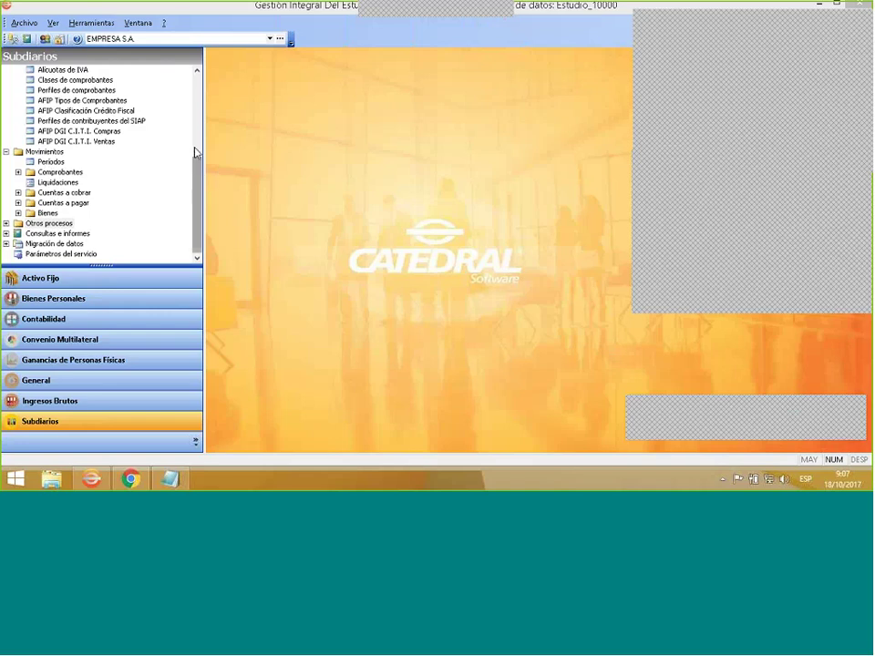
Examine the company's IVA periods and the months offered for a new period, without adding one.
mouse_move(196, 149)
left_mouse_down()
mouse_move(195, 92)
mouse_move(198, 144)
left_mouse_up()
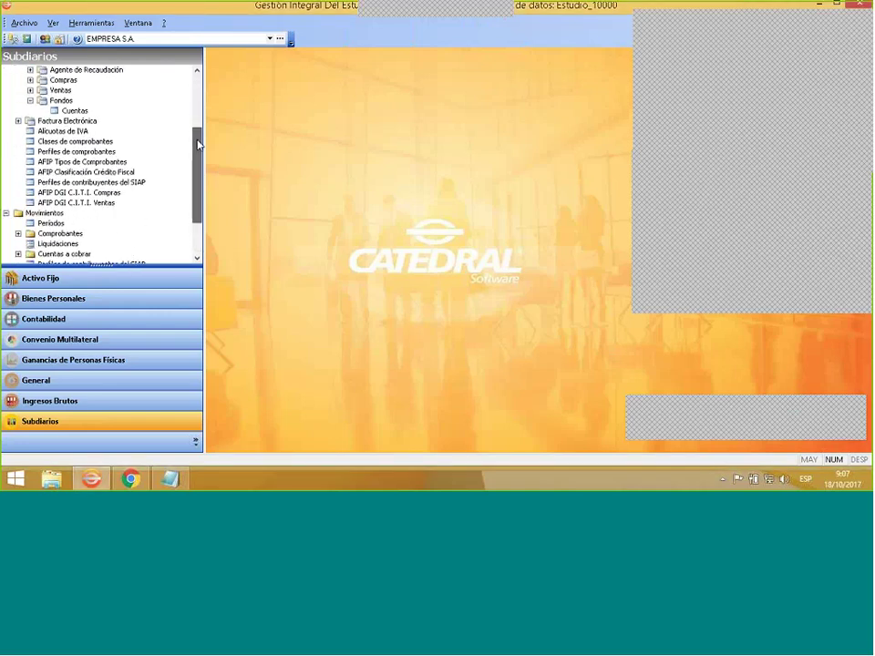
double_click(51, 223)
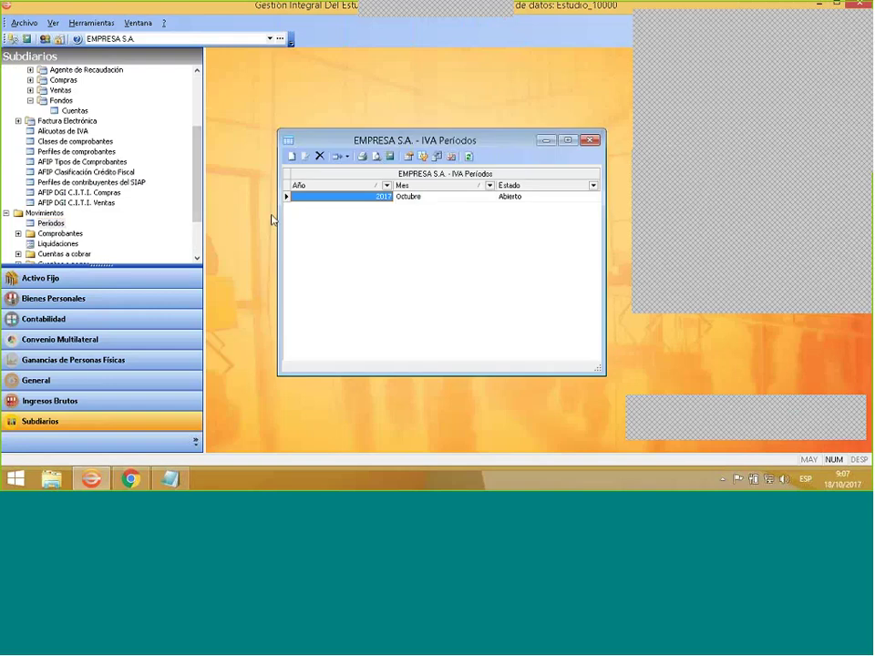
right_click(428, 228)
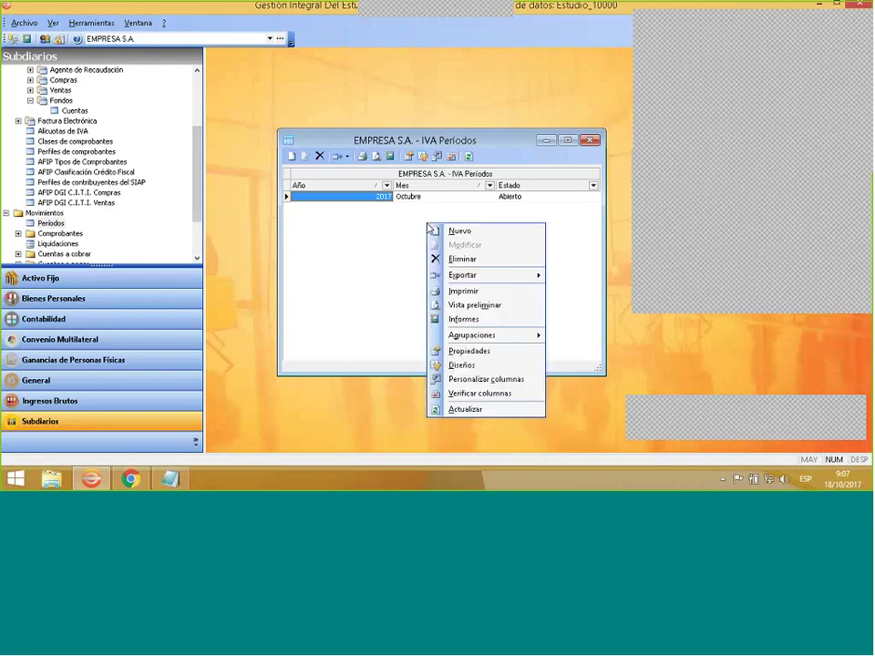
left_click(446, 230)
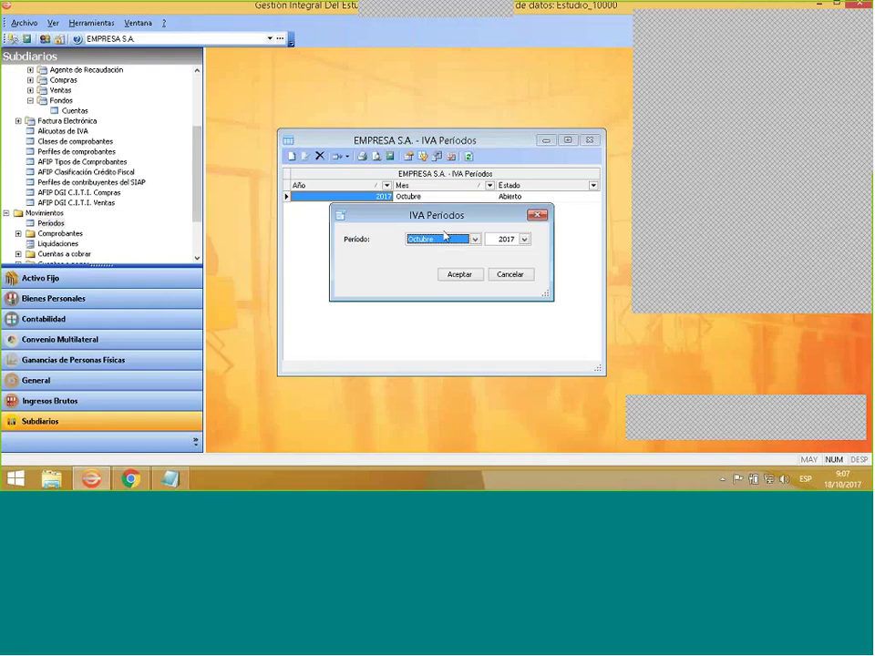
left_click(459, 240)
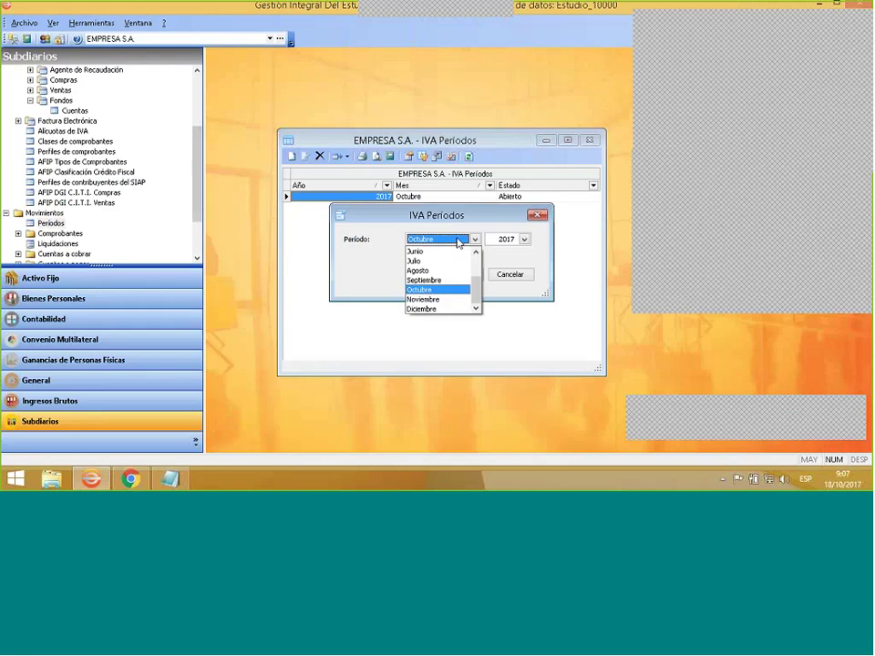
left_click(518, 273)
left_click(517, 275)
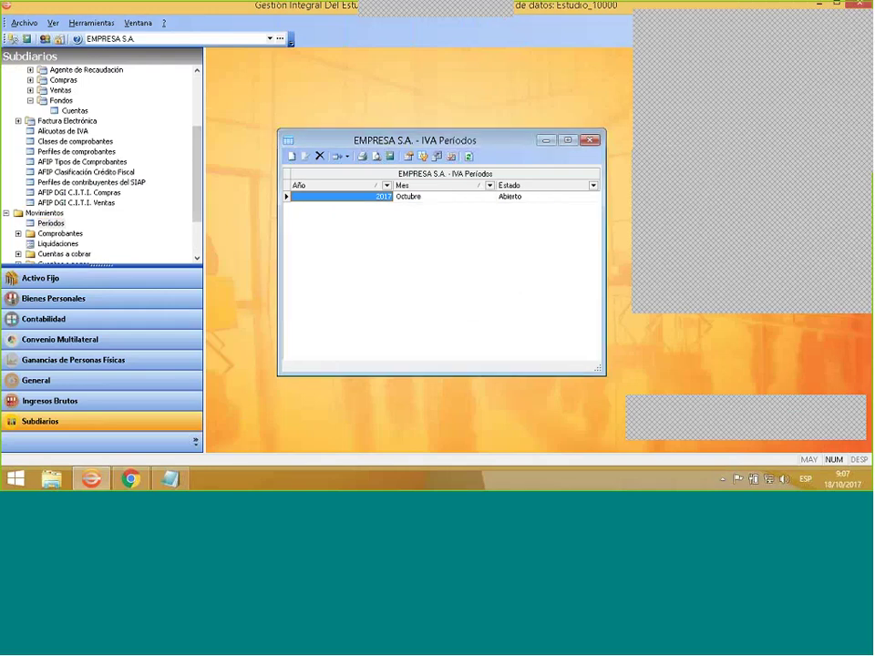
left_click(588, 142)
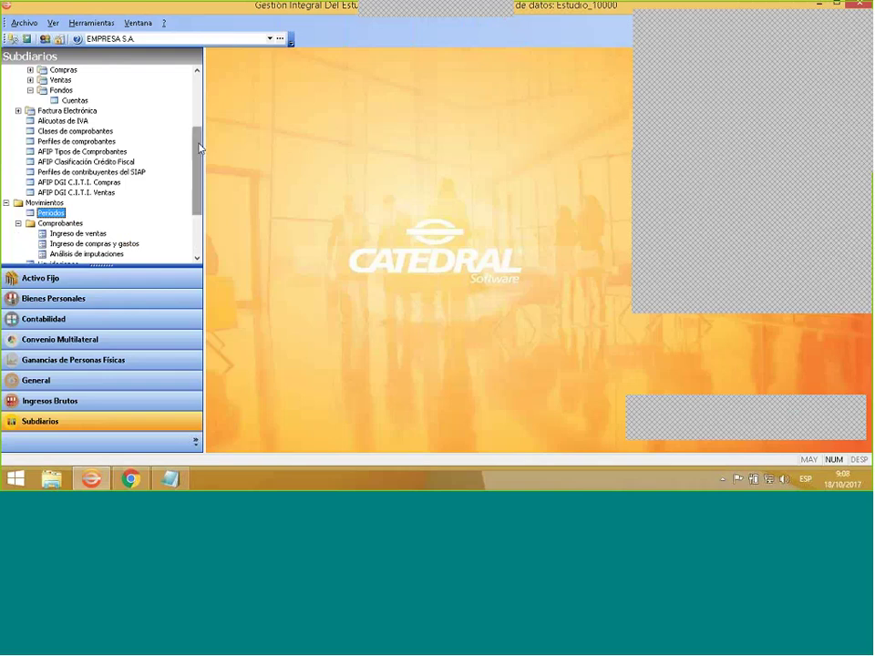
Examine the start and end dates of the accounting years under Ejercicios in the Contabilidad module.
mouse_move(197, 146)
left_mouse_down()
mouse_move(200, 97)
mouse_move(203, 159)
left_mouse_up()
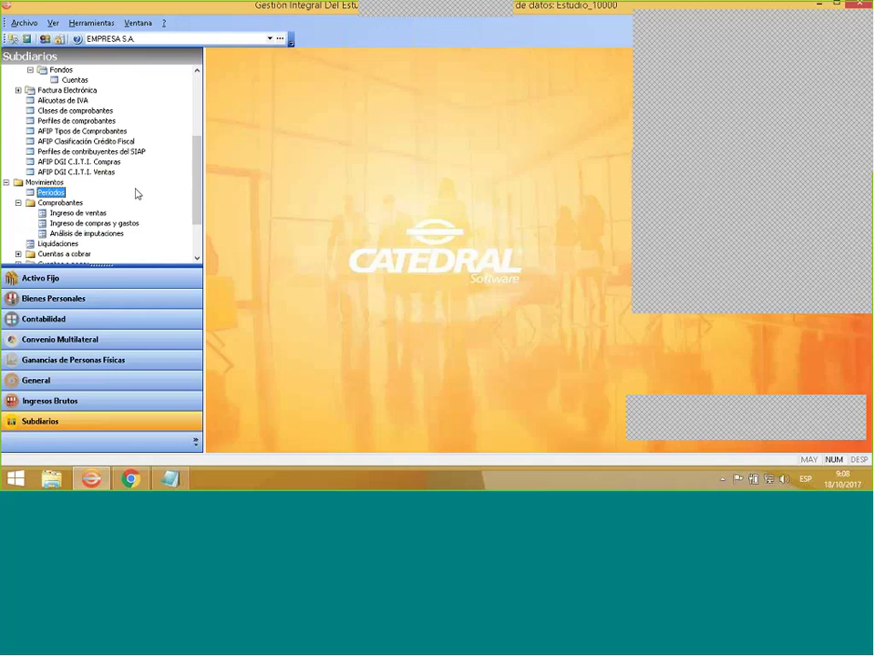
left_click(94, 321)
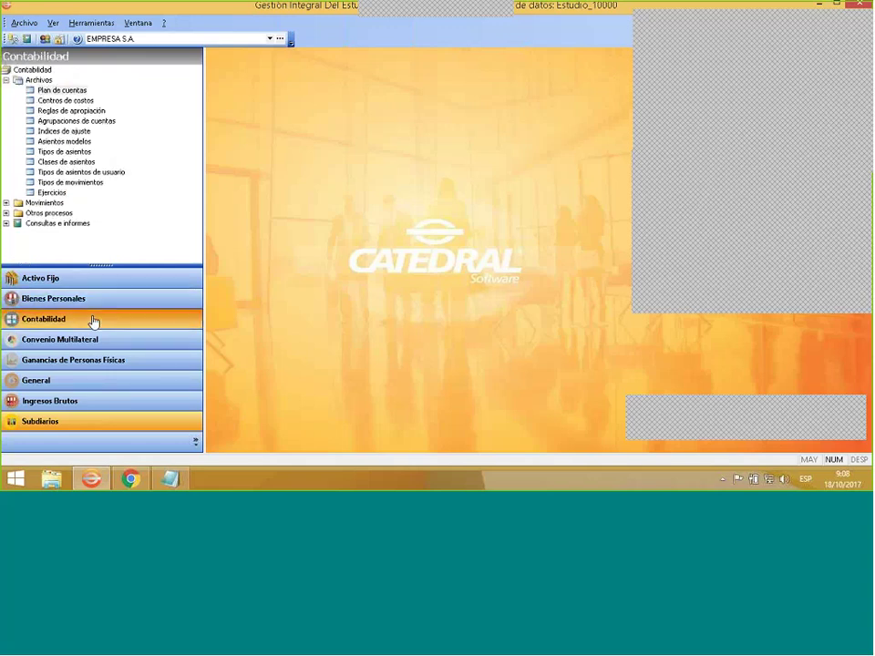
double_click(53, 193)
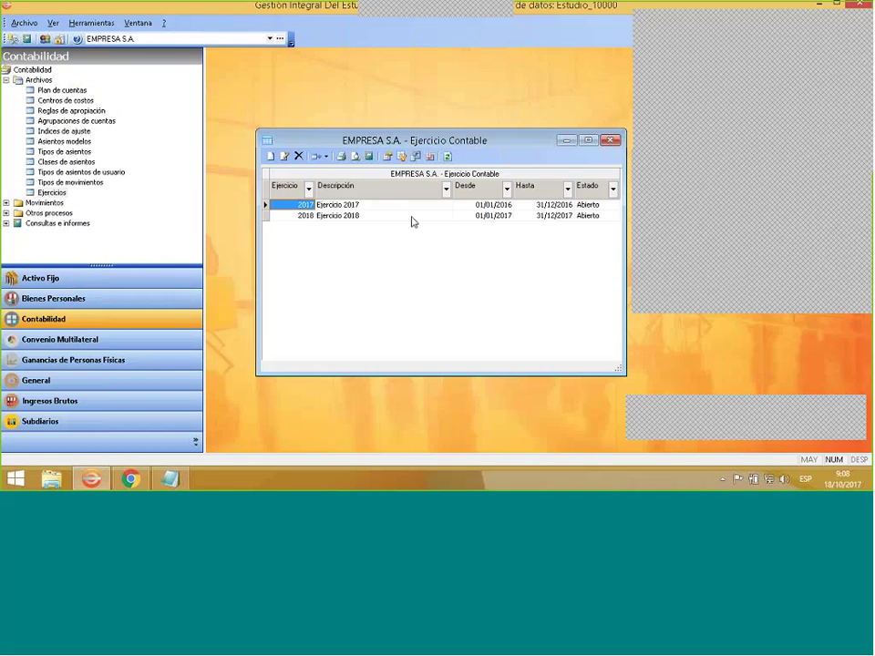
left_click(465, 219)
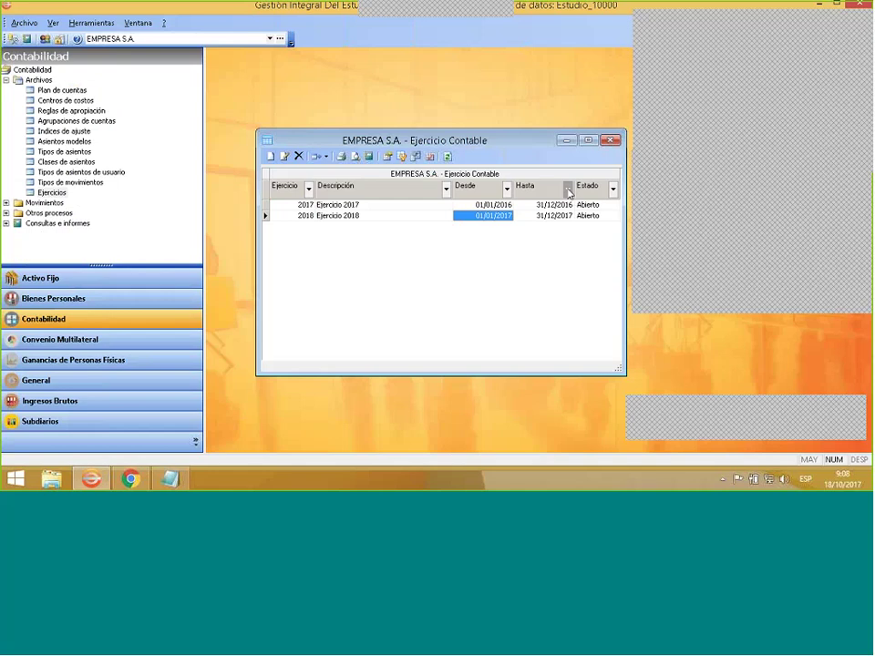
left_click(611, 142)
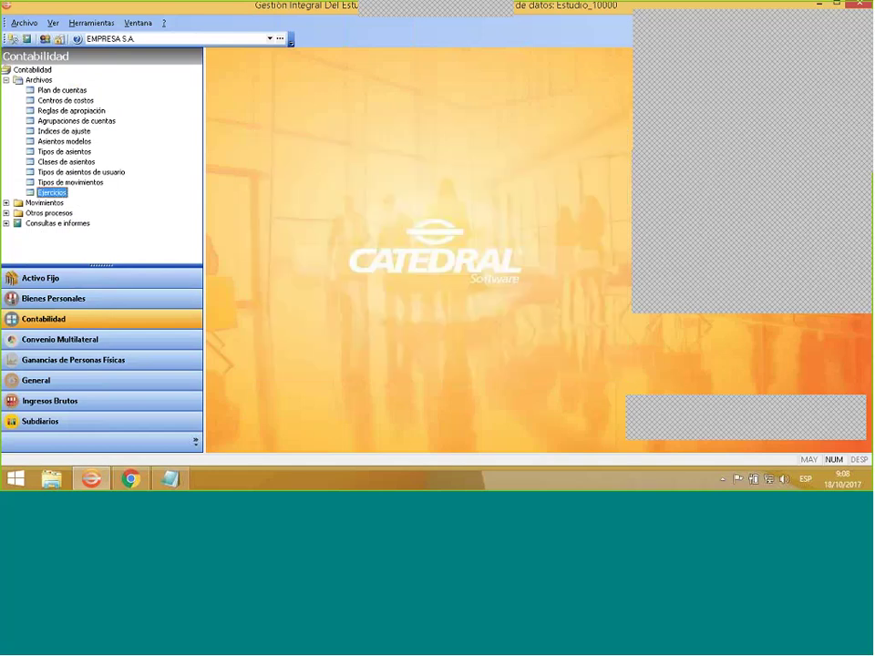
left_click(6, 80)
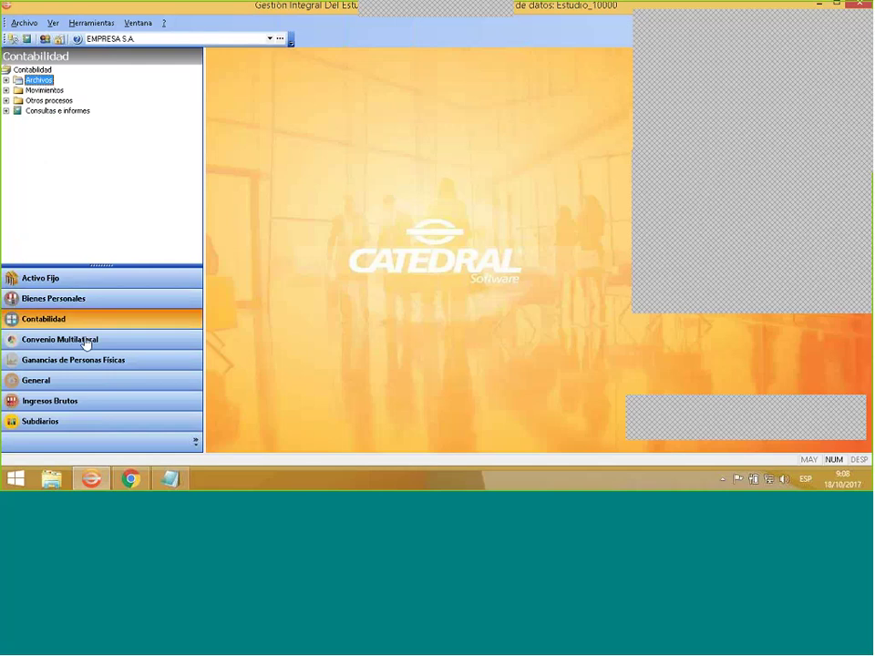
Open Ingreso de ventas in the Subdiarios module and select the period 10 - 2017.
left_click(69, 422)
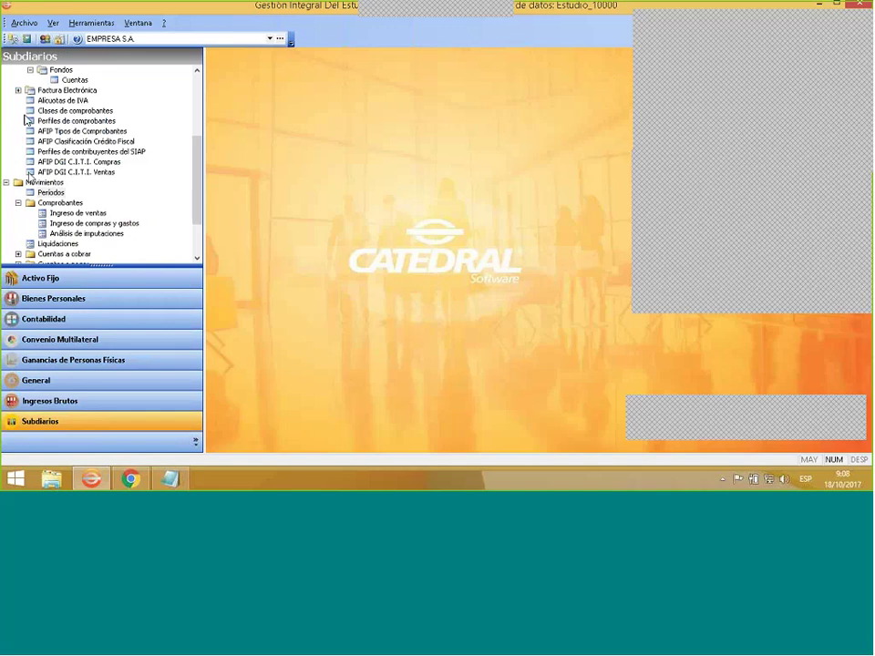
left_click(53, 214)
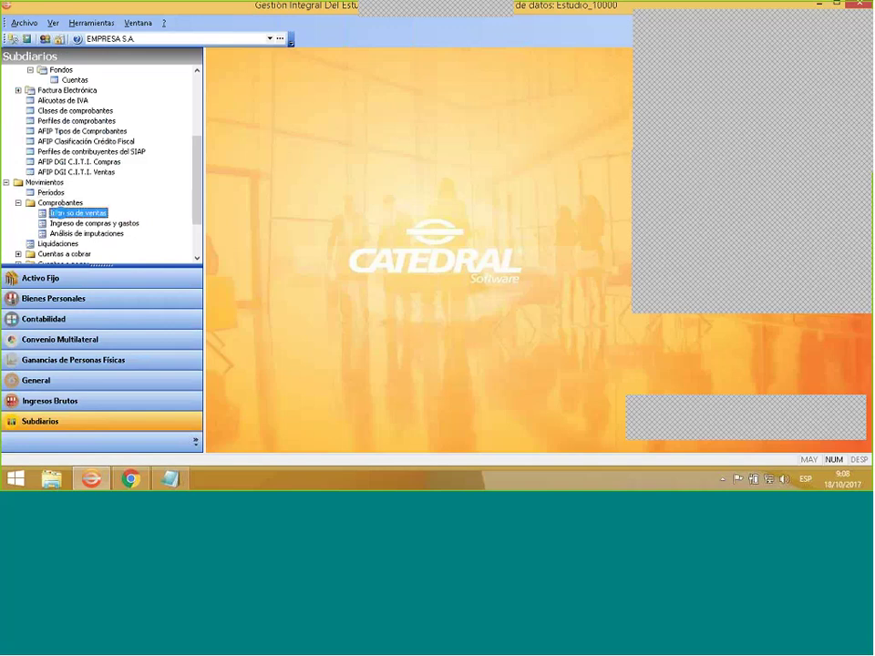
double_click(57, 214)
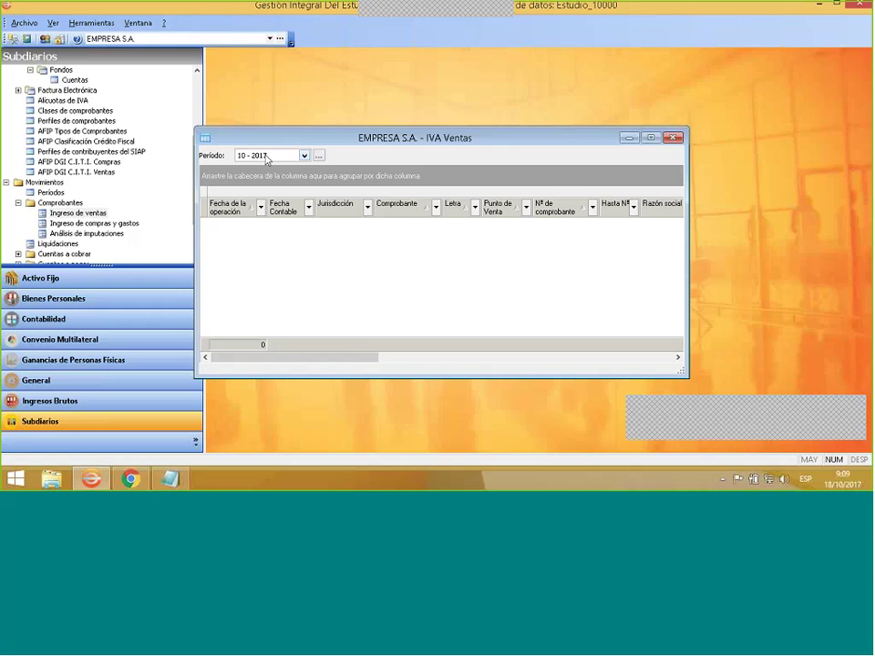
left_click(301, 156)
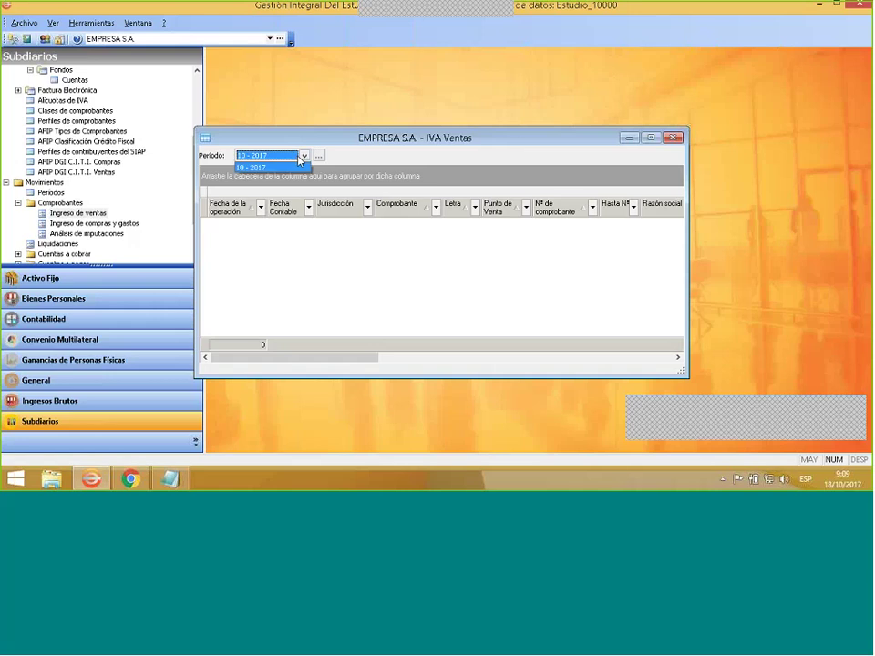
left_click(304, 156)
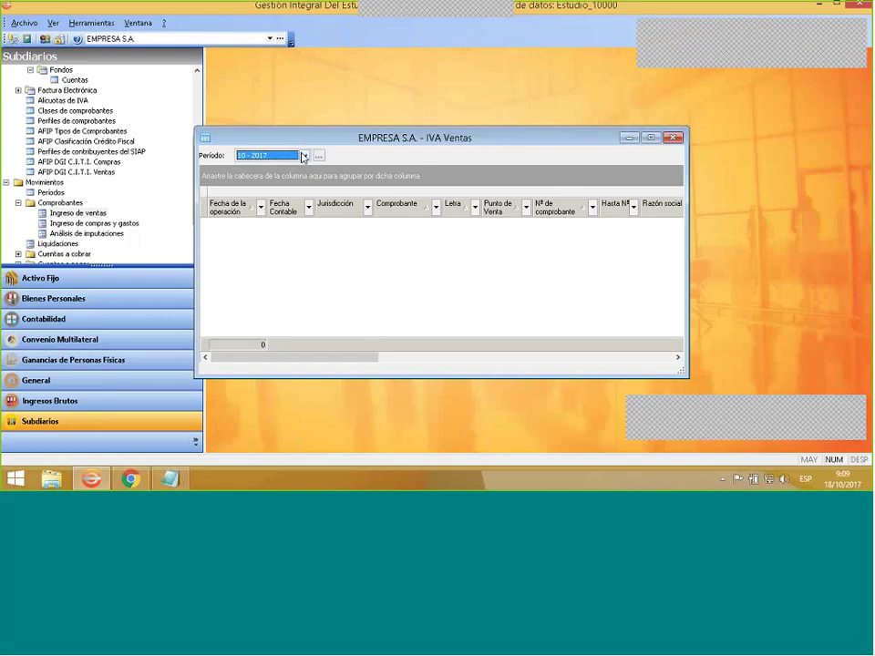
left_click(303, 157)
left_click(287, 168)
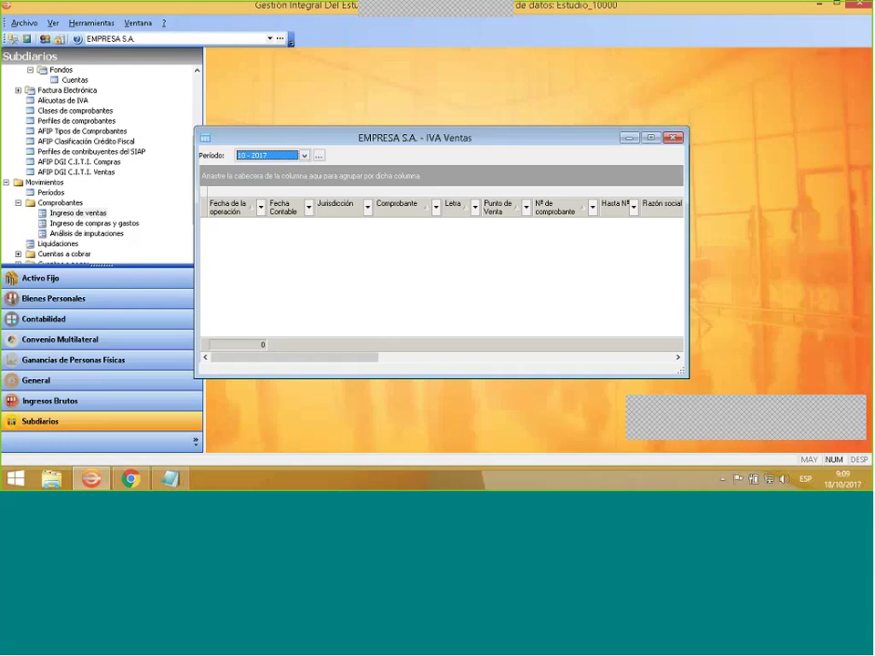
Create a new sales voucher in the period and set its type to Factura A.
right_click(363, 246)
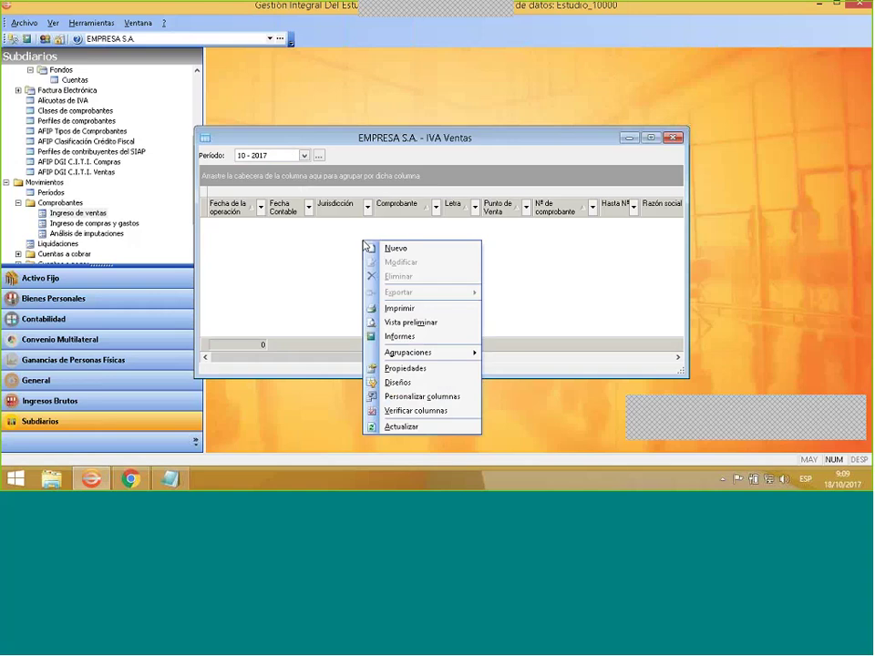
left_click(376, 251)
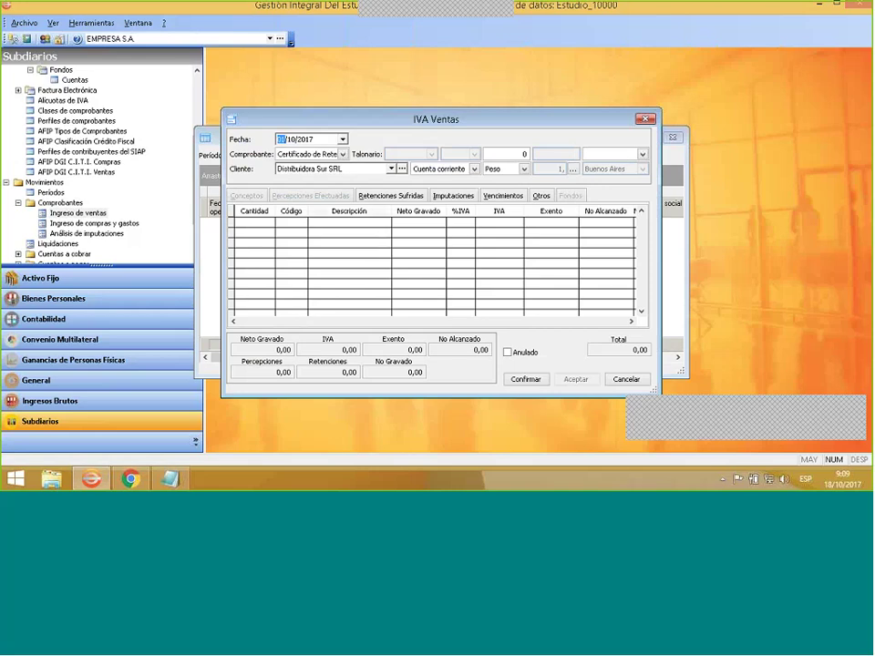
left_click(342, 155)
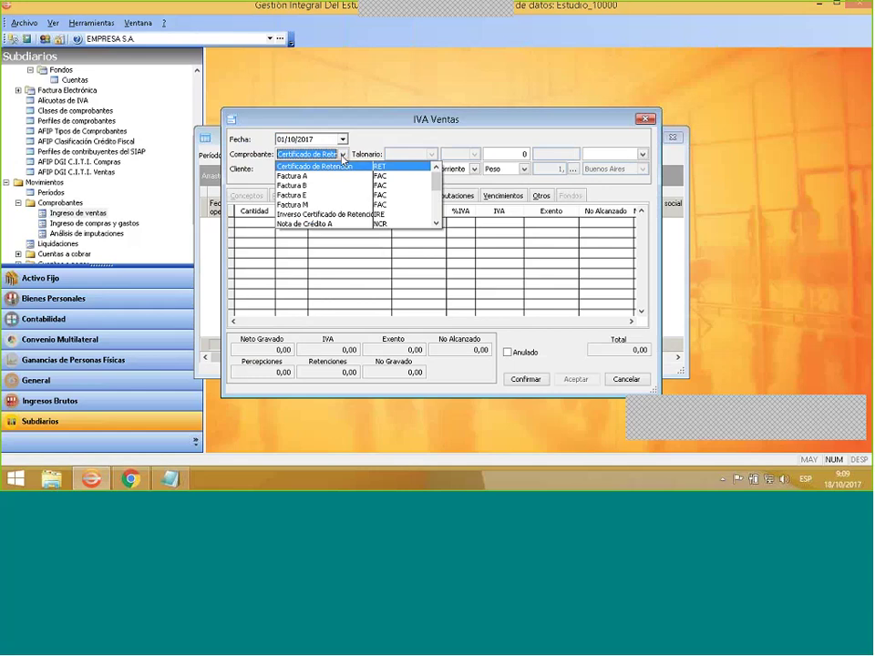
left_click(338, 177)
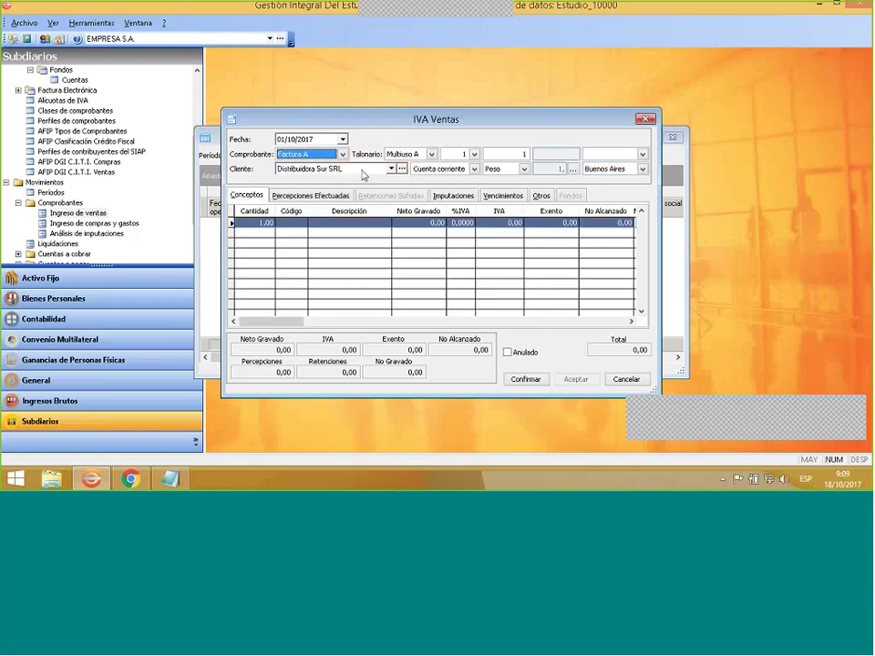
Set the invoice's client to Distribuidora Sur SRL and its payment condition to Contado.
left_click(391, 169)
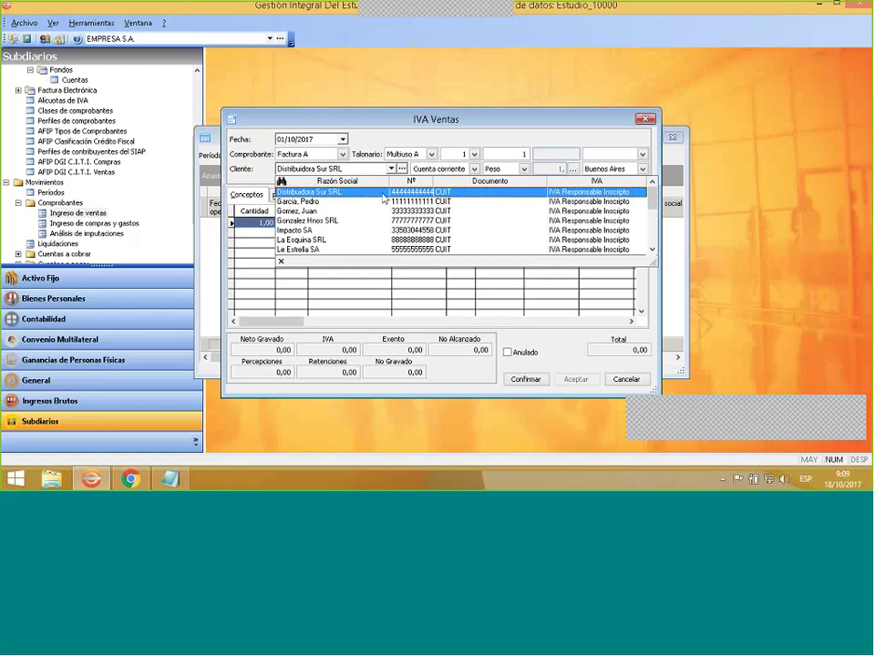
left_click(331, 195)
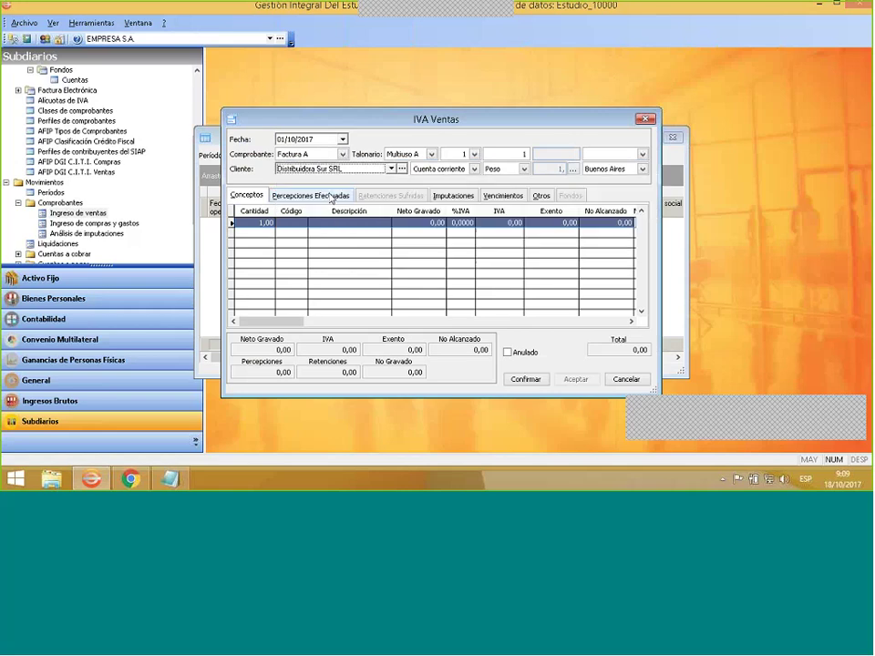
left_click(471, 169)
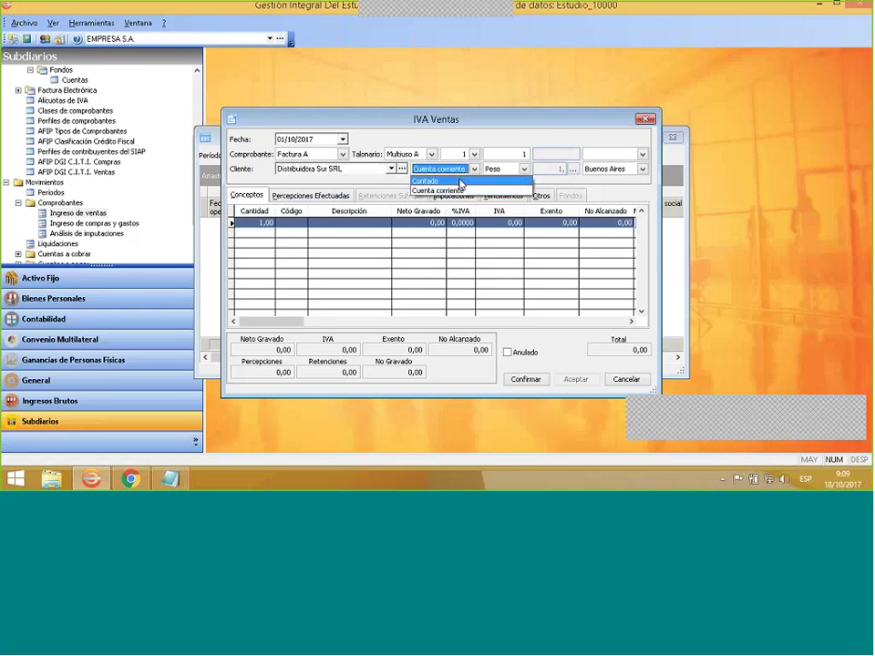
left_click(460, 180)
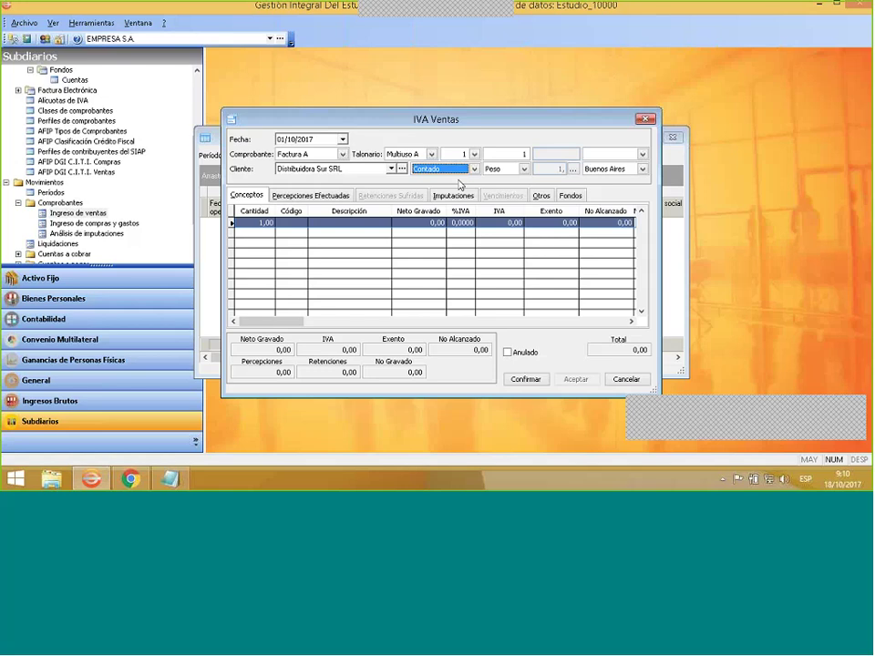
Start a concept detail line on the invoice and open the catalogue of sales concepts from it.
right_click(281, 229)
left_click(291, 233)
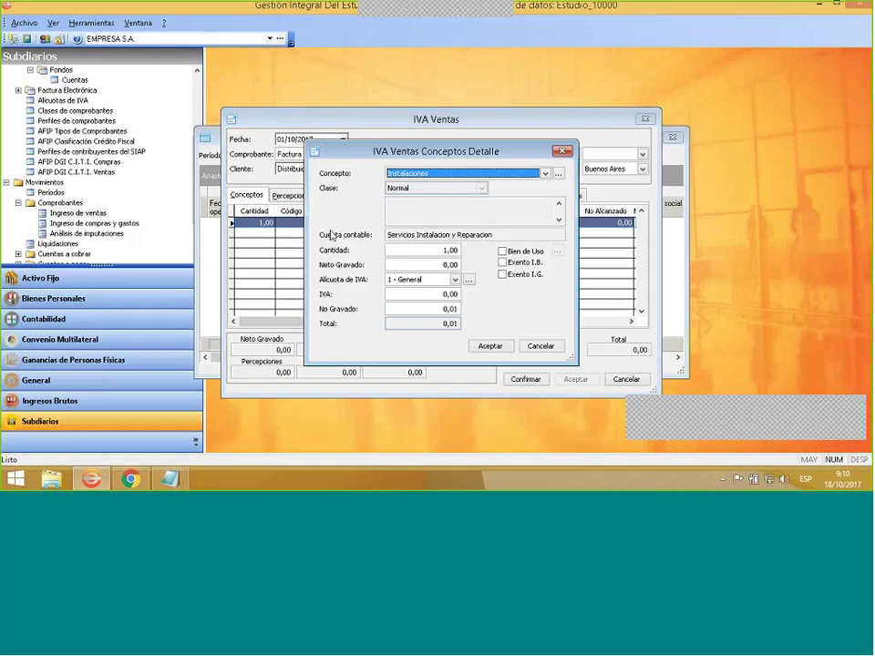
left_click(453, 174)
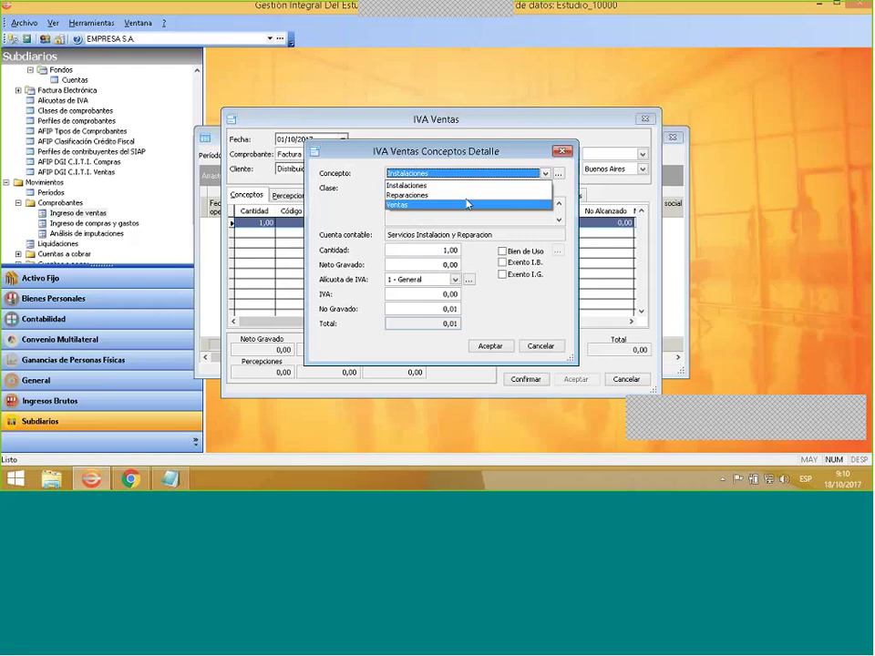
left_click(560, 176)
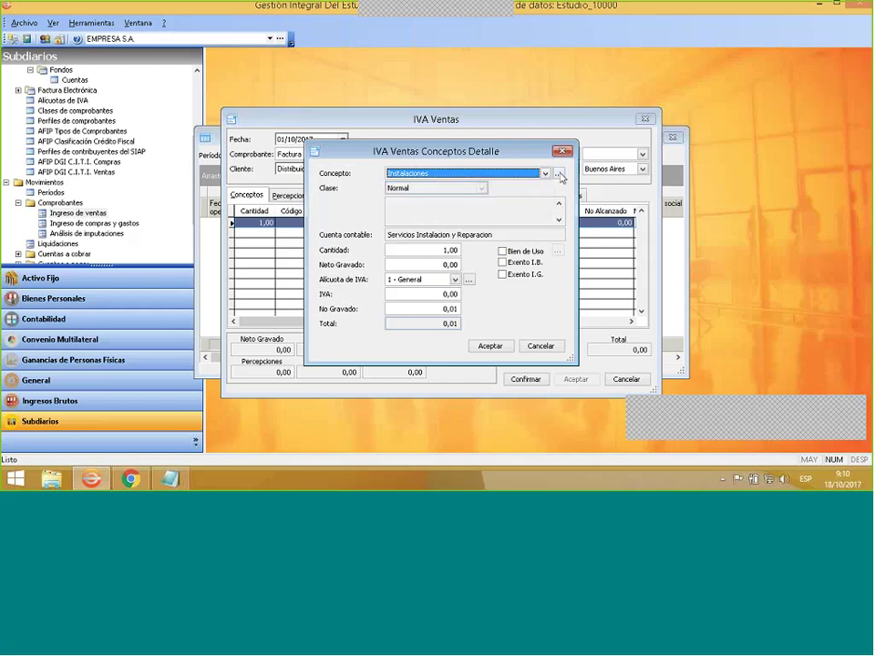
left_click(560, 176)
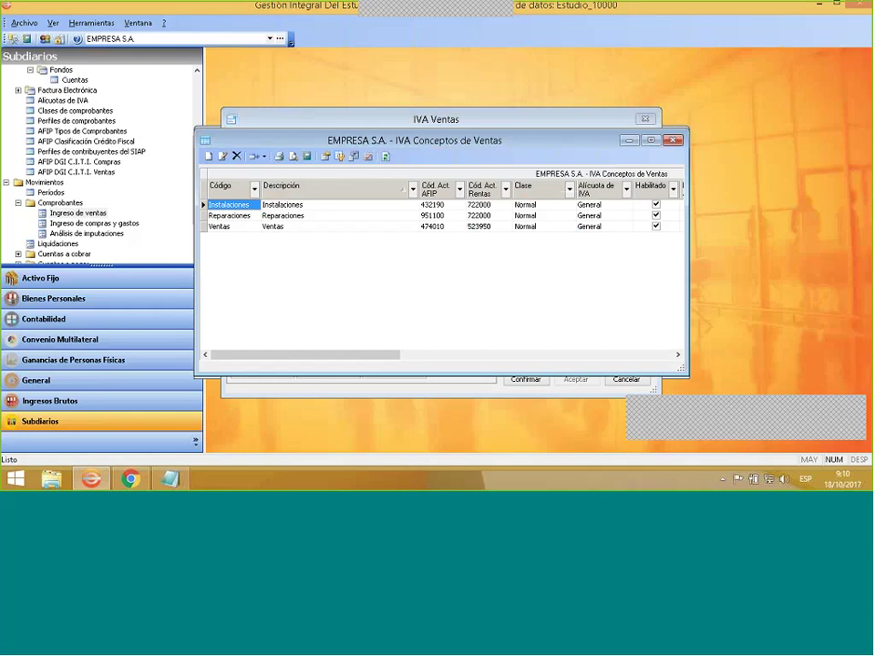
Examine the settings of the Ventas, Reparaciones and Instalaciones sales concepts, including their activities and ledger accounts.
right_click(243, 227)
left_click(265, 248)
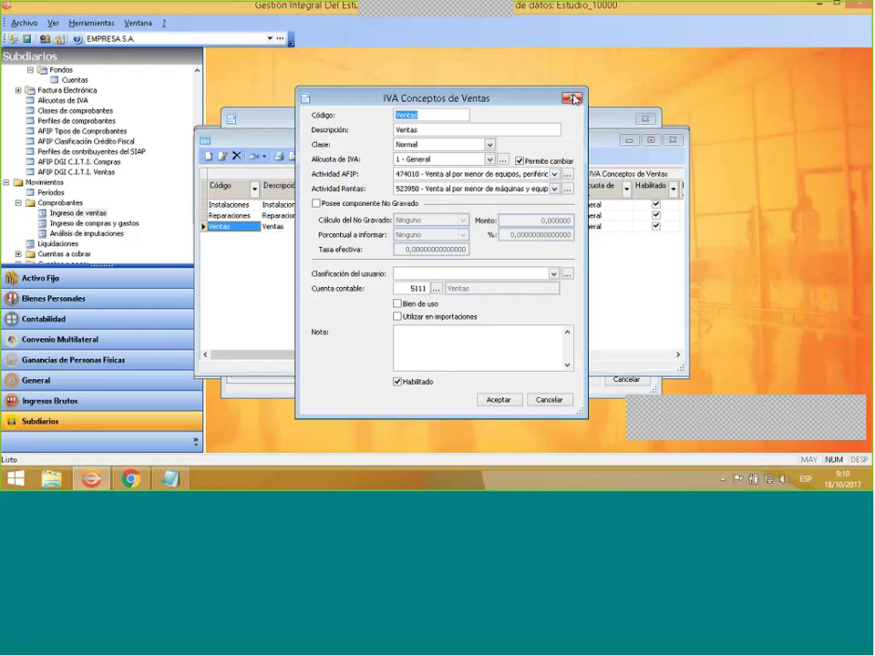
key("Escape")
double_click(249, 216)
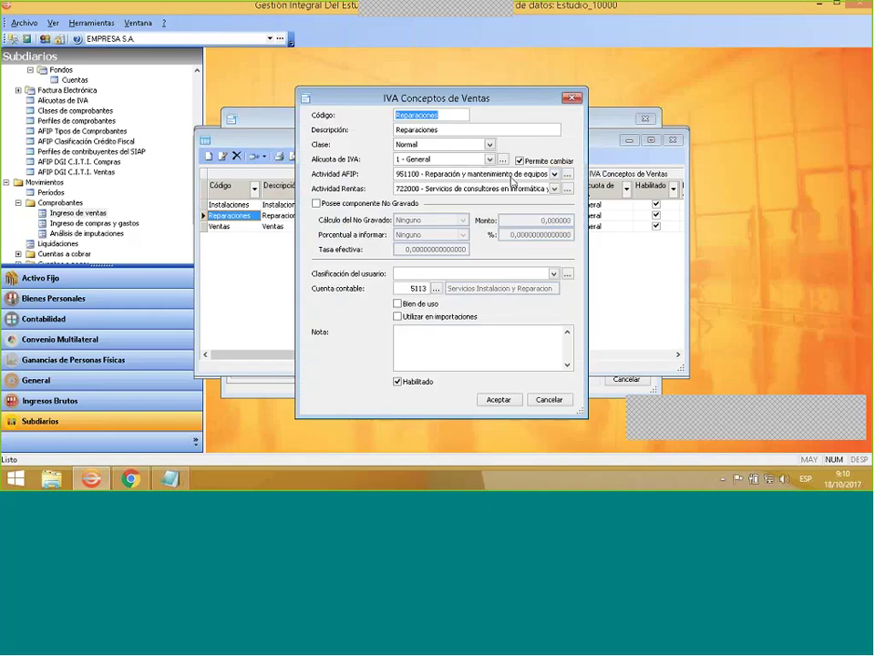
left_click(571, 98)
left_click(221, 156)
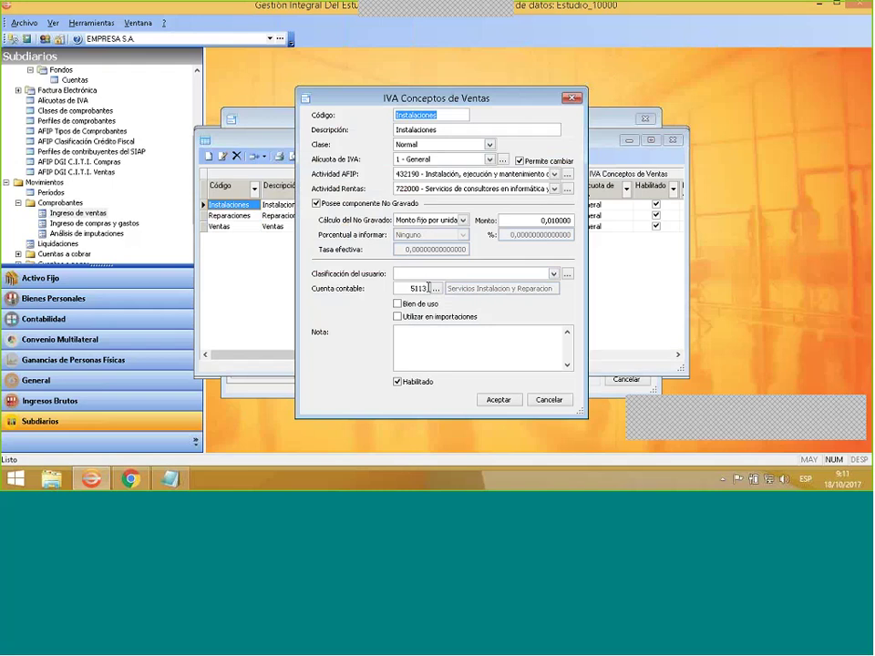
left_click(498, 399)
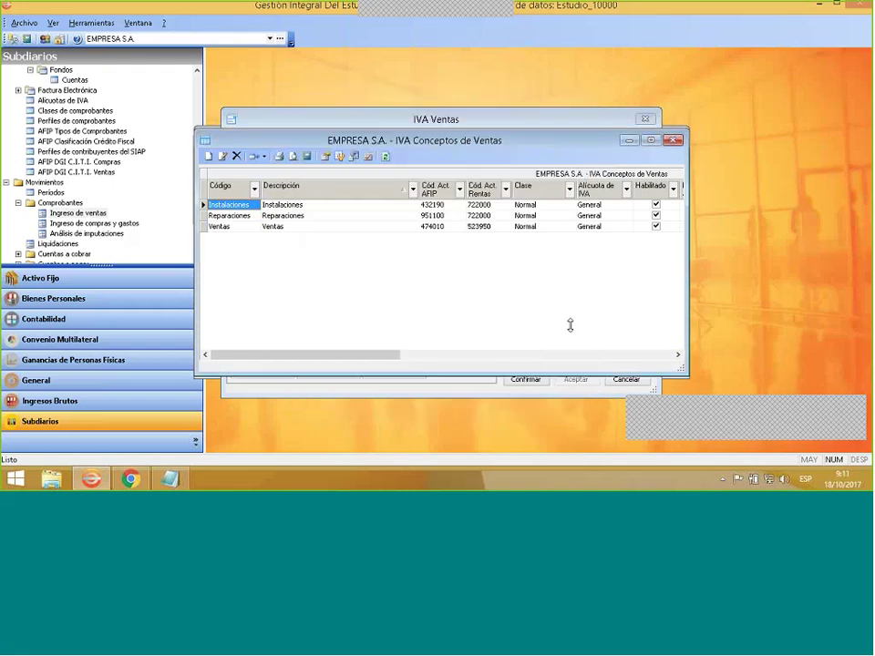
Set the invoice line's concept to Ventas with a net taxable amount of 2900,00, and check the selectable IVA rates.
left_click(673, 141)
left_click(545, 173)
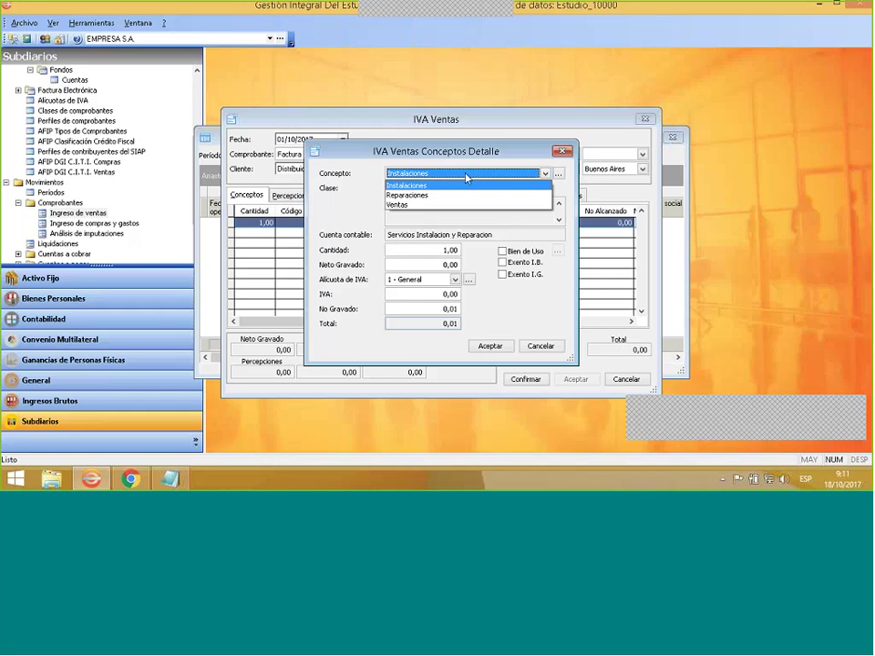
left_click(445, 202)
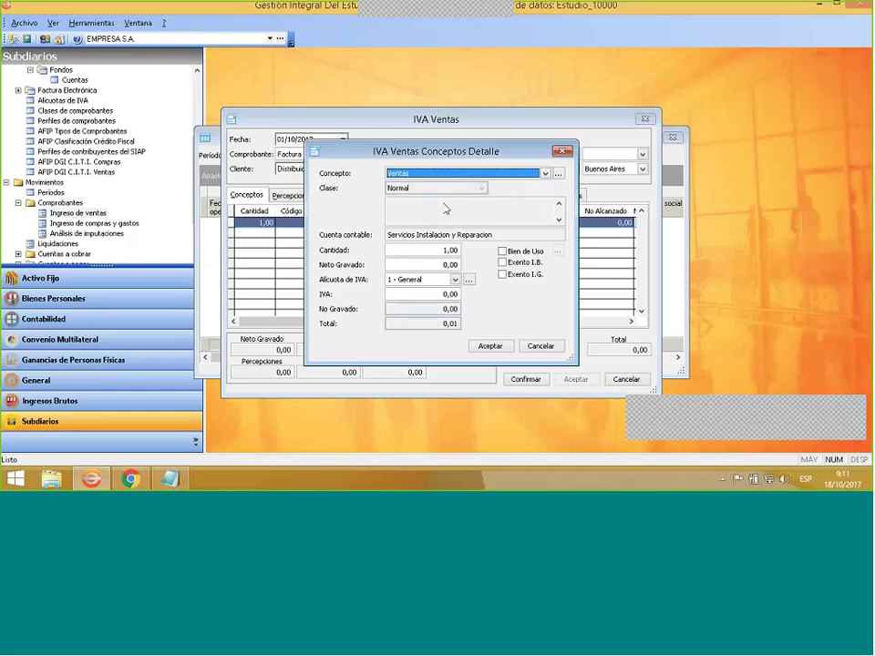
left_click(424, 264)
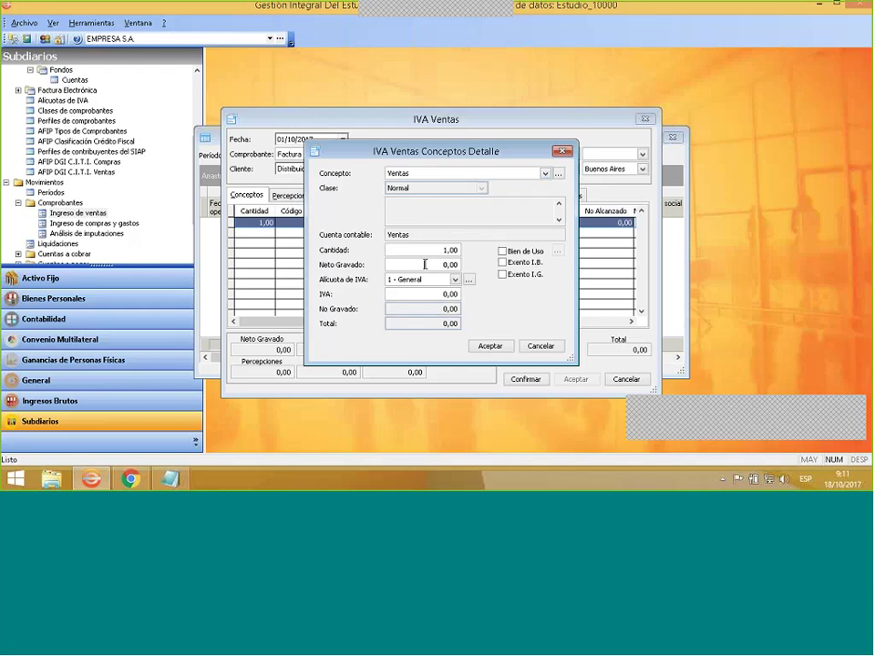
type("29000")
key("Tab")
left_click(455, 281)
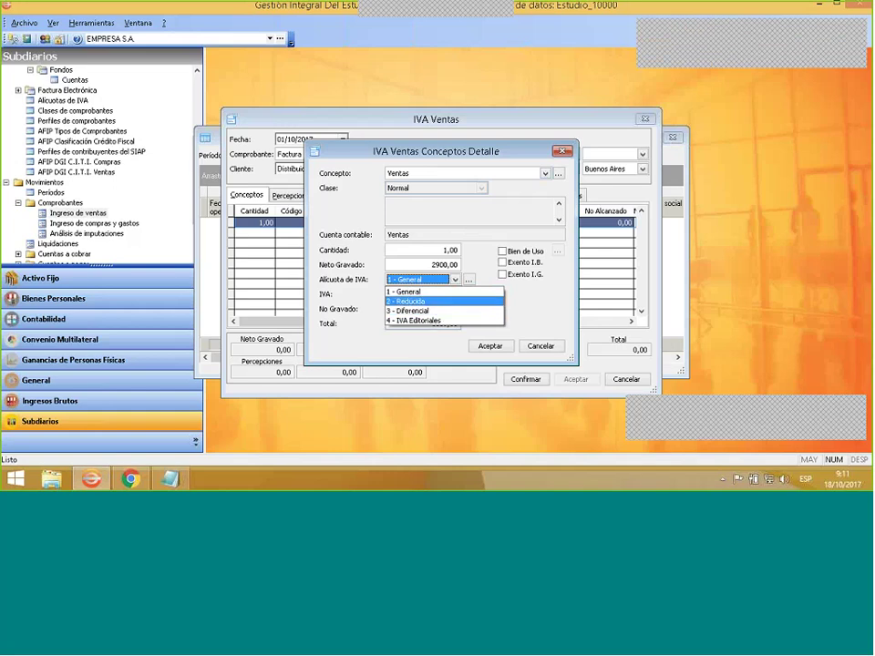
Raise the computer's speaker volume to the maximum.
left_click(782, 478)
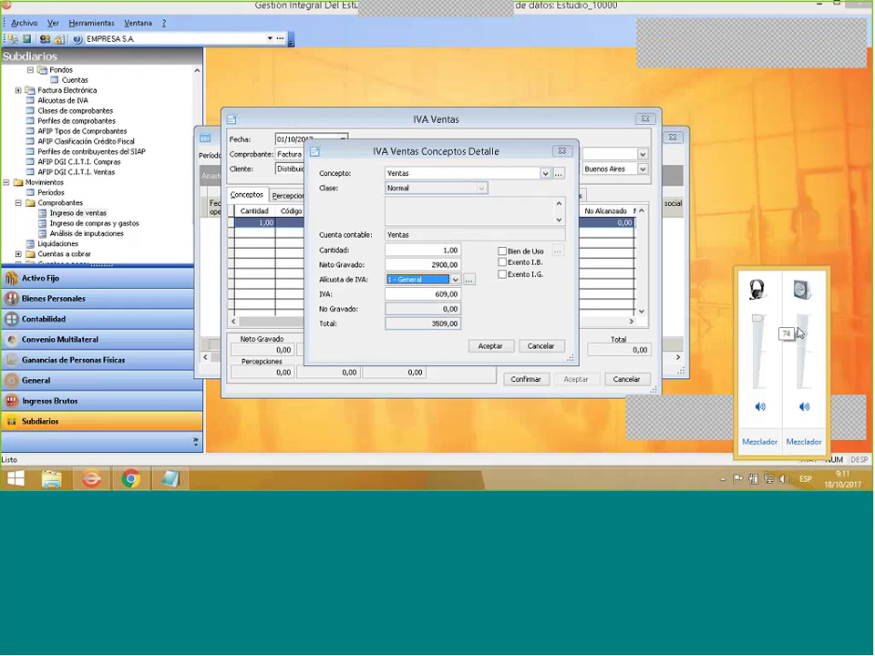
left_click_drag(801, 337, 801, 315)
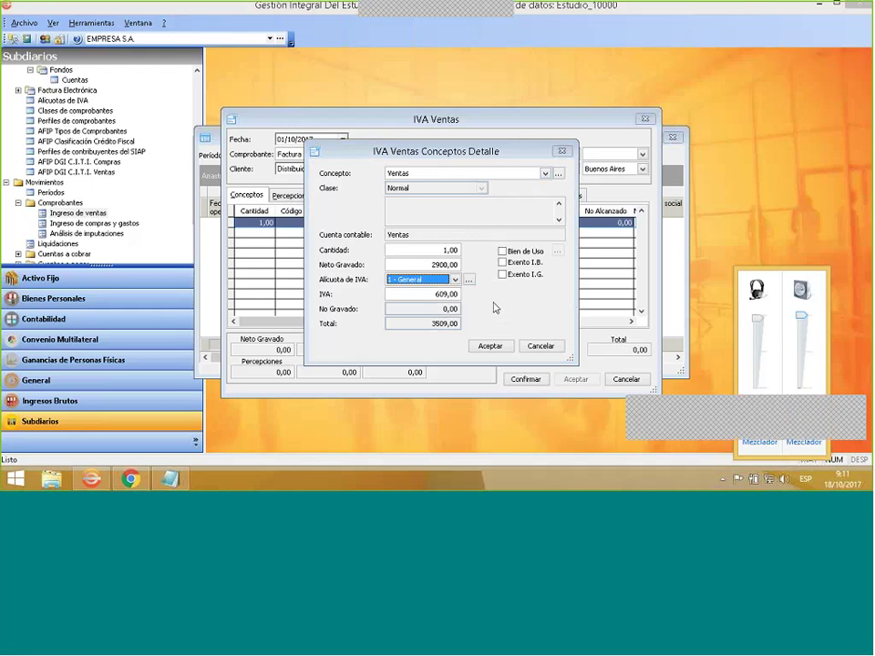
left_click(494, 250)
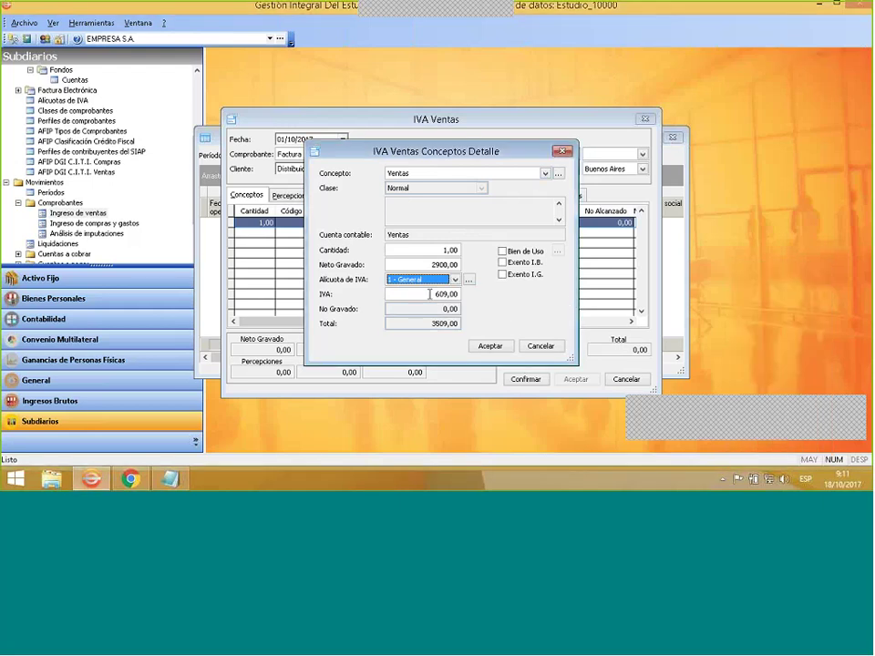
Open the settings of the Ventas sales concept from the invoice line and examine its available IVA rates.
left_click(558, 173)
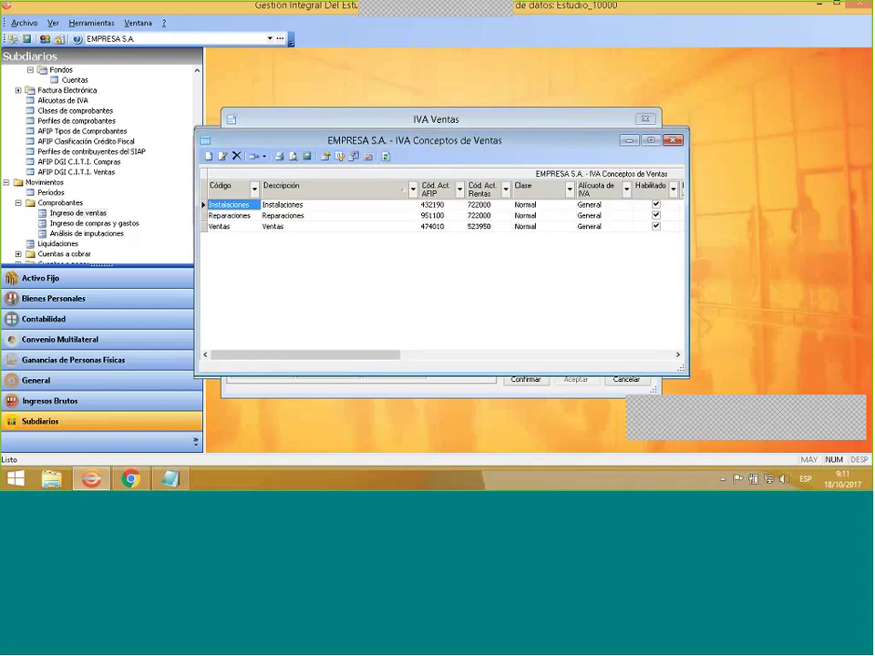
left_click(284, 226)
right_click(285, 226)
left_click(304, 246)
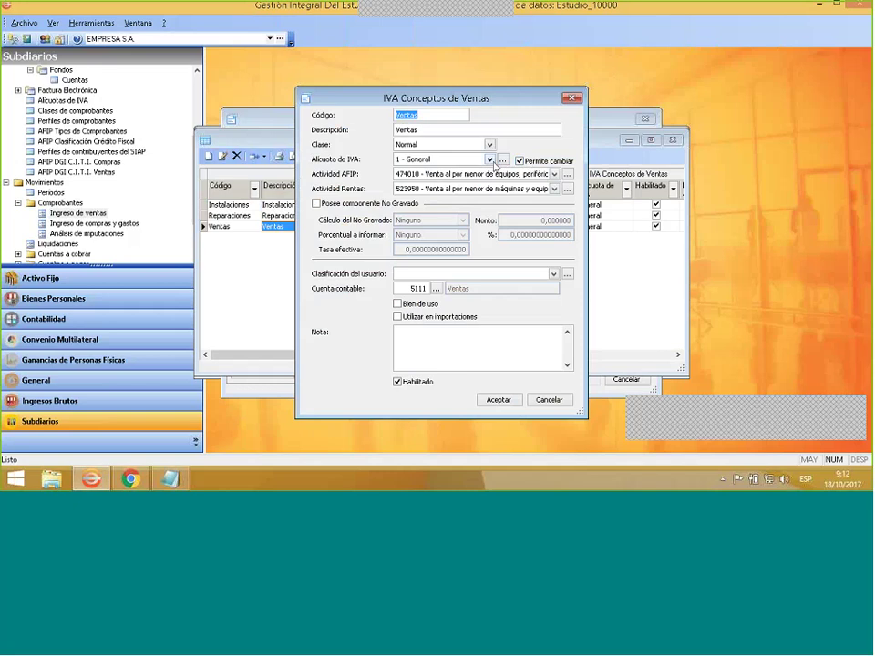
left_click(489, 160)
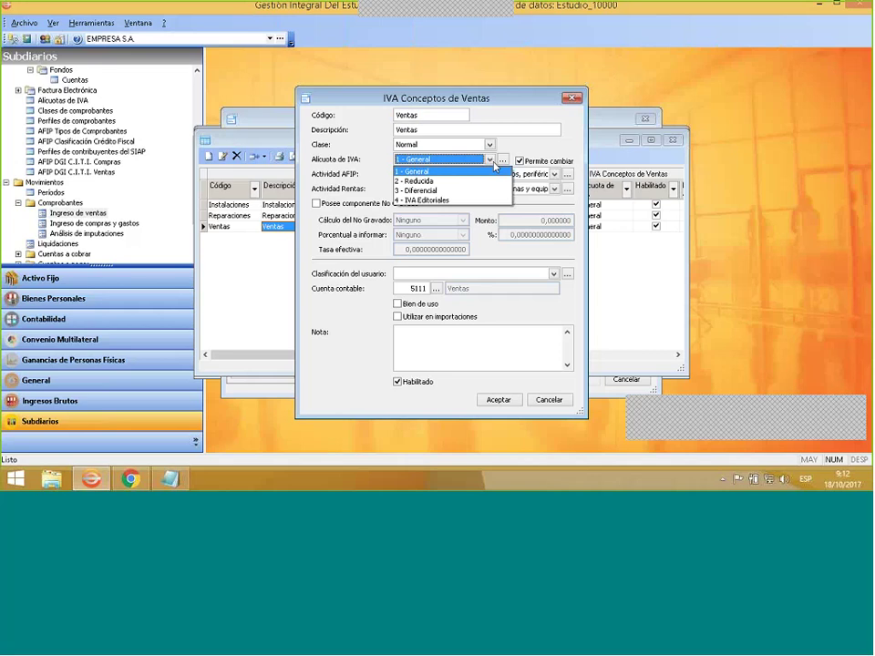
left_click(491, 161)
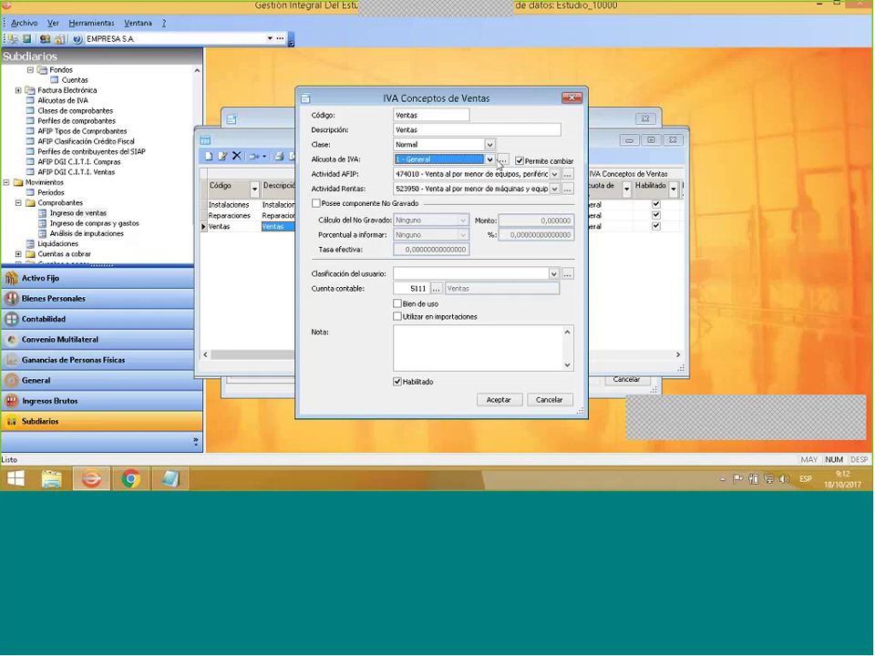
Disallow IVA rate changes on the Ventas concept and set its rate to 2 - Reducida.
left_click(519, 161)
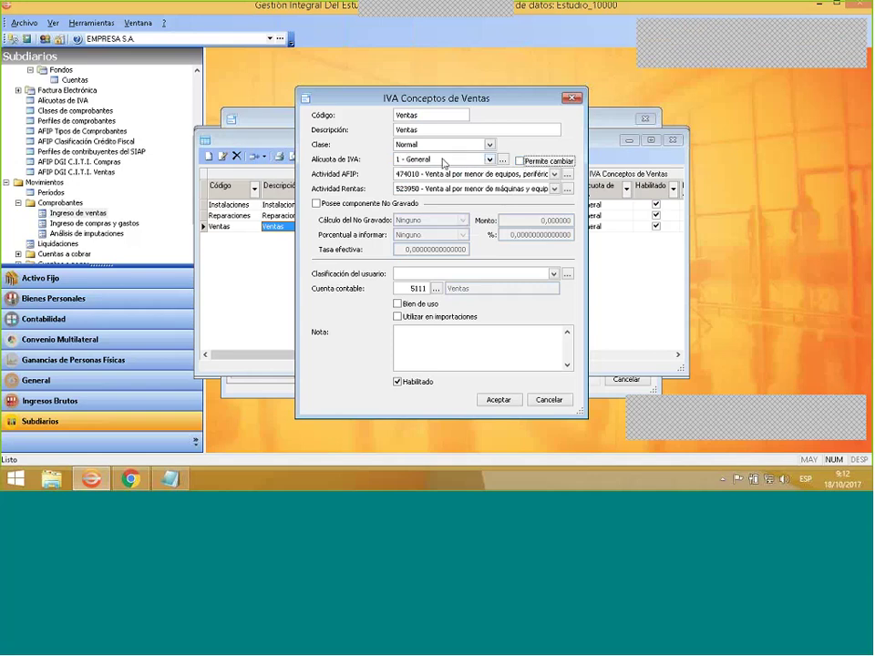
left_click(470, 161)
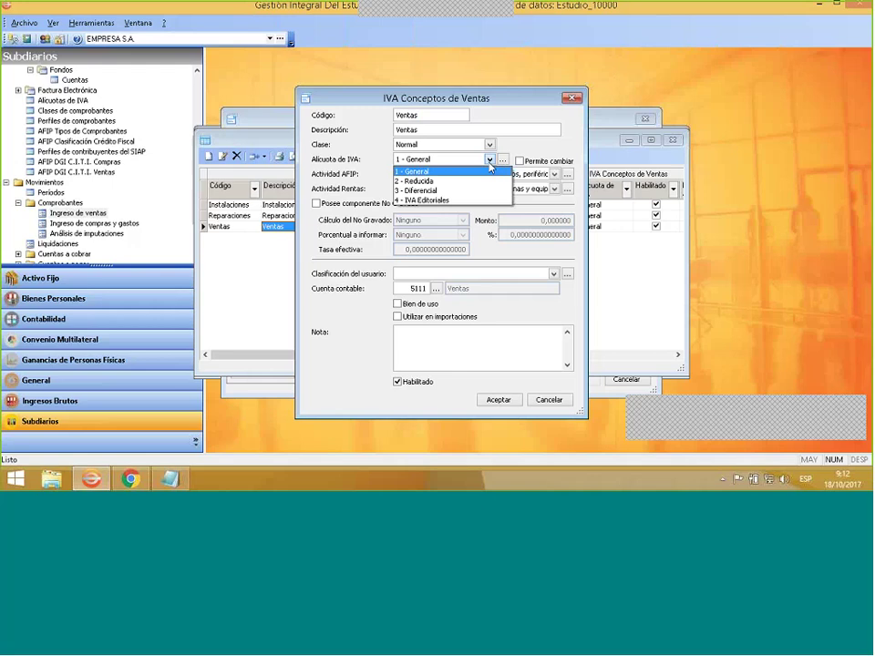
left_click(468, 178)
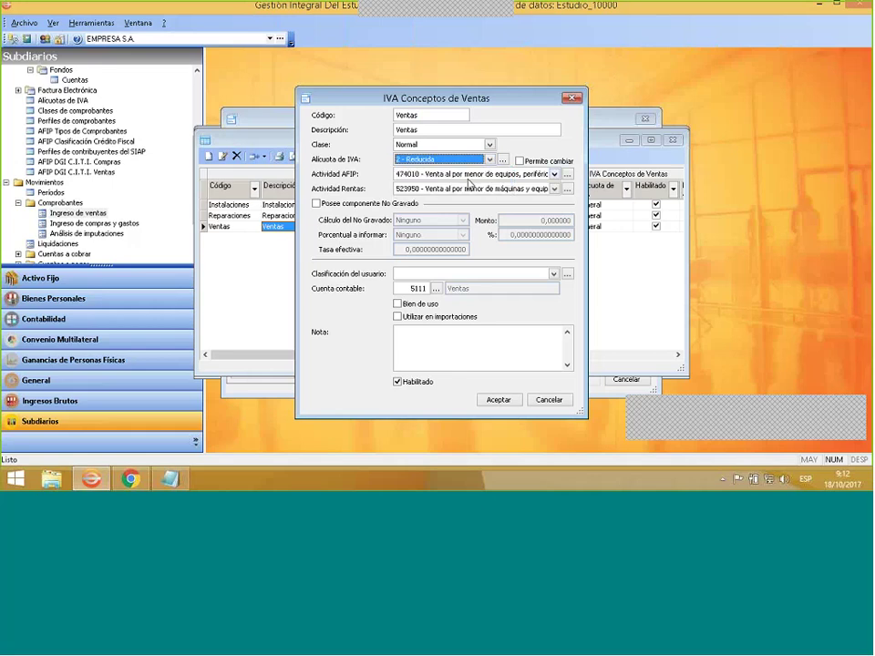
Restore the Ventas concept to the 1 - General IVA rate with changes allowed, save it and return to the invoice line.
left_click(518, 161)
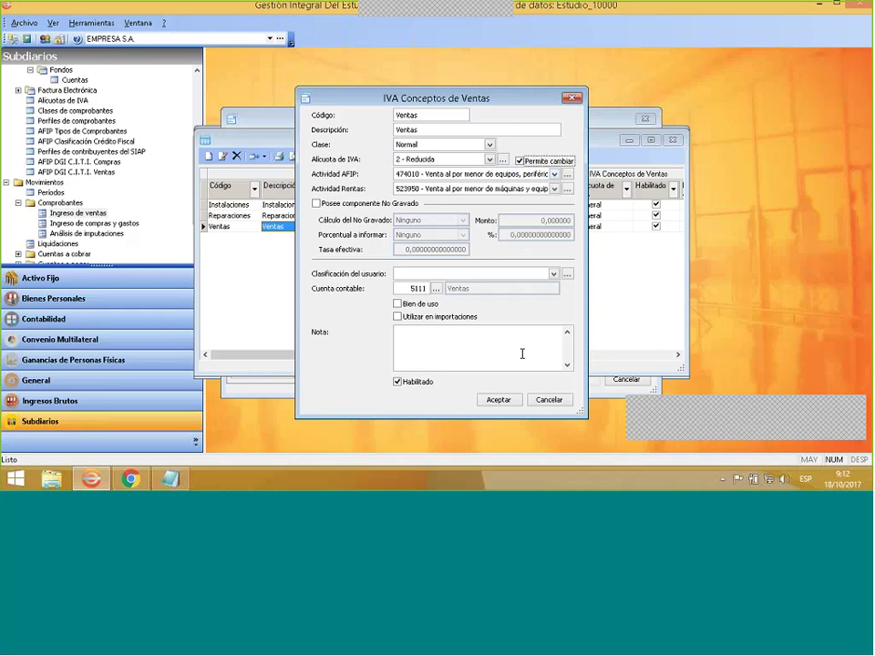
left_click(484, 160)
left_click(412, 172)
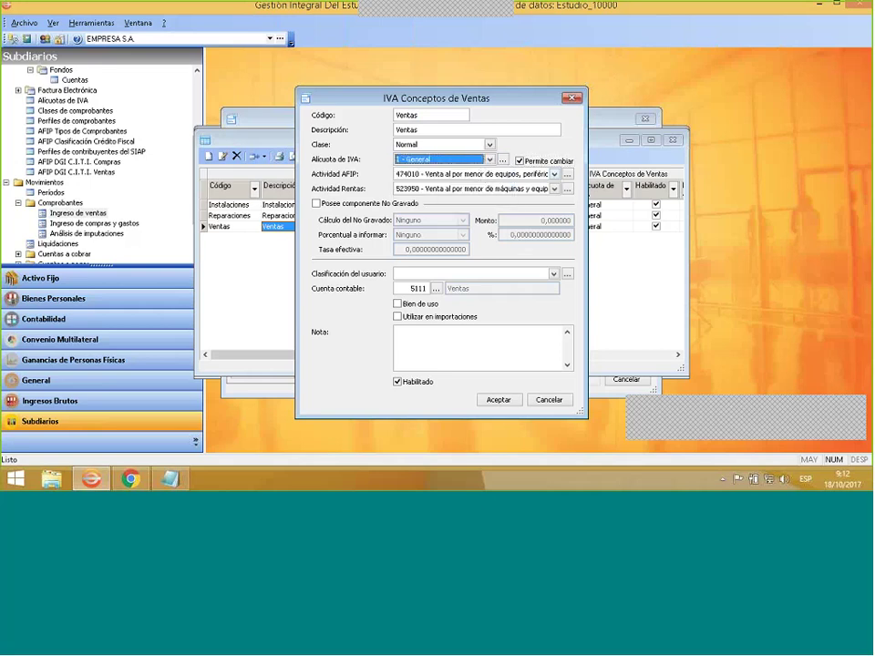
left_click(501, 401)
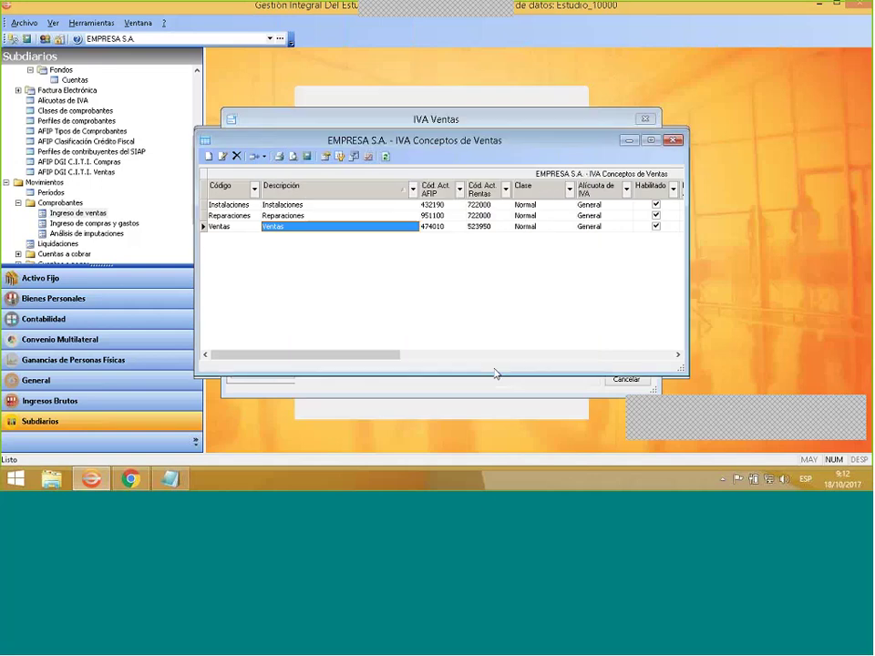
left_click(673, 141)
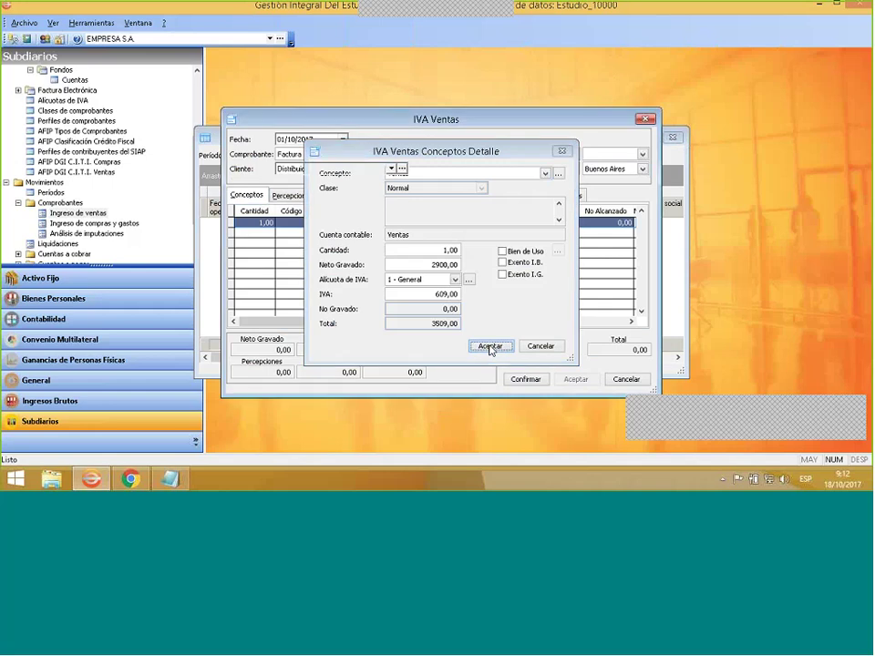
Accept the Ventas concept line and check the invoice's funds and ledger entries.
left_click(490, 347)
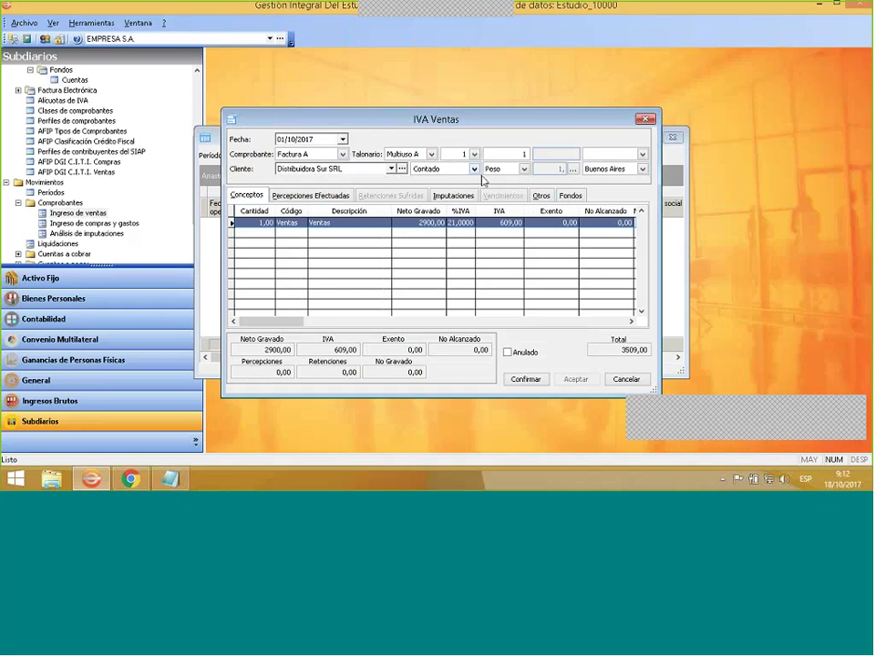
left_click(571, 197)
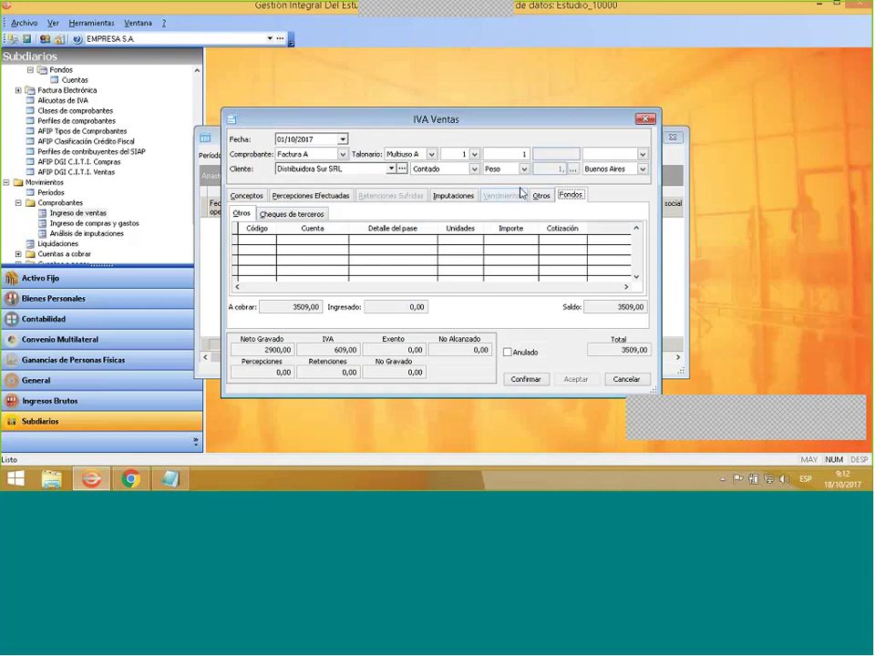
left_click(454, 196)
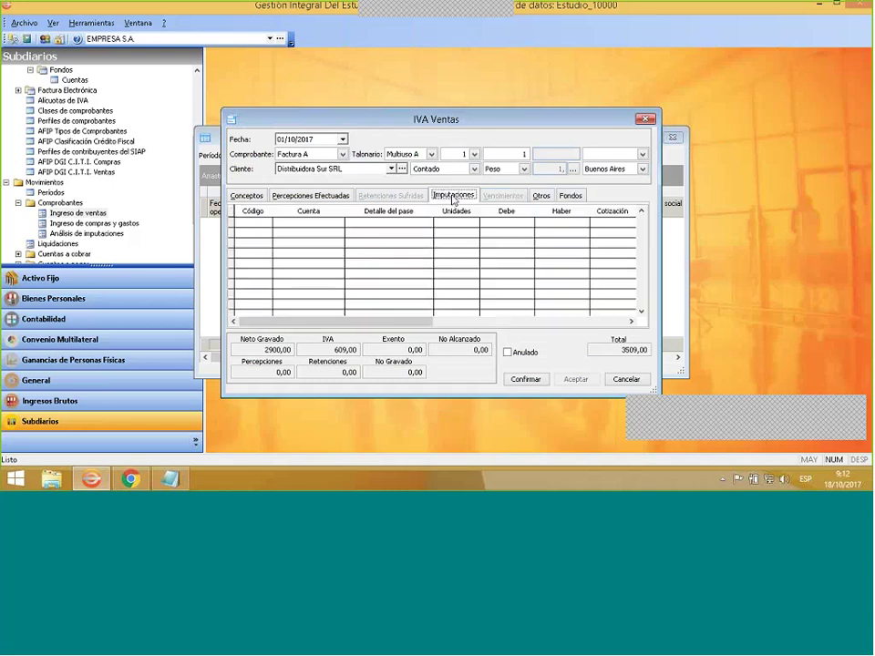
Start a new non-cheque funds line on the invoice and assign it the account 11121 Banco Río.
left_click(570, 195)
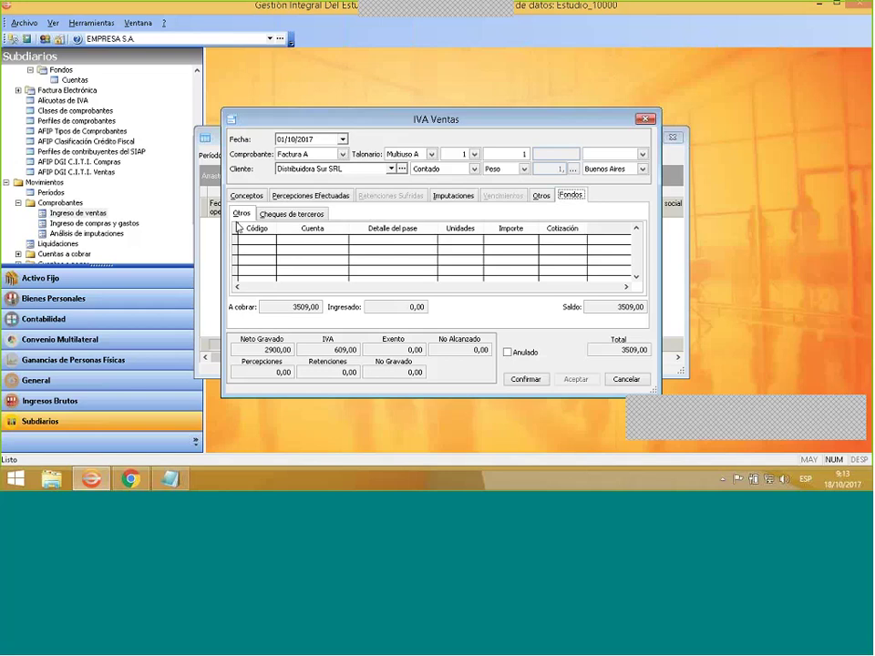
right_click(296, 258)
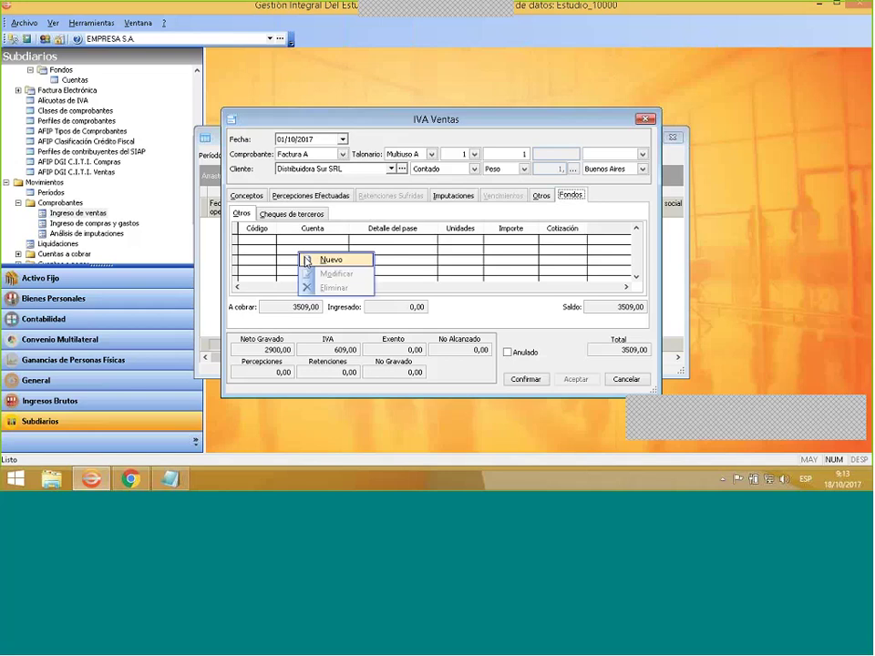
left_click(310, 259)
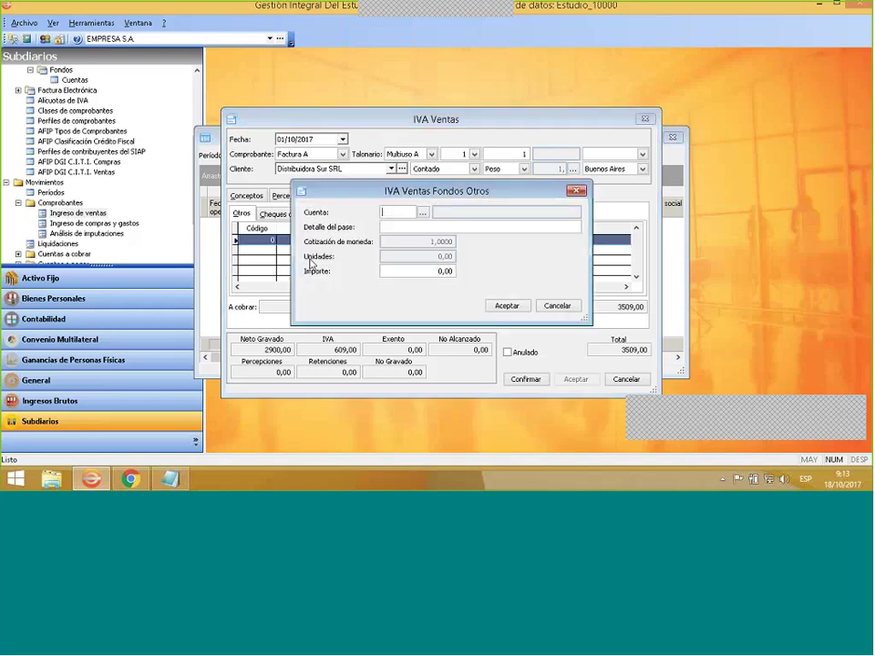
left_click(422, 212)
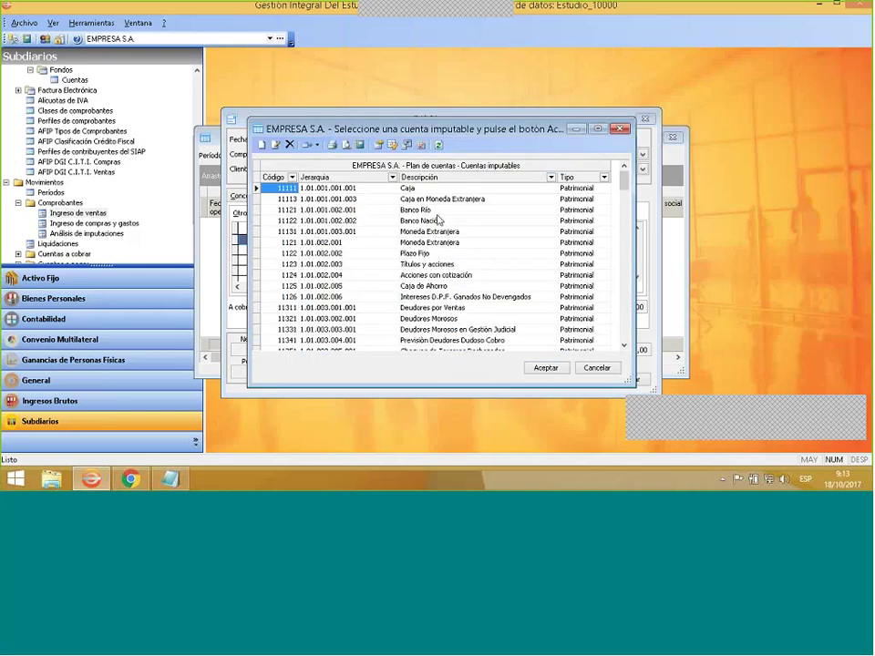
left_click(432, 211)
left_click(430, 219)
key("Up")
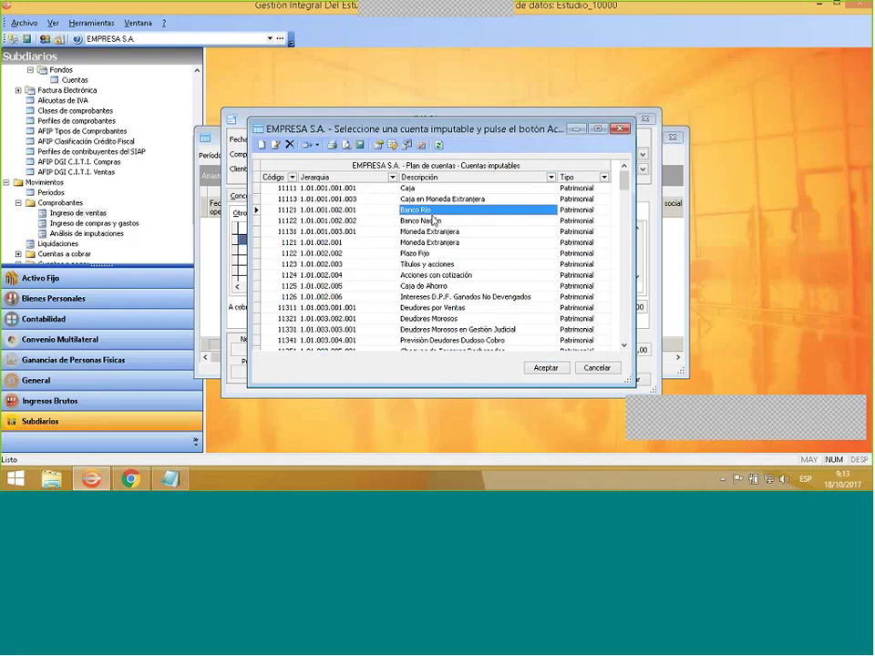
left_click(546, 368)
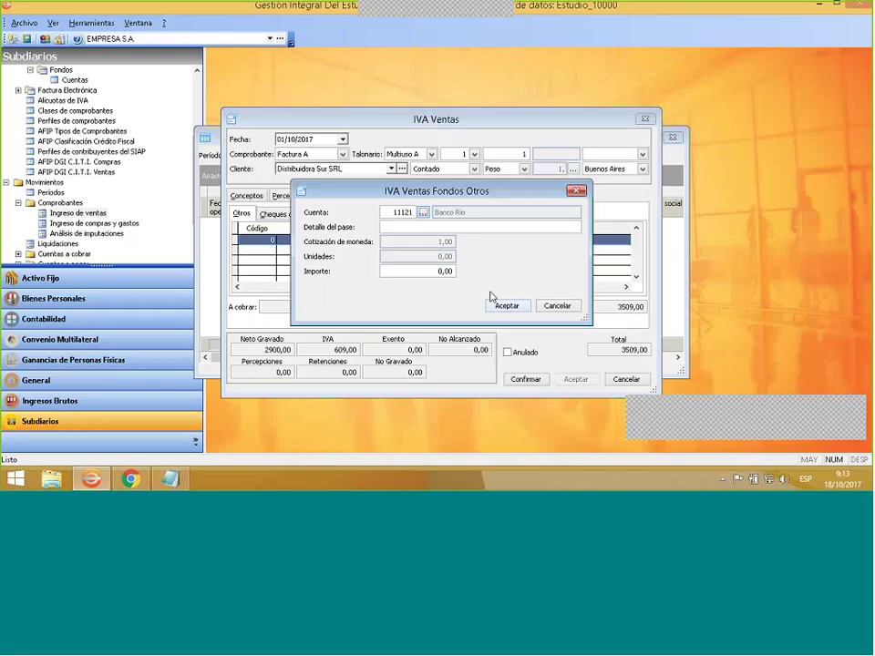
left_click(442, 229)
type("tRANFERENCI")
key("BackSpace")
key("BackSpace")
key("BackSpace")
key("BackSpace")
key("BackSpace")
key("BackSpace")
key("BackSpace")
key("BackSpace")
key("BackSpace")
key("BackSpace")
key("BackSpace")
Enter "Tranferencia Bancaria" as the funds line's detail, set its amount to 3509 and accept the line.
type("Tranferencia Bancaria")
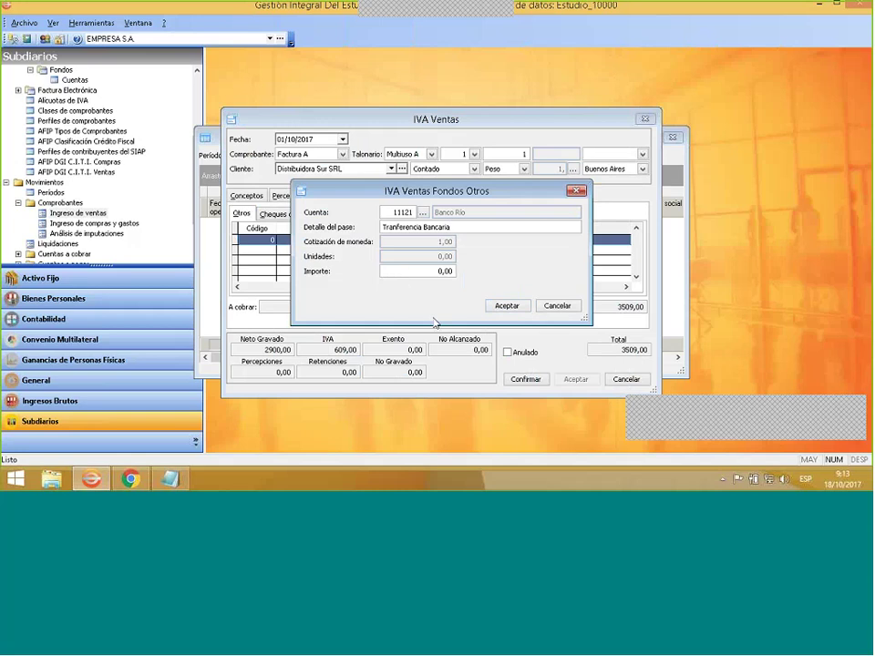
key("Tab")
type("3509")
left_click(502, 308)
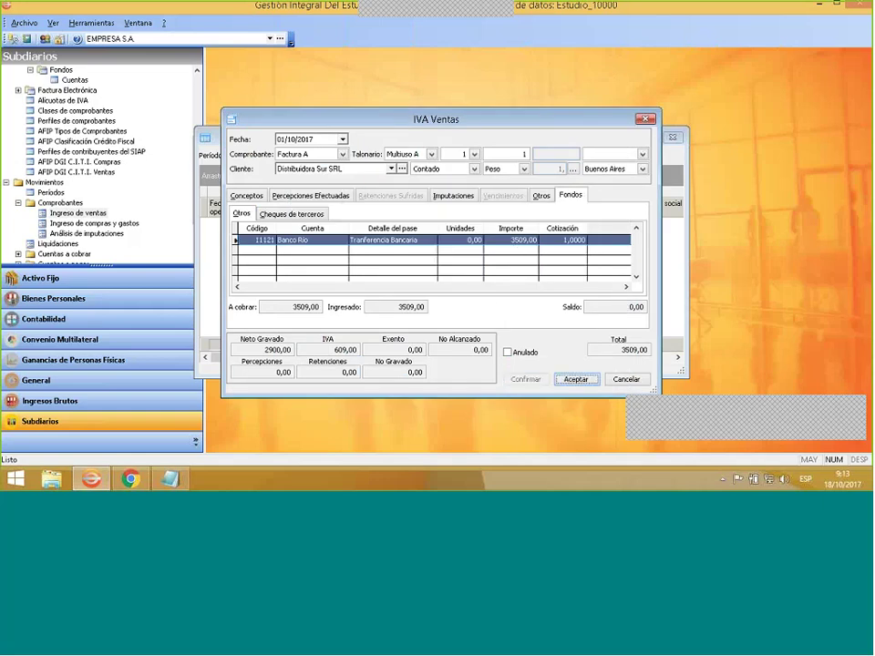
Review the invoice's ledger entries and save the Factura A voucher.
left_click(454, 197)
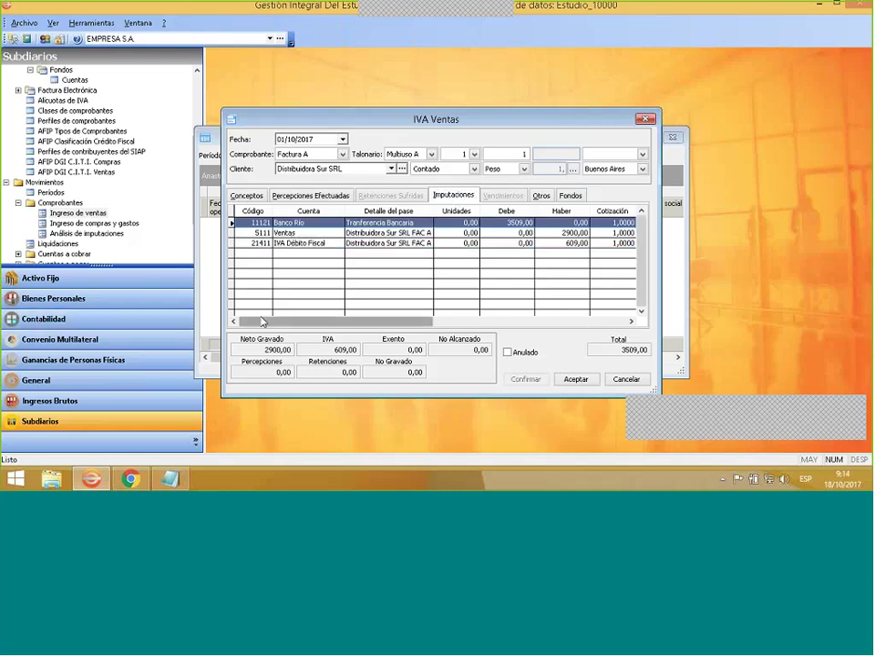
left_click(574, 380)
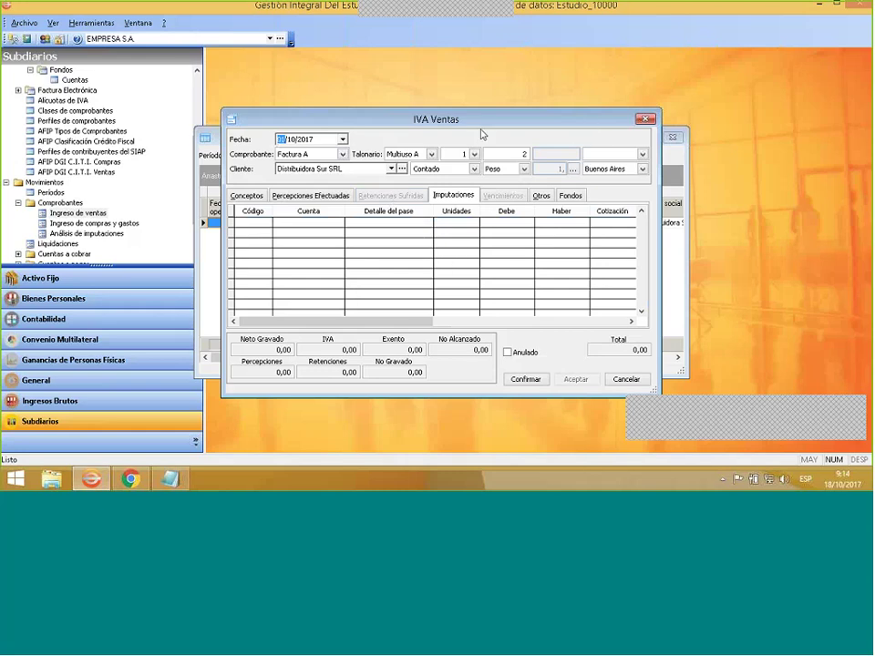
Set the new voucher's type to Factura B and check which clients are available for it.
left_click(342, 155)
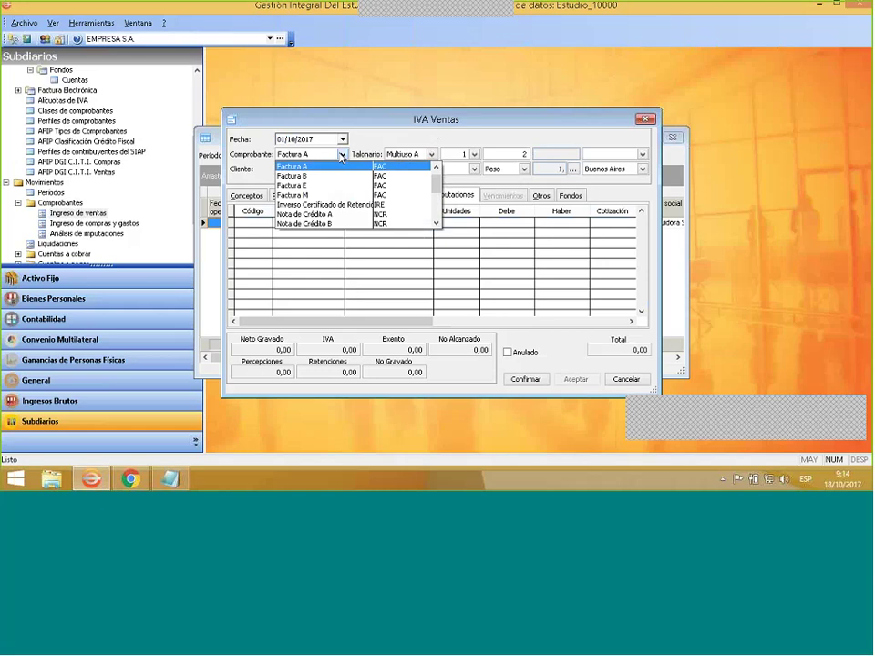
left_click(336, 176)
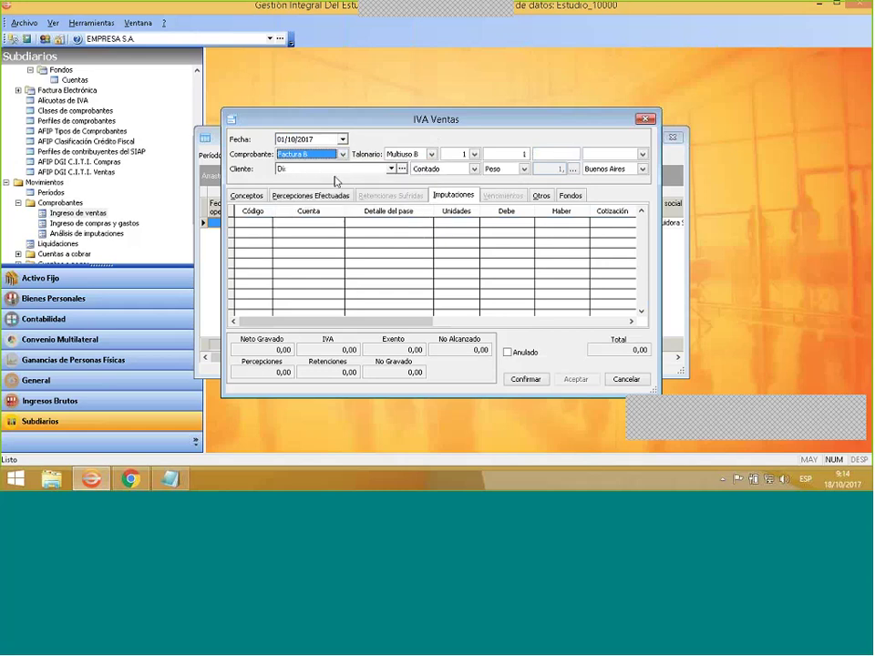
left_click(391, 168)
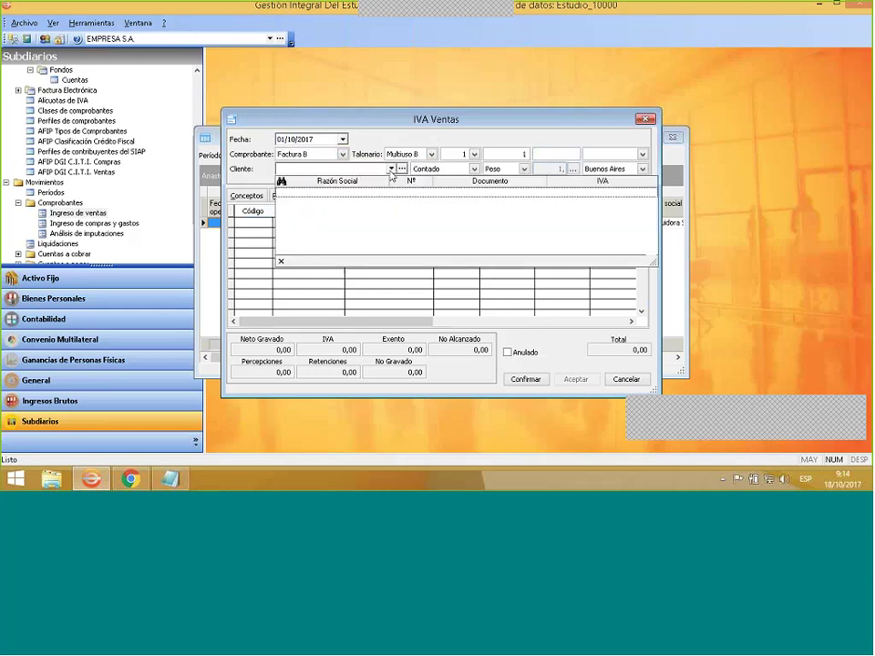
left_click(391, 168)
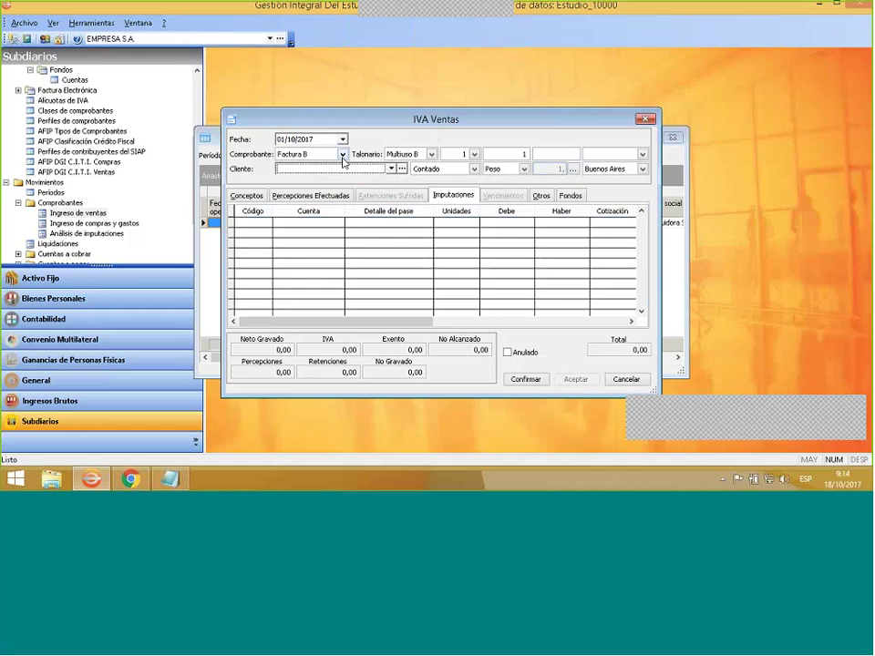
Create a new client from the voucher's client list, with the business name "Consumidor Final".
left_click(393, 170)
left_click(395, 173)
left_click(402, 169)
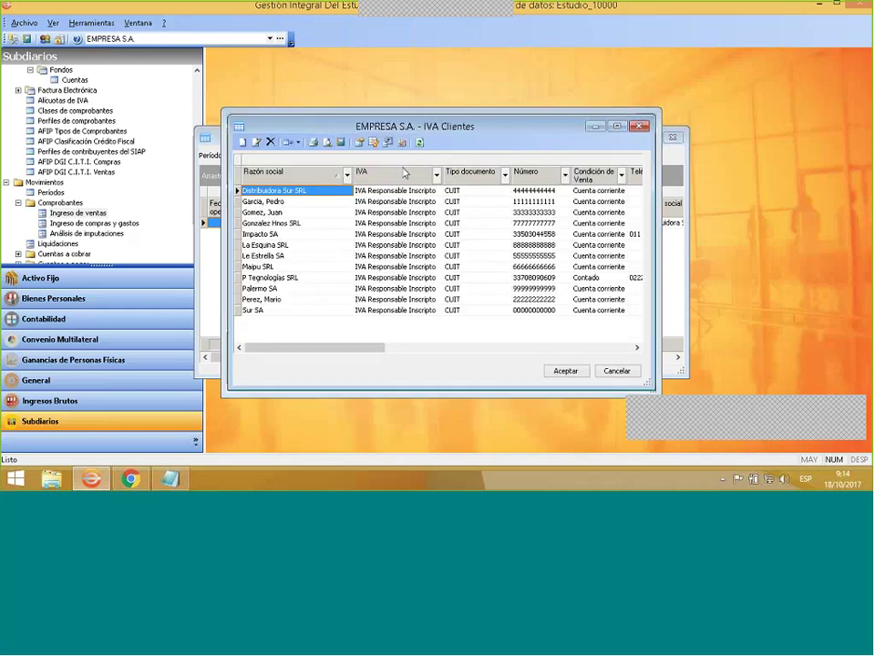
right_click(327, 334)
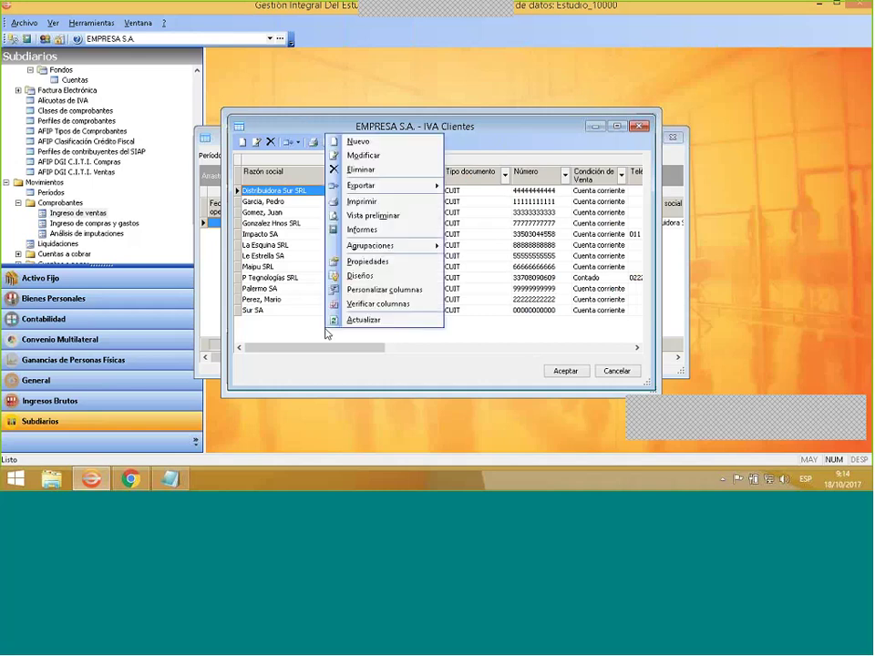
left_click(370, 157)
left_click(371, 145)
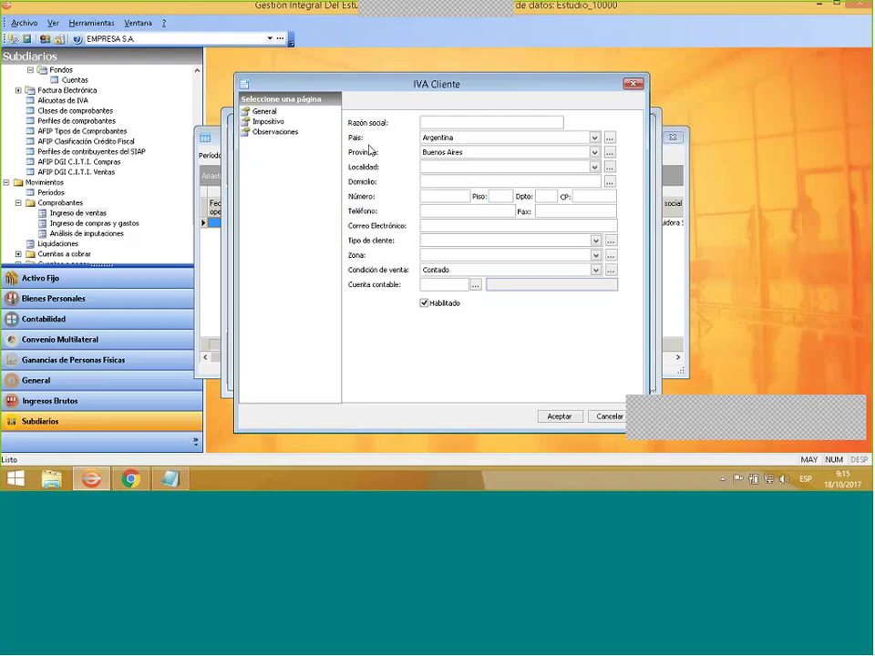
type("C")
key("Caps_Lock")
type("onsumidor Final")
Set the new client's locality to Lobos and fill in its street address and postal code.
left_click(460, 168)
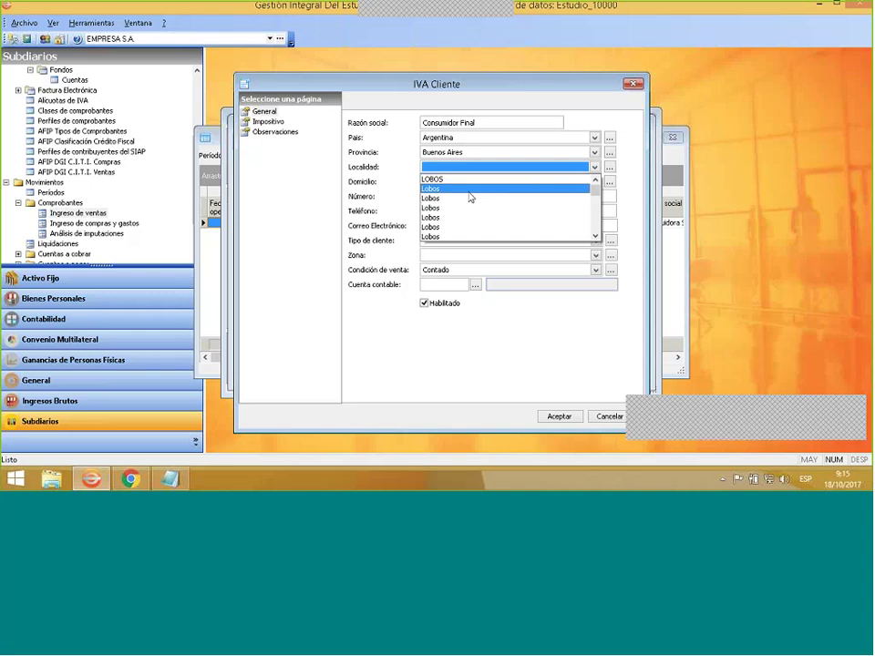
left_click(469, 196)
left_click(580, 198)
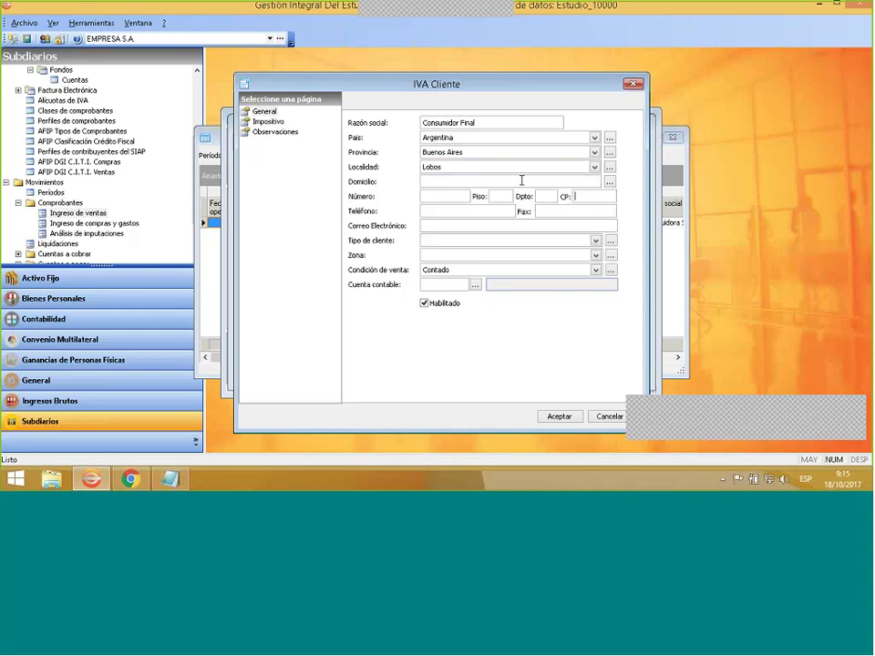
left_click(521, 181)
type("Lobos")
left_click(589, 198)
type("7240")
Choose Contado as the Consumidor Final client's condition of sale.
left_click(249, 110)
left_click(547, 272)
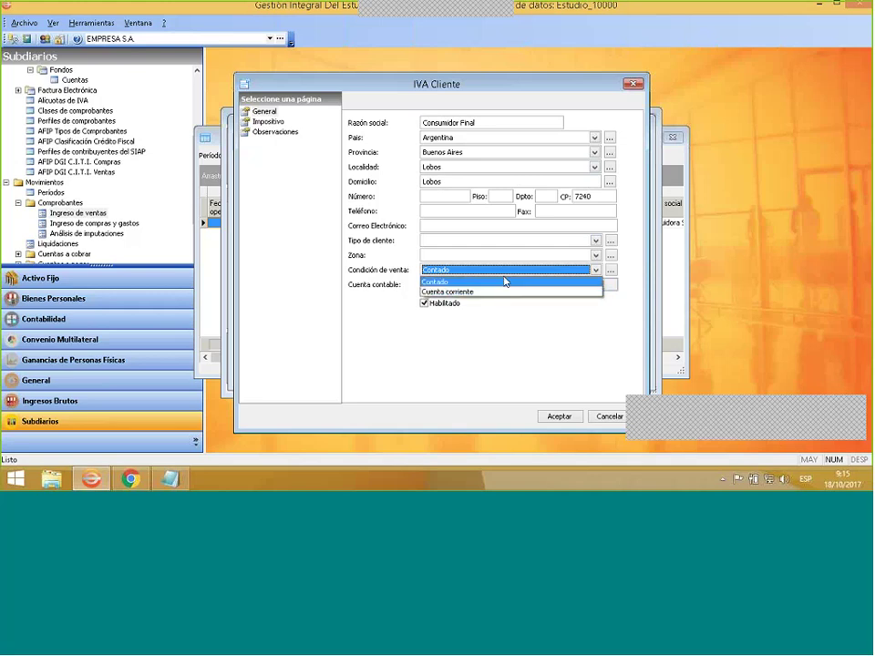
left_click(506, 282)
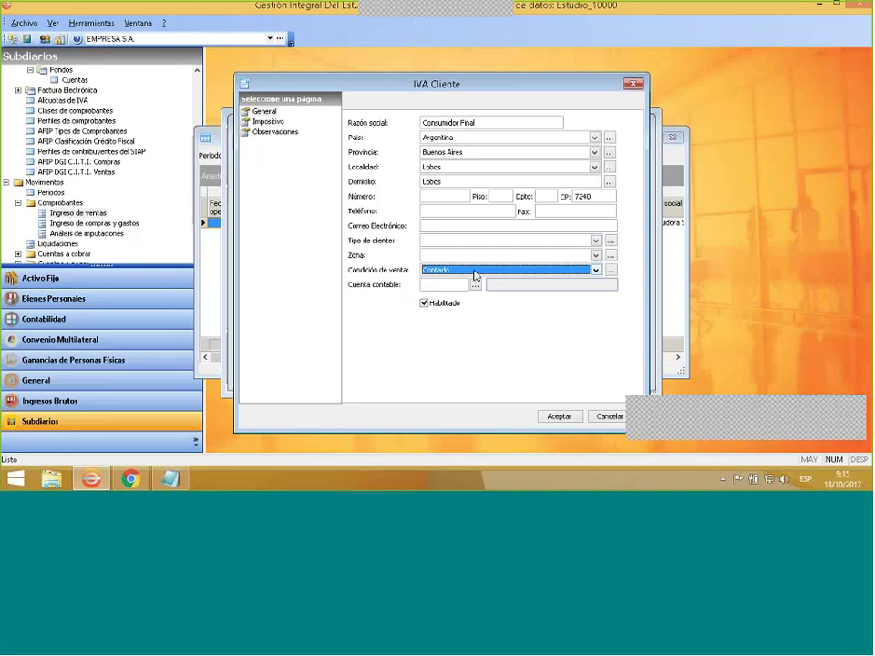
key("Tab")
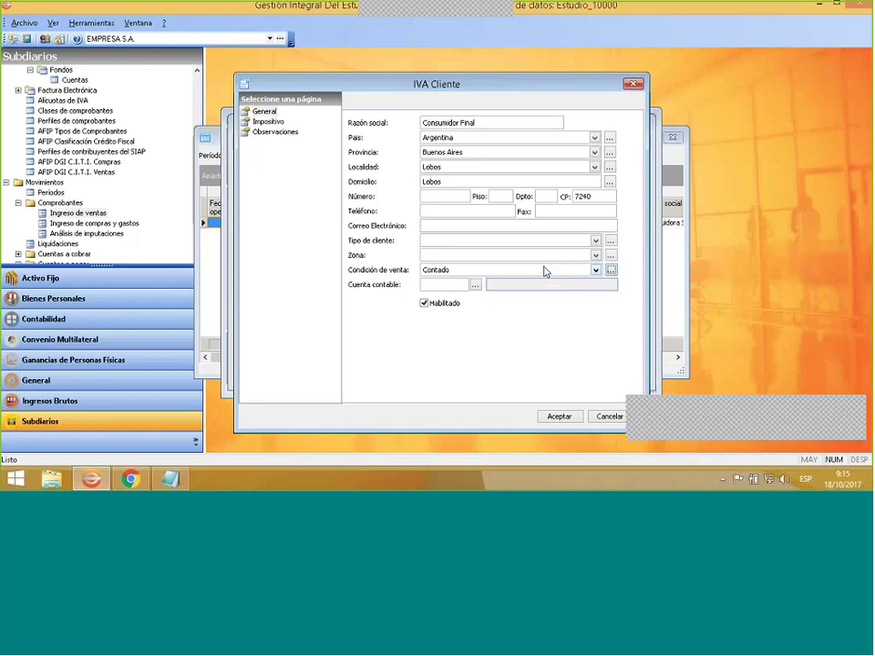
Set the client's IVA status to Consumidor Final and its document type to Ventas Globales, and save the client.
left_click(272, 122)
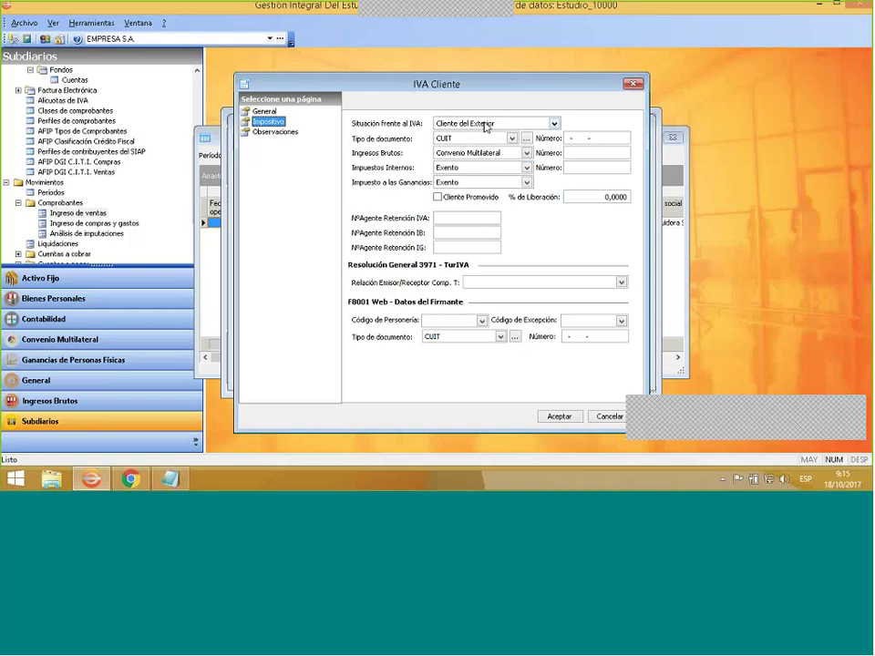
left_click(485, 126)
left_click(487, 148)
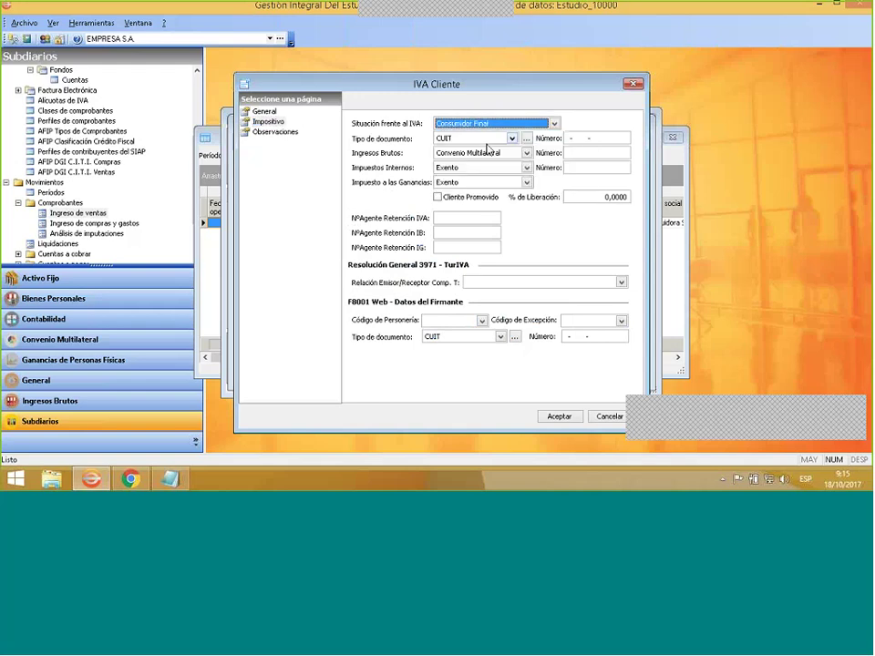
left_click(512, 138)
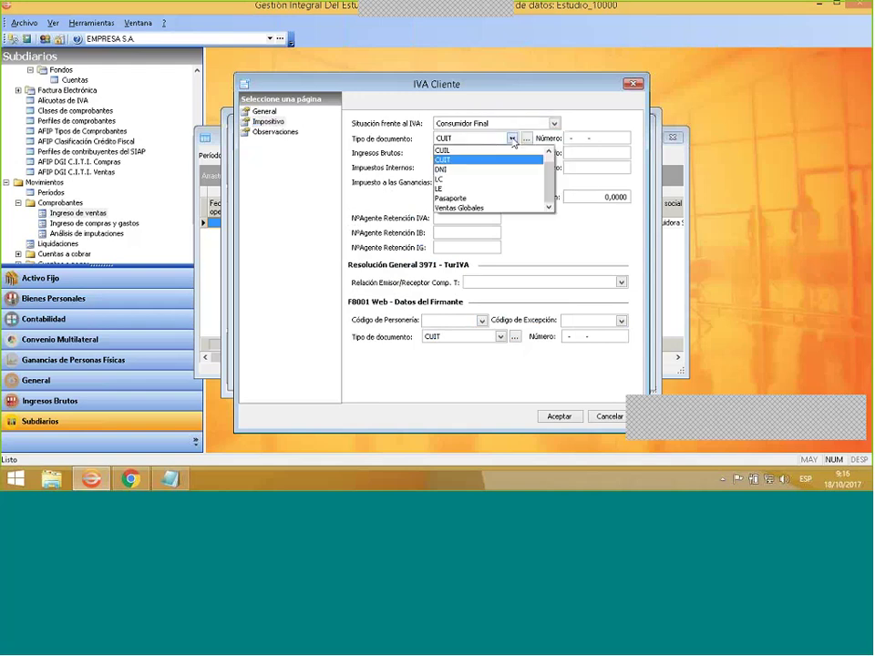
left_click(492, 208)
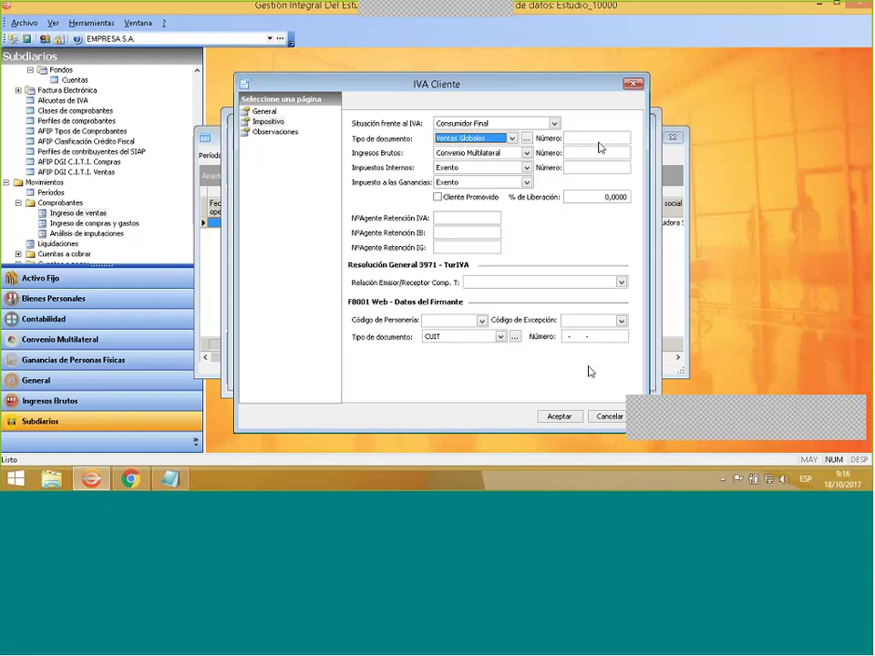
left_click(574, 417)
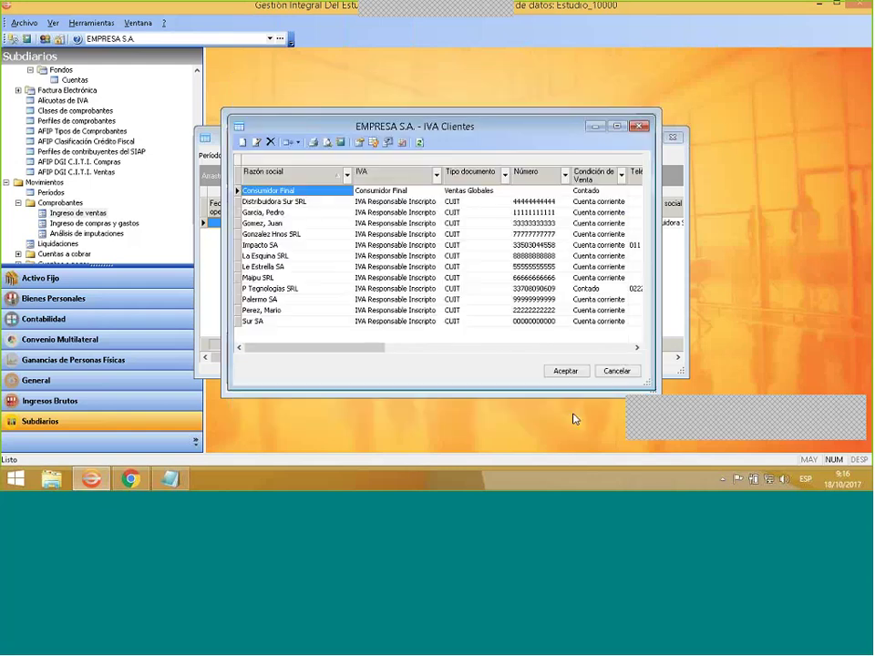
Create a second client with the business name "Consumidor Final Mayor".
right_click(336, 203)
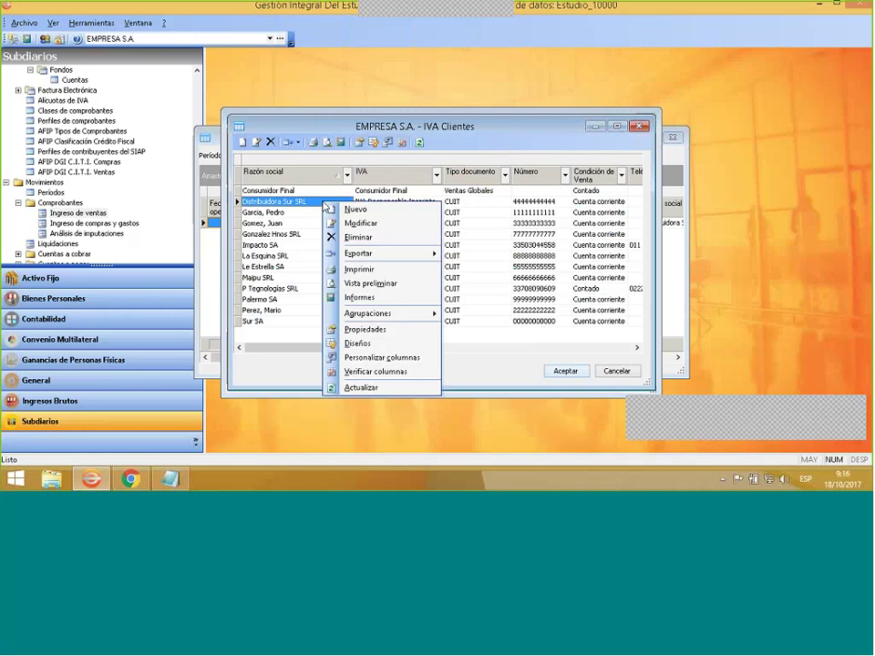
left_click(348, 211)
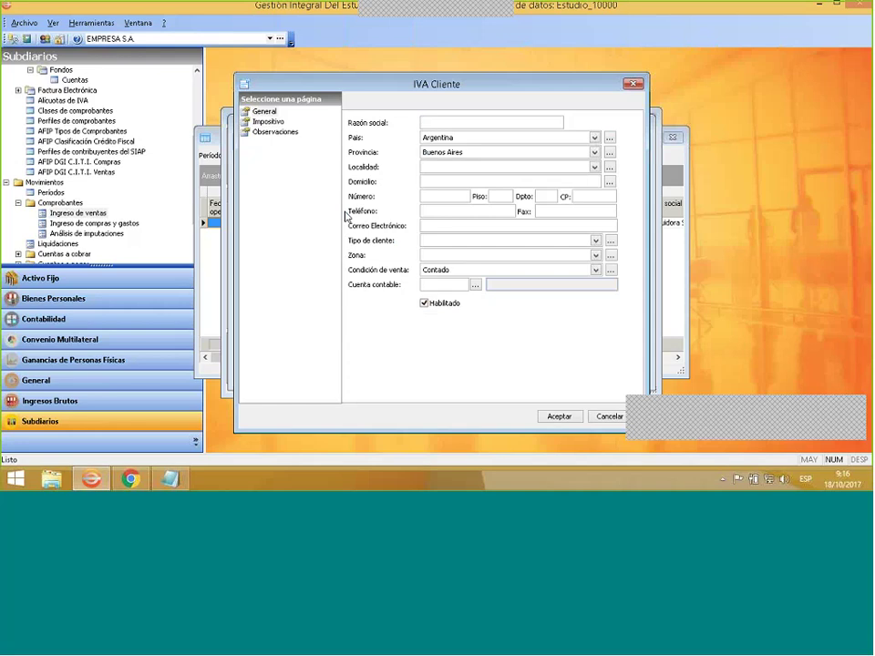
type("d")
type("on")
type("sum")
type("ido")
type("r Fina")
type("l")
type(" Mayo")
type("r")
Set the Consumidor Final Mayor client's locality to Lobos and fill in its postal code and street address.
left_click(436, 168)
left_click(447, 188)
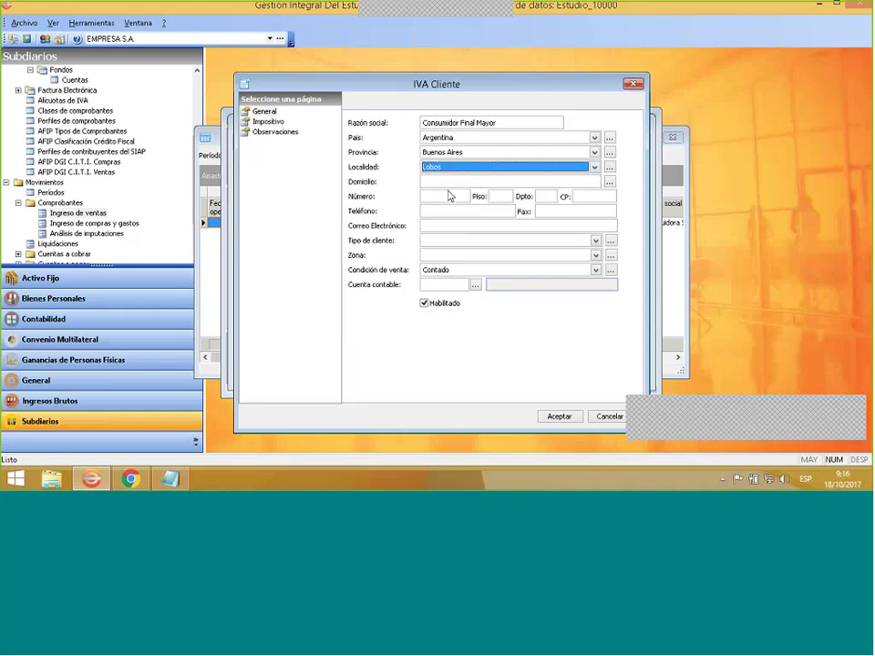
left_click(582, 196)
type("724")
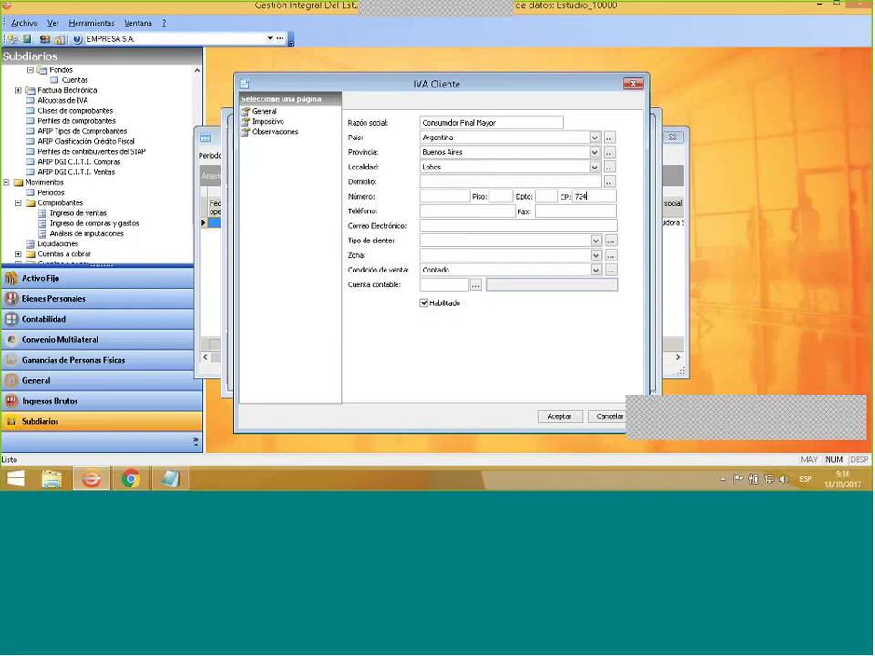
type("0")
left_click(444, 183)
type("Lobos1")
Set the second client's IVA status to Consumidor Final, choose DNI as document type, enter the document number and save the client.
left_click(273, 124)
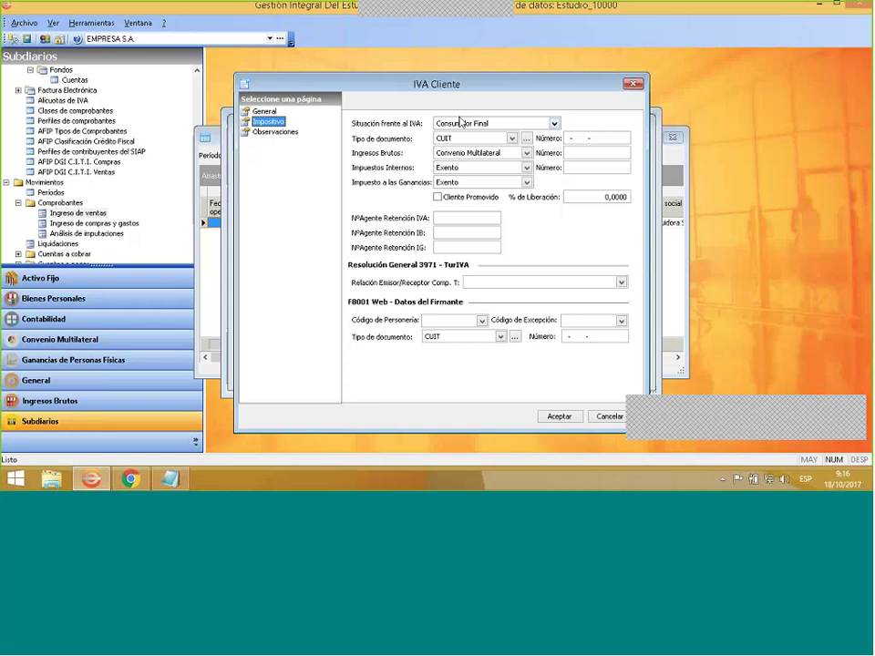
left_click(499, 128)
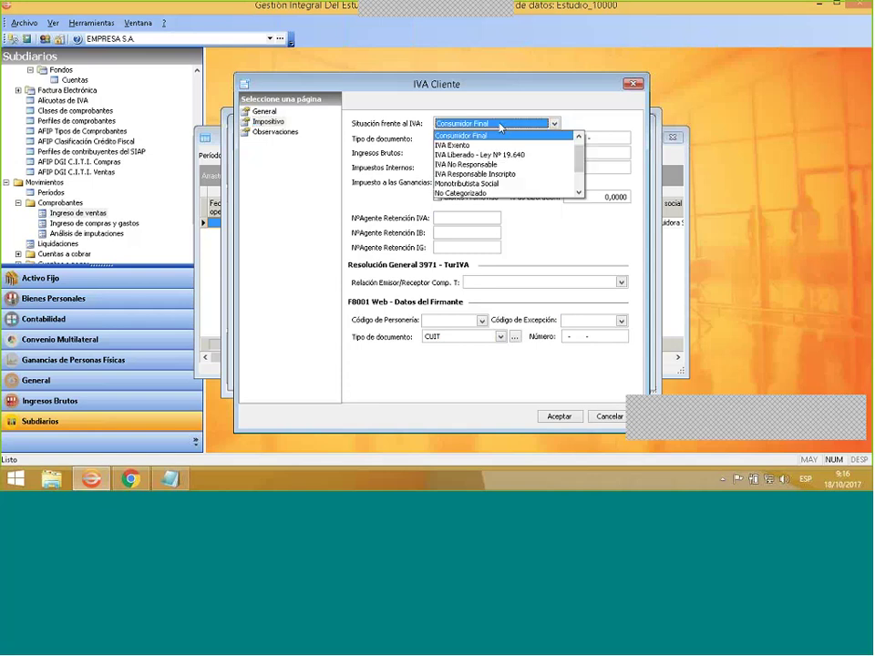
left_click(497, 135)
left_click(502, 139)
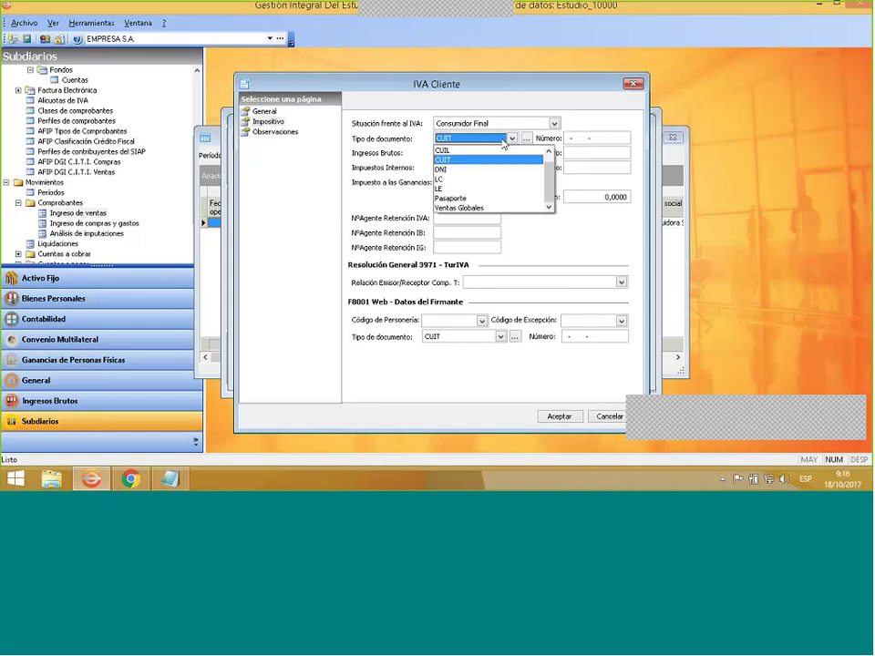
left_click(475, 169)
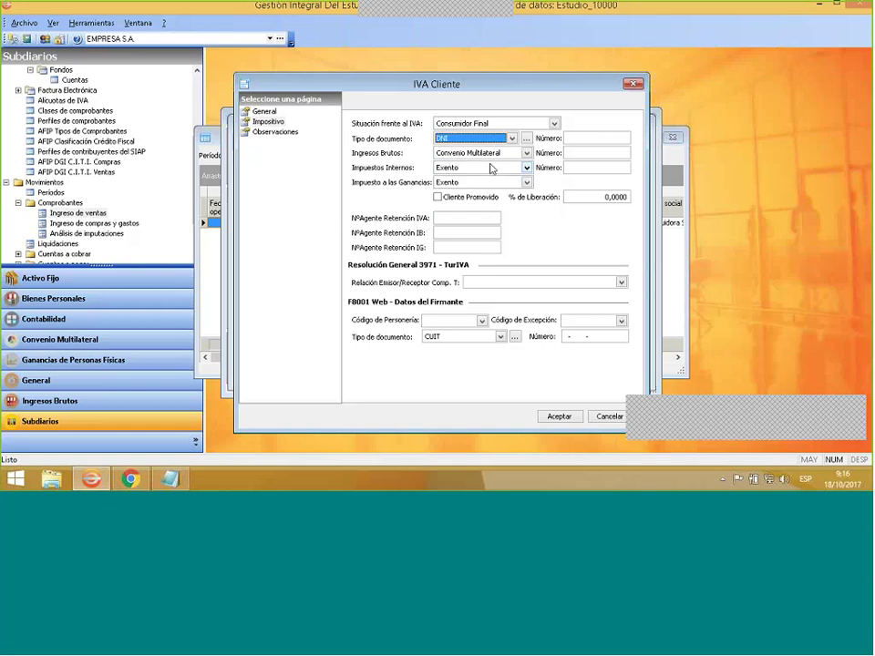
left_click(580, 137)
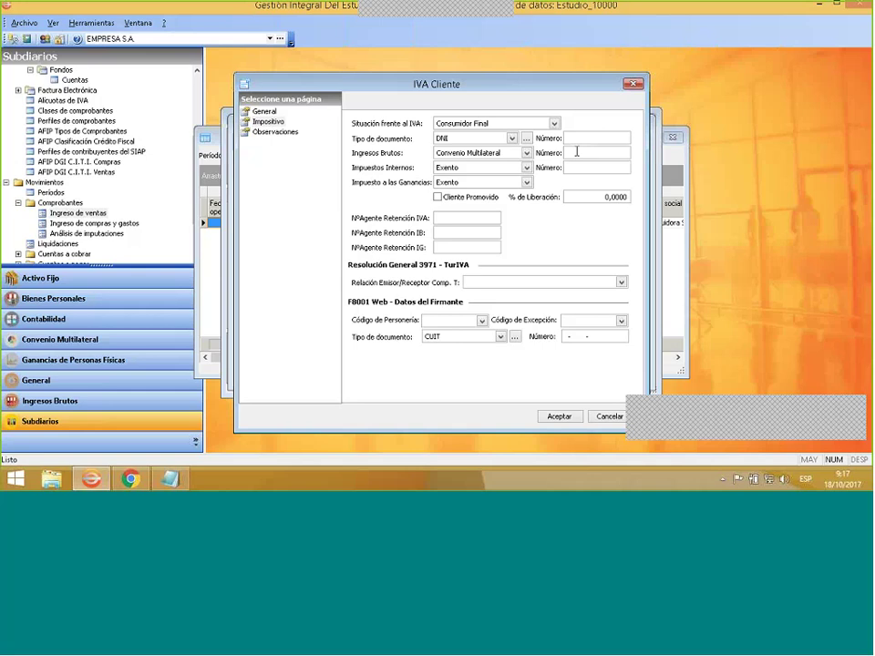
type("11111111")
left_click(559, 417)
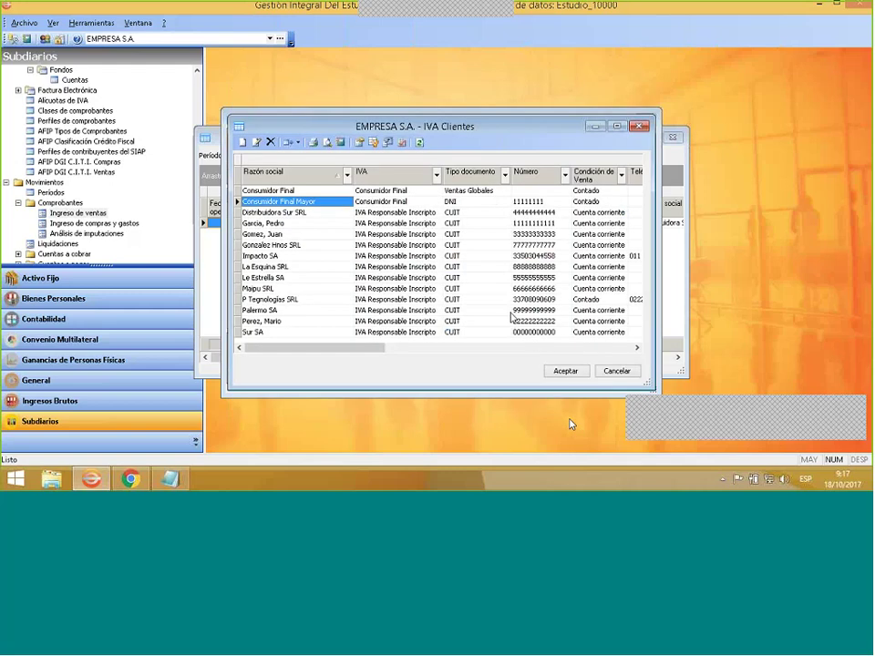
Compare the two new consumer clients, close the client list and assign Consumidor Final to the Factura B.
left_click(408, 191)
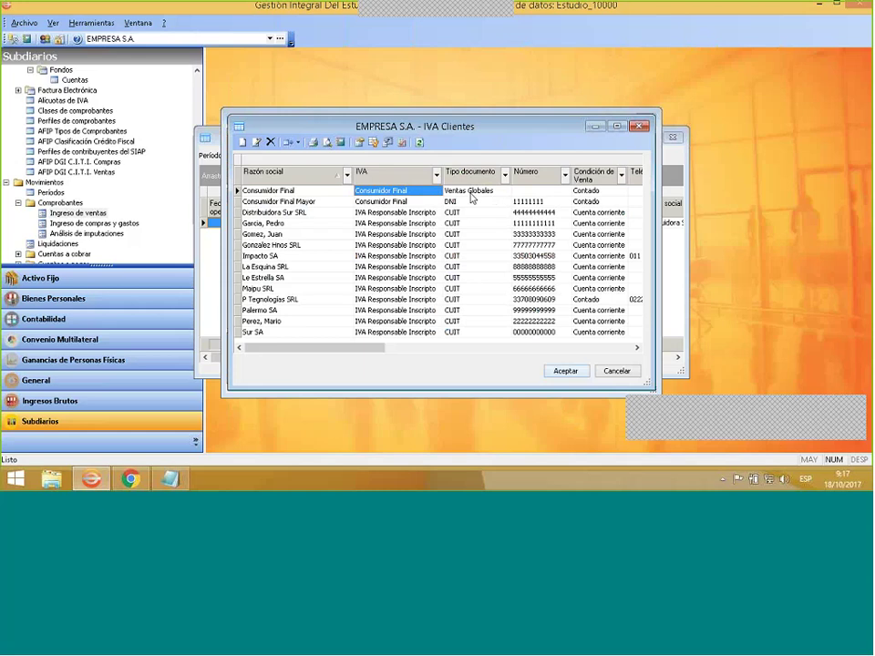
left_click(402, 203)
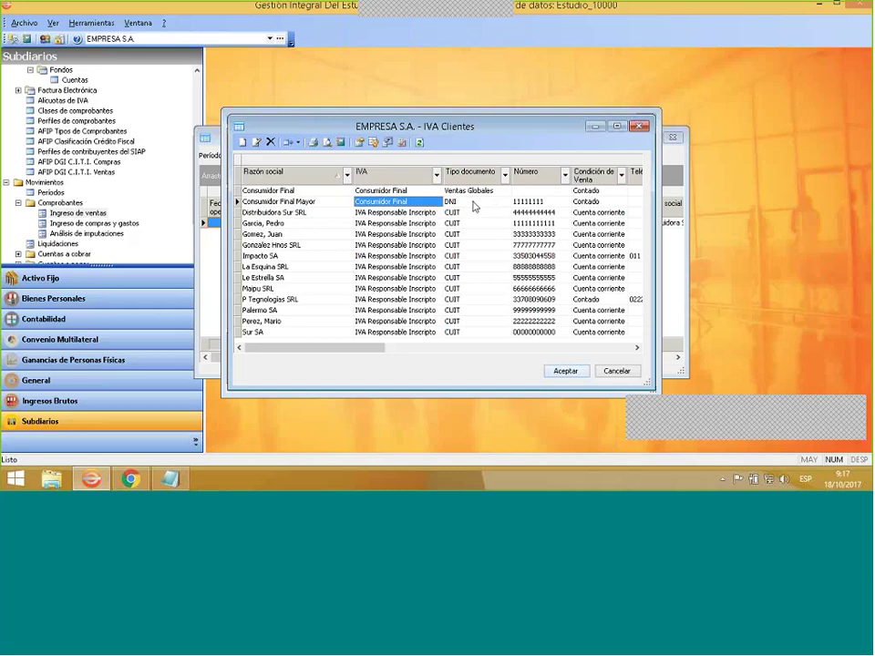
left_click(639, 126)
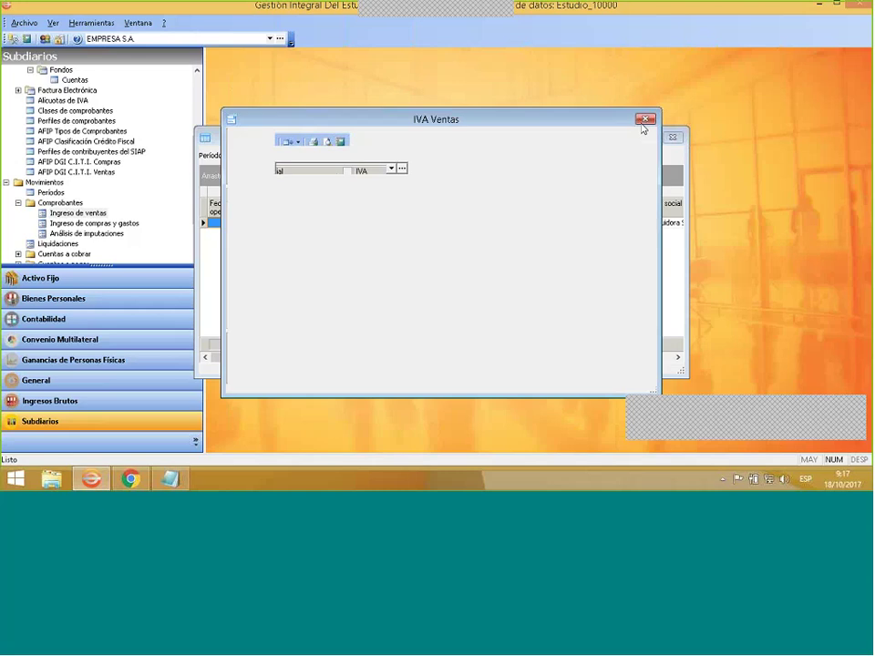
left_click(393, 170)
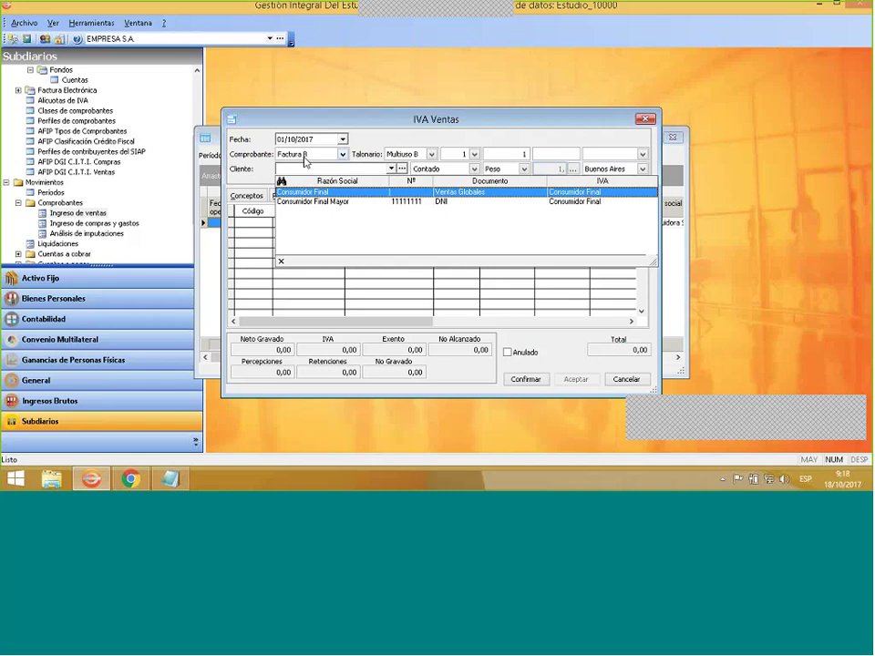
left_click(344, 193)
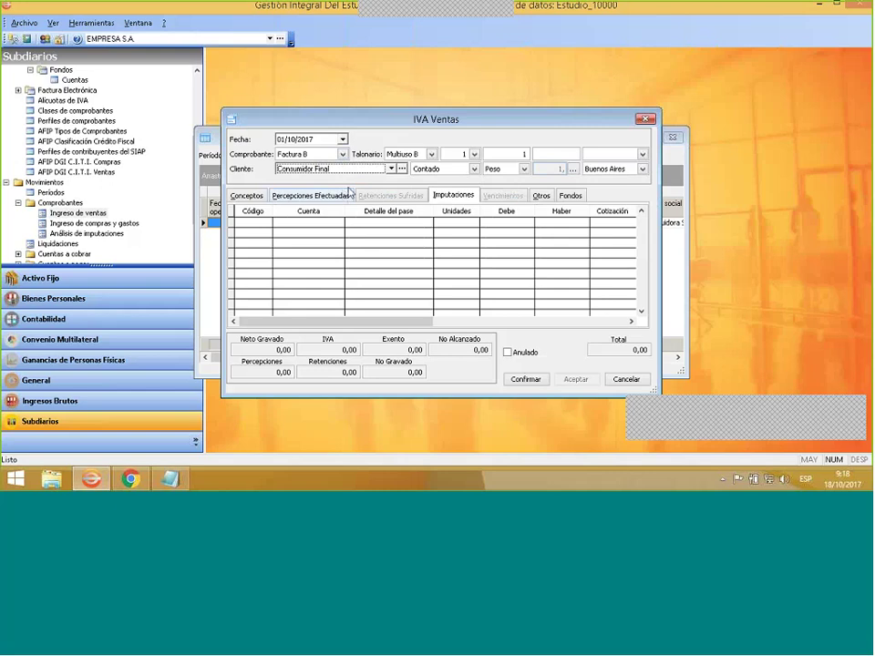
Add a Ventas concept with a total of 520 to the Consumidor Final Factura B.
left_click(262, 200)
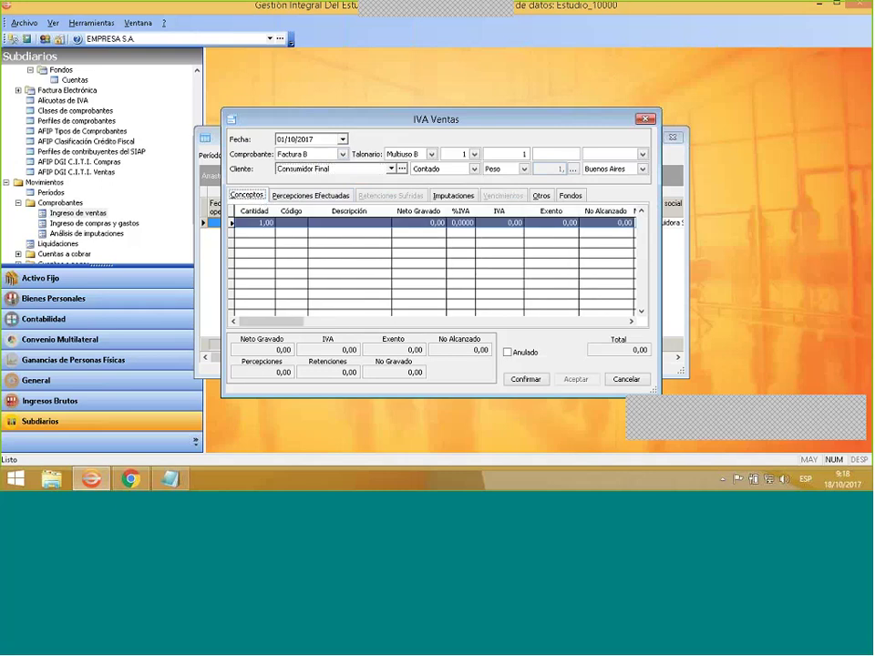
right_click(286, 243)
left_click(314, 248)
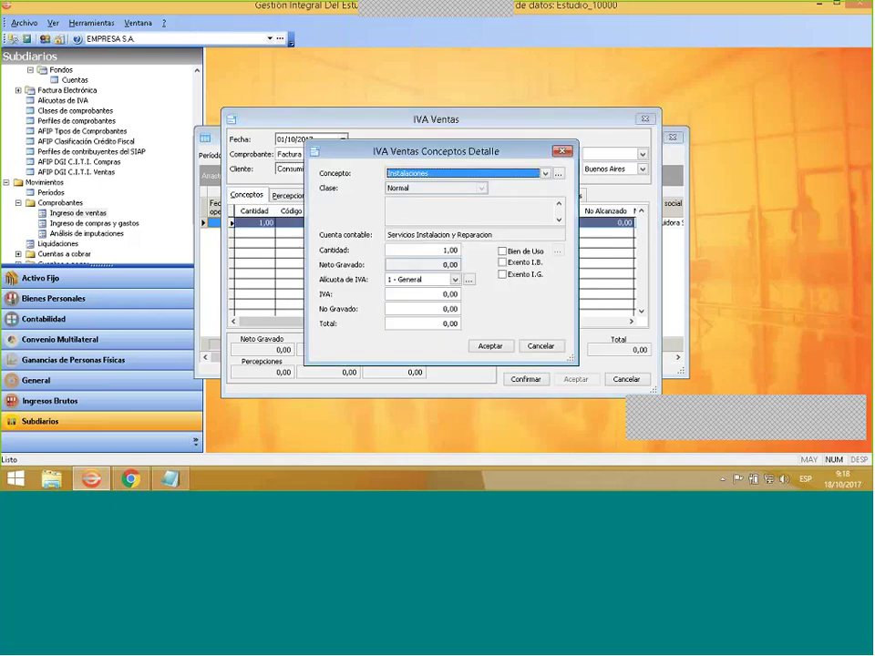
left_click(434, 175)
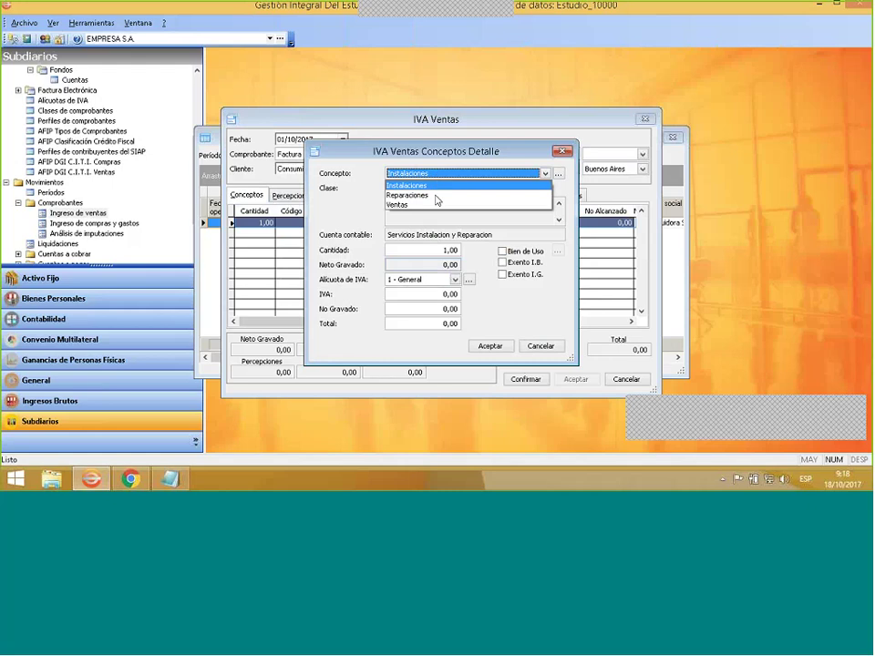
left_click(437, 203)
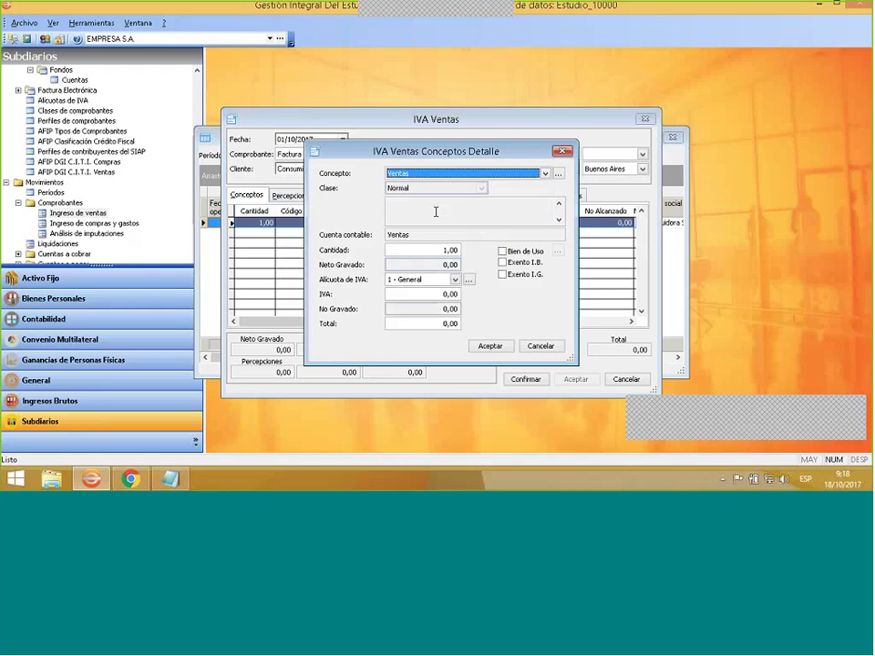
key("Tab")
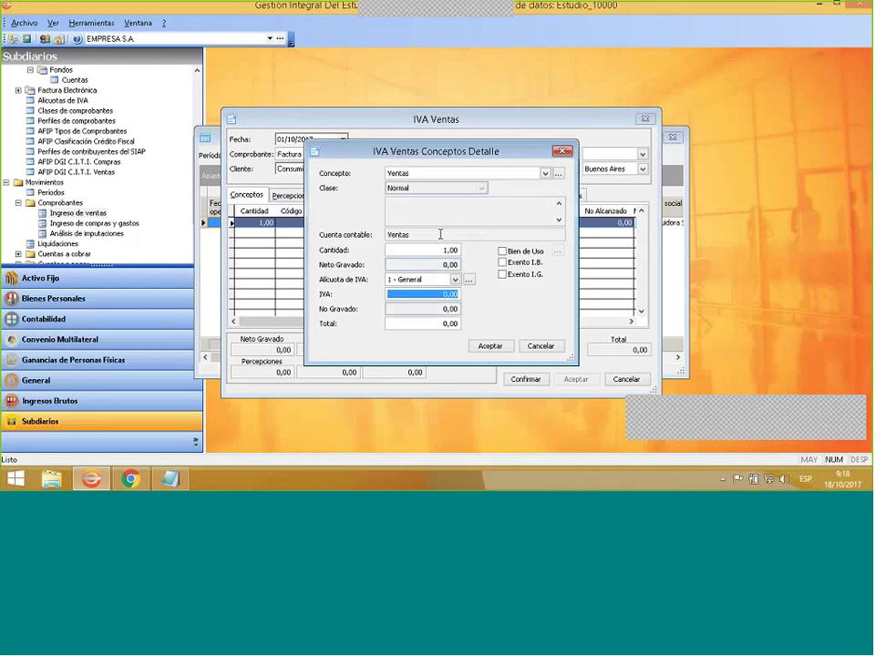
key("Tab")
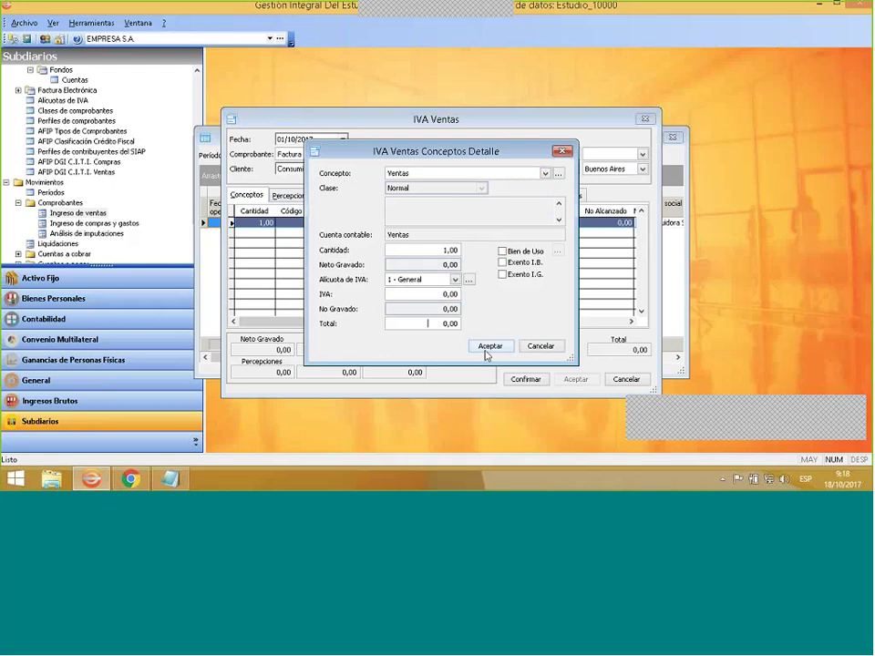
type("520")
key("Tab")
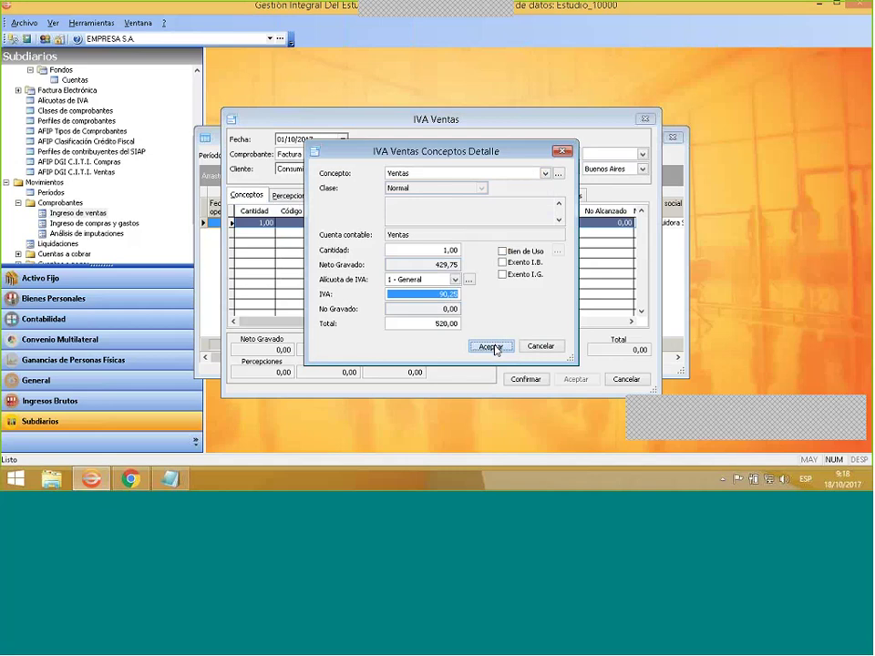
left_click(492, 347)
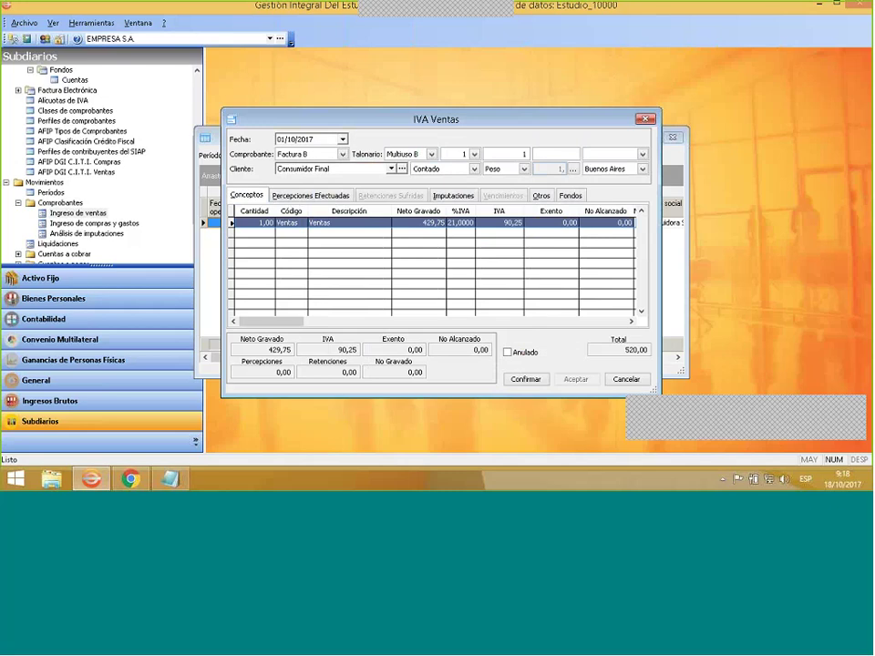
Confirm the Consumidor Final Factura B, review its account postings and funds, and save it.
left_click(524, 380)
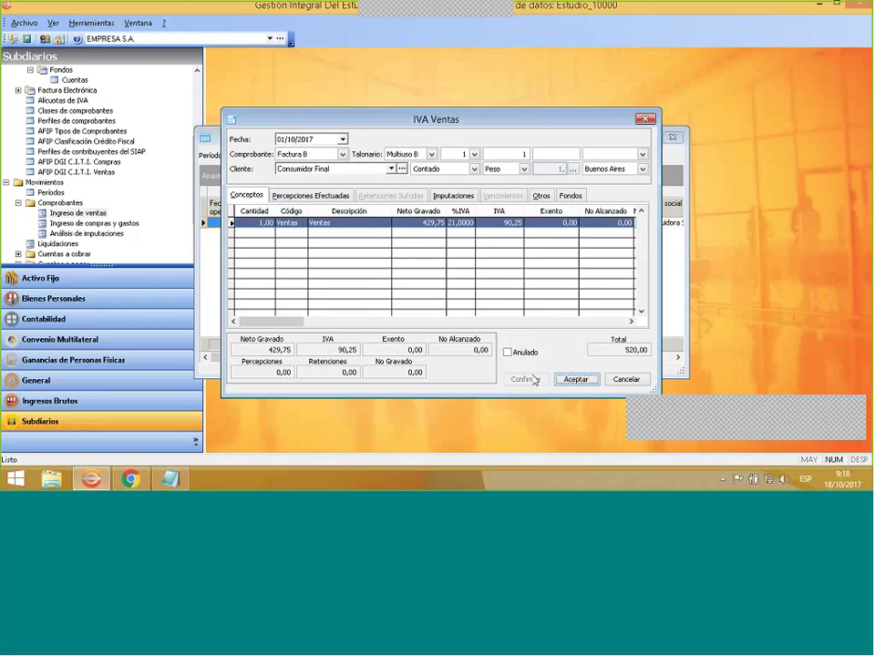
left_click(452, 197)
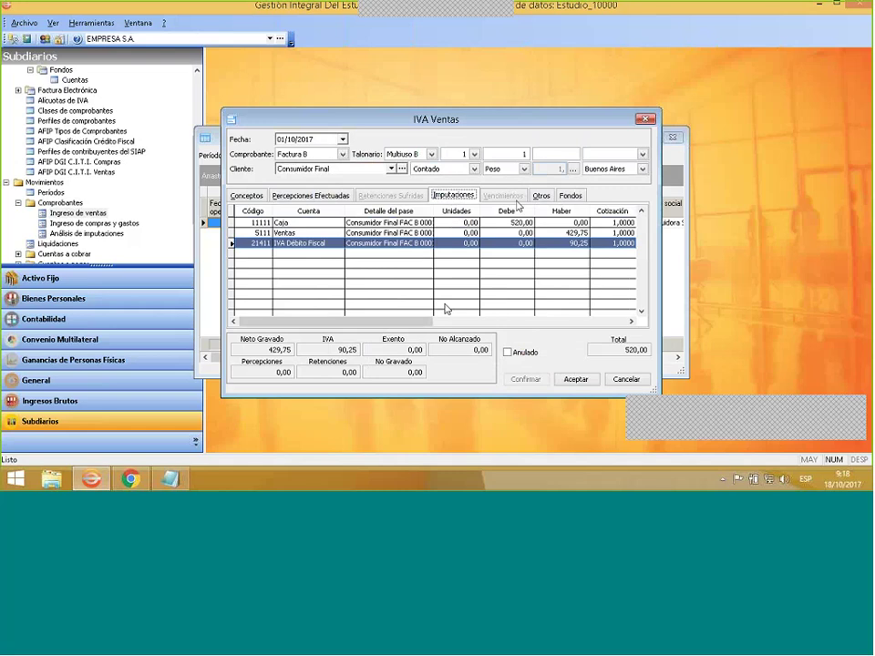
left_click(569, 197)
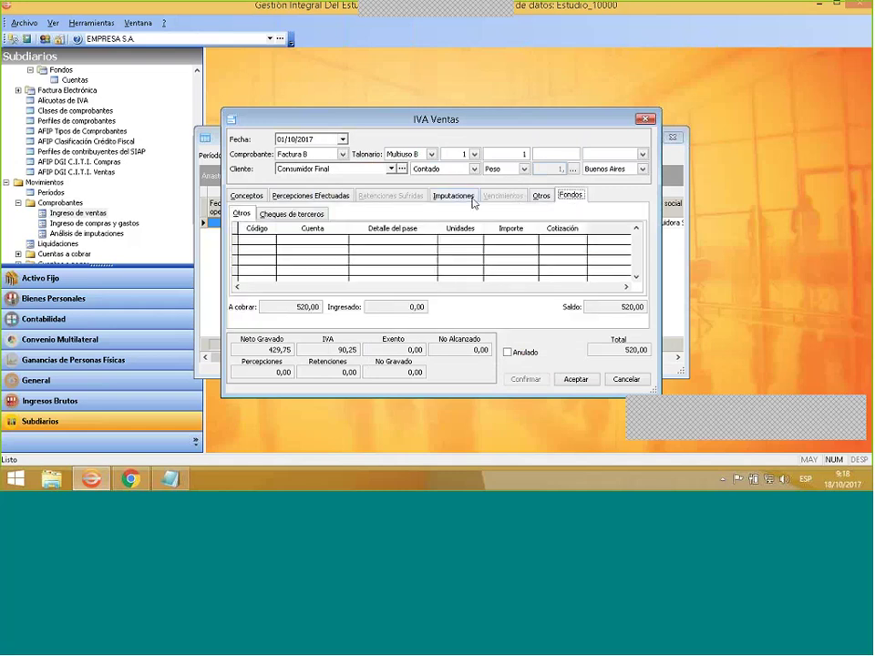
left_click(463, 198)
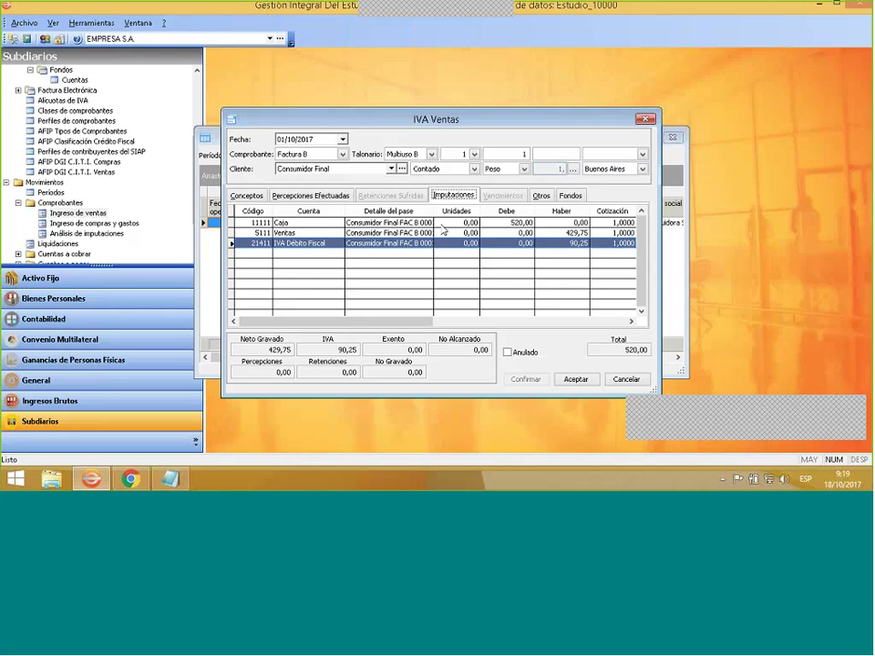
left_click(579, 381)
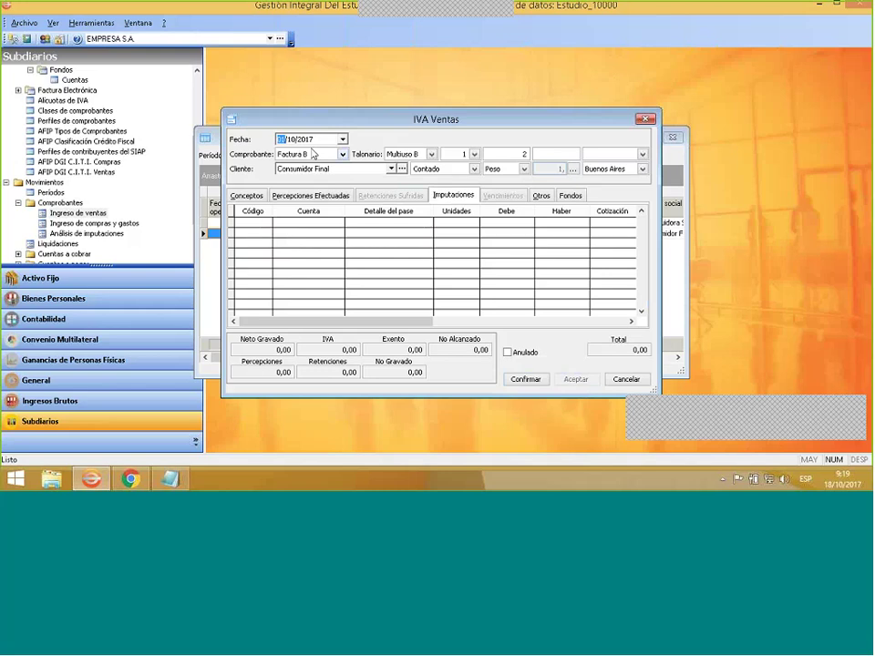
Assign Consumidor Final Mayor to the second Factura B and add a Ventas concept with a total of 1800.
left_click(392, 168)
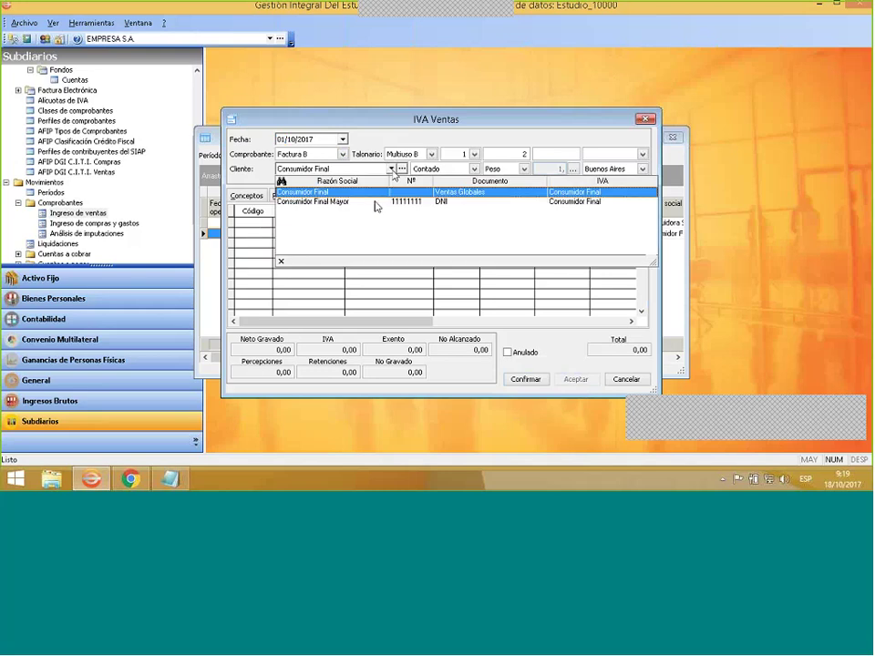
left_click(339, 202)
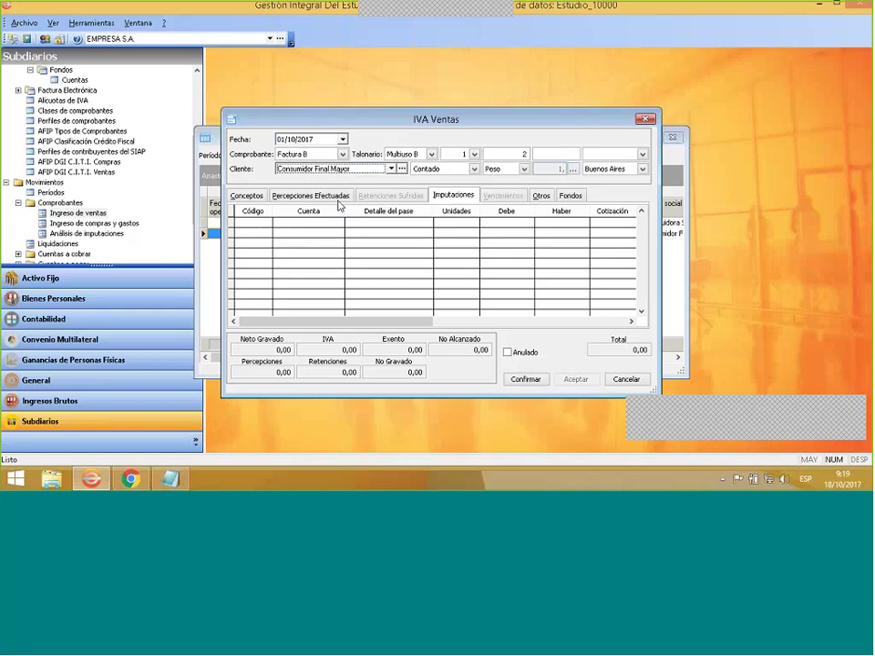
left_click(250, 198)
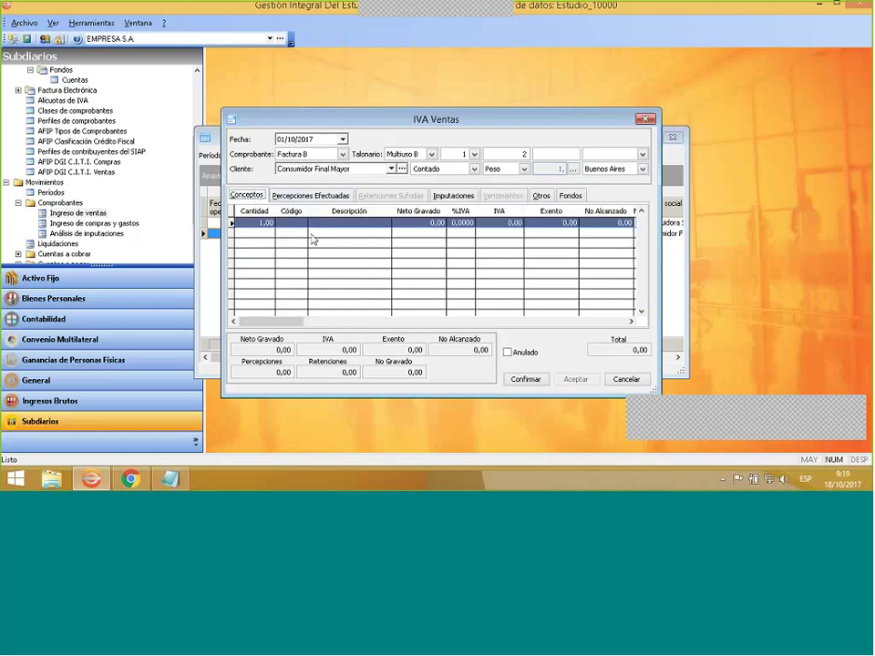
right_click(311, 238)
left_click(313, 238)
left_click(423, 173)
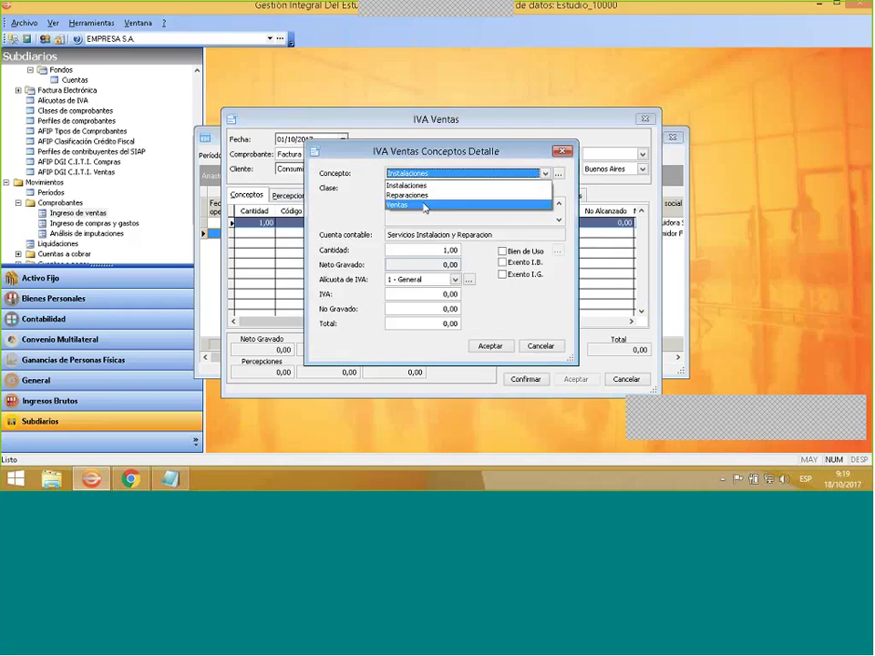
left_click(424, 206)
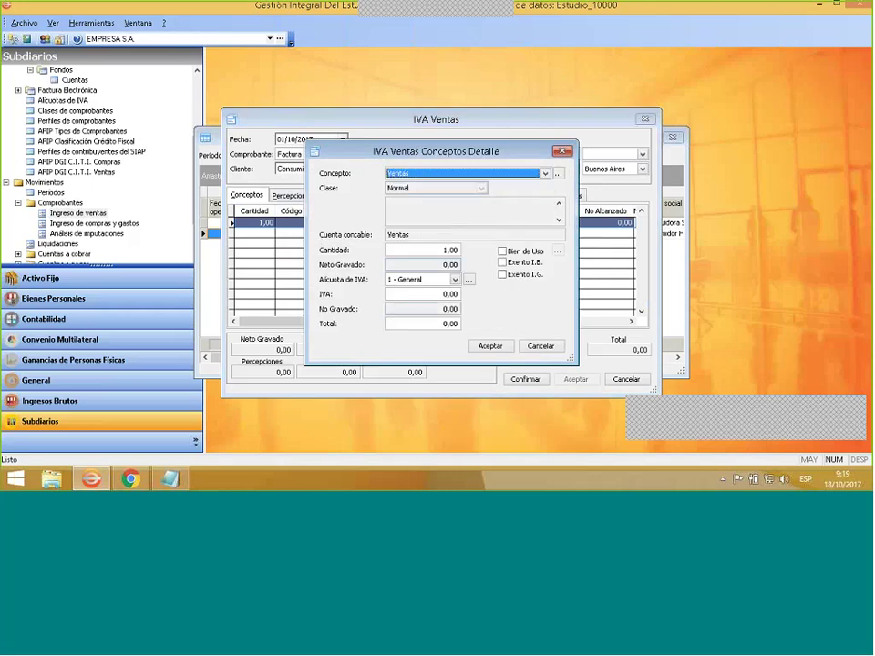
left_click(416, 323)
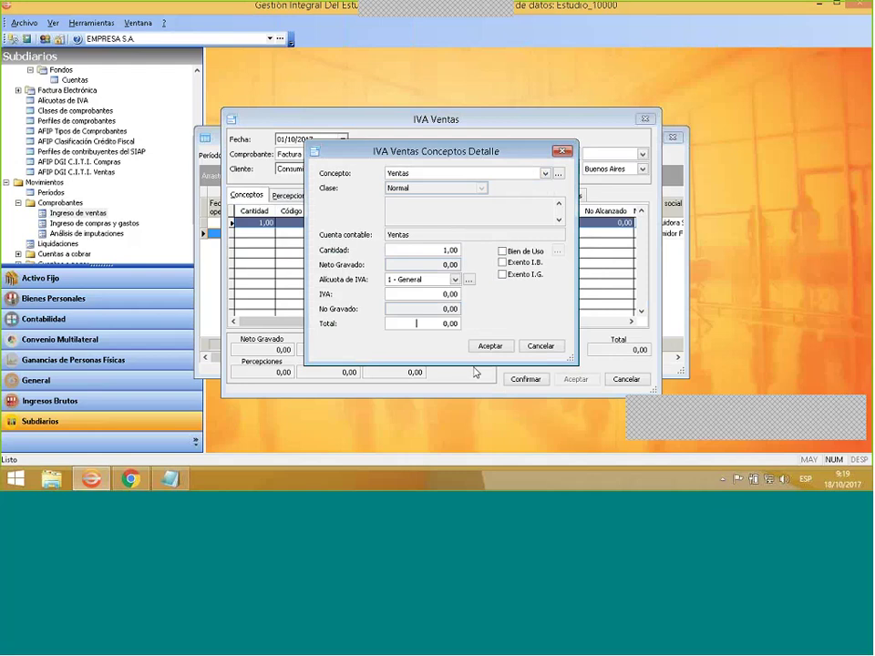
type("1800")
key("Tab")
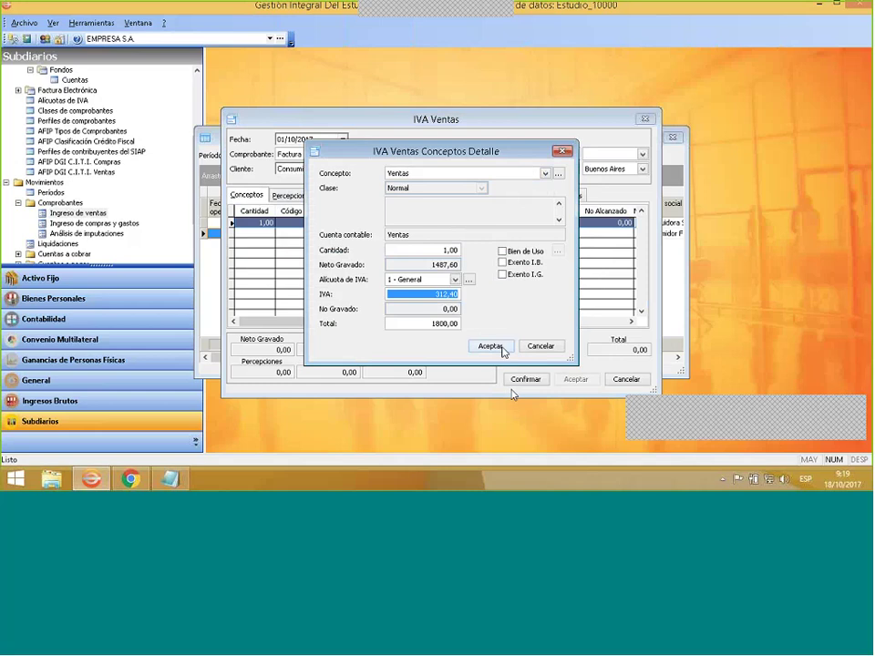
left_click(501, 349)
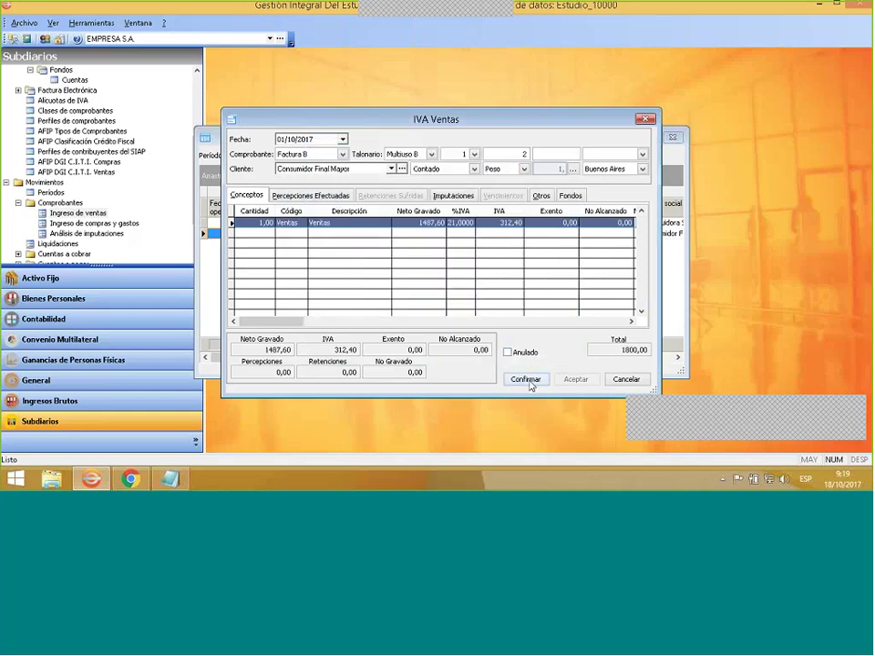
Confirm the Consumidor Final Mayor Factura B, check its account postings and save it.
left_click(528, 381)
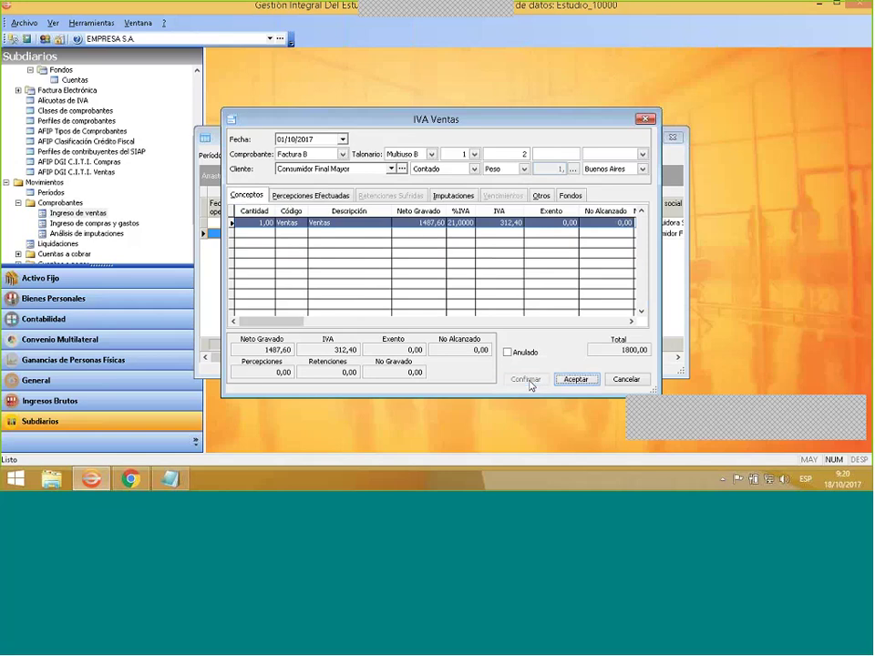
left_click(448, 196)
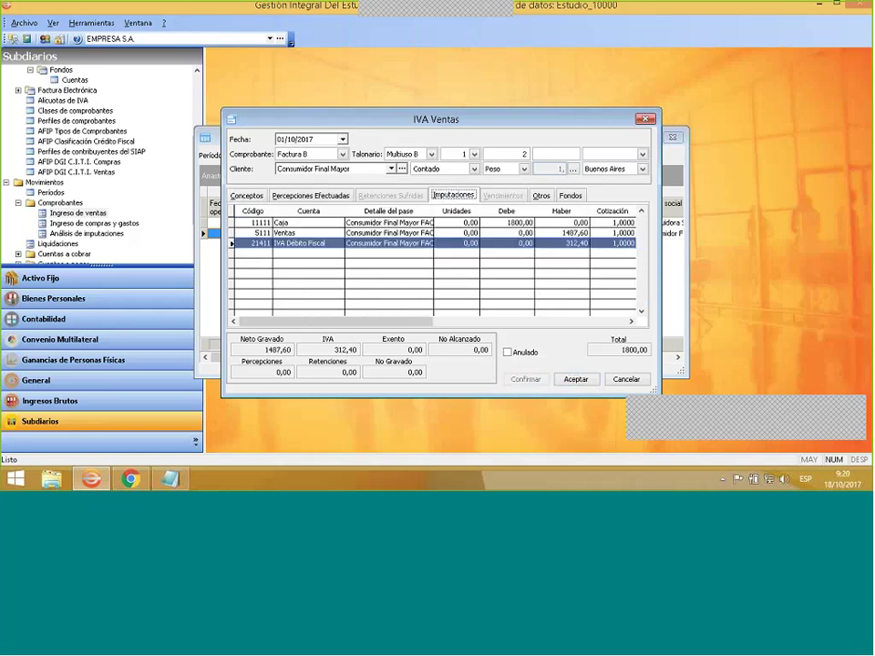
left_click(575, 378)
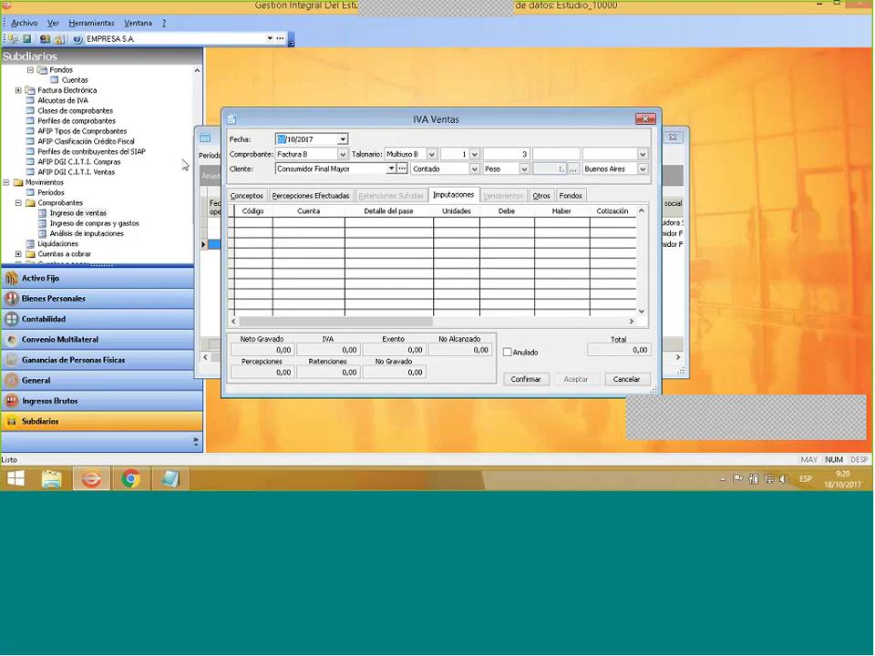
Set the new voucher to Factura A for Gonzalez Hnos SRL with Contado as the payment condition.
left_click(343, 155)
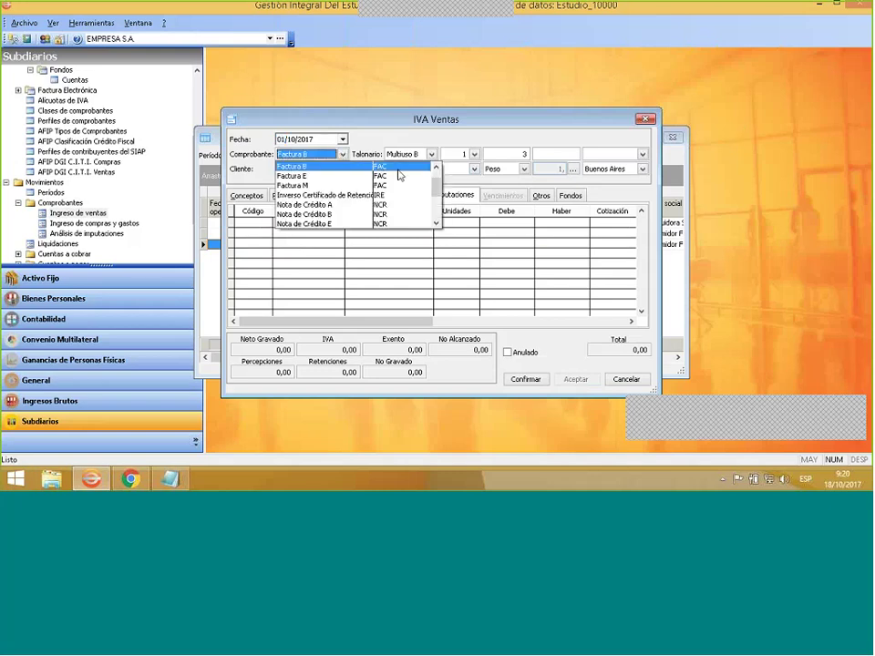
key("Up")
key("Return")
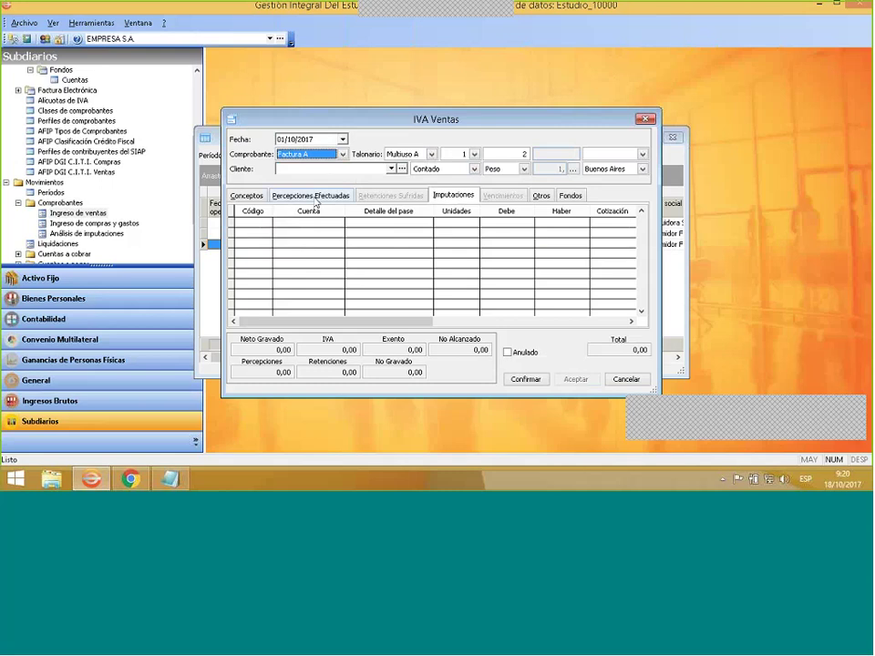
left_click(391, 169)
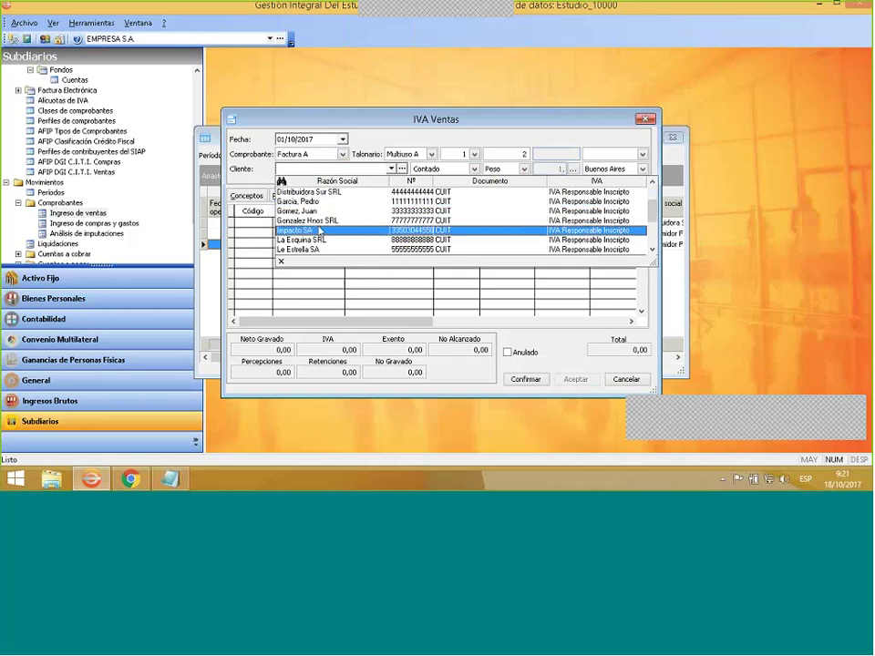
left_click(319, 222)
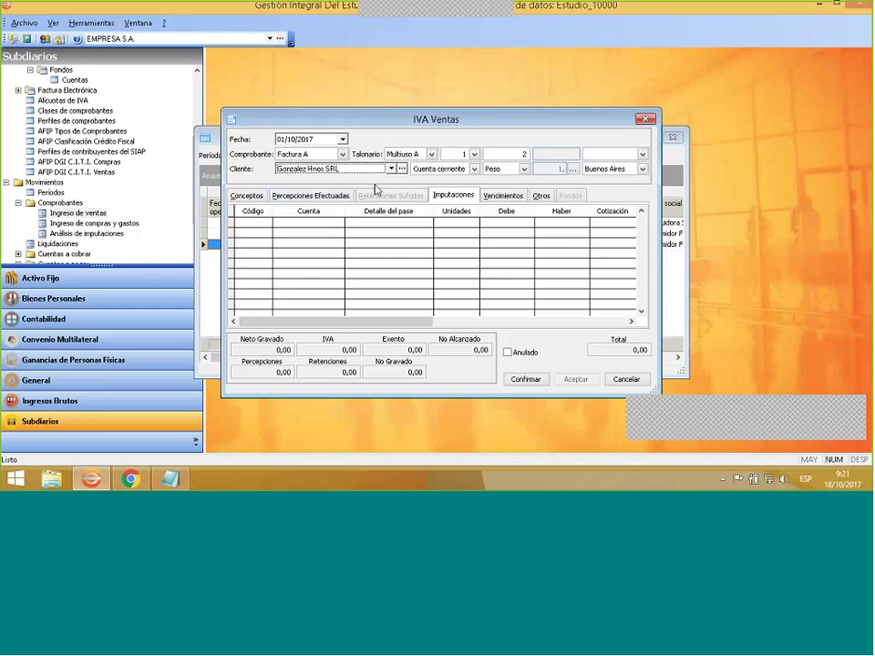
left_click(474, 169)
left_click(453, 182)
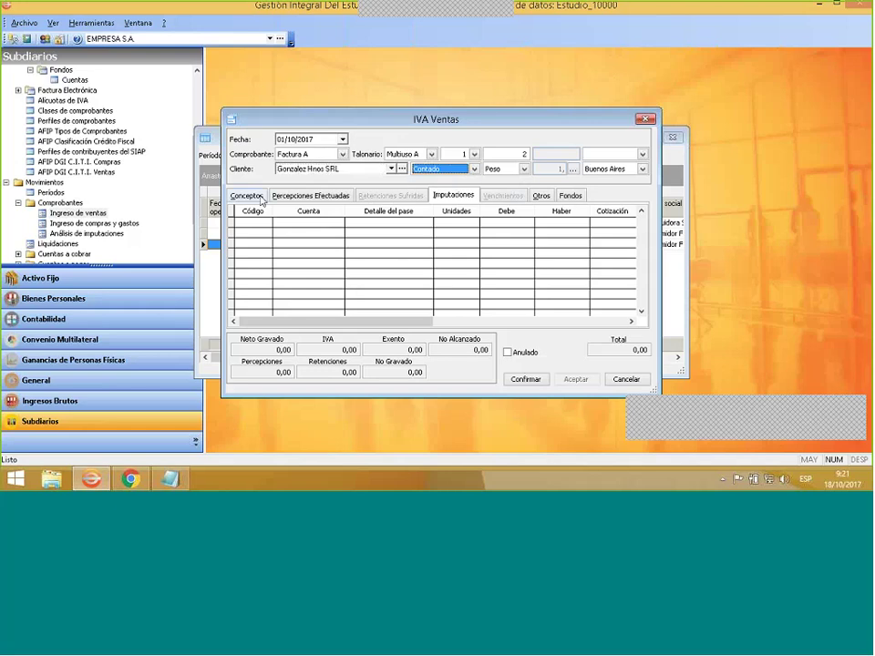
Add a Reparaciones concept with a Neto Gravado of 3000 to the Gonzalez Hnos SRL Factura A.
key("Return")
right_click(285, 221)
left_click(315, 231)
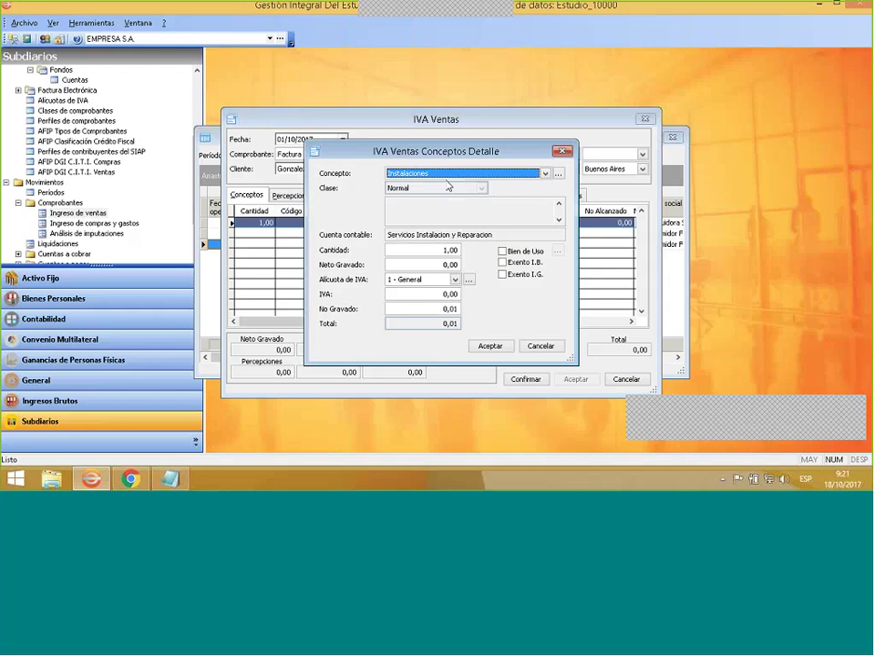
left_click(544, 173)
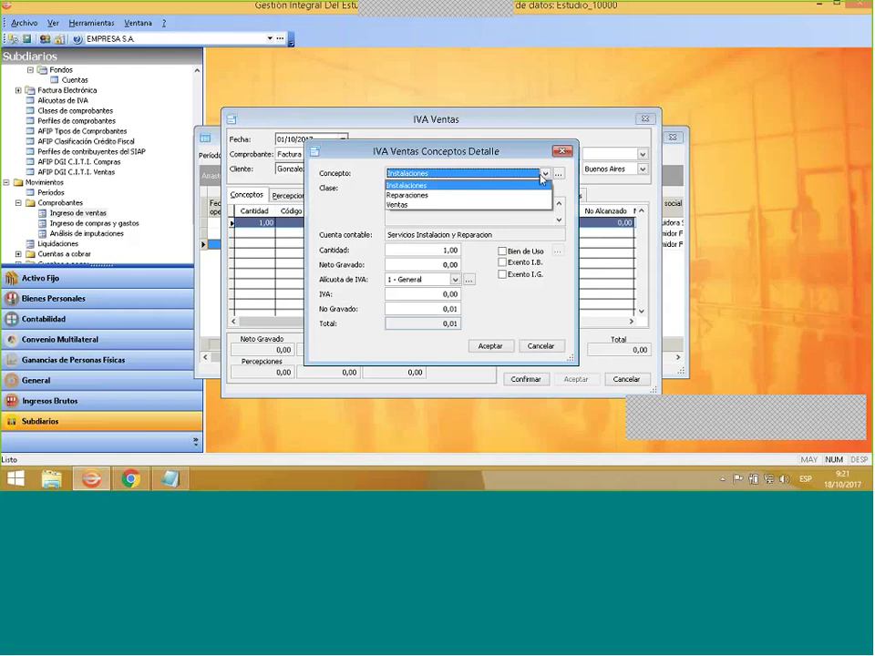
left_click(433, 196)
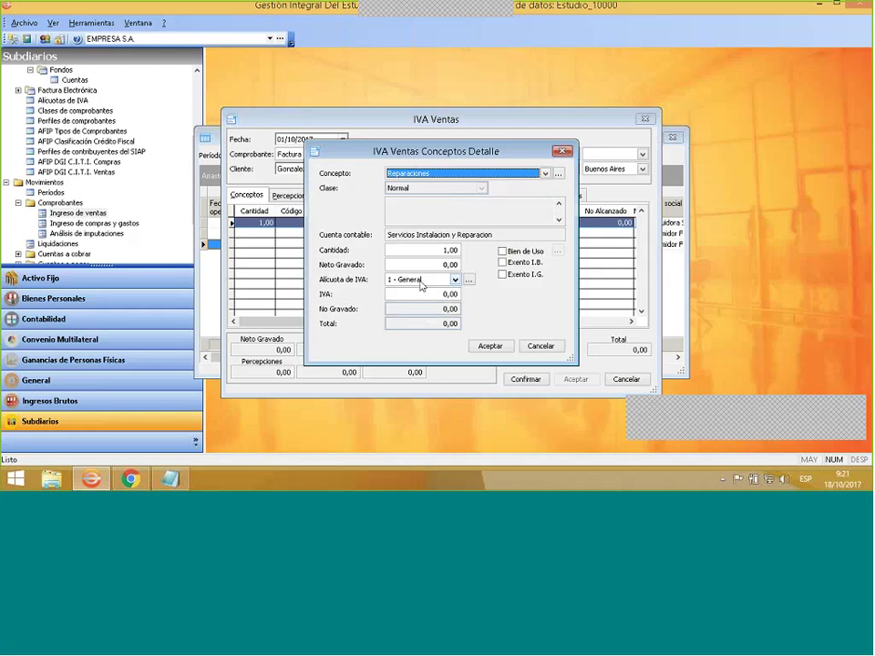
left_click(421, 264)
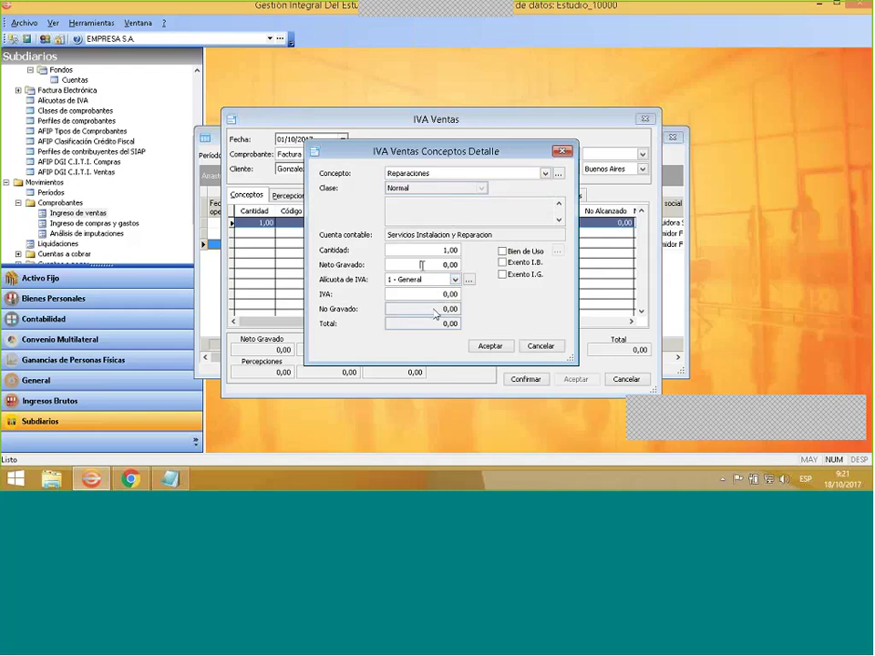
type("3000")
key("Tab")
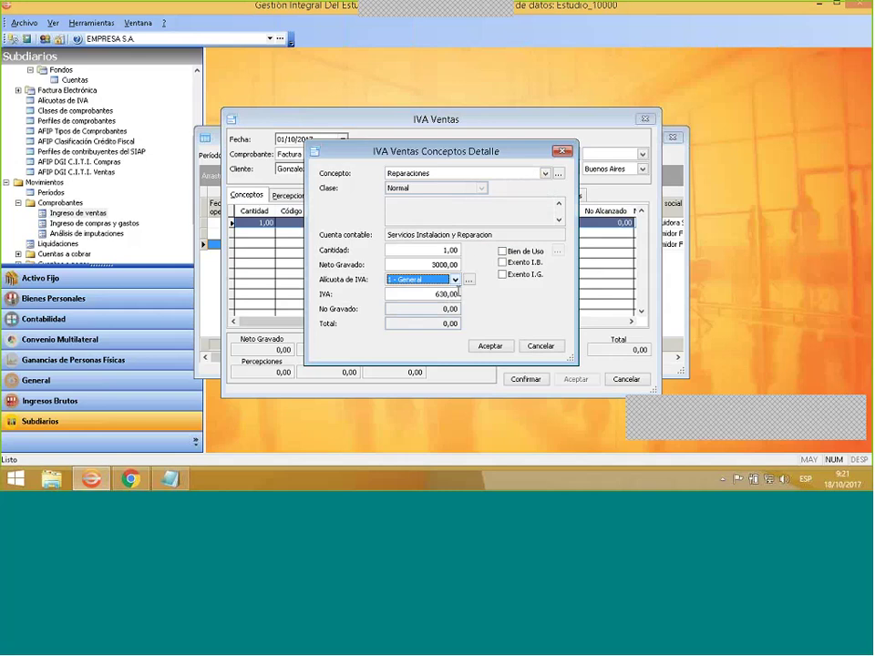
left_click(486, 350)
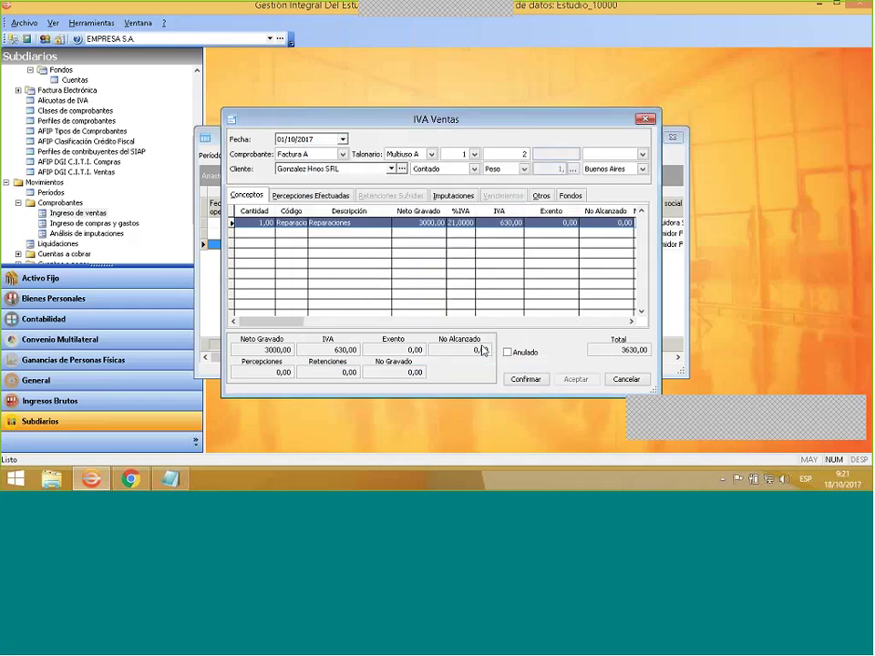
Confirm the Gonzalez Hnos SRL Factura A for Reparaciones, check its account postings and save it.
left_click(536, 381)
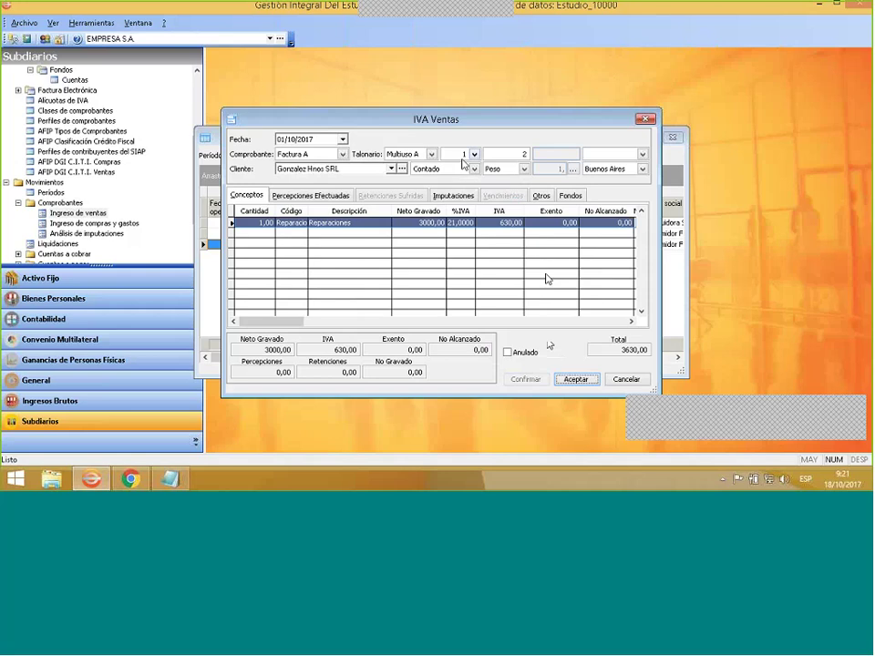
left_click(453, 196)
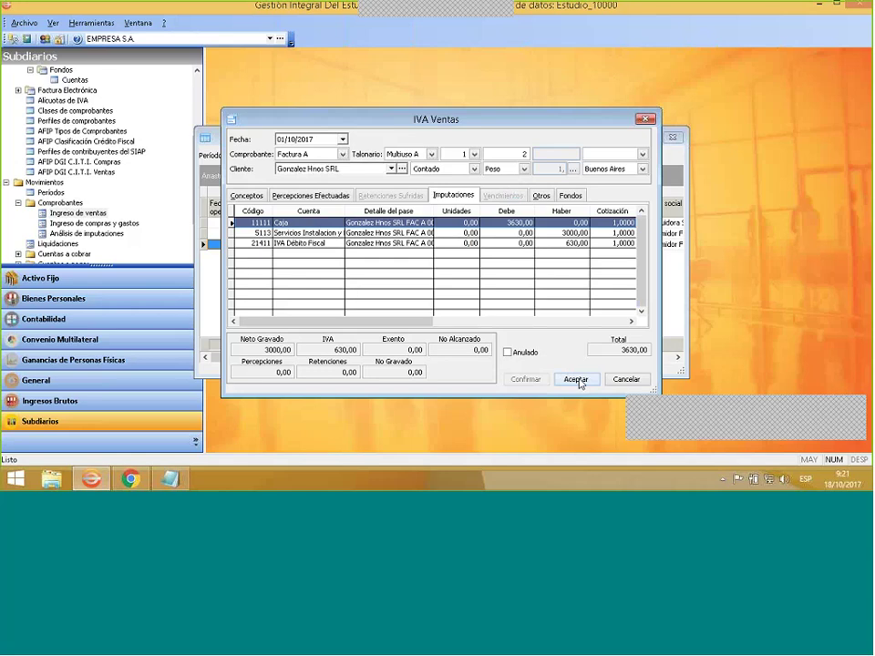
left_click(577, 381)
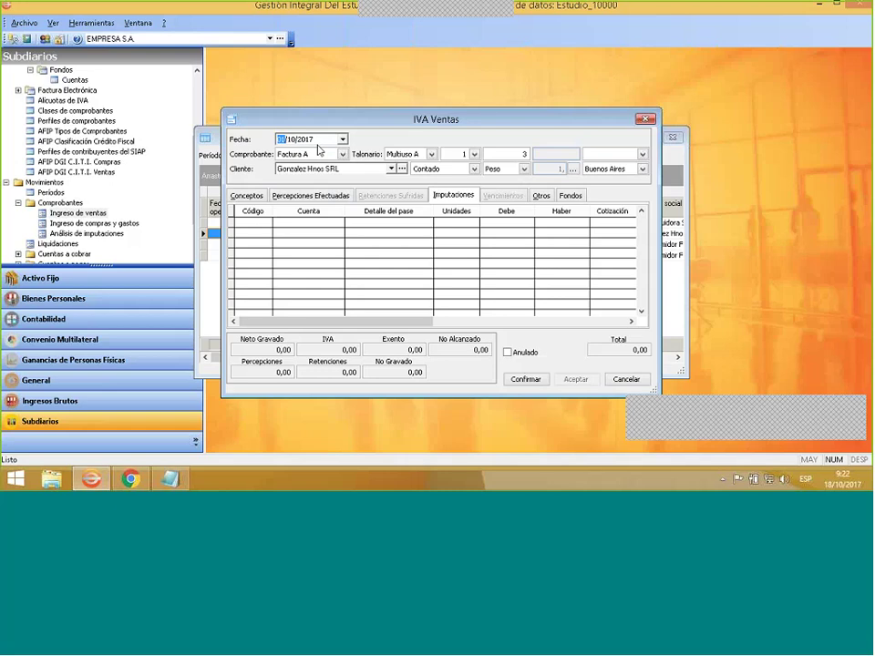
Date the new Factura A 15/10/2017 and select Gonzalez Hnos SRL as its client.
type("15")
key("Tab")
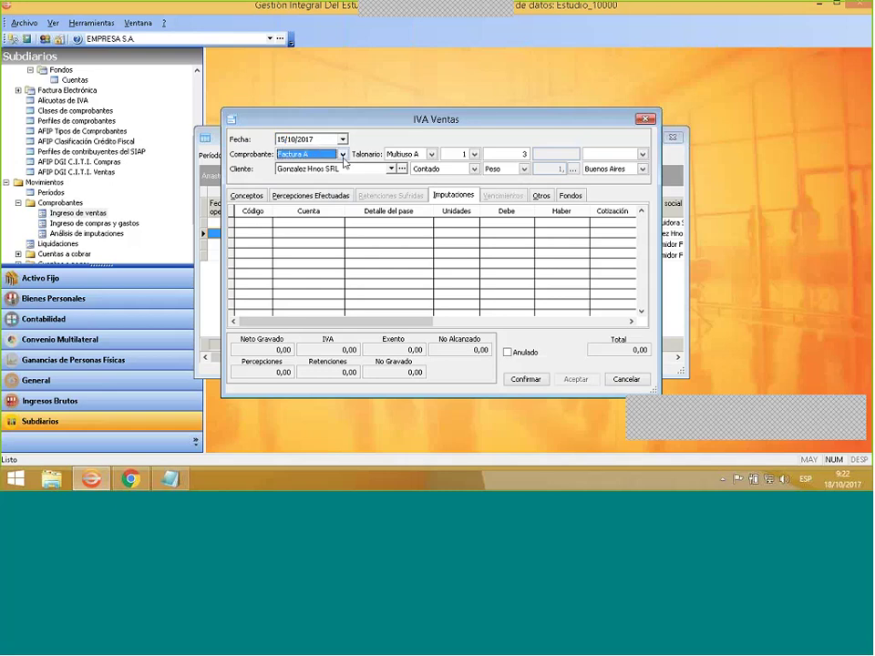
left_click(391, 169)
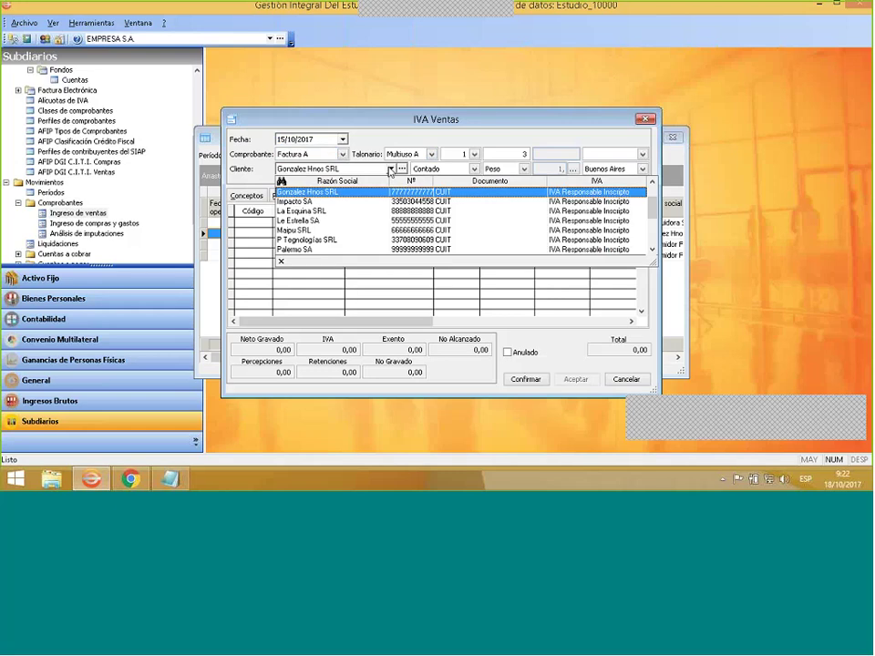
left_click(358, 192)
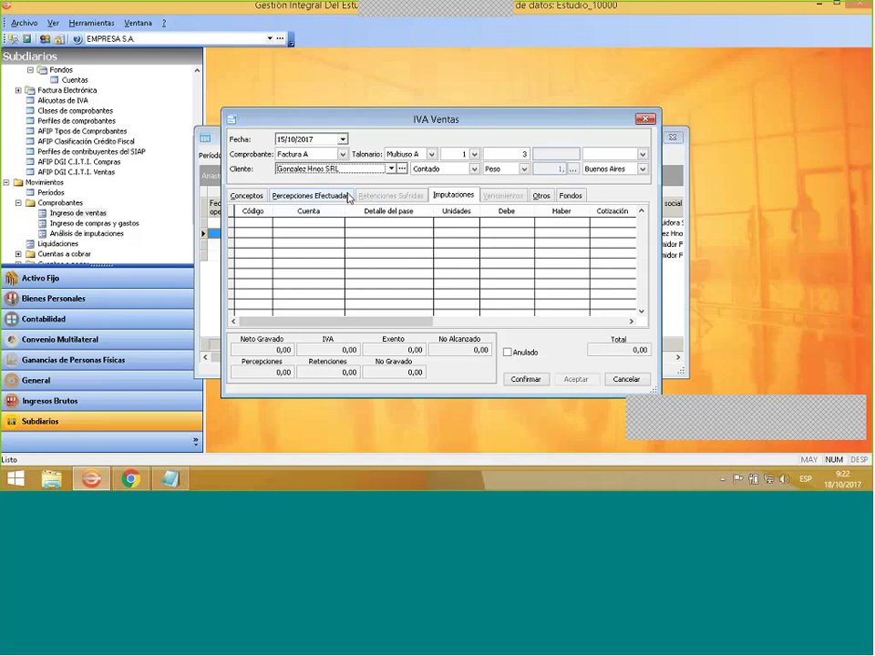
Add a Ventas concept with a Neto Gravado of 12500 to the Gonzalez Hnos SRL Factura A.
left_click(248, 196)
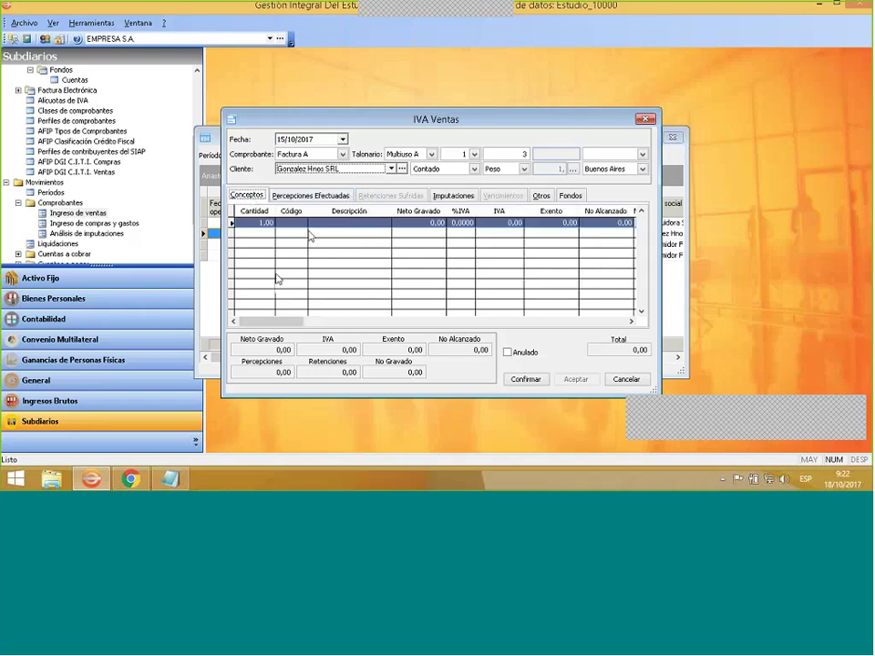
right_click(278, 230)
left_click(294, 236)
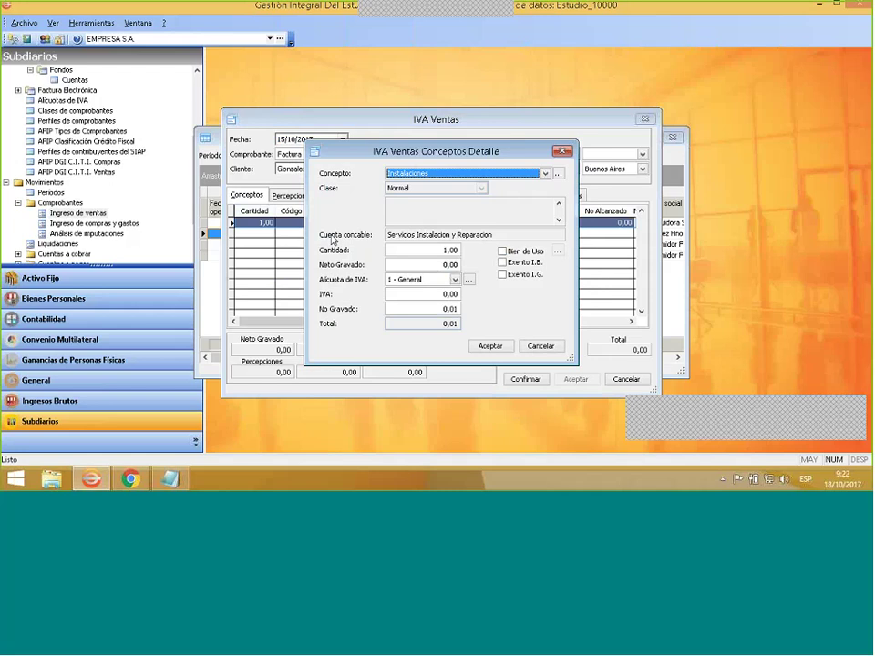
left_click(432, 173)
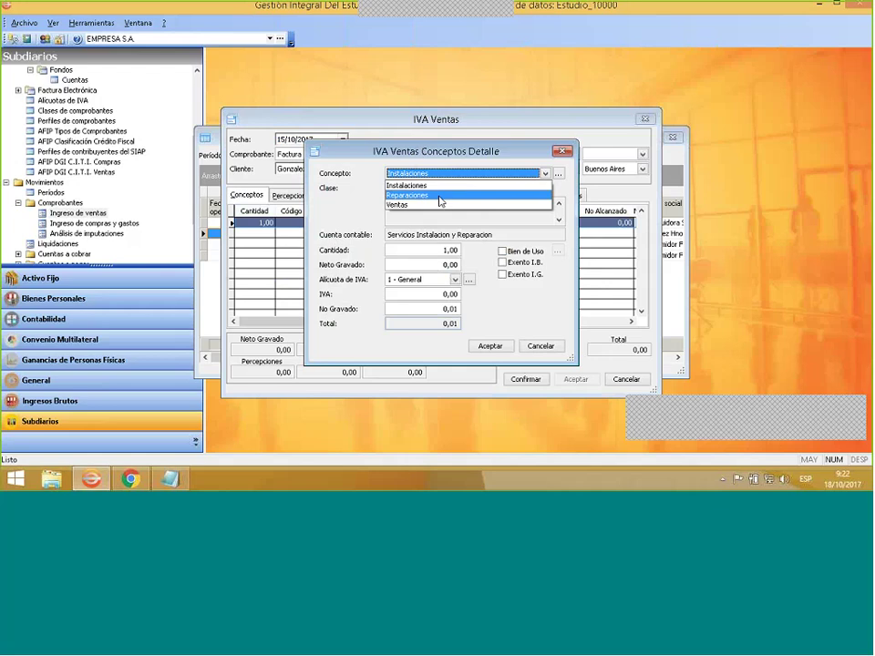
left_click(441, 204)
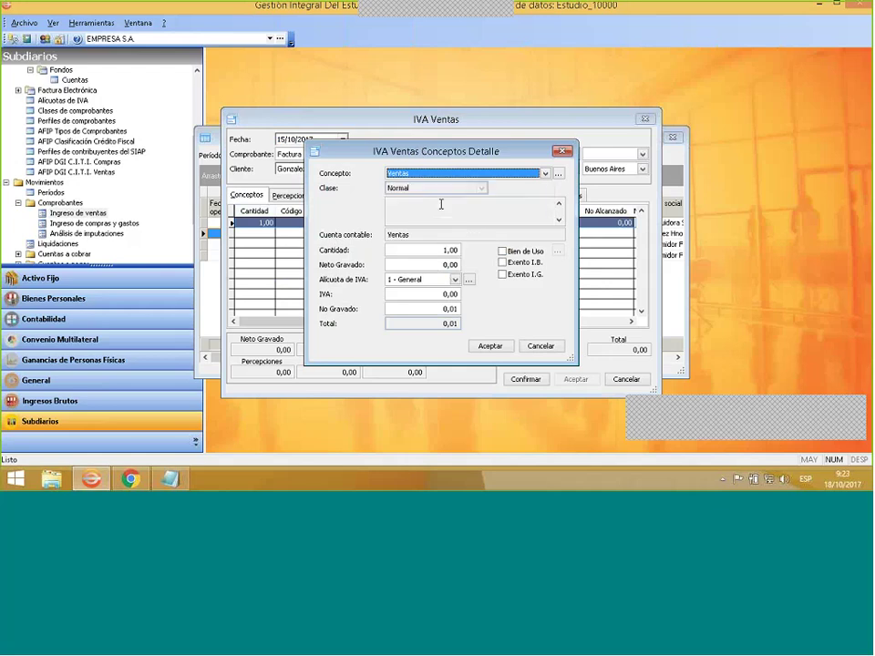
left_click(417, 263)
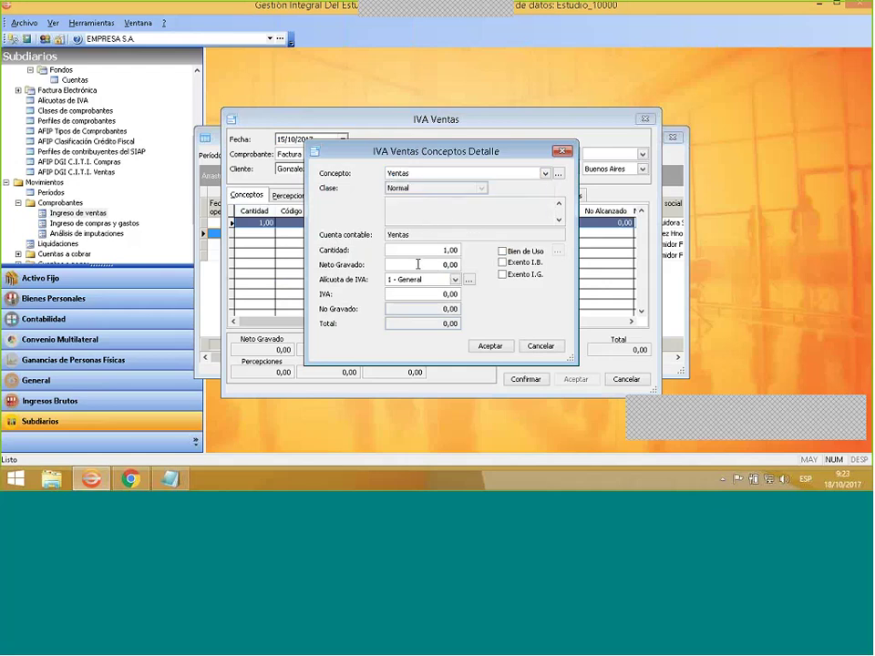
type("12500")
key("Tab")
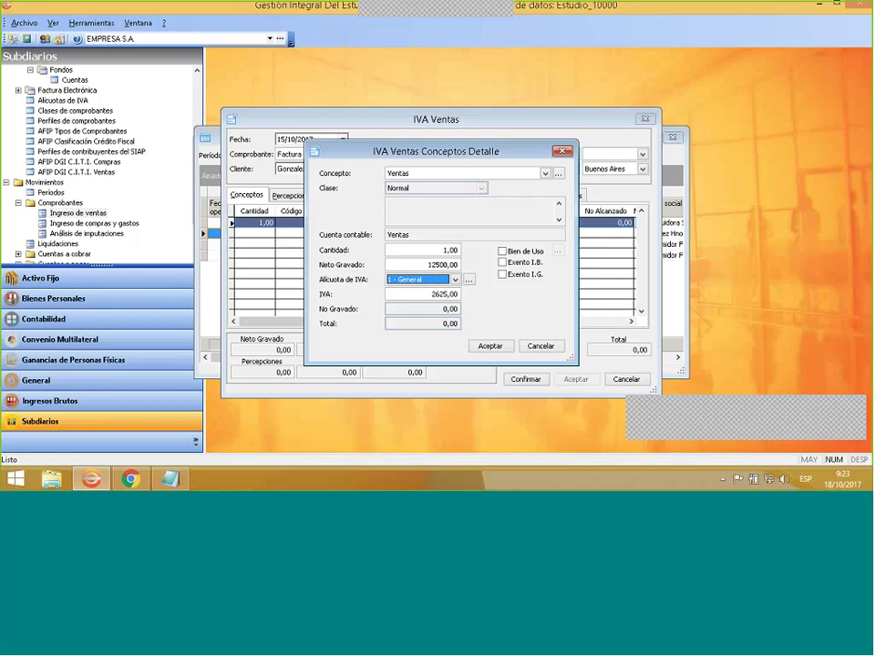
left_click(493, 348)
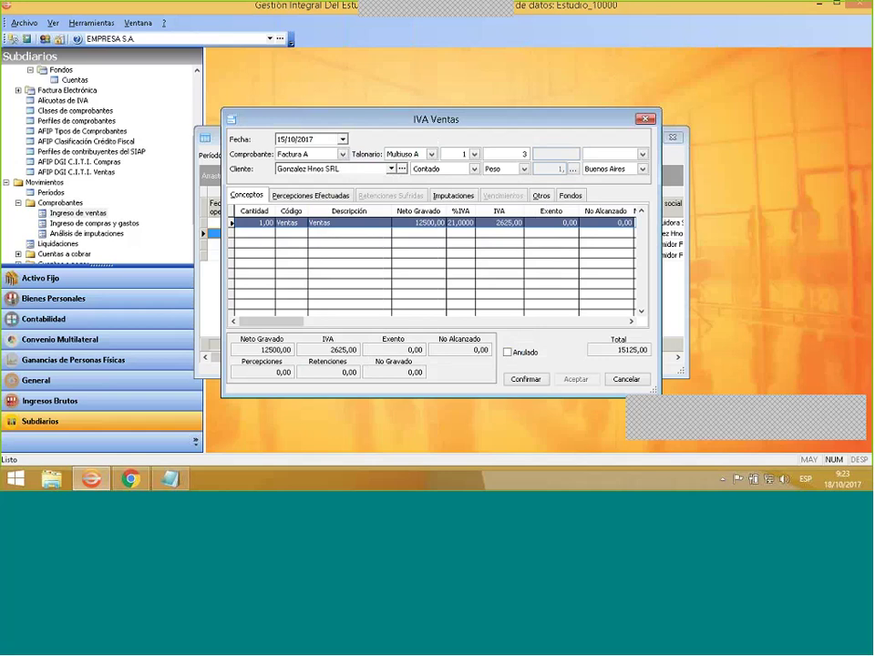
Add a second concept, Instalaciones, with a Neto Gravado of 2600 to the same Factura A.
right_click(290, 244)
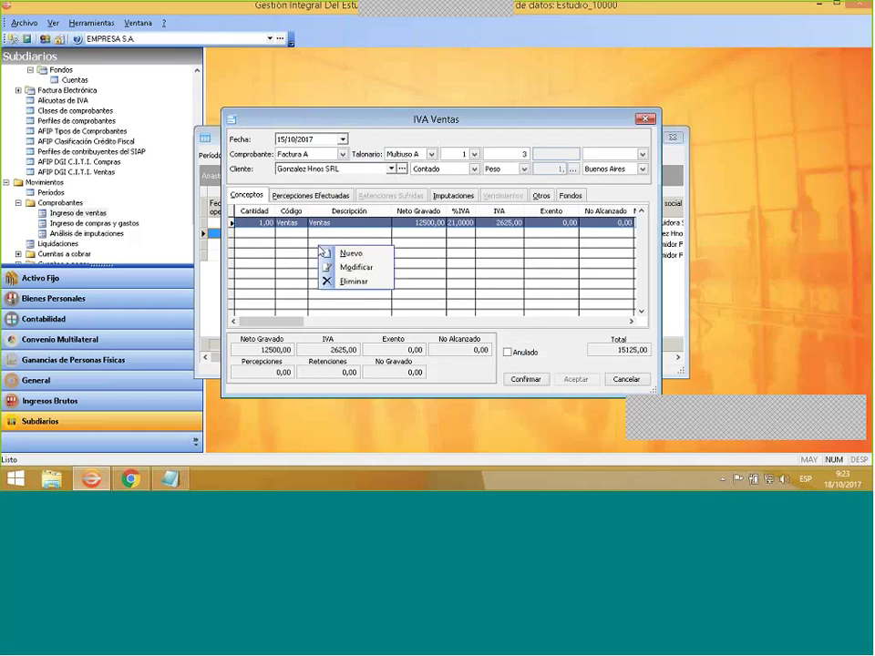
left_click(332, 252)
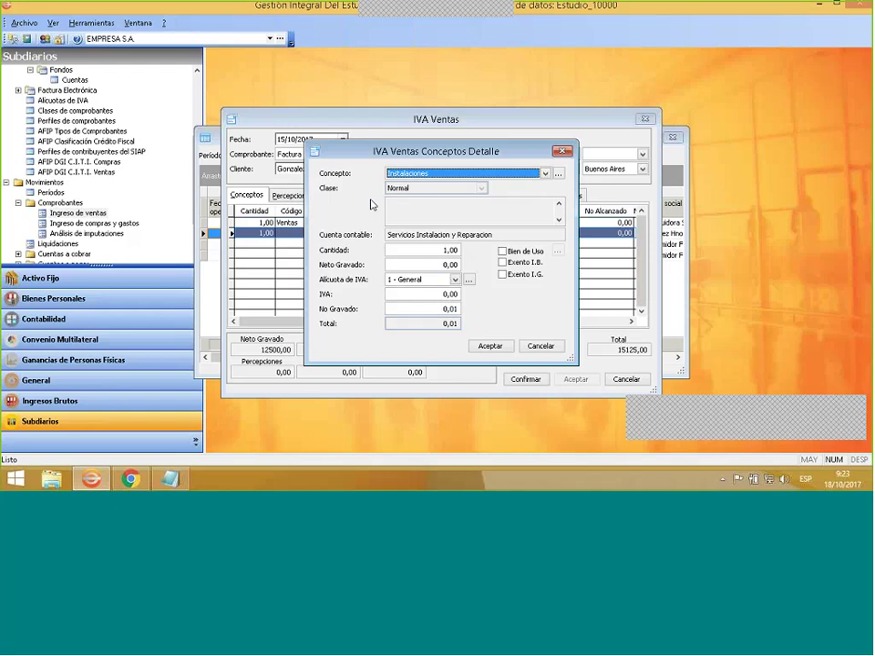
left_click(413, 264)
type("2 ")
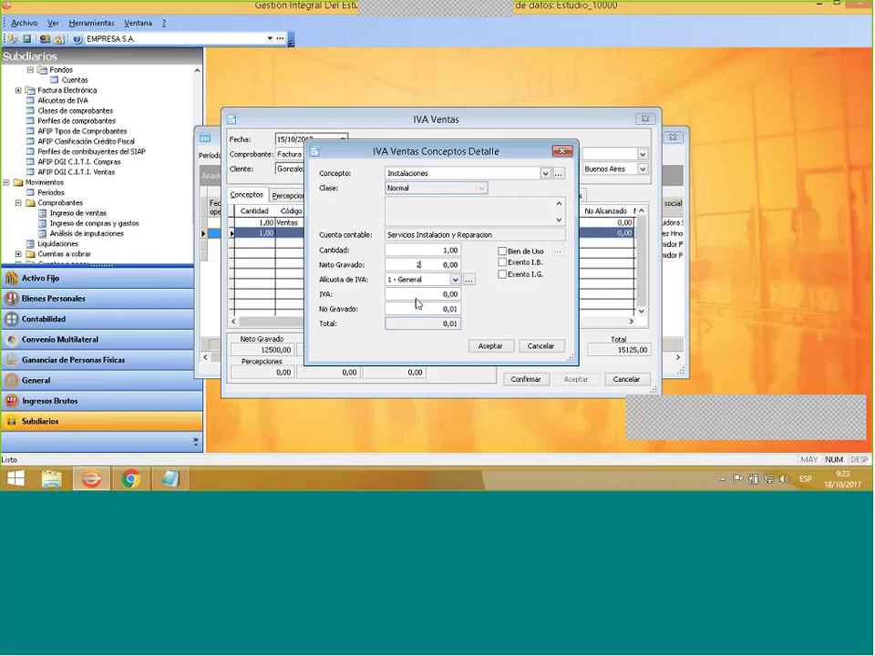
type("600")
key("Tab")
left_click(492, 347)
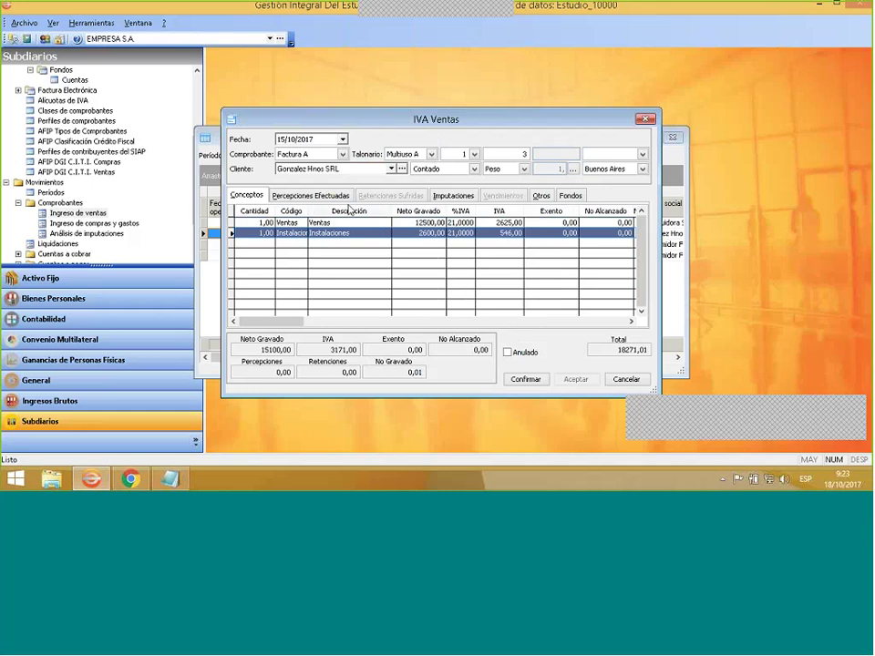
Confirm the two-concept Factura A for Gonzalez Hnos SRL, review its account postings and save it.
left_click(526, 379)
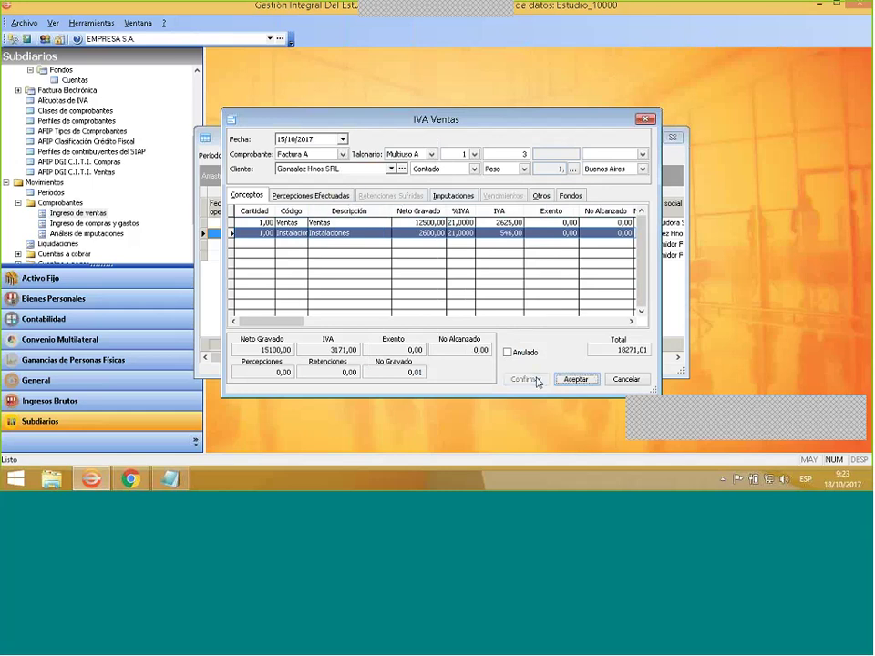
left_click(459, 197)
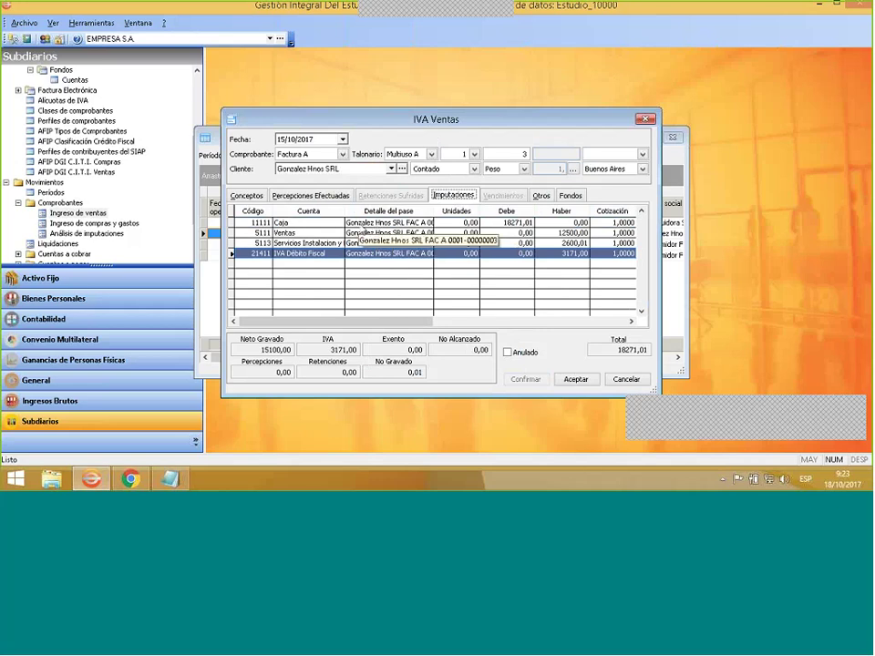
left_click(350, 235)
left_click(332, 244)
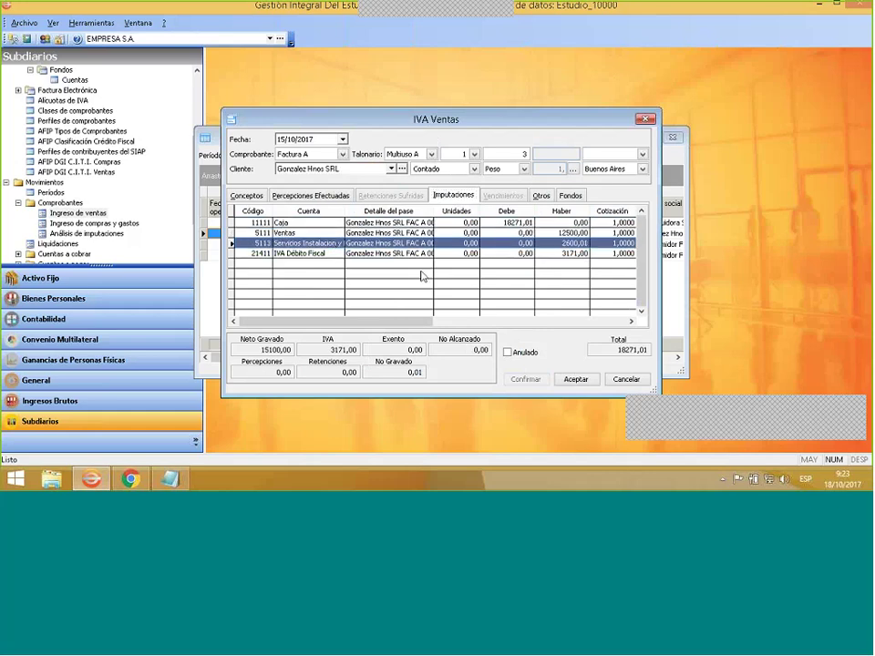
left_click(574, 380)
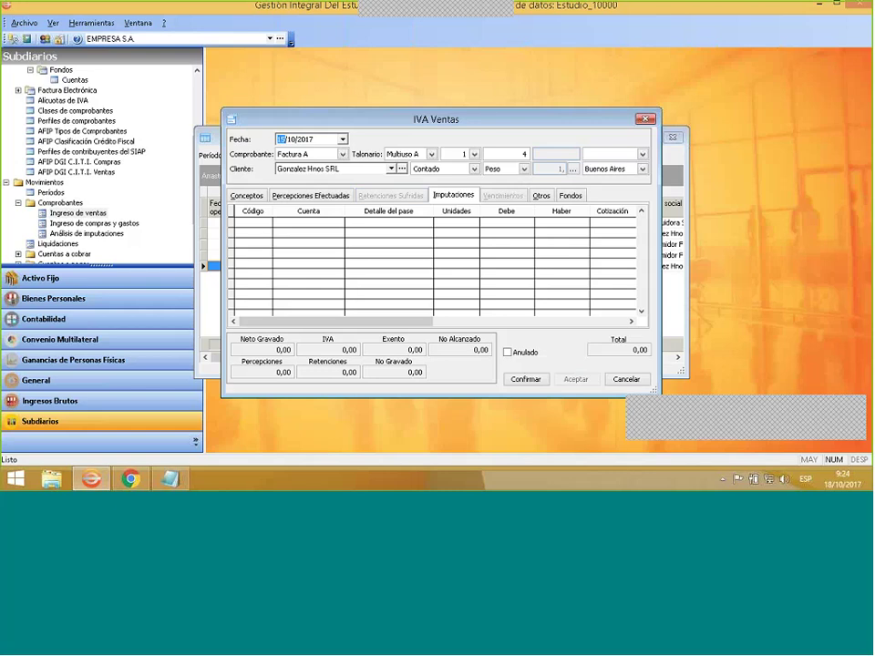
Assign Impacto SA to the new Factura A and add a Ventas concept with a Neto Gravado of 6000.
left_click(391, 169)
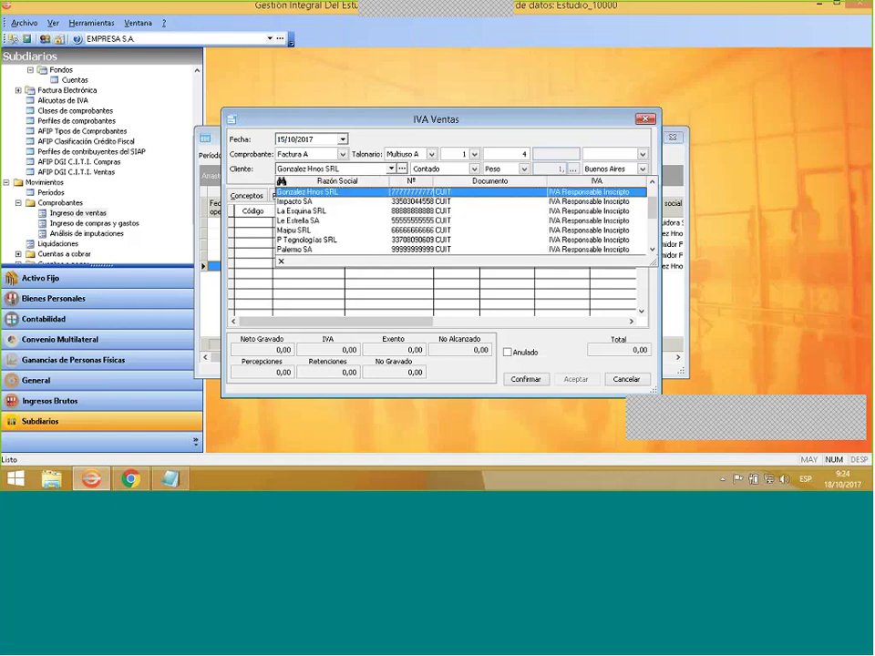
left_click(315, 201)
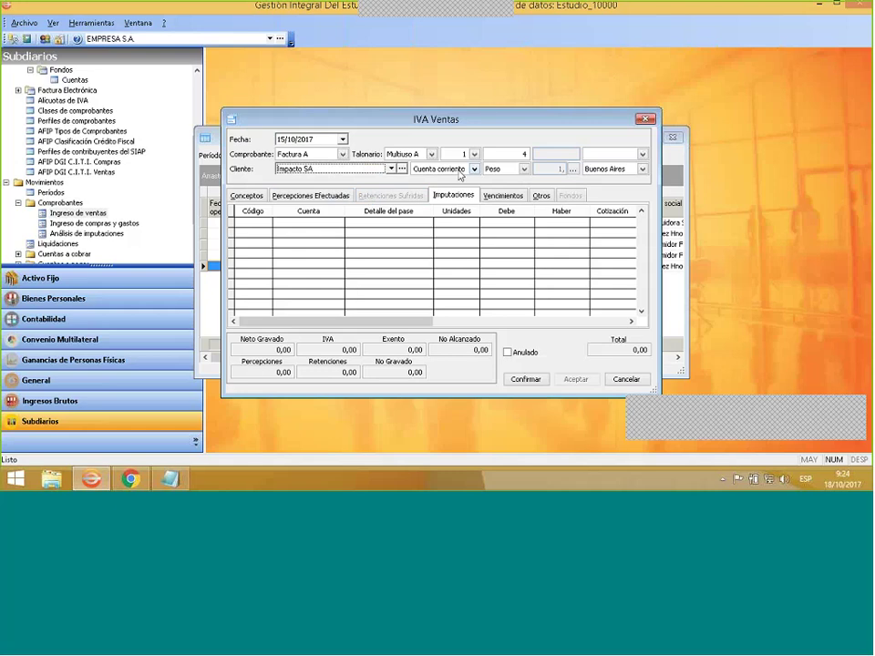
left_click(257, 197)
right_click(297, 229)
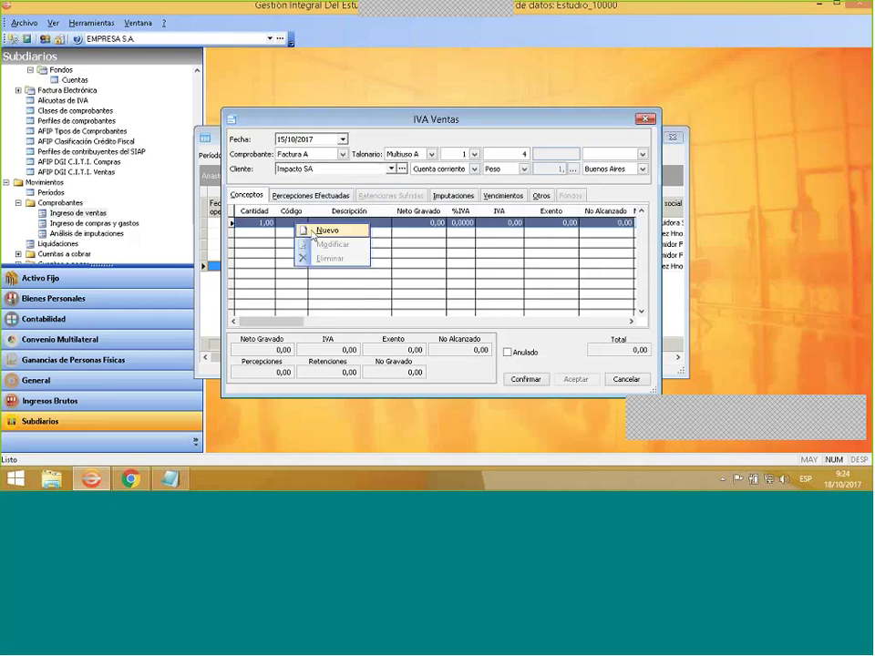
left_click(308, 233)
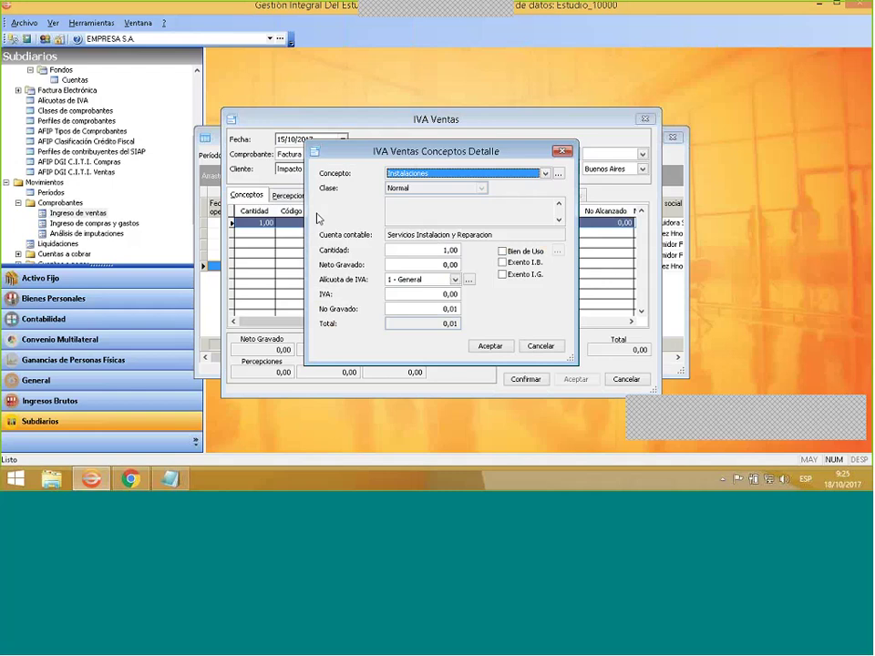
left_click(440, 173)
left_click(443, 202)
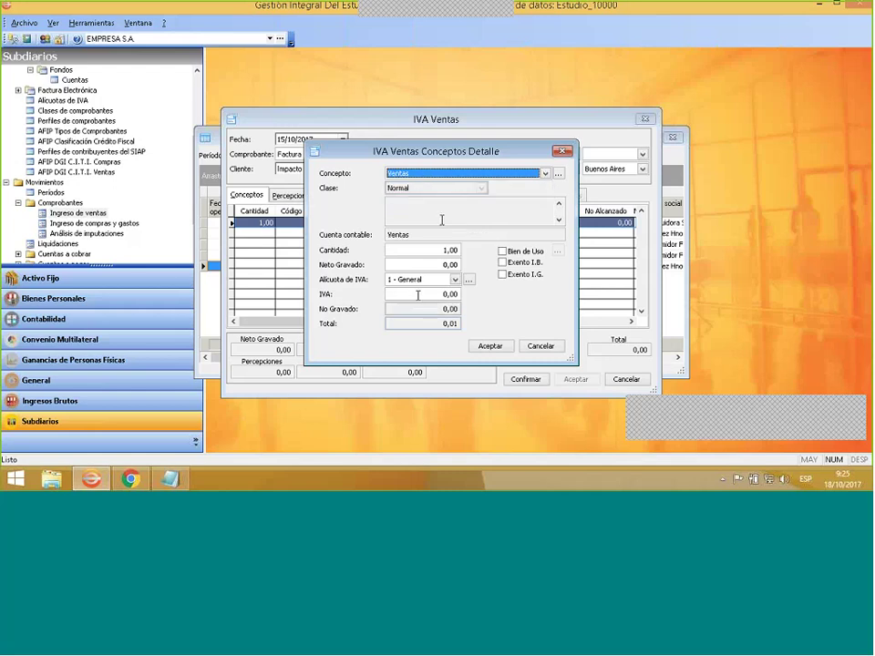
left_click(422, 264)
type("6000")
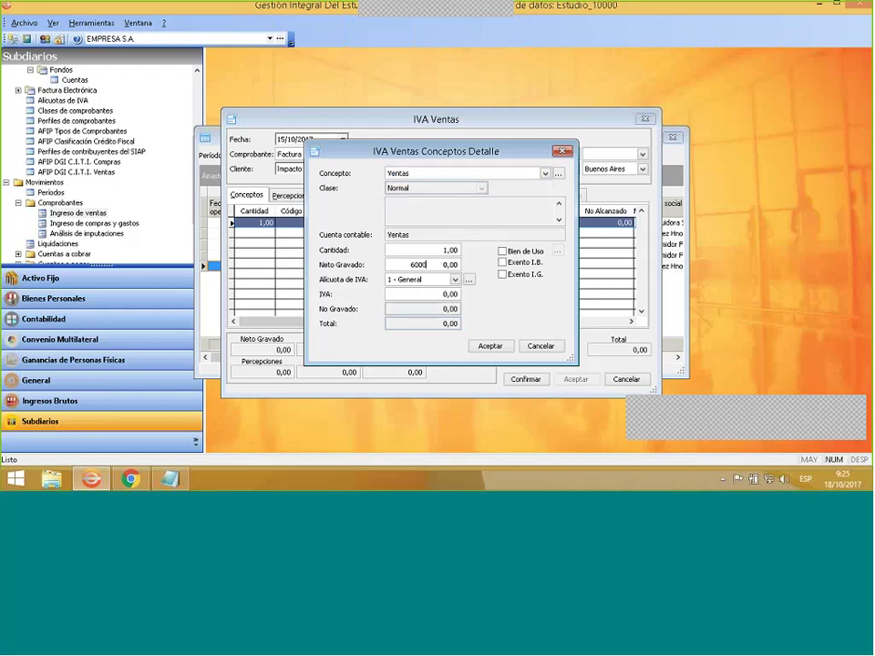
key("Tab")
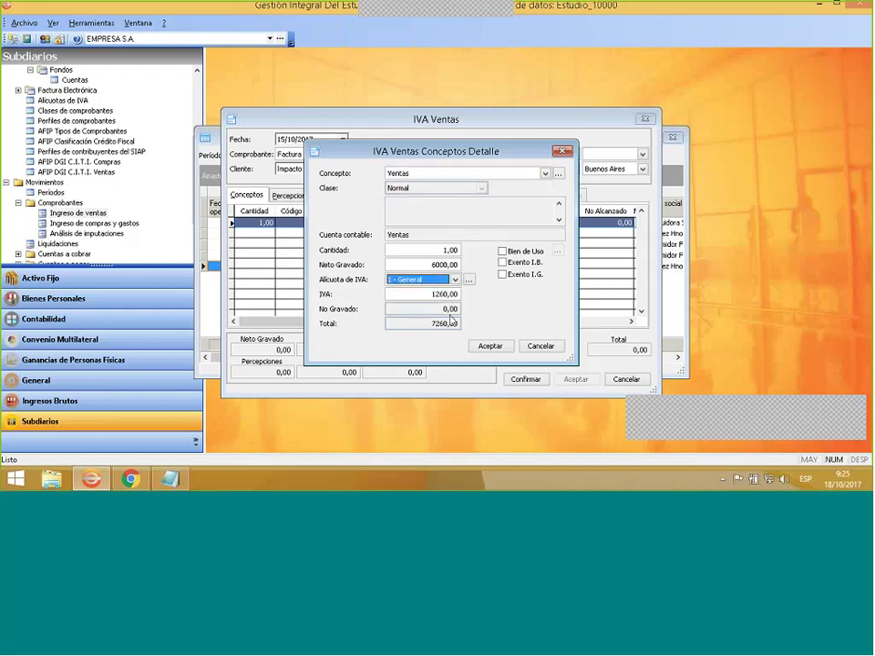
left_click(492, 347)
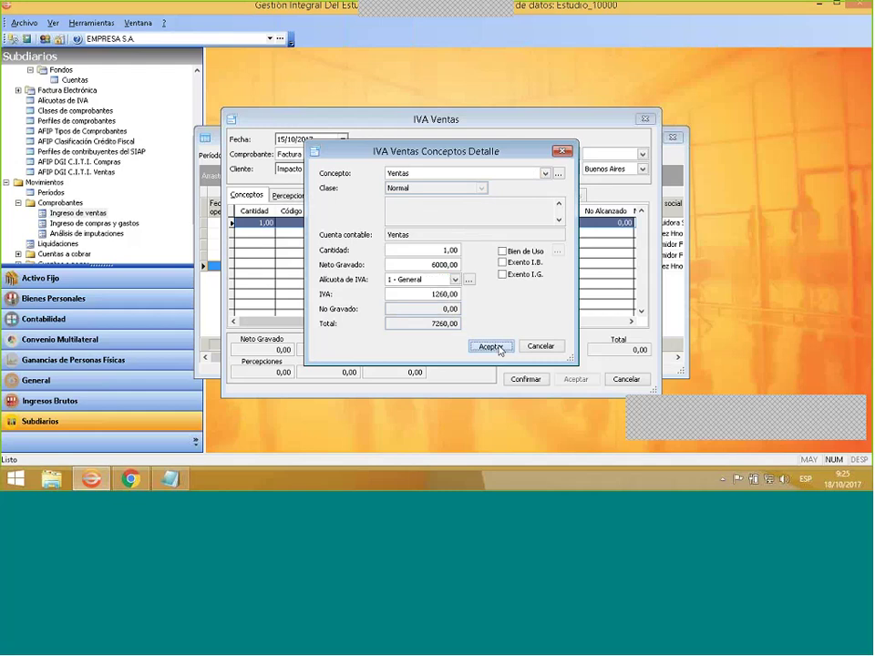
left_click(491, 347)
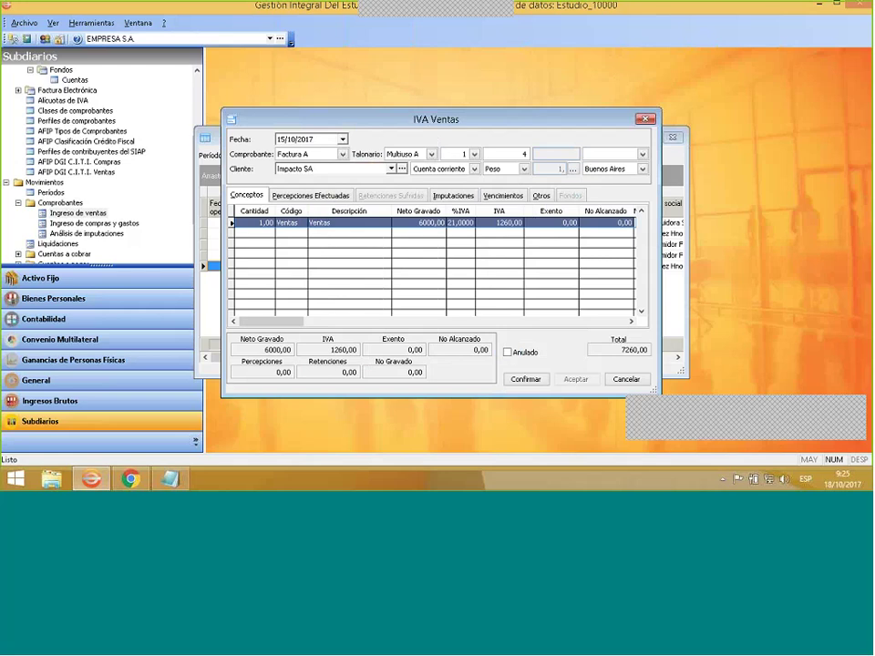
Confirm and save the Impacto SA Factura A.
left_click(534, 380)
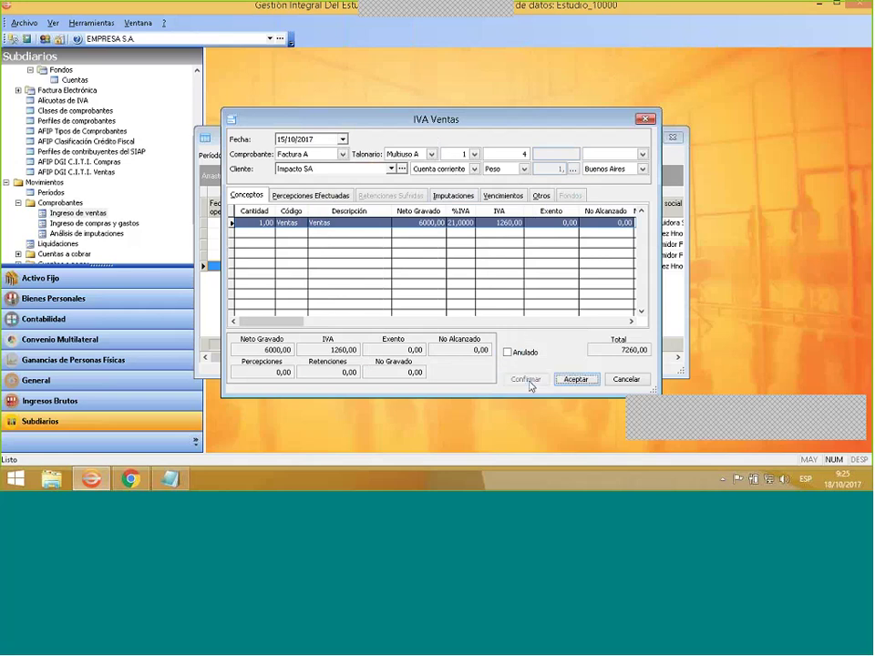
left_click(578, 380)
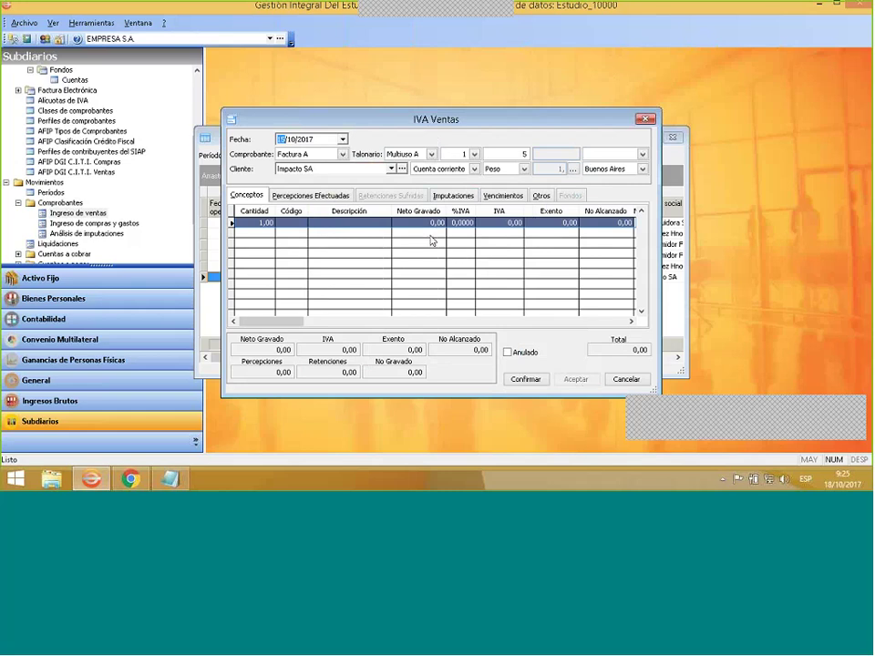
Date the new voucher 15/10/2017 and set its type to Certificado de Retención.
type("15")
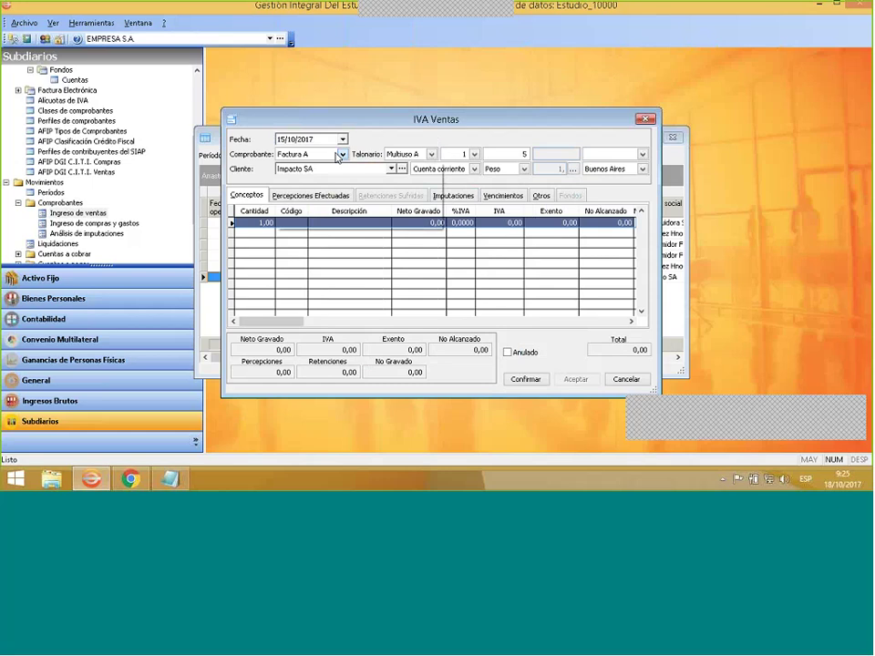
left_click(339, 155)
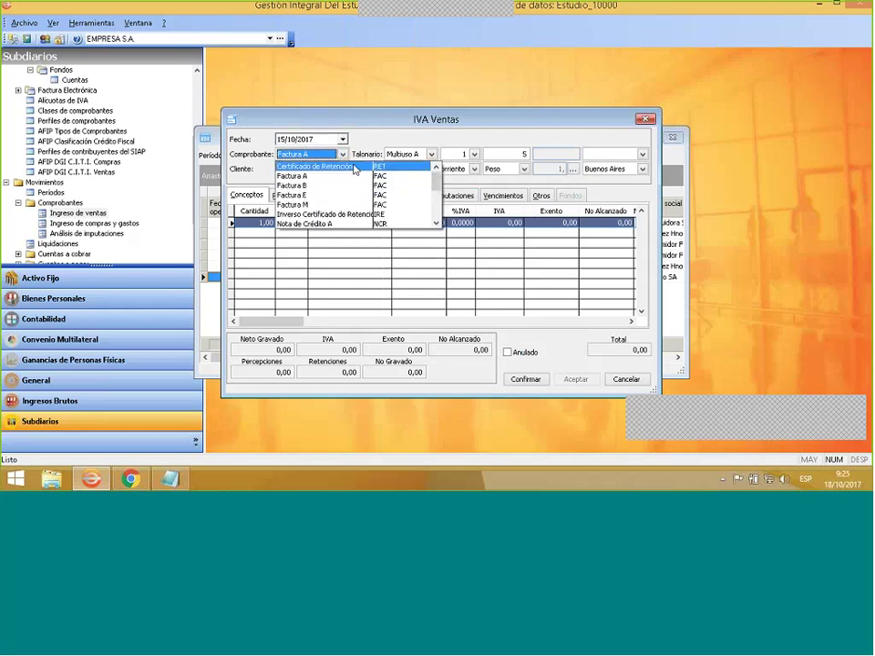
left_click(355, 168)
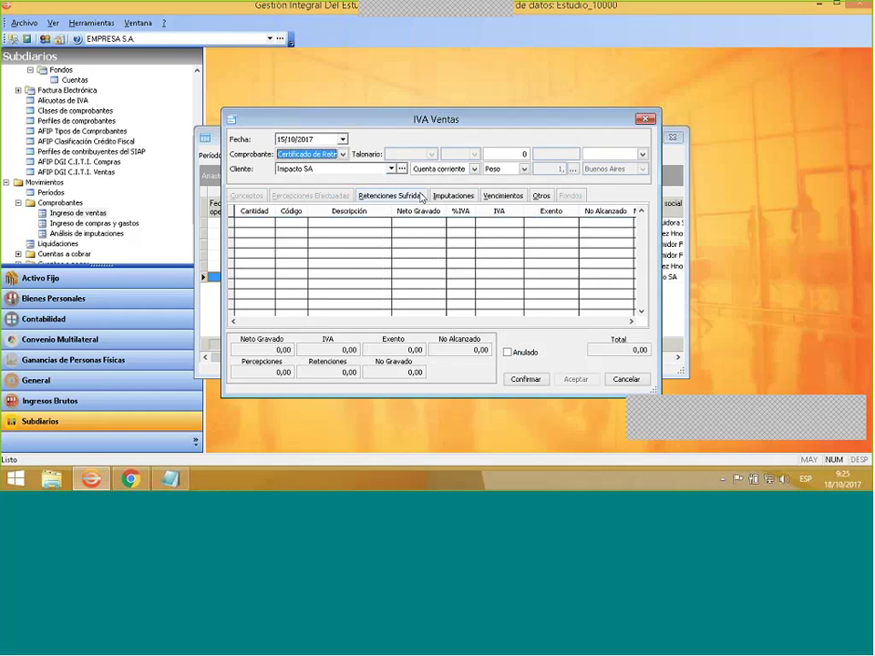
Add a Retenciones Sufridas entry to the Impacto SA certificate and check which withholding regimes are available.
left_click(420, 199)
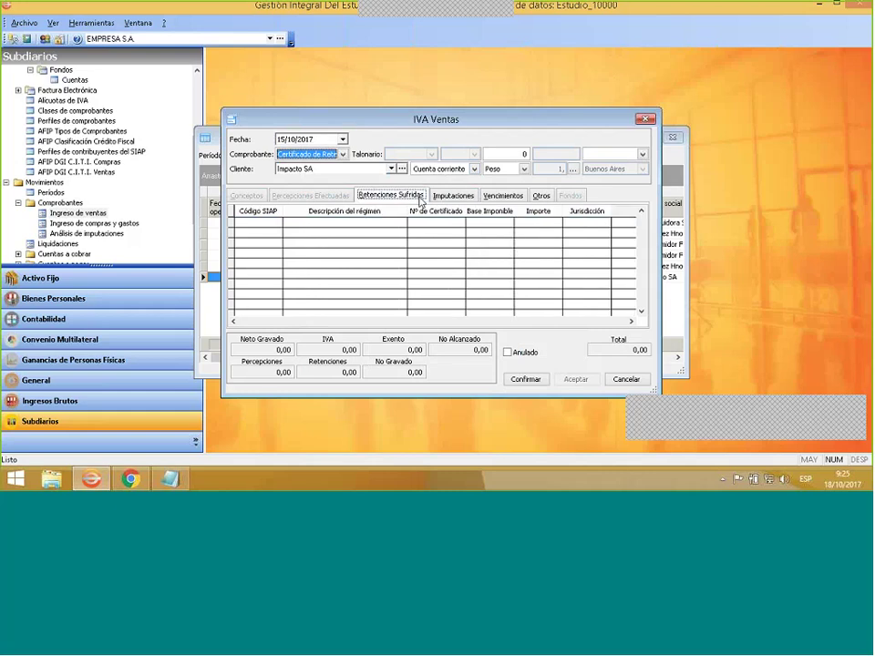
right_click(352, 236)
left_click(368, 241)
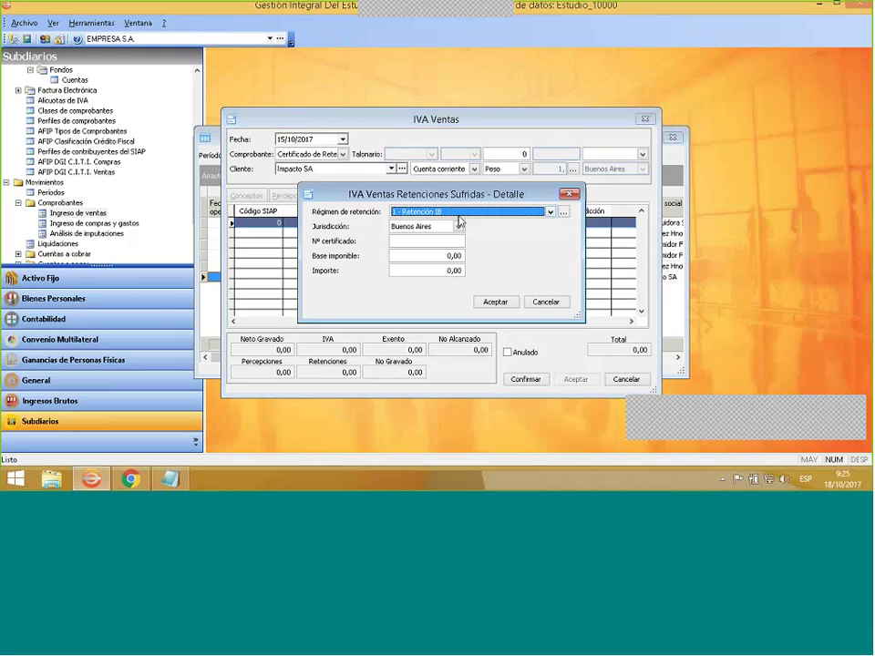
left_click(550, 211)
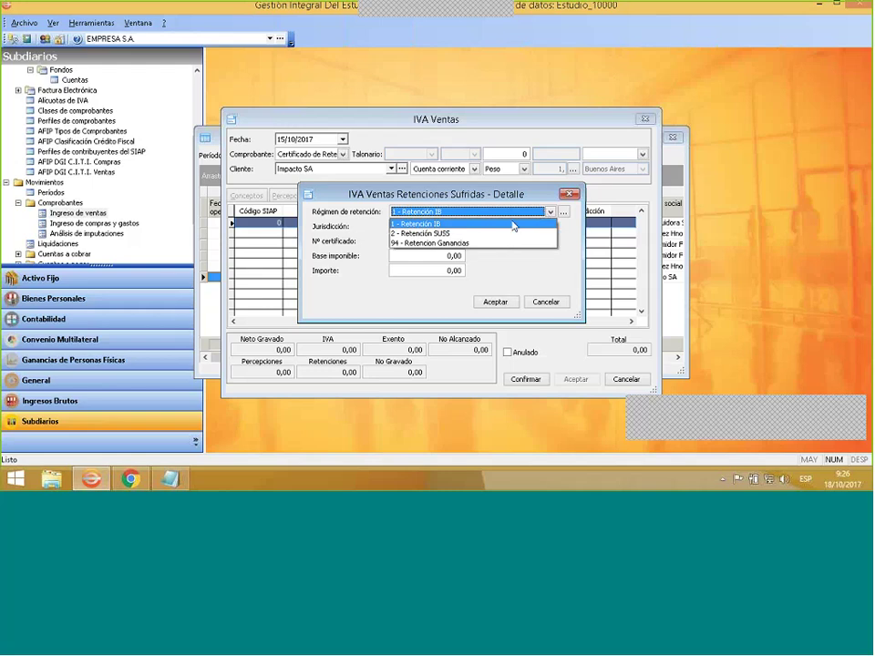
left_click(513, 224)
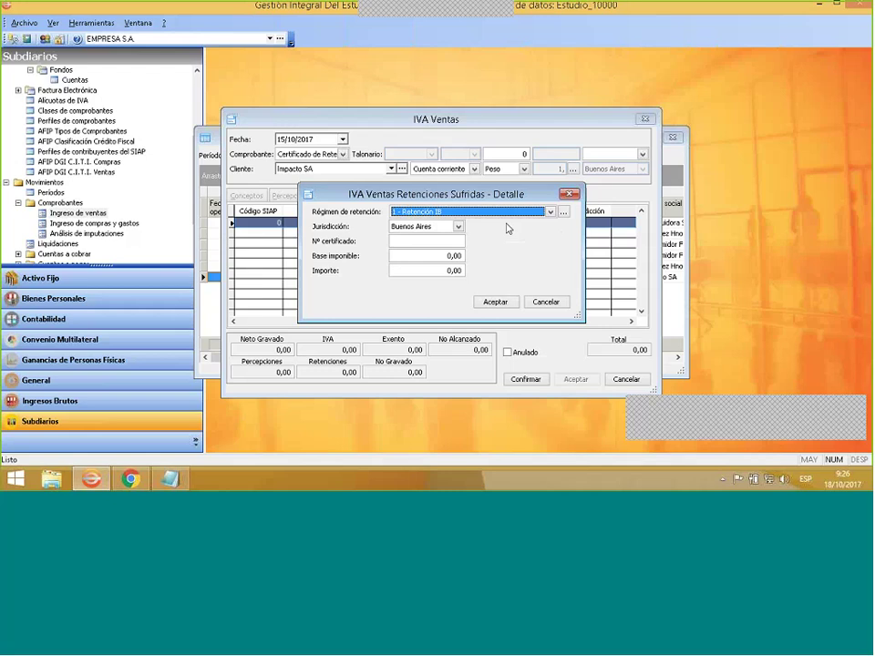
left_click(539, 212)
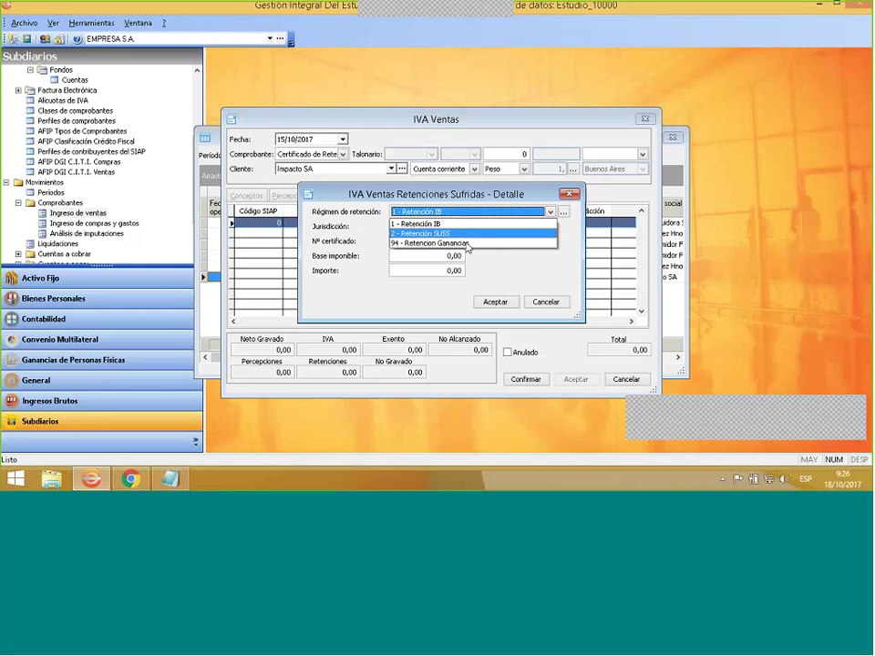
left_click(551, 213)
Create a Retenciones Sufridas regime for Impuesto al Valor Agregado with SIAP code 271 and description Retencion Iva.
left_click(563, 213)
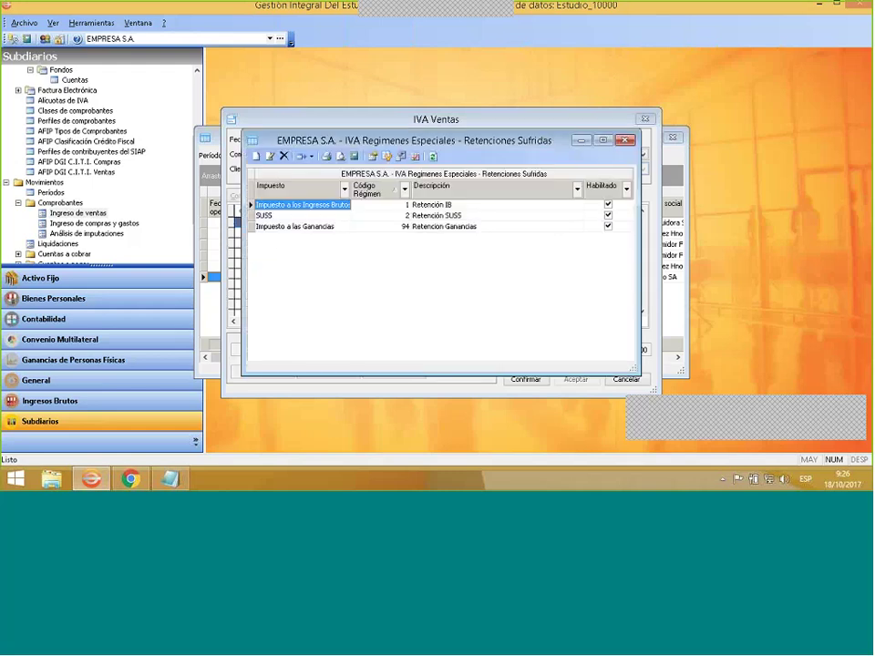
right_click(384, 250)
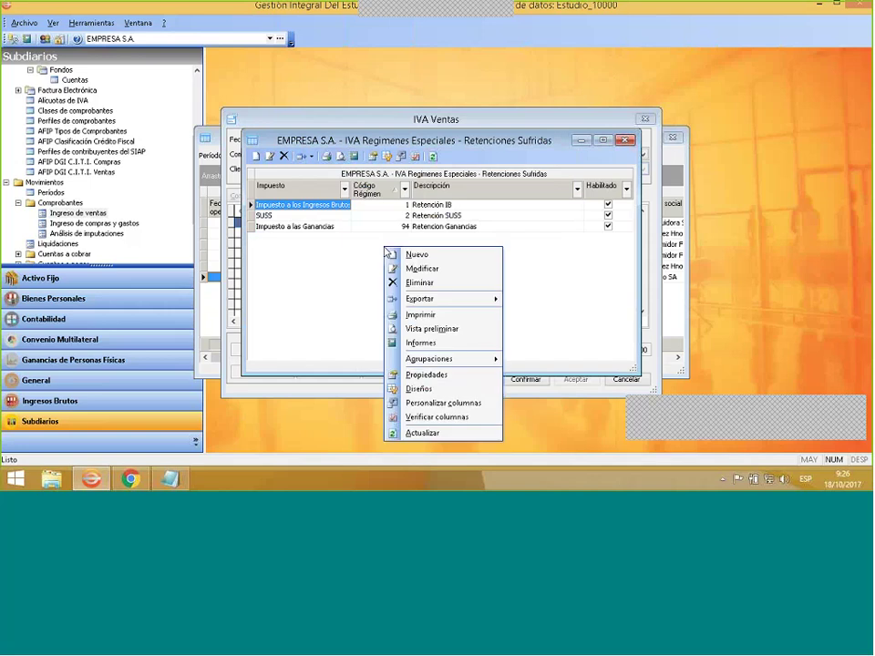
left_click(398, 258)
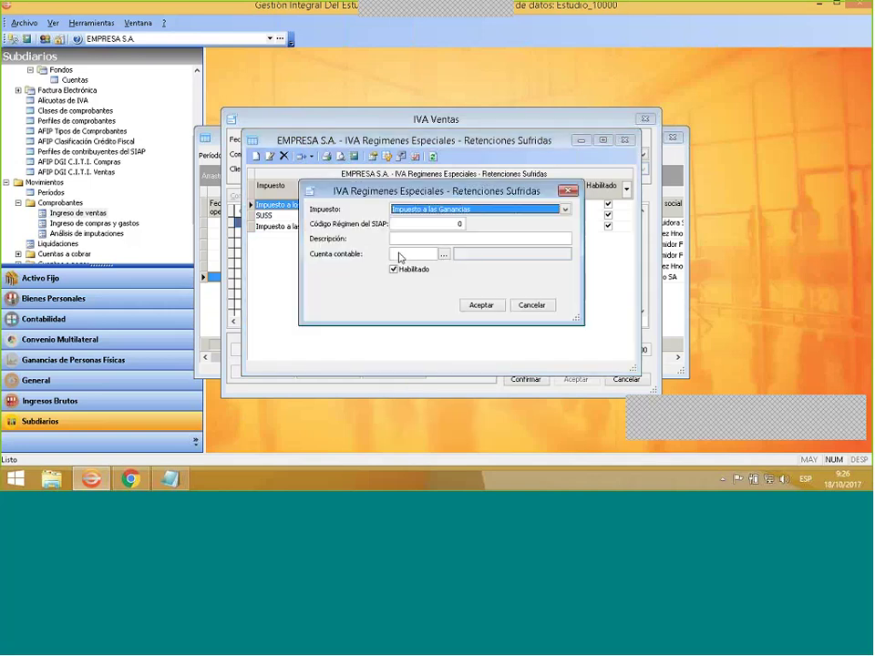
left_click(489, 210)
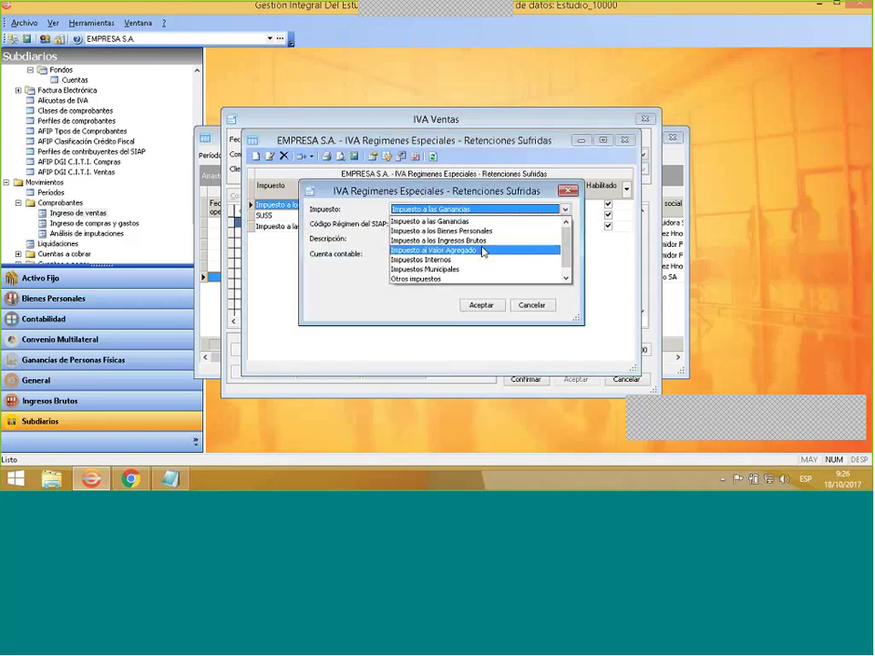
left_click(483, 252)
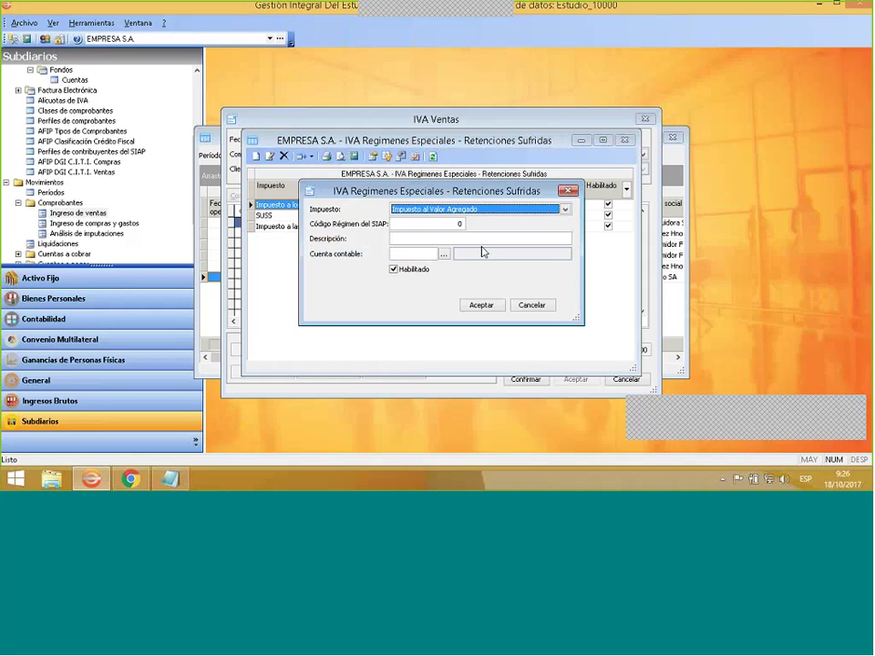
left_click(449, 224)
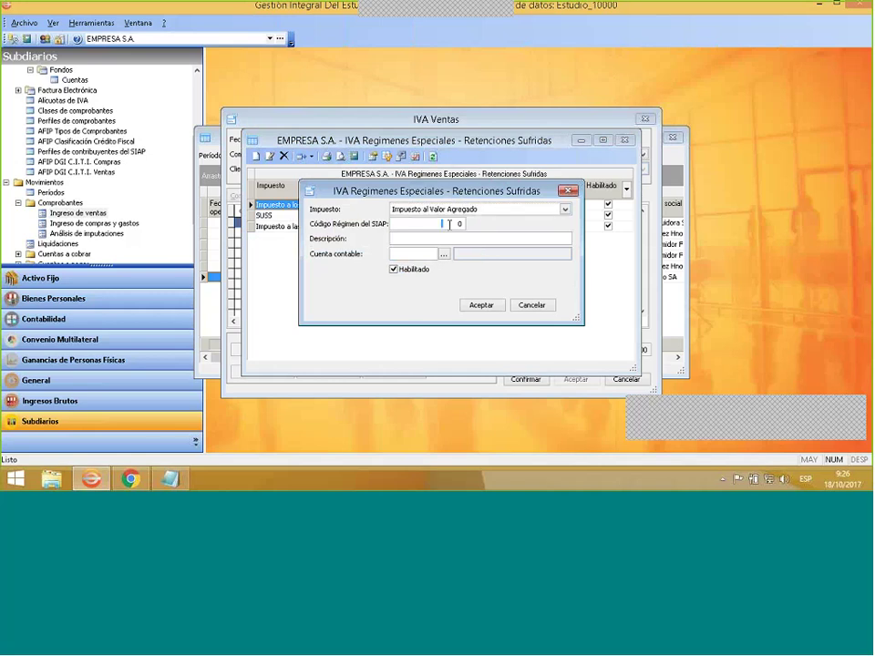
left_click_drag(454, 191, 496, 255)
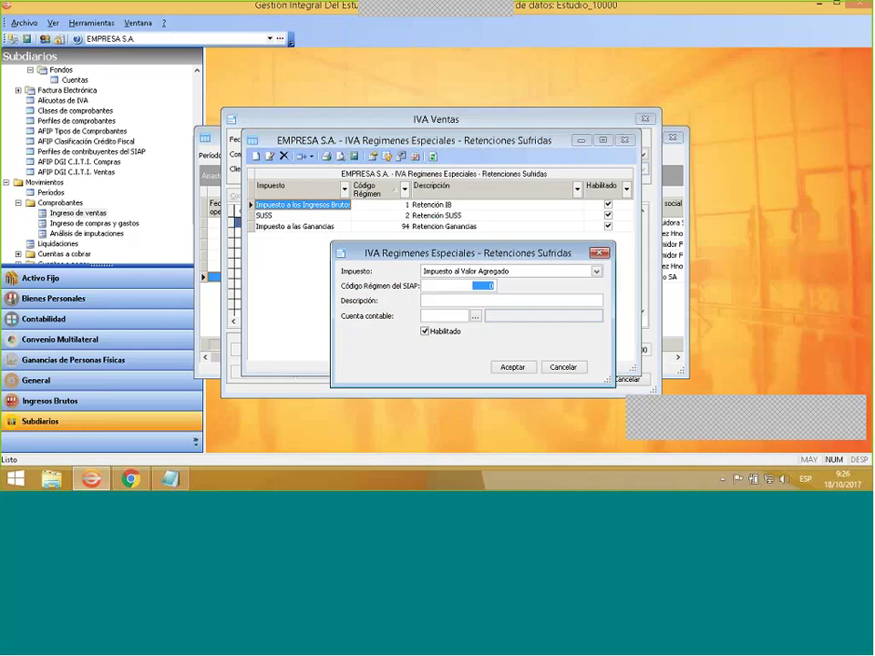
type("271")
key("Tab")
left_click(476, 299)
type("Retencion Iva")
Assign the IVA Retenciones Sufridas account to the new regime, save it and close the regime list.
left_click(475, 316)
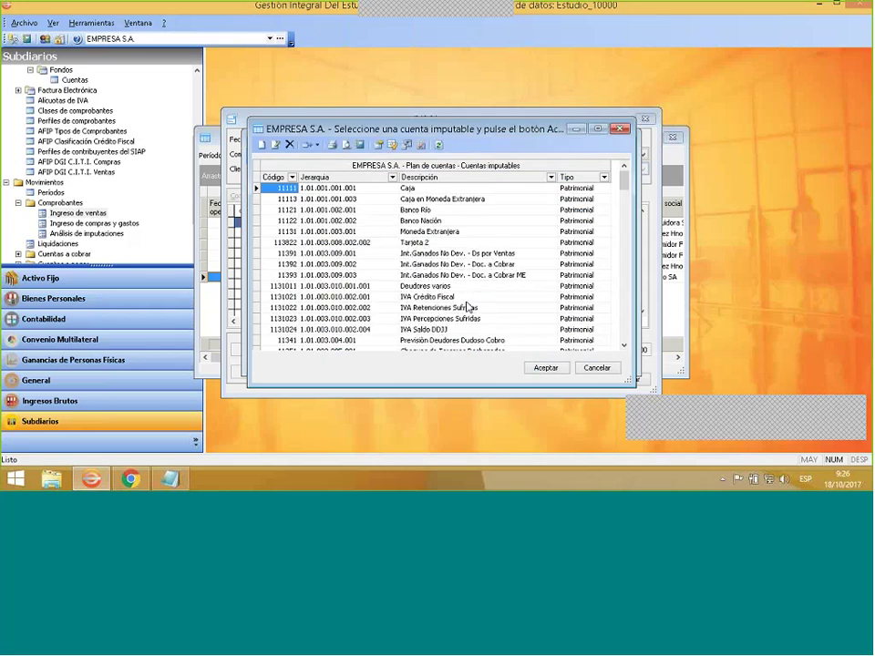
type("Retenciones I. Ganancias Sufridas")
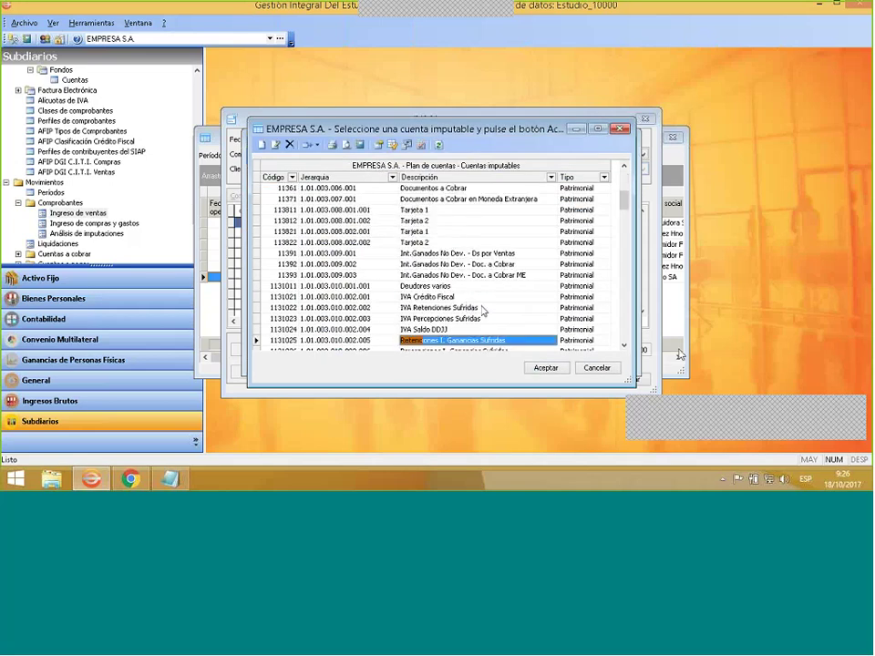
scroll(624, 348, "down", 2)
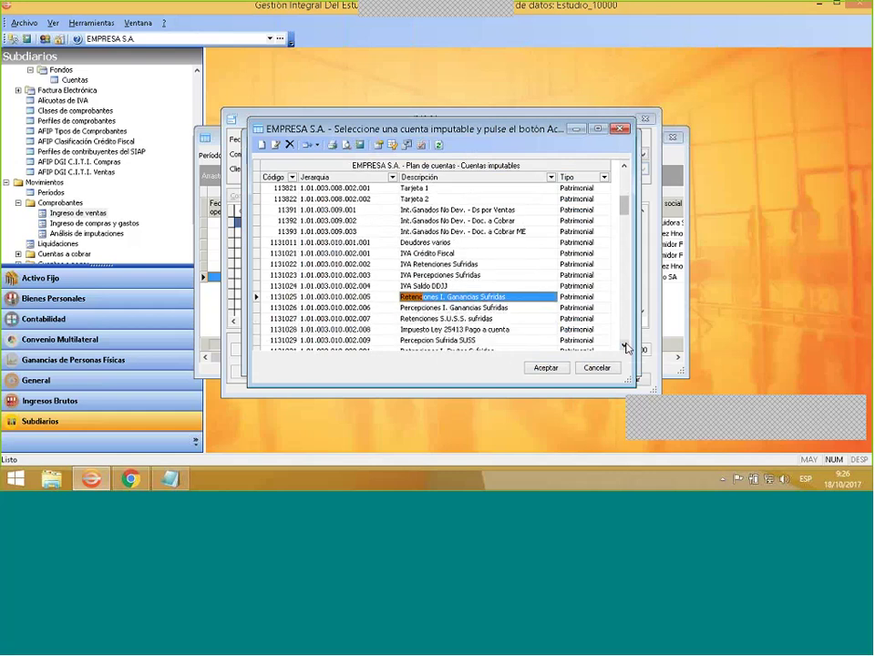
scroll(625, 348, "down", 2)
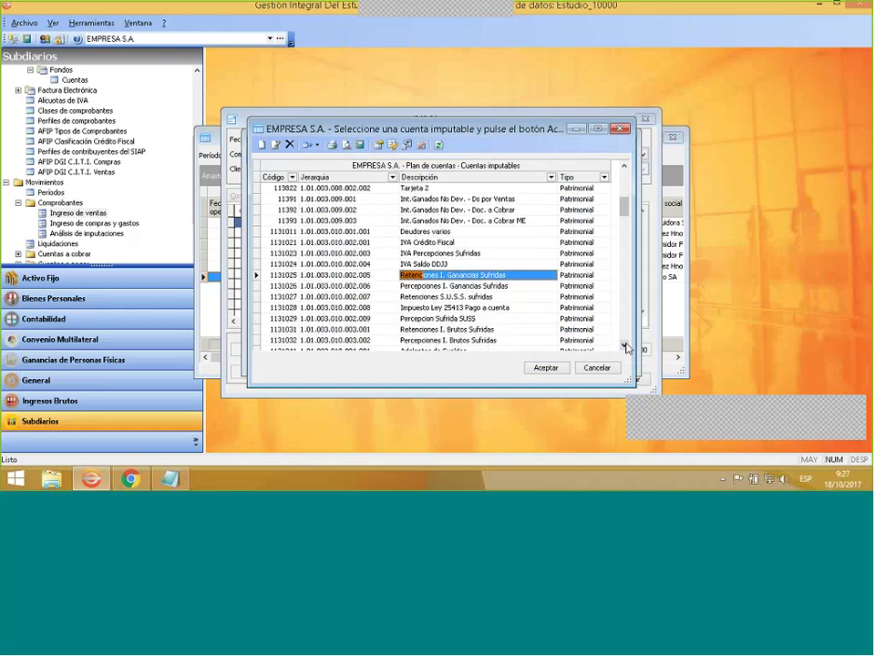
scroll(626, 348, "down", 8)
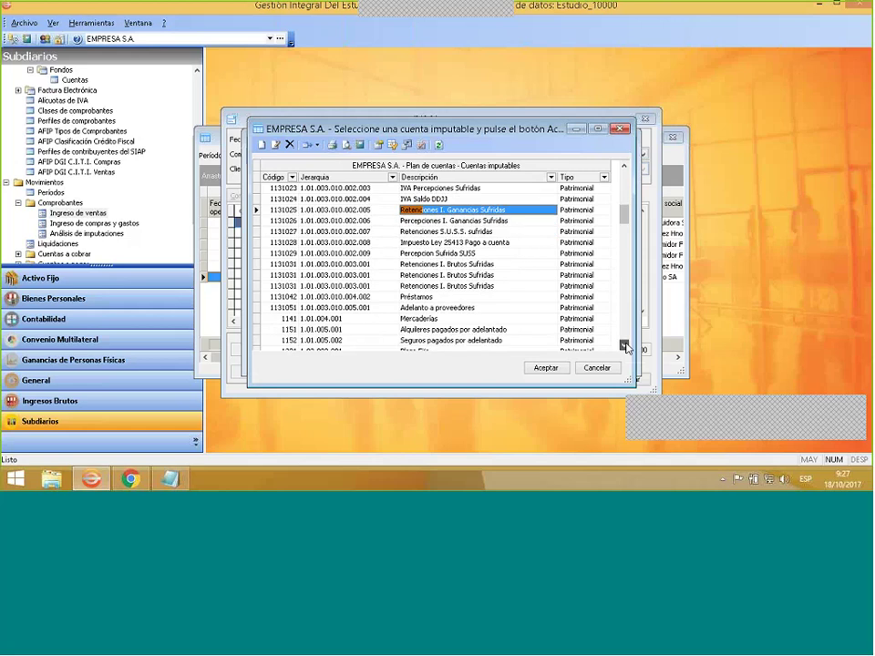
scroll(625, 348, "down", 8)
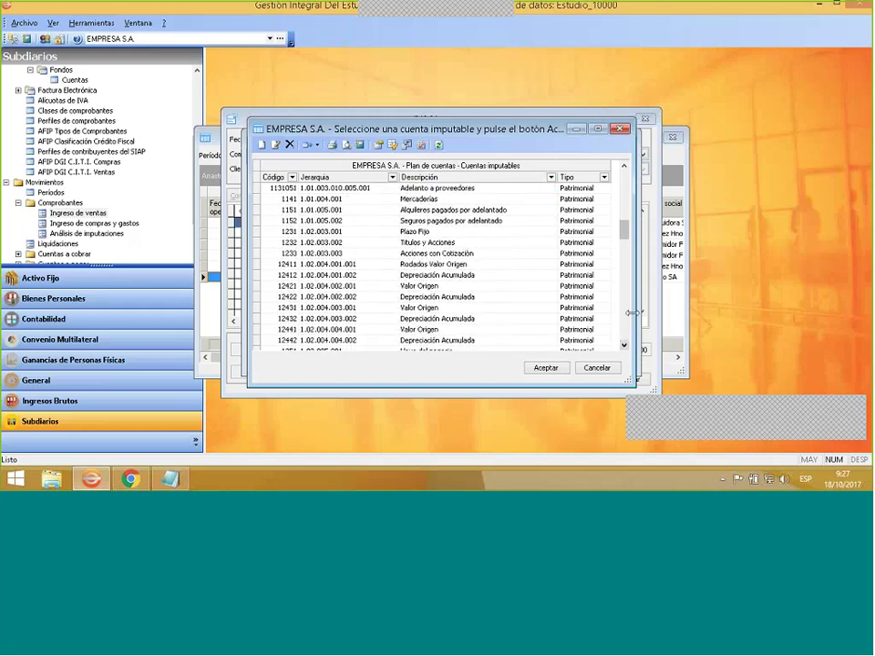
left_click(625, 208)
scroll(625, 208, "up", 1)
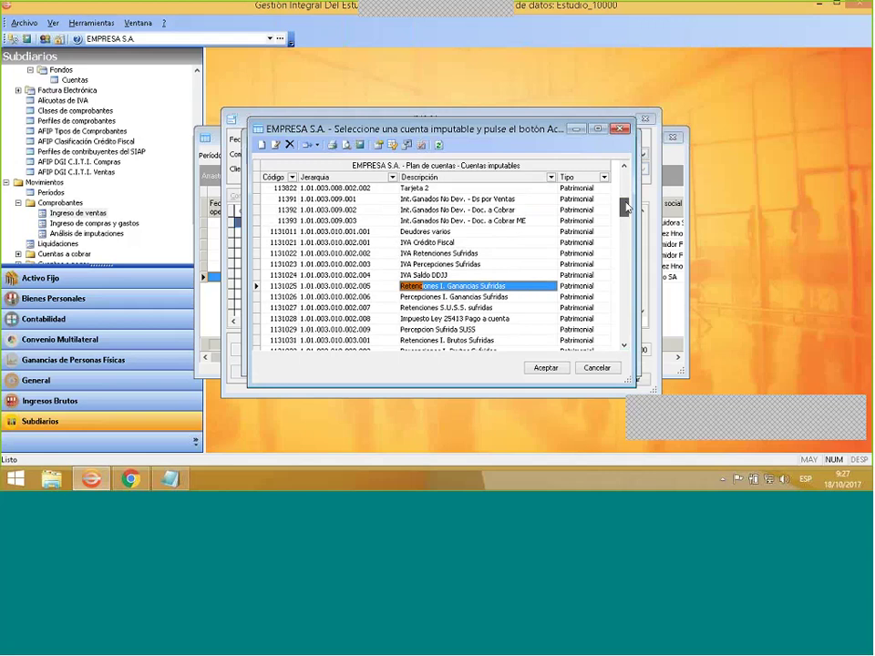
left_click(523, 254)
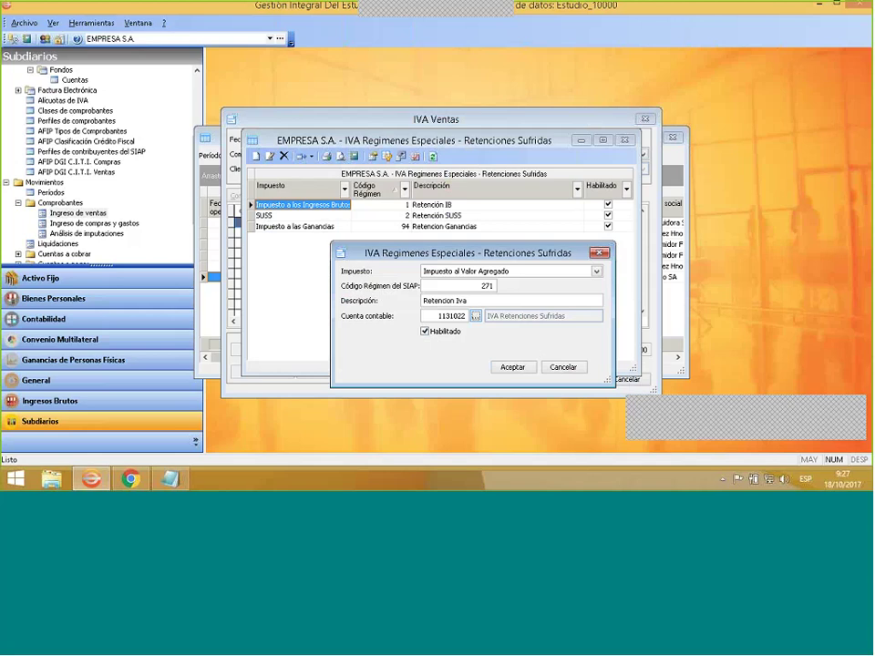
key("Tab")
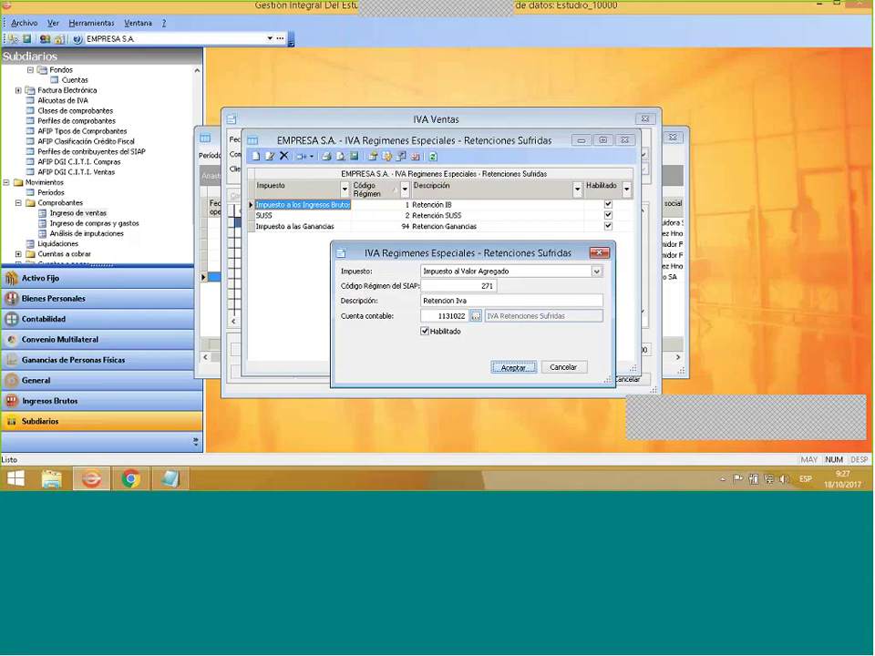
left_click(516, 367)
key("Escape")
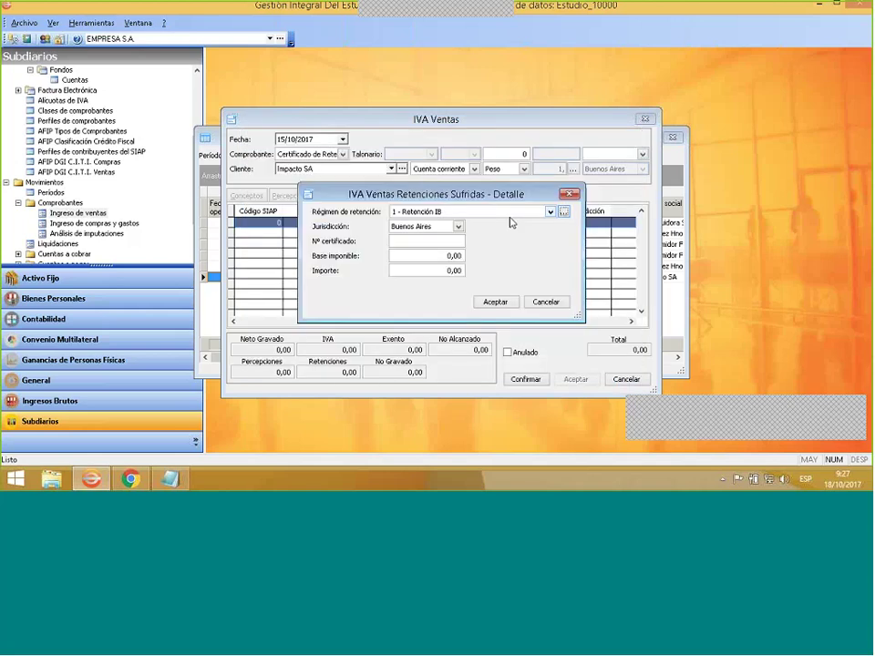
left_click(526, 213)
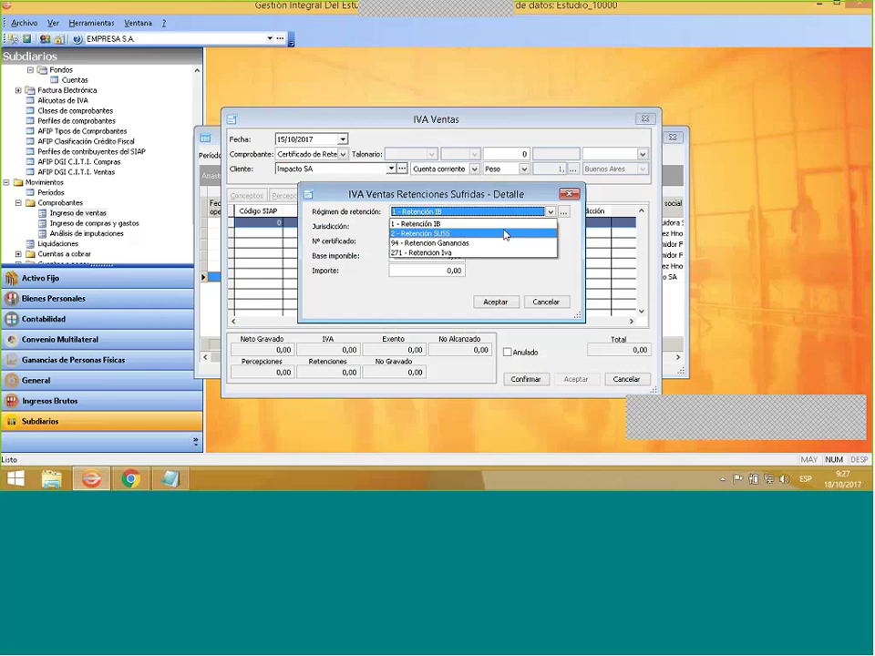
left_click(488, 253)
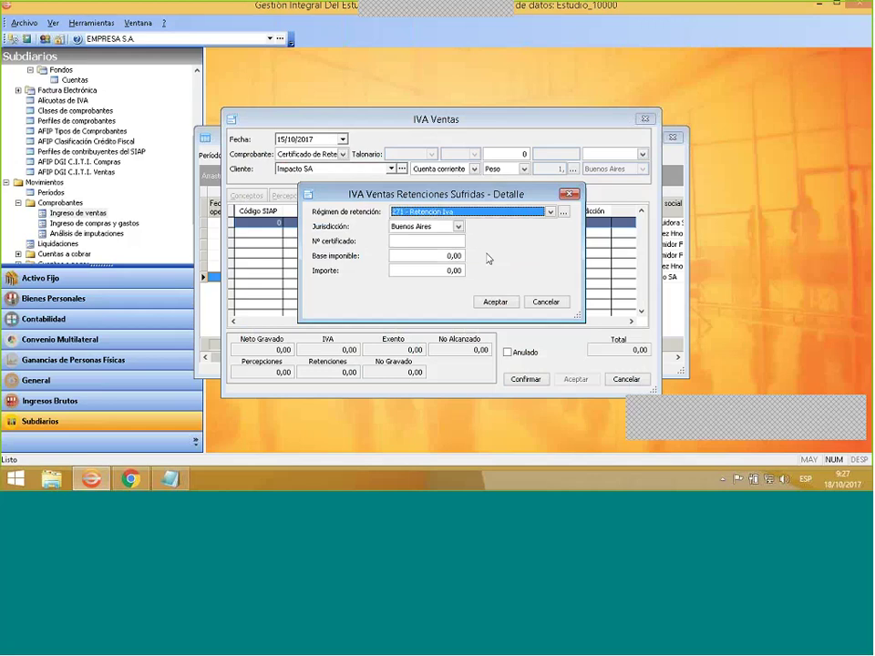
left_click(419, 243)
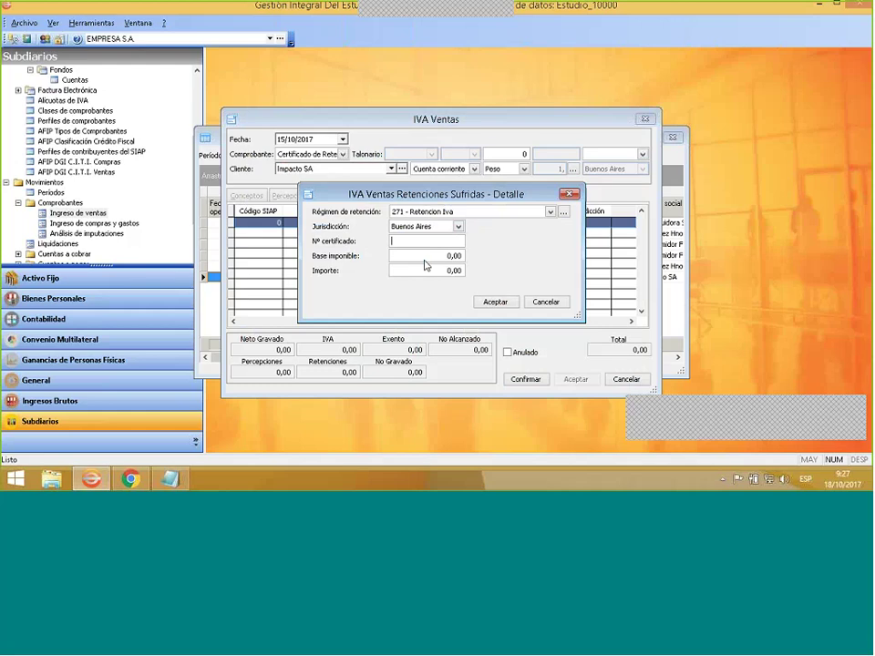
type("0")
type("000")
type("000")
type("0")
type("00")
type("0")
type("1")
type("180")
left_click(500, 303)
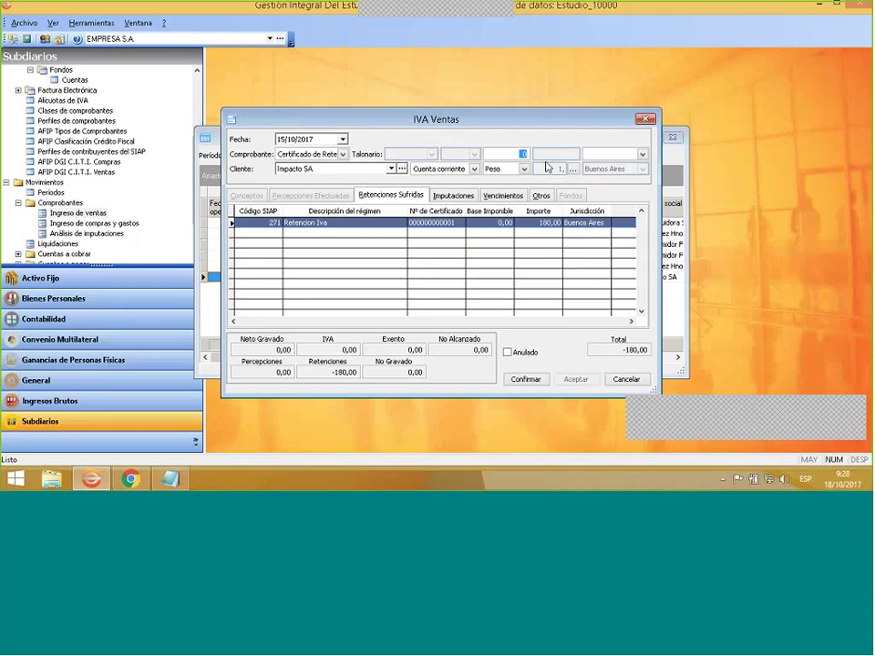
Number the Certificado de Retención voucher 1, confirm it and save it.
type("1")
key("Tab")
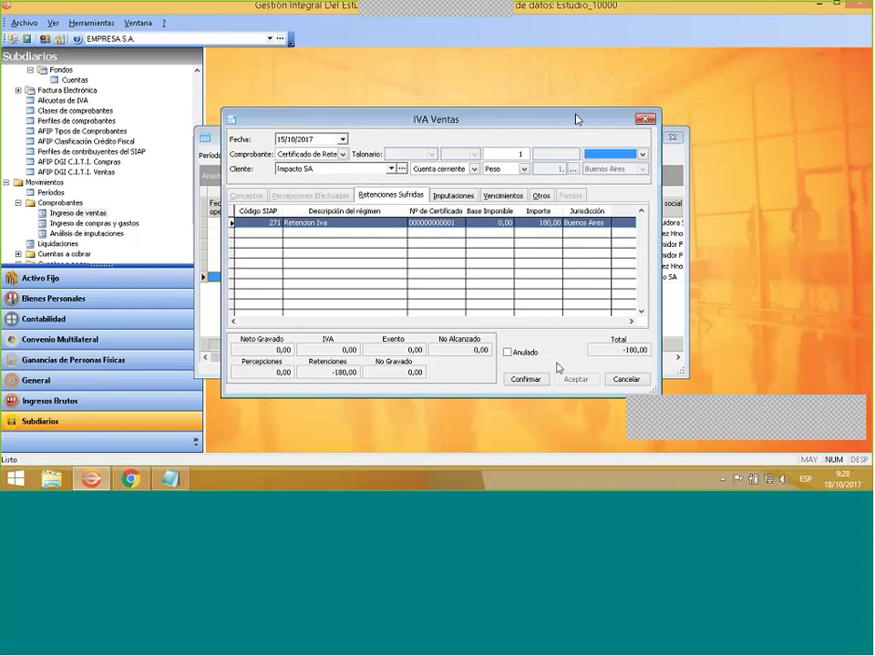
left_click(527, 379)
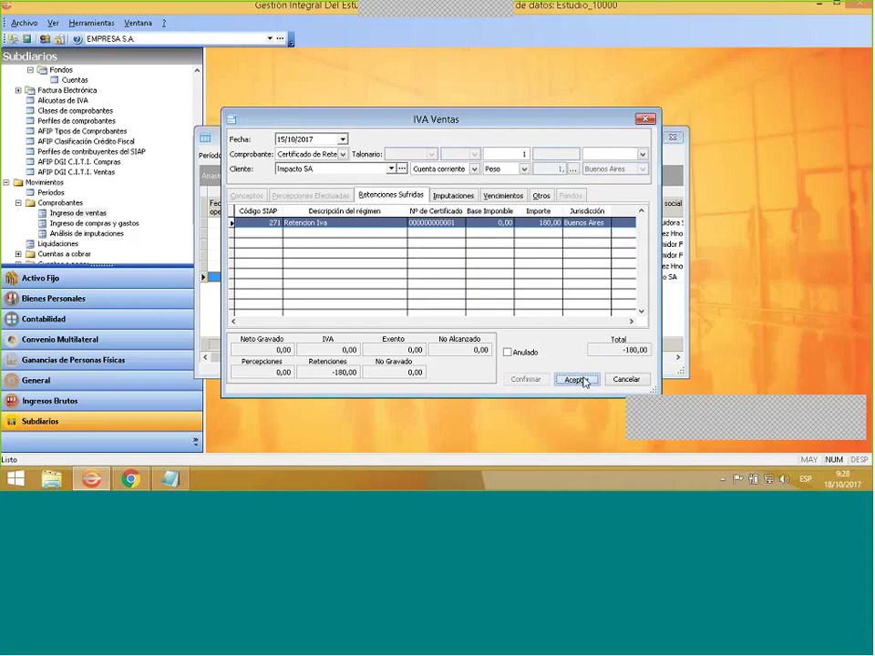
left_click(582, 379)
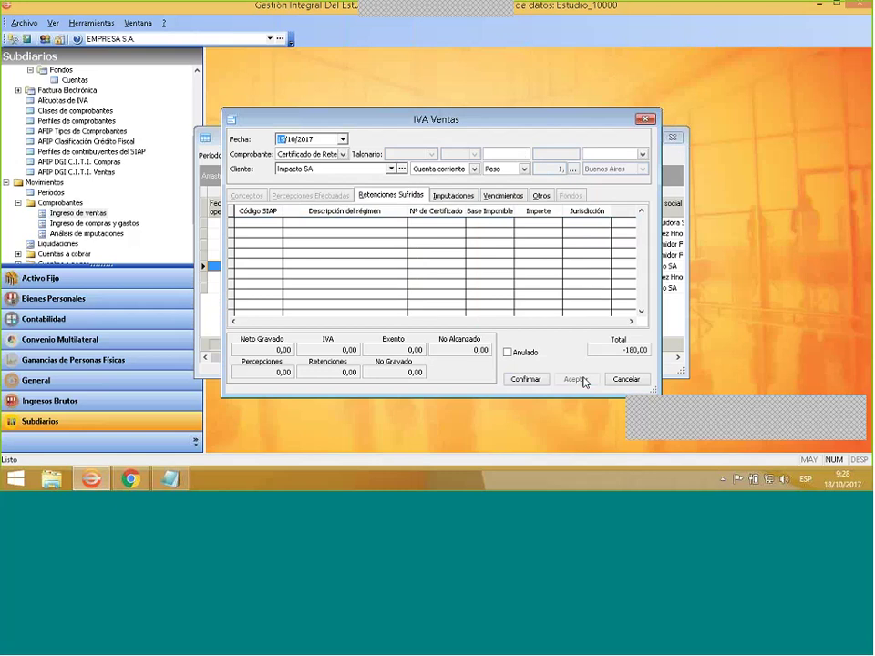
Close the blank voucher form and examine the certificate's client and Condición de Venta in the October sales list.
left_click(644, 119)
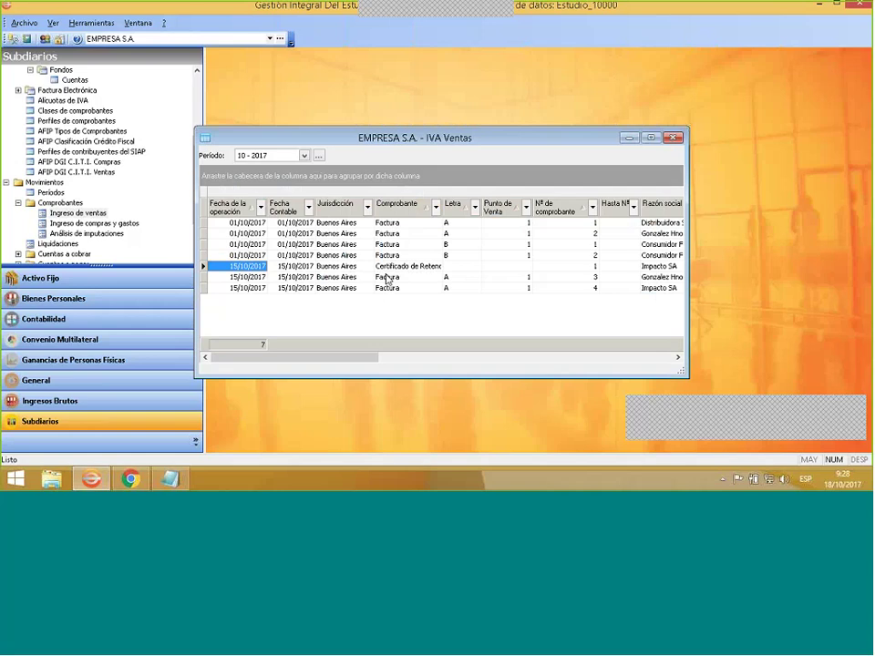
left_click_drag(351, 357, 509, 357)
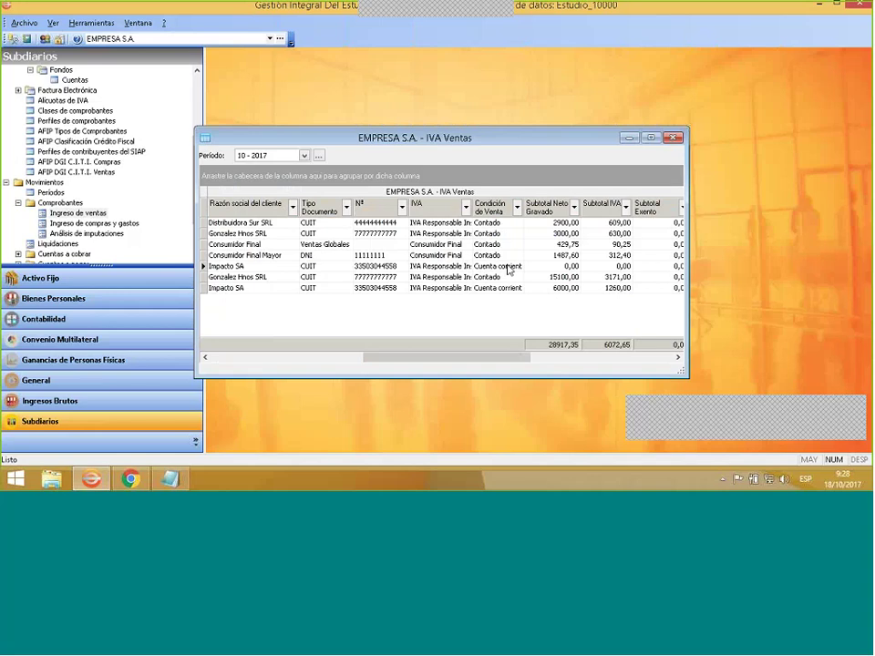
left_click(508, 267)
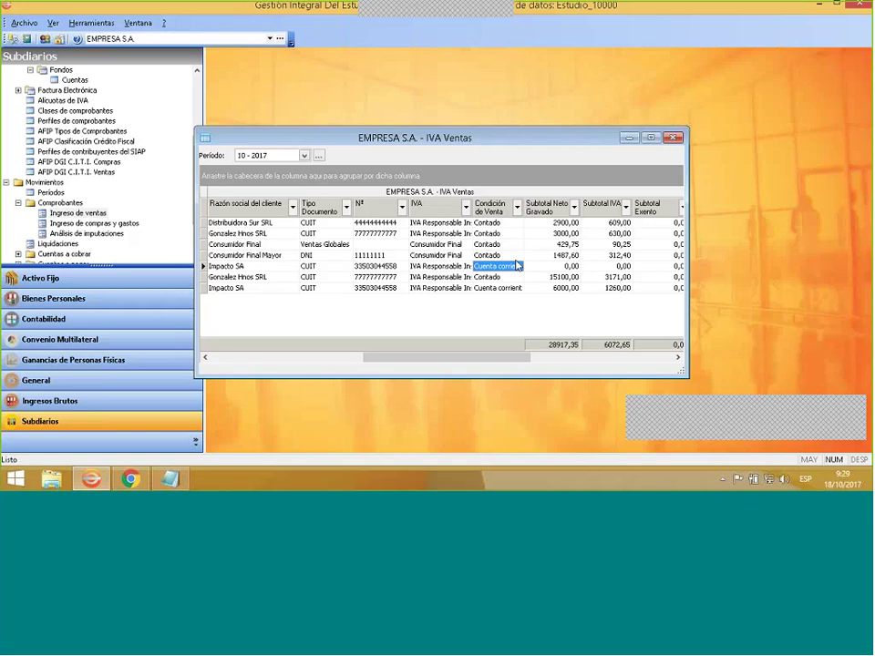
Start a new sales voucher dated 20/10/2017 and set its type to Factura A.
right_click(401, 313)
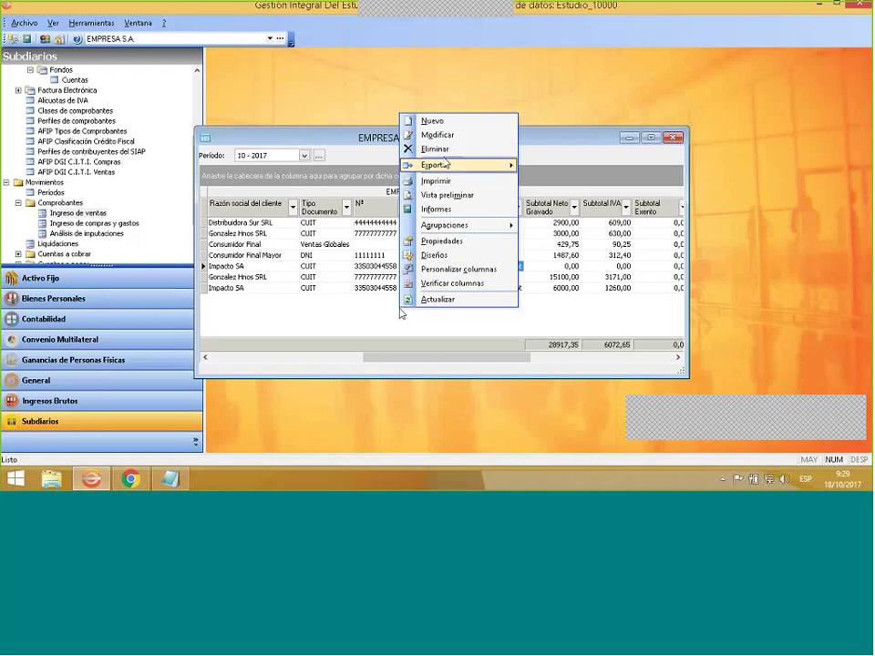
left_click(432, 120)
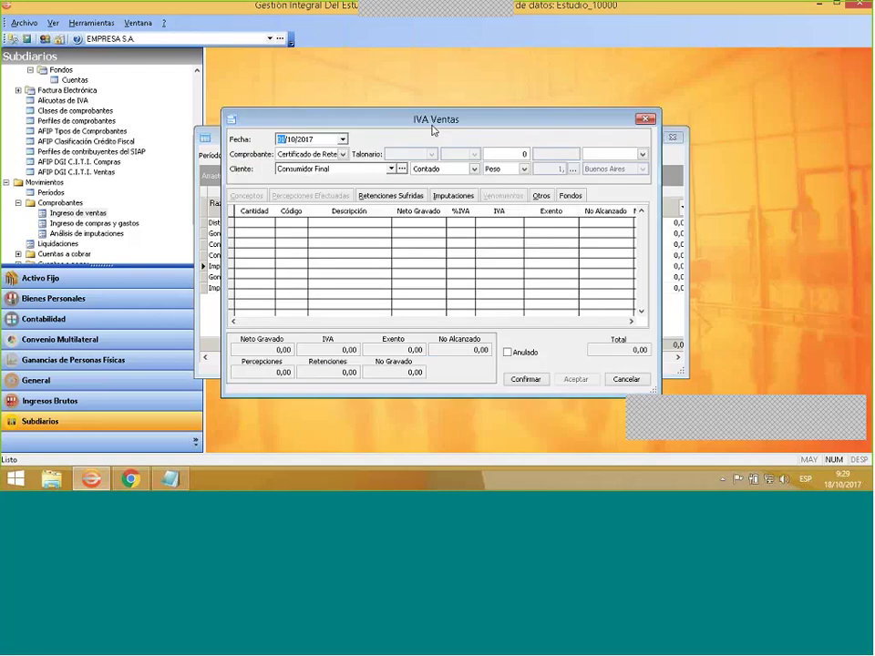
left_click(318, 156)
left_click(338, 155)
left_click(336, 176)
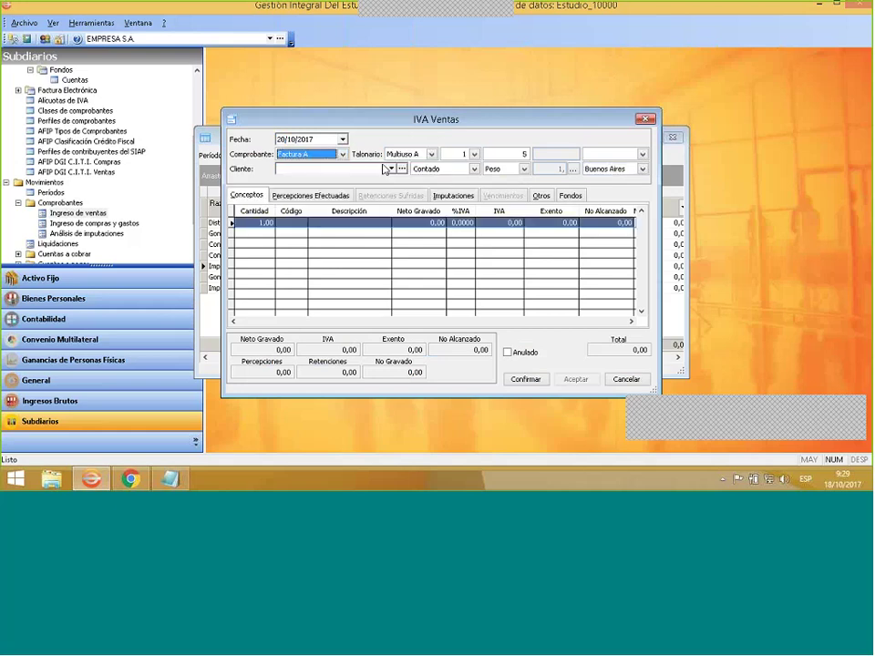
Set the client to Distribuidora Sur SRL and add a Ventas concept with a Neto Gravado of 50000 at the General IVA rate.
left_click(390, 169)
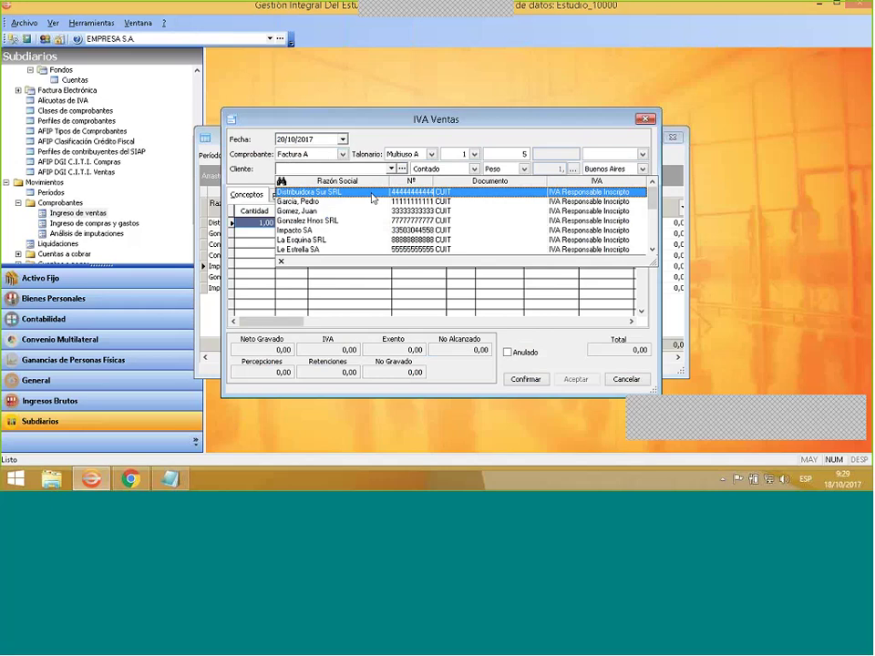
left_click(372, 193)
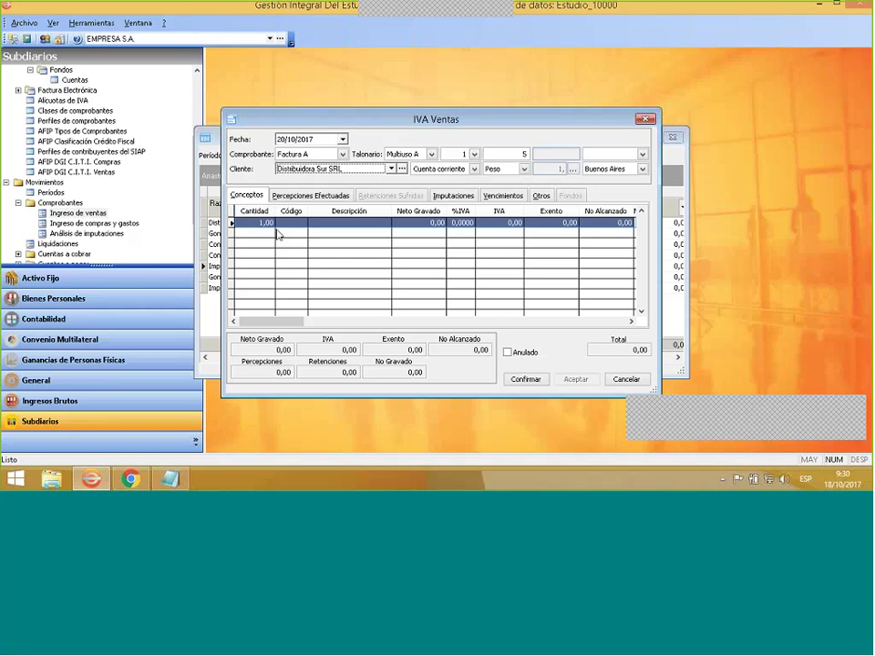
right_click(330, 231)
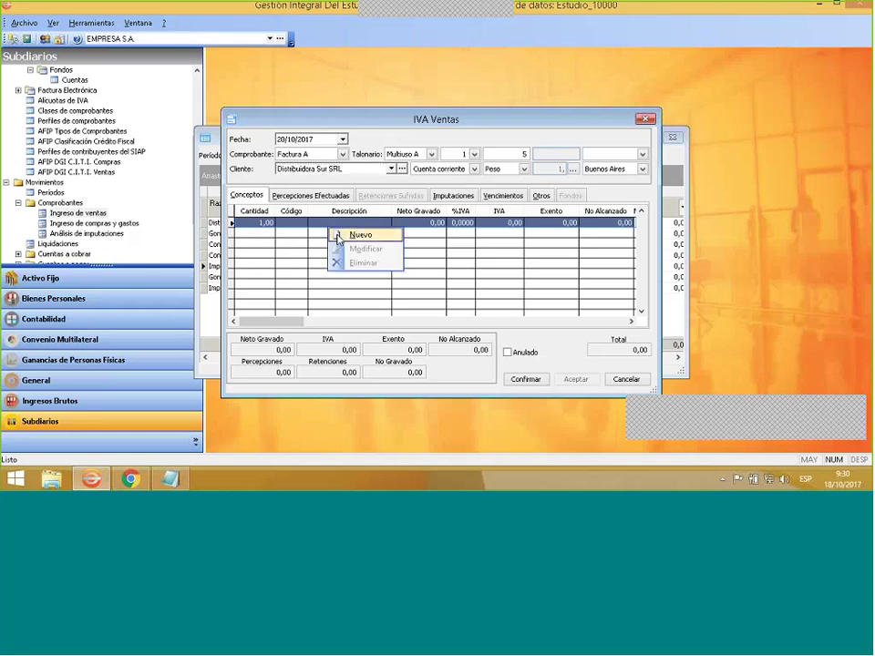
left_click(337, 235)
left_click(428, 173)
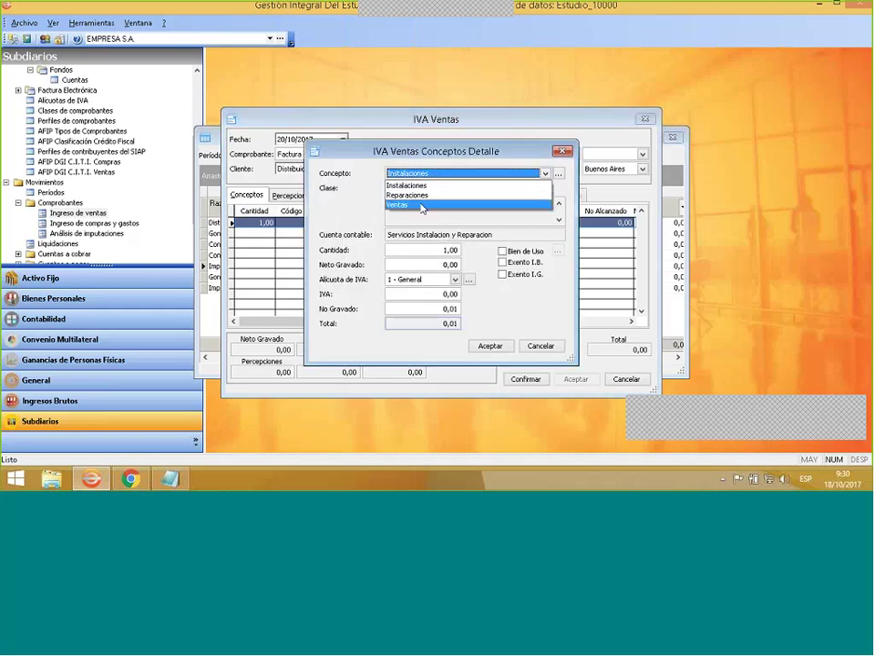
left_click(422, 210)
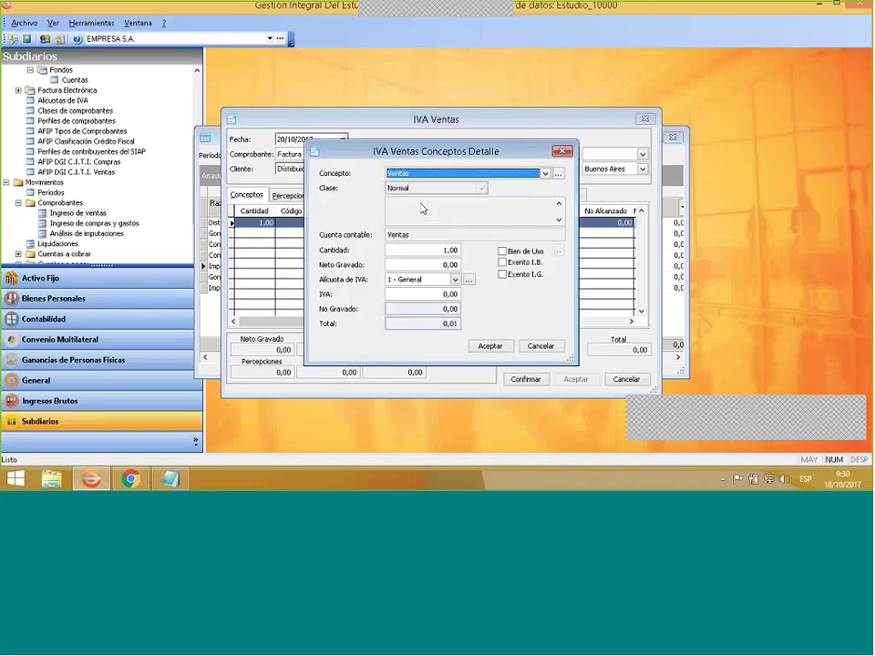
left_click(421, 264)
type("500 ")
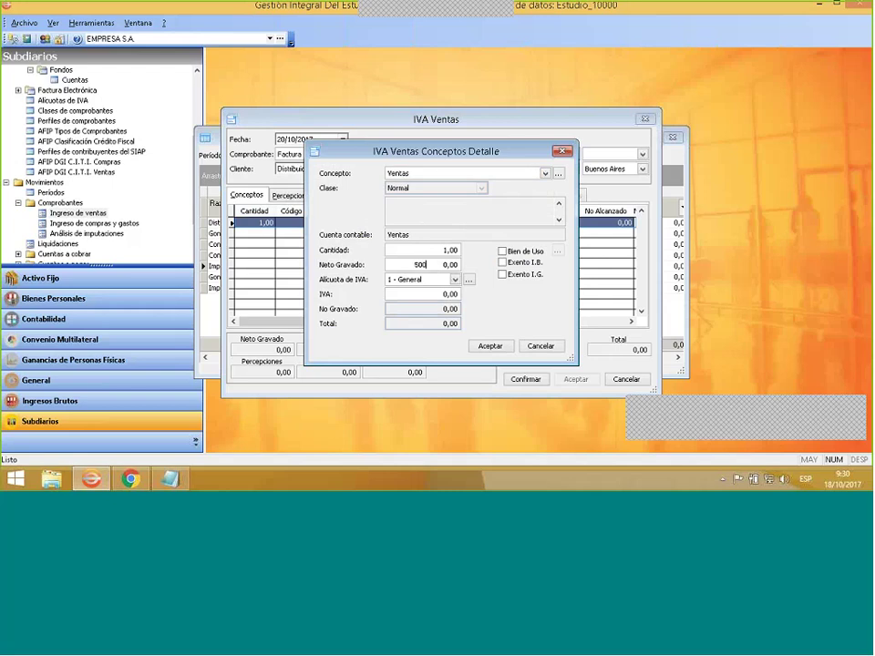
type("00")
key("Tab")
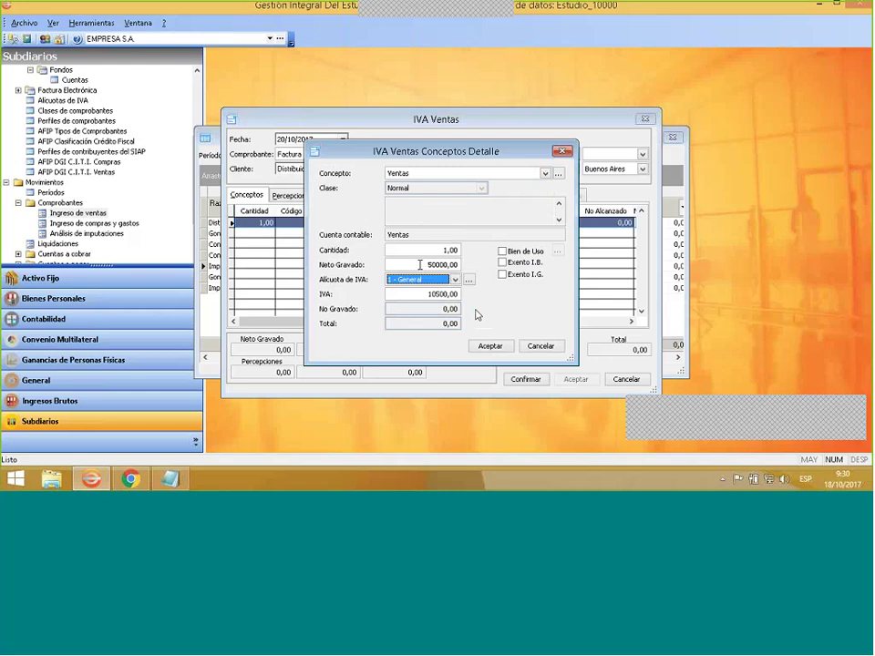
left_click(496, 349)
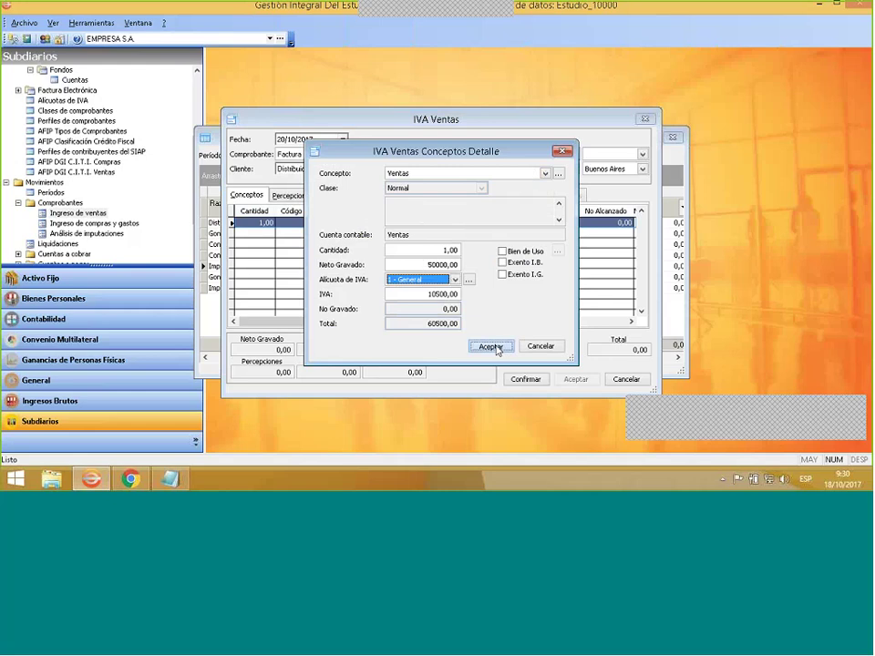
left_click(497, 348)
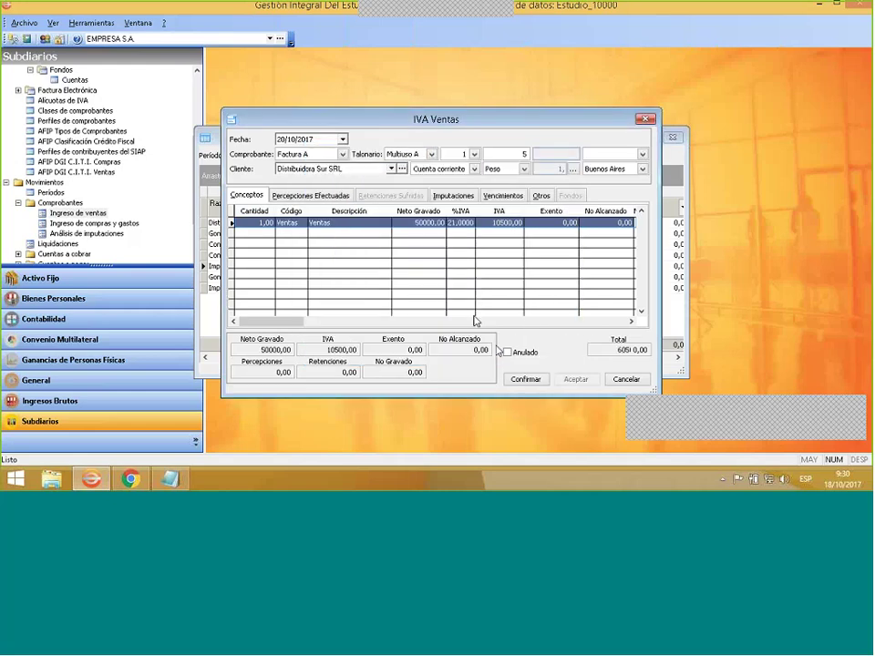
Add an Instalaciones concept with a Neto Gravado of 30000, and confirm and save the Factura A.
right_click(349, 261)
left_click(374, 261)
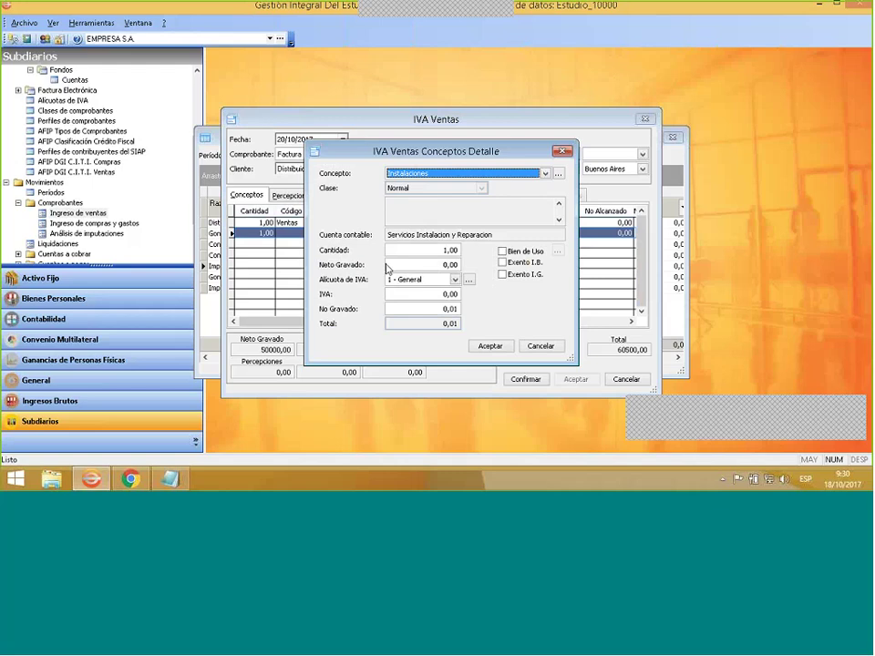
left_click(437, 175)
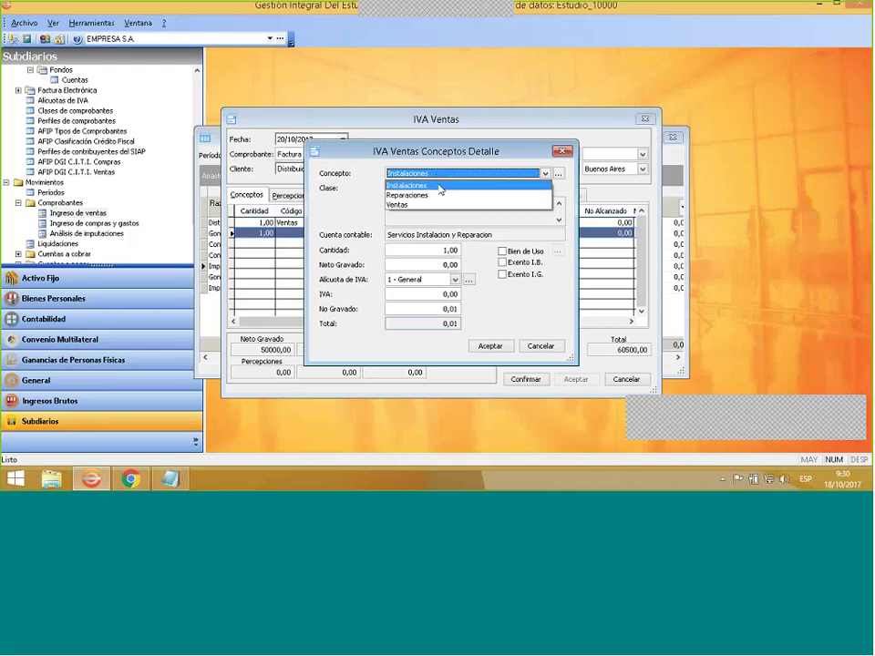
left_click(440, 182)
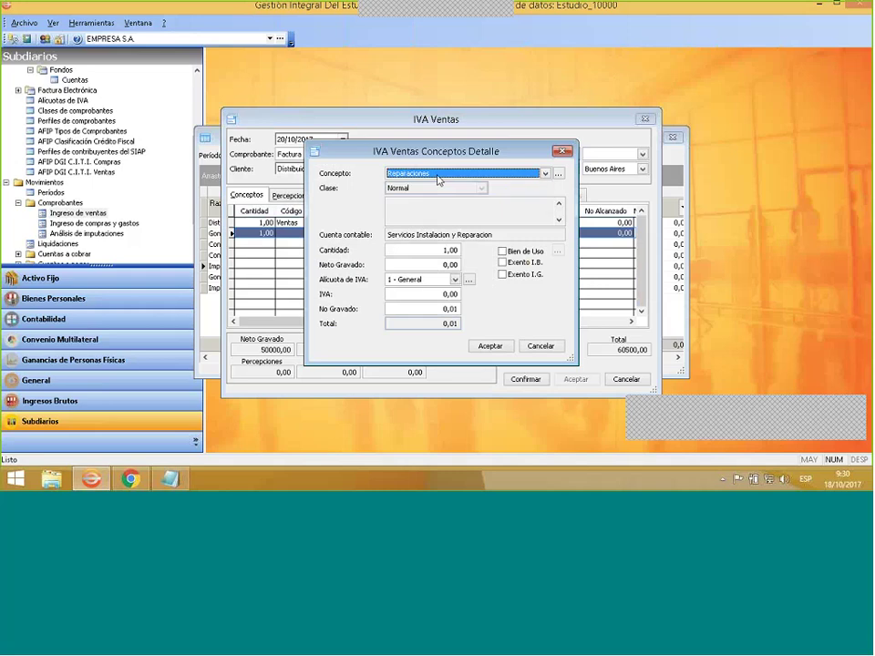
left_click(440, 177)
left_click(442, 188)
left_click(420, 264)
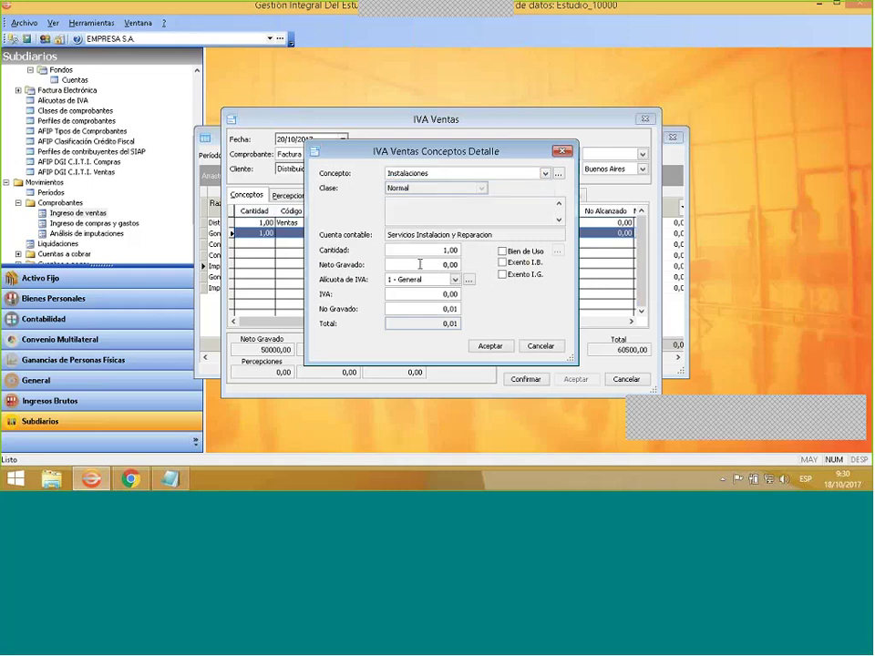
type("30000")
key("Tab")
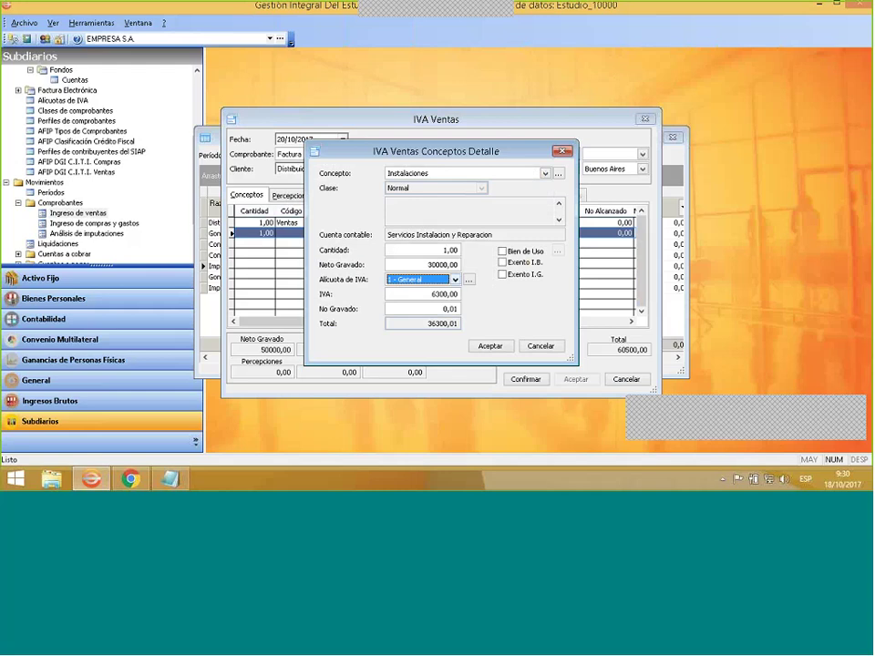
left_click(491, 347)
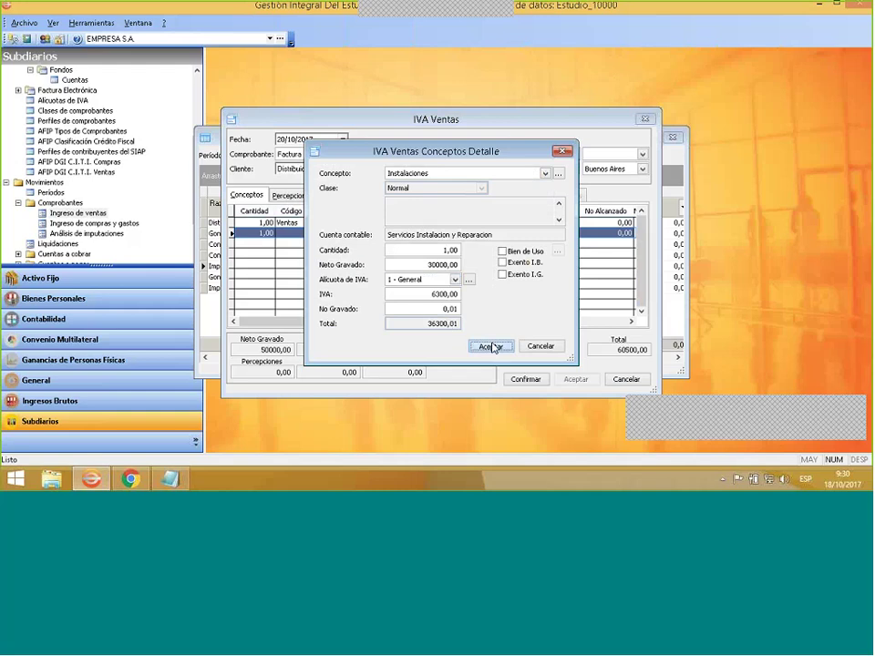
left_click(492, 347)
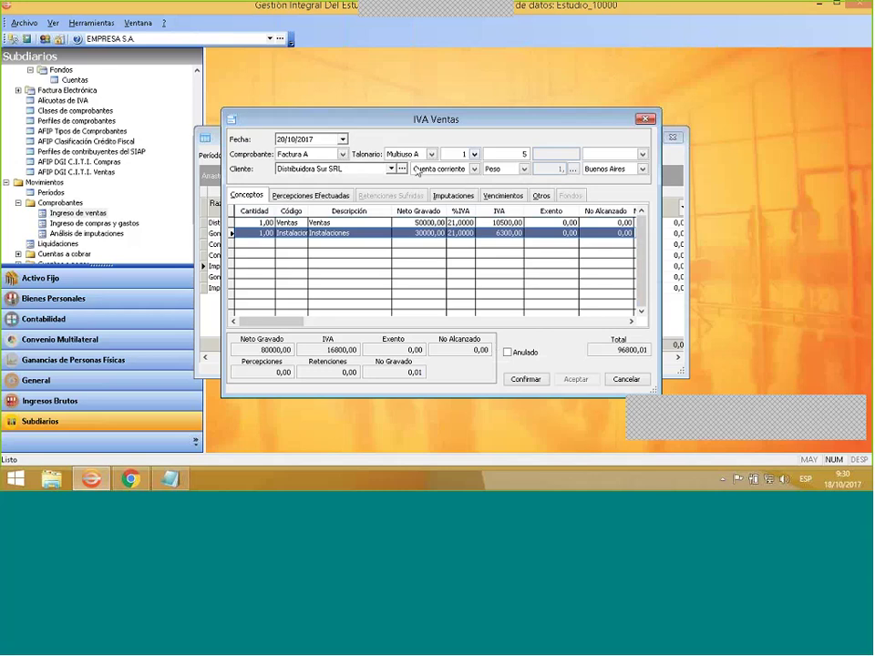
left_click(526, 380)
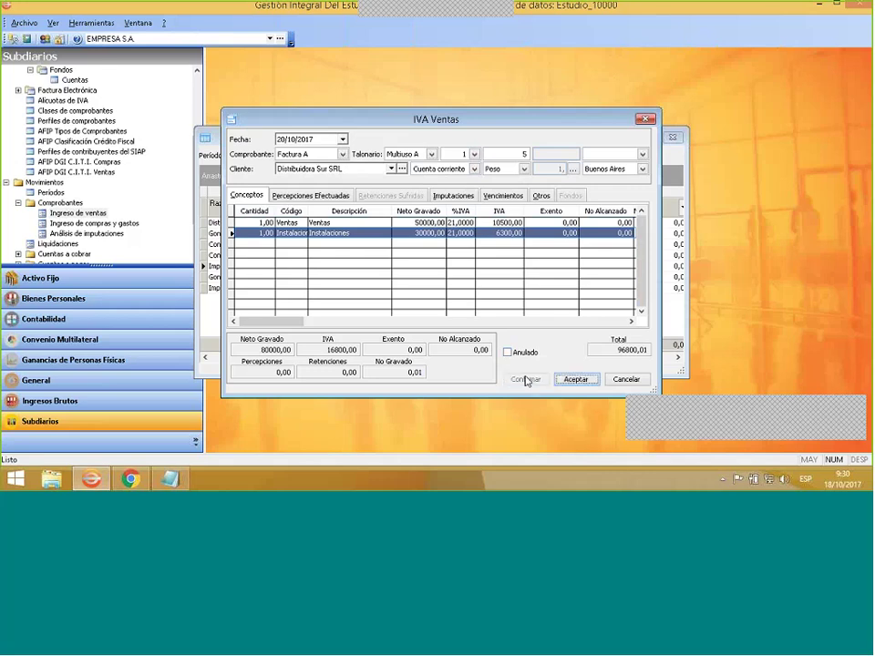
left_click(577, 379)
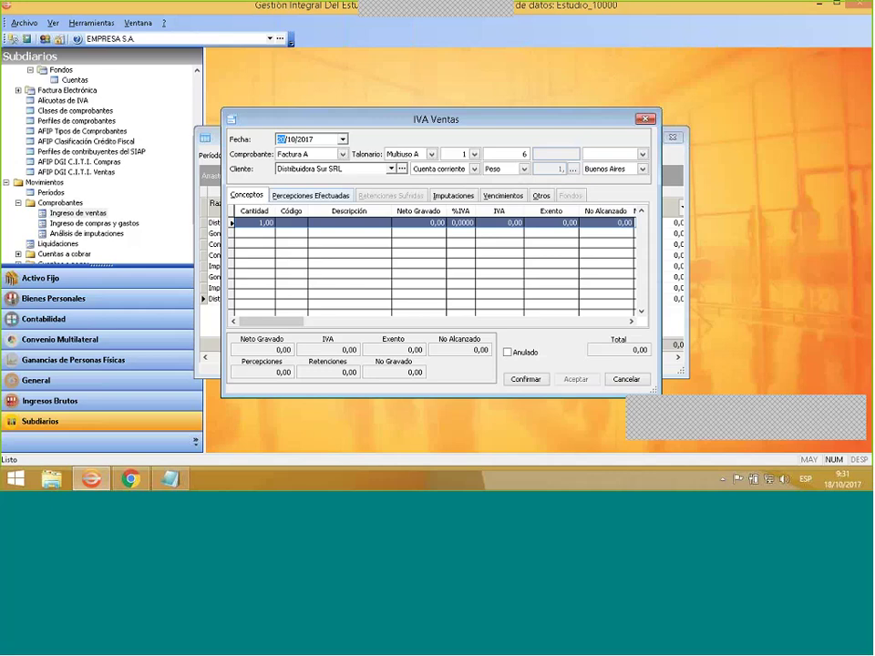
left_click(306, 197)
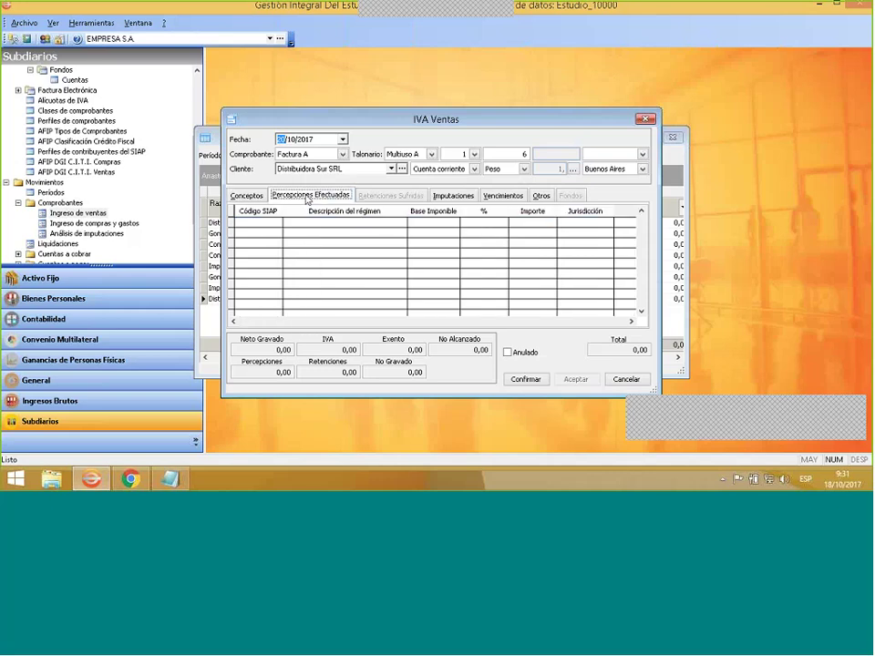
double_click(312, 215)
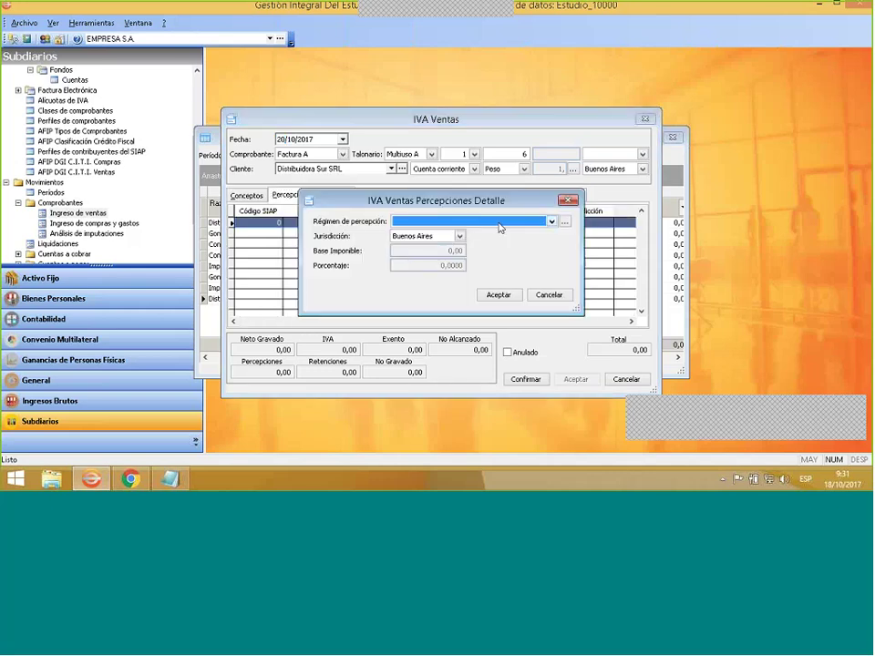
left_click(567, 203)
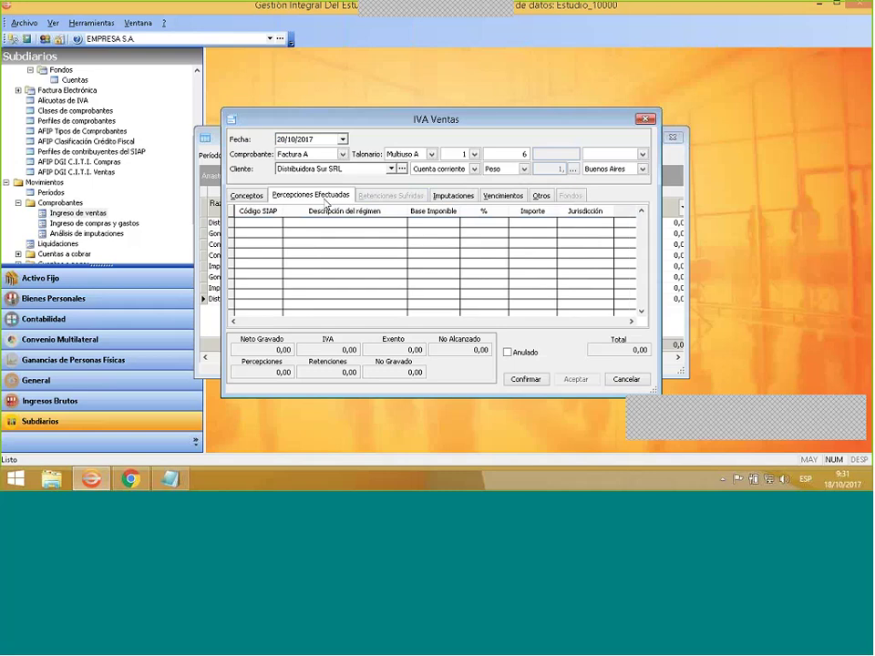
left_click(247, 196)
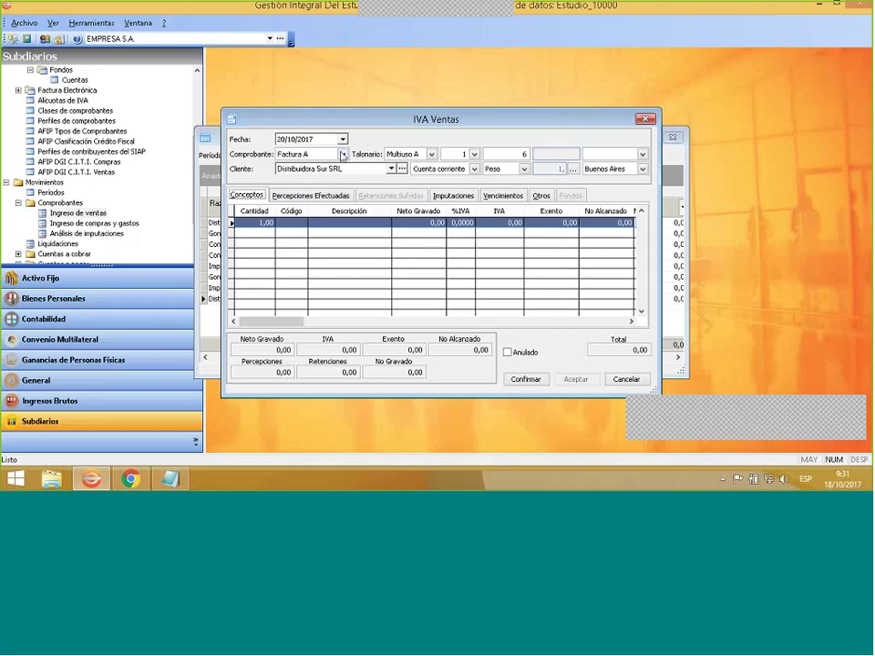
Set the new voucher's type to Certificado de Retención.
left_click(342, 156)
key("Escape")
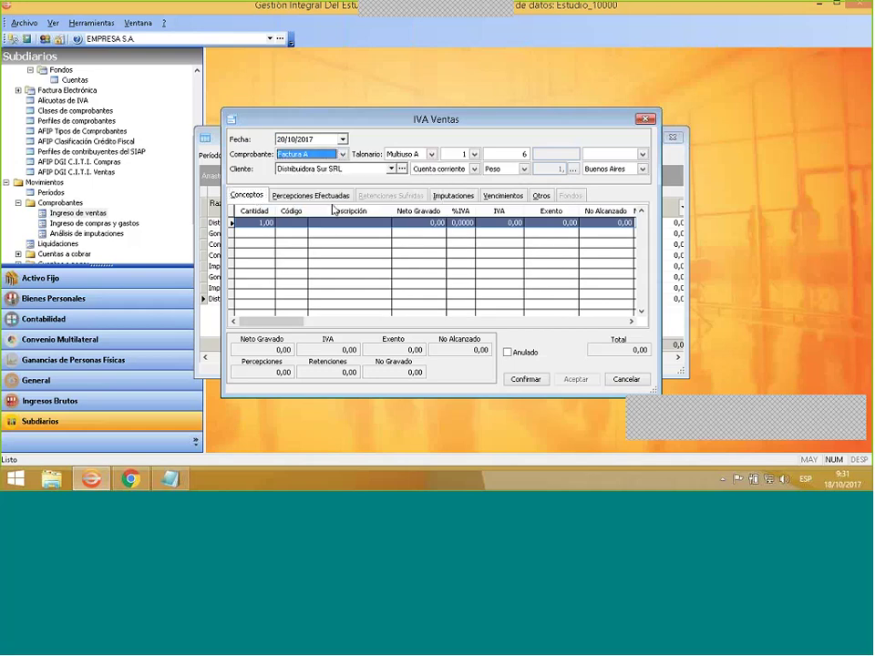
key("Down")
key("alt+Down")
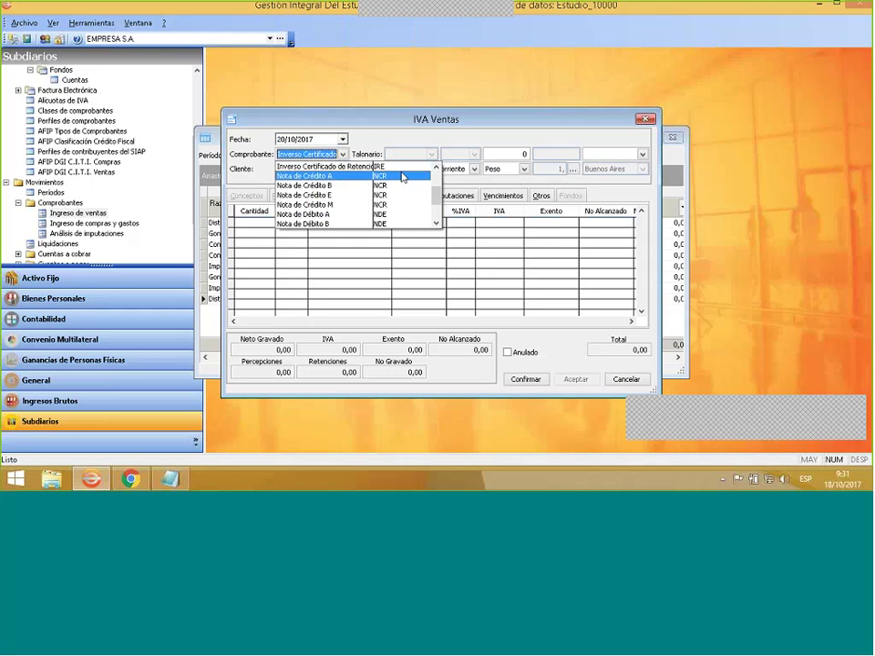
scroll(386, 172, "up", 2)
key("Escape")
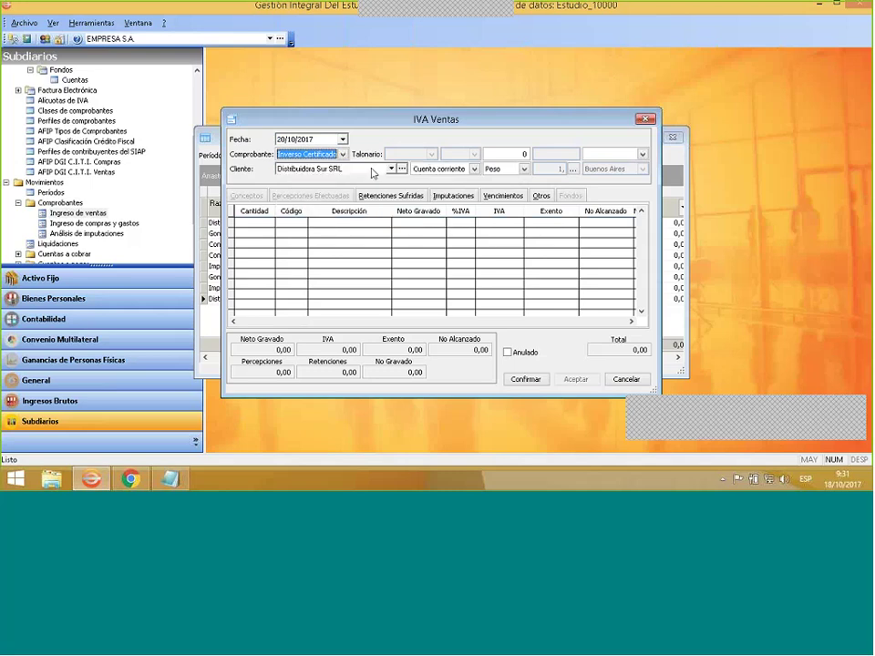
key("Home")
left_click(416, 198)
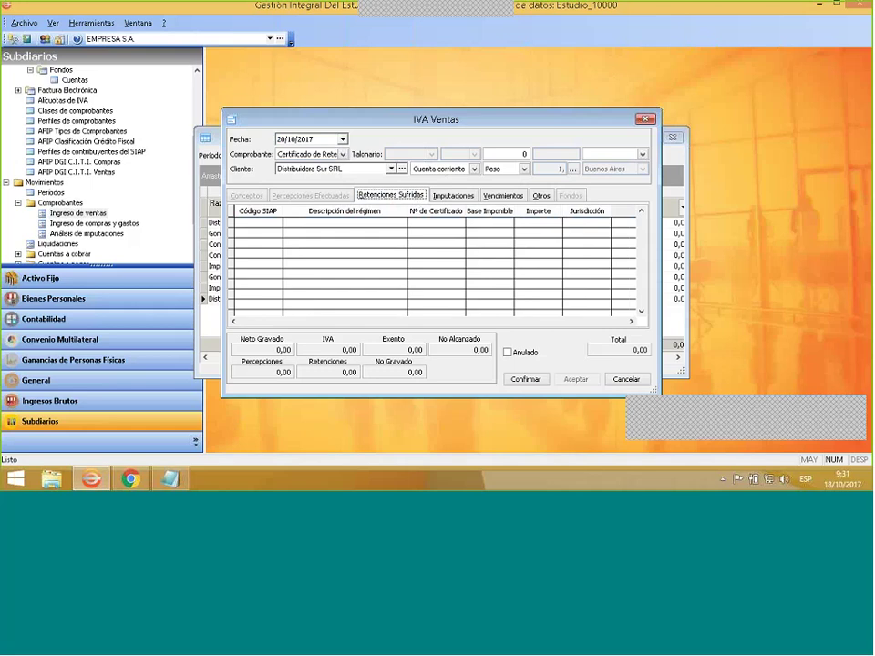
right_click(346, 240)
left_click(365, 241)
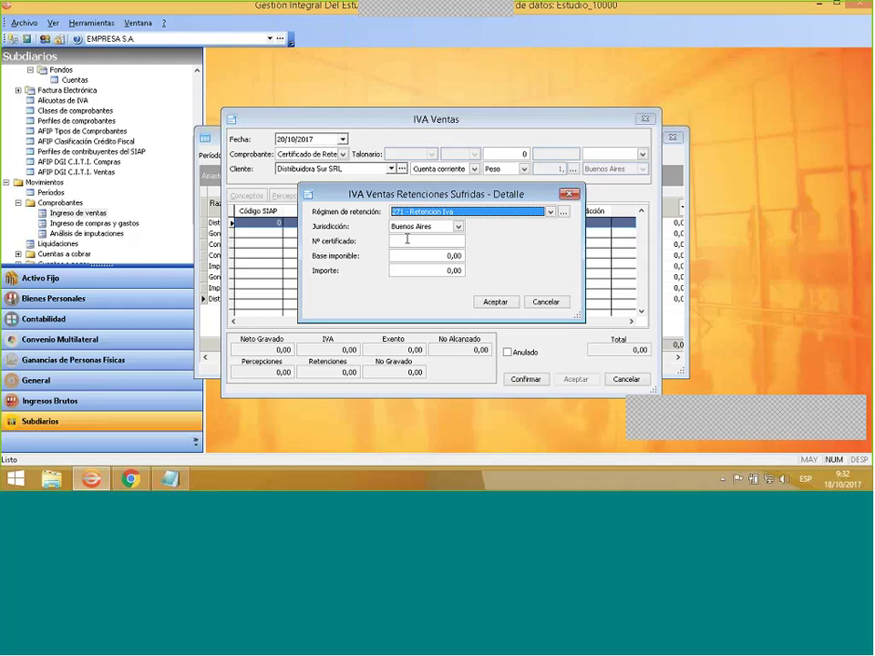
left_click(439, 242)
type("0")
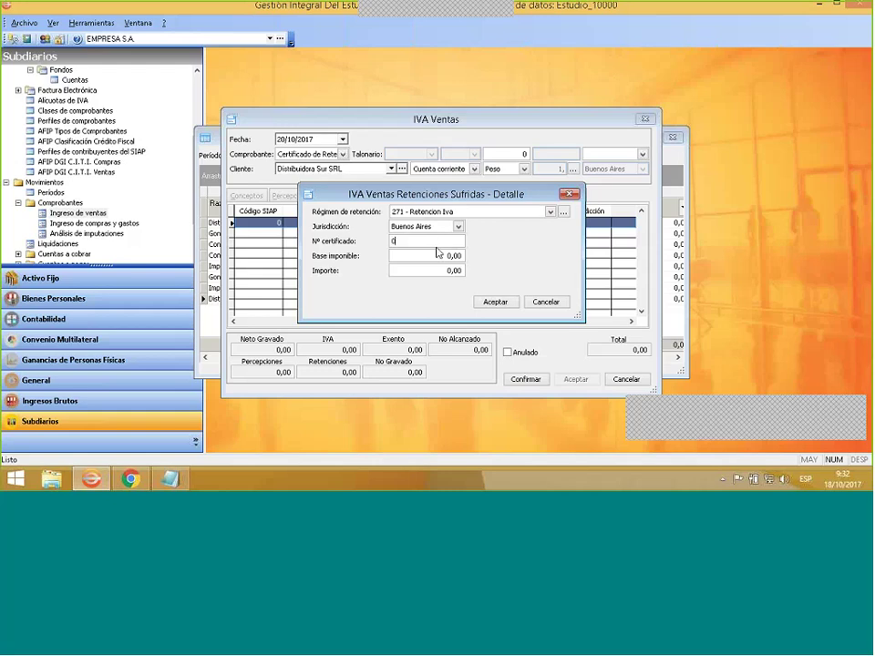
type("00000000002")
type("324")
key("BackSpace")
key("BackSpace")
key("BackSpace")
type("2400")
key("Tab")
left_click(492, 303)
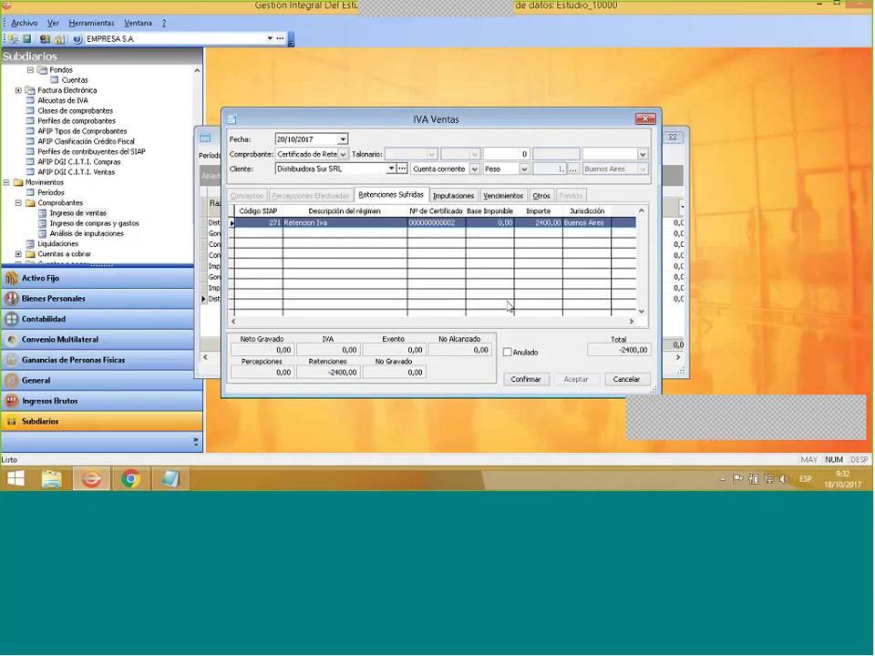
Number the Distribuidora Sur SRL Certificado de Retención 2, and confirm and save it.
left_click(516, 154)
type("2")
left_click(541, 383)
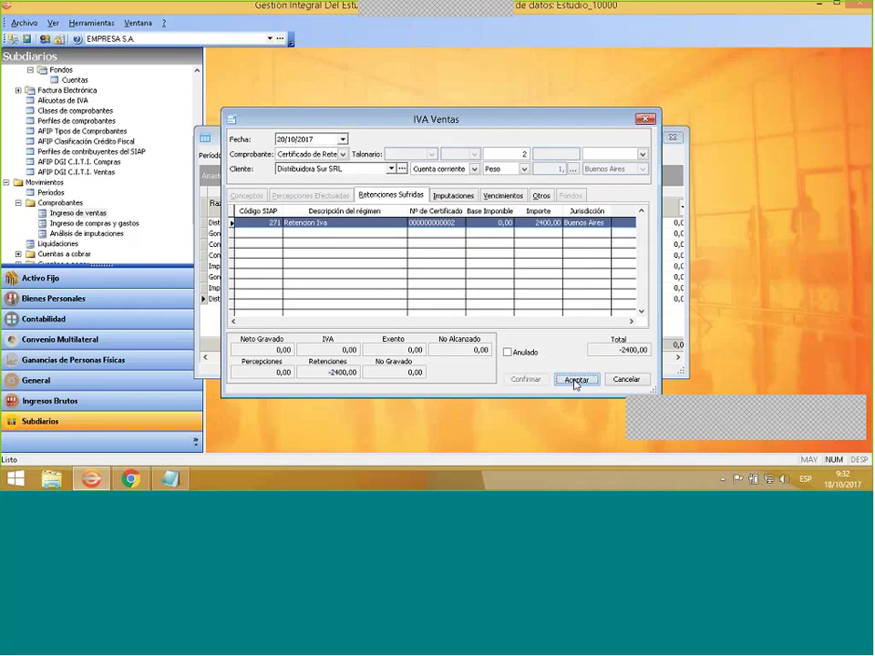
left_click(575, 380)
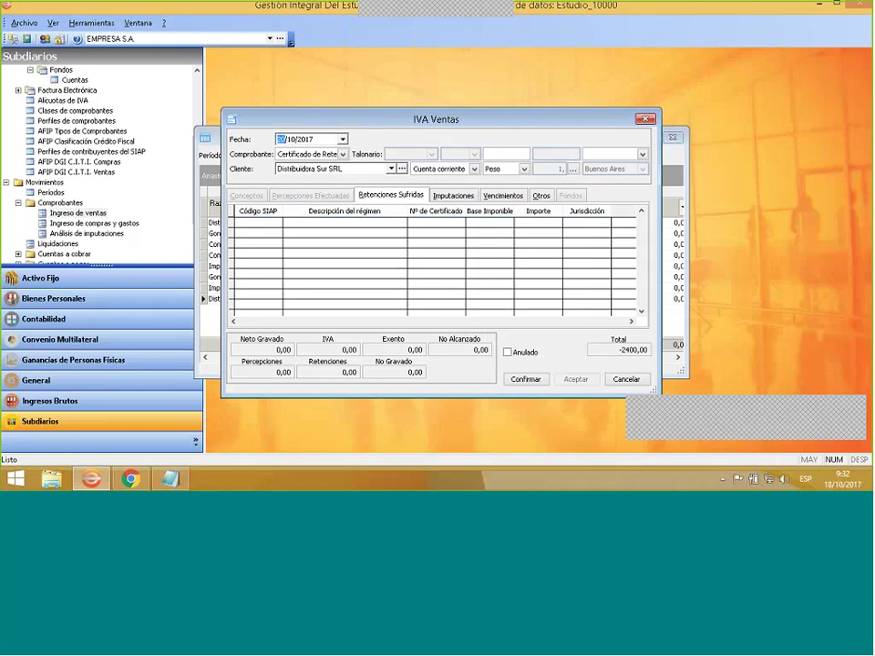
right_click(400, 237)
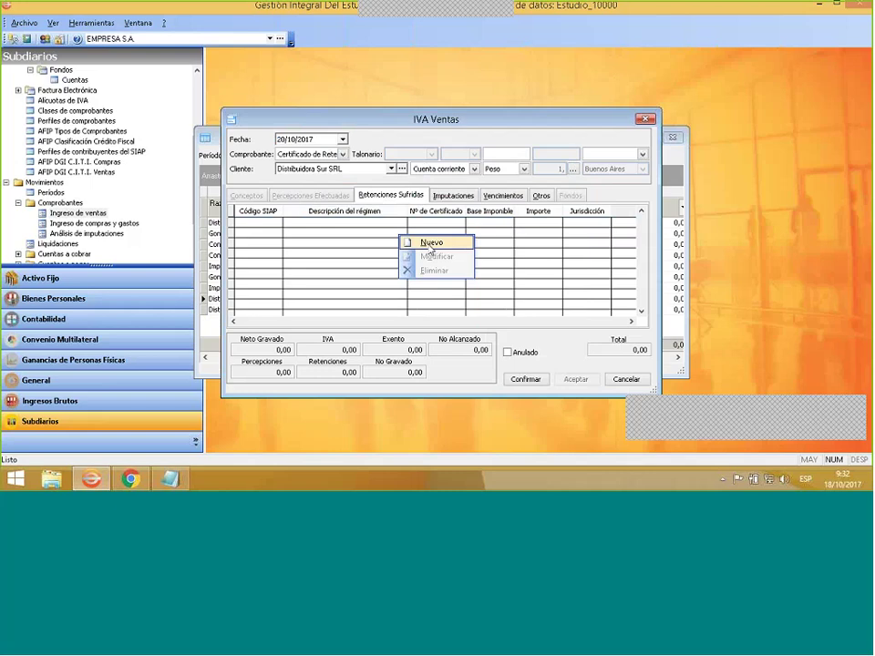
left_click(431, 244)
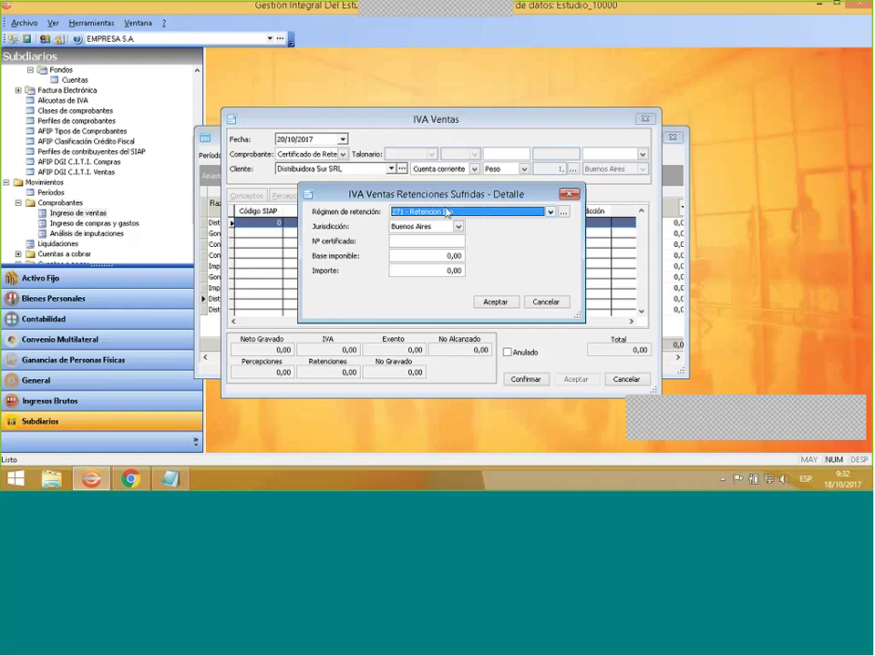
left_click(448, 213)
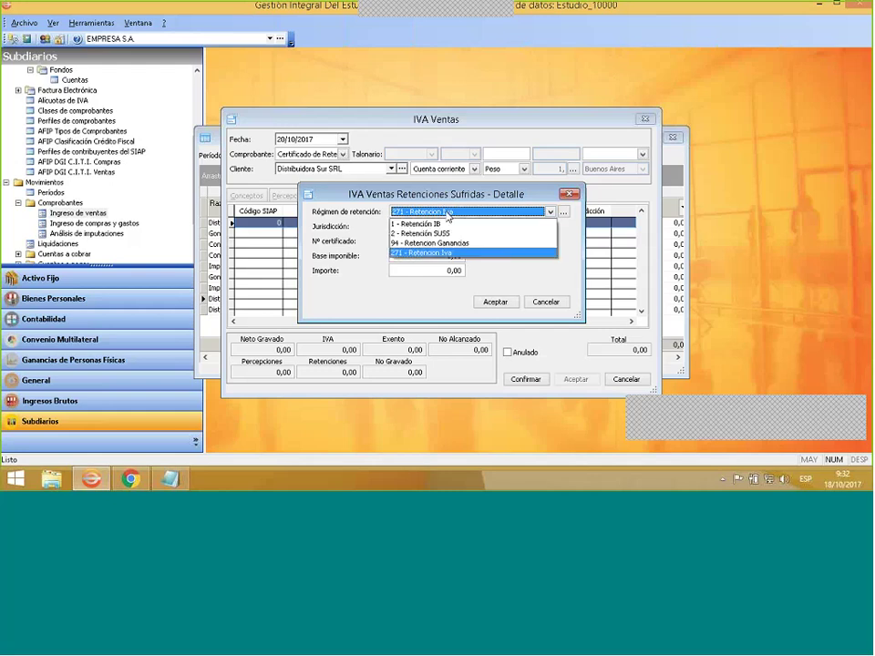
left_click(426, 242)
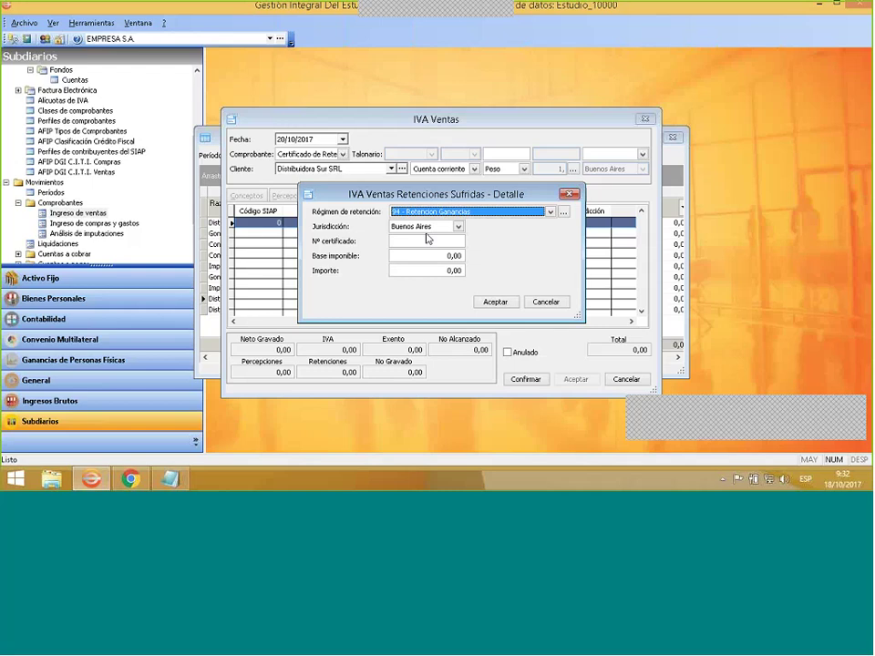
left_click(417, 242)
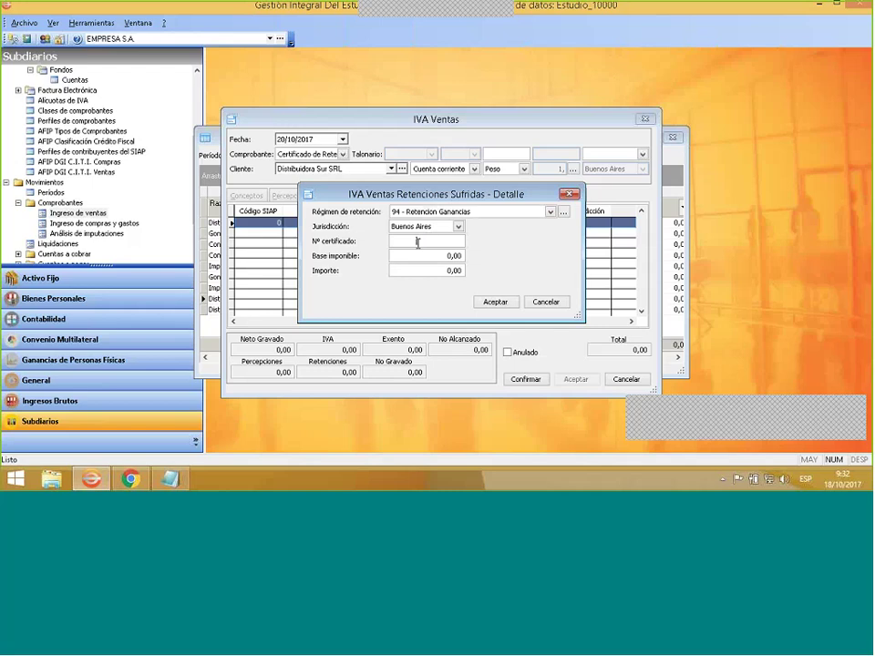
type("000000000003")
left_click(423, 272)
type("1360")
left_click(484, 304)
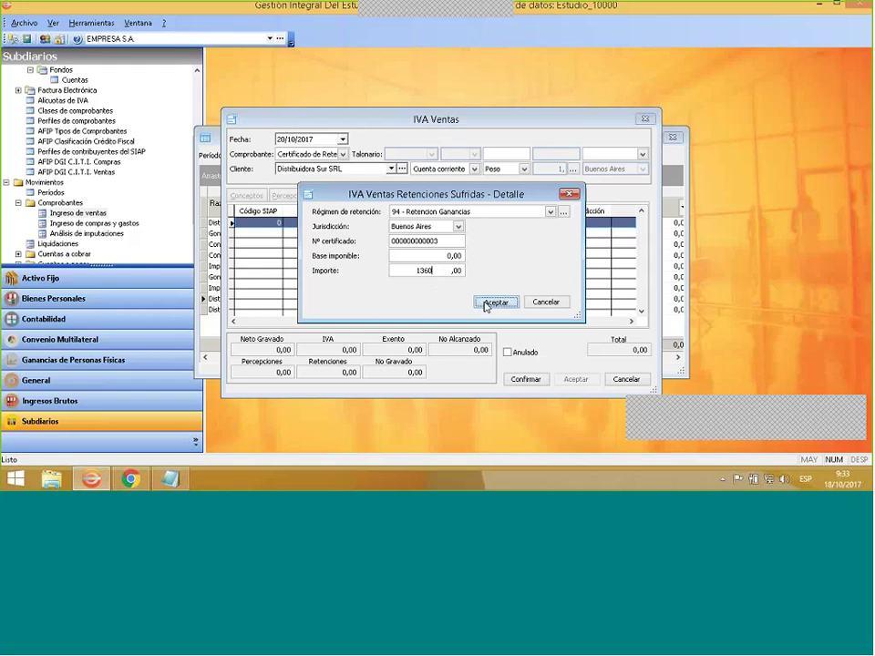
left_click(484, 304)
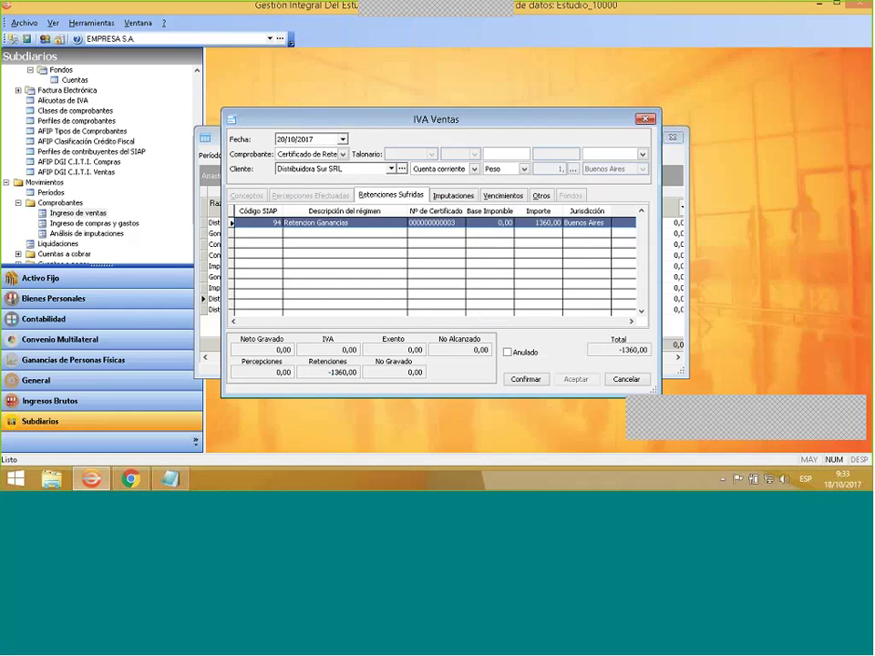
Number the Distribuidora Sur SRL Certificado de Retención 3, and confirm and save it.
left_click(537, 383)
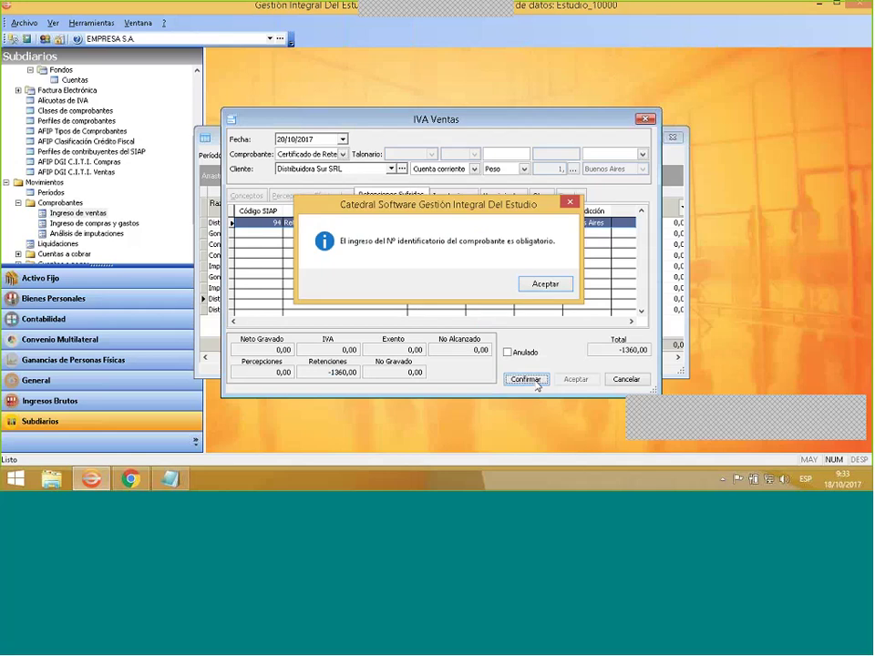
left_click(546, 286)
left_click(502, 155)
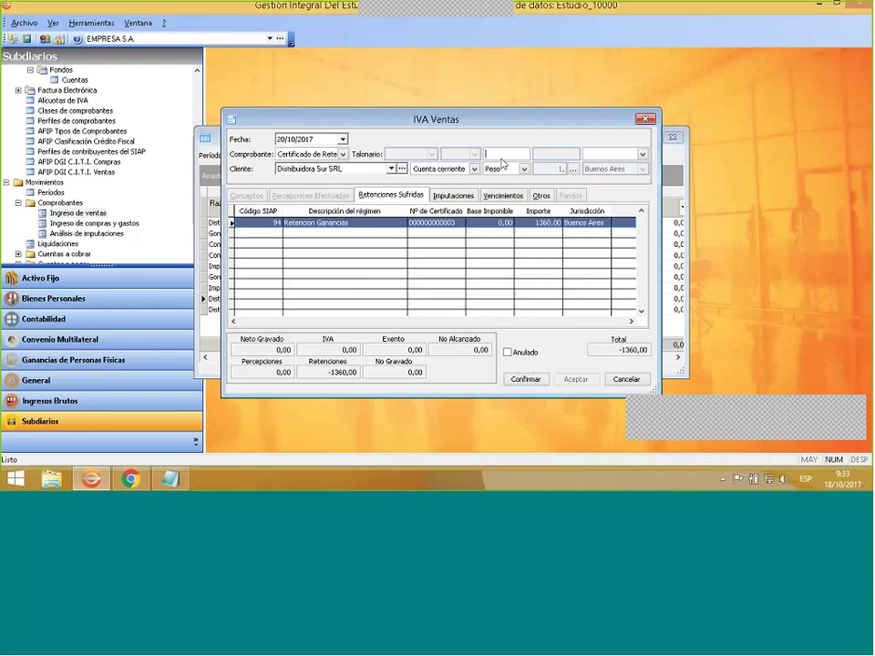
type("3")
left_click(544, 381)
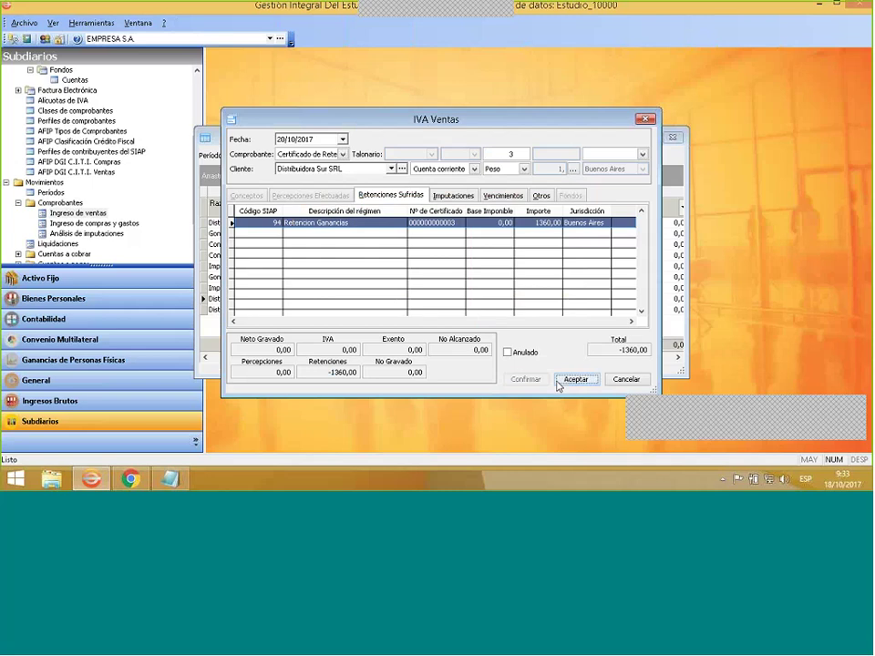
left_click(559, 383)
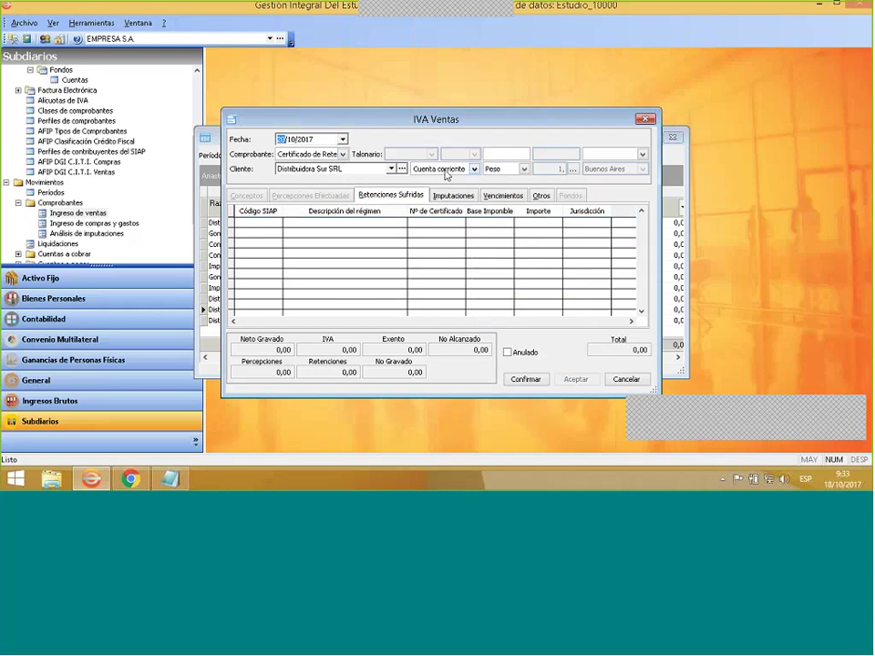
right_click(401, 235)
left_click(412, 237)
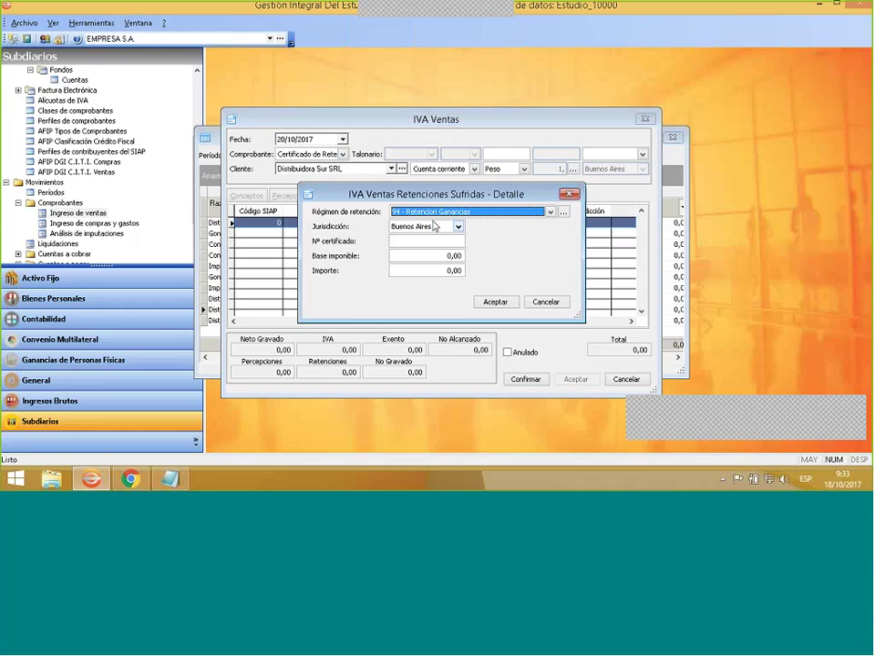
left_click(440, 214)
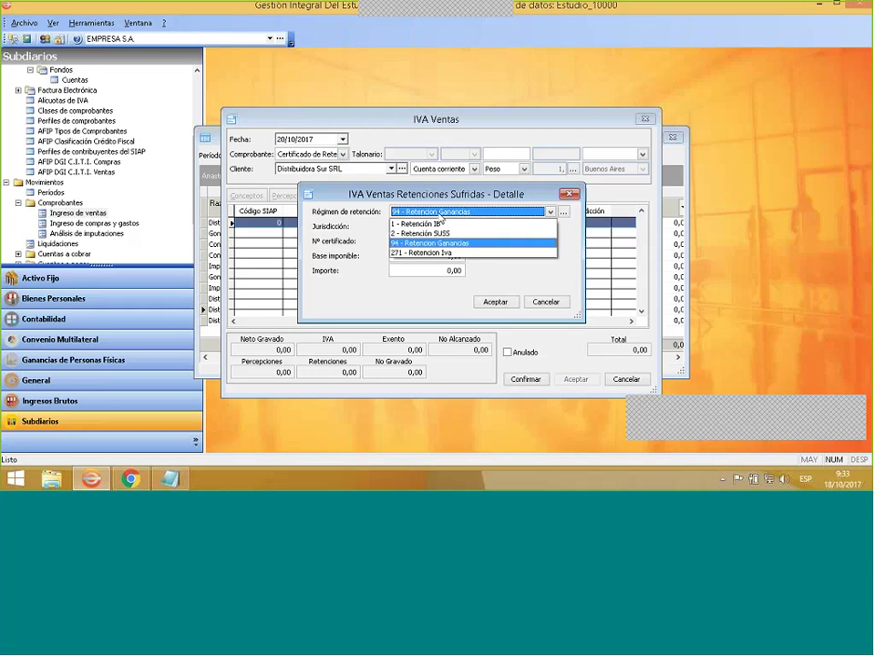
left_click(442, 224)
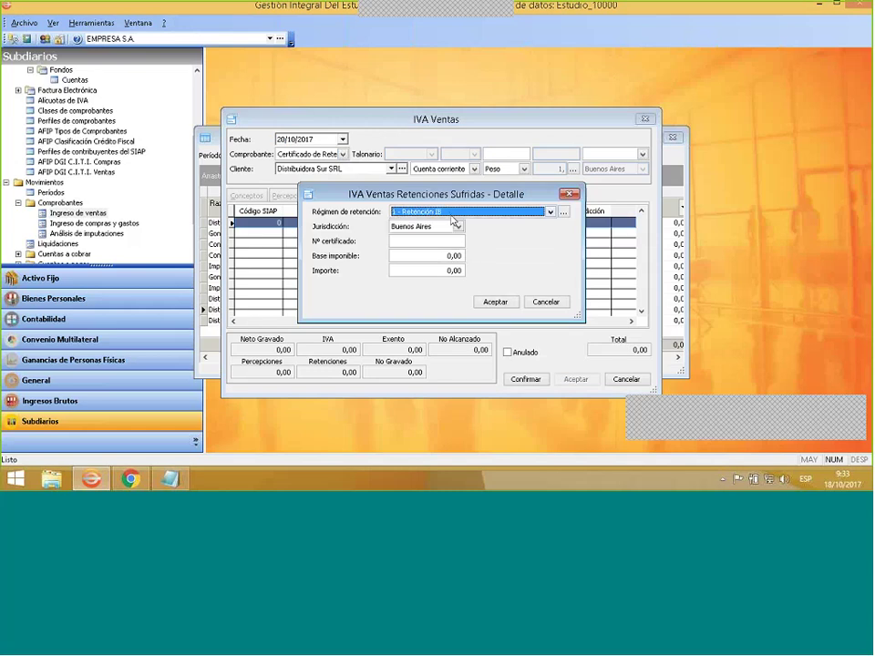
left_click(426, 240)
type("000")
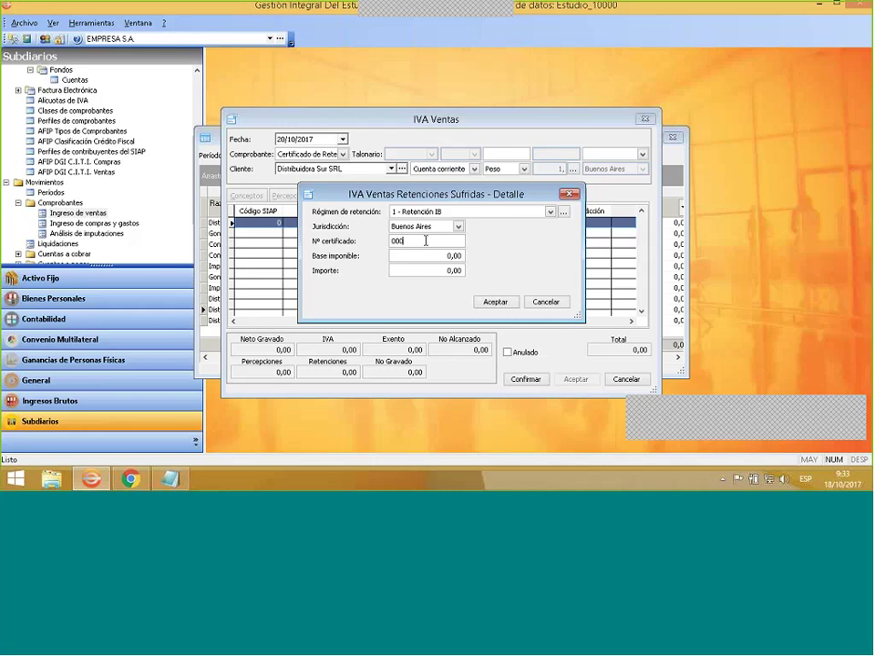
type("000000004")
left_click(436, 276)
type("3600")
left_click(491, 302)
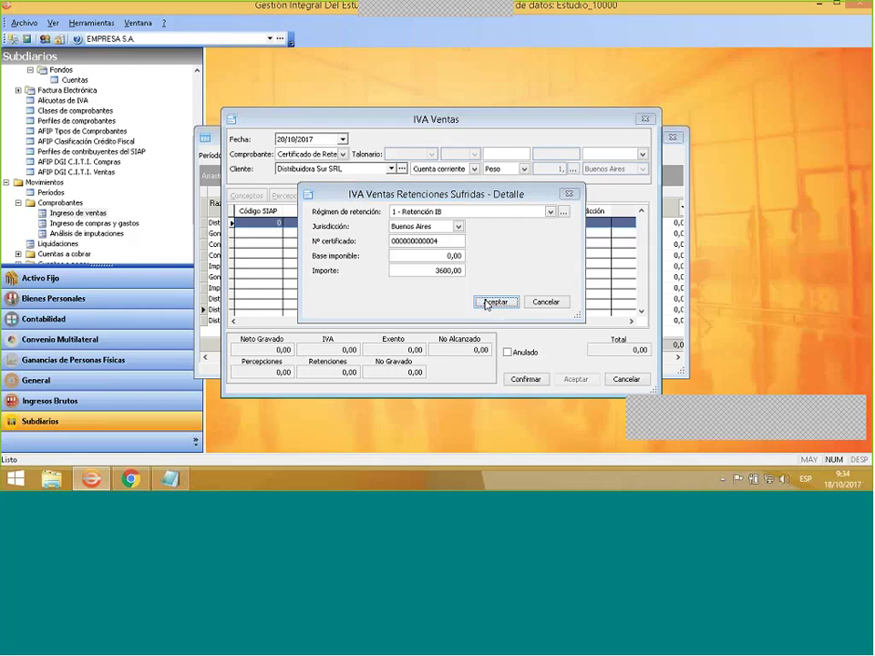
Number the Retención IB certificate 4, confirm and save it, and close the voucher entry form.
left_click(510, 156)
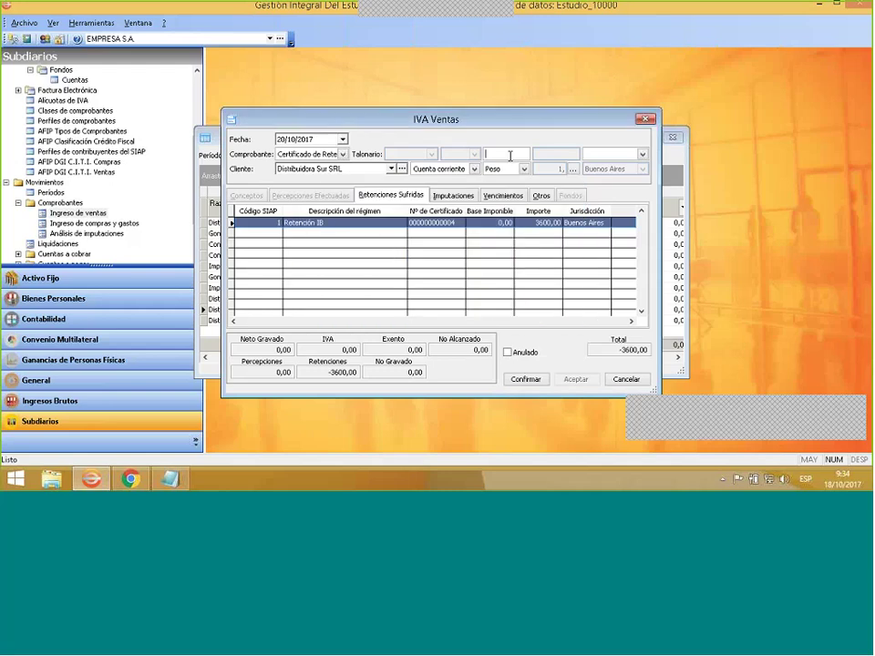
type("4")
left_click(544, 383)
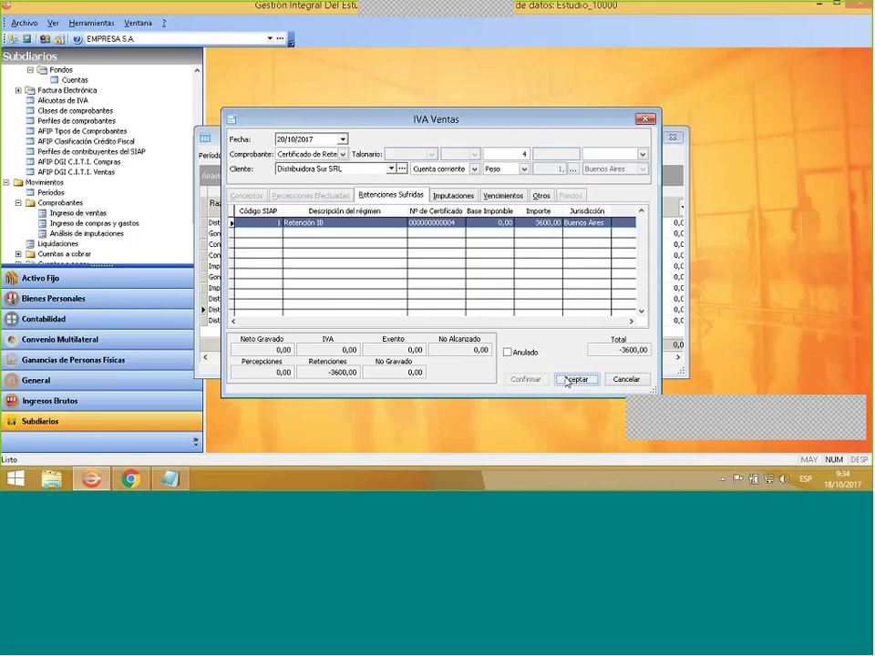
left_click(566, 381)
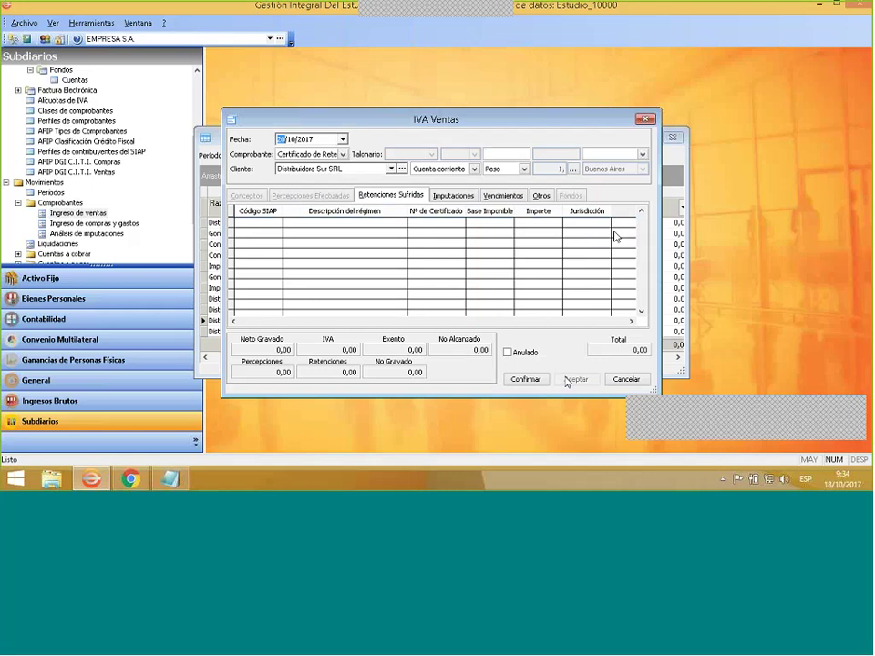
left_click(645, 120)
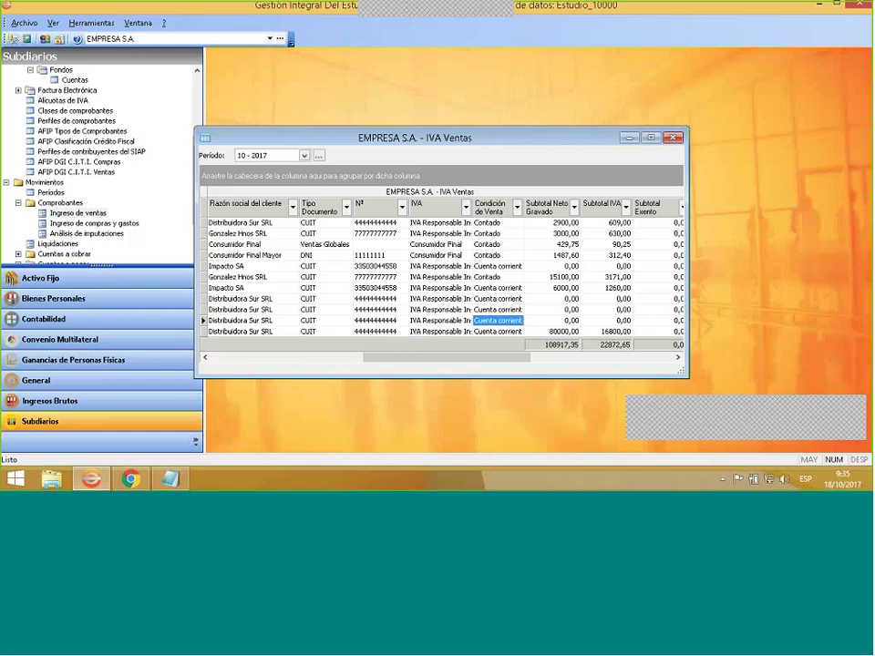
Create a new sales voucher dated 10/10/2017 as a Factura A for the client Le Estrella SA.
right_click(338, 287)
left_click(365, 102)
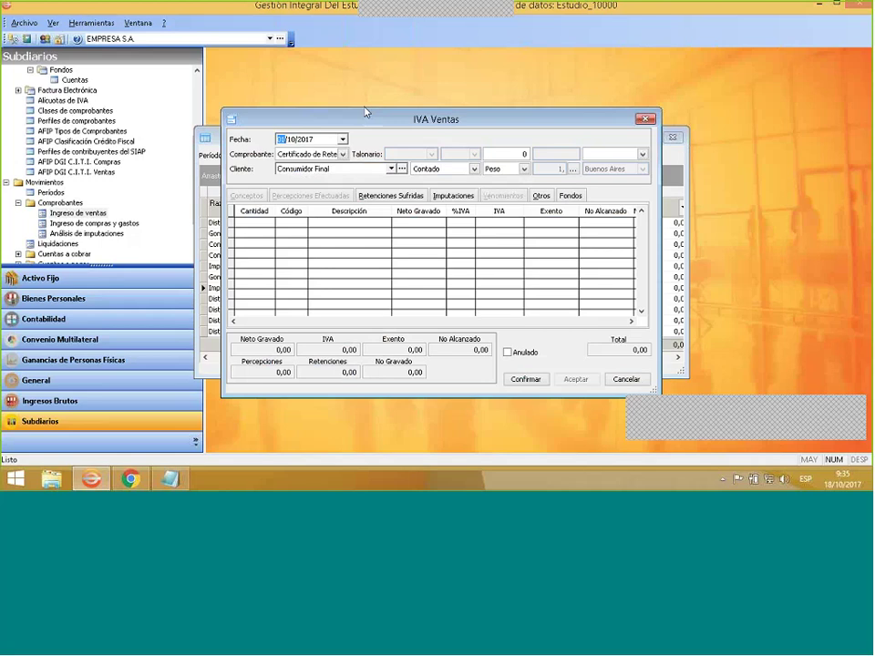
left_click(342, 155)
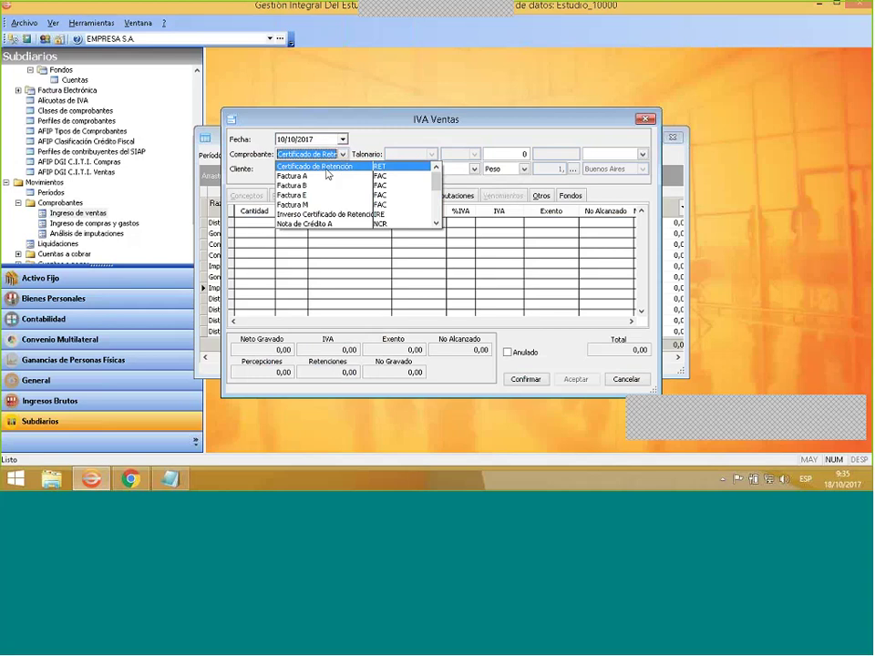
left_click(317, 177)
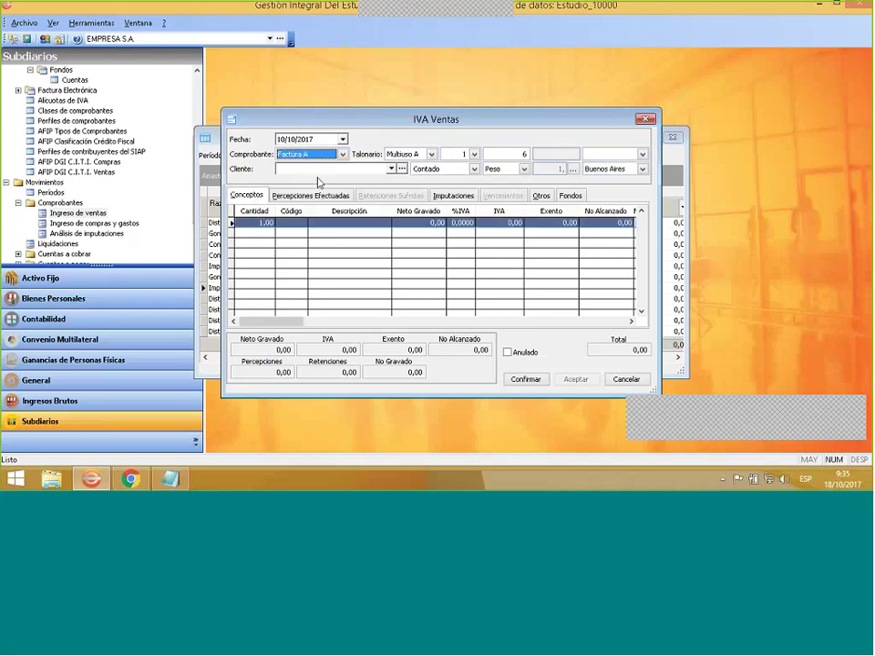
left_click(391, 169)
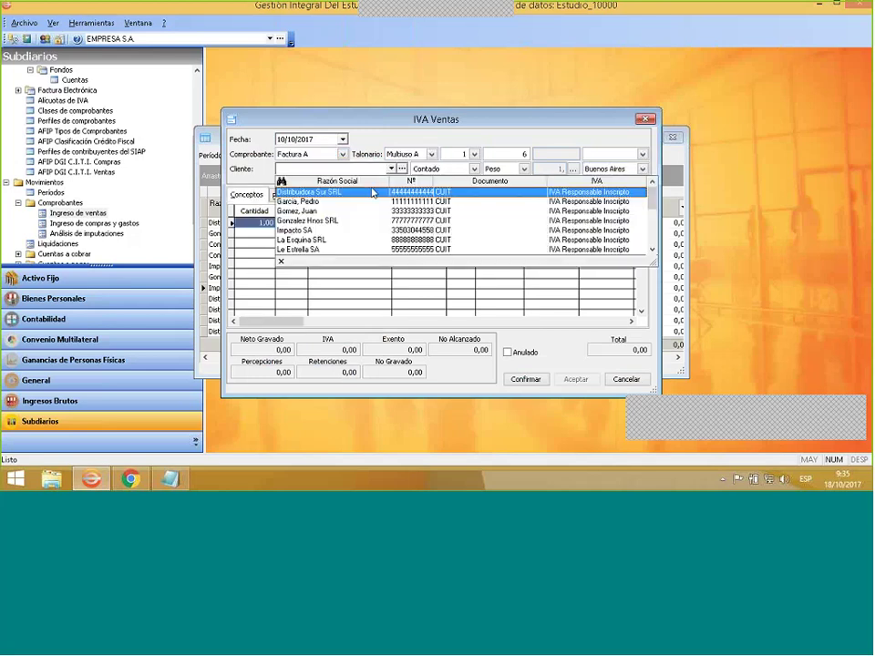
left_click(316, 250)
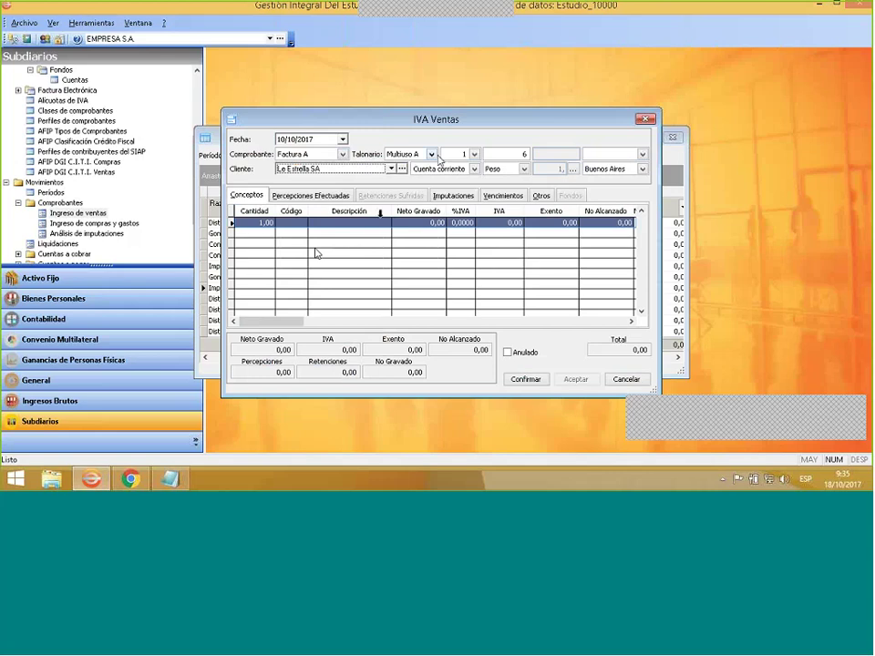
Add a Reparaciones concept with a Neto Gravado of 5000, and confirm and save the Le Estrella SA Factura A.
right_click(297, 237)
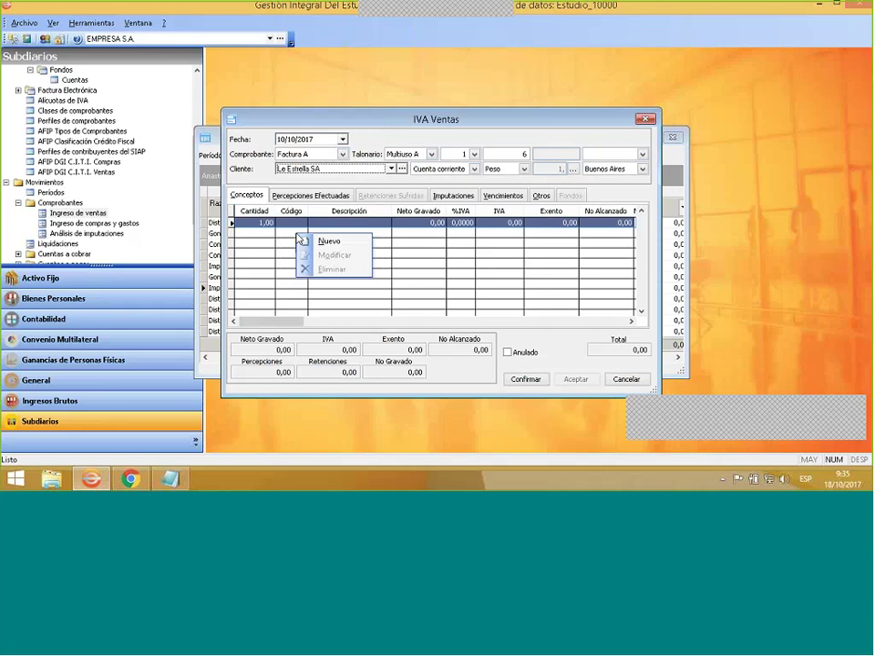
left_click(321, 240)
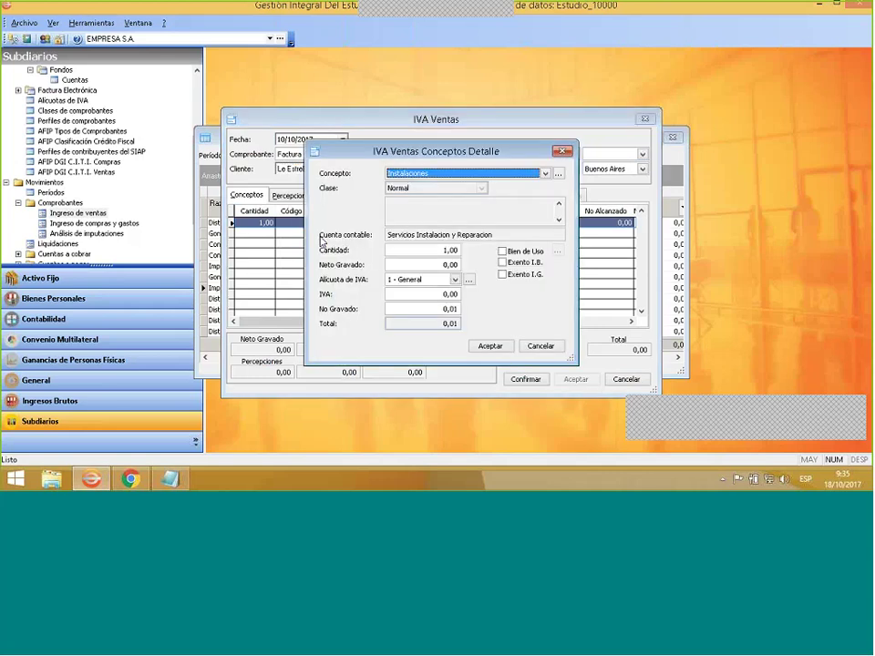
left_click(431, 174)
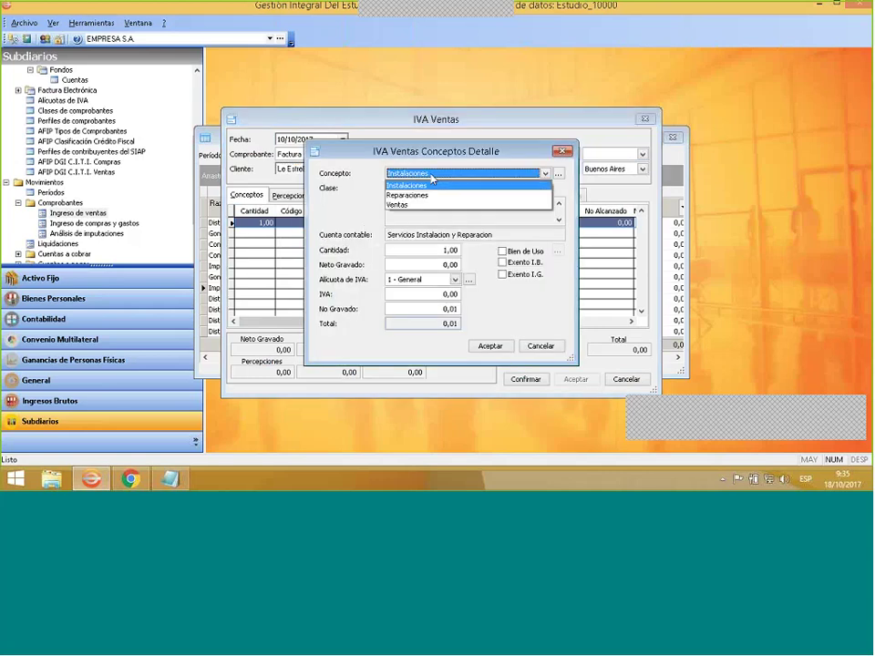
left_click(435, 195)
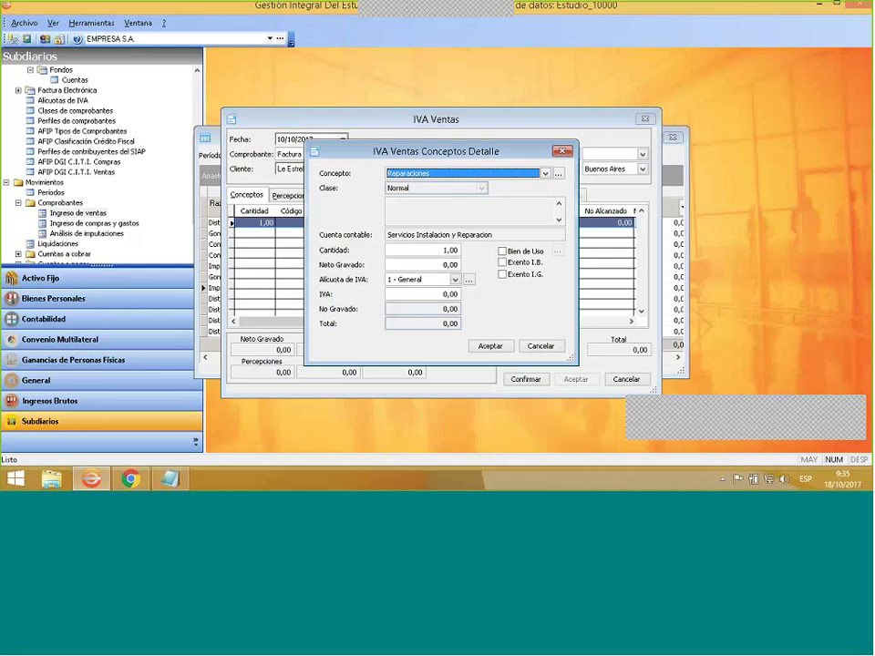
left_click(428, 249)
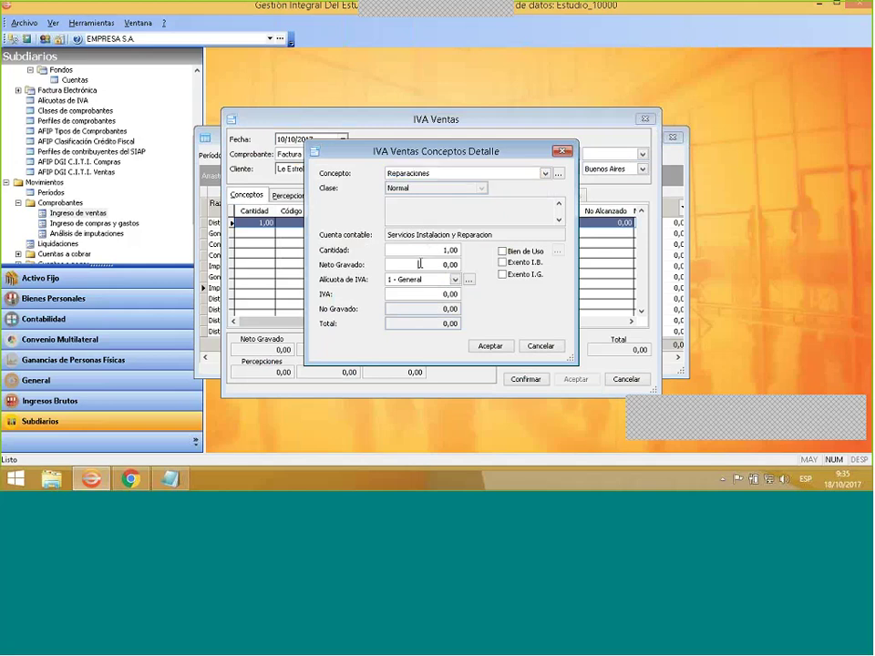
left_click(418, 264)
type("5000")
key("Tab")
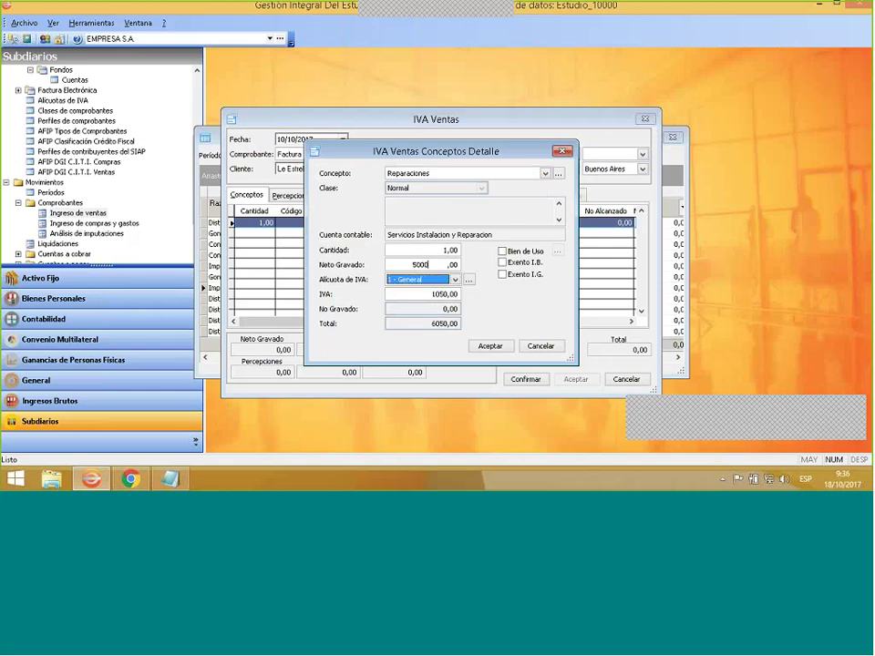
left_click(486, 347)
left_click(487, 347)
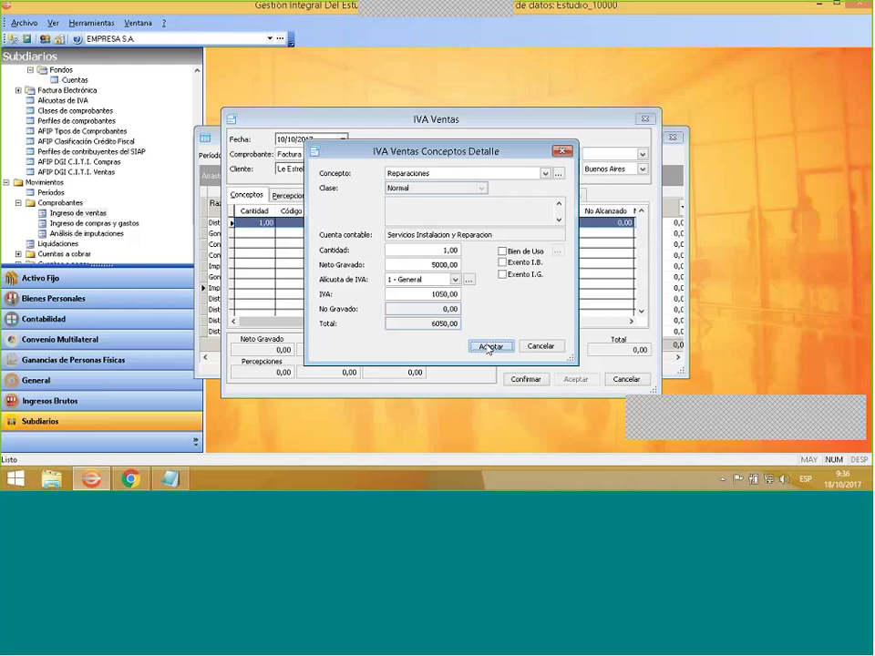
left_click(490, 346)
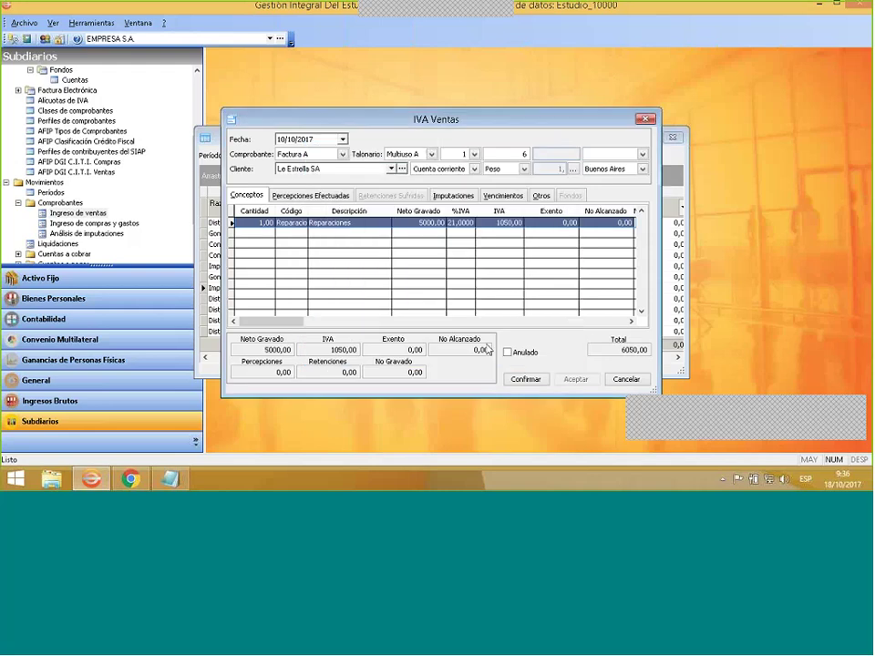
left_click(541, 377)
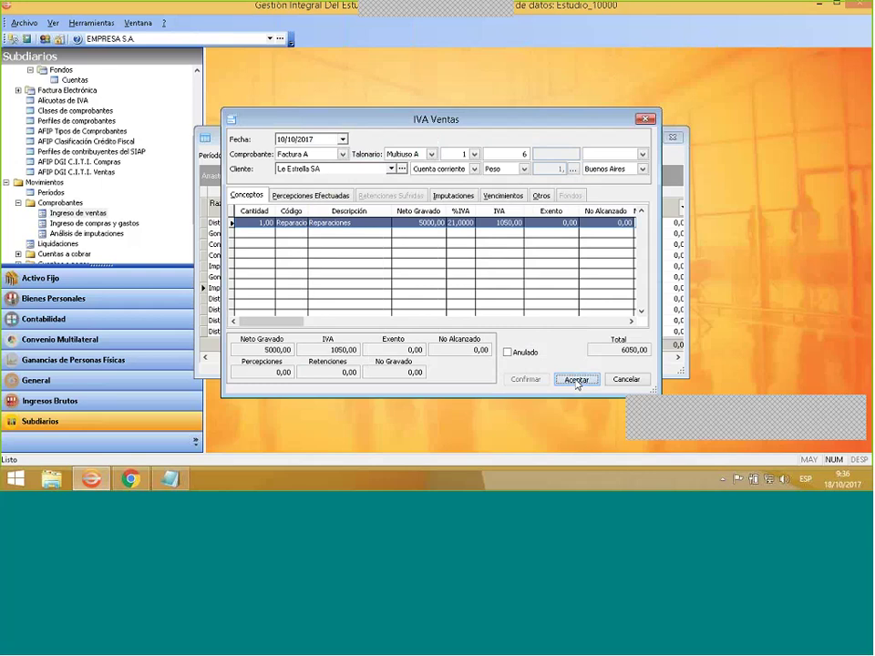
left_click(576, 381)
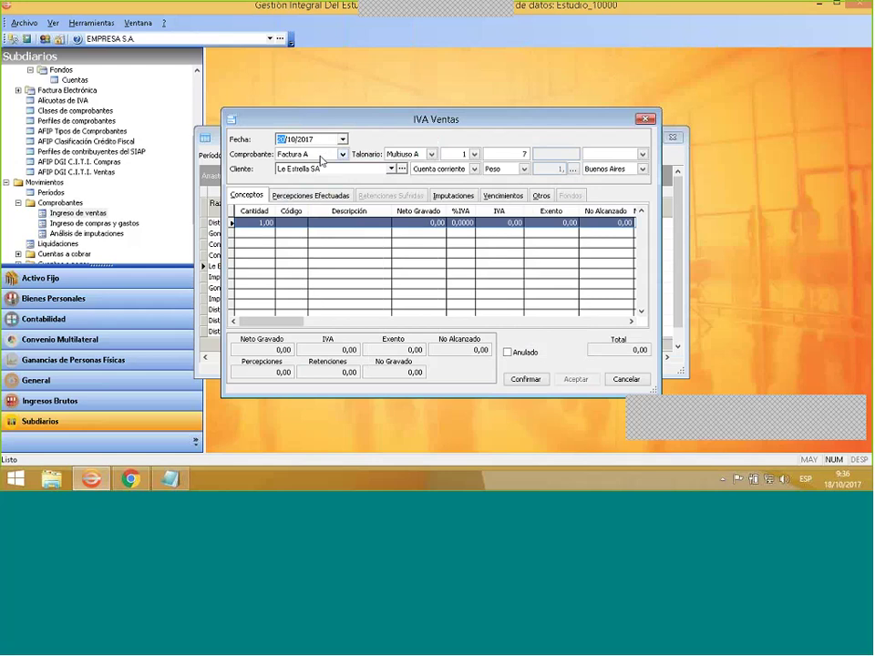
Set the Factura A's client to Sur SA and start a new concept line using the Ventas concept.
left_click(391, 169)
left_click(288, 249)
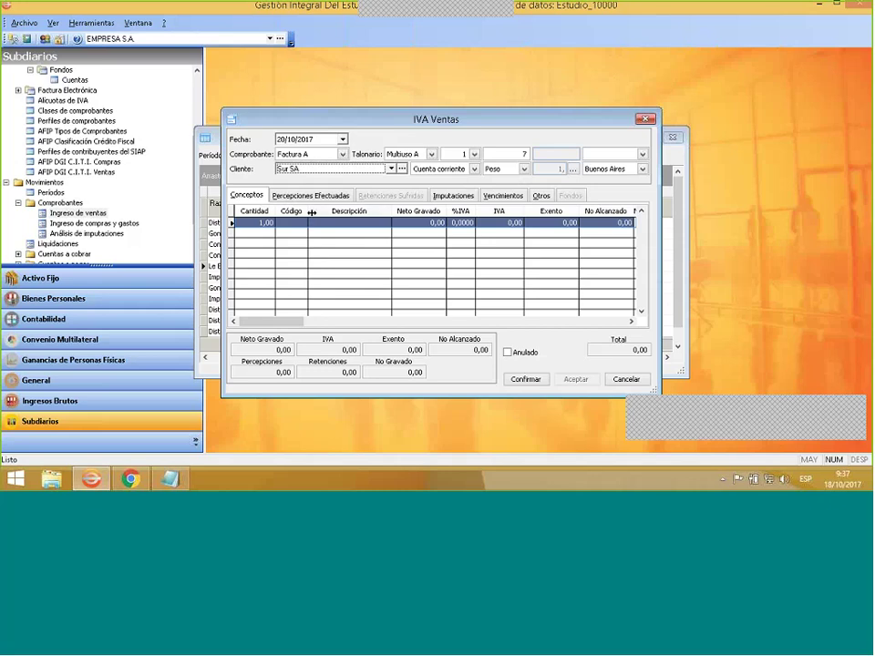
right_click(306, 236)
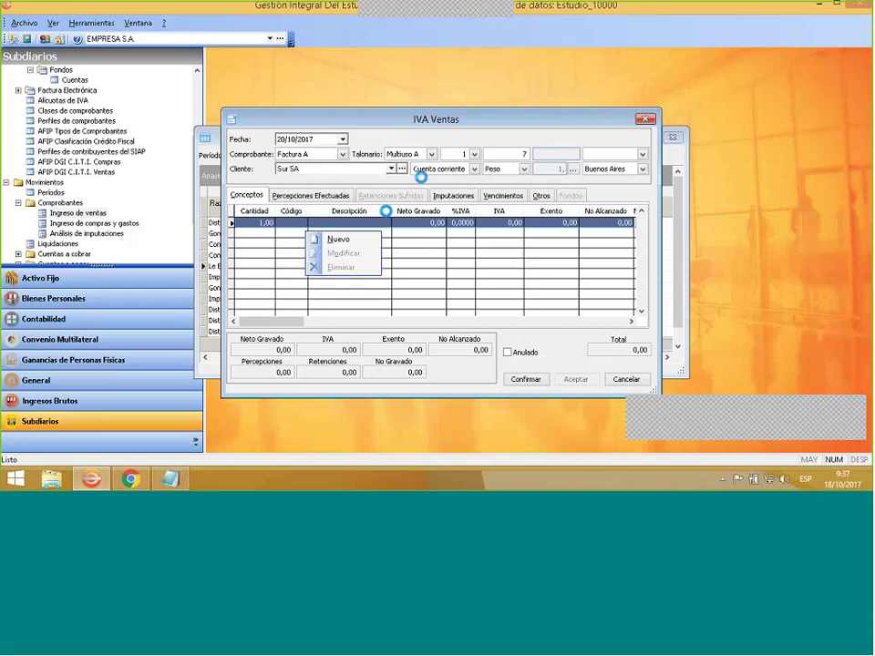
left_click(339, 239)
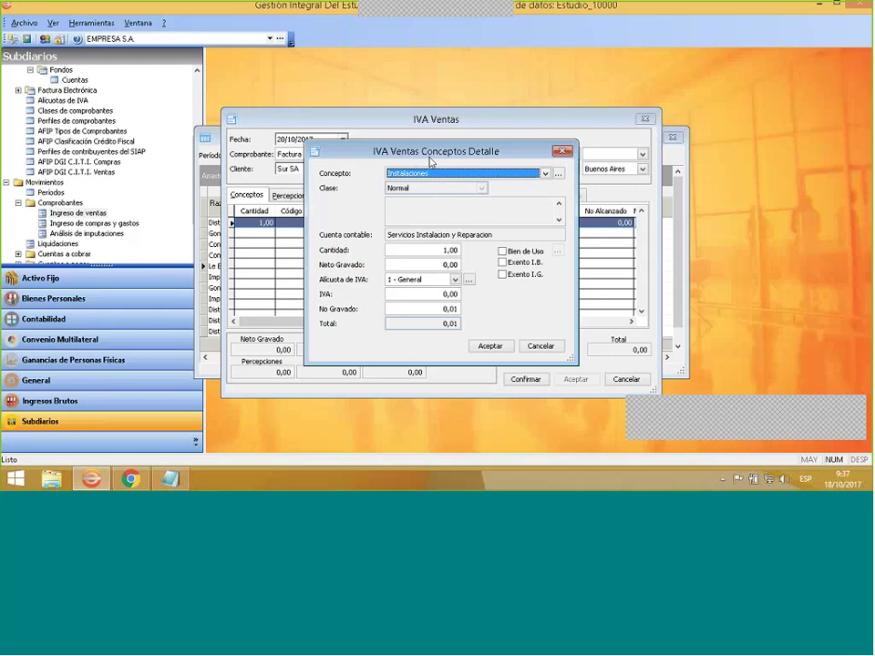
left_click(433, 173)
left_click(431, 204)
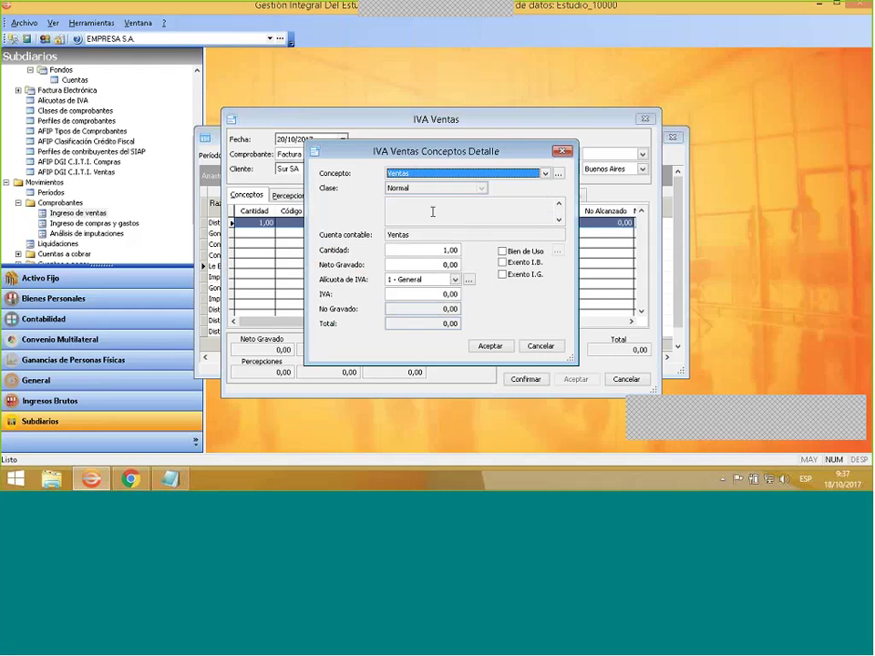
Set the Ventas concept's Neto Gravado to 30000, accept it, and confirm and save the Sur SA Factura A.
left_click(415, 265)
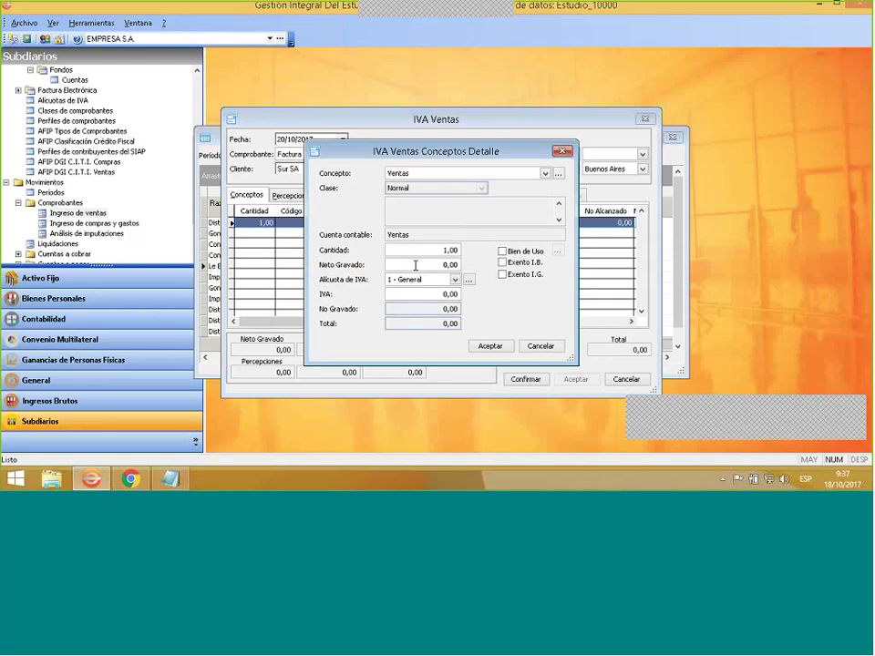
type("30000")
key("Tab")
left_click(492, 347)
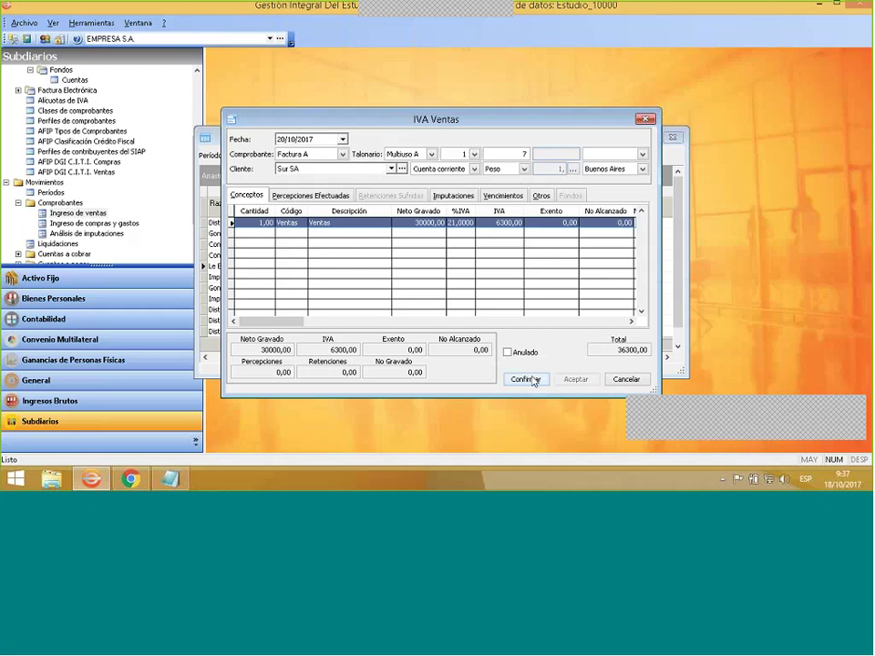
left_click(534, 381)
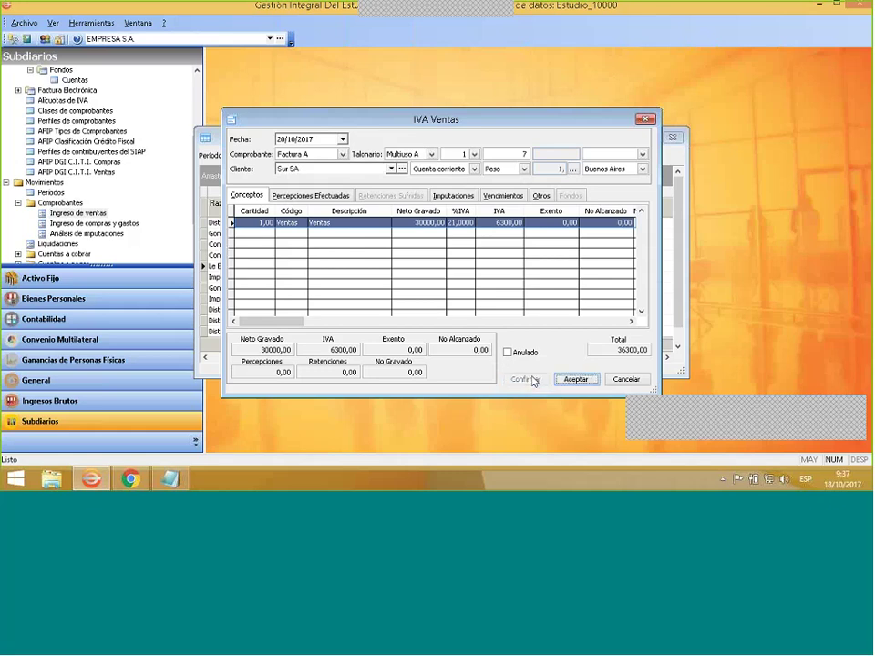
left_click(576, 379)
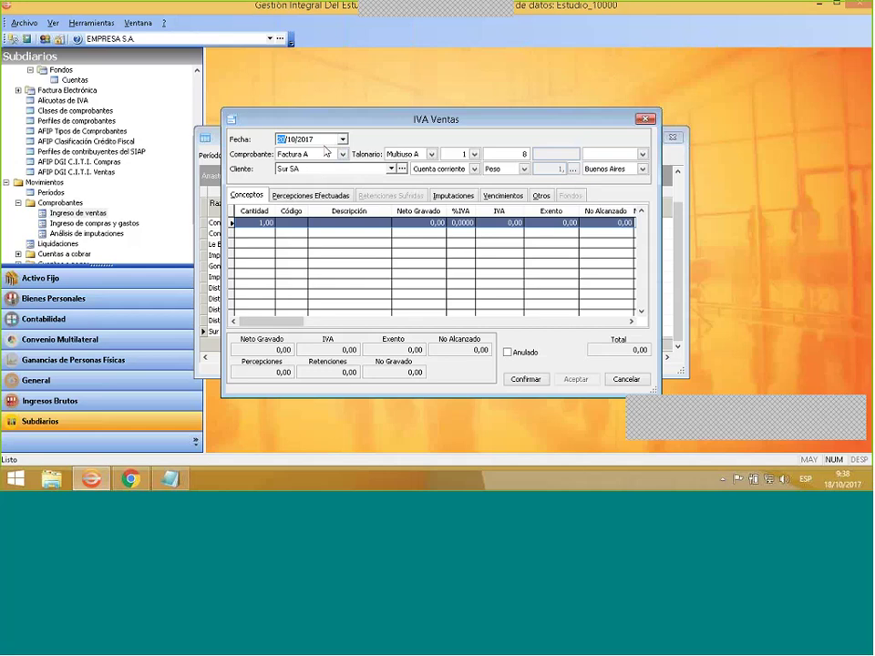
Date the new Factura A 15/10/2017 and choose Maipu SRL as its client.
type("18")
left_click(325, 169)
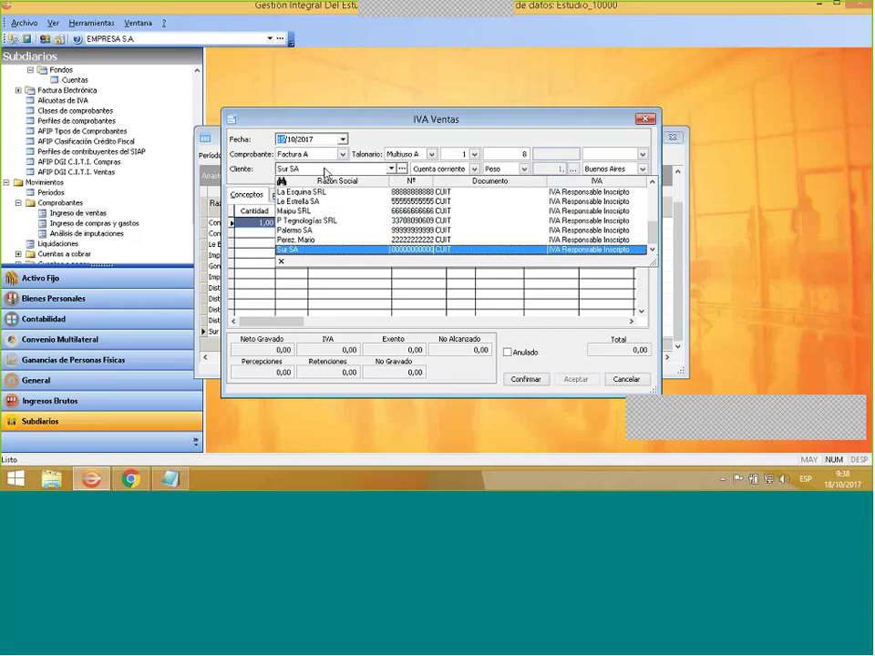
left_click(319, 212)
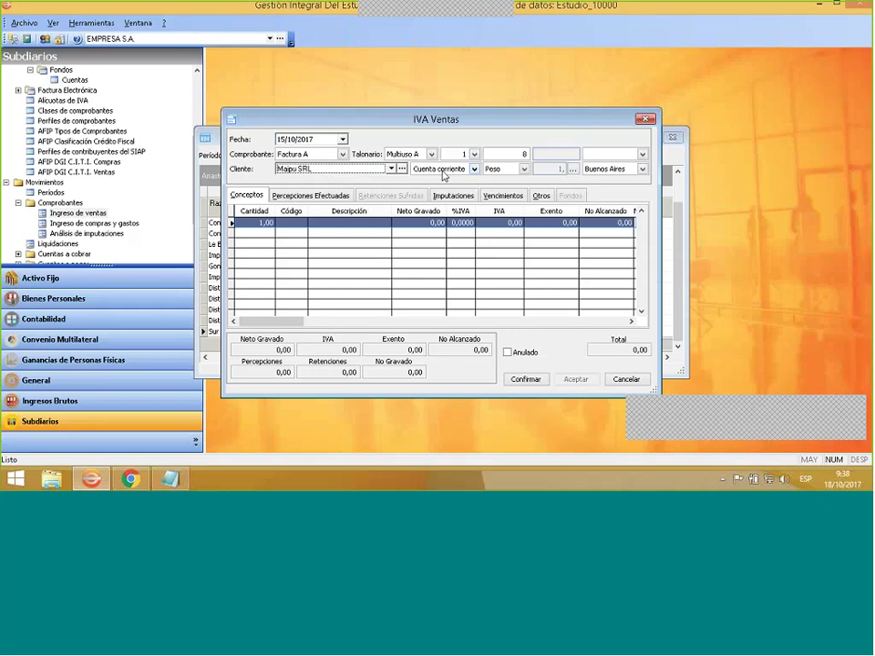
Add a Ventas concept to the Maipu SRL voucher with a Neto Gravado of 10000.
right_click(298, 226)
left_click(311, 230)
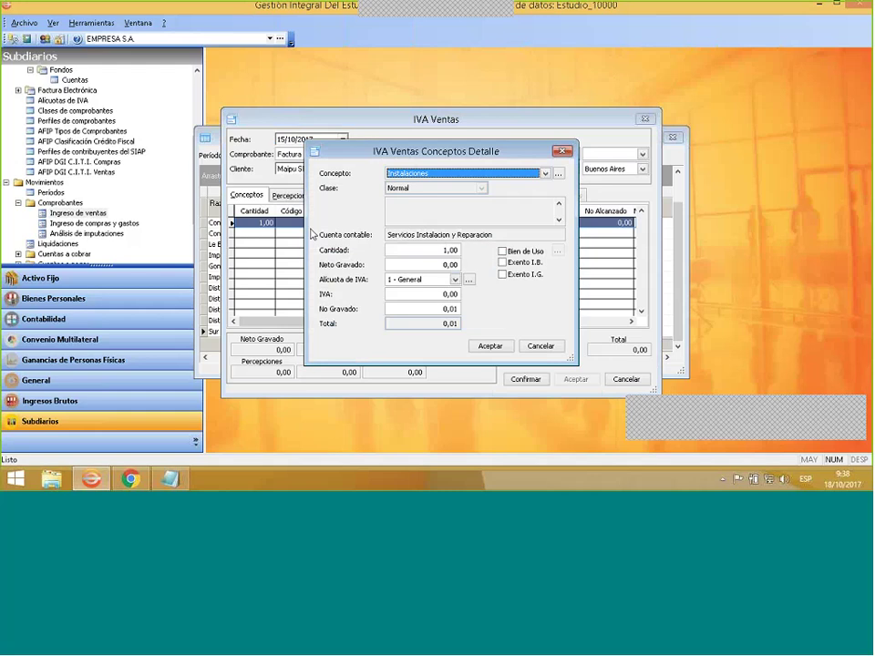
left_click(428, 173)
left_click(409, 203)
left_click(417, 264)
type("1000")
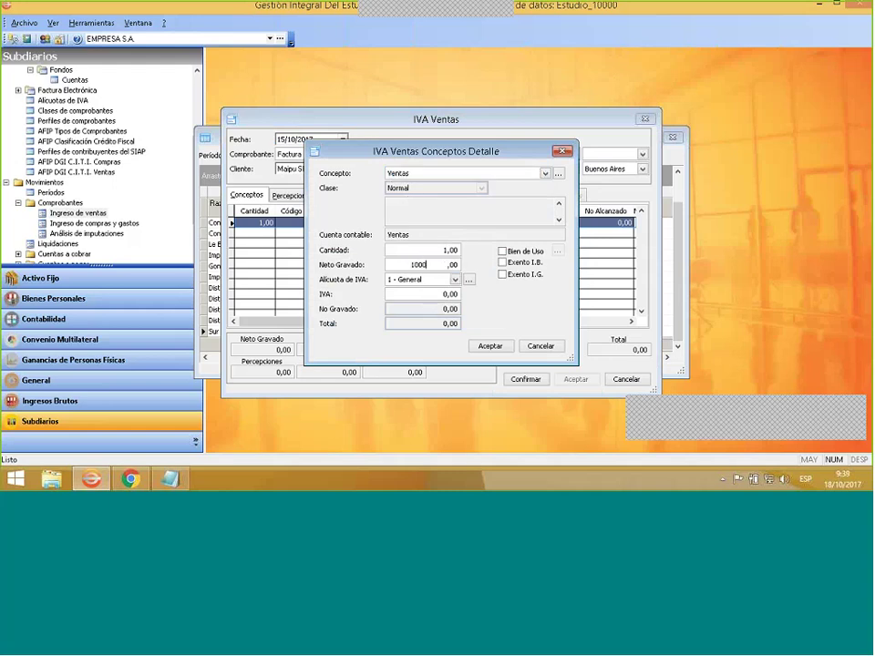
type("0")
key("Tab")
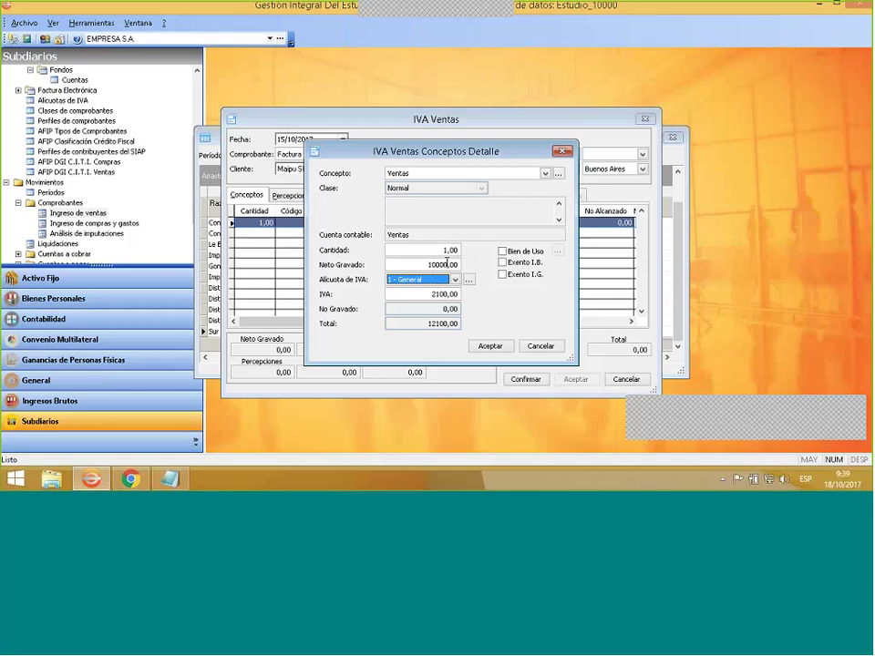
Try a Neto Gravado of 1000 for the Ventas concept.
left_click(460, 278)
left_click(446, 264)
key("BackSpace")
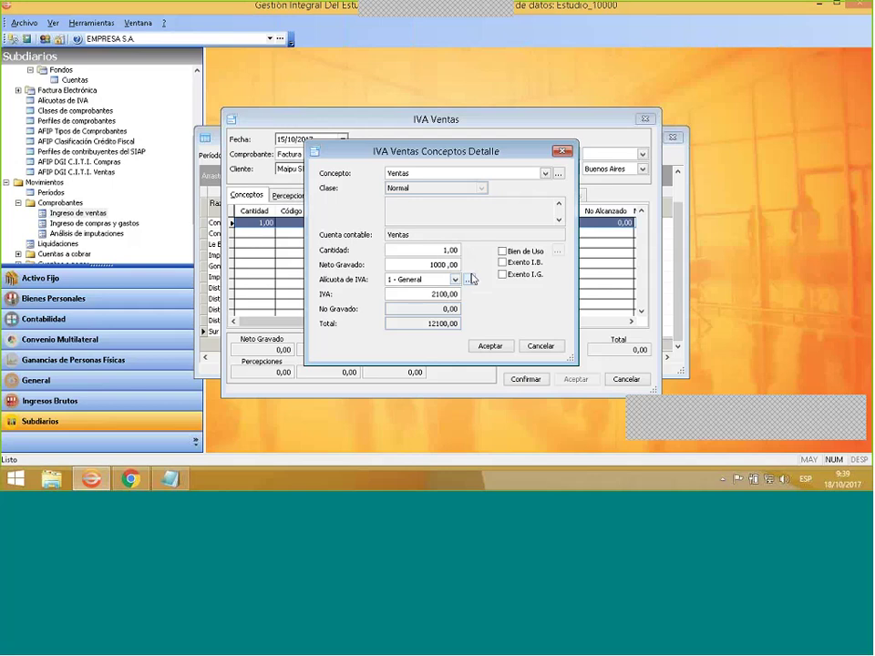
key("Tab")
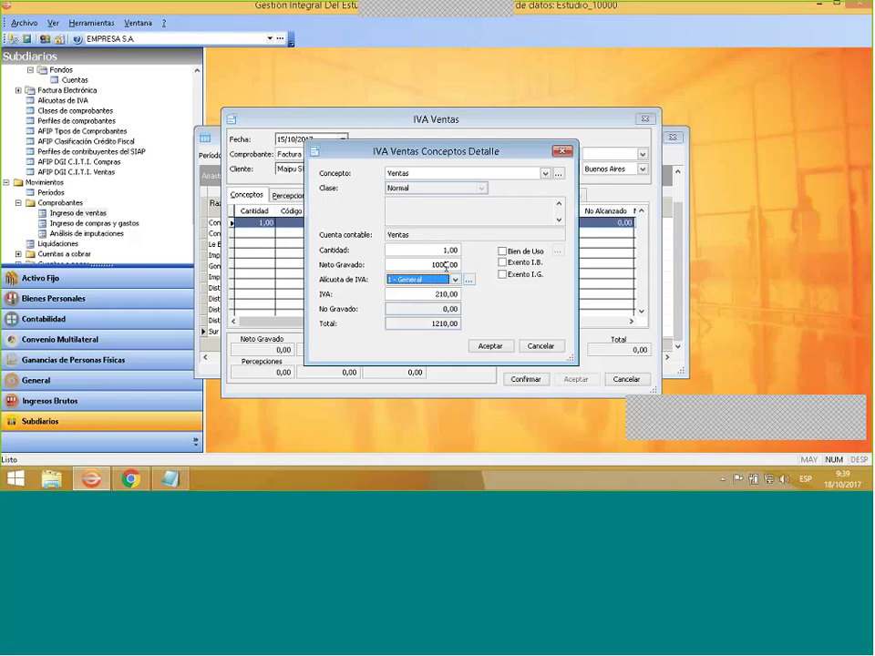
left_click(445, 265)
key("Tab")
Set the Ventas concept's Neto Gravado back to 10000 and accept the concept.
left_click(441, 265)
key("BackSpace")
type("10")
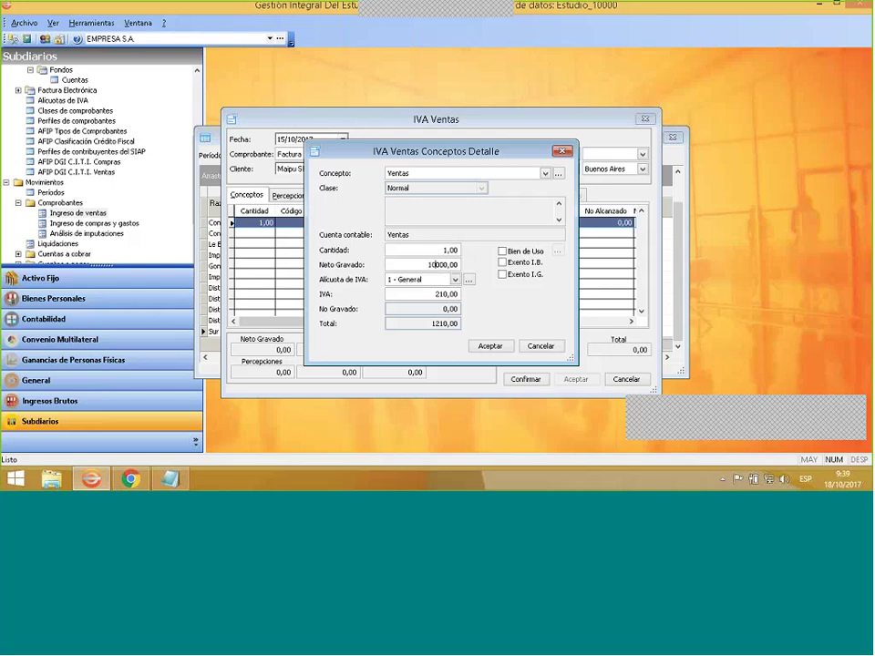
key("Tab")
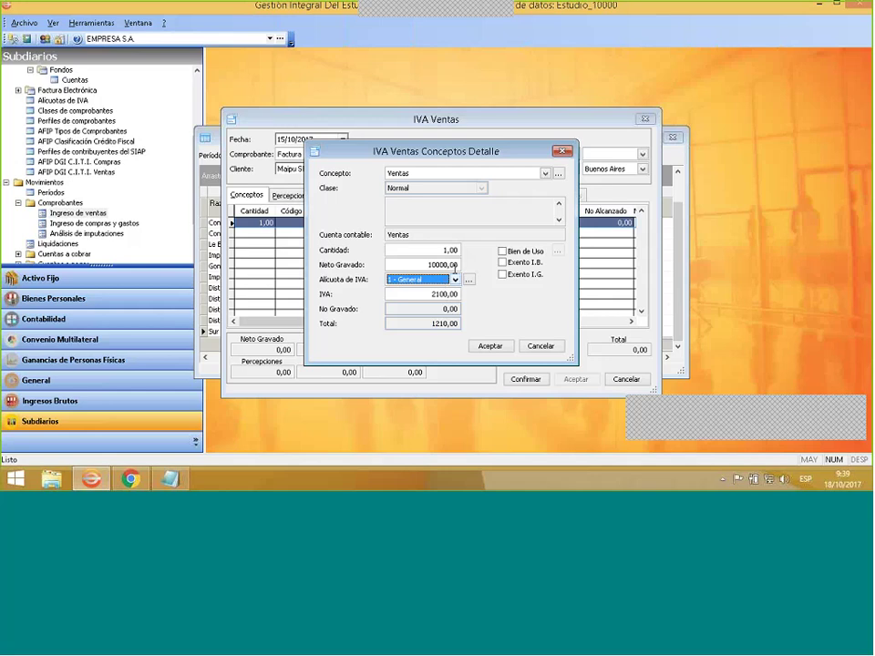
key("Tab")
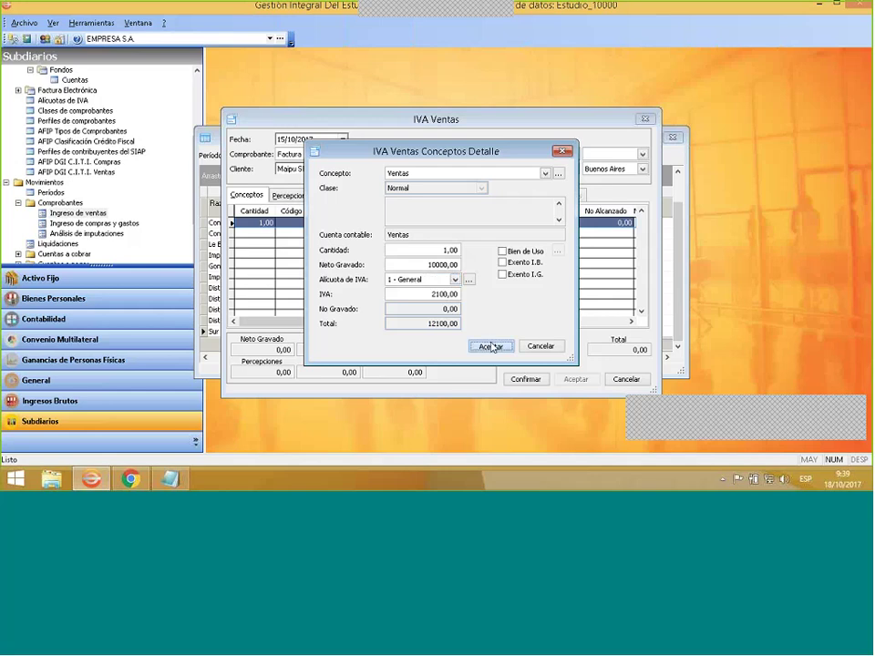
left_click(489, 344)
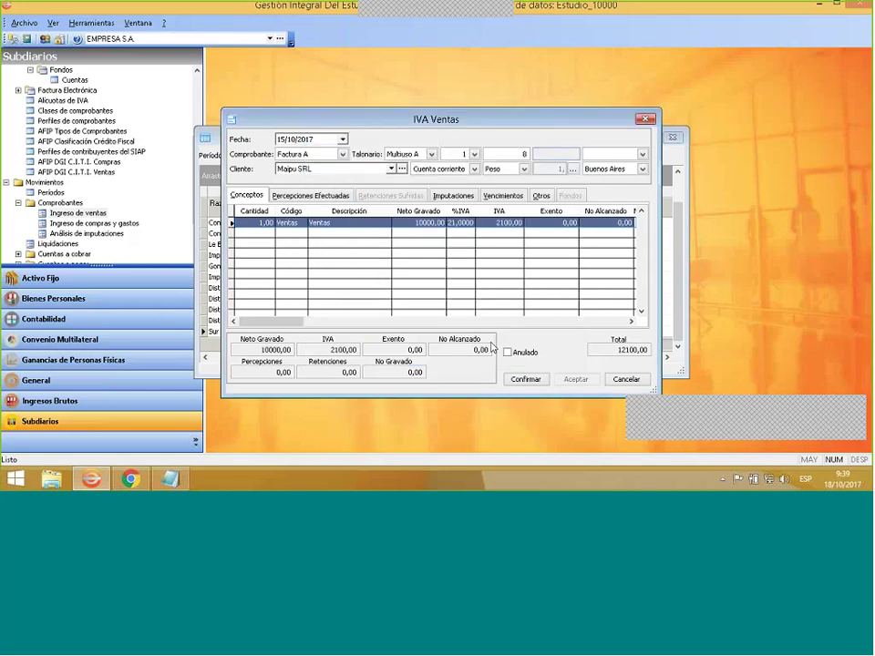
Add a second concept, Reparaciones, with a Neto Gravado of 6500 to the Maipu SRL voucher and accept it.
right_click(335, 238)
left_click(339, 249)
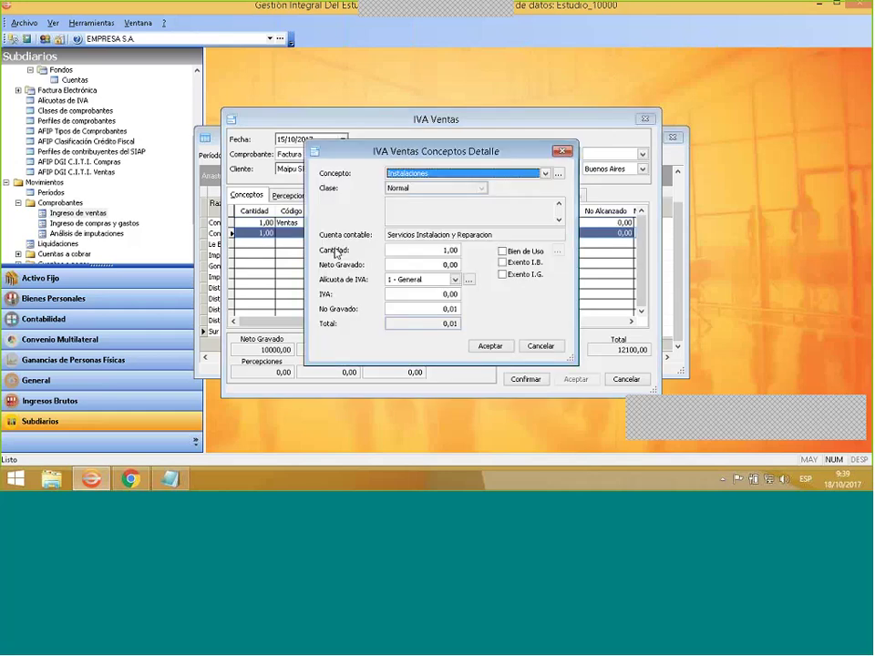
scroll(422, 180, "down", 1)
left_click(421, 263)
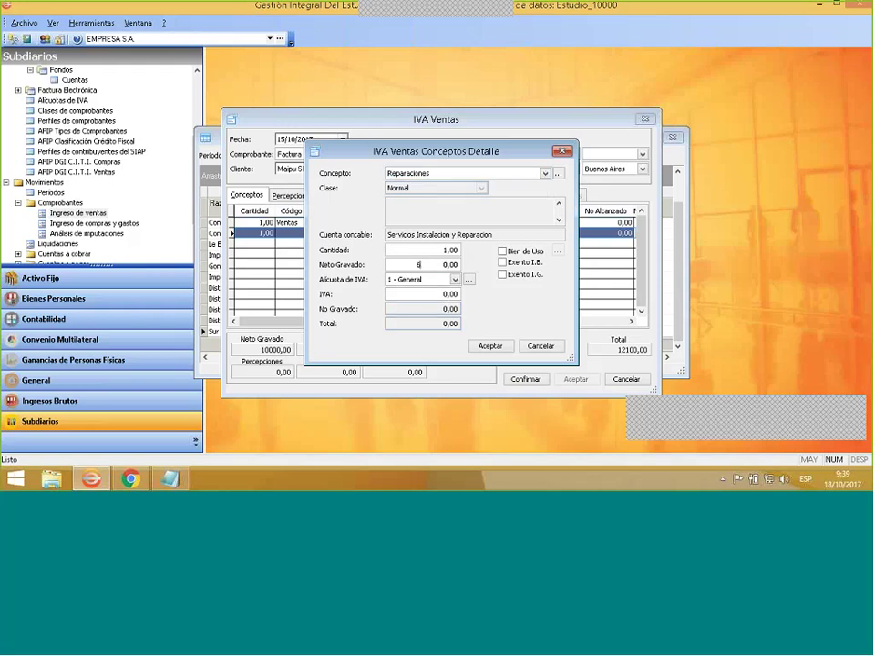
type("6500")
key("Tab")
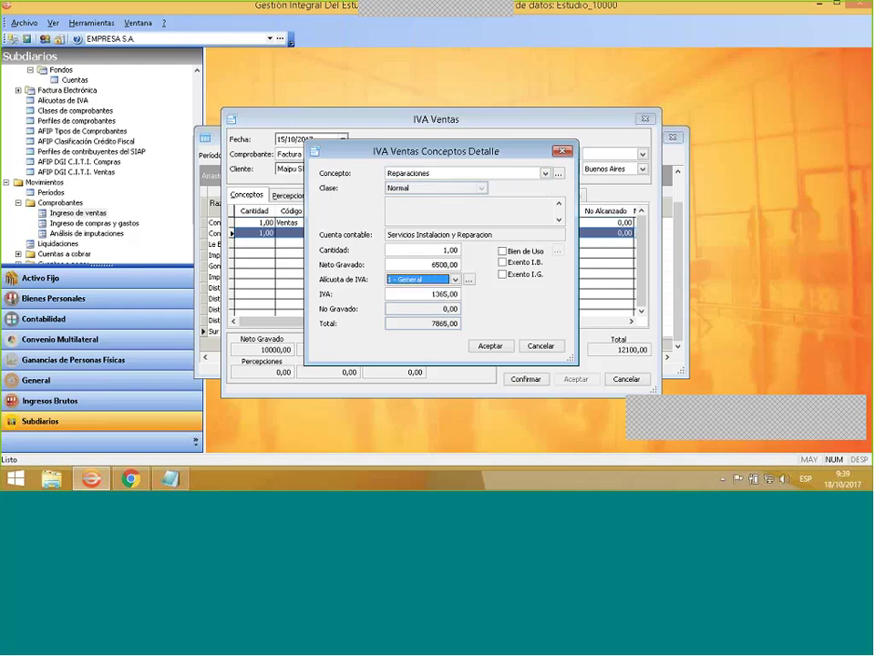
left_click(501, 346)
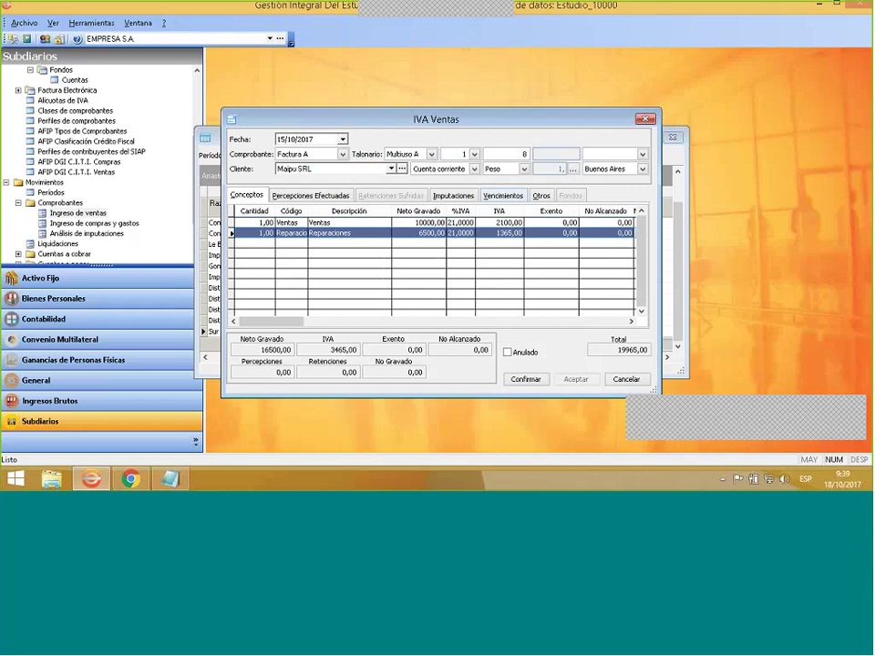
Confirm and save the Maipu SRL Factura A, and close the voucher entry form.
left_click(526, 380)
left_click(573, 380)
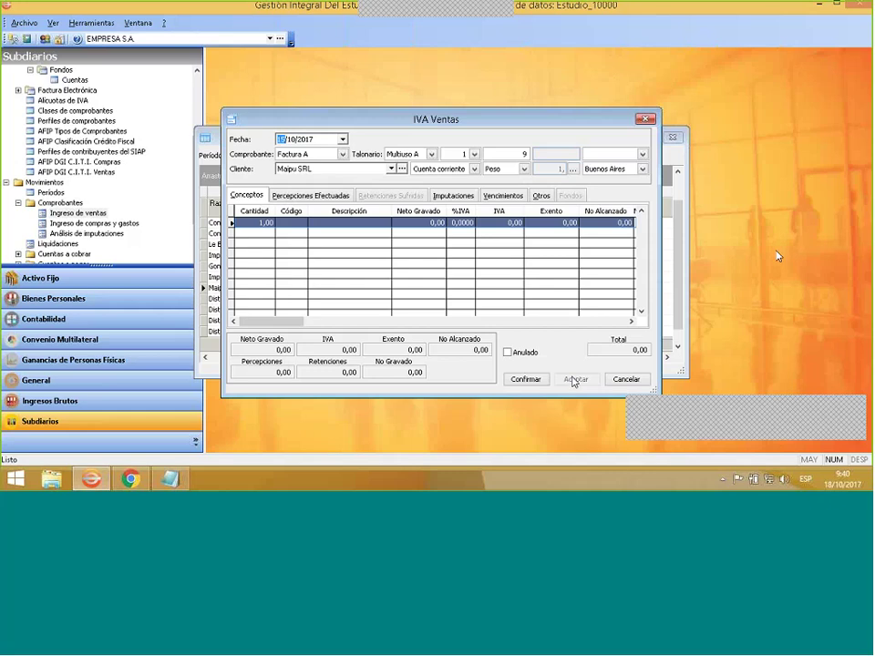
left_click(644, 121)
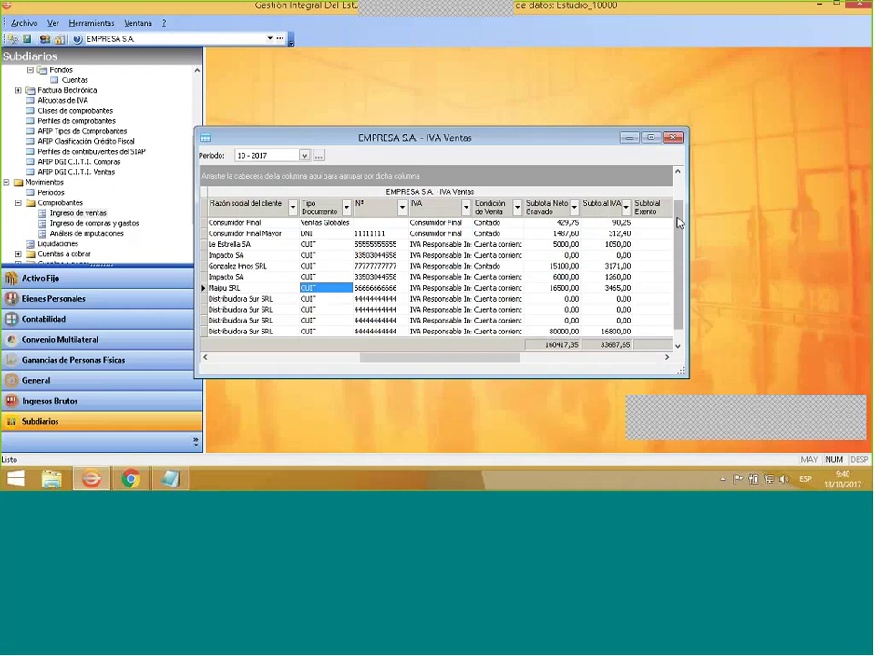
Check the Impacto SA entries in the sales list and create a new voucher dated 25/10/2017, placed beside the list.
mouse_move(677, 218)
left_mouse_down()
mouse_move(682, 244)
mouse_move(677, 216)
left_mouse_up()
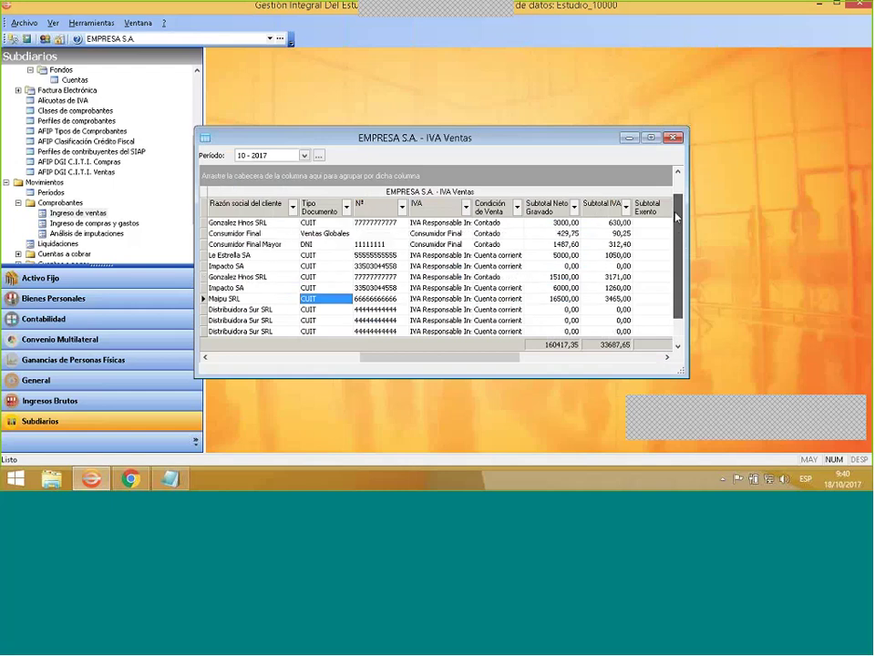
left_click(292, 266)
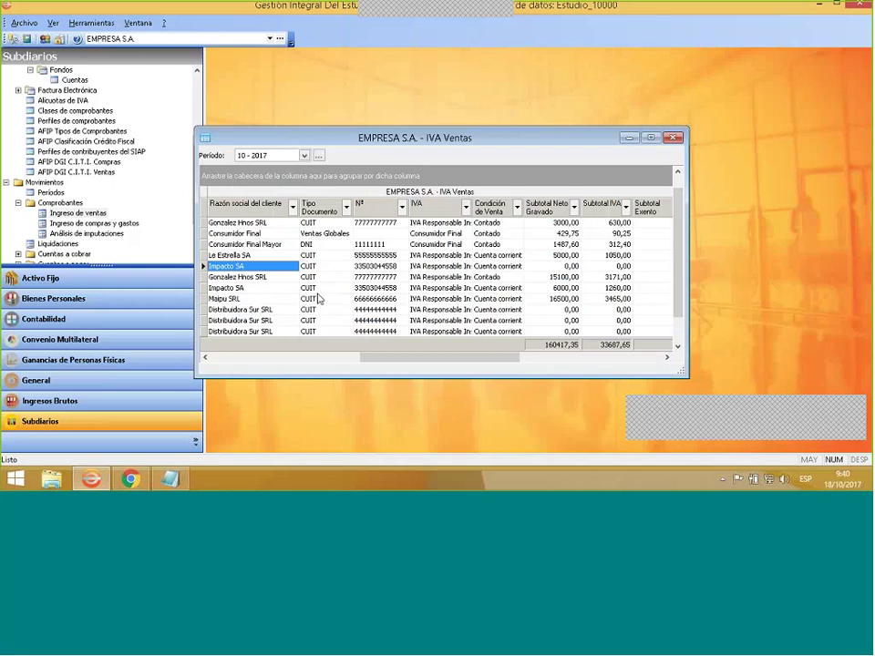
left_click(384, 289)
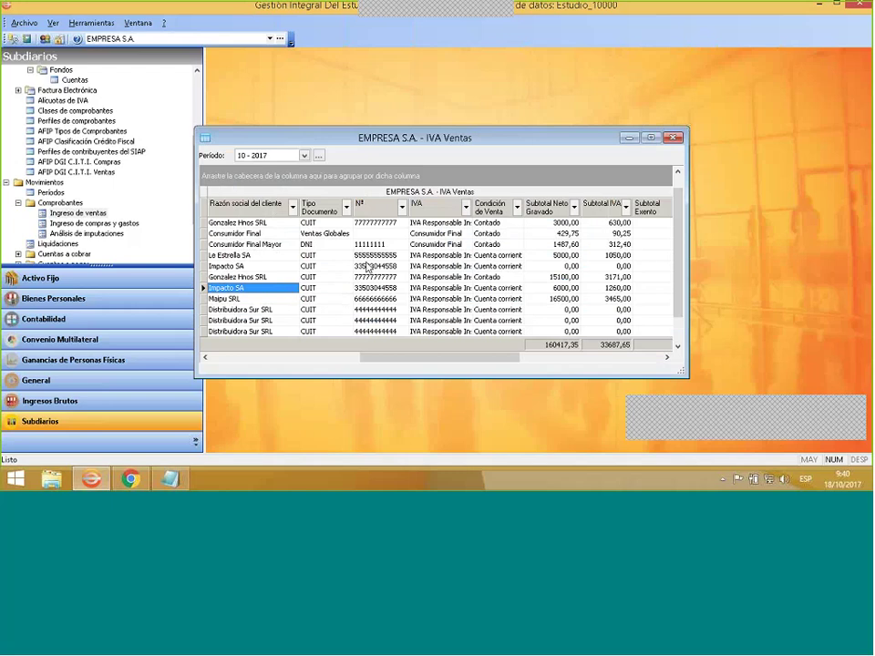
right_click(345, 286)
left_click(364, 109)
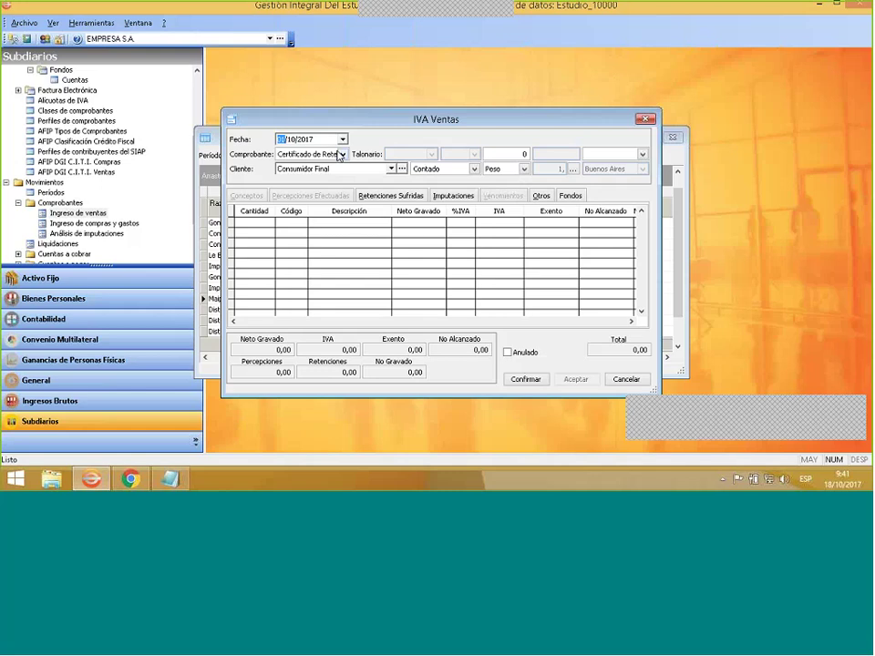
left_click_drag(392, 128, 535, 130)
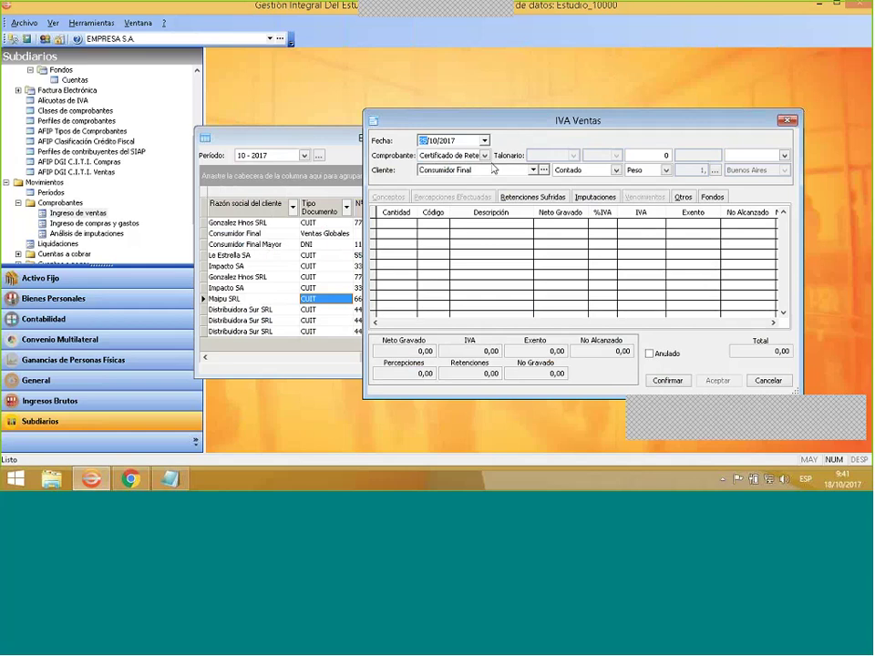
type("25")
key("Tab")
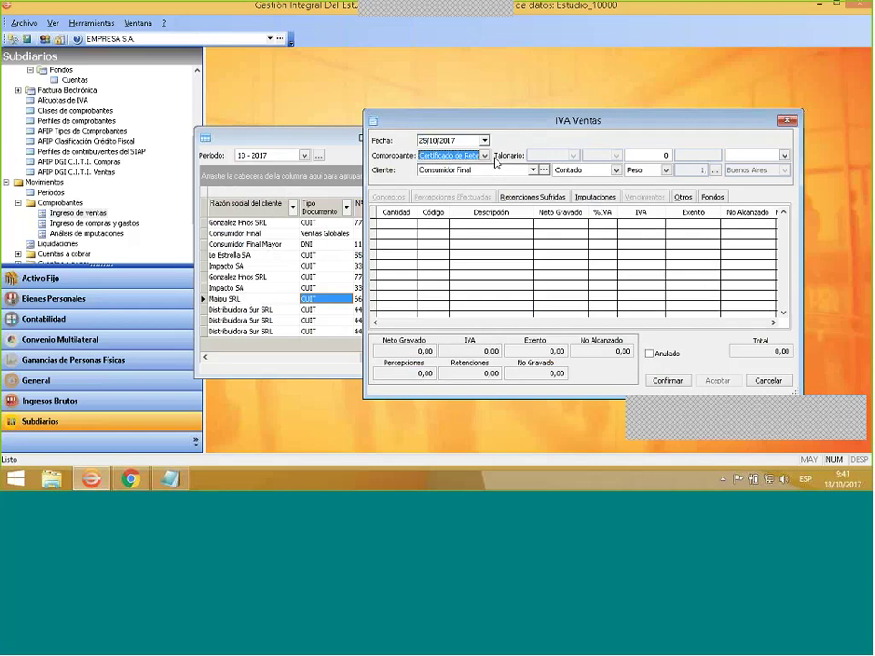
Set the new voucher's type to Nota de Crédito A and its client to Impacto SA.
left_click(484, 156)
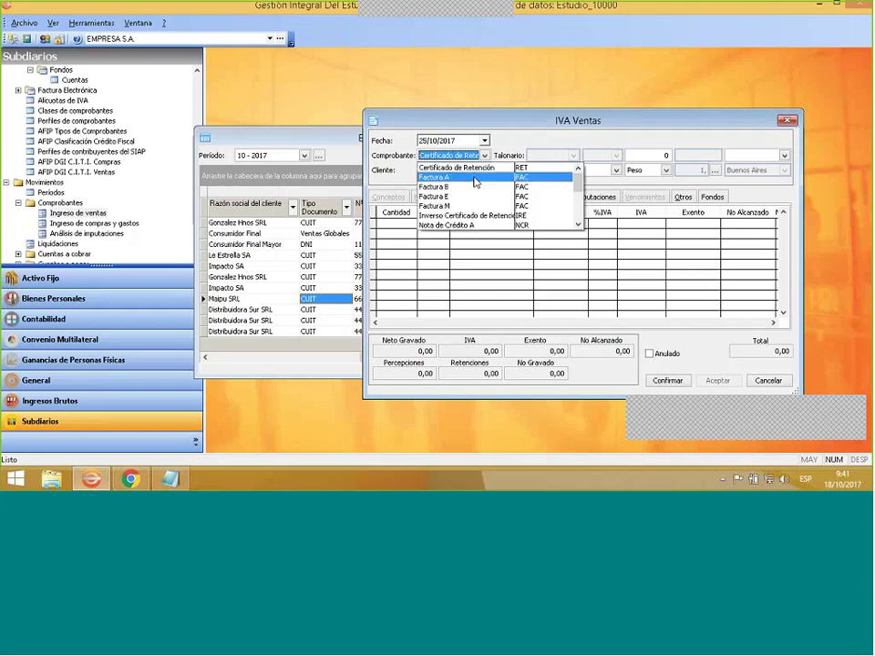
left_click(508, 225)
left_click(533, 170)
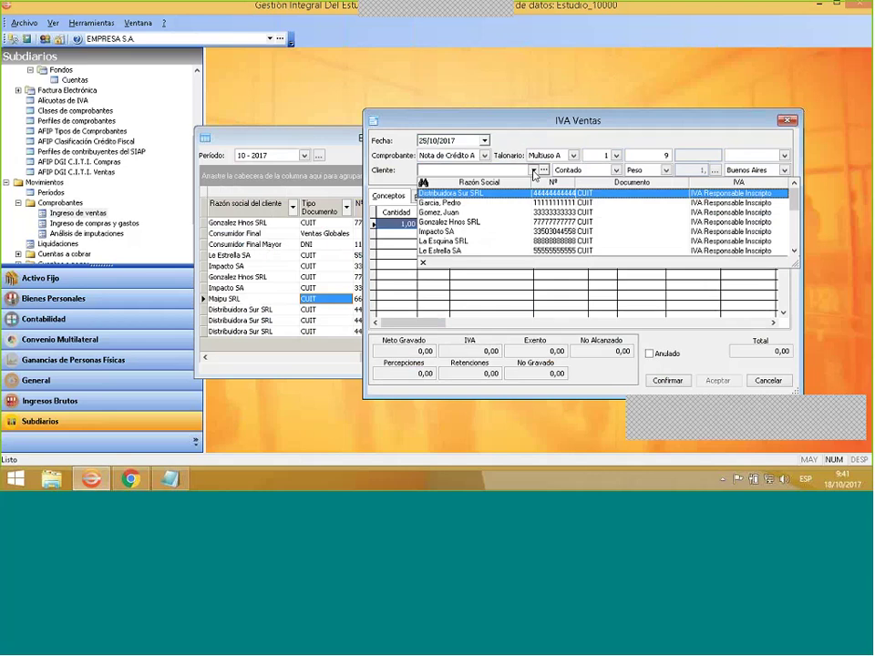
left_click(454, 234)
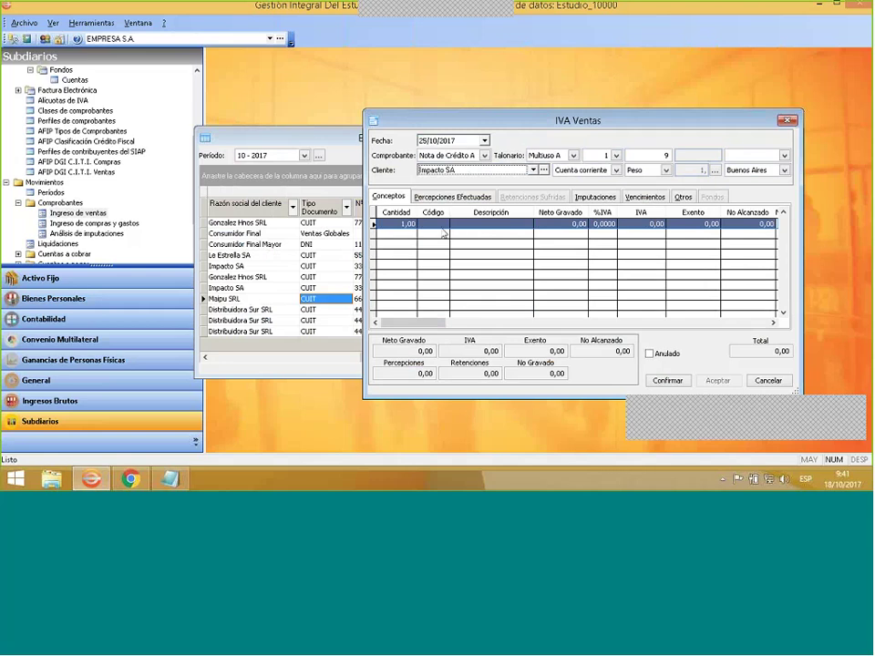
Add a Ventas concept with a Neto Gravado of 6000 to the credit note, and confirm and save the voucher.
double_click(443, 234)
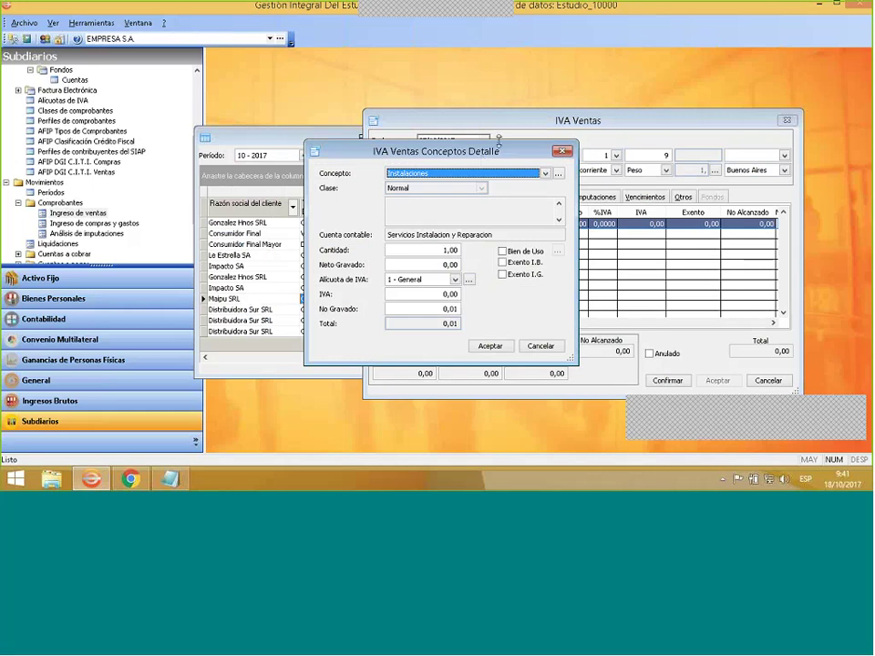
left_click(474, 173)
left_click(455, 203)
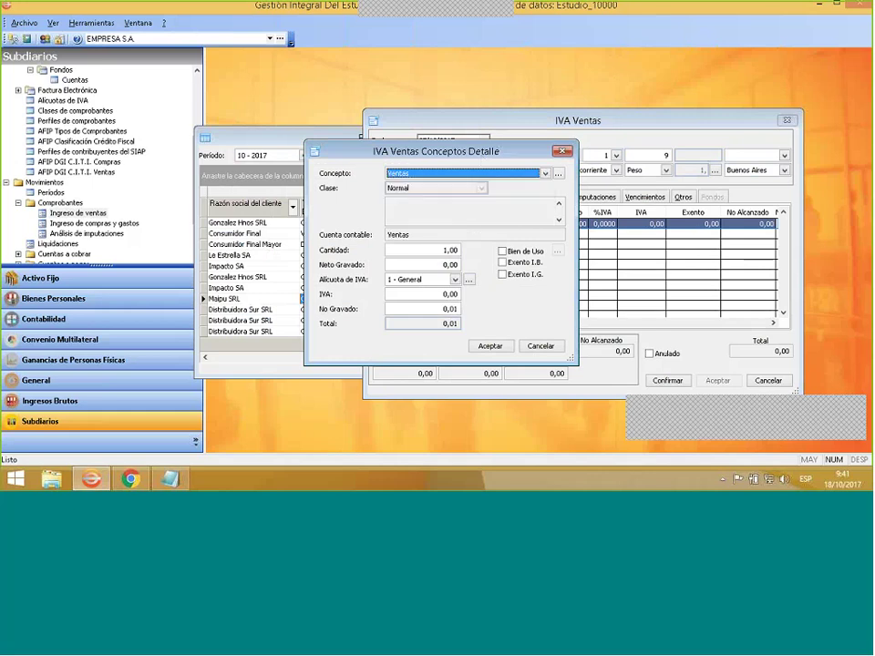
left_click(428, 264)
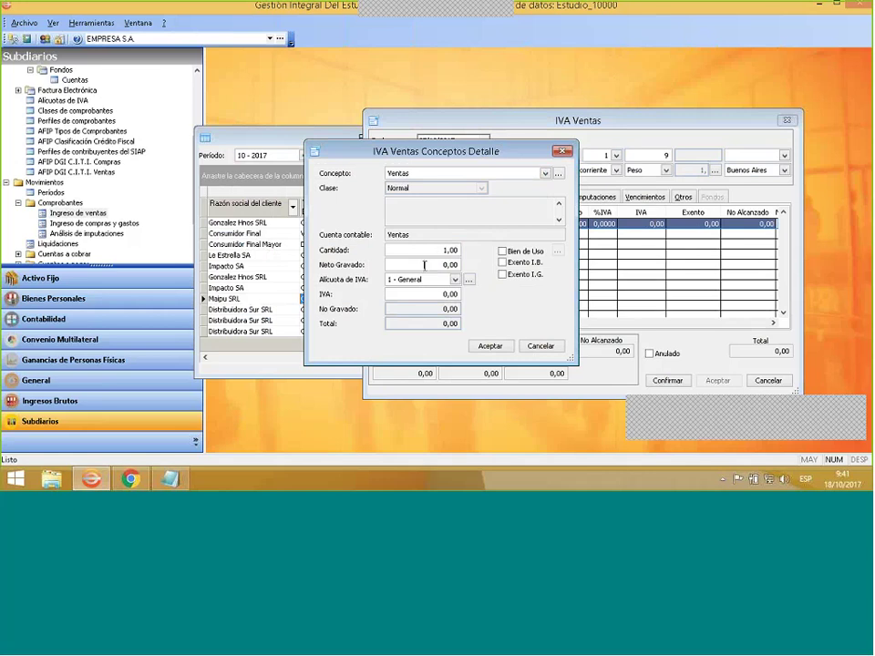
type("6000")
key("Tab")
left_click(502, 346)
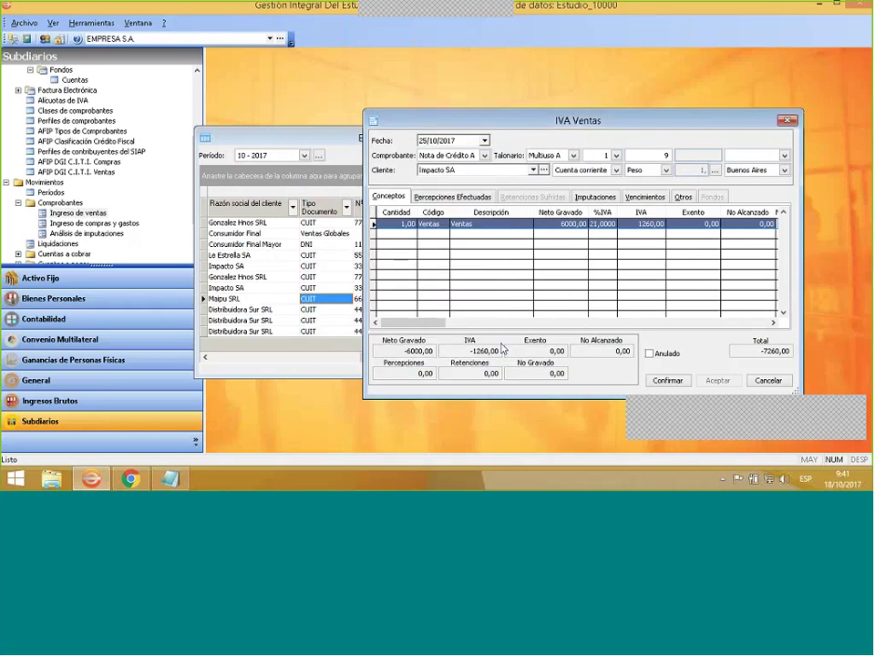
left_click(665, 381)
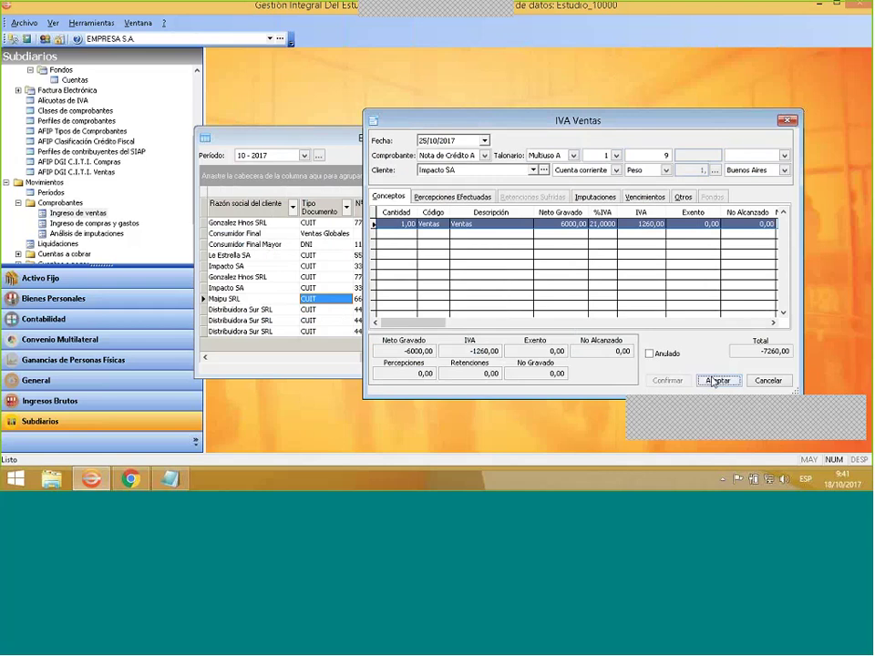
left_click(716, 381)
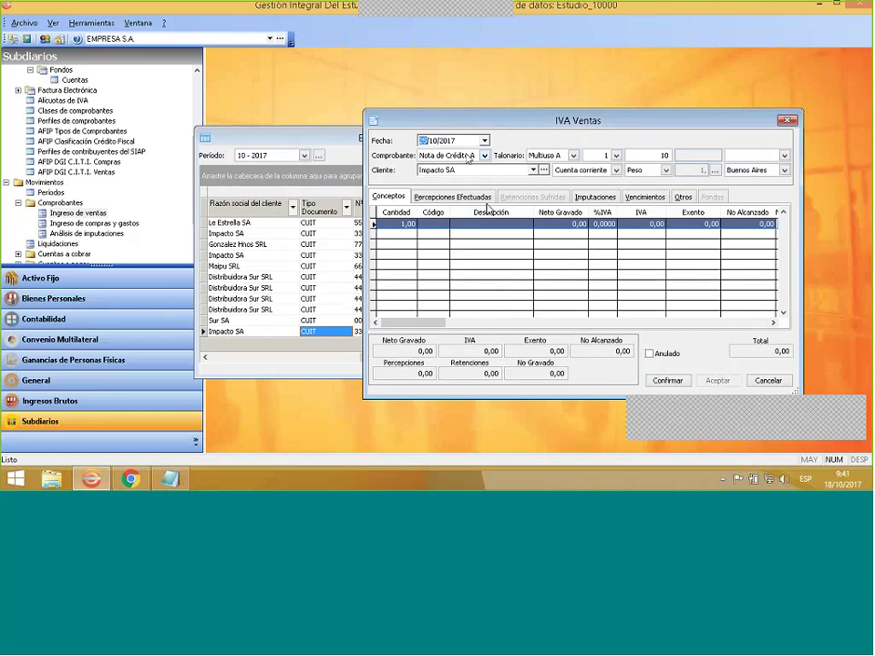
Change the next Impacto SA voucher's type to Inverso Certificado de Retención.
left_click(470, 157)
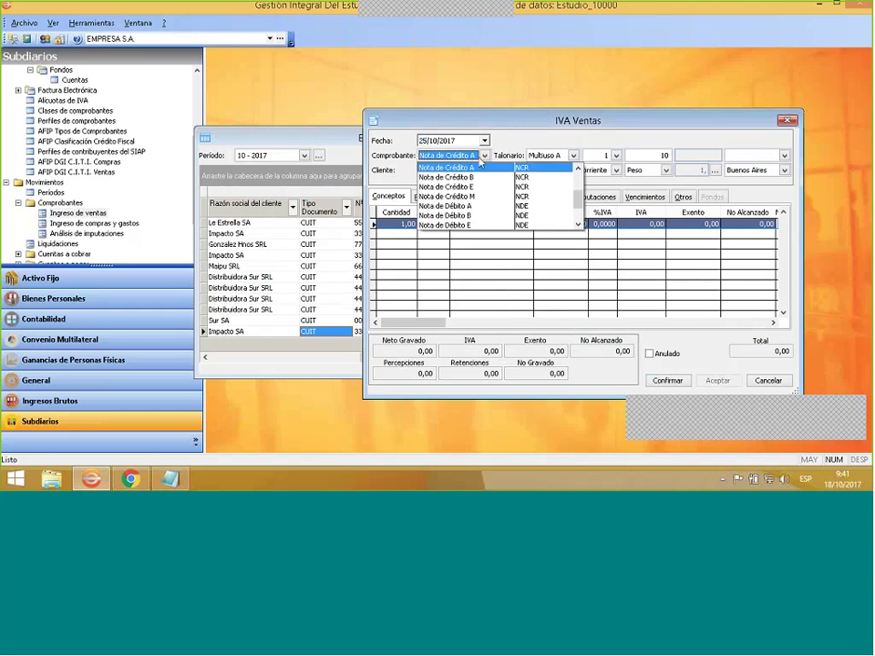
left_click(576, 169)
left_click(576, 170)
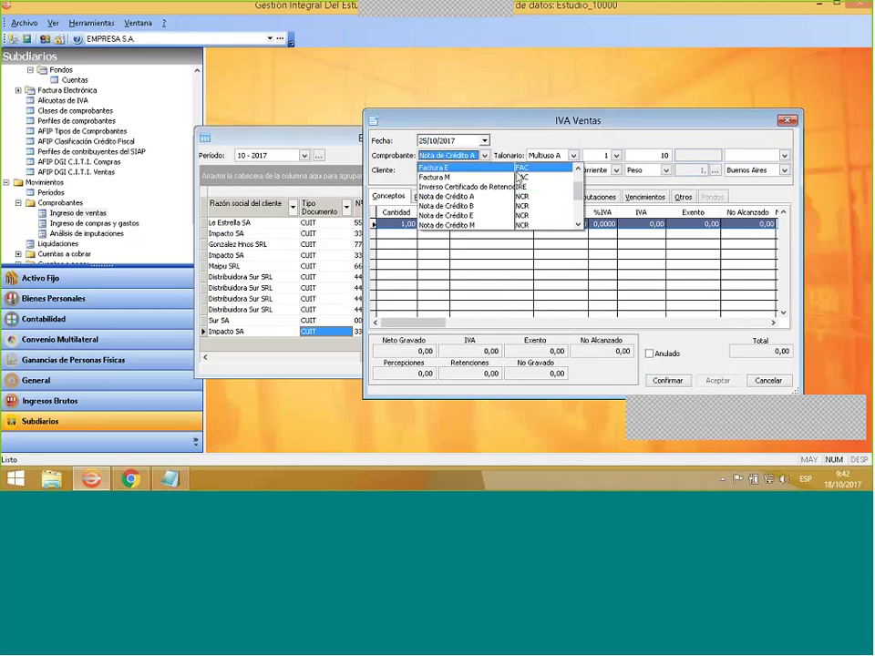
left_click(474, 178)
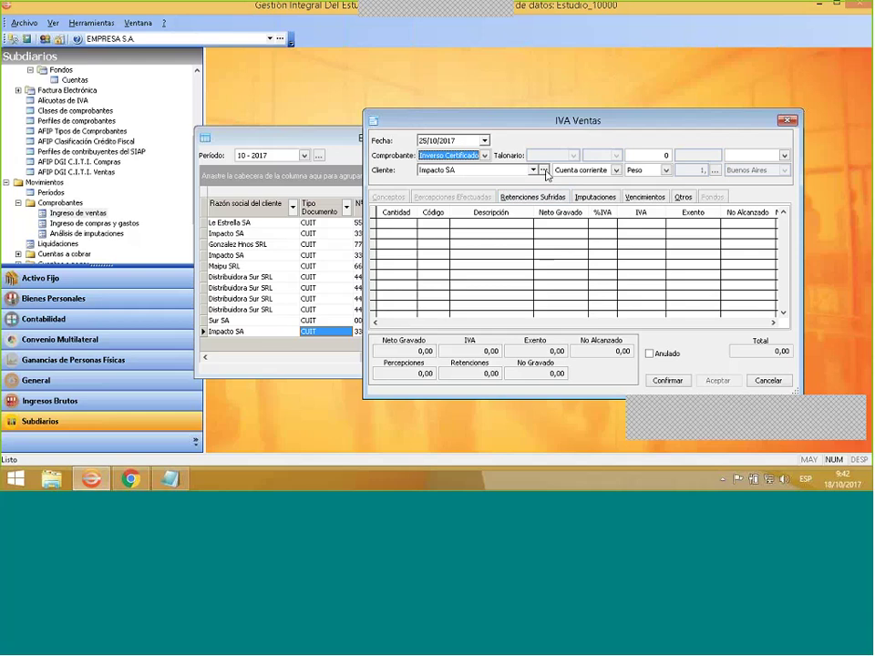
Start a new suffered withholding on the voucher with the regime 271 - Retencion Iva.
left_click(523, 198)
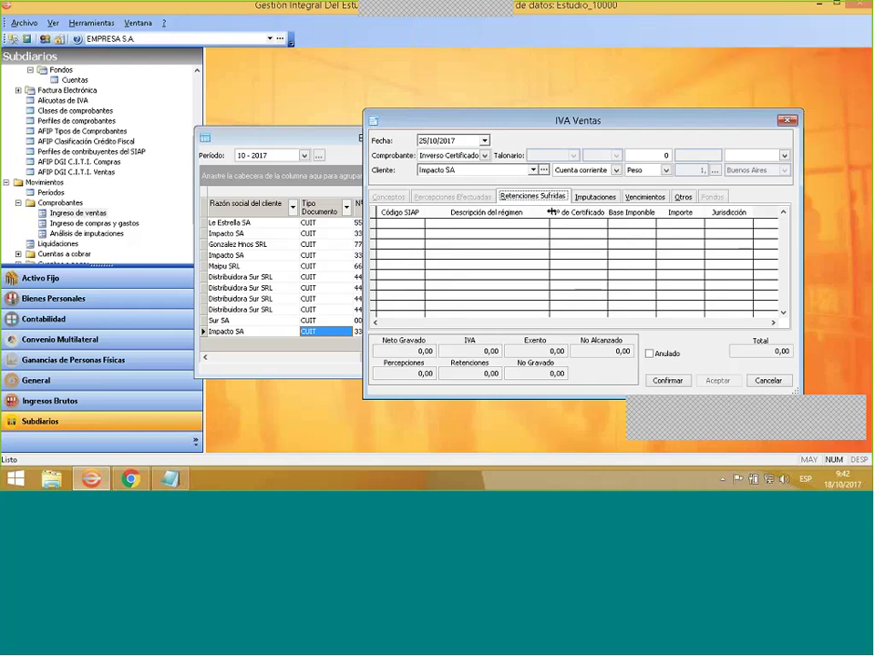
right_click(519, 232)
left_click(533, 239)
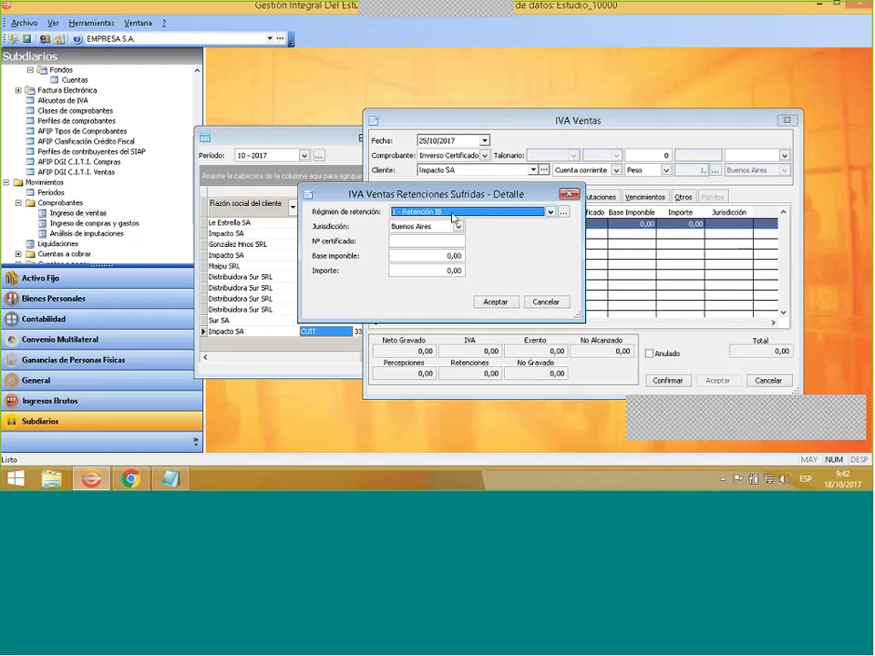
left_click(453, 214)
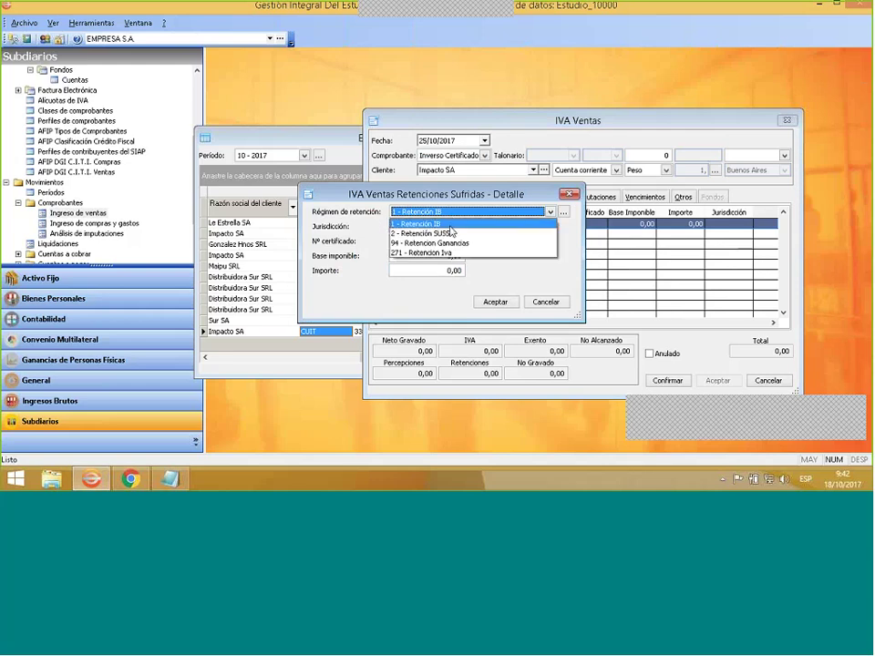
key("Down")
key("Down")
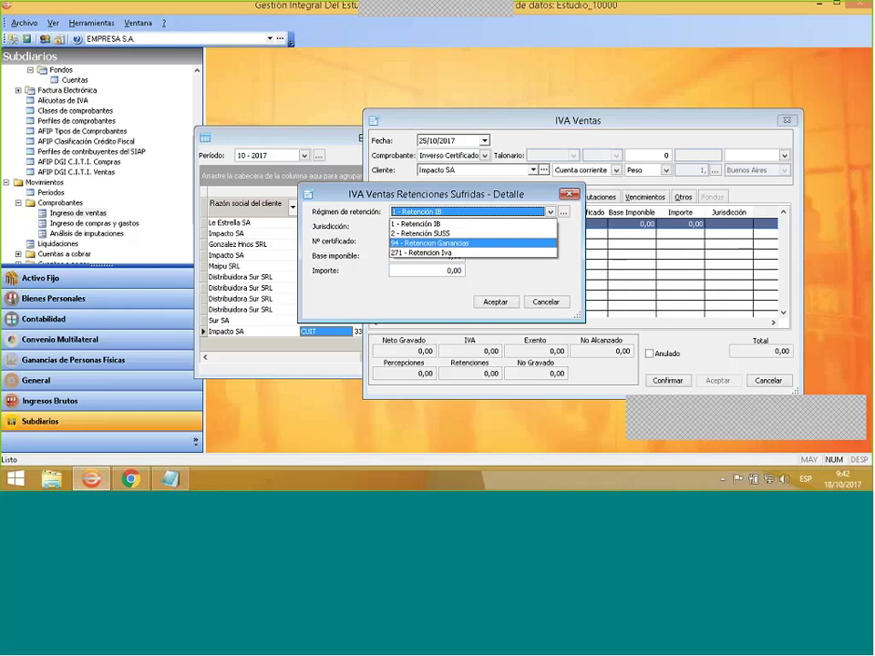
left_click(447, 252)
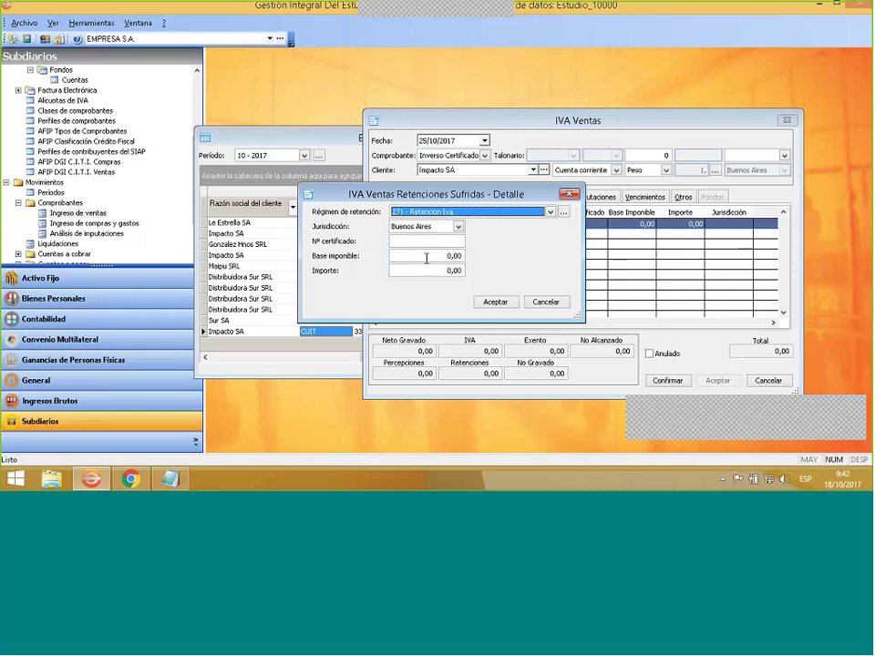
left_click(423, 241)
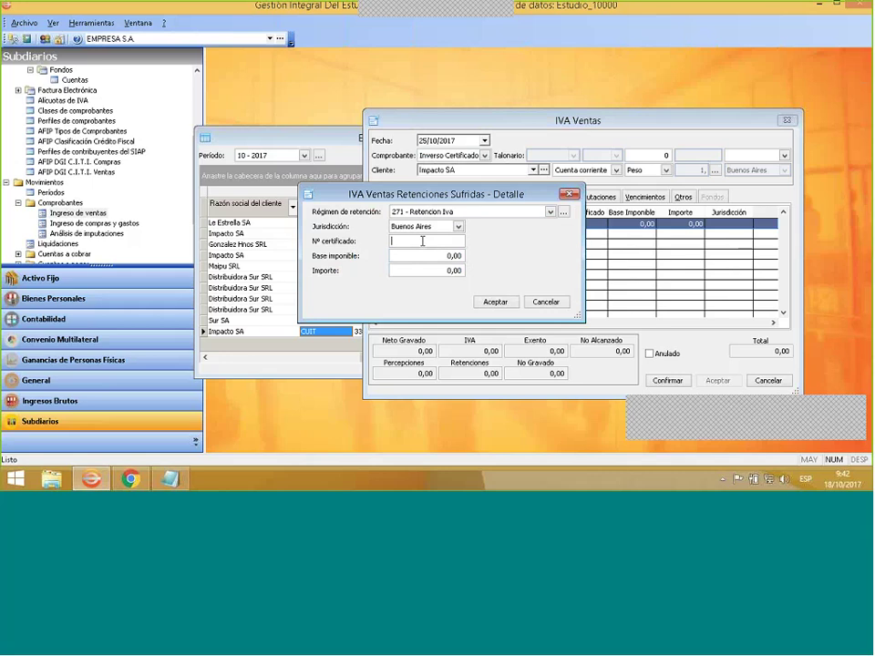
type("000000000001")
key("Tab")
key("Tab")
type("180")
key("Tab")
left_click(493, 301)
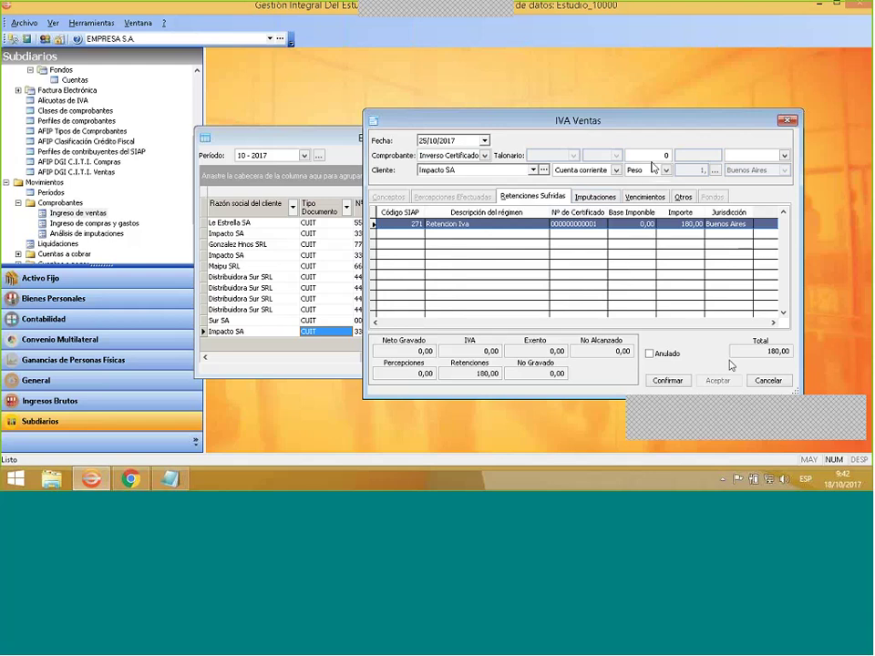
Number the Inverso Certificado de Retención voucher 1, confirm and save it, and close the voucher entry form.
left_click(688, 381)
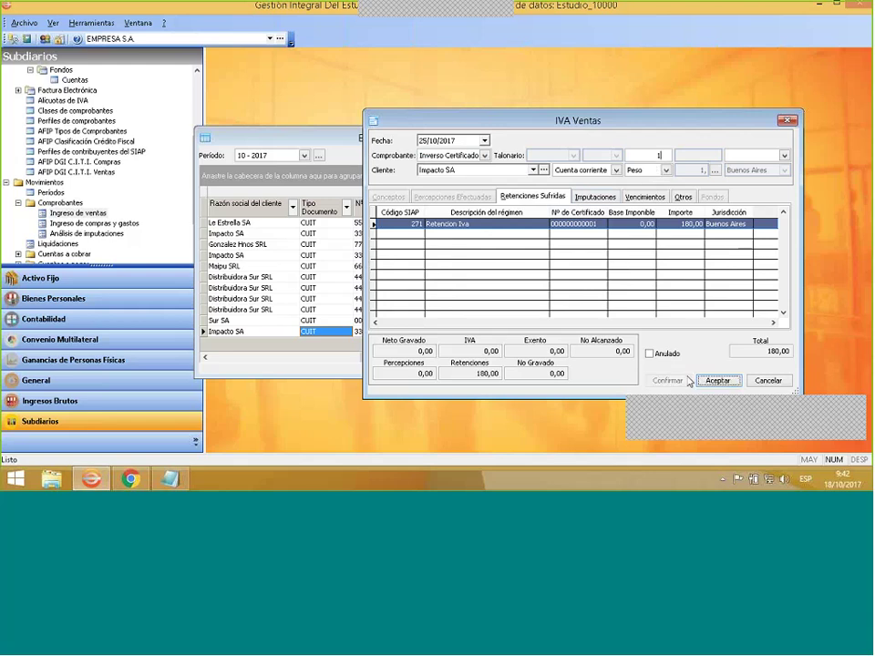
left_click(717, 381)
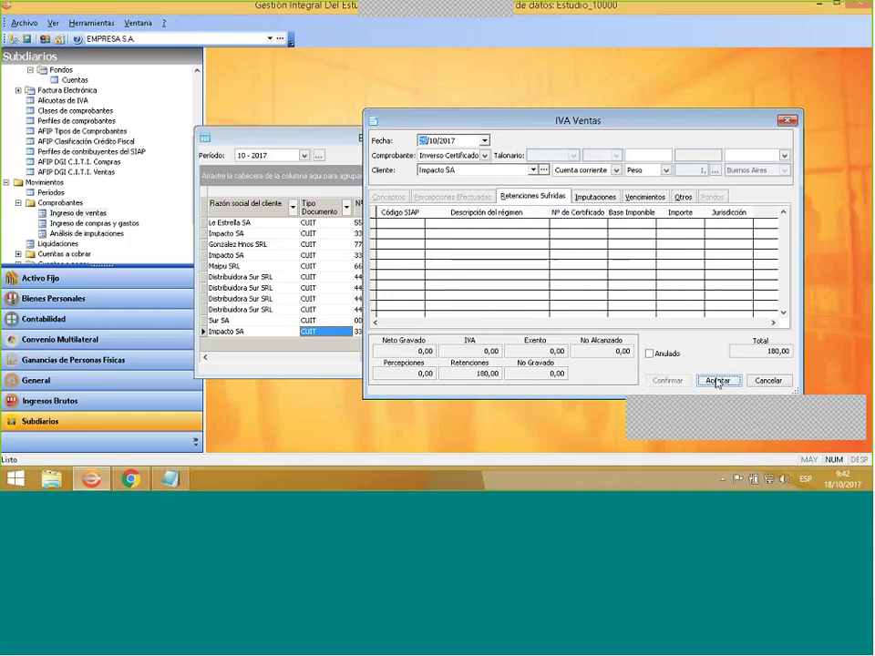
left_click(788, 121)
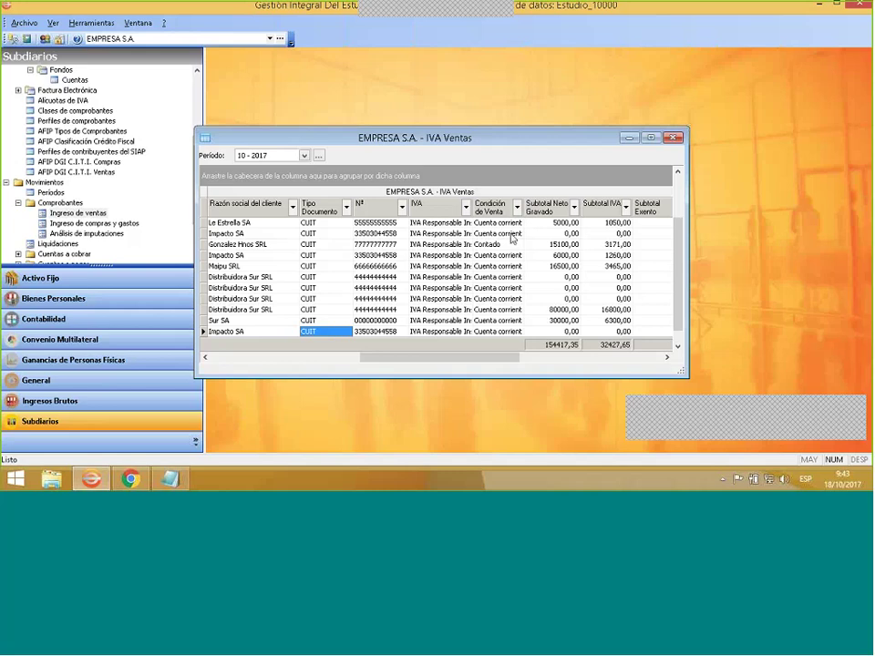
Close the IVA Ventas list and open Cobros under Cuentas a cobrar.
left_click(673, 138)
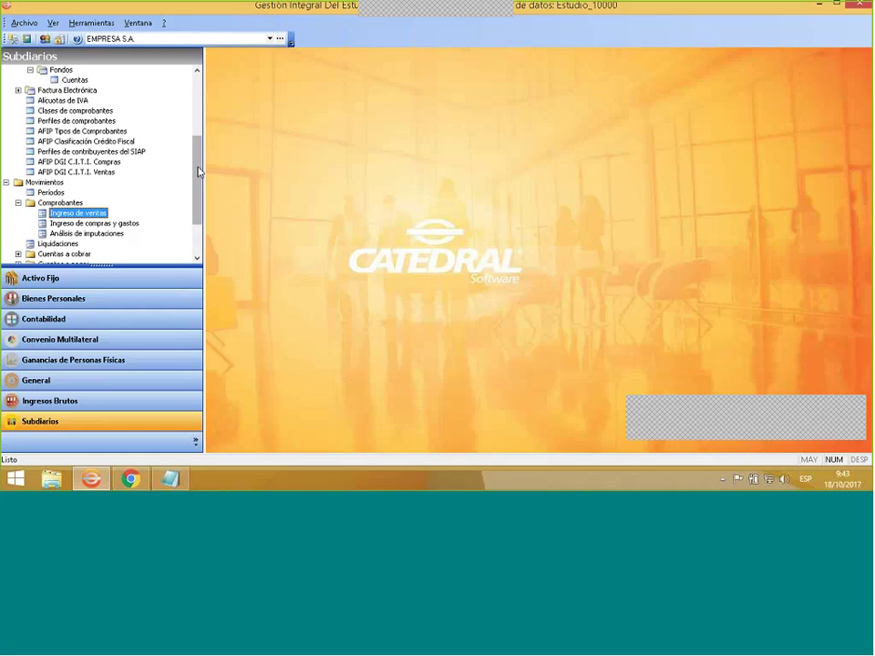
left_click_drag(199, 171, 194, 189)
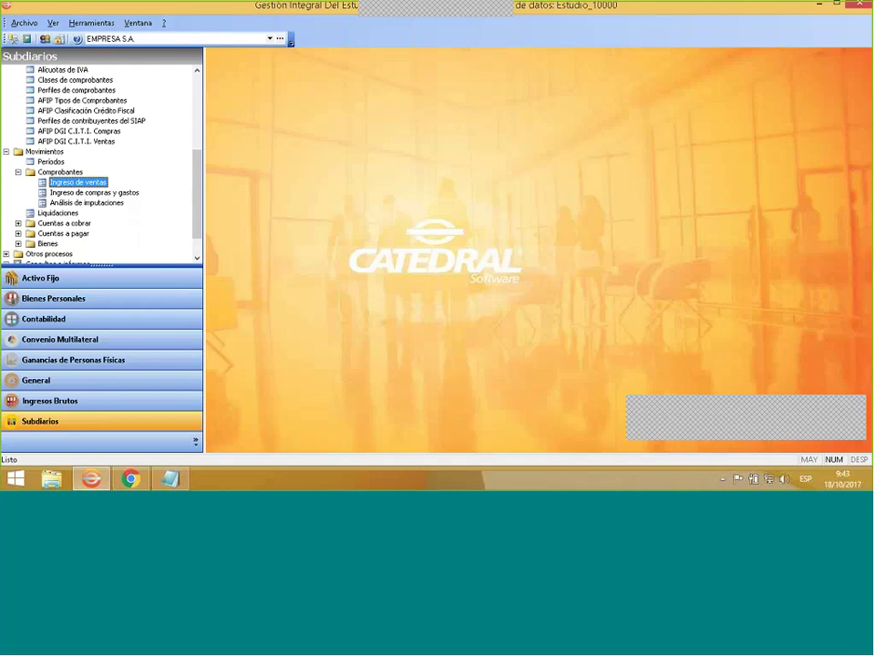
left_click(18, 224)
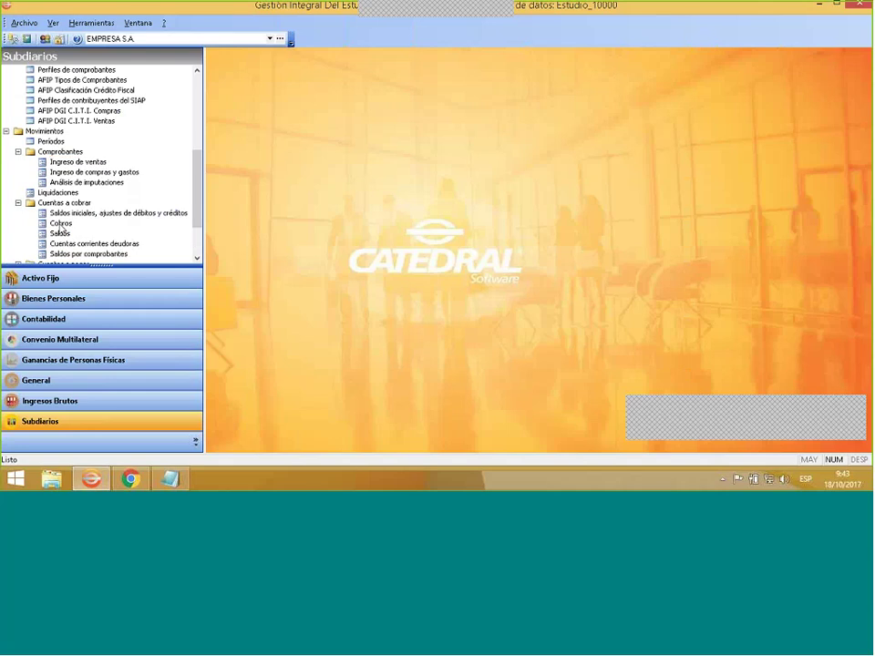
left_click(60, 224)
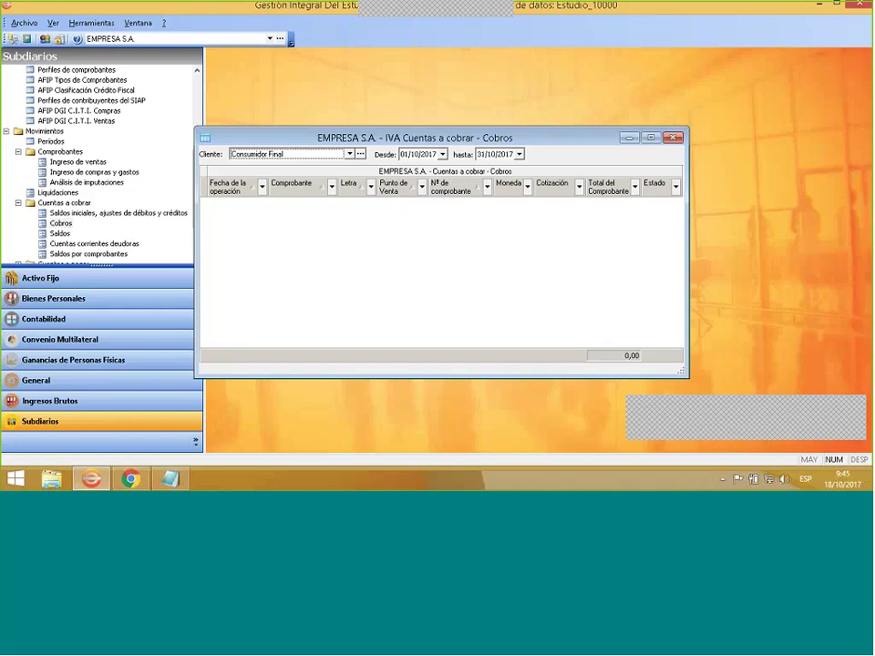
Filter the Cobros list by client Le Estrella SA with a start date of 30/10/2017.
left_click(350, 155)
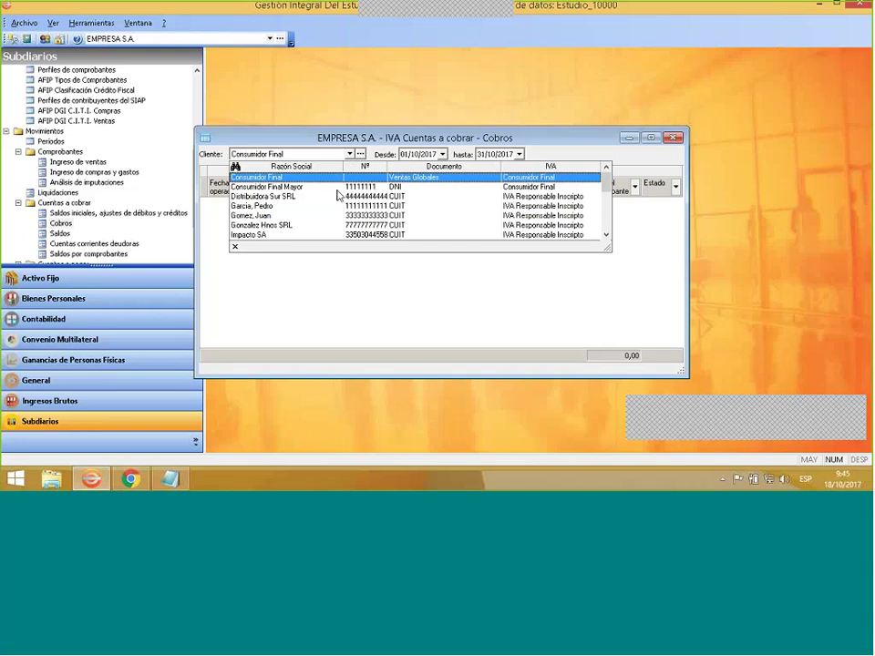
left_click(606, 235)
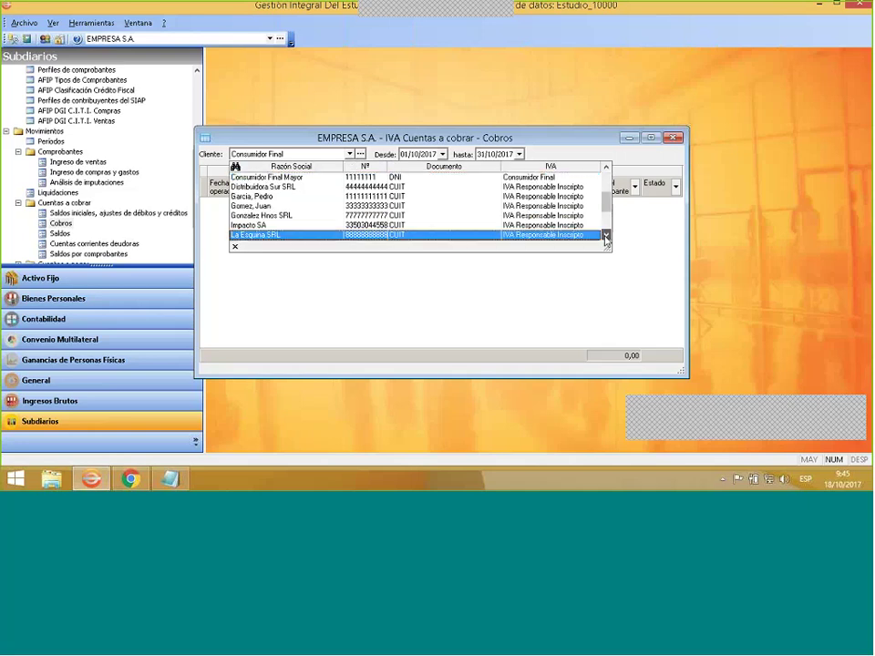
left_click(606, 235)
left_click(292, 225)
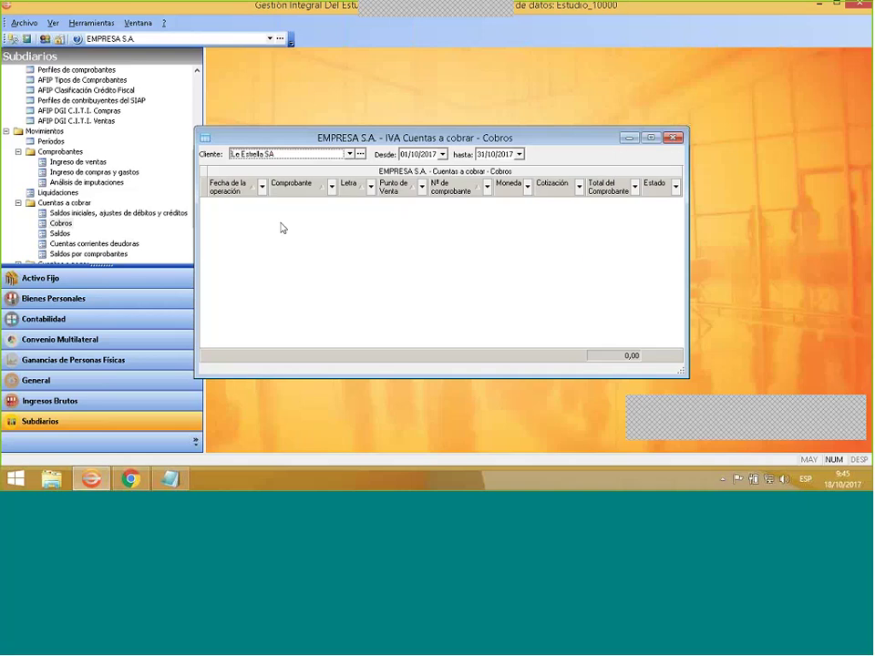
left_click(406, 155)
type("30")
key("Tab")
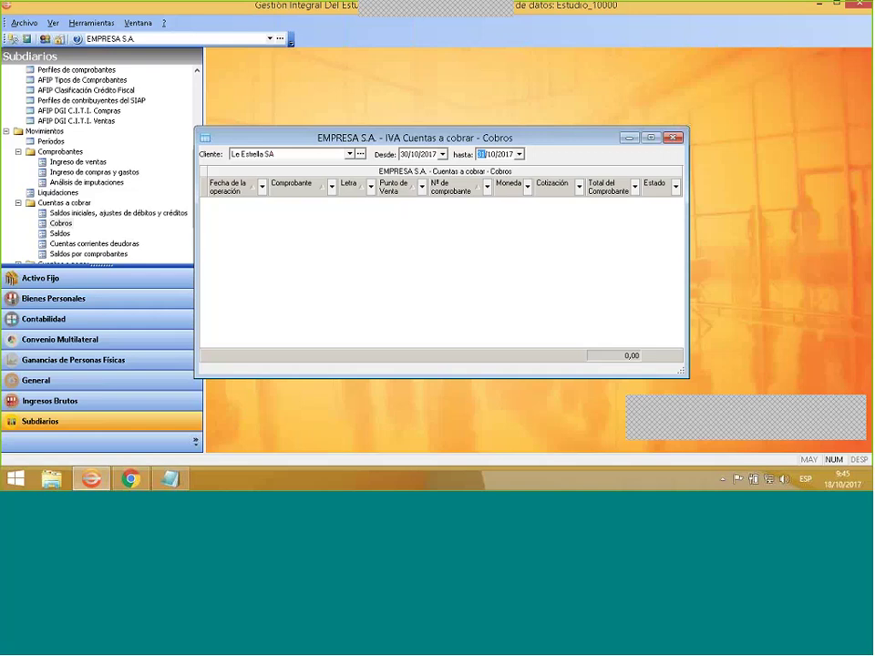
Create a new Cobro for Le Estrella SA dated 30/10/2017, leaving Vendedor empty, and show its Débitos.
right_click(375, 238)
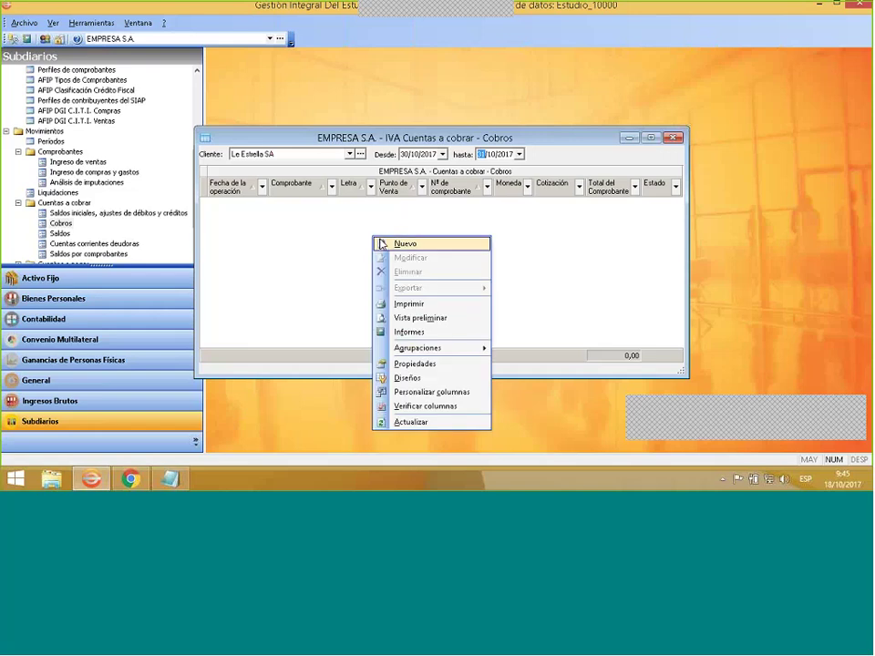
left_click(395, 244)
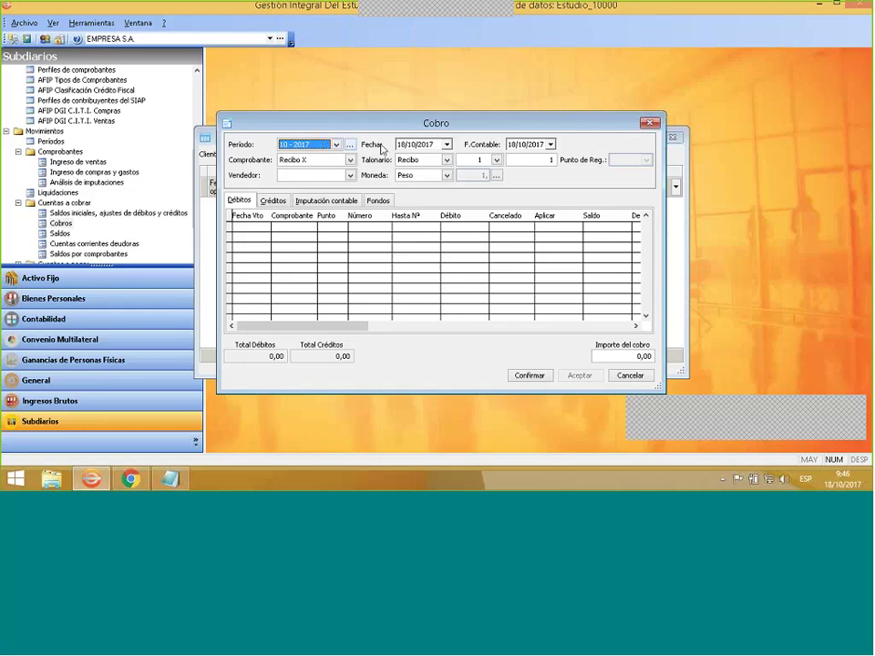
left_click(410, 146)
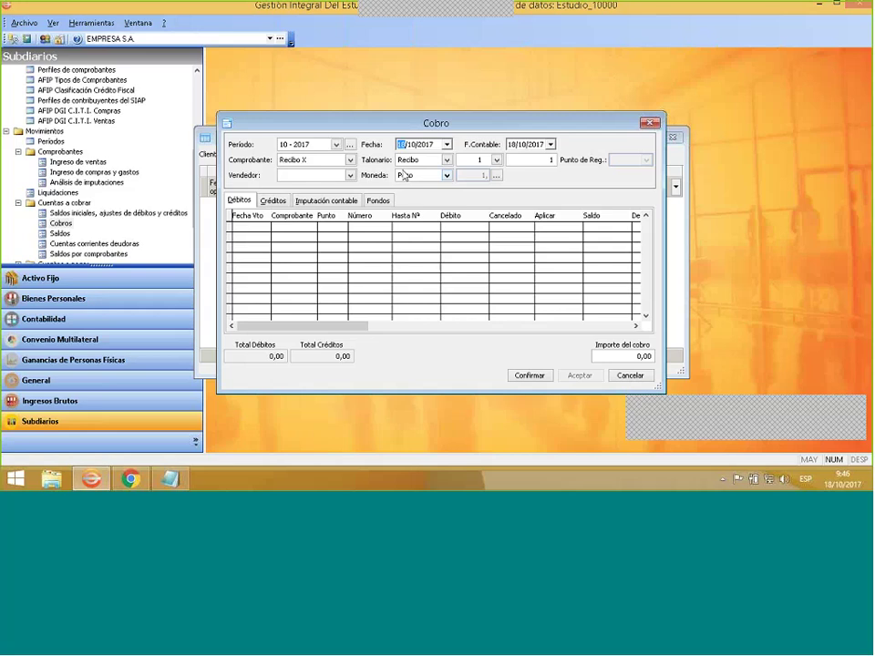
type("30")
key("Tab")
left_click(349, 176)
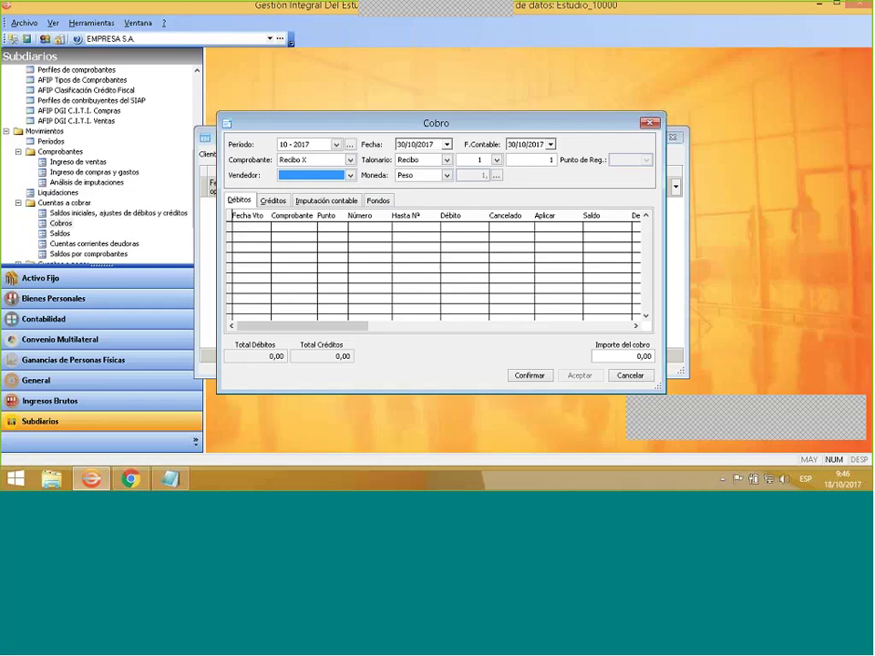
left_click(247, 206)
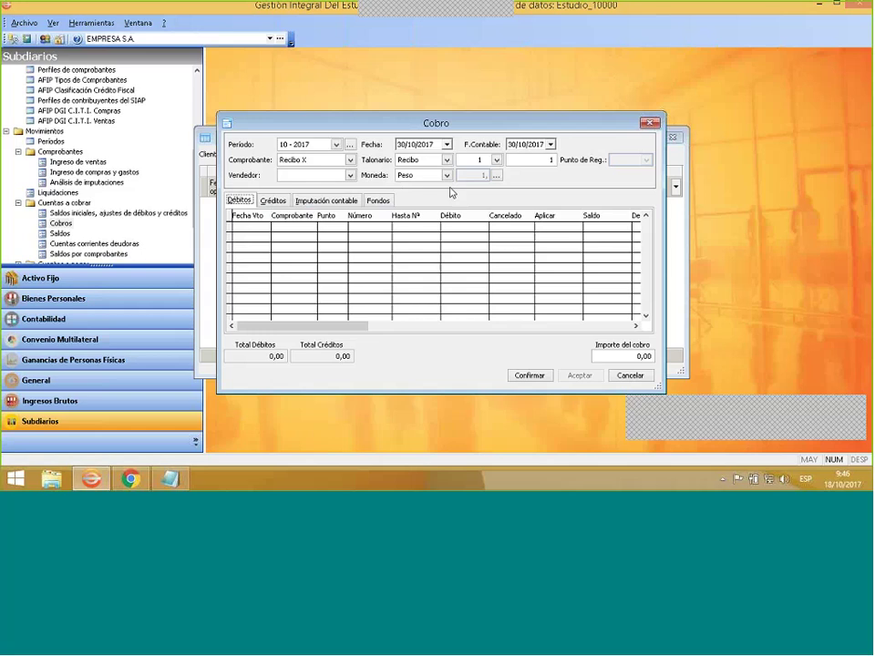
Review the Créditos, Imputación contable and Fondos sections of the new Cobro.
left_click(271, 202)
left_click(272, 200)
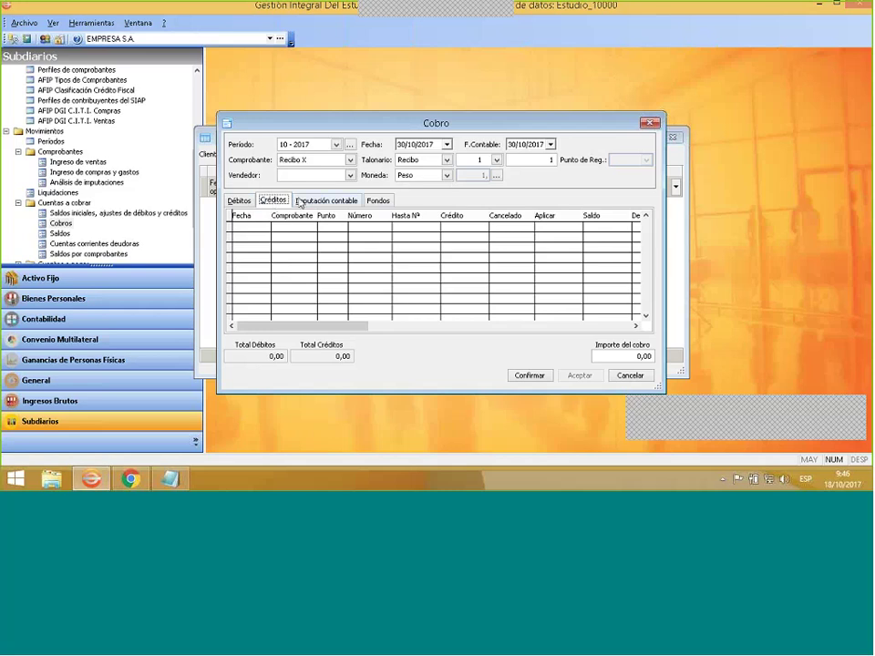
left_click(300, 202)
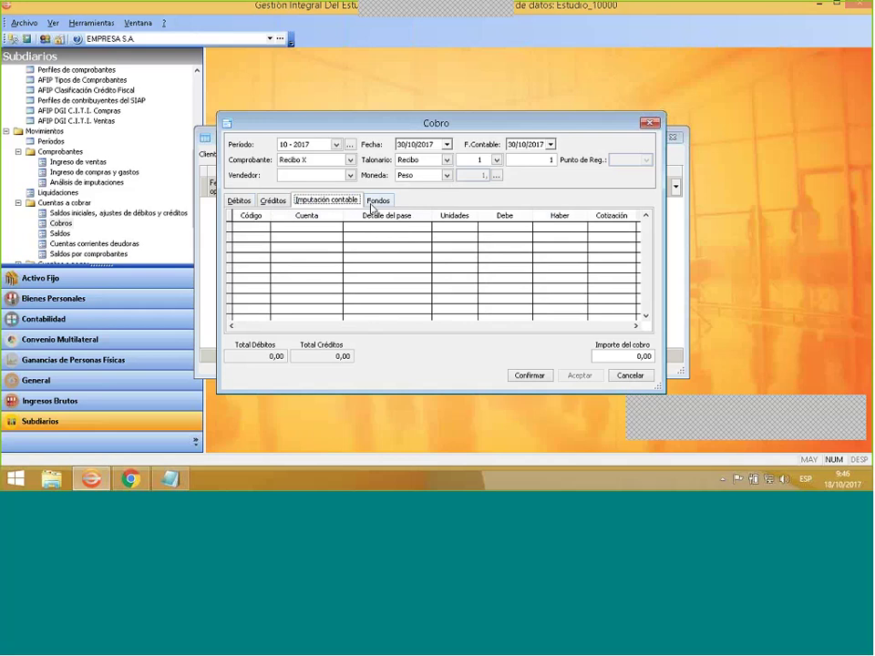
left_click(373, 204)
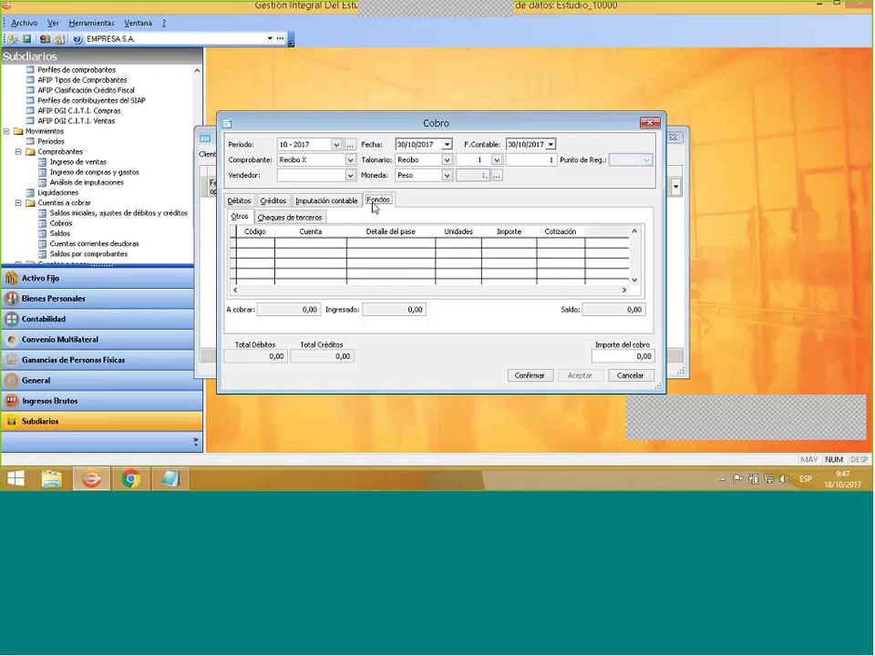
Add the pending Factura - A number 6 dated 10/10/2017 to the Cobro's Débitos and show its Fondos.
left_click(241, 202)
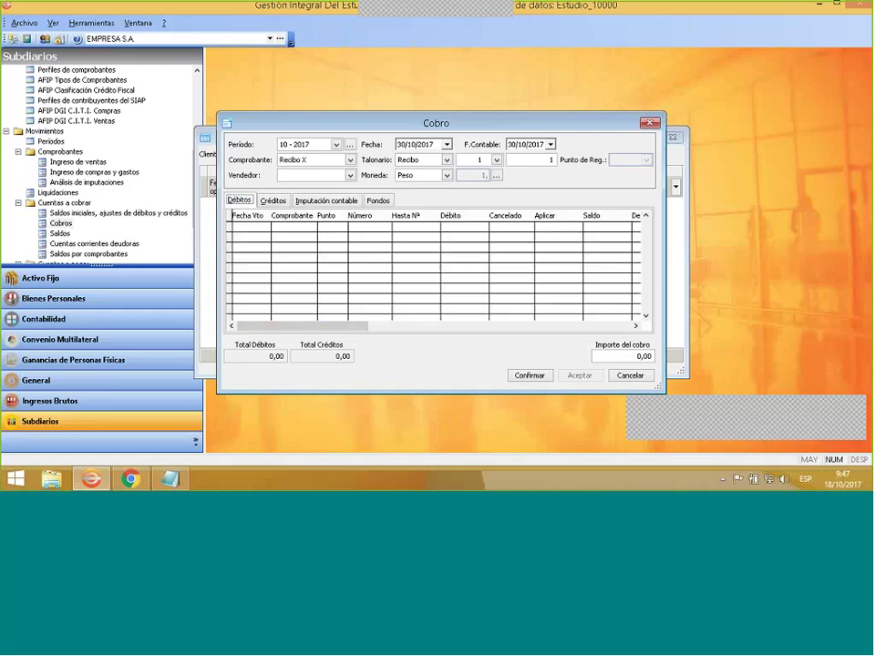
right_click(248, 236)
left_click(283, 243)
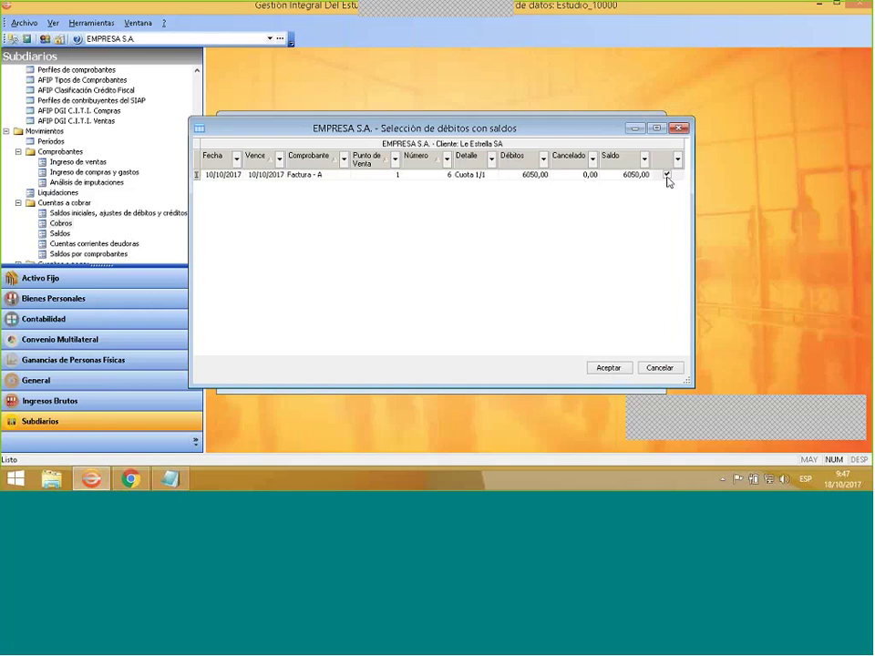
left_click(668, 174)
left_click(619, 371)
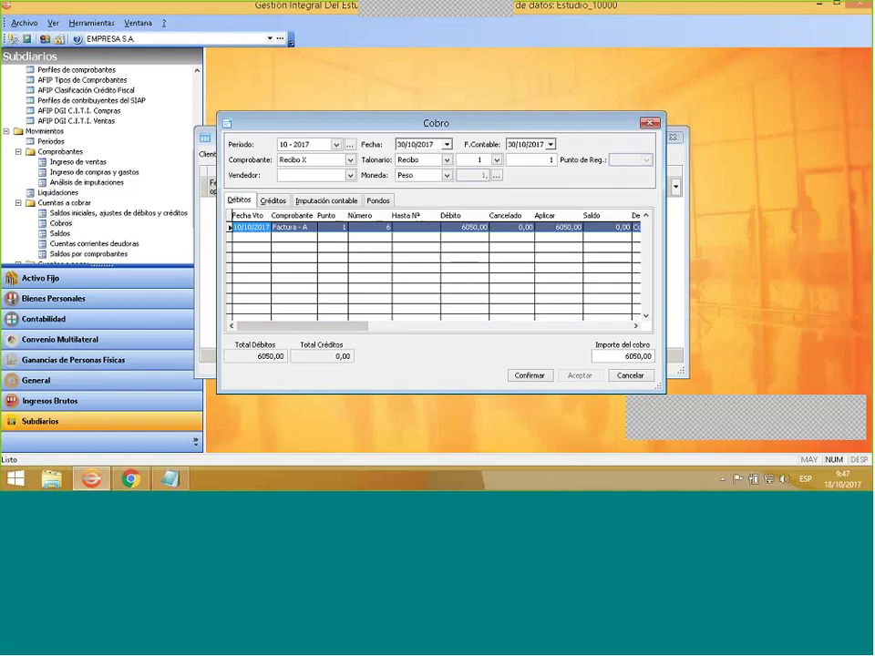
left_click(375, 202)
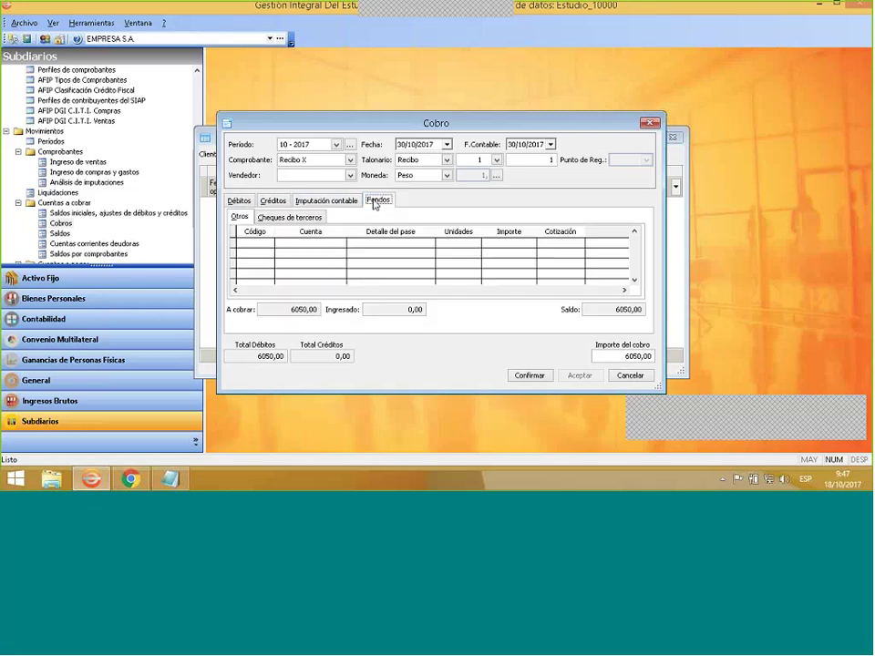
Add a new entry under the collection's other funds and assign it to the Banco Nación account.
right_click(305, 260)
left_click(316, 261)
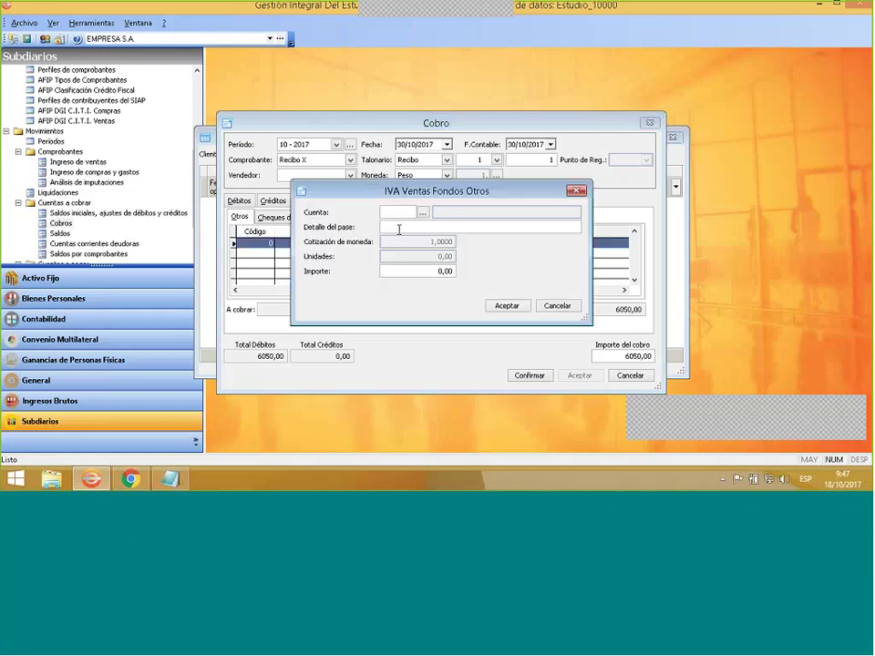
left_click(423, 213)
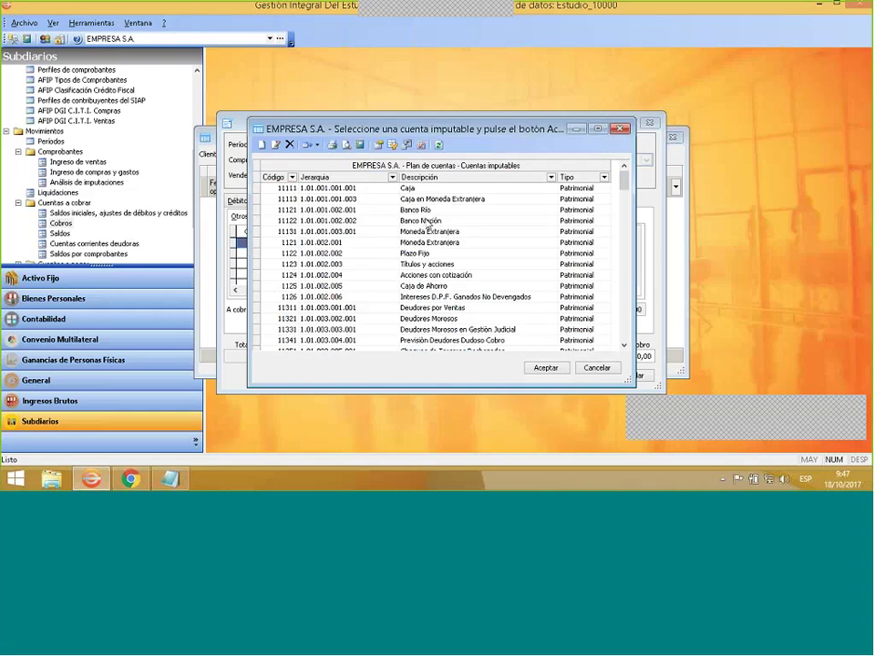
left_click(426, 222)
left_click(553, 369)
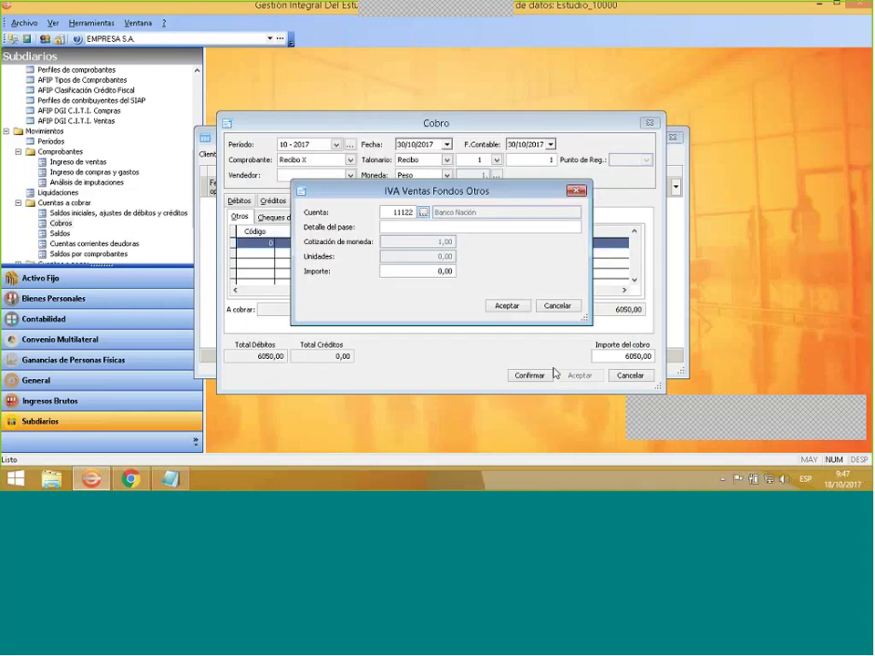
Complete the fund entry with detail Transferencia and amount 6050, and save the collection.
left_click(448, 227)
type("Trans ferencia")
key("Tab")
type("6050")
key("Tab")
key("Tab")
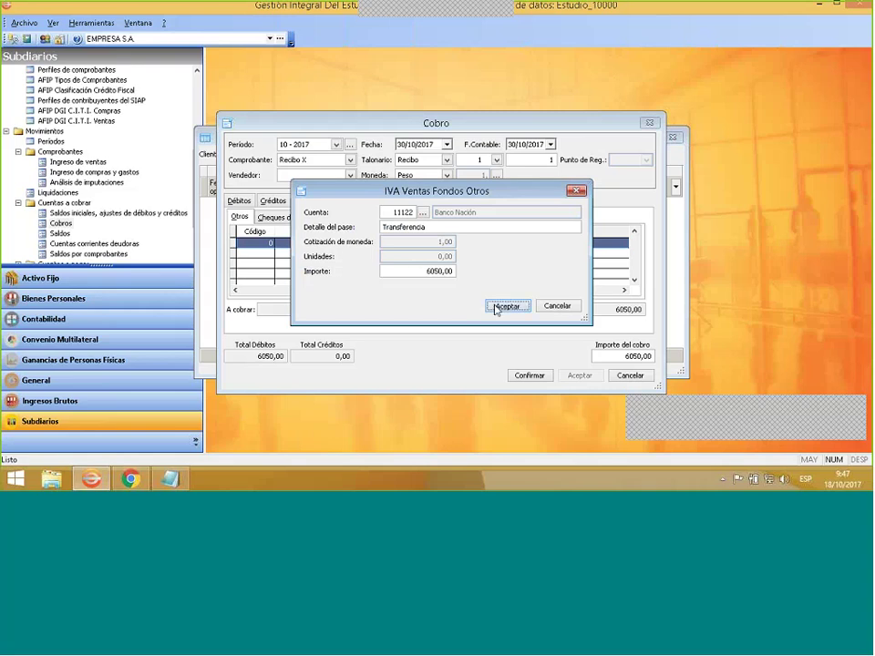
left_click(506, 305)
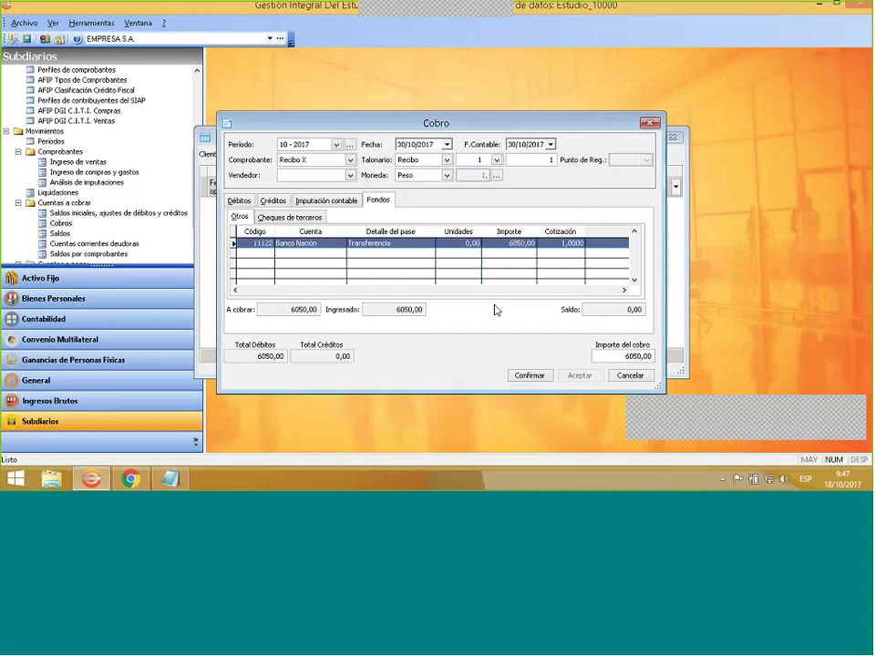
left_click(528, 376)
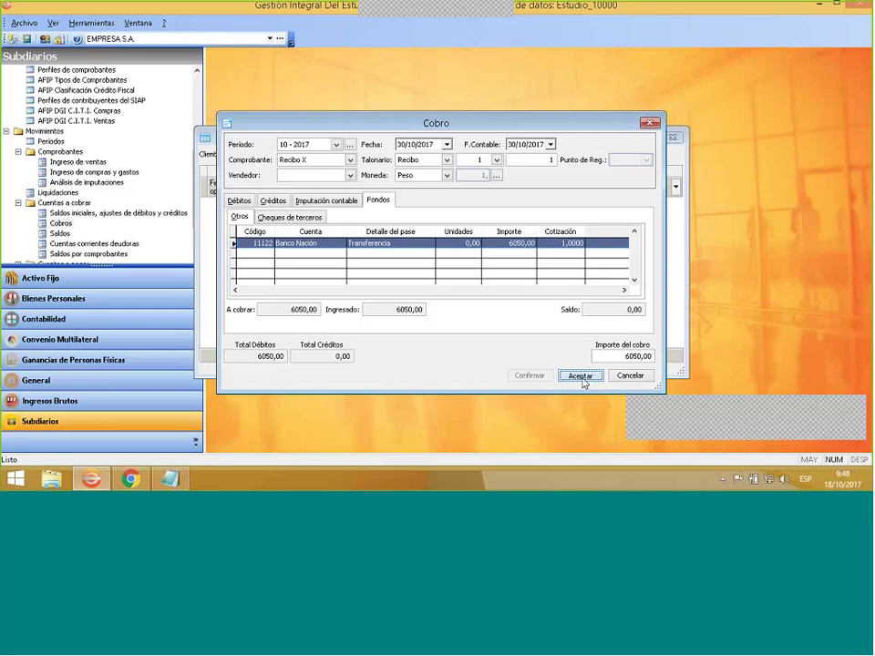
left_click(580, 377)
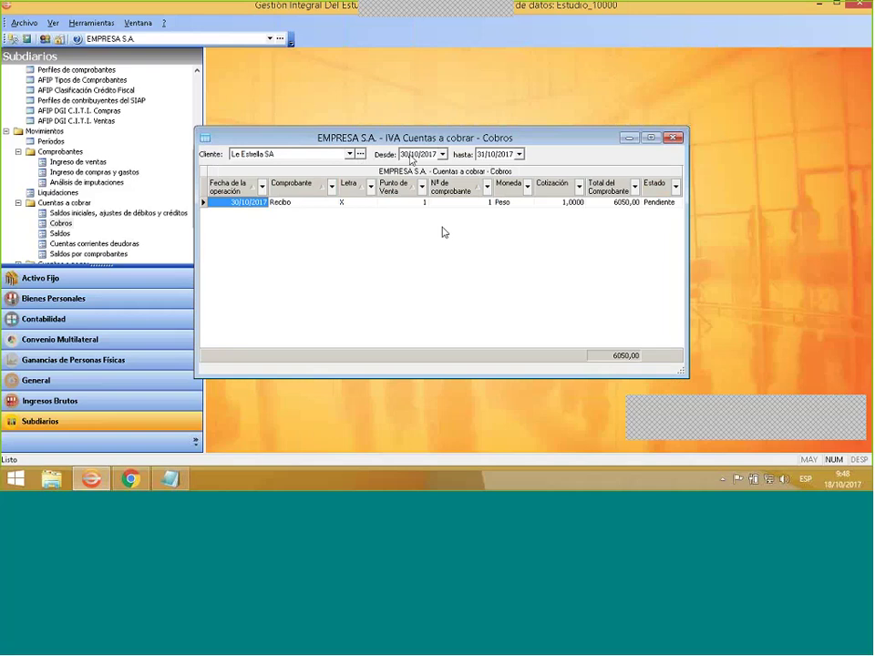
Set the start date of the collections list to 01/10/2017.
left_click(408, 155)
type("01")
right_click(389, 257)
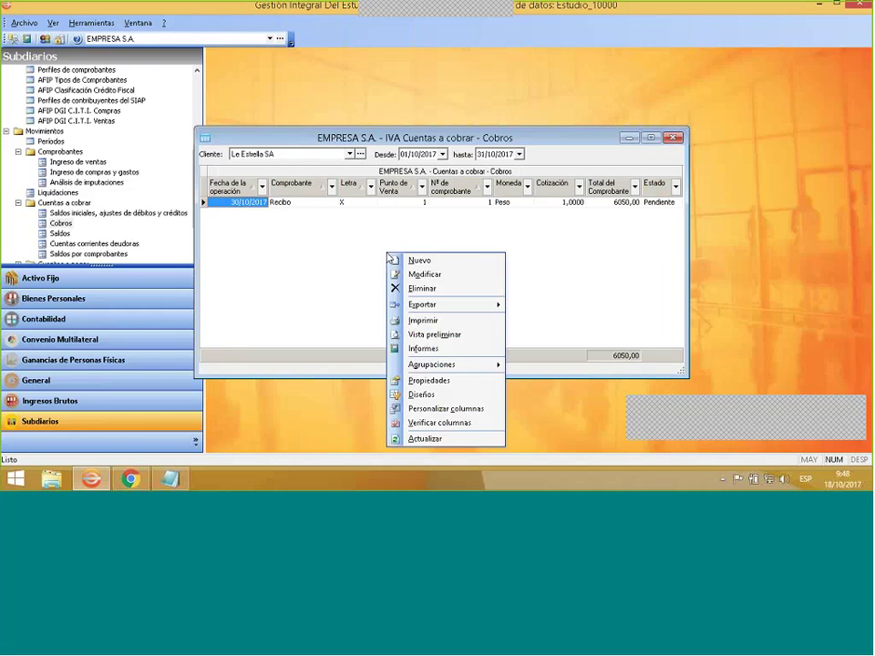
left_click(410, 260)
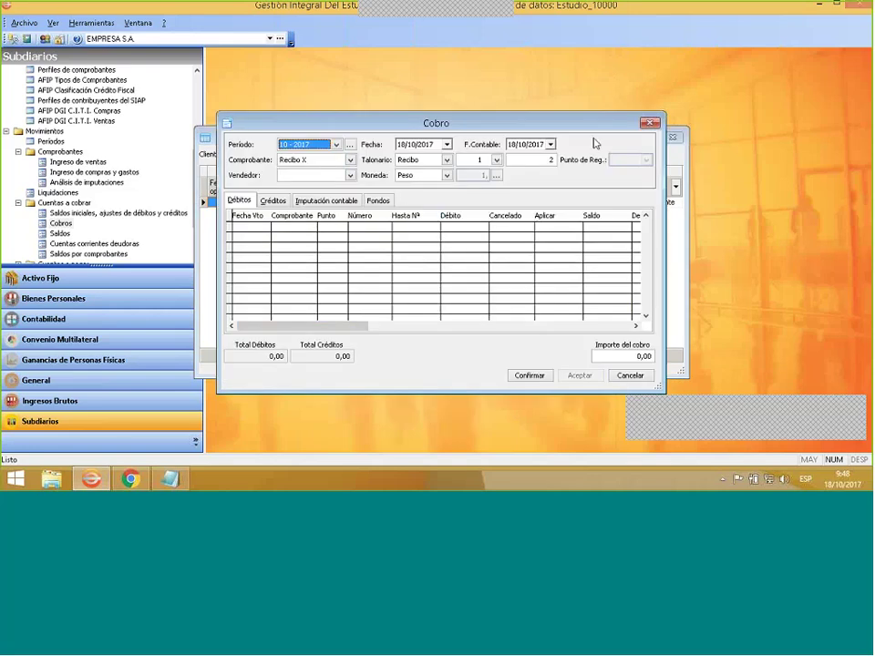
left_click(648, 122)
Select Distribuidora Sur SRL as the client and start a new collection dated 30/10/2017.
left_click(350, 155)
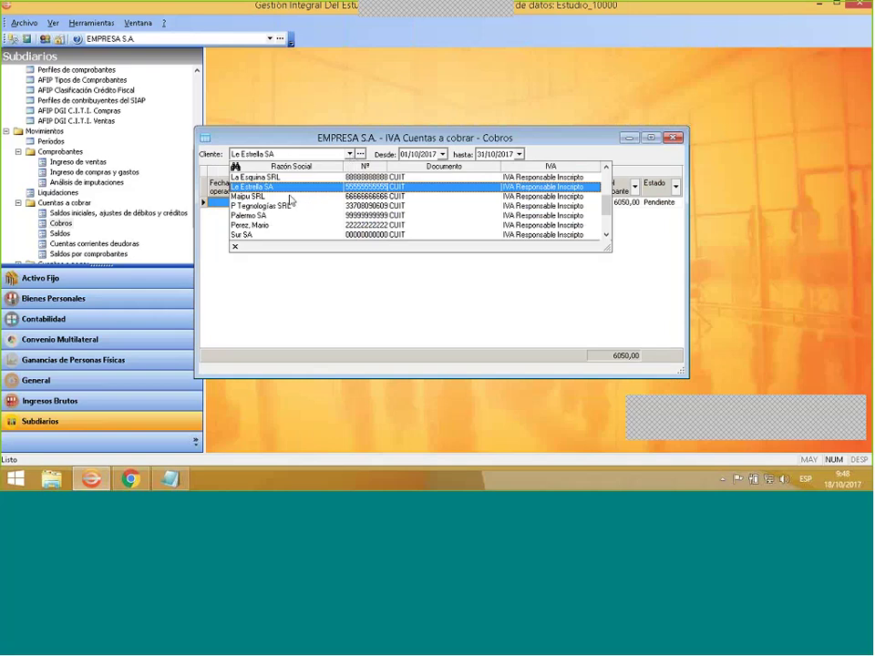
left_click(605, 175)
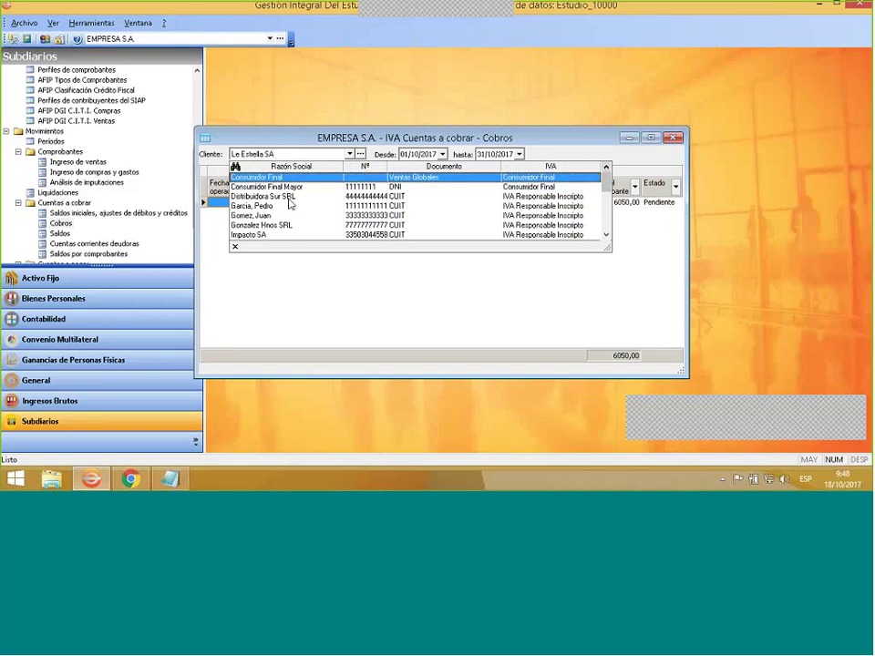
left_click(288, 202)
right_click(345, 238)
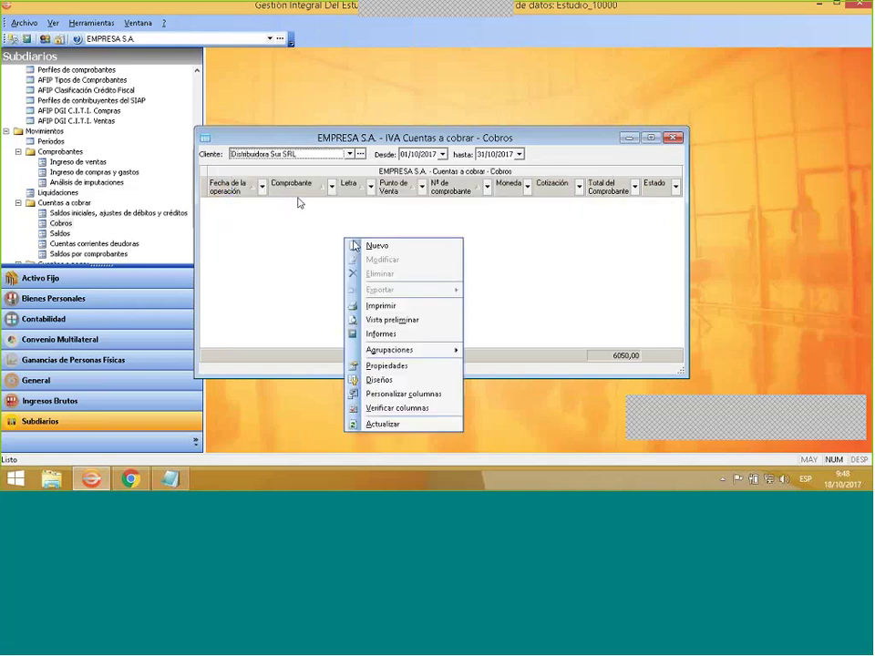
left_click(356, 246)
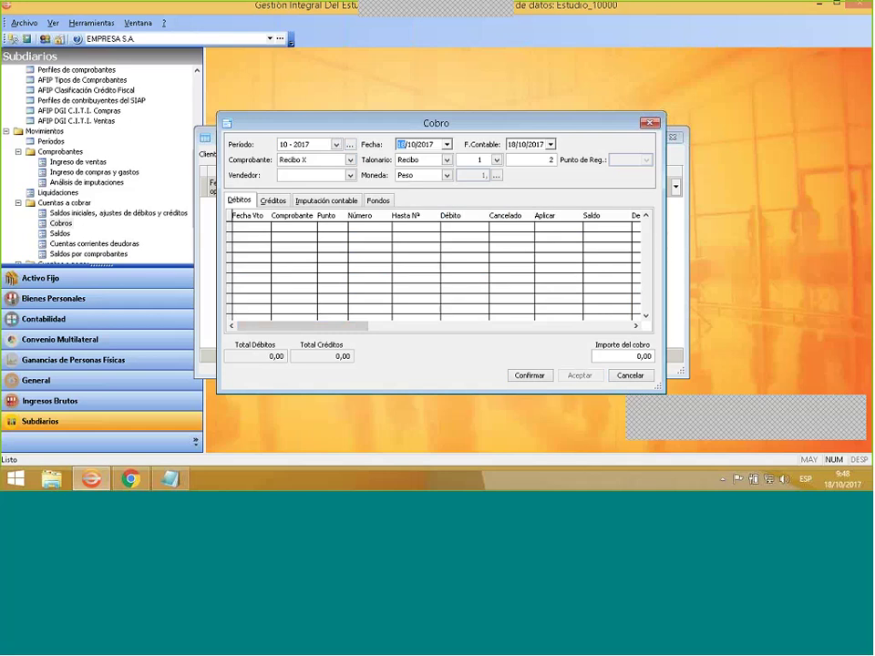
type("30")
key("Tab")
Add the client's outstanding Factura A from 20/10/2017 to the debits and save the collection.
right_click(285, 255)
left_click(315, 263)
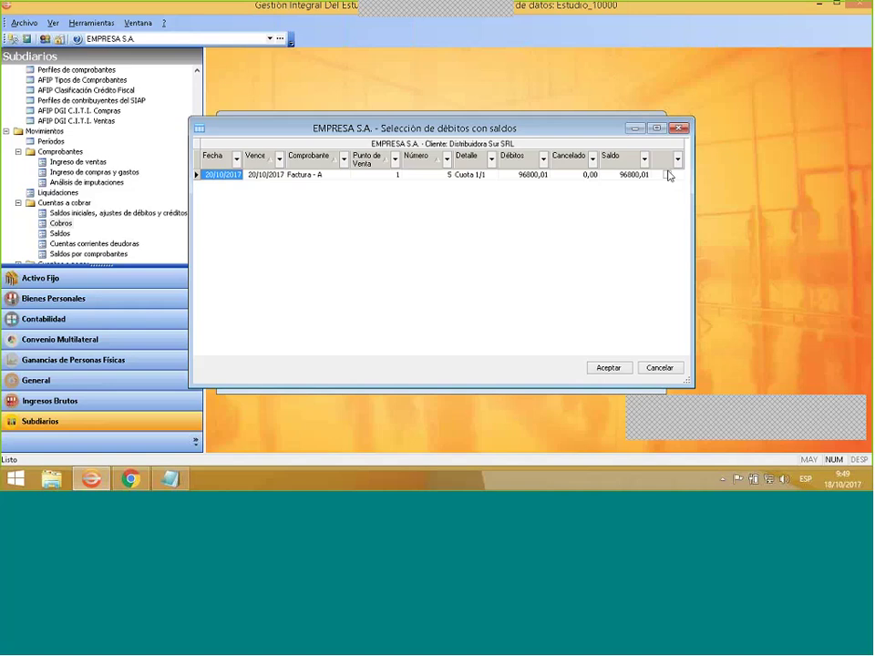
left_click(668, 175)
left_click(617, 368)
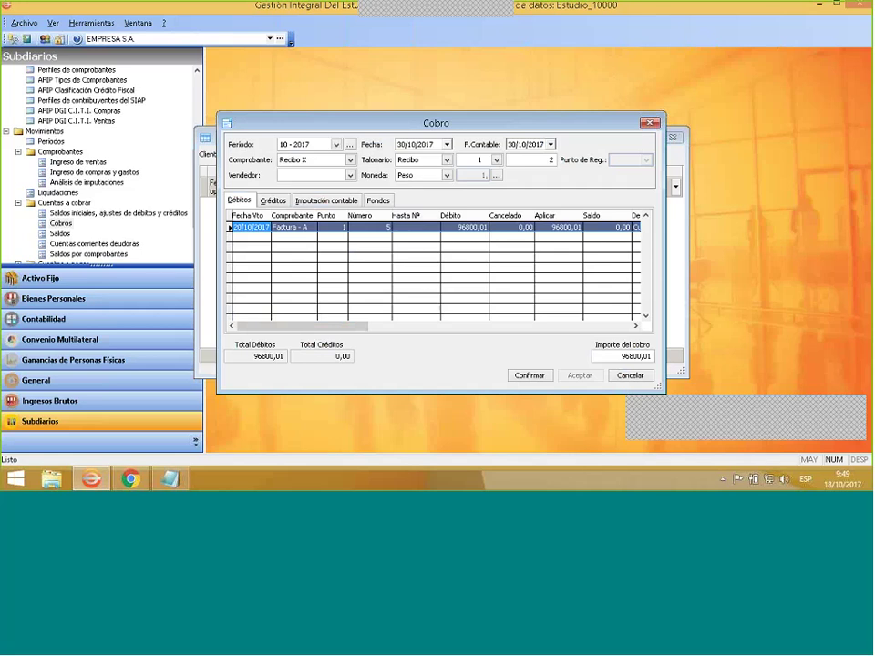
left_click(529, 376)
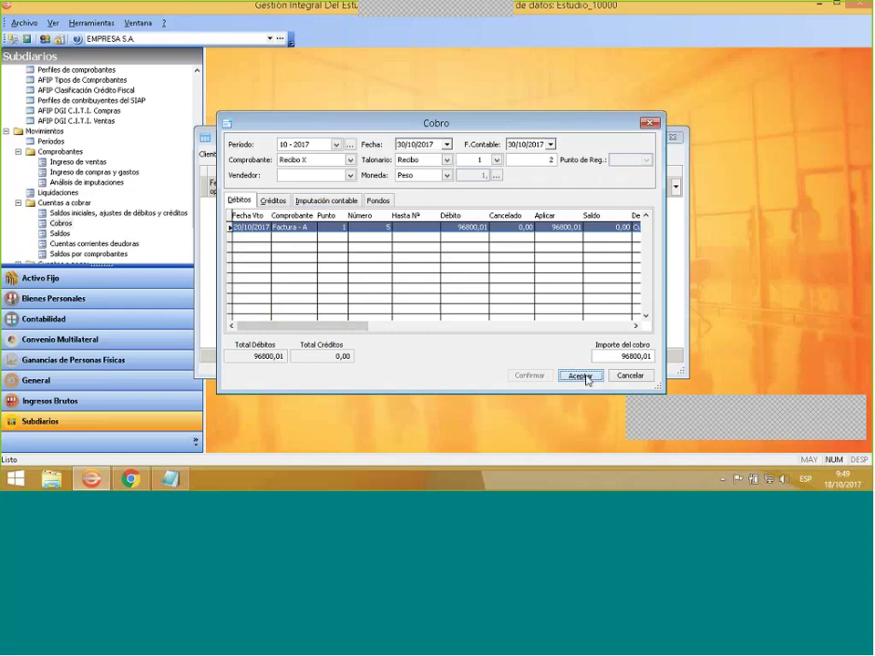
left_click(580, 375)
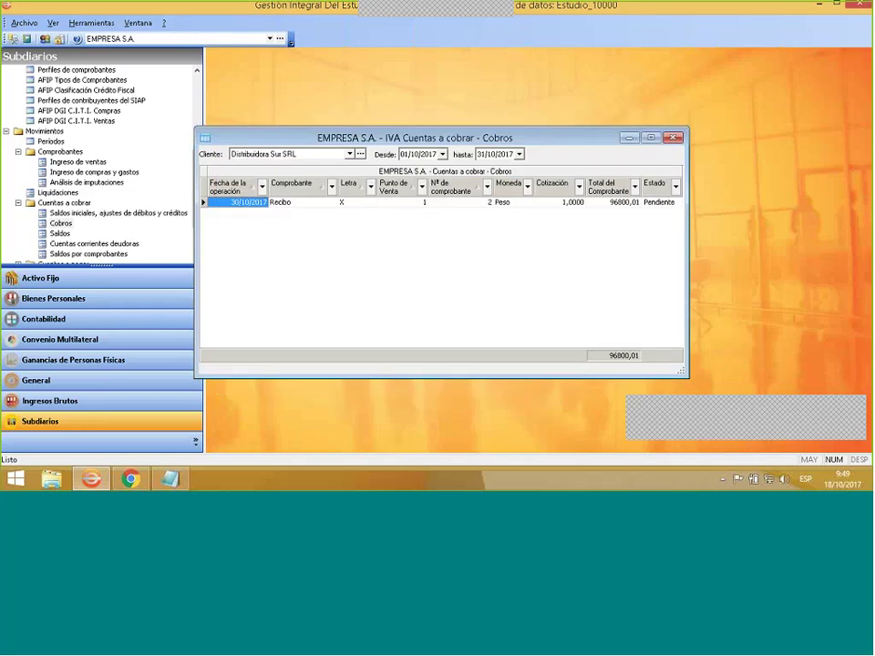
Open the saved receipt of Distribuidora Sur SRL and examine its accounting allocation.
left_click(297, 202)
right_click(297, 202)
left_click(319, 224)
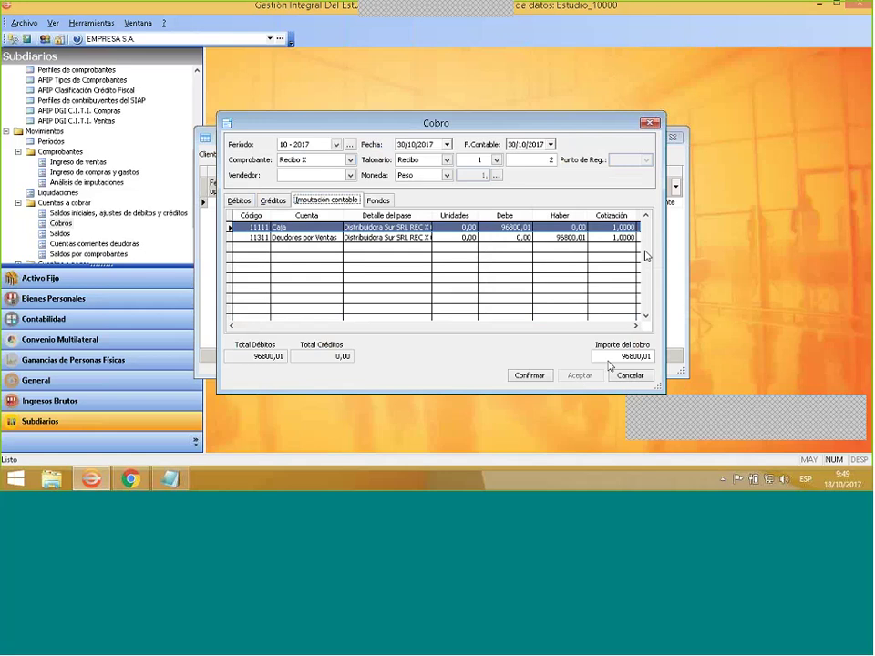
left_click(649, 123)
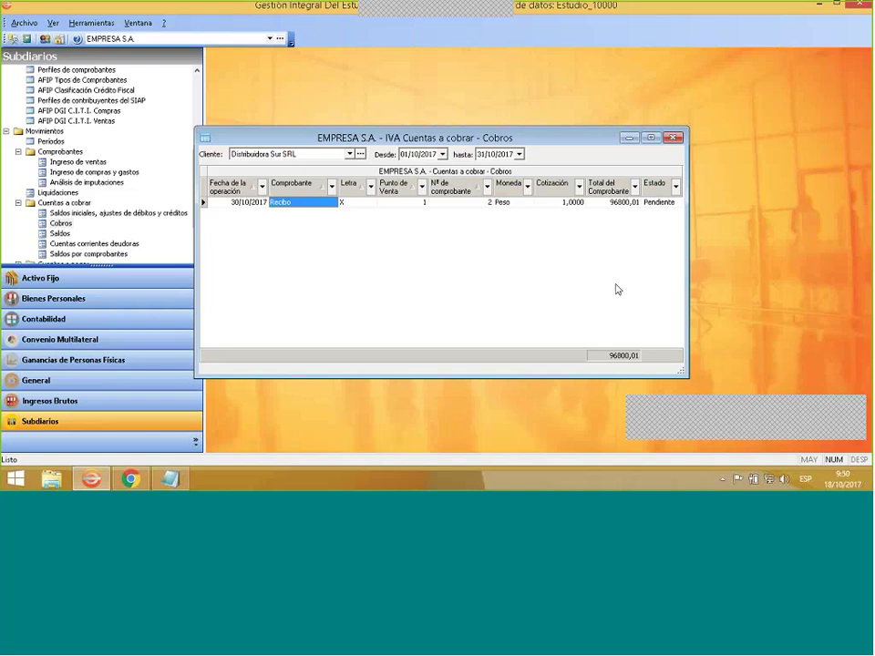
Switch the collections list to the client Sur SA.
left_click(349, 154)
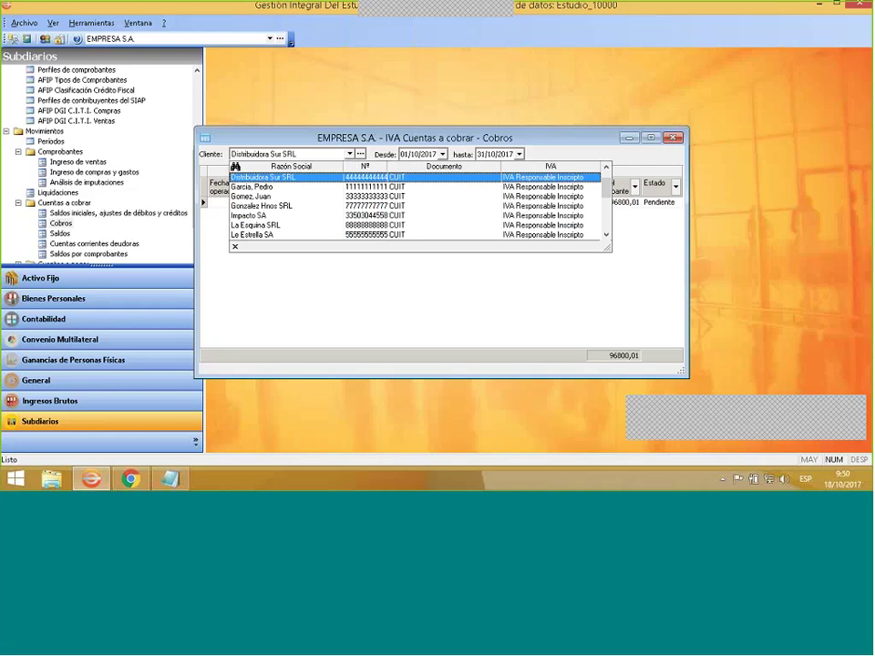
left_click(606, 235)
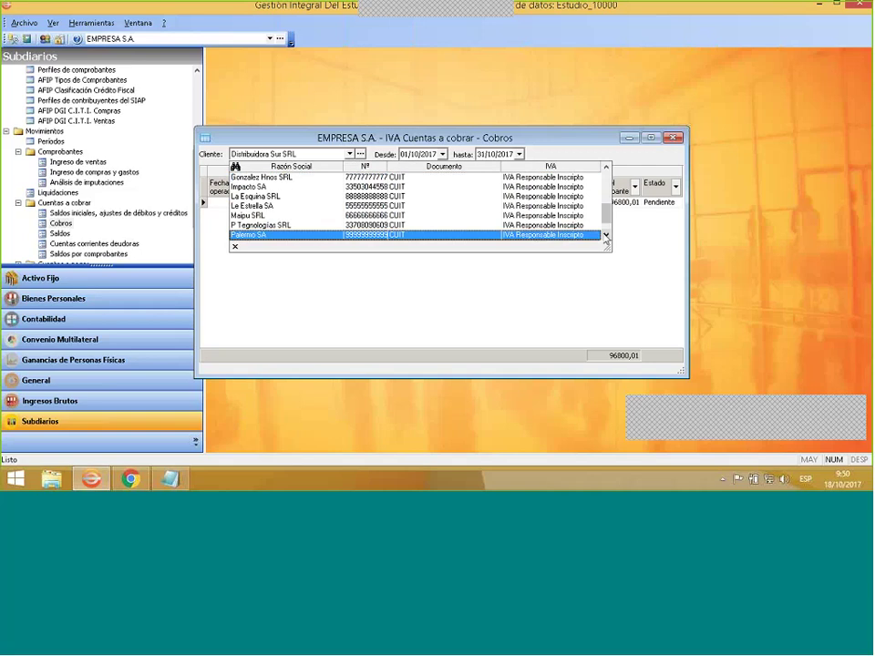
left_click(606, 236)
left_click(606, 236)
left_click(293, 236)
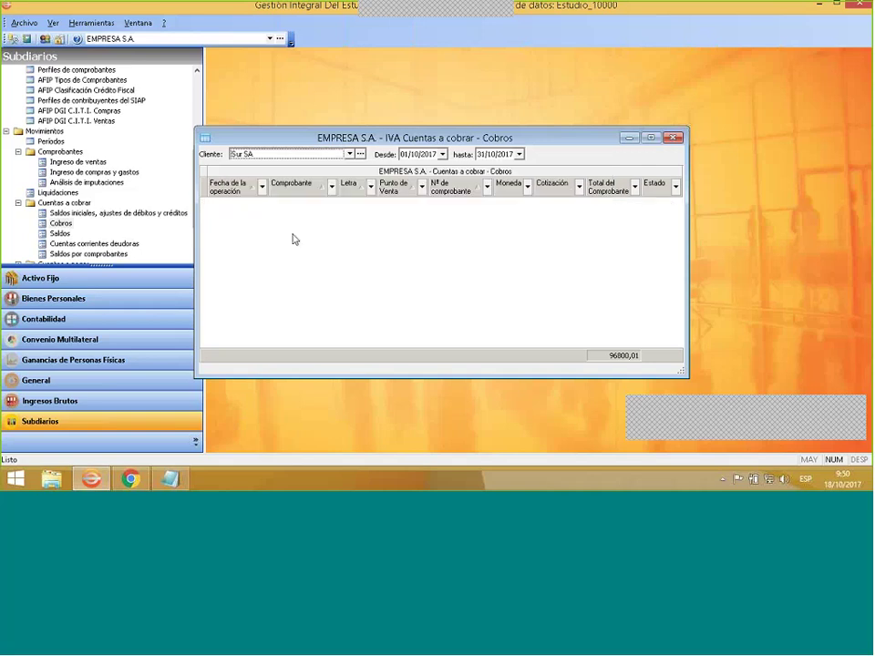
Start a new collection for Sur SA dated 30/10/2017.
right_click(391, 242)
left_click(415, 251)
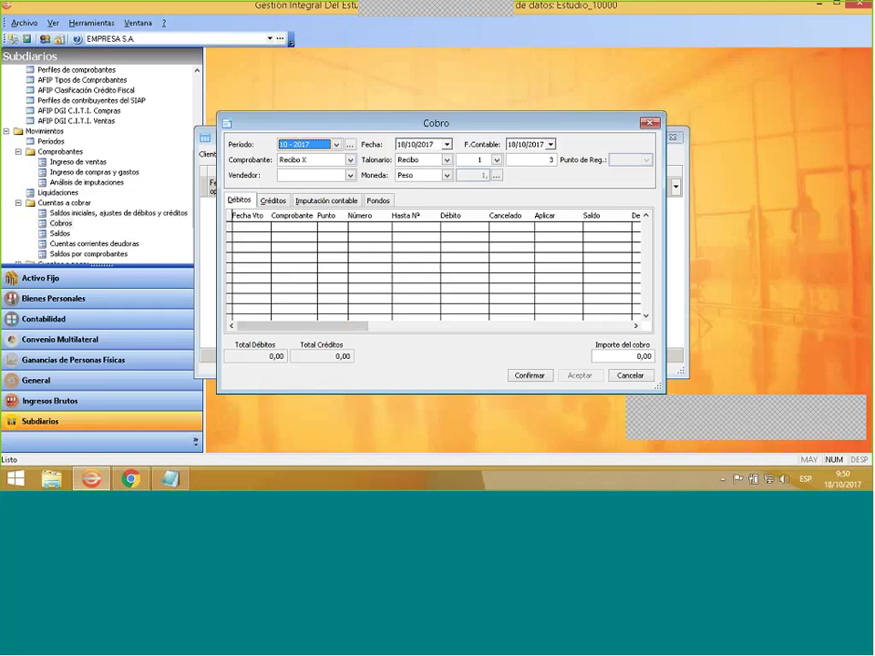
left_click(402, 145)
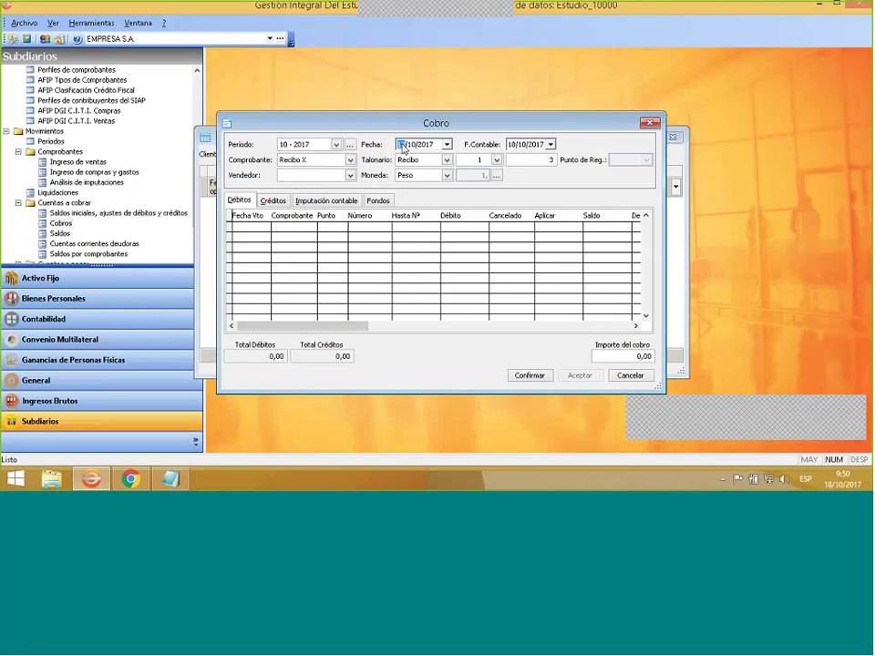
type("30")
key("Tab")
Add Sur SA's outstanding Factura A from 20/10/2017 to the collection's debits.
right_click(304, 235)
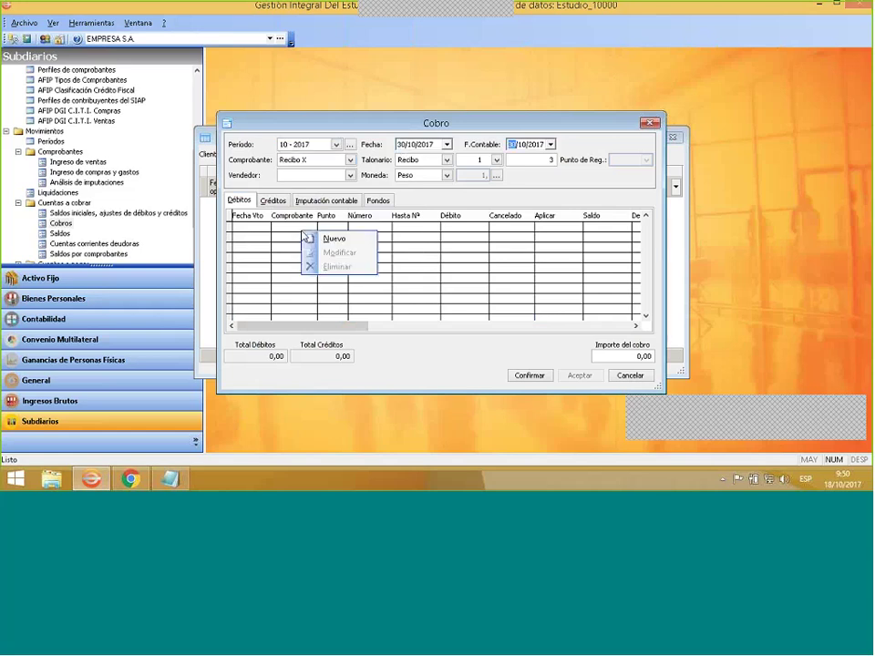
left_click(330, 238)
left_click(666, 175)
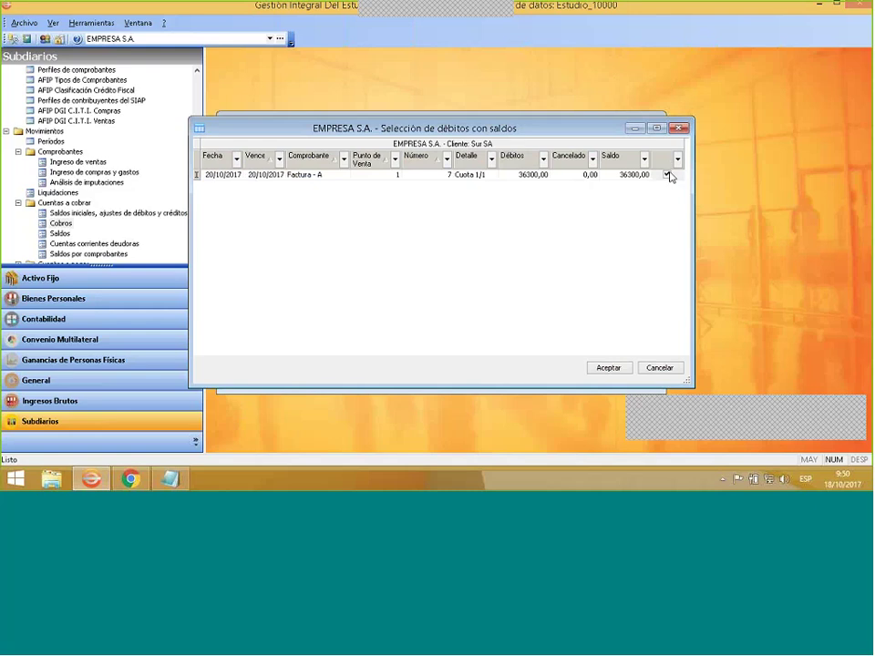
left_click(618, 368)
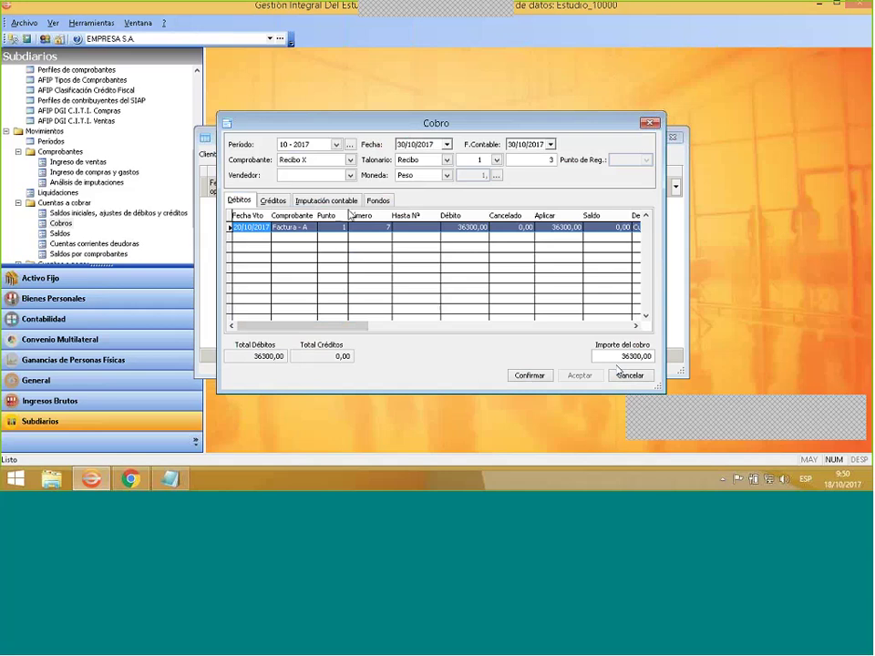
Start a new third-party cheque entry in the collection's funds.
left_click(377, 201)
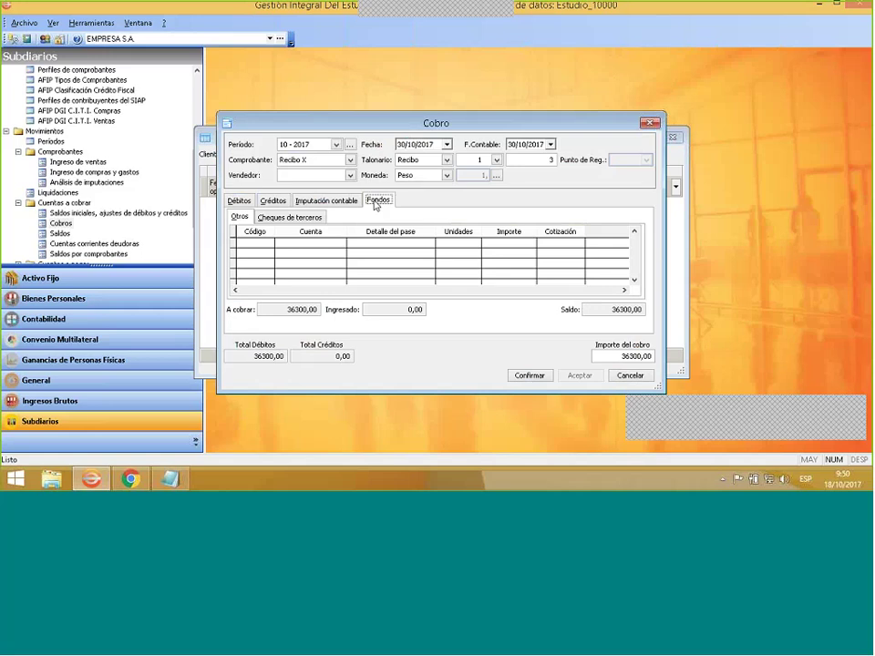
left_click(278, 218)
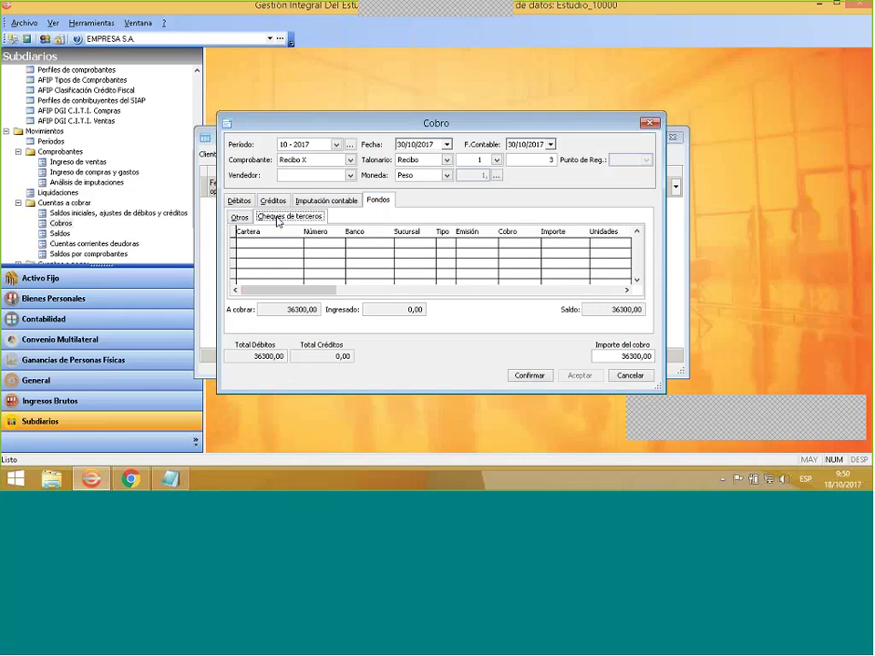
right_click(305, 260)
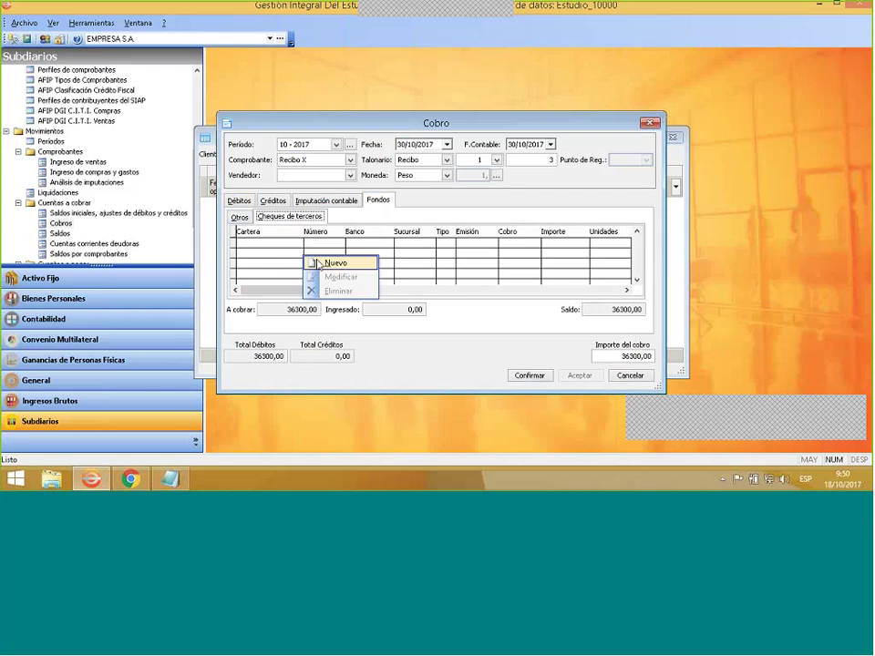
left_click(333, 263)
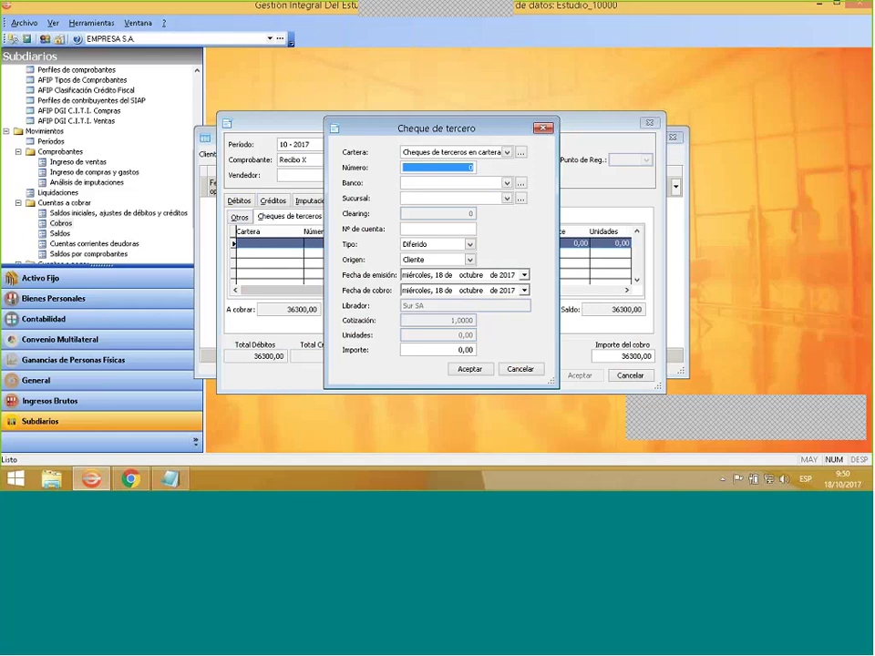
Examine which ledger account is assigned to the portfolio Cheques de terceros en cartera.
left_click(520, 153)
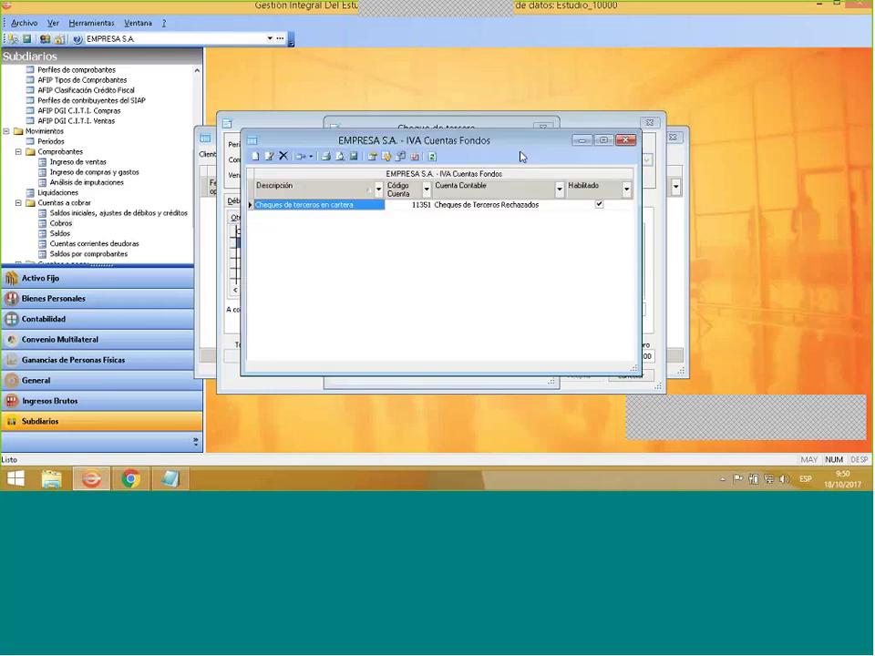
right_click(374, 205)
left_click(410, 224)
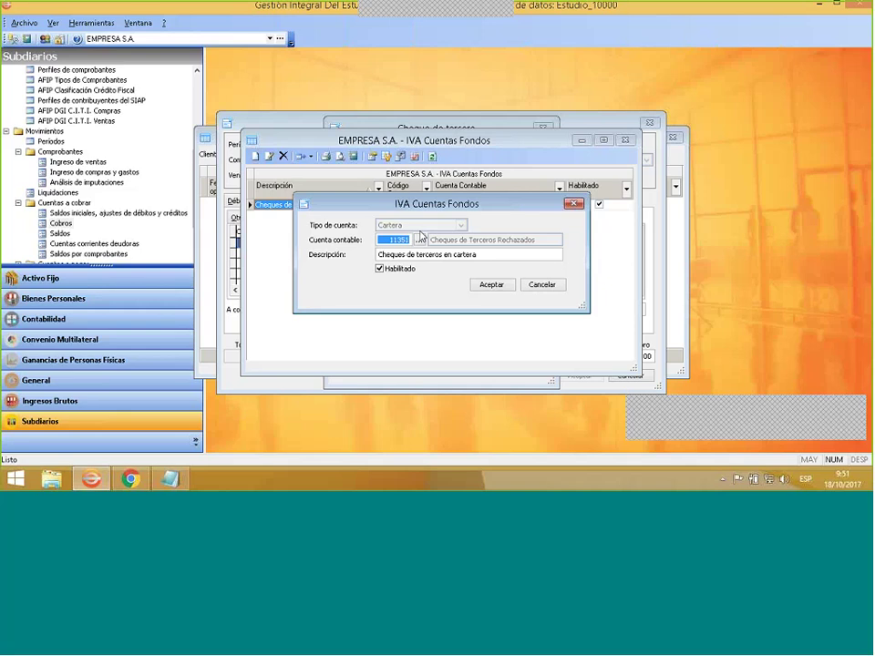
key("Escape")
left_click(625, 140)
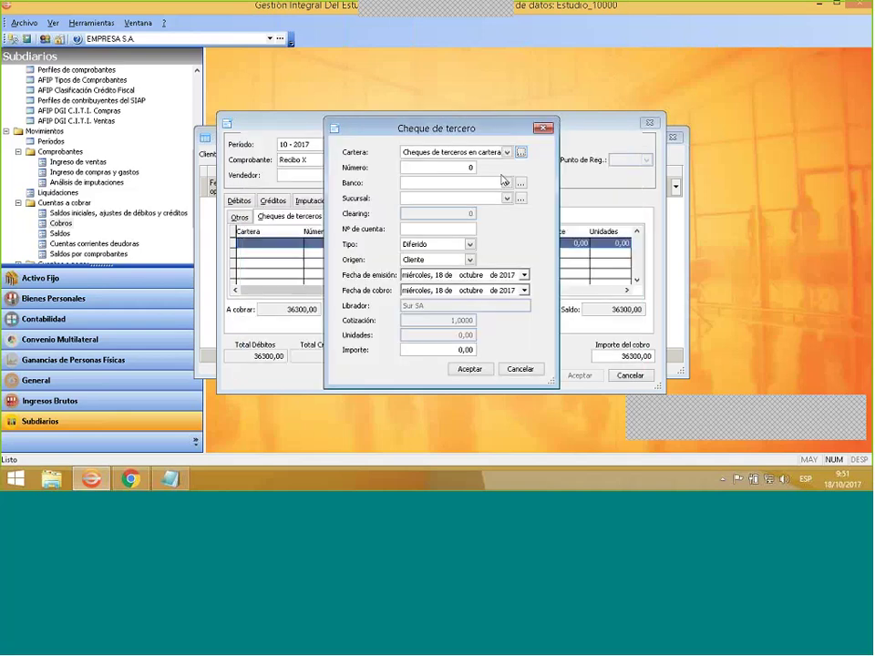
Set the third-party cheque's number to 1.
left_click(458, 169)
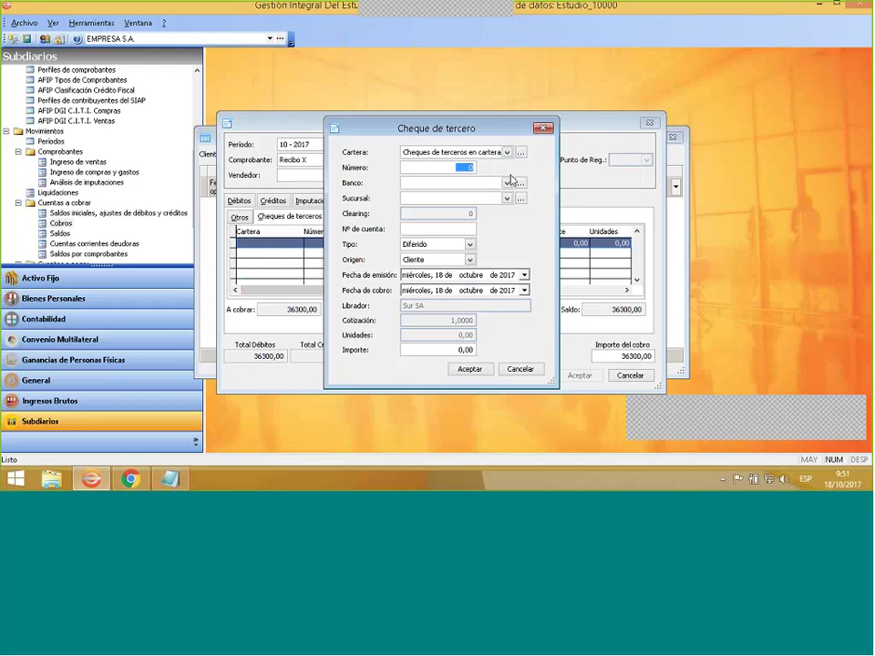
type("1")
key("Tab")
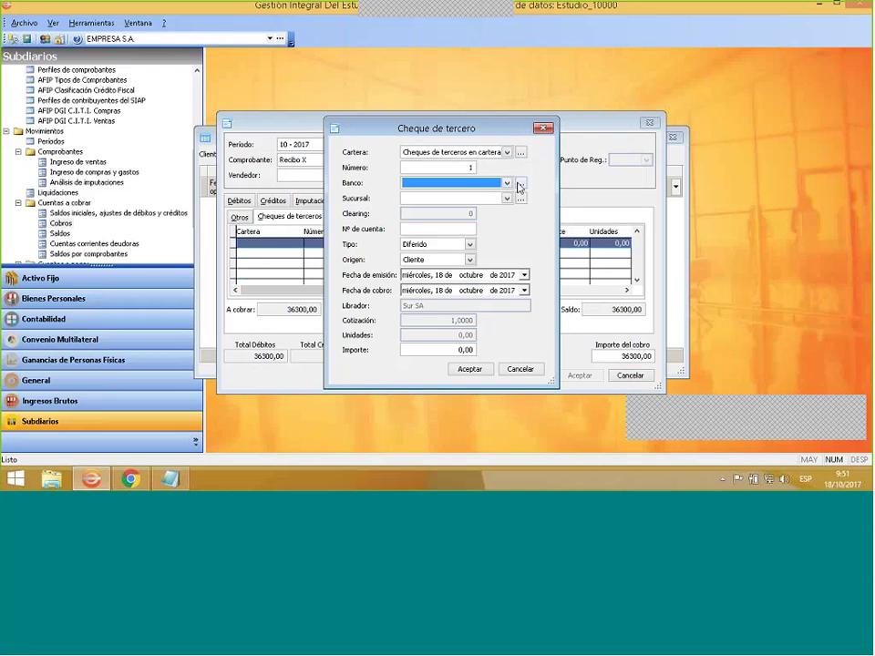
Create a bank named Banco and choose it as the cheque's bank.
left_click(520, 183)
right_click(453, 220)
left_click(483, 223)
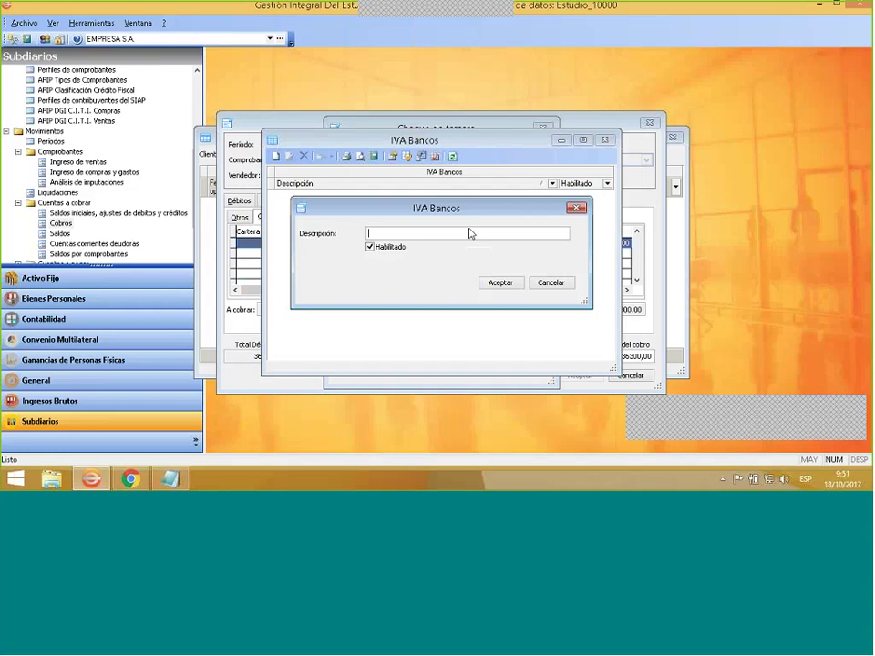
type("Banco")
left_click(507, 284)
left_click(603, 141)
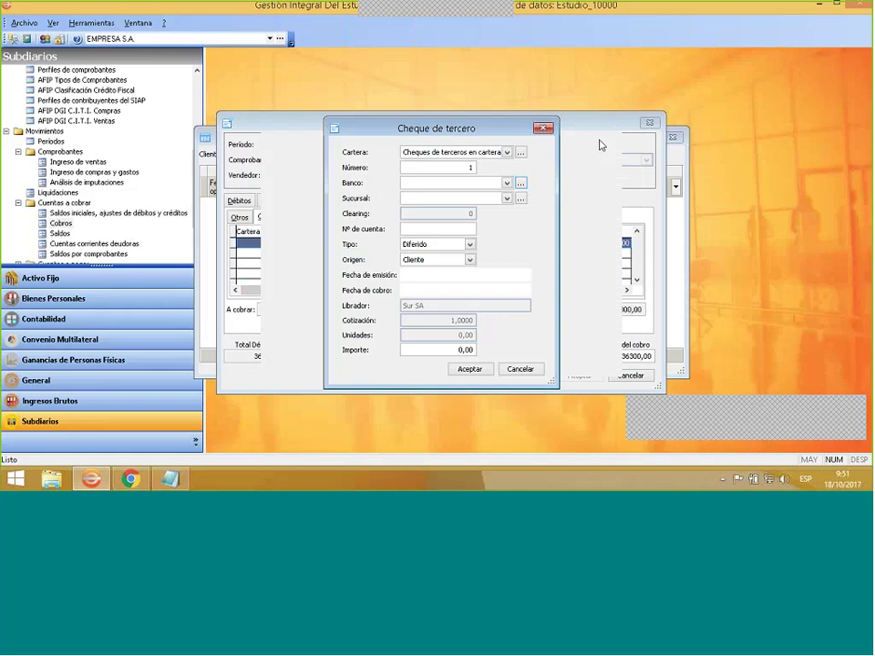
left_click(513, 183)
left_click(514, 192)
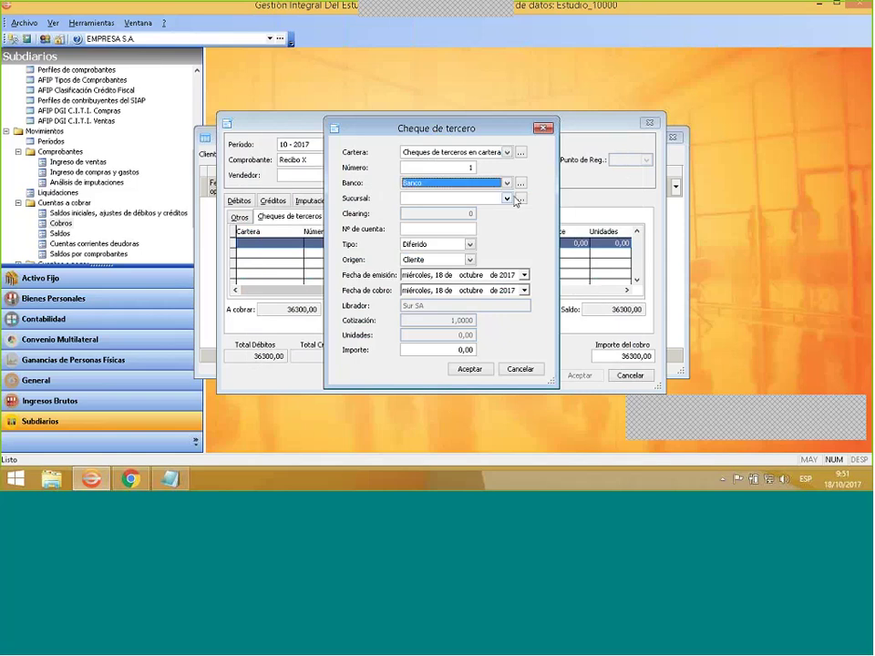
Create a branch named Sucursal for the bank Banco and return to the cheque entry.
left_click(521, 199)
right_click(450, 230)
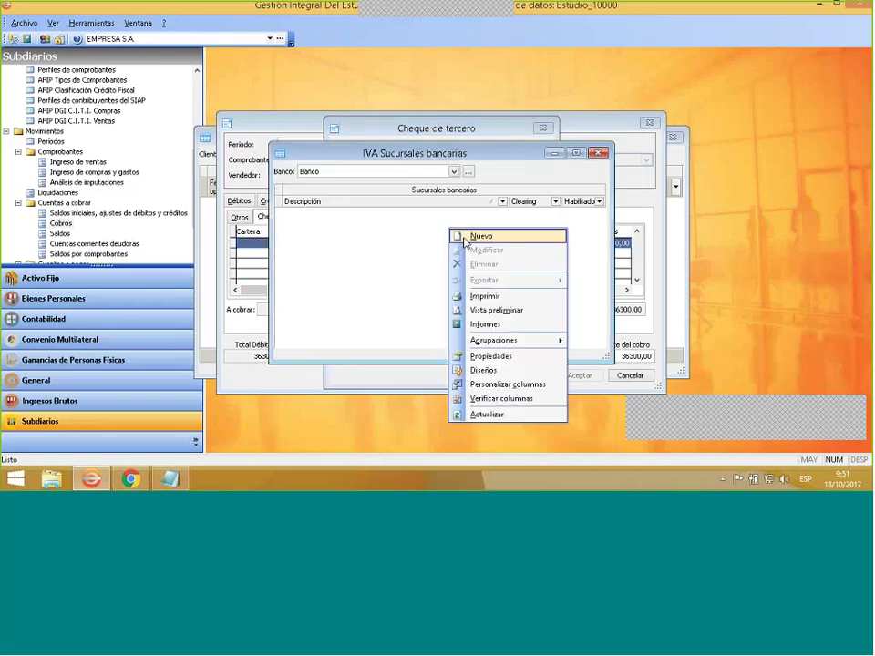
left_click(480, 236)
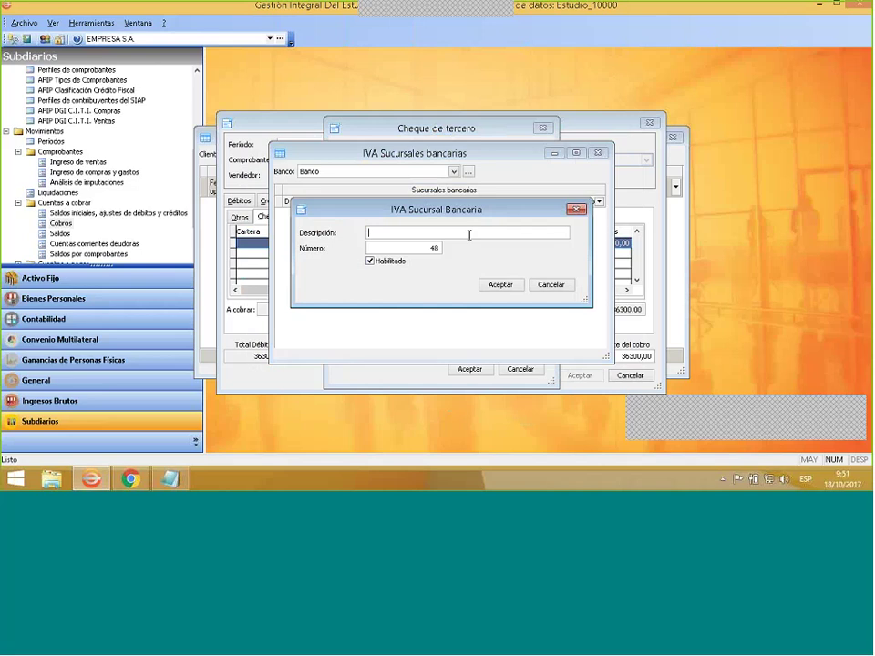
type("sucursal")
key("Home")
key("Delete")
type("S")
left_click(510, 287)
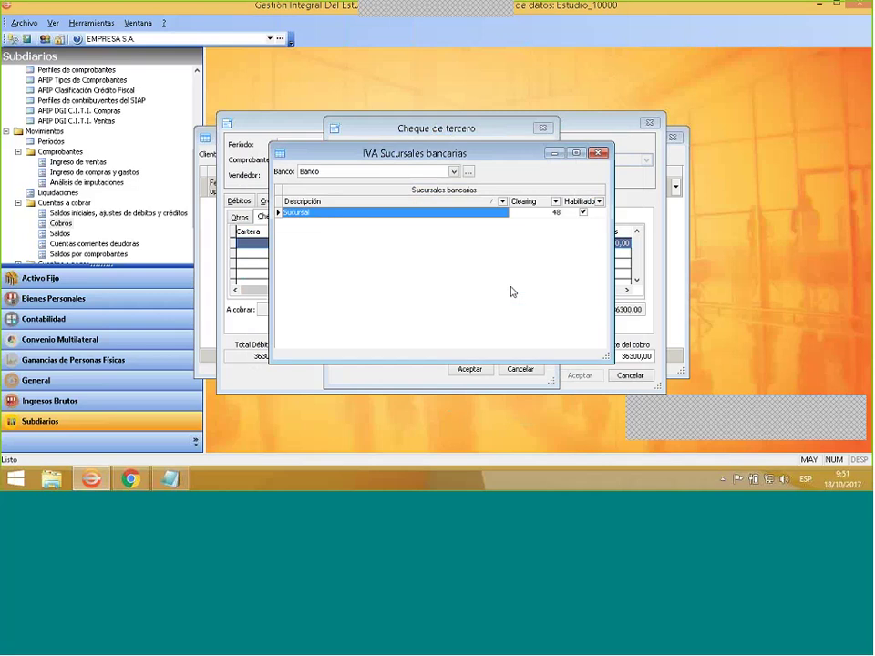
left_click(598, 153)
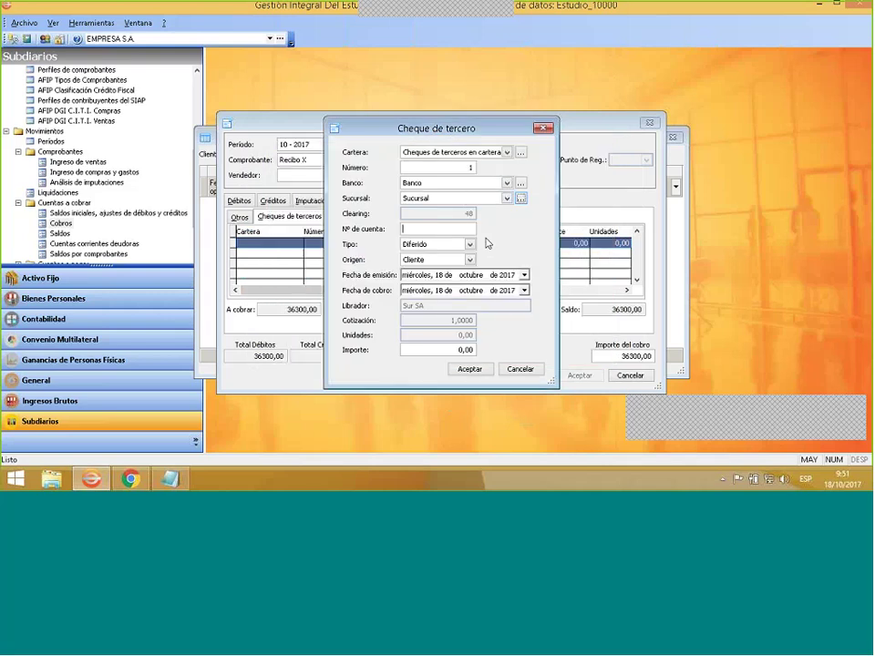
Enter the cheque's account number and keep its type as Diferido.
left_click(463, 228)
type("1111111111")
left_click(469, 244)
left_click(465, 265)
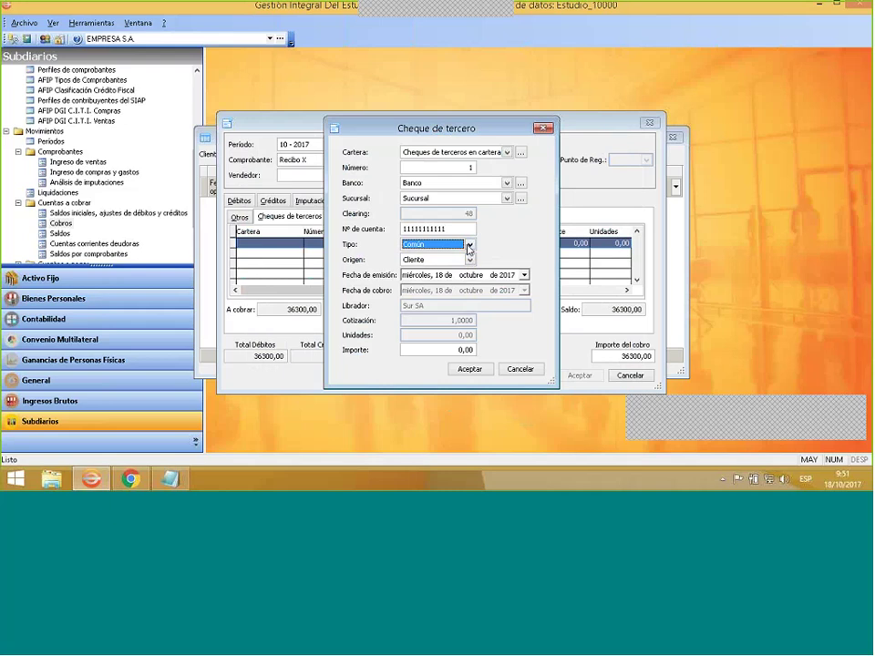
left_click(469, 245)
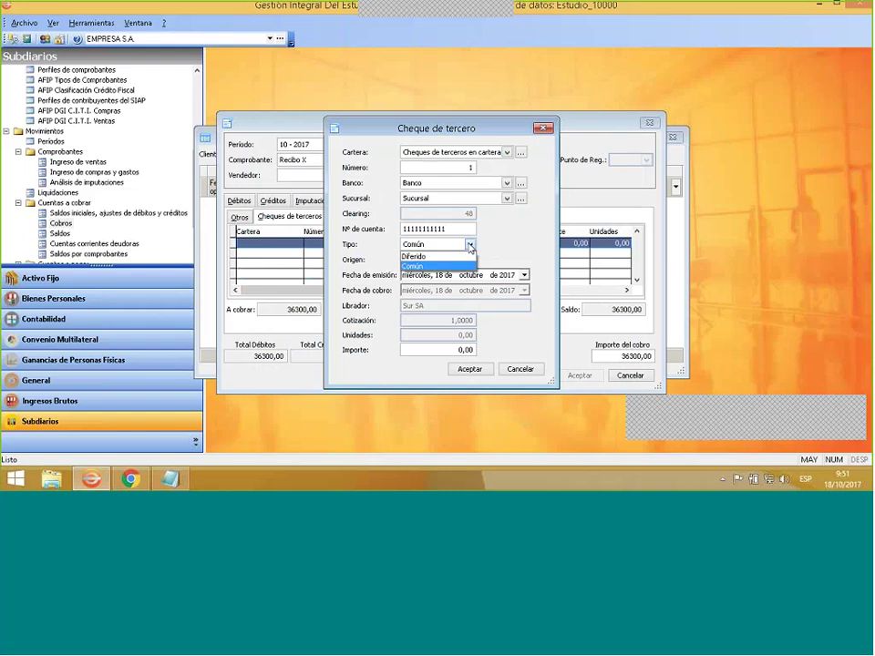
left_click(448, 254)
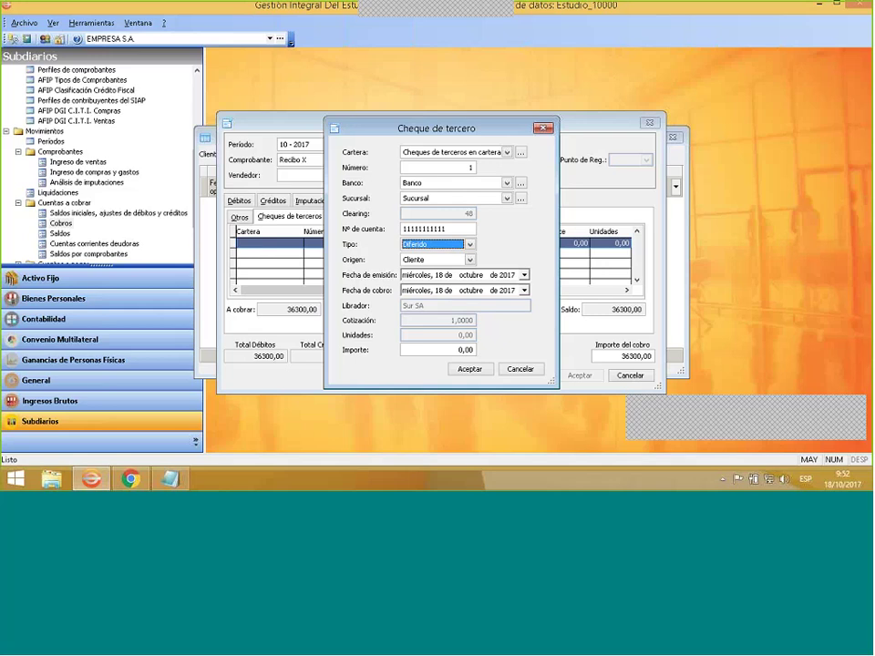
Set the cheque's collection date (Fecha de cobro) to 5 November 2017.
left_click(441, 290)
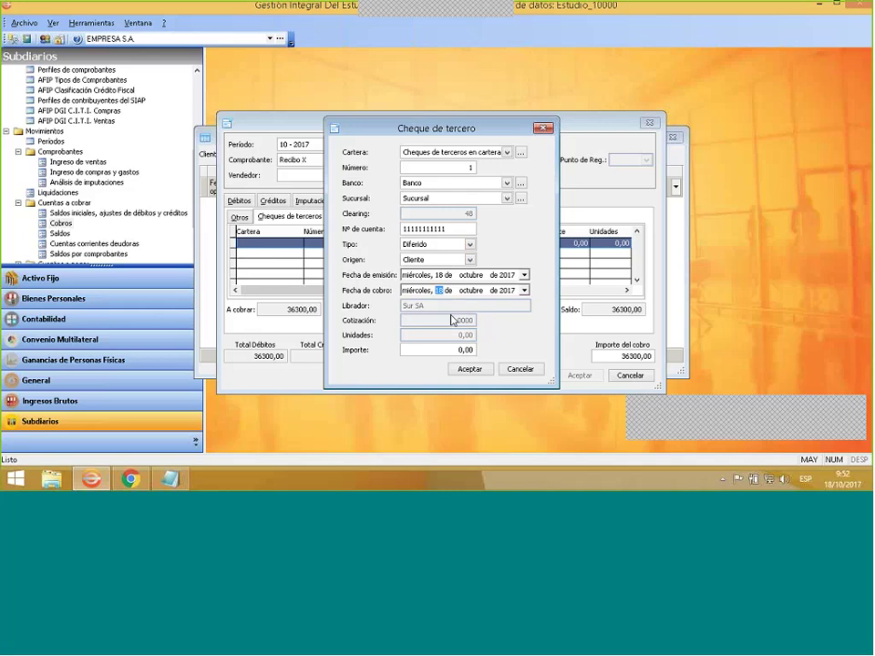
type("1")
key("Tab")
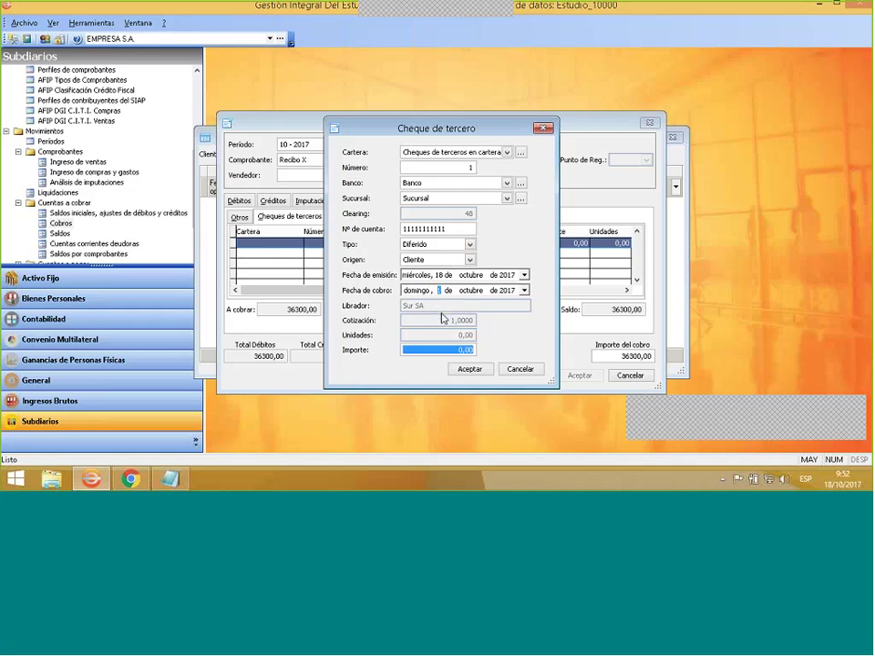
key("BackSpace")
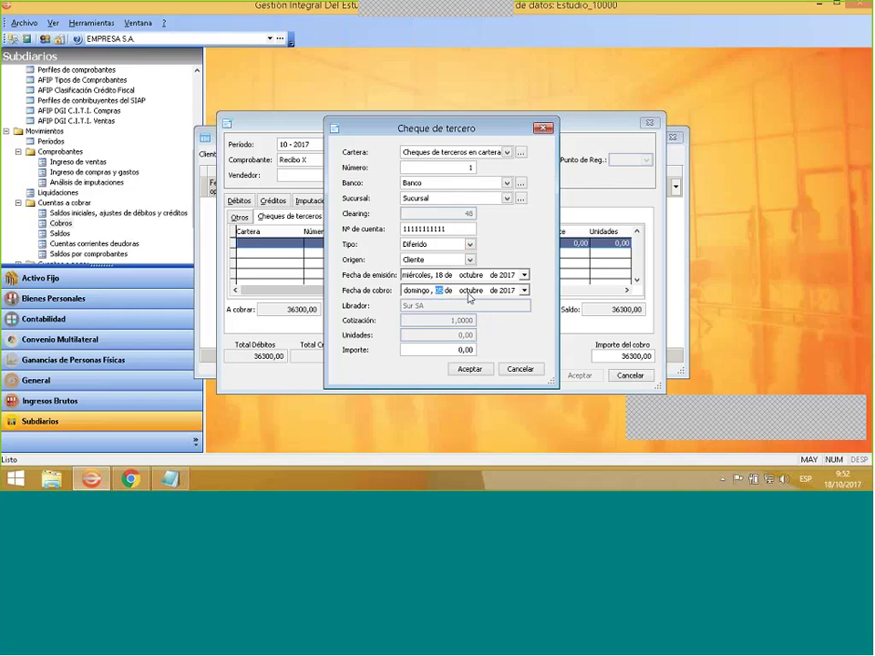
type("5")
type("11")
key("Tab")
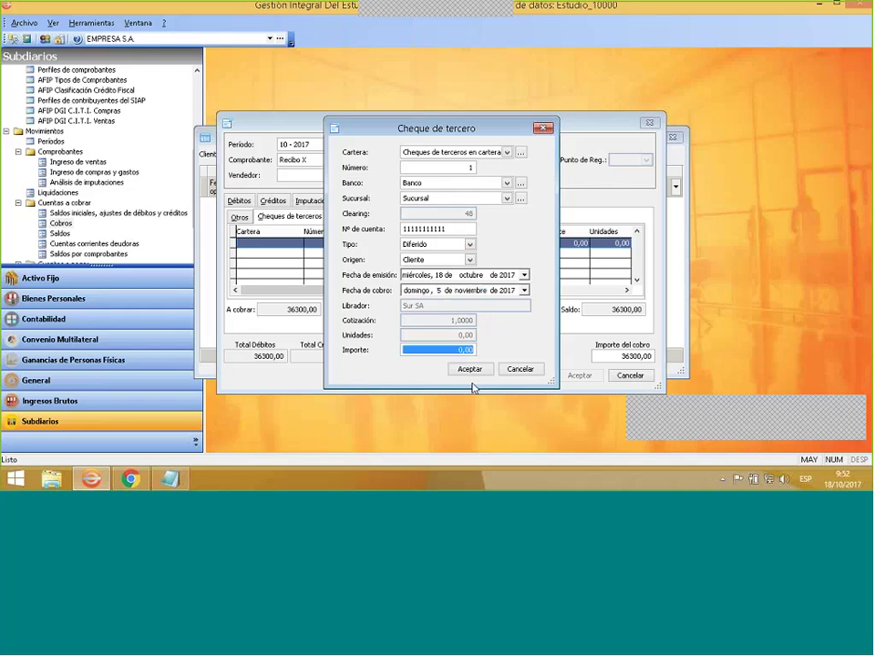
Set the cheque's amount to 36300,00 and accept the cheque entry.
type("363 ,")
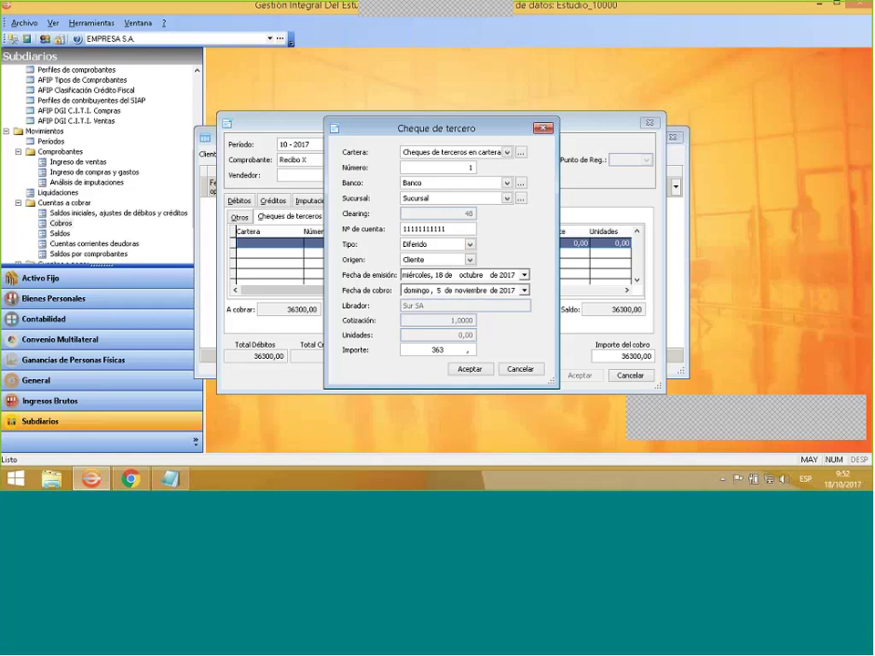
type("00")
key("Tab")
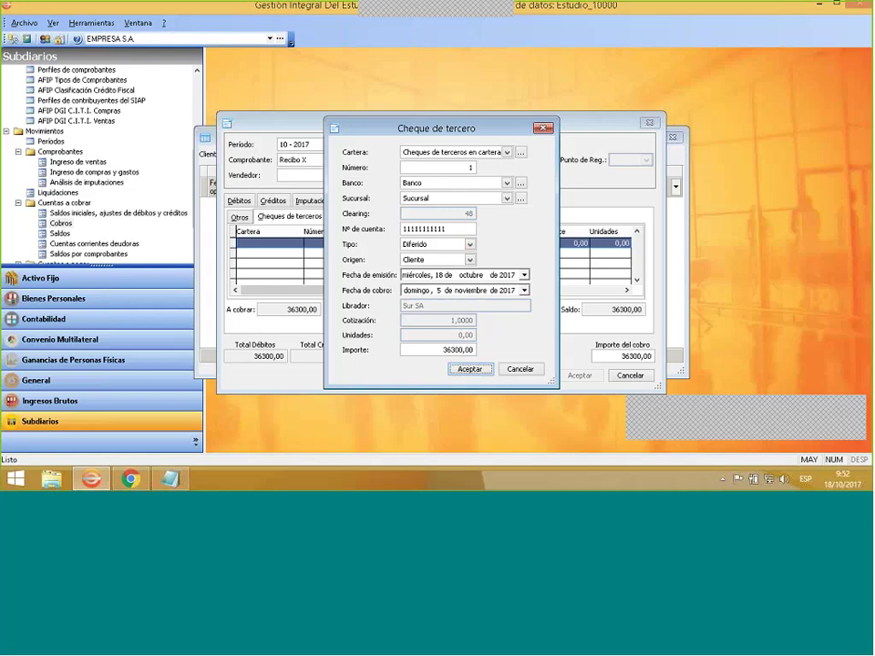
left_click(471, 370)
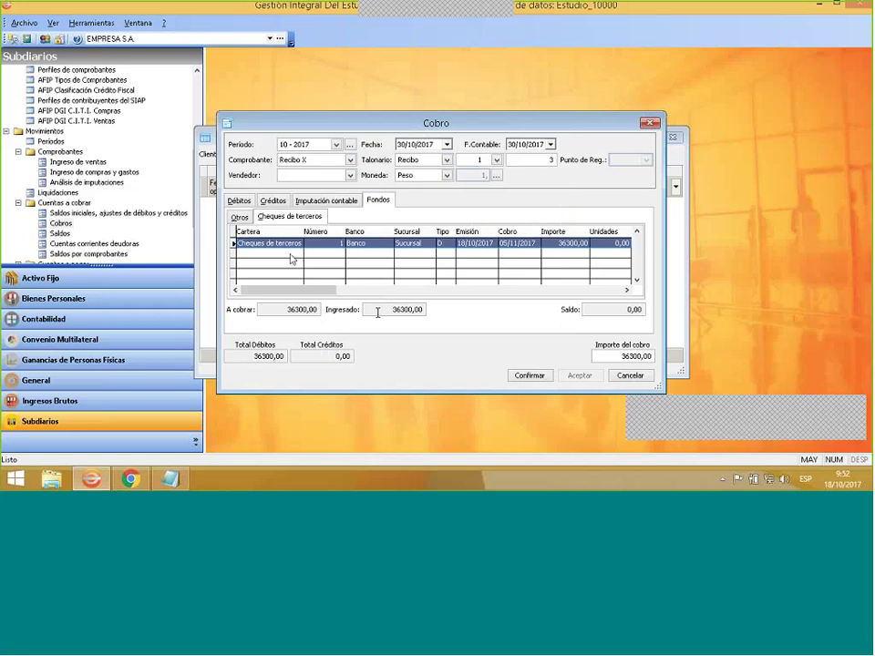
Check the debits against the funds, then confirm and save Sur SA's collection.
left_click(239, 201)
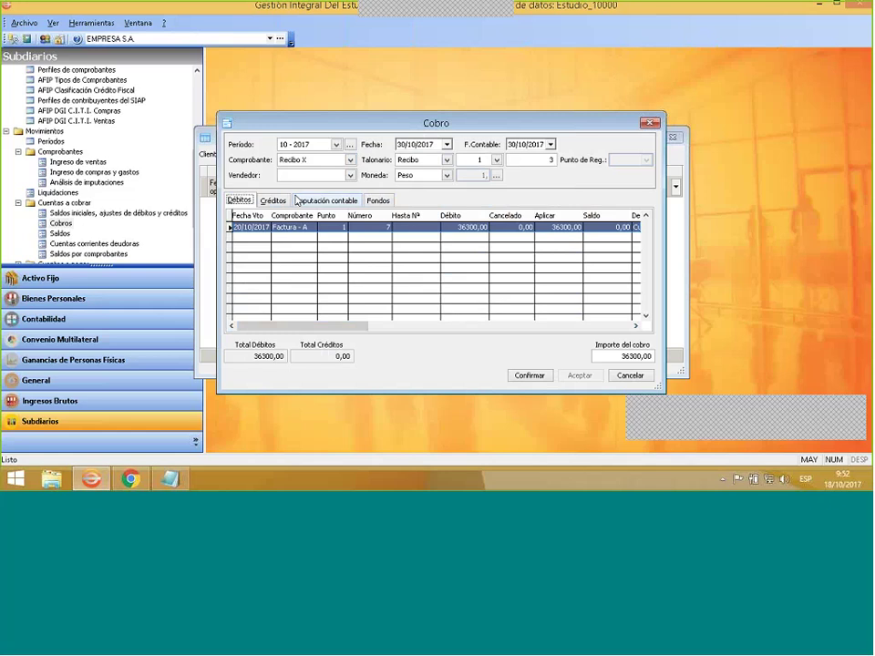
left_click(377, 201)
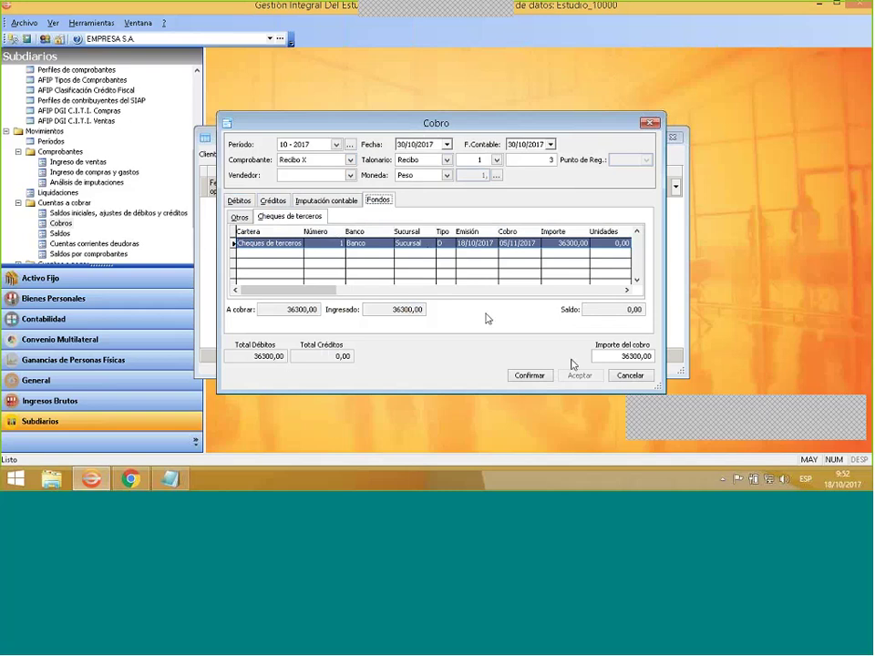
left_click(548, 376)
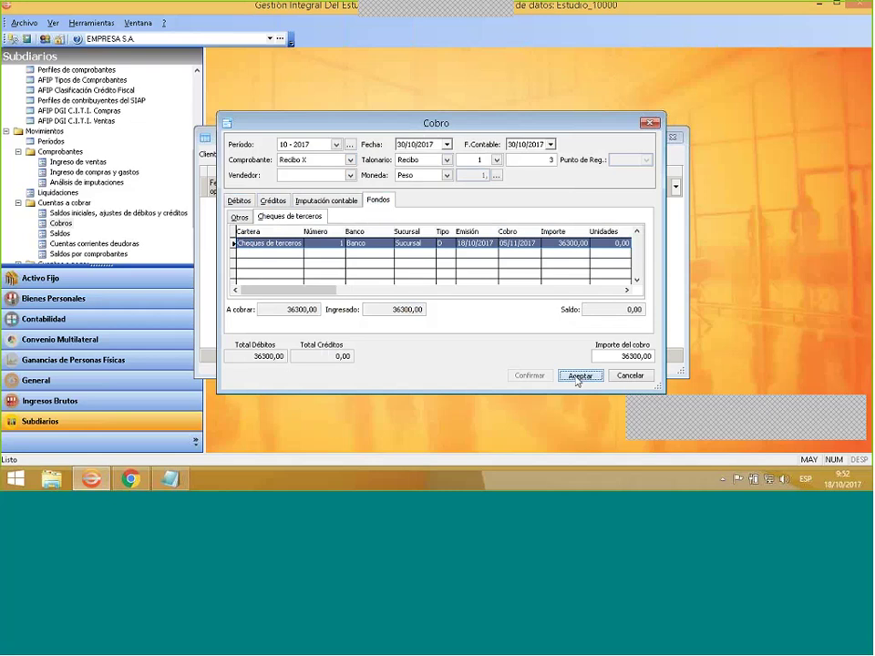
left_click(578, 376)
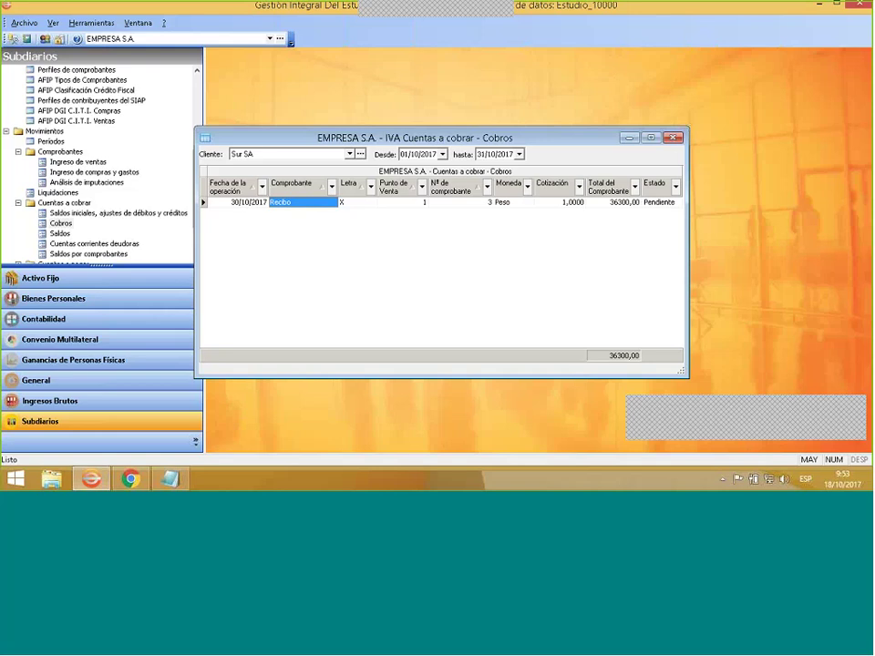
Switch the collections list to Maipu SRL and start a new collection for that client.
left_click(254, 153)
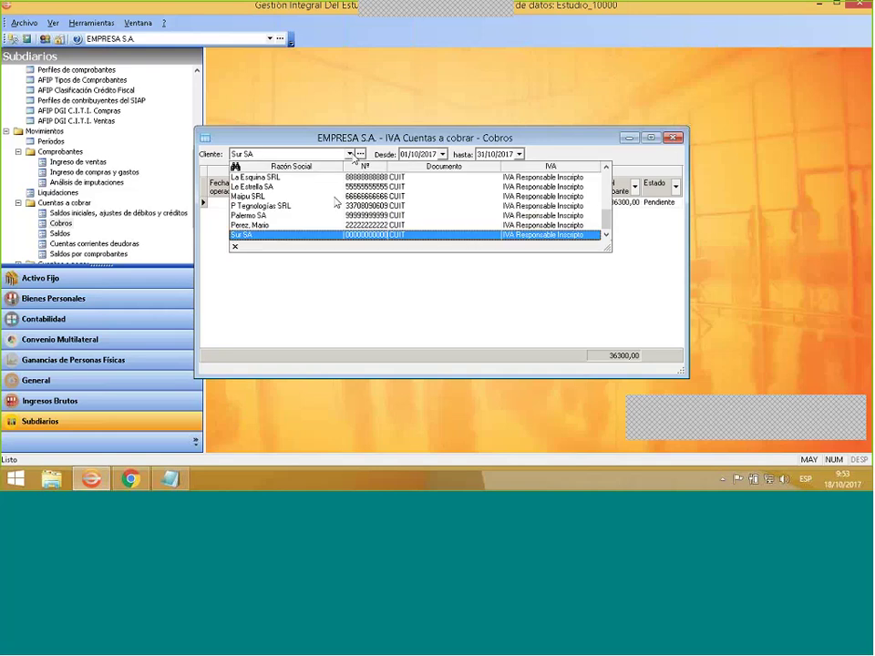
left_click(254, 196)
right_click(333, 221)
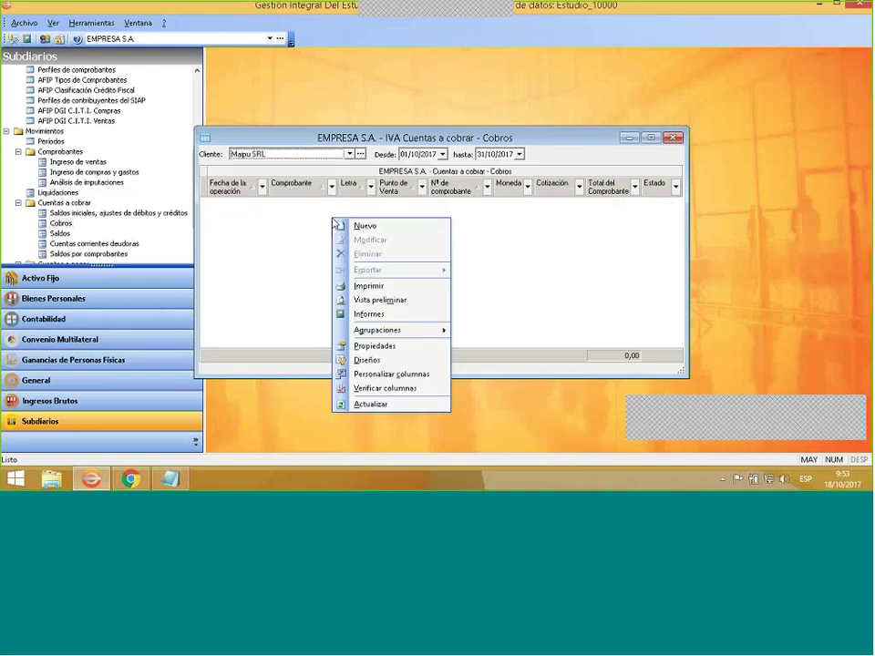
left_click(363, 225)
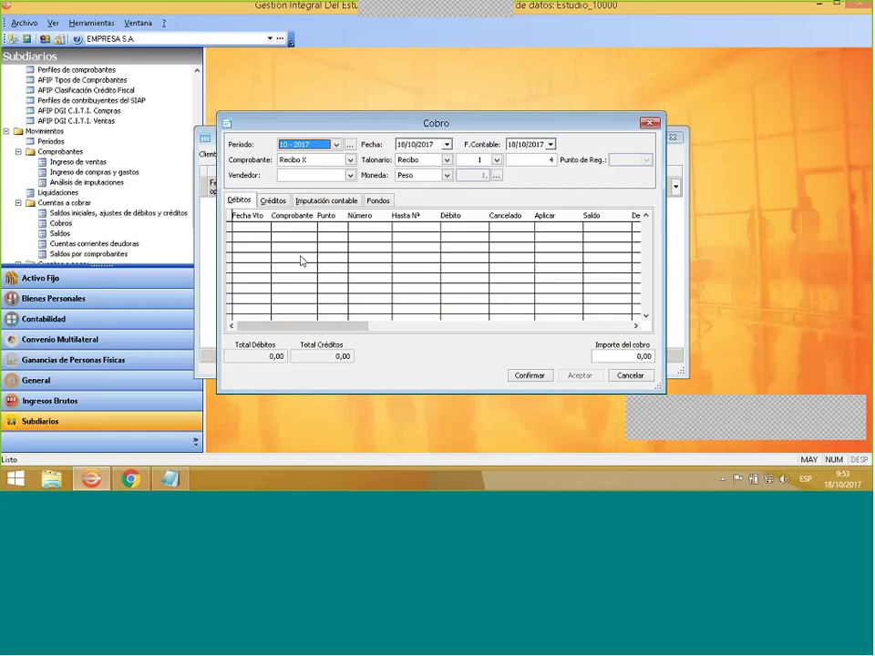
Add Maipu SRL's outstanding Factura A from 15/10/2017 to the collection's debits.
right_click(270, 243)
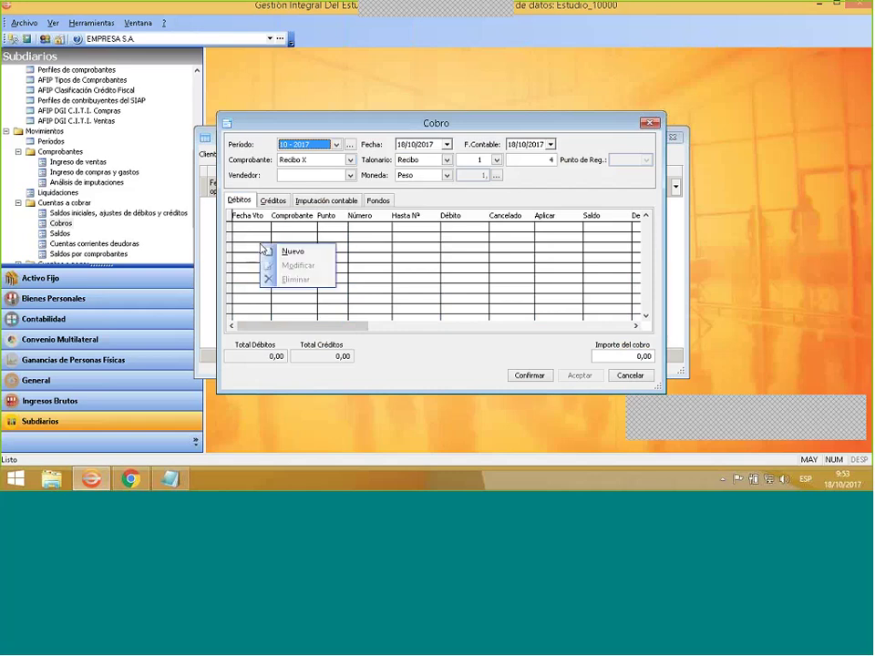
left_click(273, 254)
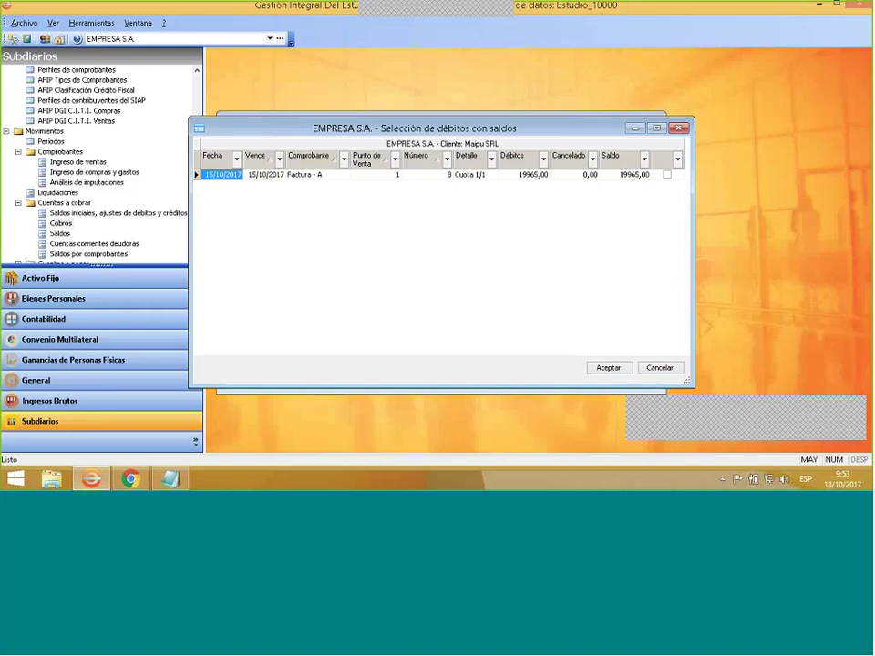
left_click(666, 175)
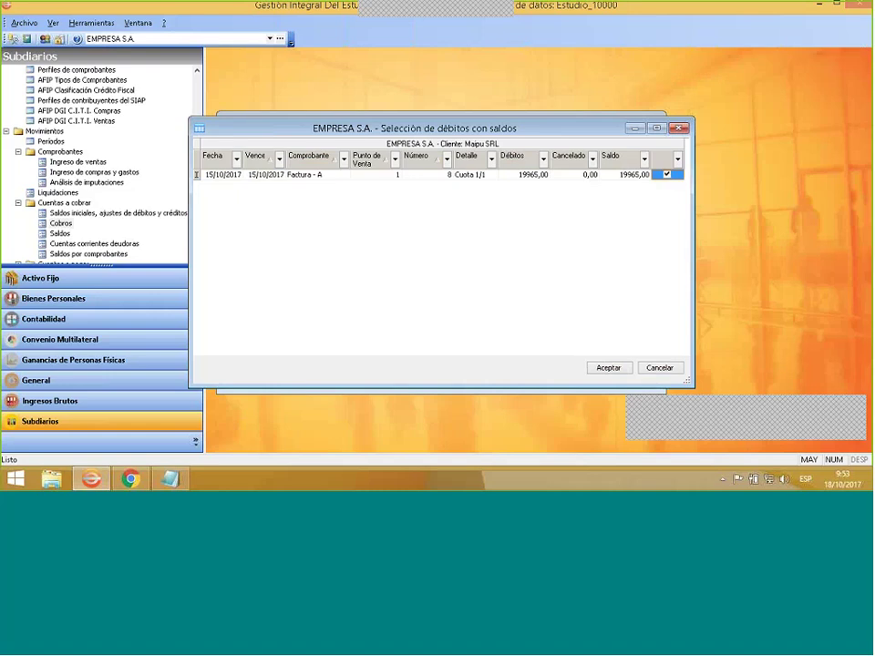
left_click(607, 367)
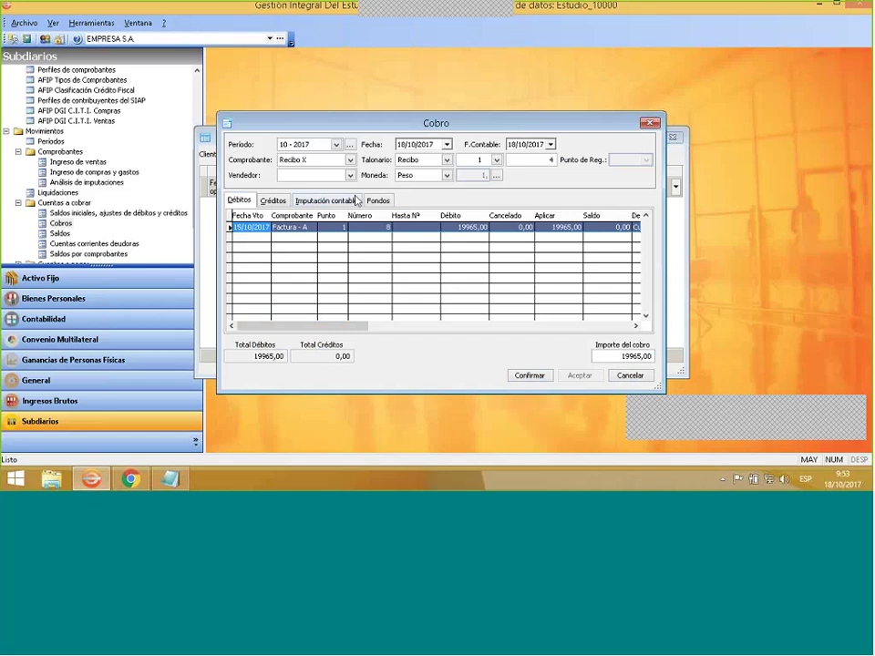
Add a non-cheque fund entry to Maipu SRL's collection and assign it to the Banco Río account.
left_click(377, 201)
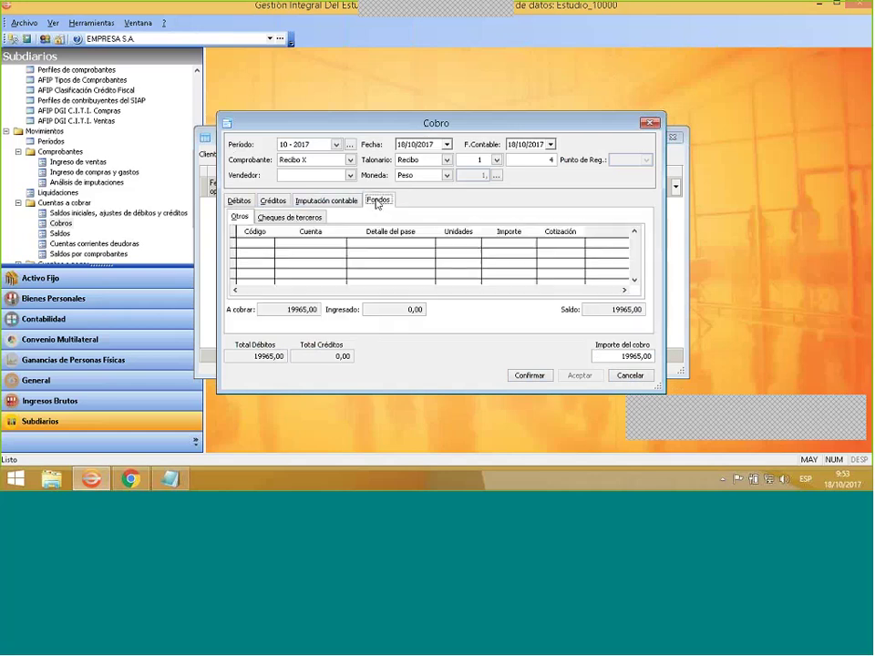
right_click(292, 254)
left_click(326, 256)
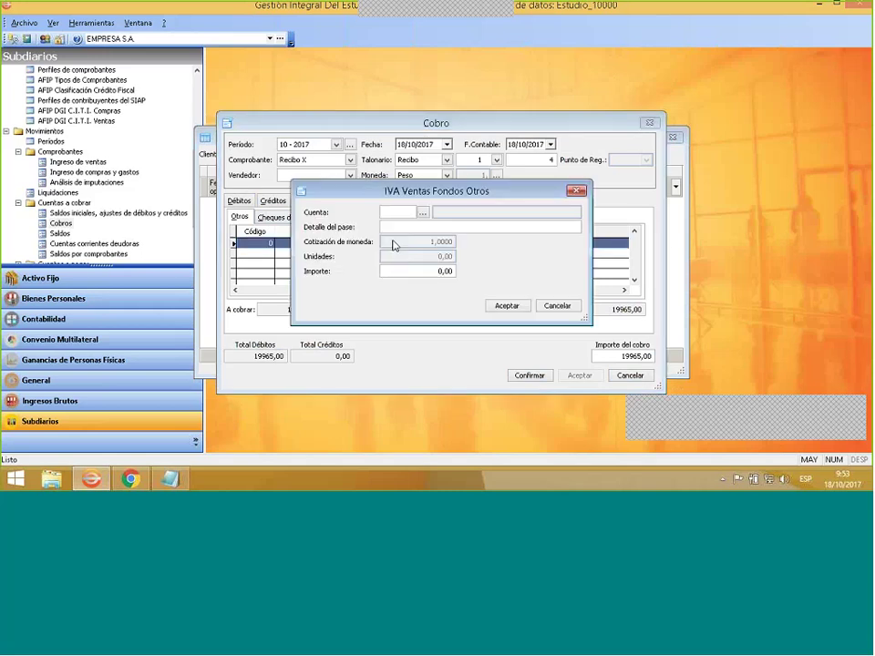
left_click(422, 212)
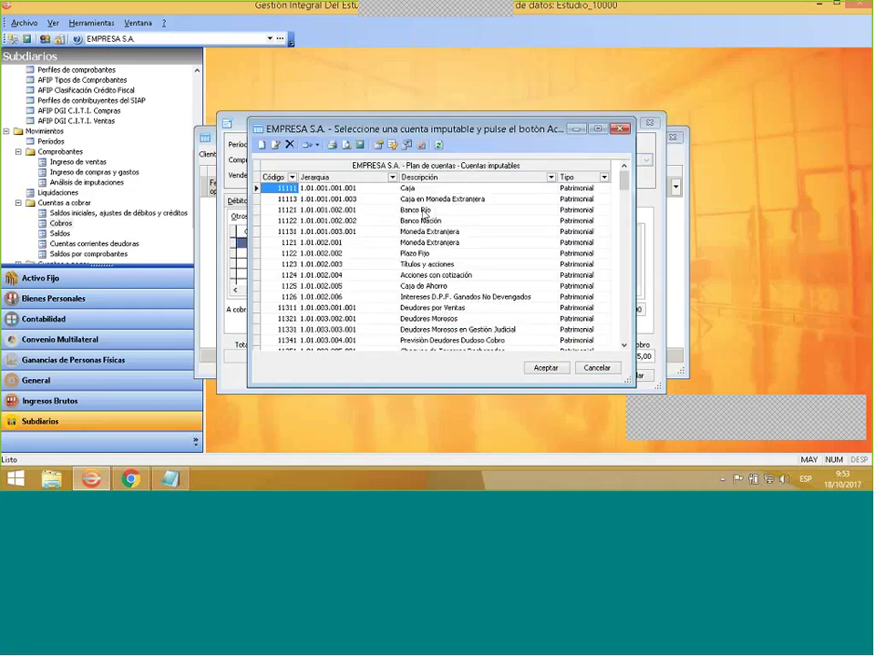
left_click(423, 213)
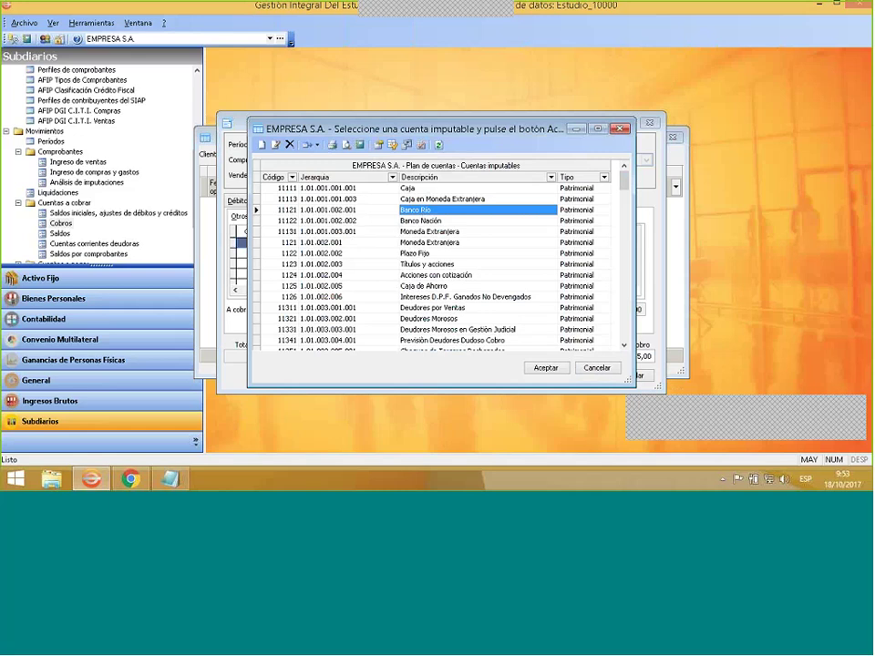
left_click(547, 368)
Enter Deposito as the fund entry's detail, set its amount to 19000,00 and accept the entry.
left_click(413, 227)
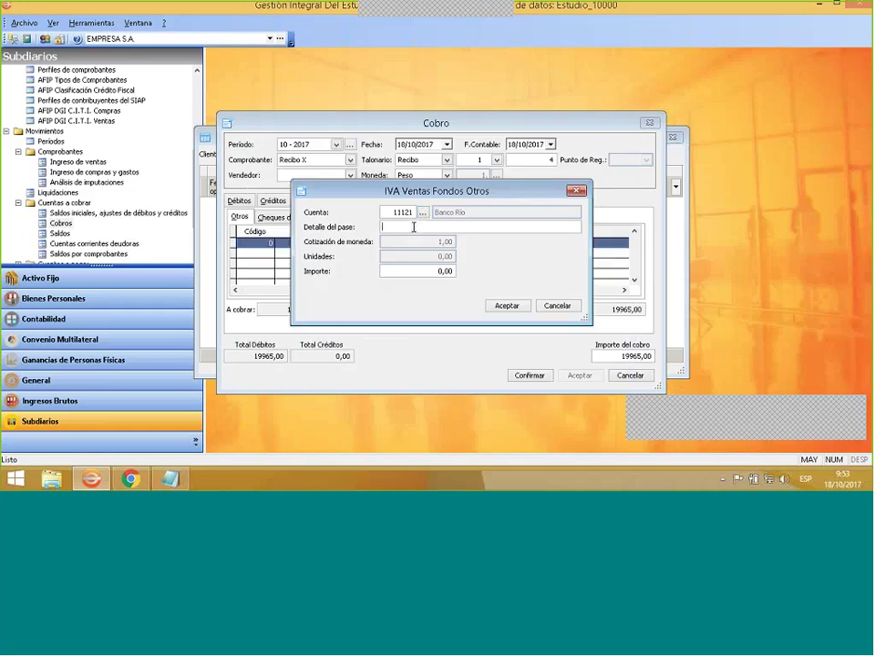
type("dEPOS")
key("BackSpace")
key("BackSpace")
key("BackSpace")
key("BackSpace")
key("BackSpace")
key("BackSpace")
type("De")
key("Caps_Lock")
type("posito")
key("Tab")
type("19000")
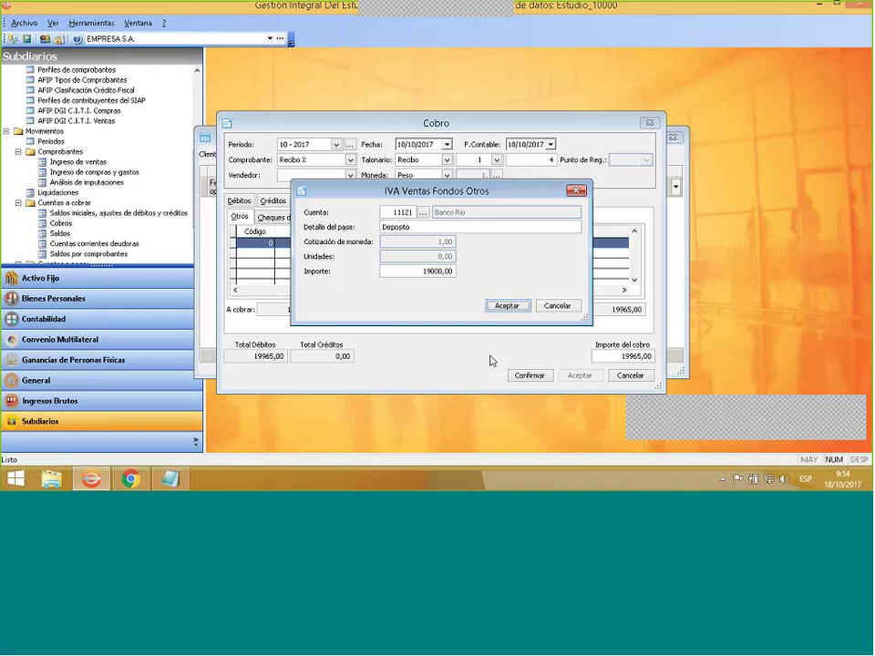
left_click(515, 308)
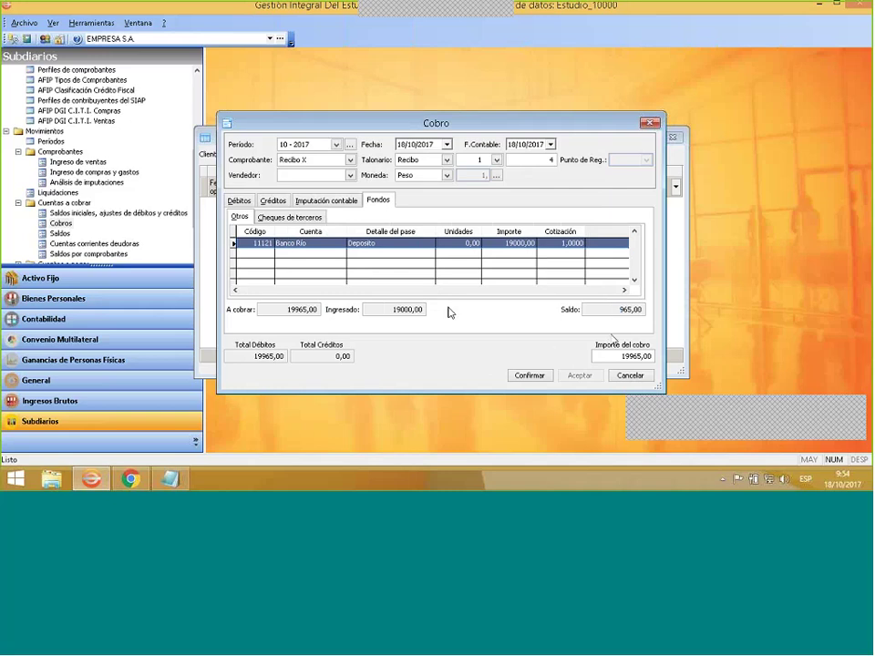
Set the amount applied to the Factura A debit to 19000,00, then confirm and save the collection.
left_click(238, 200)
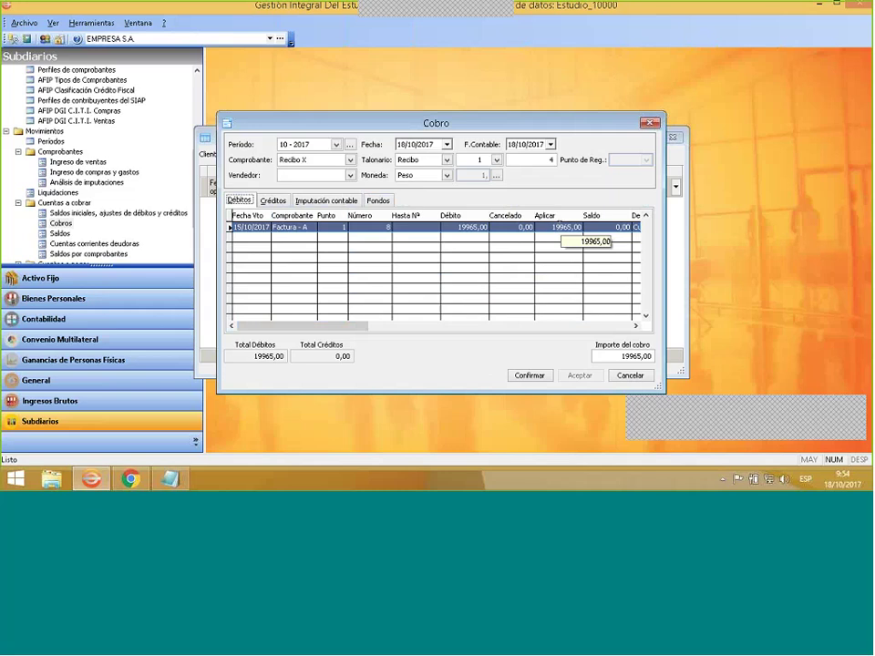
left_click(559, 227)
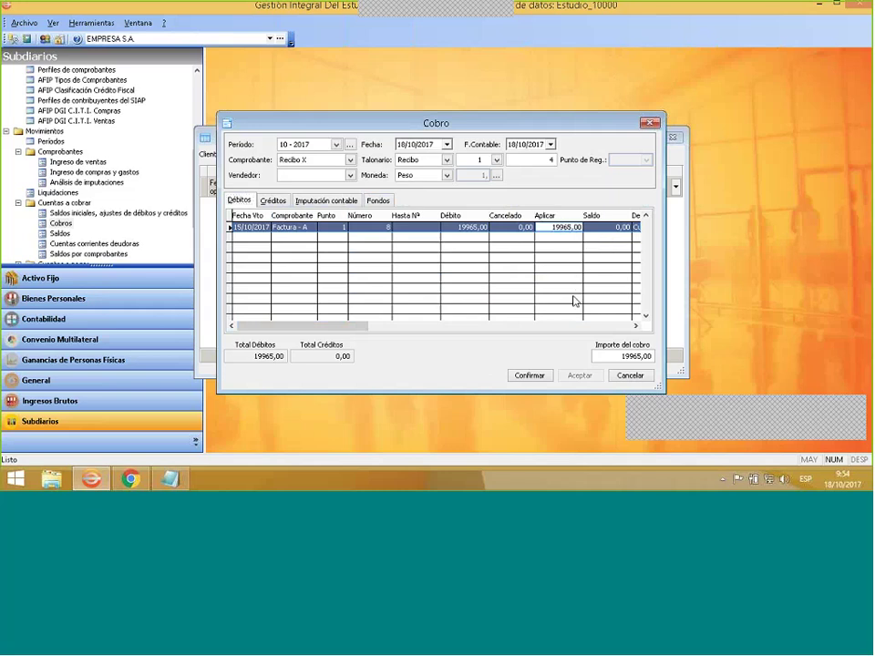
key("BackSpace")
key("BackSpace")
type("000")
key("Tab")
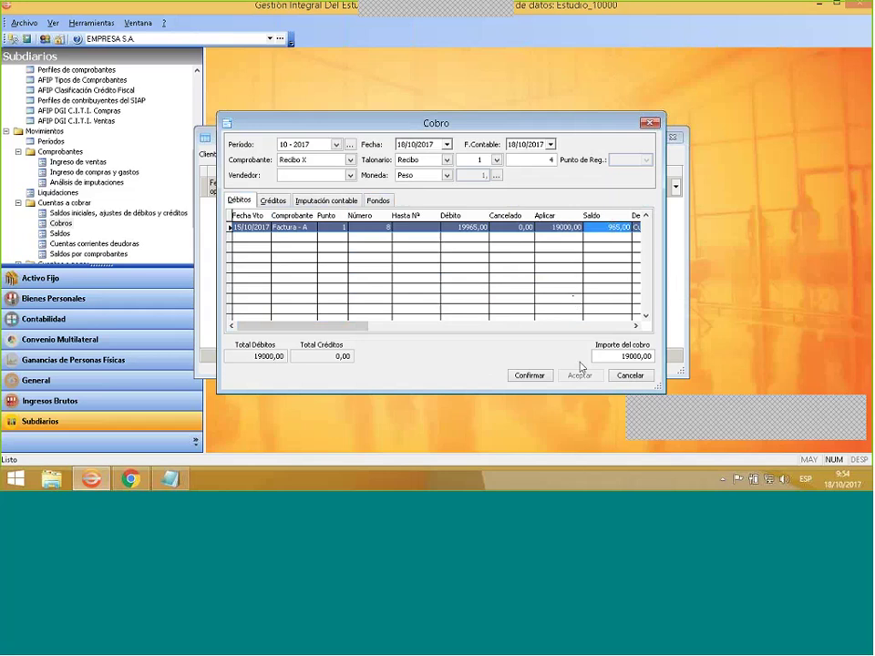
left_click(529, 376)
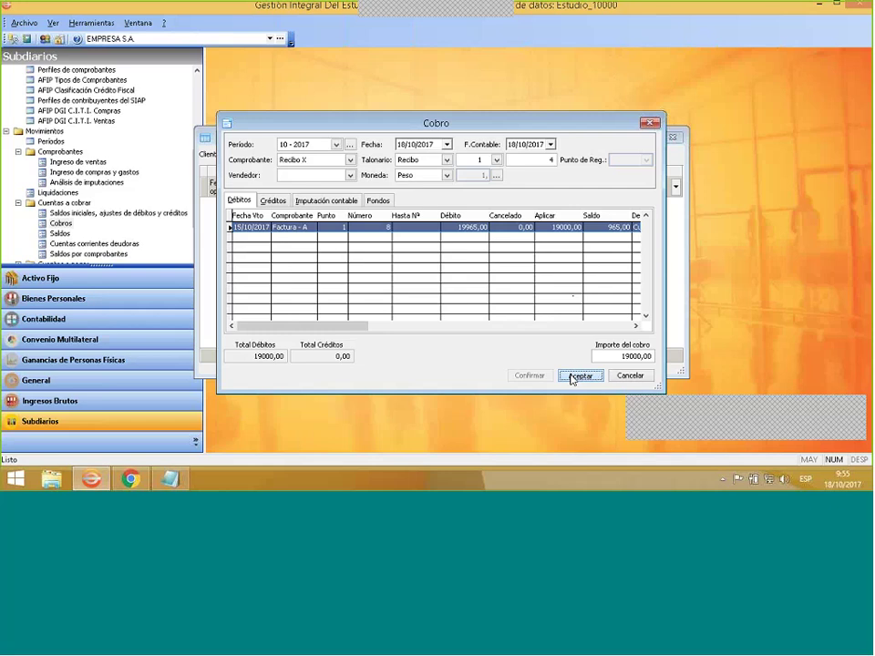
left_click(571, 376)
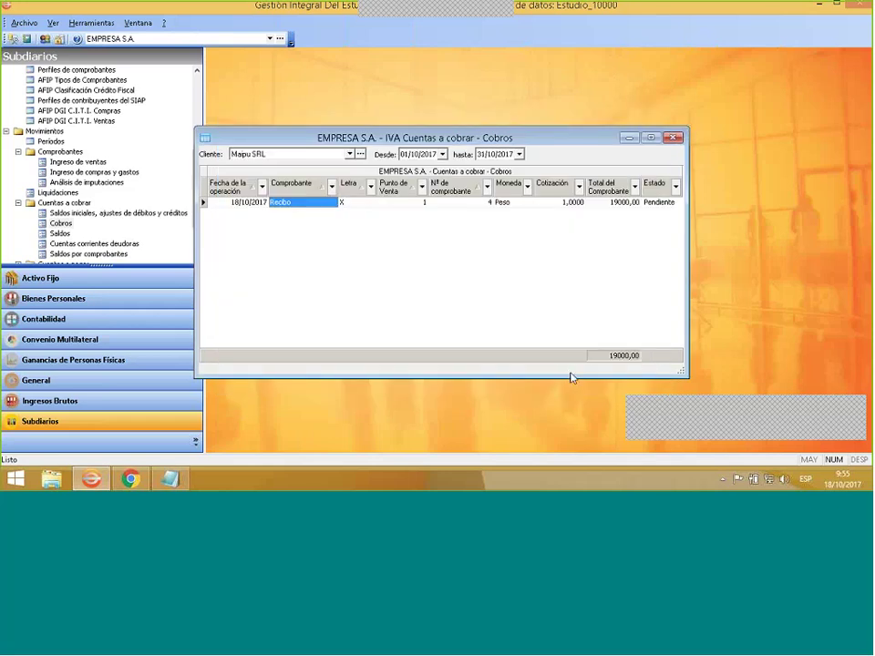
Reopen Maipu SRL's receipt for editing and try to confirm it with 19965,00 applied to the Factura A.
right_click(335, 201)
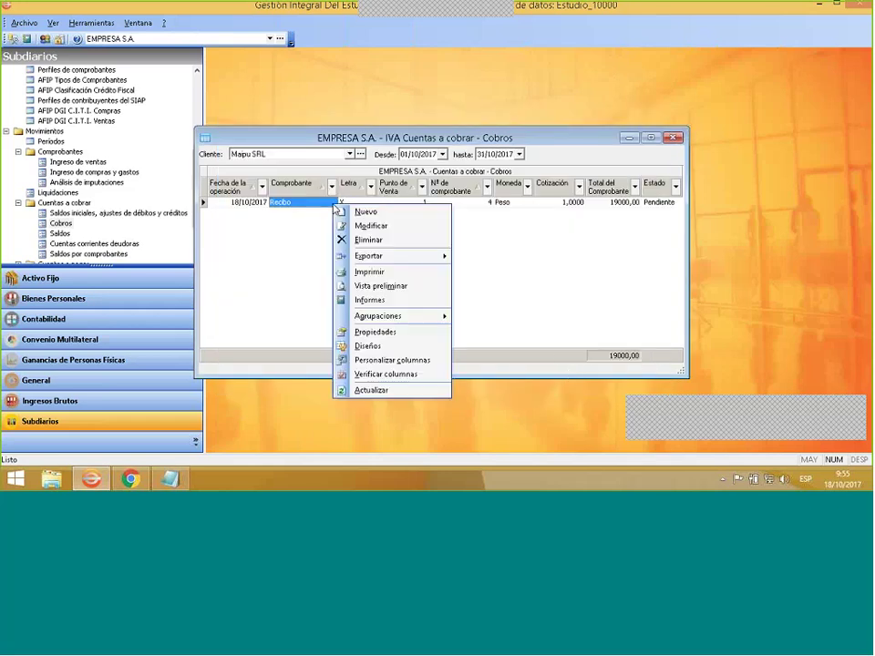
left_click(352, 221)
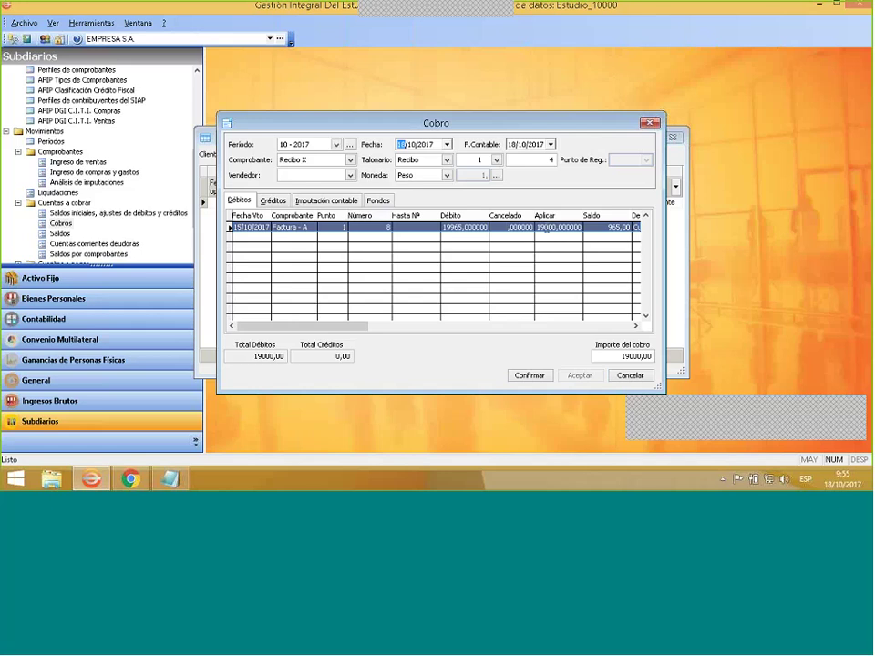
left_click(551, 228)
left_click_drag(553, 227, 570, 229)
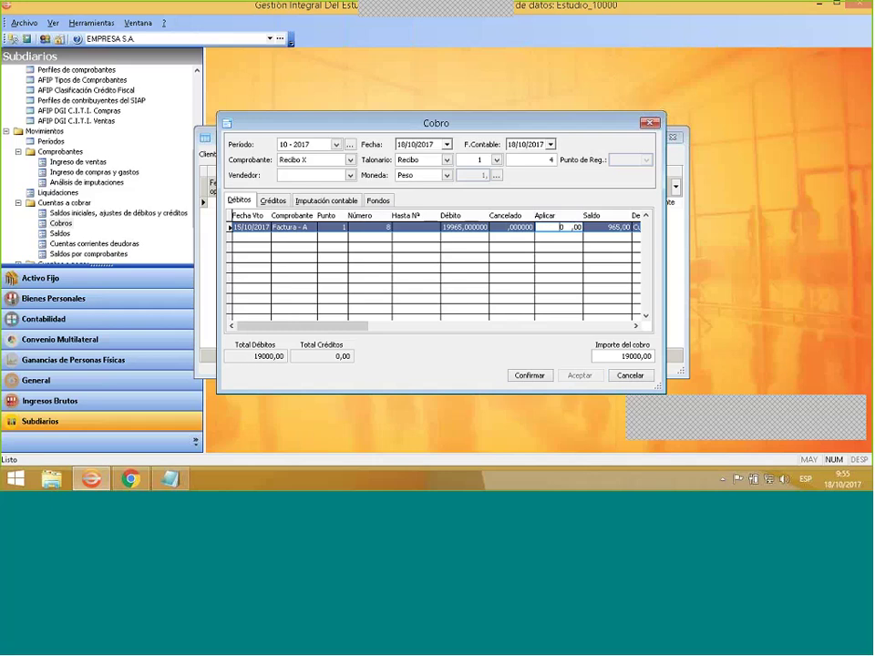
type("190")
type("65")
key("Tab")
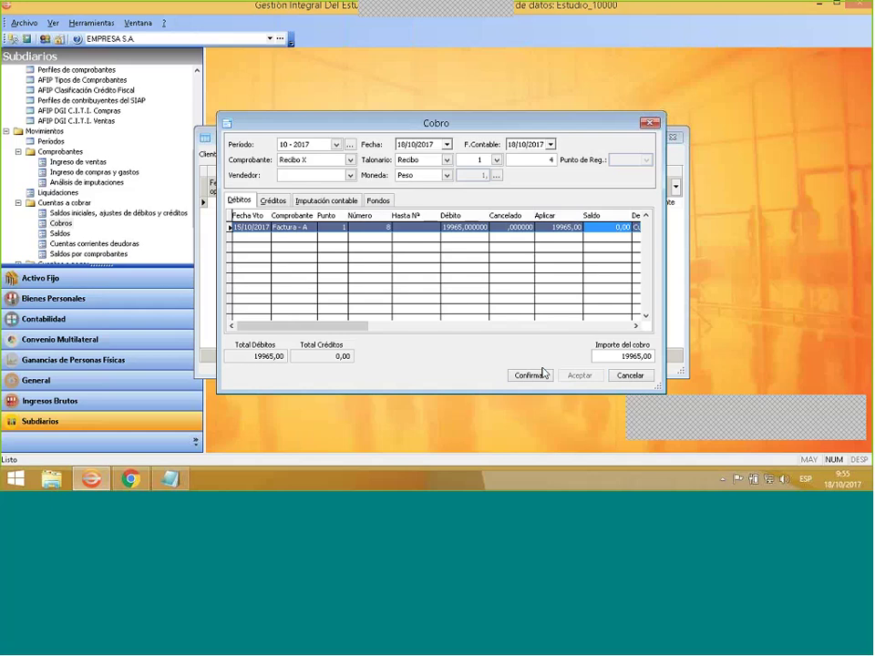
left_click(543, 375)
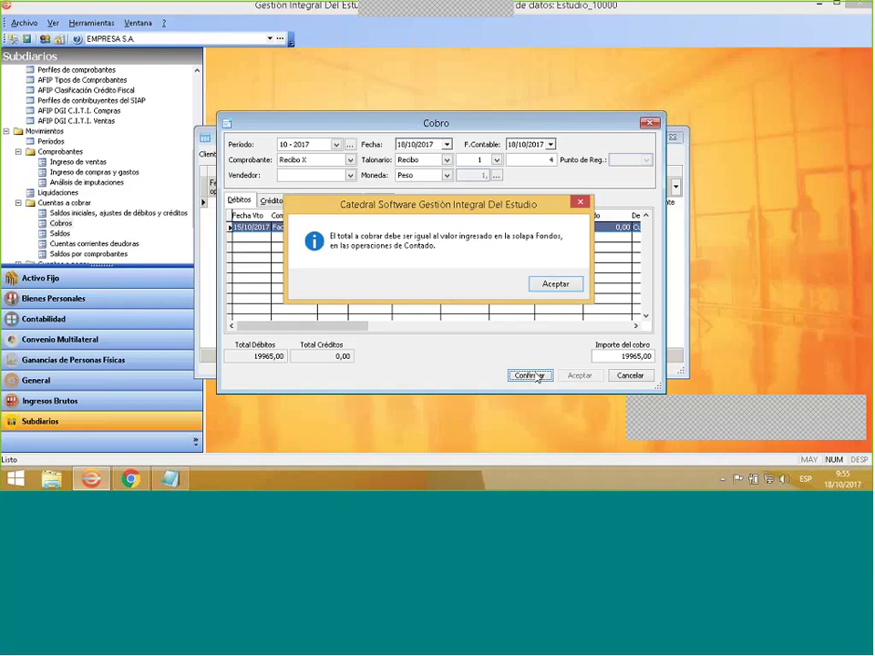
left_click(558, 284)
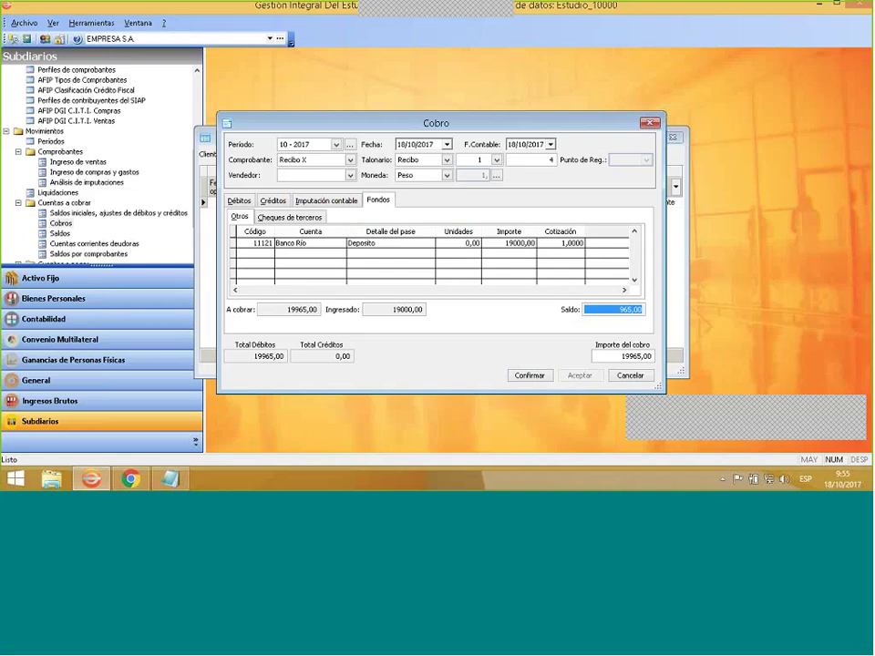
Set the Factura A's applied amount back to 19000,00, then confirm and save the receipt.
left_click(243, 199)
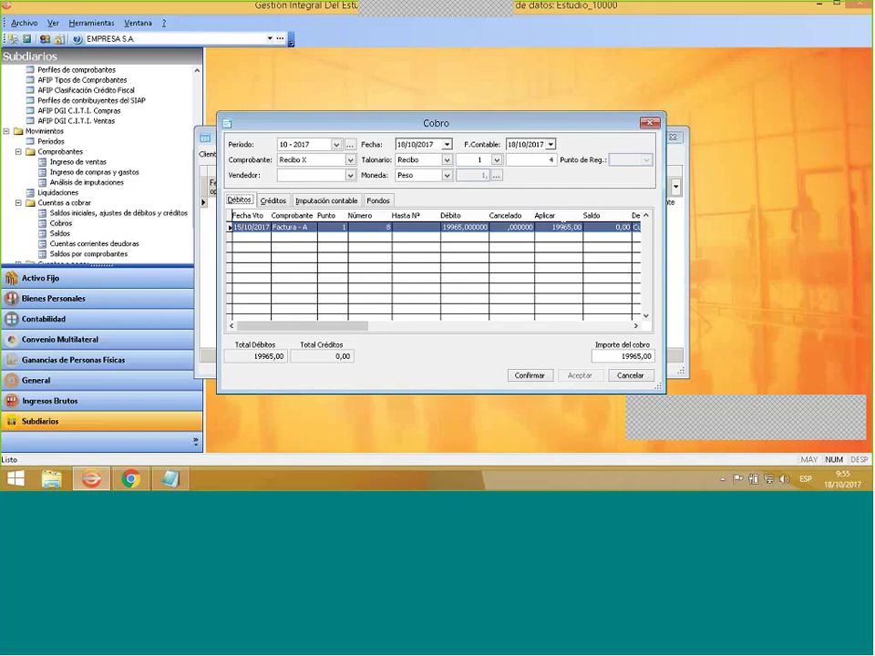
left_click(567, 226)
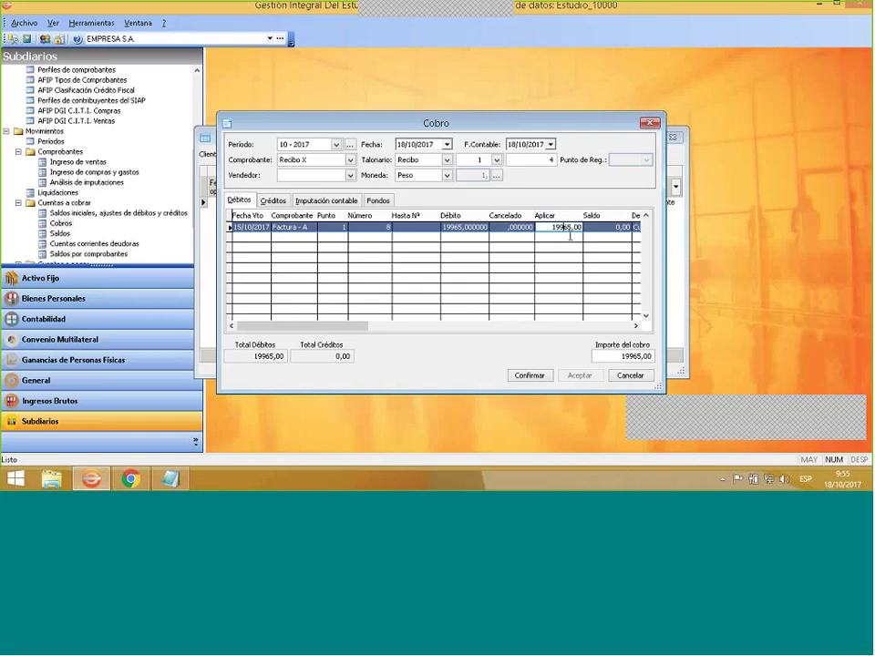
key("BackSpace")
key("BackSpace")
type("00")
key("Delete")
type("0")
key("Return")
left_click(542, 379)
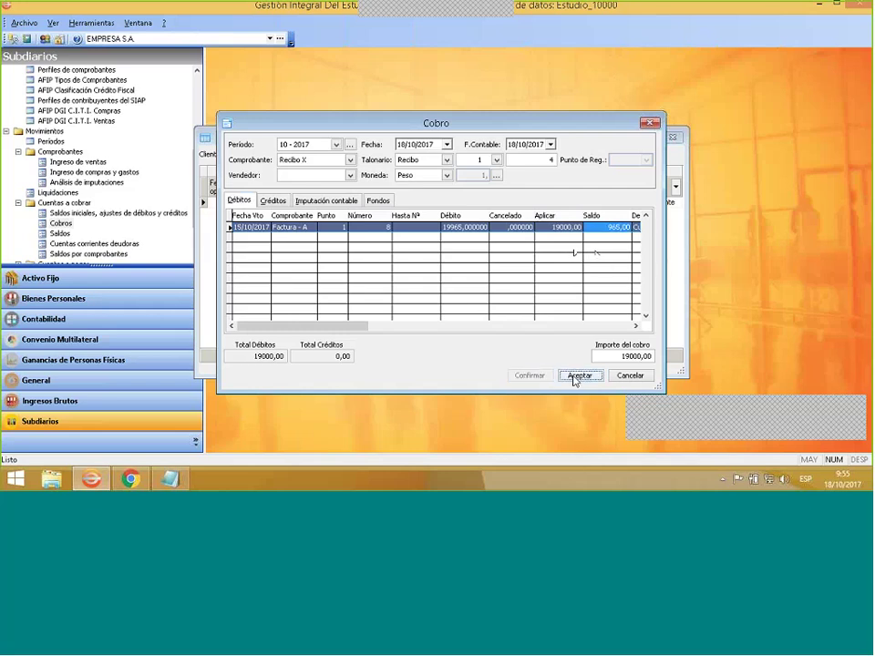
left_click(577, 377)
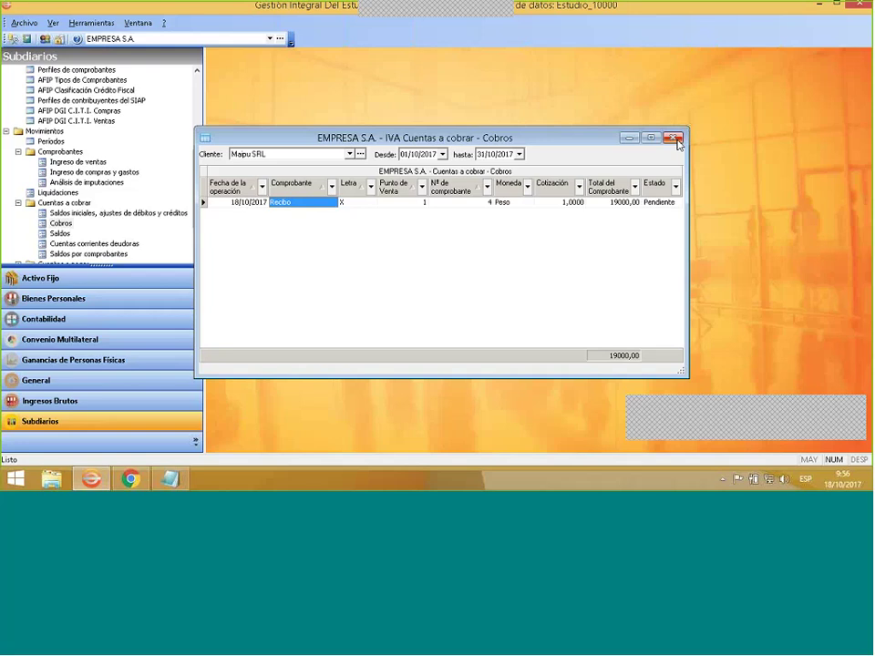
Close the collections list and open the sales entries (Ingreso de ventas) for period 10 - 2017.
left_click(674, 138)
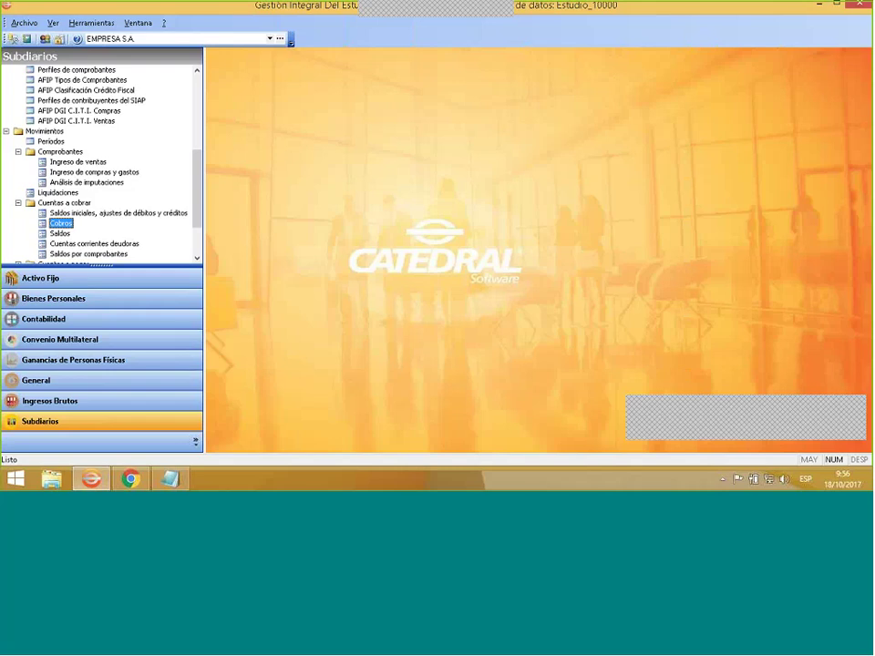
scroll(194, 144, "up", 1)
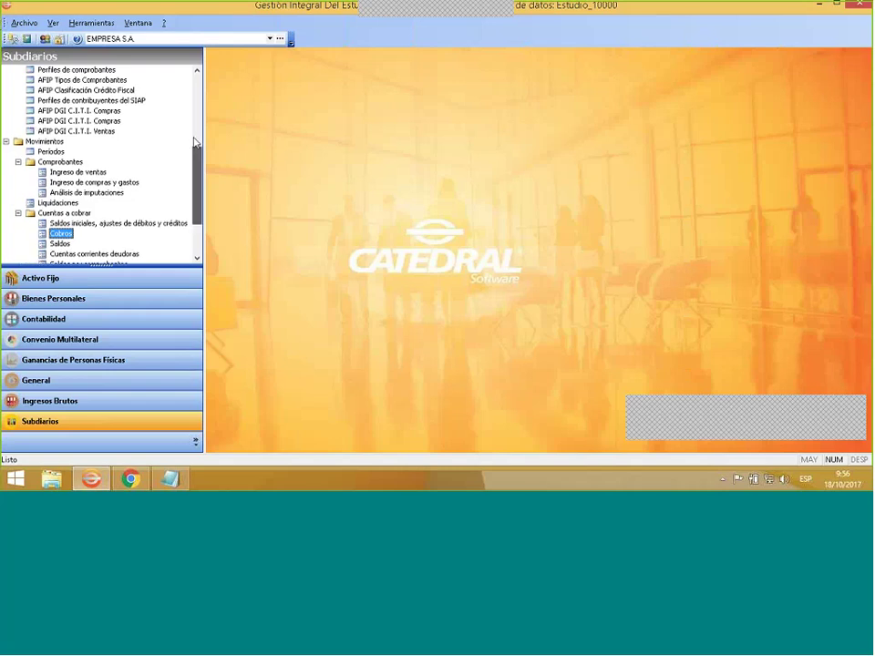
scroll(194, 143, "up", 6)
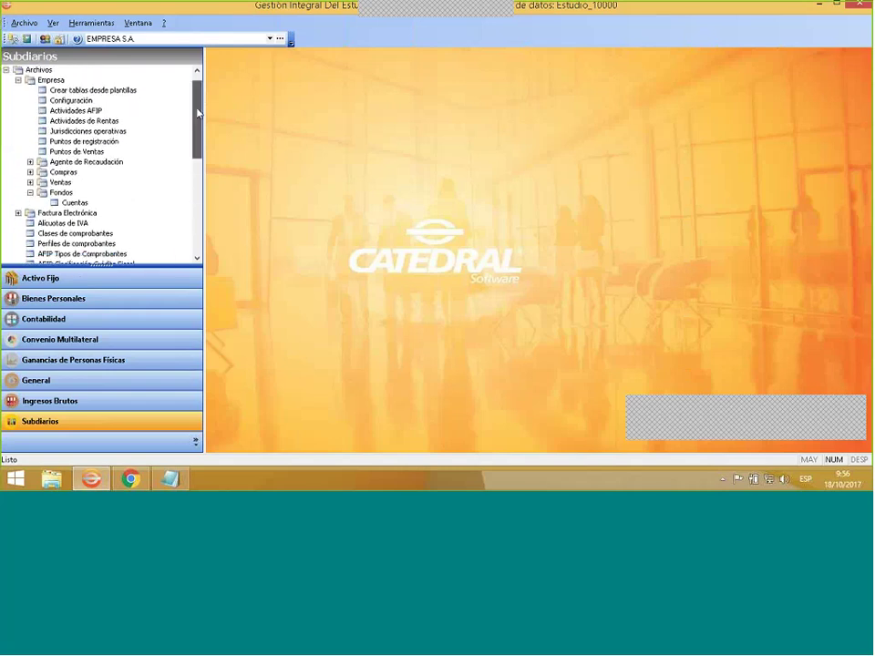
scroll(197, 112, "down", 1)
scroll(197, 114, "down", 1)
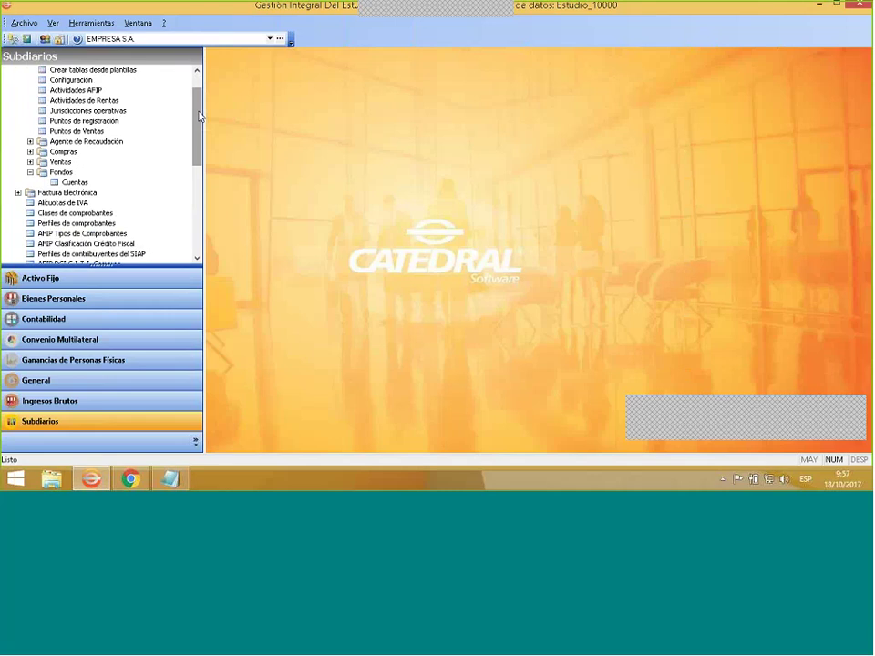
left_click(30, 161)
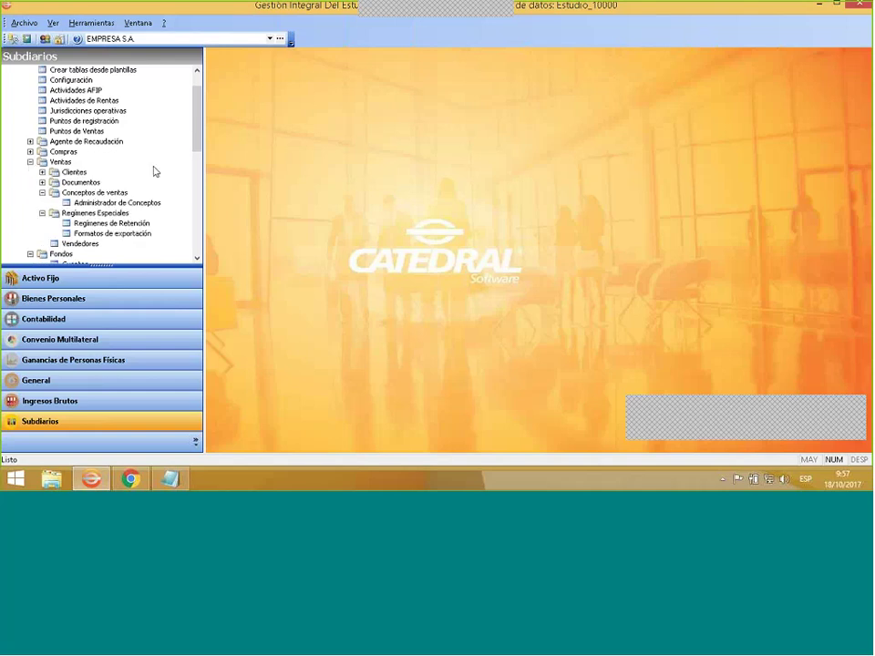
left_click(30, 161)
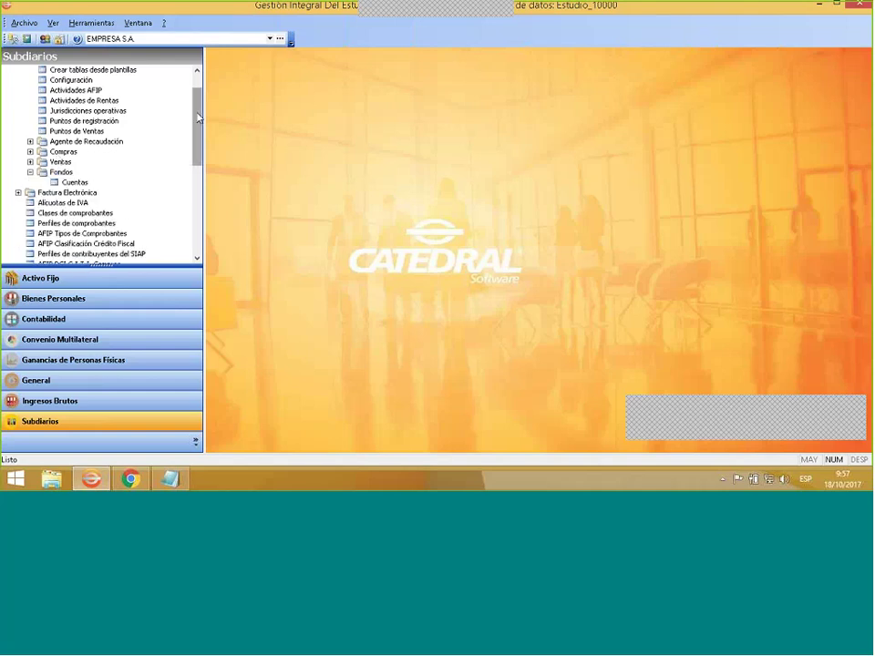
scroll(50, 174, "down", 4)
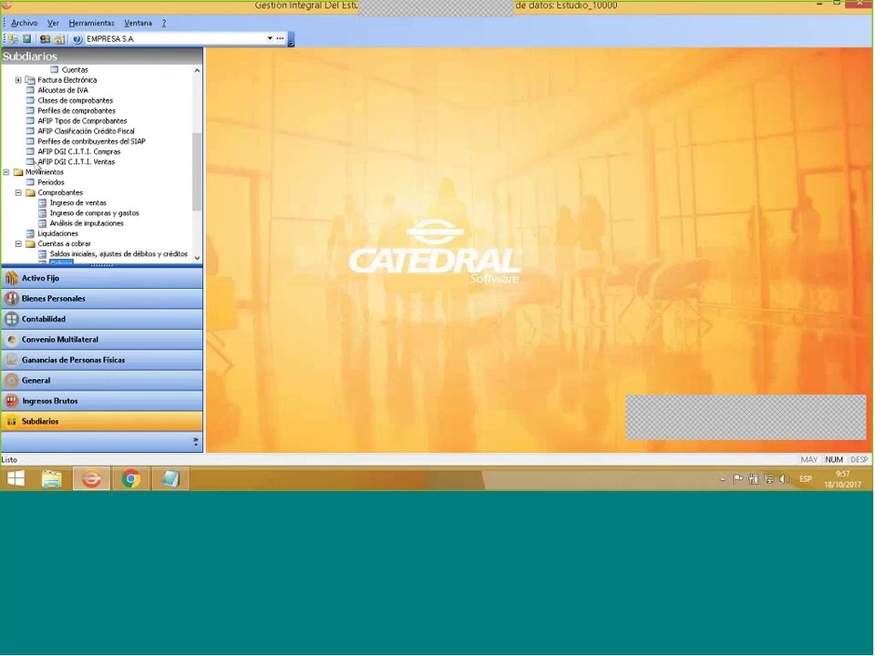
left_click(86, 206)
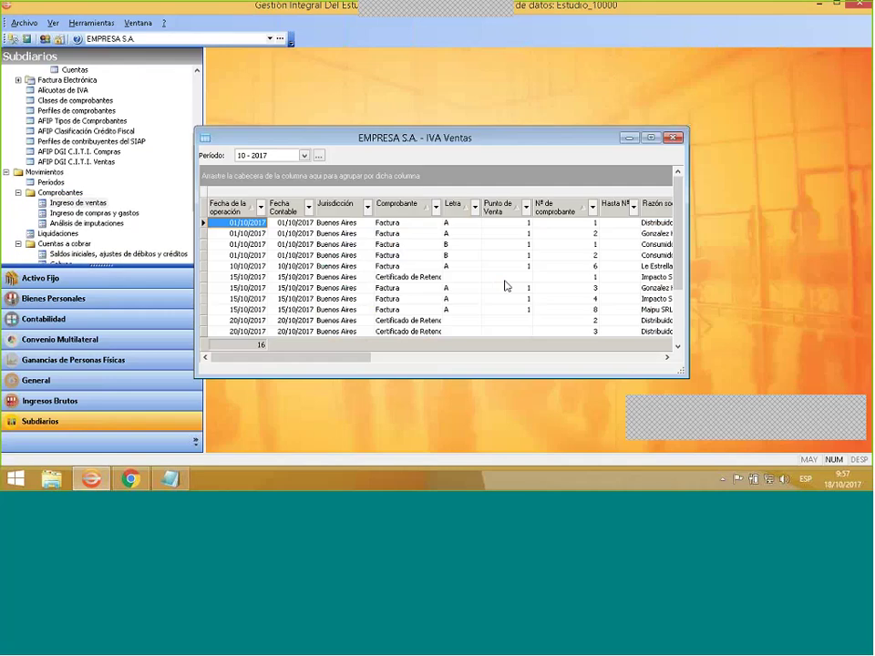
Start a new Factura A dated 01/10/2017 for the client listed directly below Distribuidora Sur SRL.
right_click(493, 276)
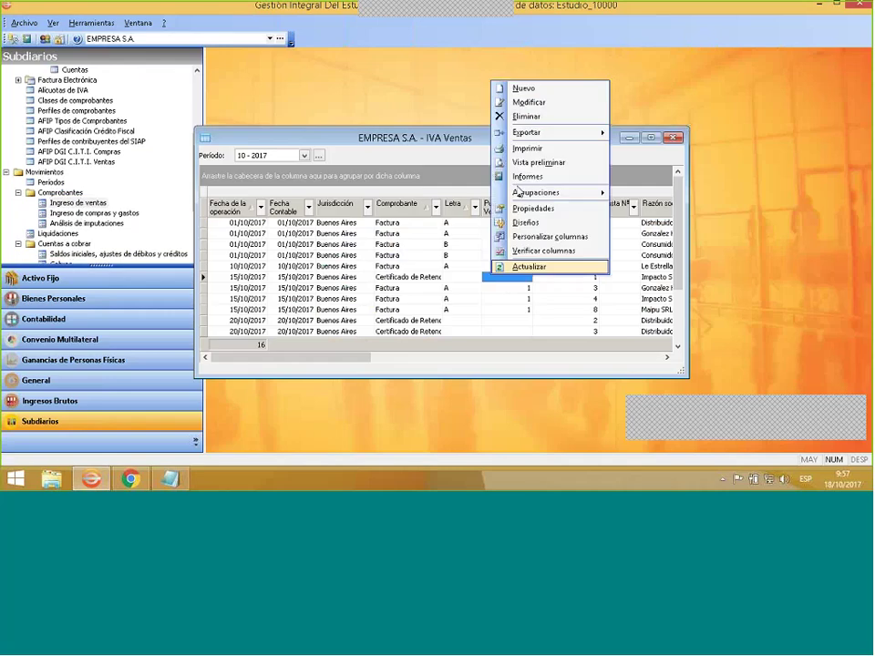
left_click(521, 99)
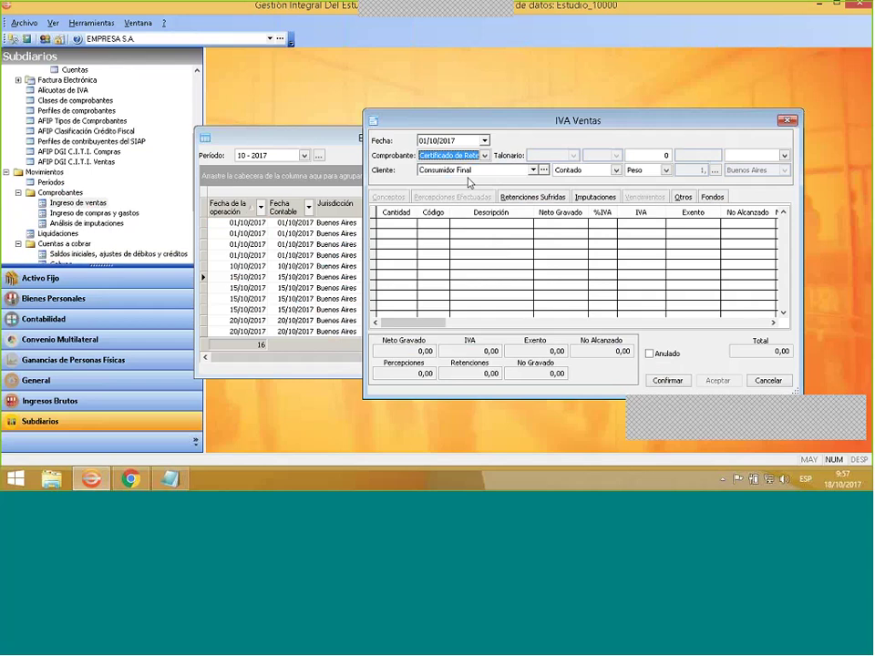
left_click(533, 169)
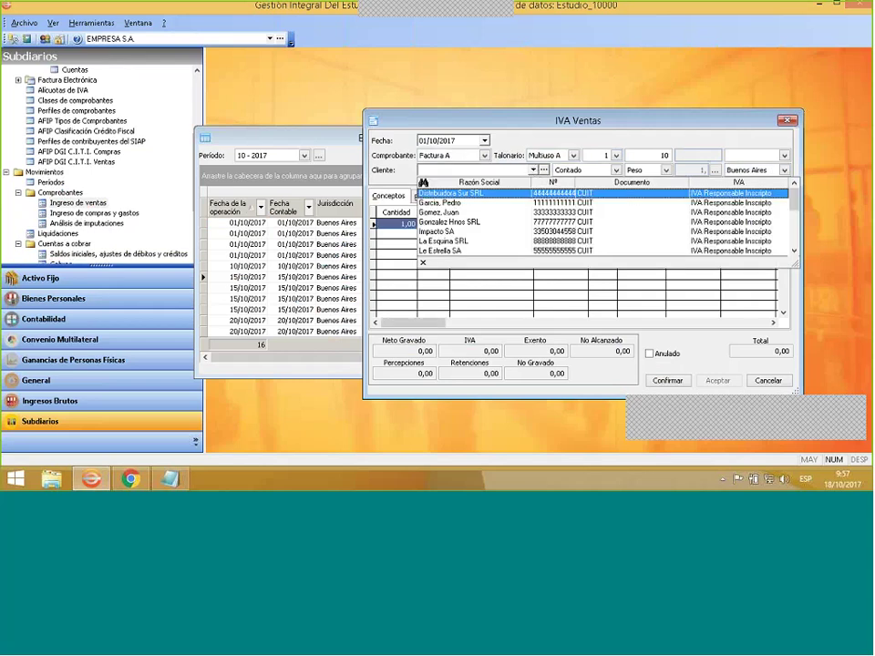
left_click(478, 202)
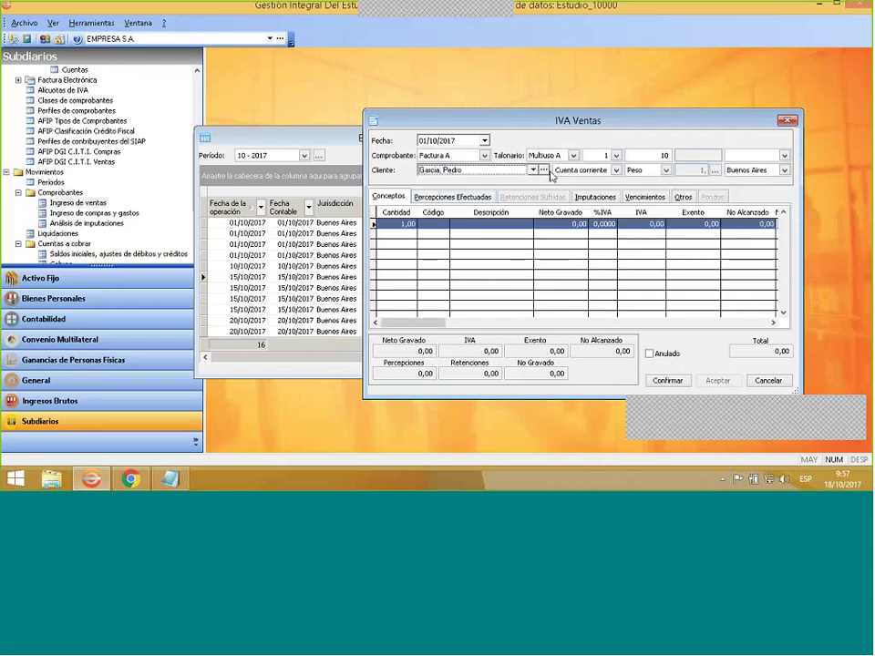
Add an Instalaciones concept line to the invoice with a net taxable amount of 5000 at the General IVA rate.
right_click(461, 250)
left_click(473, 256)
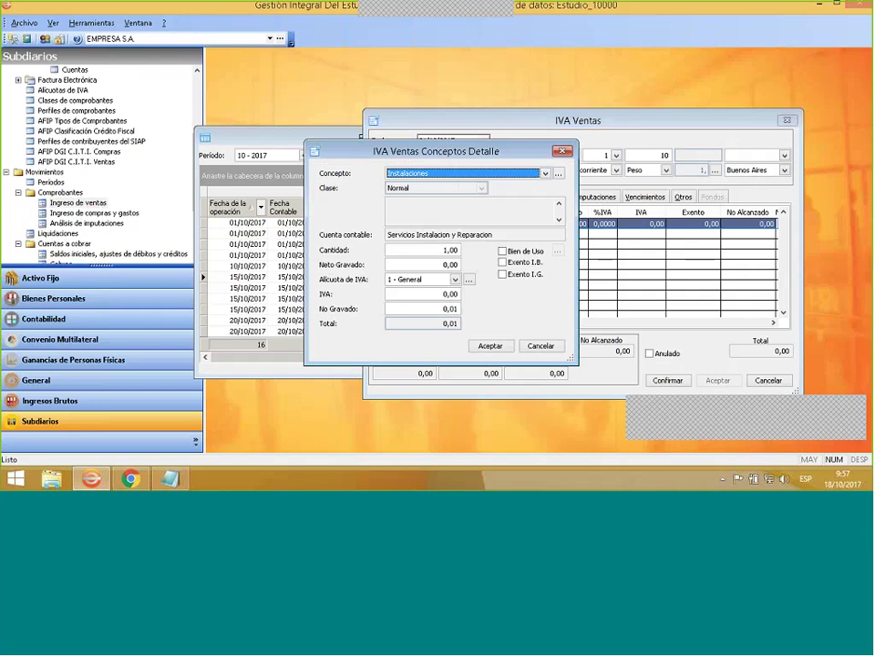
left_click(425, 262)
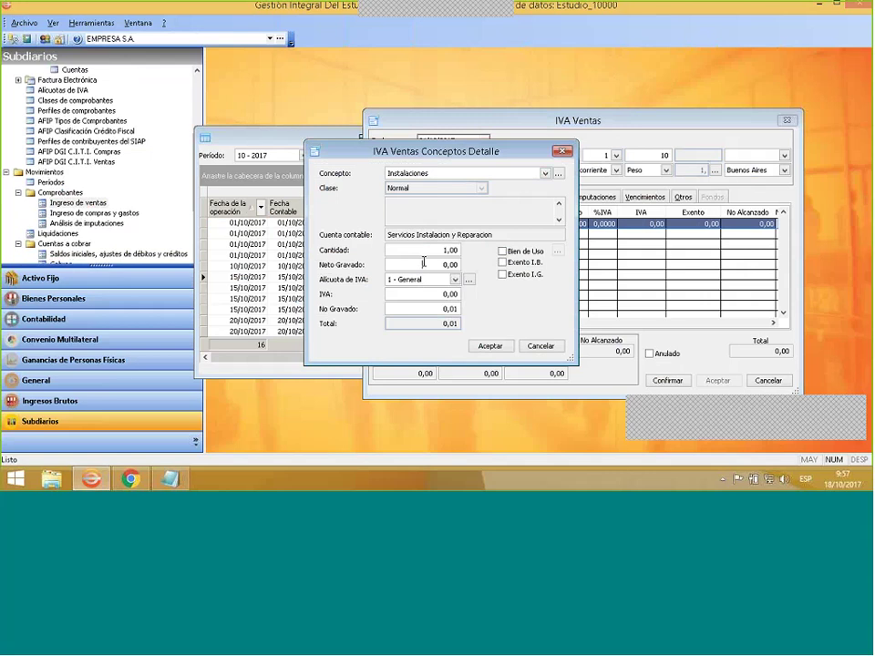
type("5000")
key("Tab")
left_click(485, 345)
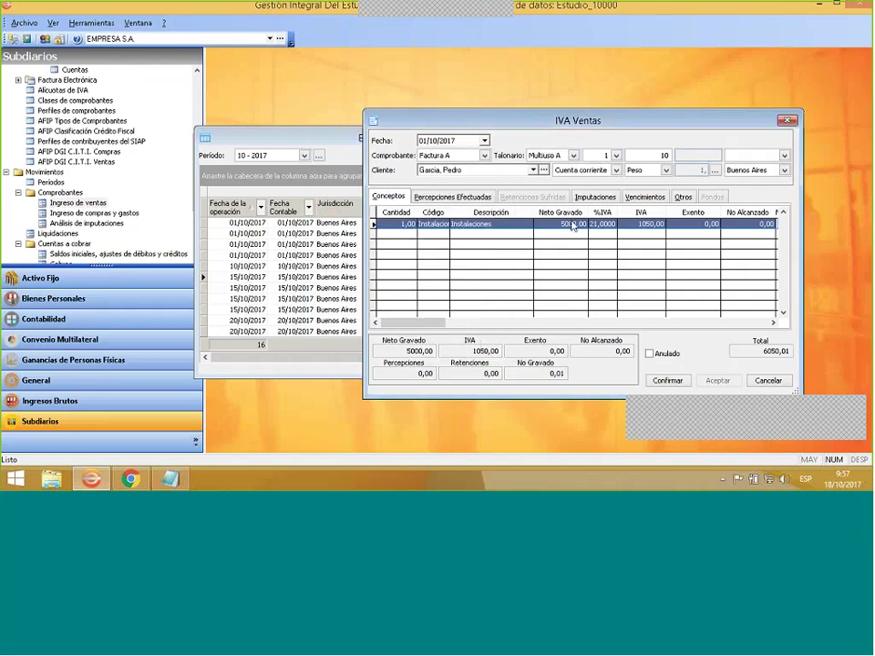
Change the invoice's payment condition to Contado, confirm it and review its accounting entries.
left_click(588, 170)
left_click(598, 186)
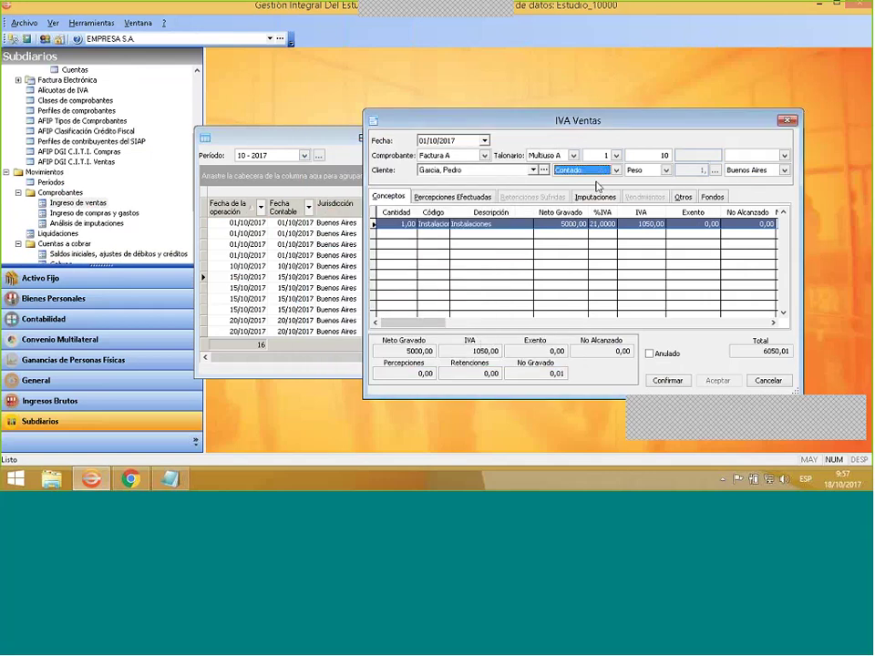
left_click(677, 382)
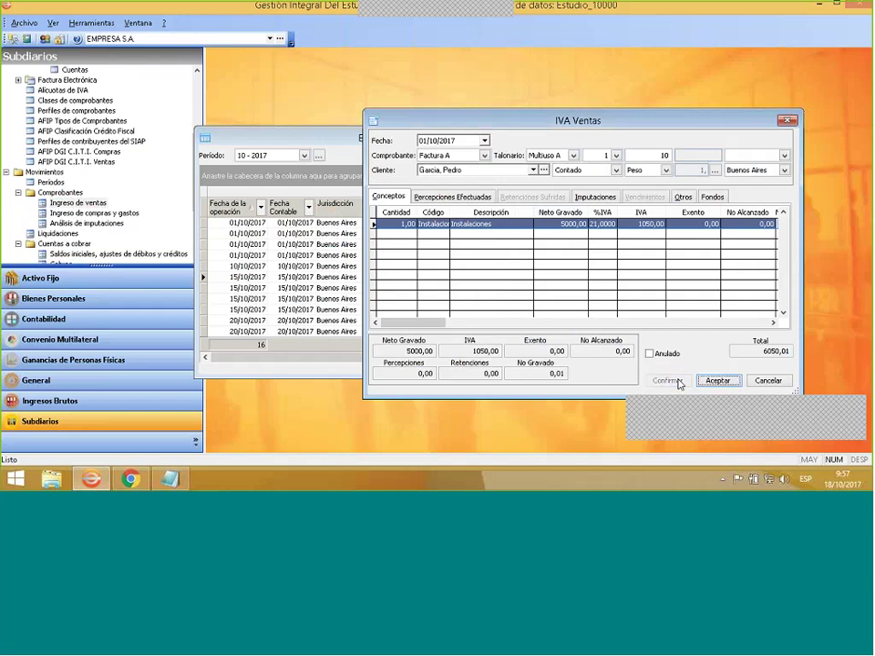
left_click(595, 196)
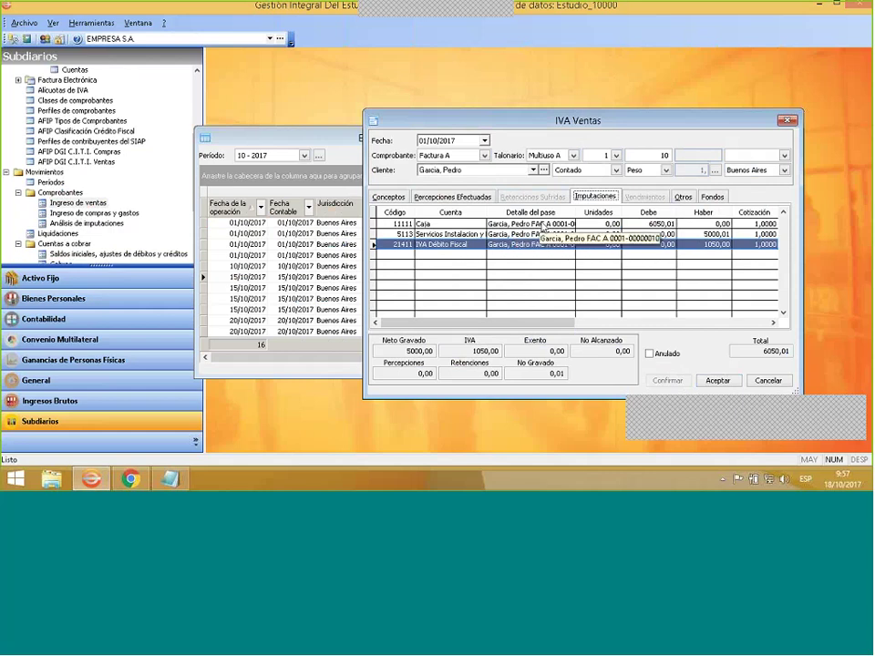
Add a funds line to account Banco Río with detail "tranferencia" and amount 6050,00, and try to confirm the invoice.
left_click(711, 197)
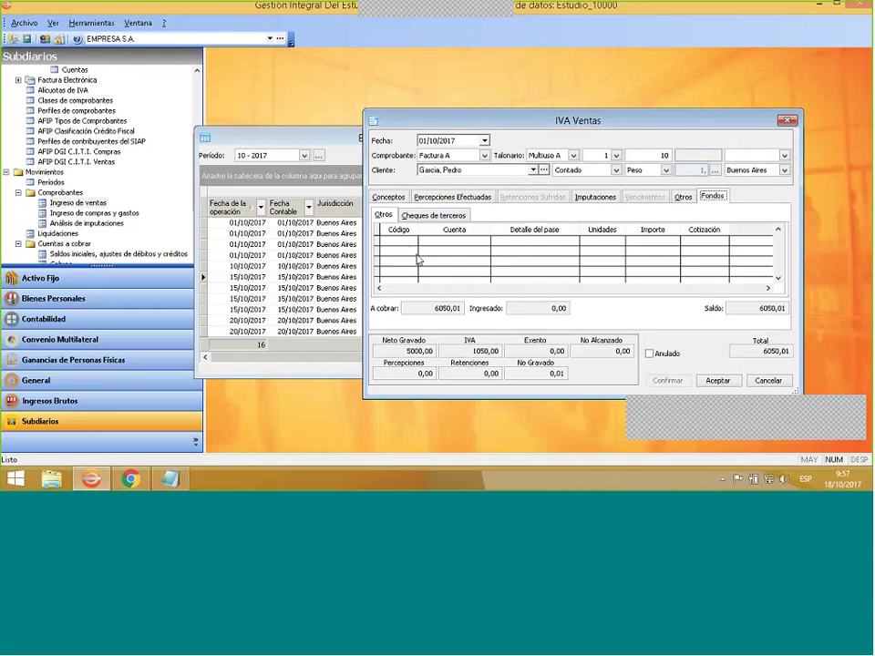
right_click(455, 262)
left_click(492, 266)
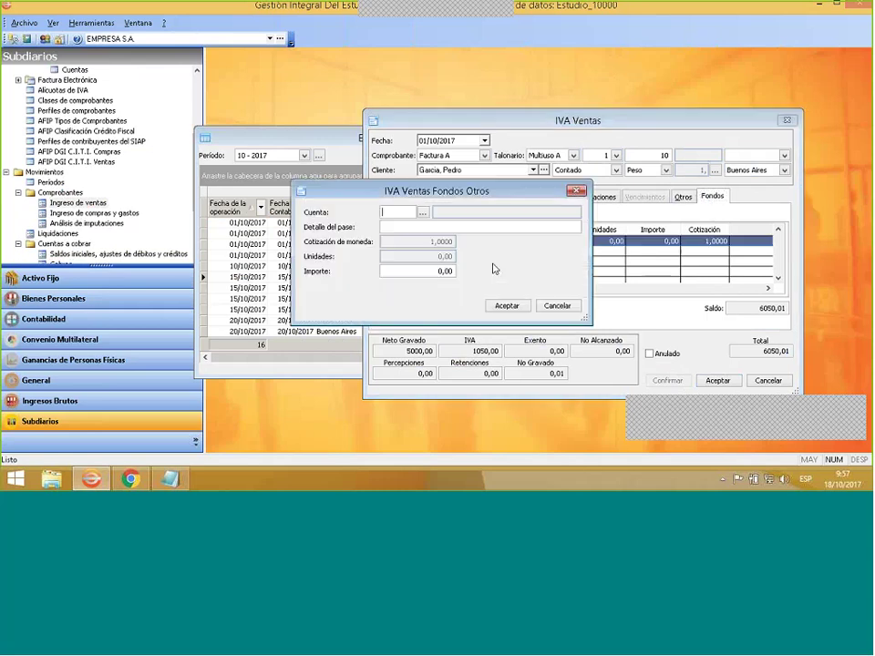
left_click(422, 213)
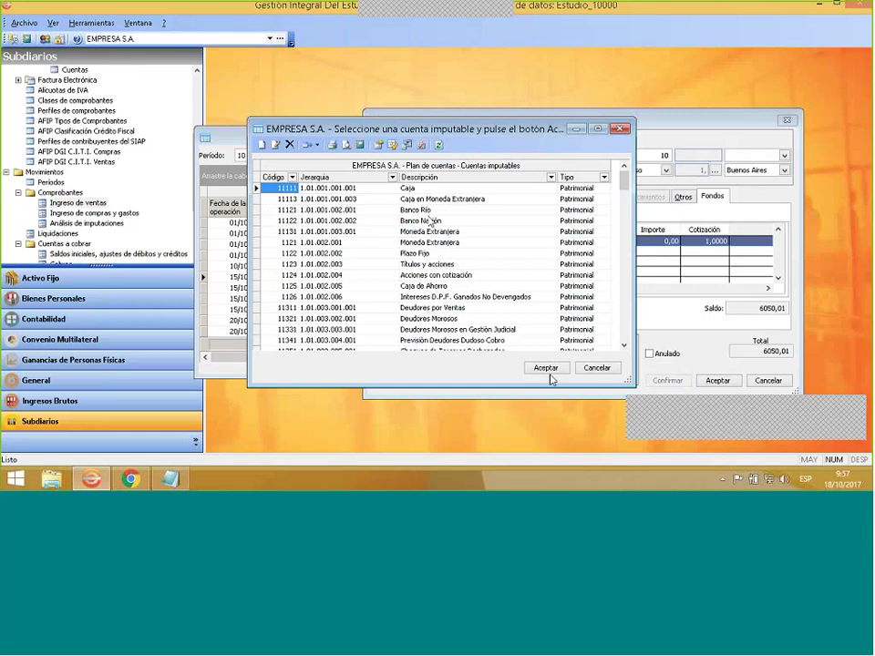
double_click(424, 211)
left_click(419, 227)
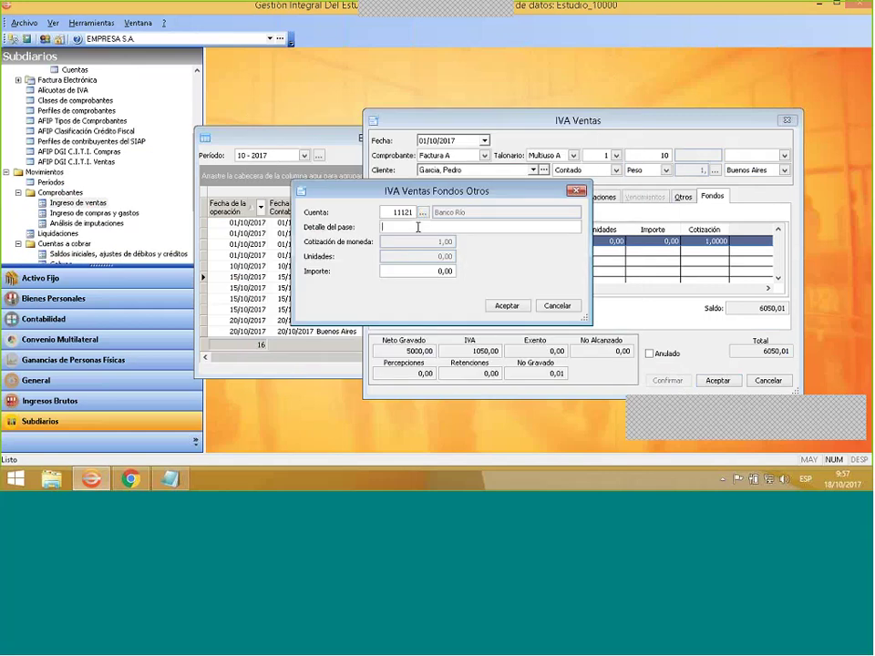
type("tranferencia")
left_click(412, 271)
type("6")
key("BackSpace")
type("600")
key("BackSpace")
type("50")
key("BackSpace")
key("Tab")
key("Return")
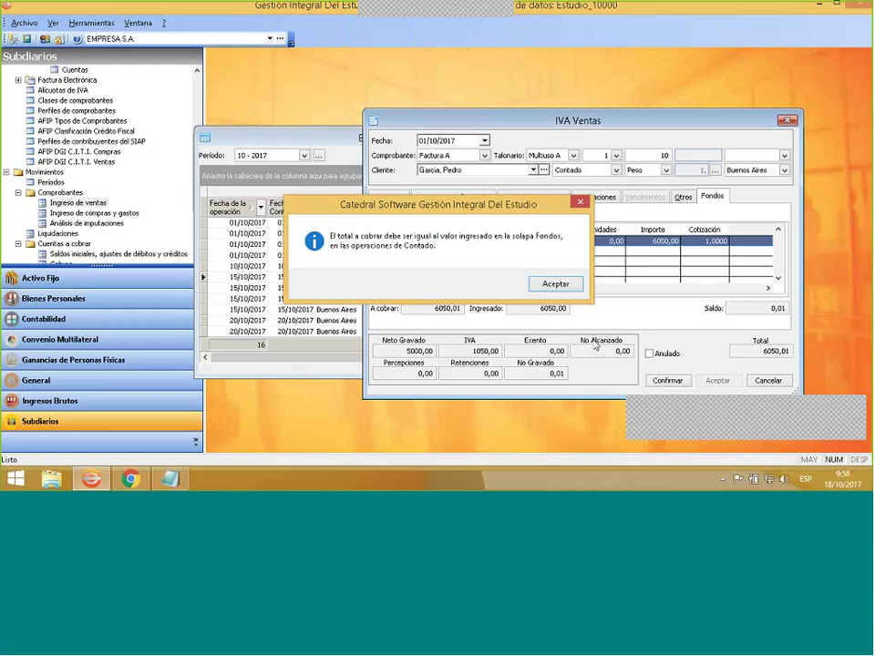
key("Return")
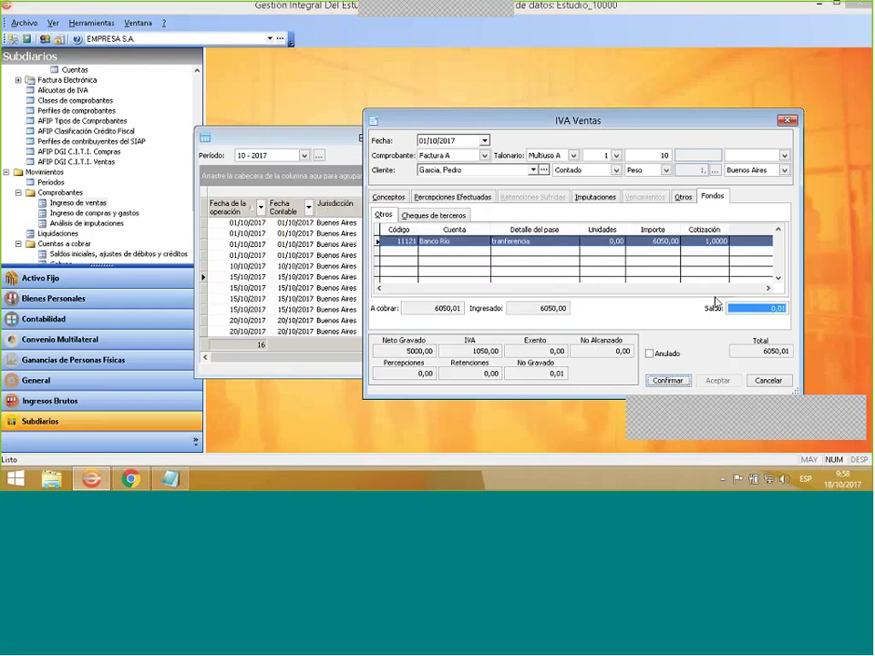
Set the Banco Río funds line's amount to 6050,01 and confirm the invoice.
left_click(713, 198)
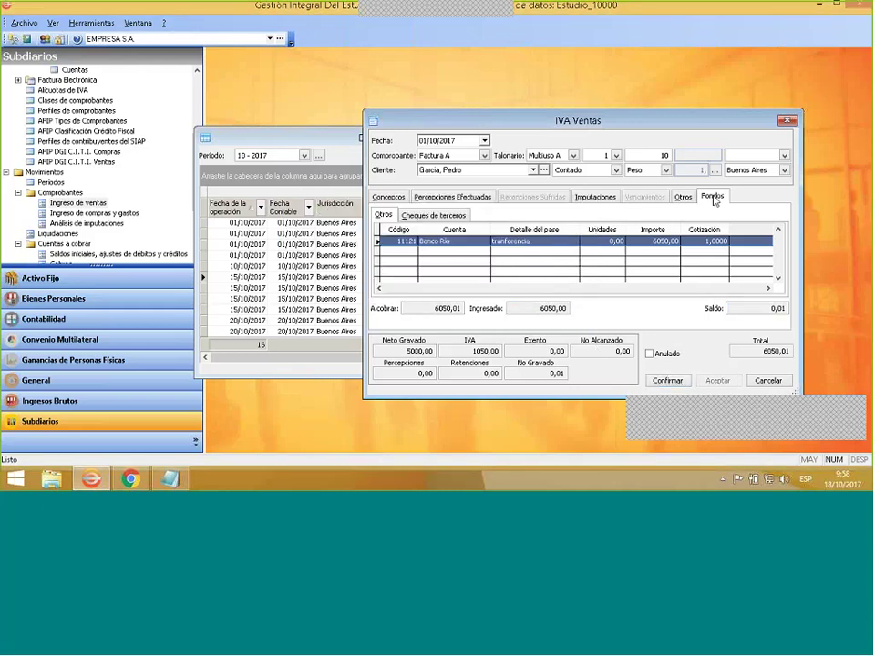
key("XF86AudioRaiseVolume")
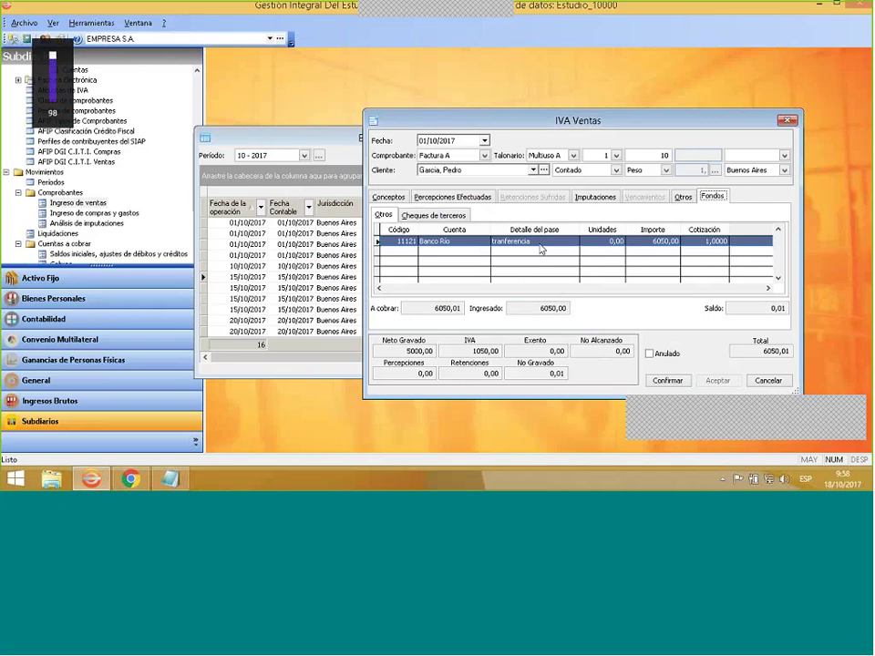
right_click(551, 241)
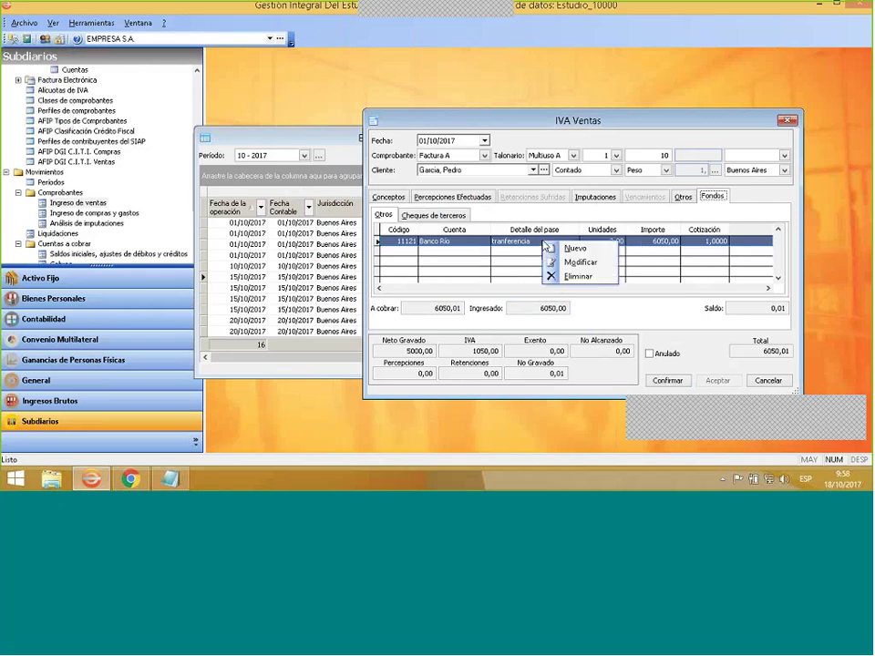
left_click(578, 259)
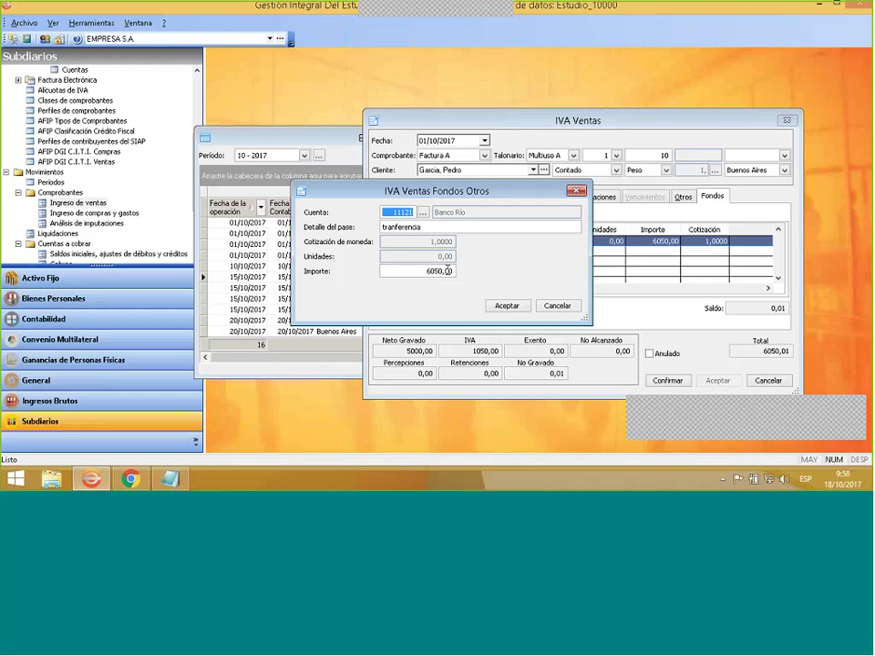
left_click(447, 270)
key("BackSpace")
type("1")
left_click(504, 306)
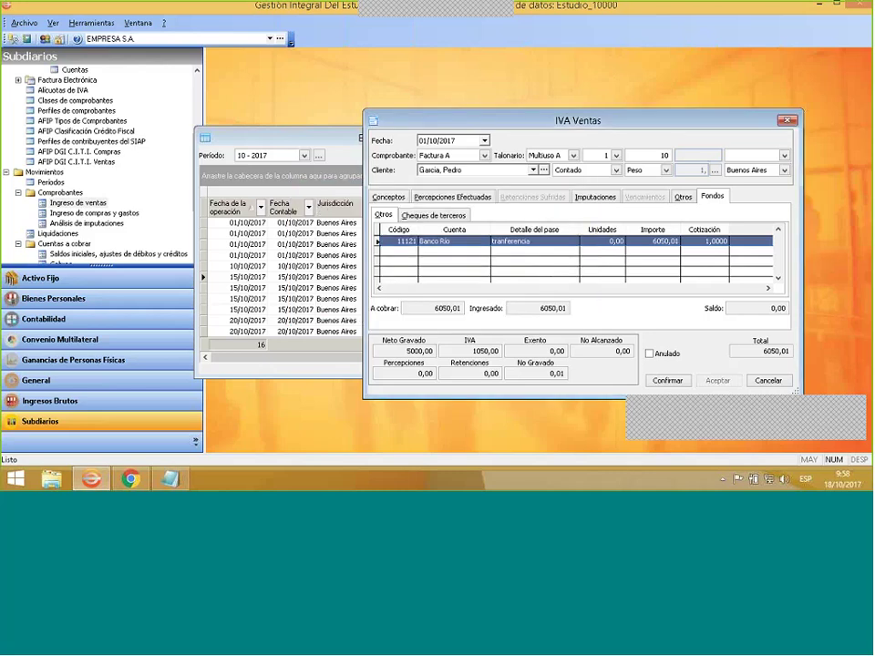
key("Return")
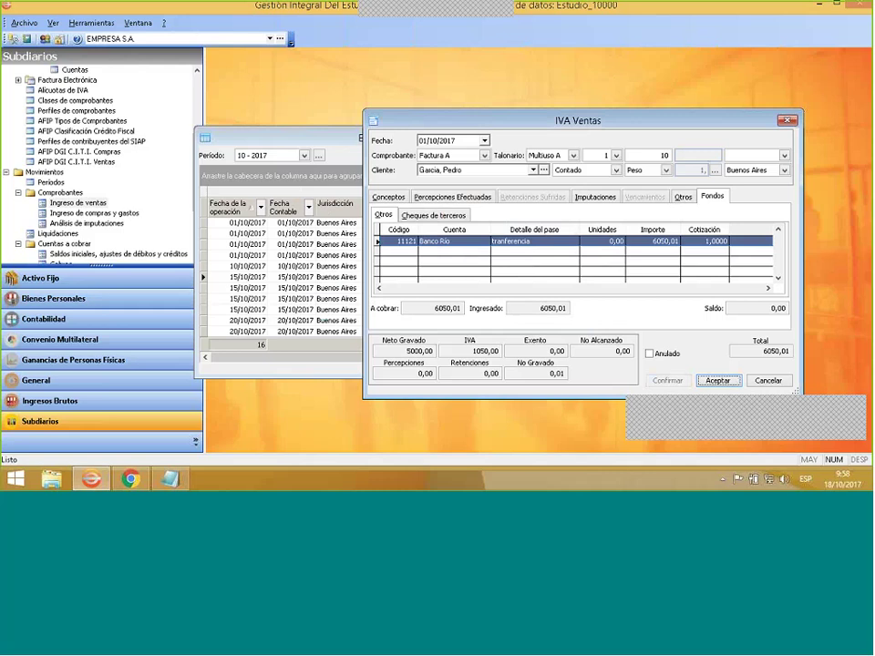
Check the invoice's accounting entries, save the invoice and close the blank entry form.
left_click(595, 197)
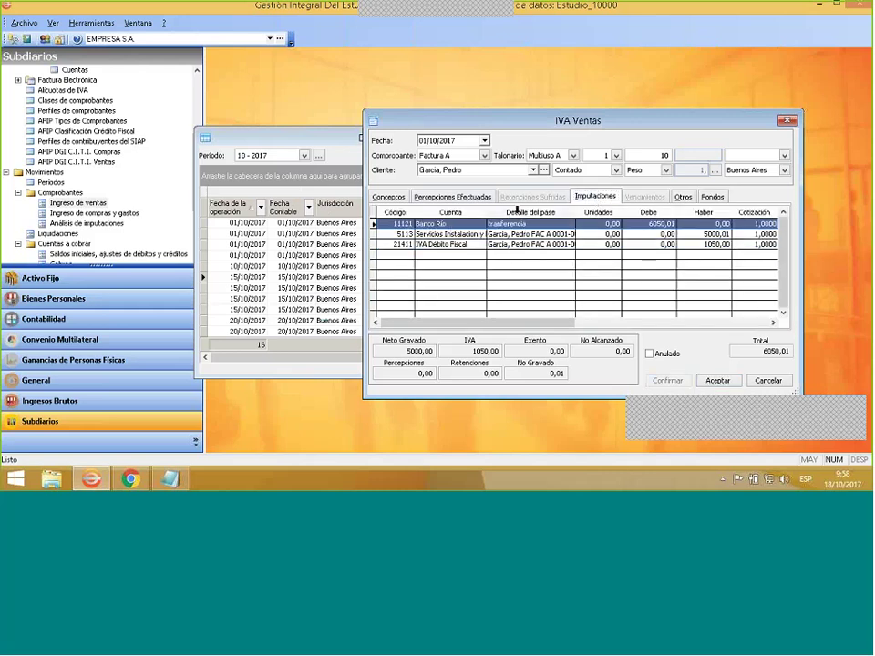
left_click(719, 382)
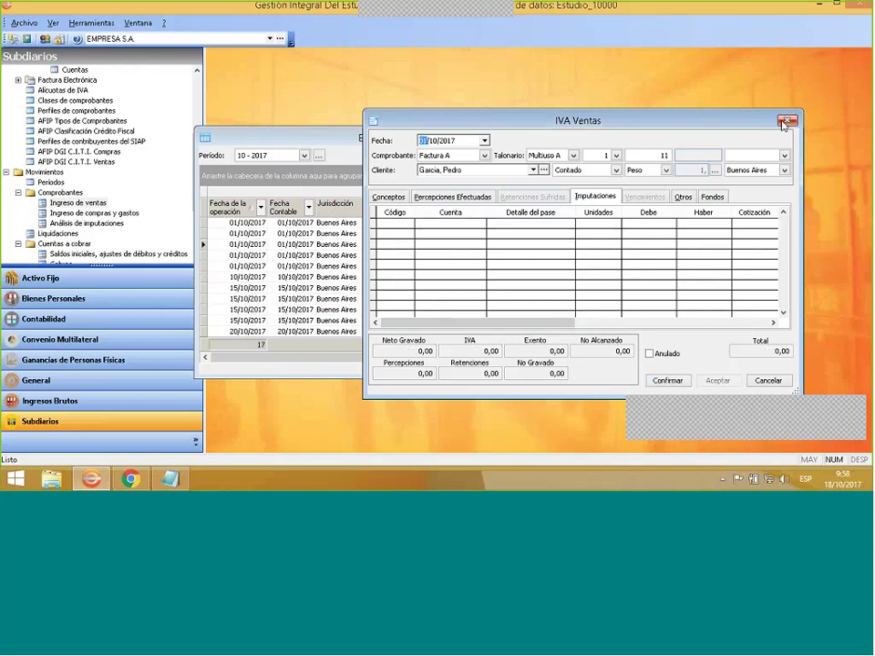
key("Escape")
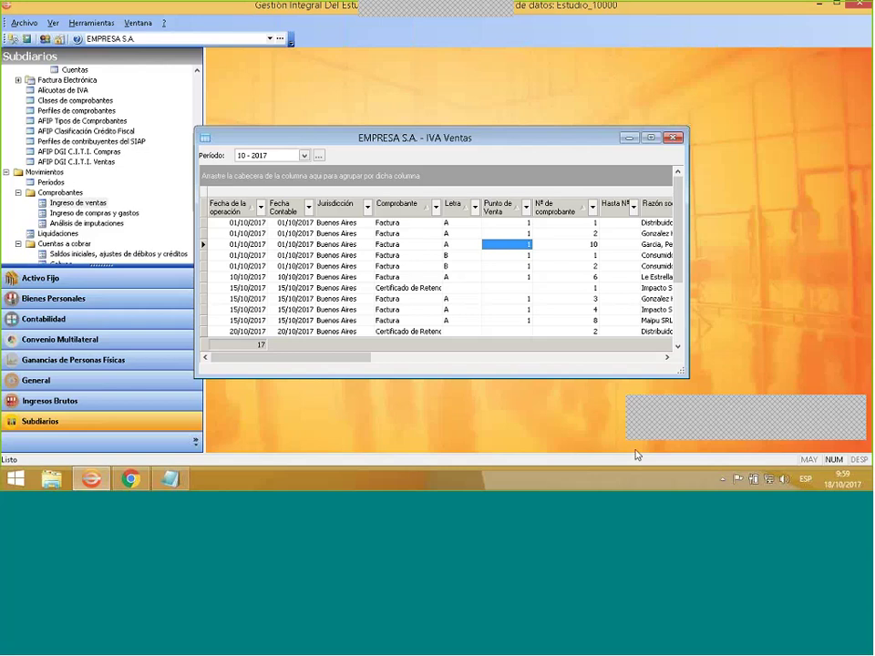
Start another Factura A dated 01/10/2017 for the same client as the cash invoice.
right_click(507, 288)
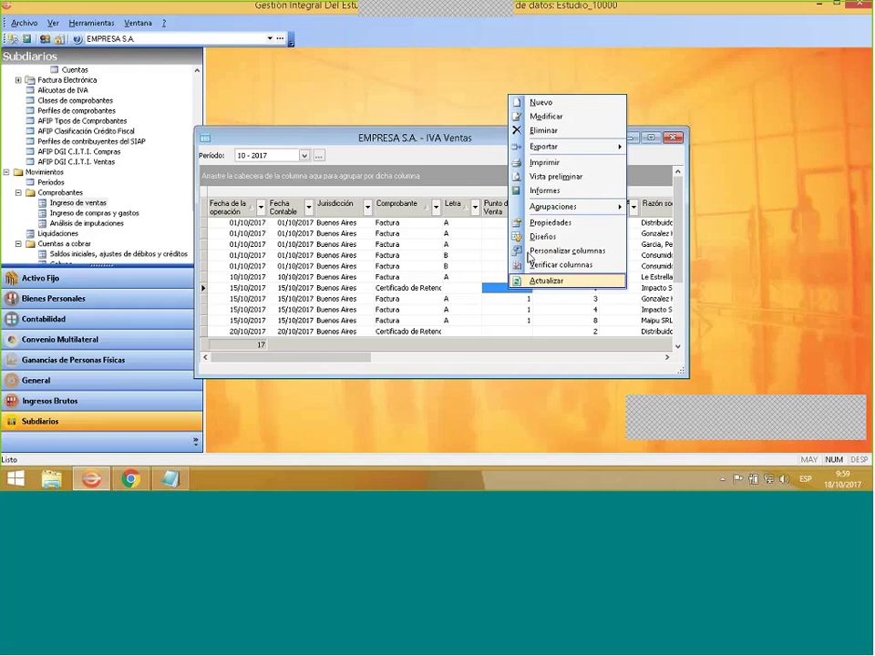
left_click(546, 117)
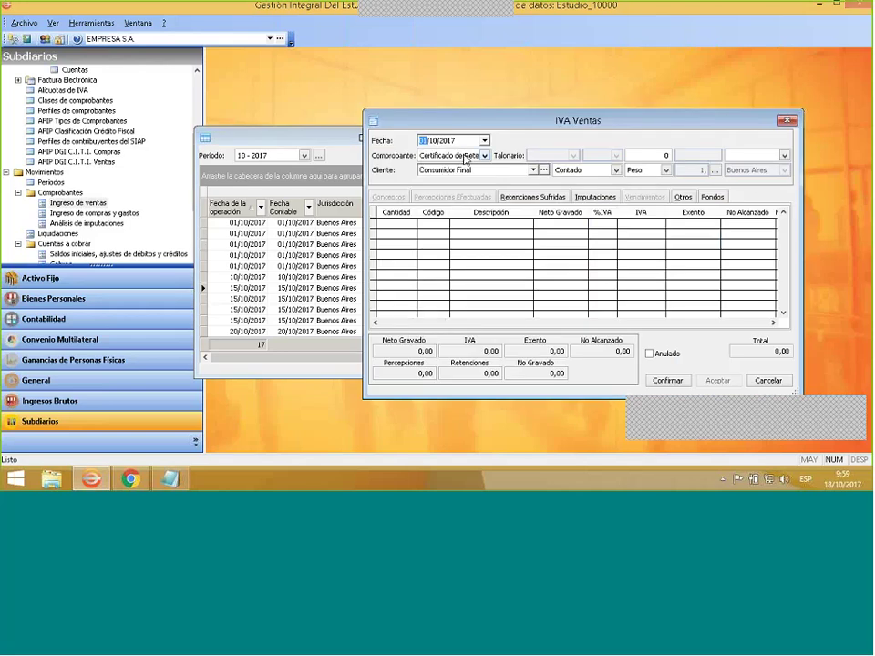
left_click(460, 156)
left_click(463, 177)
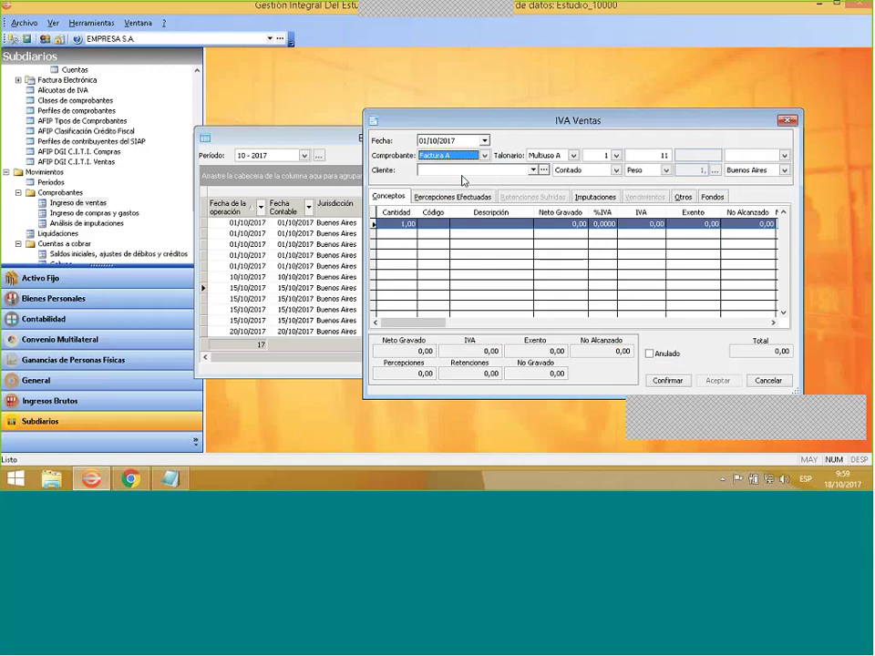
right_click(511, 250)
left_click(518, 172)
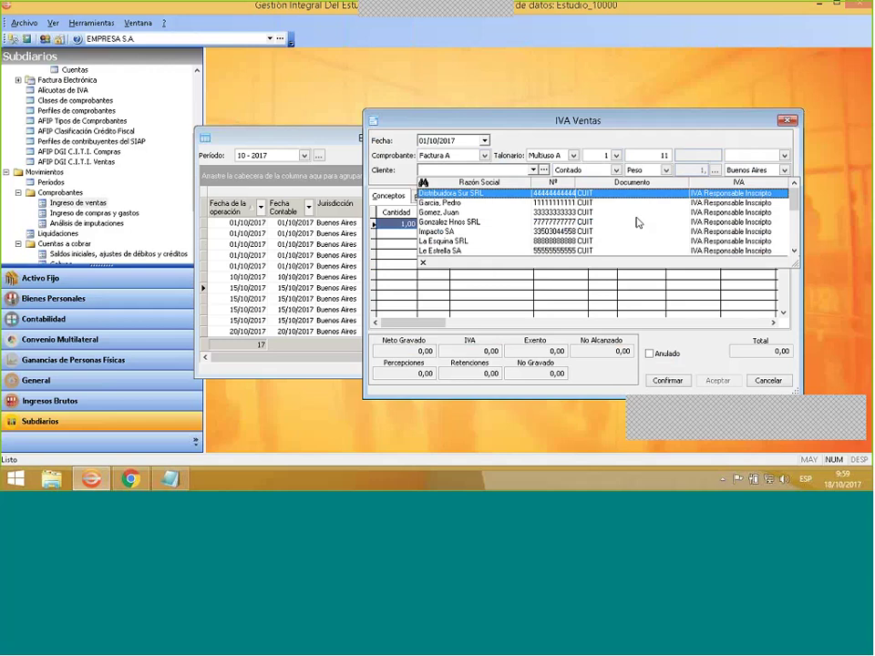
left_click(475, 205)
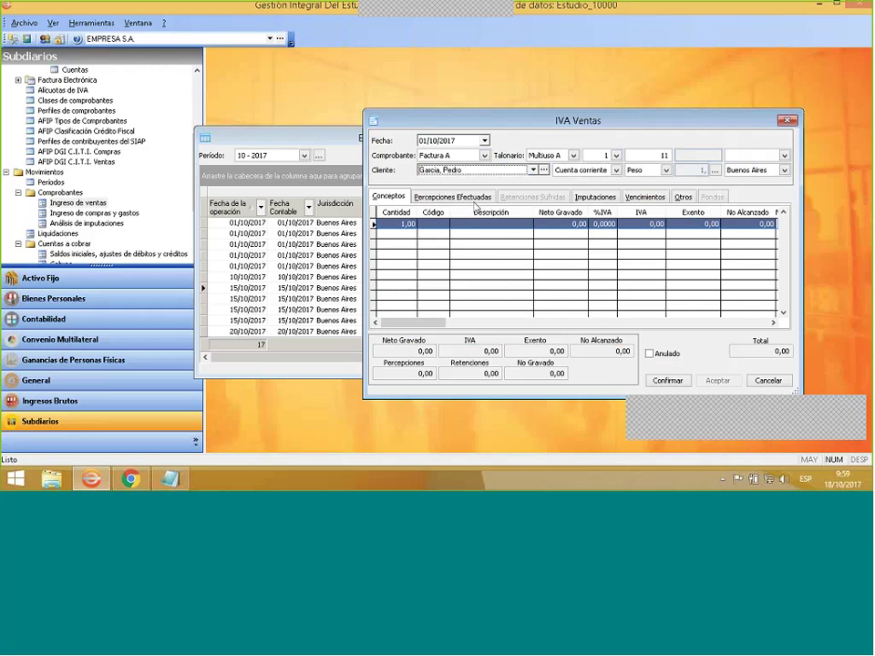
Add a Ventas concept line with a net taxable amount of 15000 at the General IVA rate.
right_click(461, 261)
left_click(488, 268)
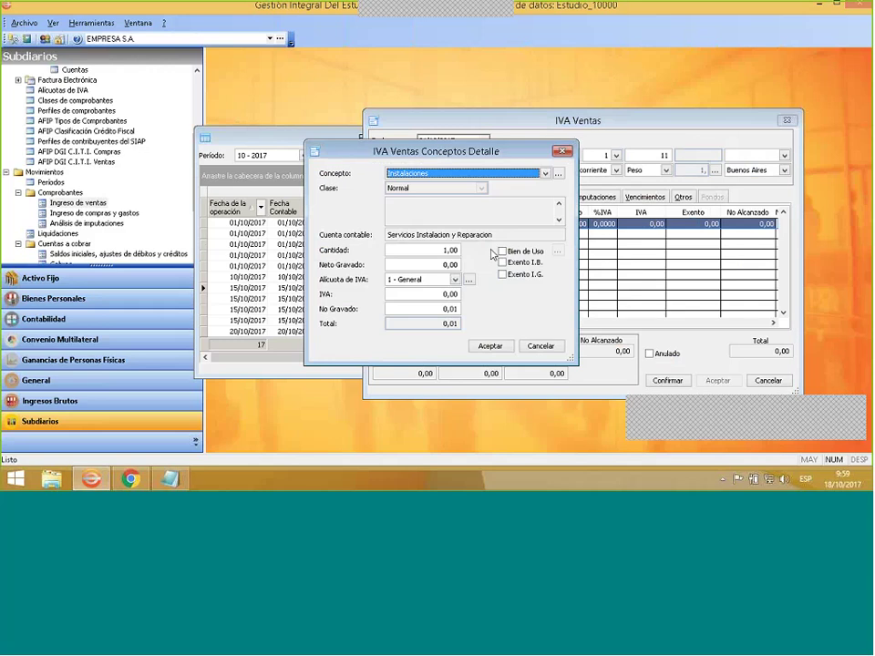
key("v")
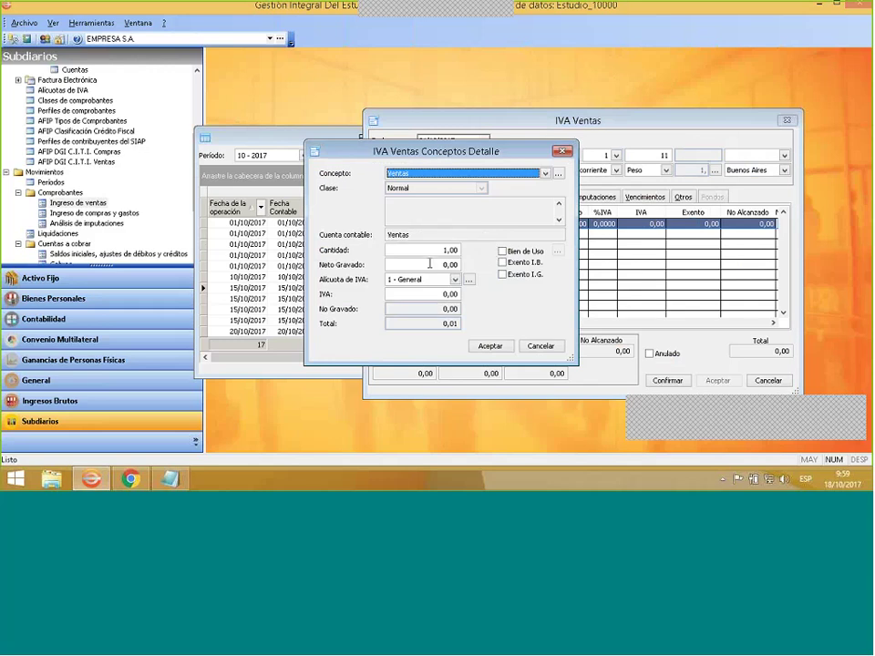
left_click(422, 265)
type("15000")
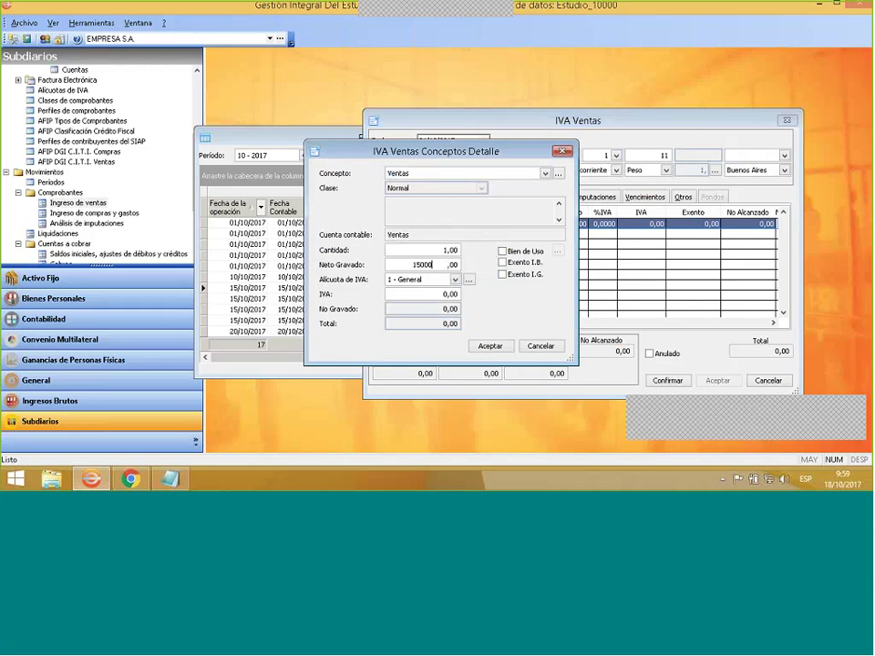
key("Tab")
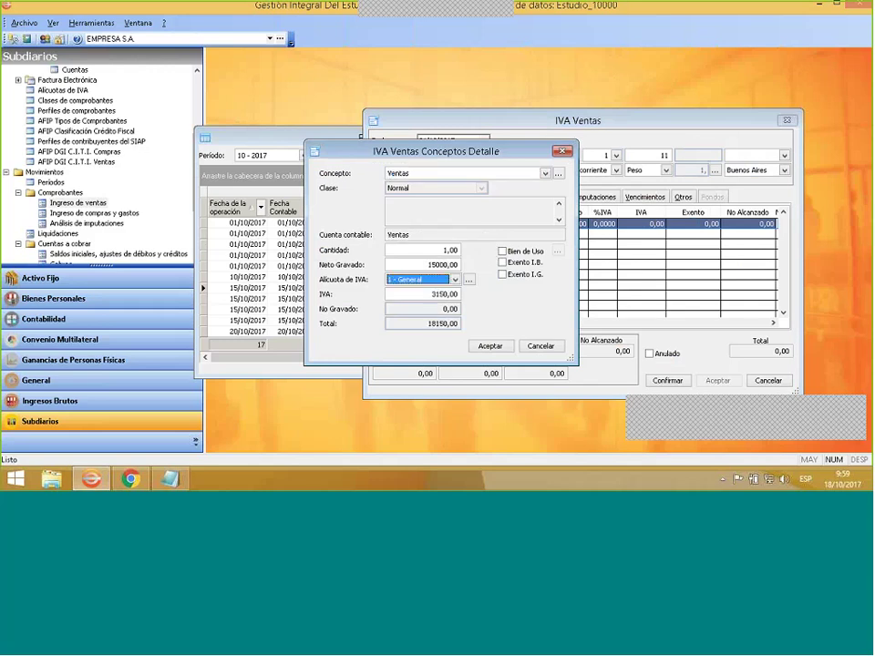
left_click(490, 346)
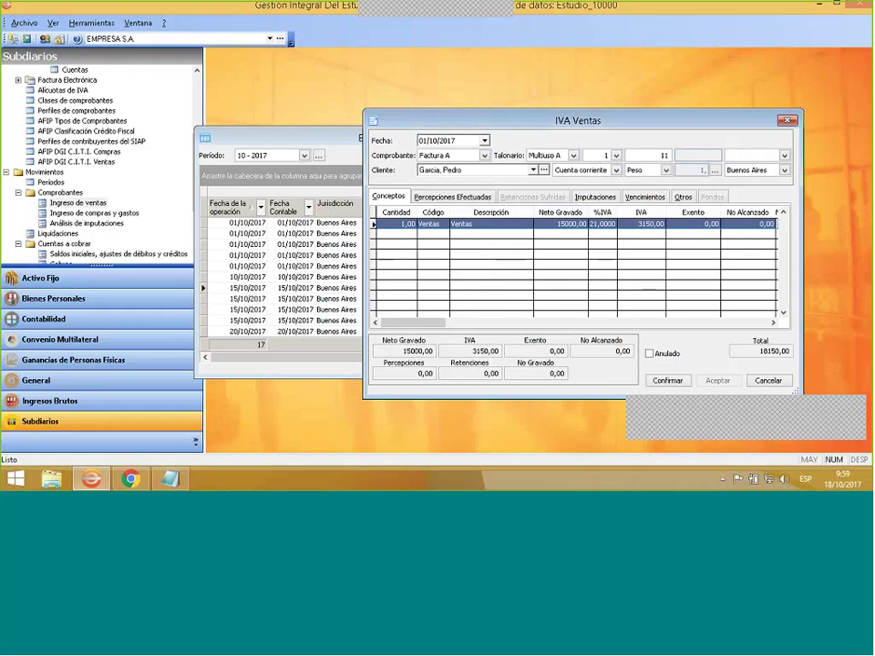
Confirm and save the Factura A, and close the blank entry form and the October sales list.
left_click(668, 381)
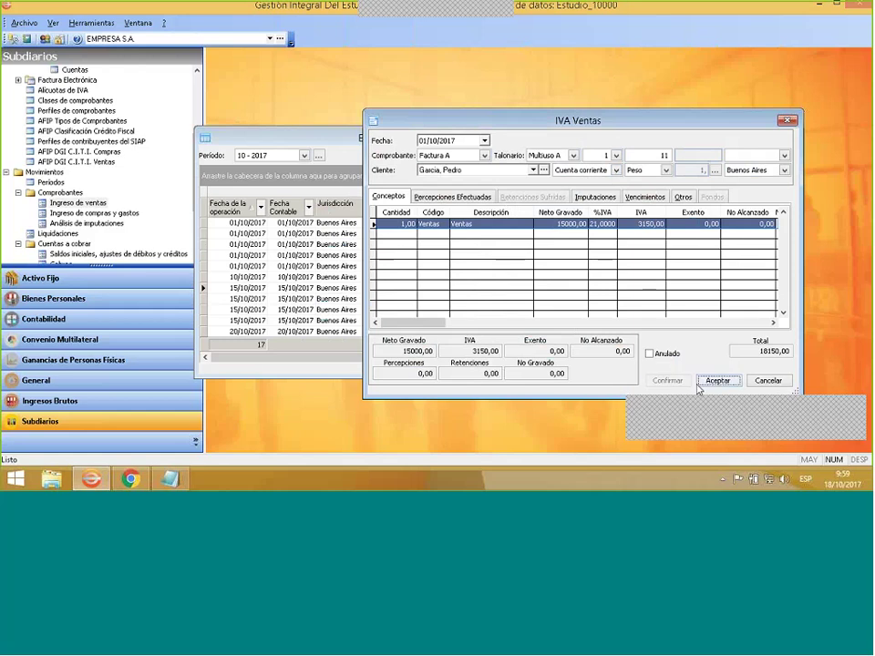
left_click(721, 381)
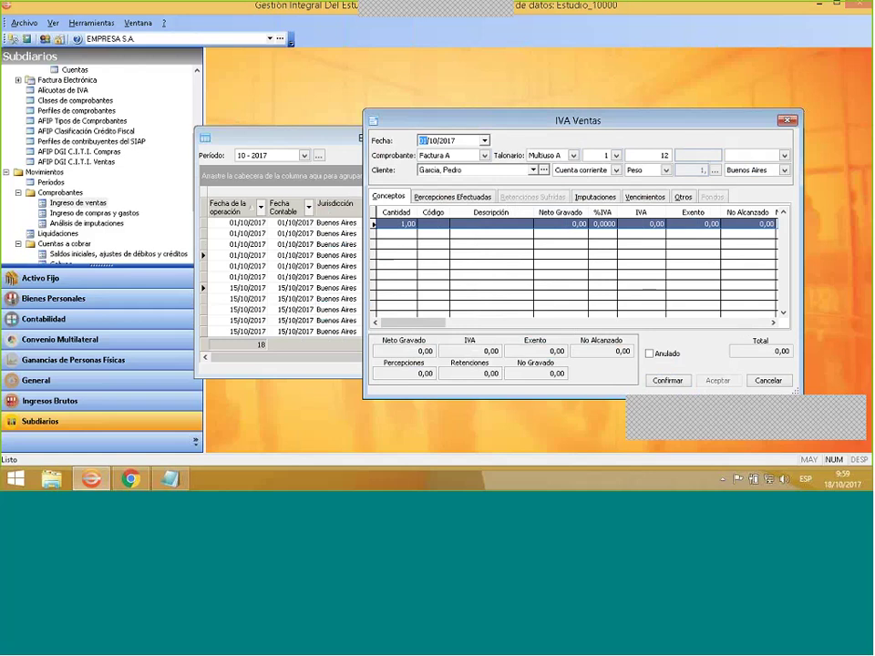
left_click(789, 121)
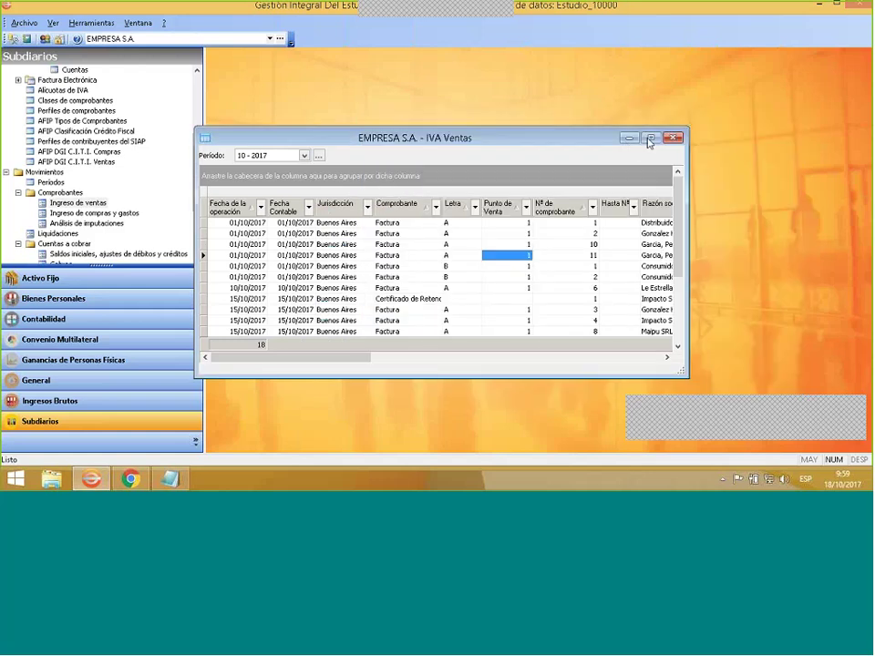
left_click(653, 139)
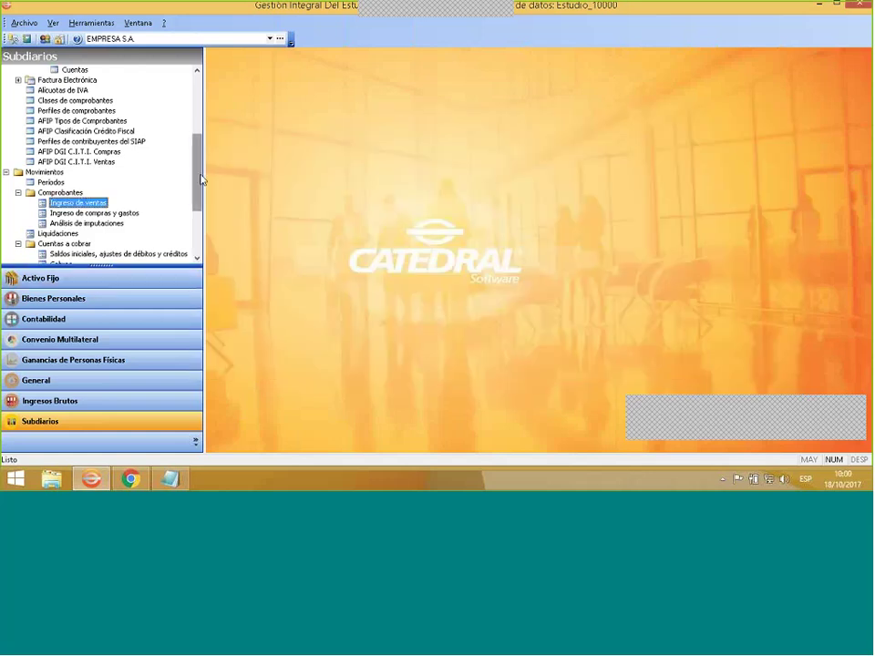
Open the accounts-receivable Cobros list for the client just invoiced.
scroll(194, 170, "down", 2)
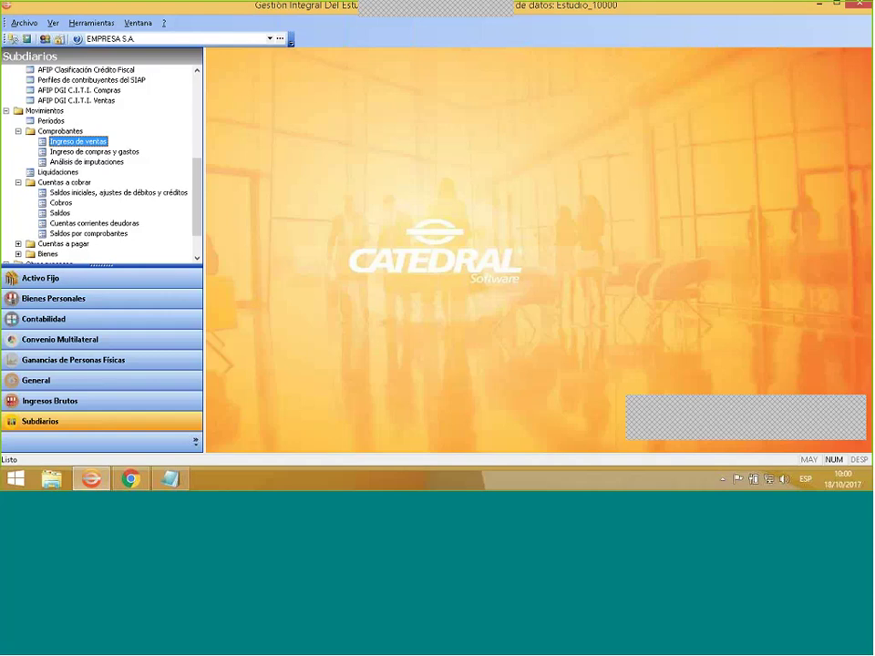
left_click(61, 203)
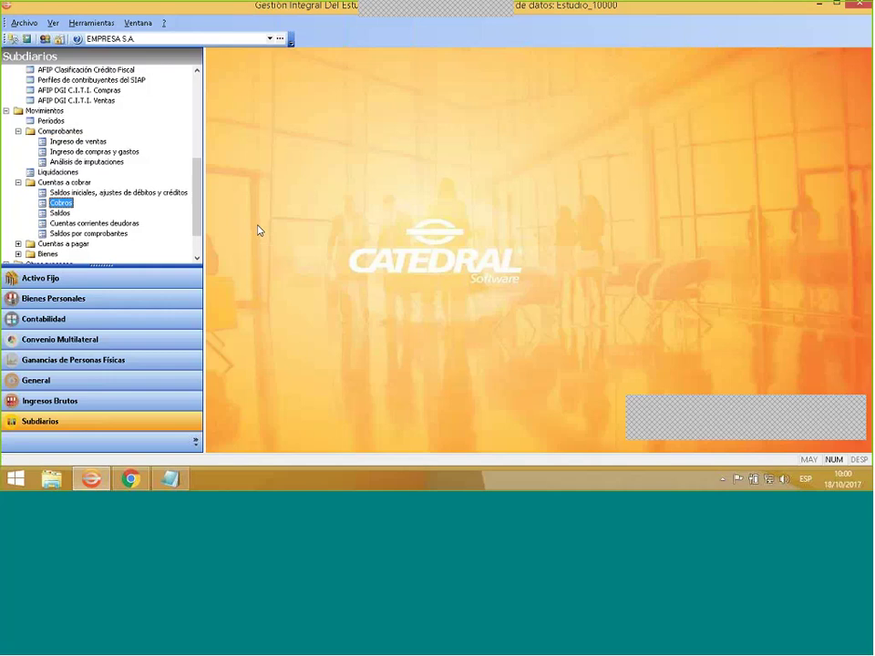
left_click(317, 156)
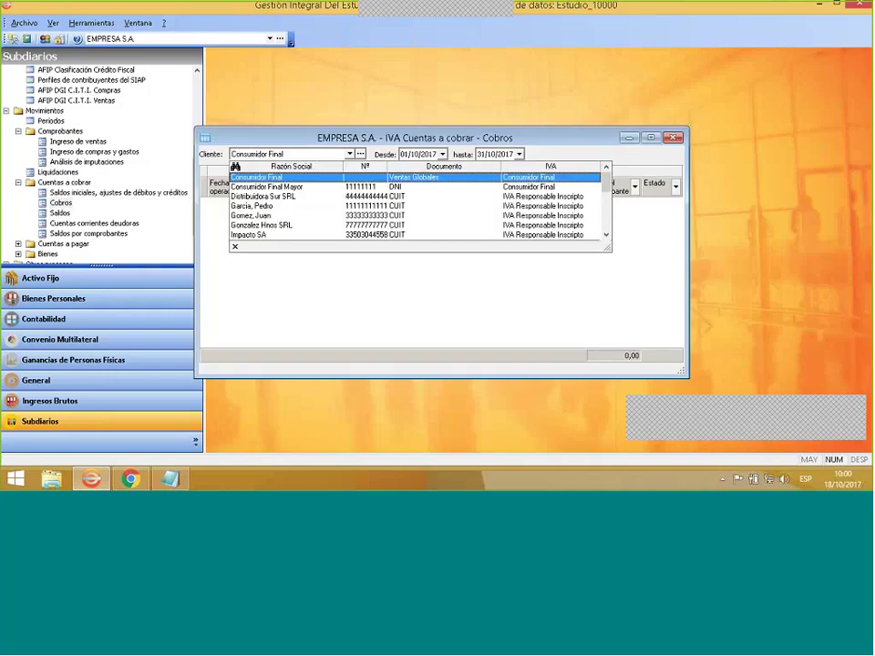
left_click(330, 206)
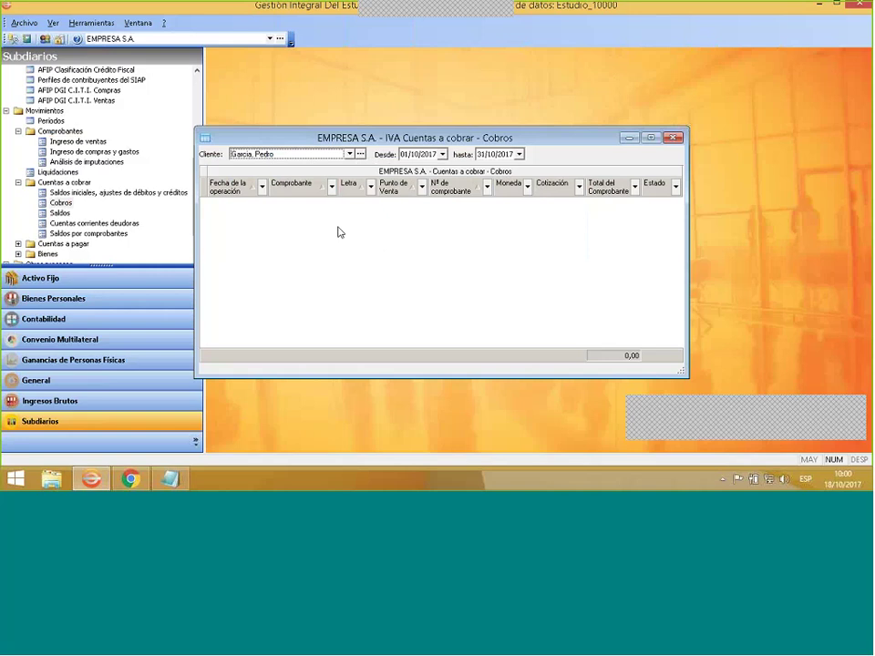
Start a new Recibo X collection for the client dated 30/10/2017.
right_click(401, 234)
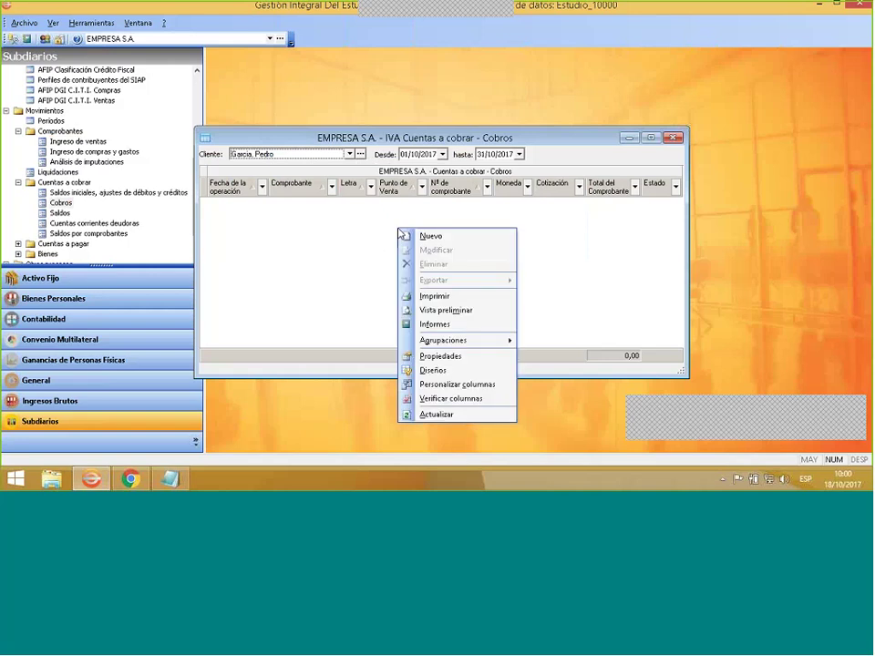
left_click(422, 236)
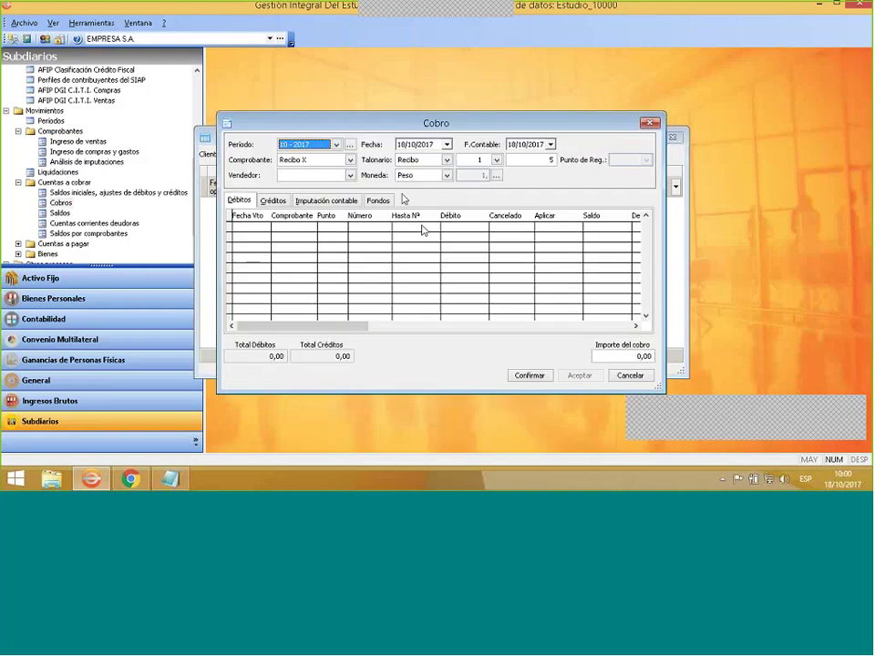
left_click(402, 145)
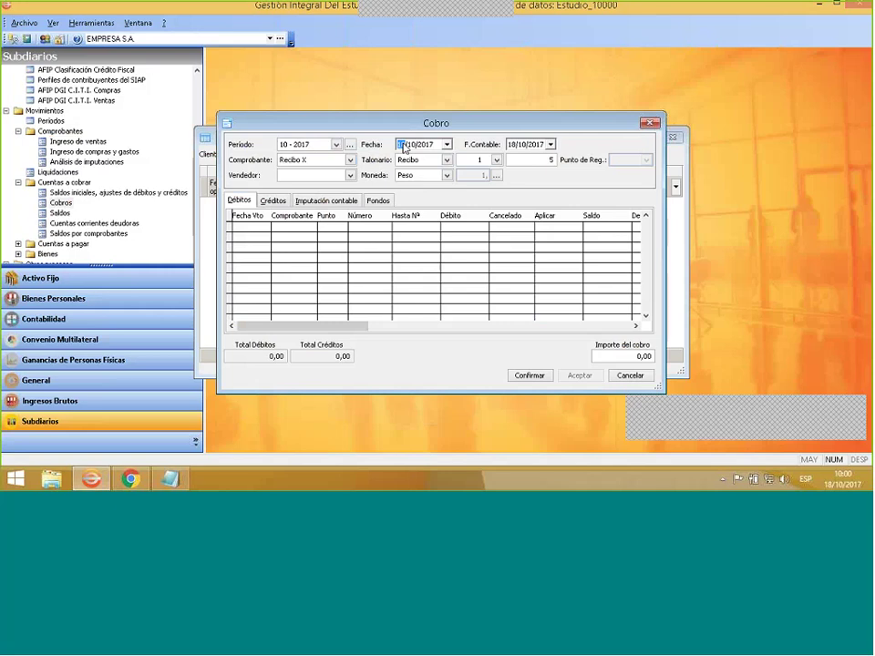
type("30")
key("Tab")
Add the client's pending Factura A of 01/10/2017 to the receipt's debits.
right_click(311, 240)
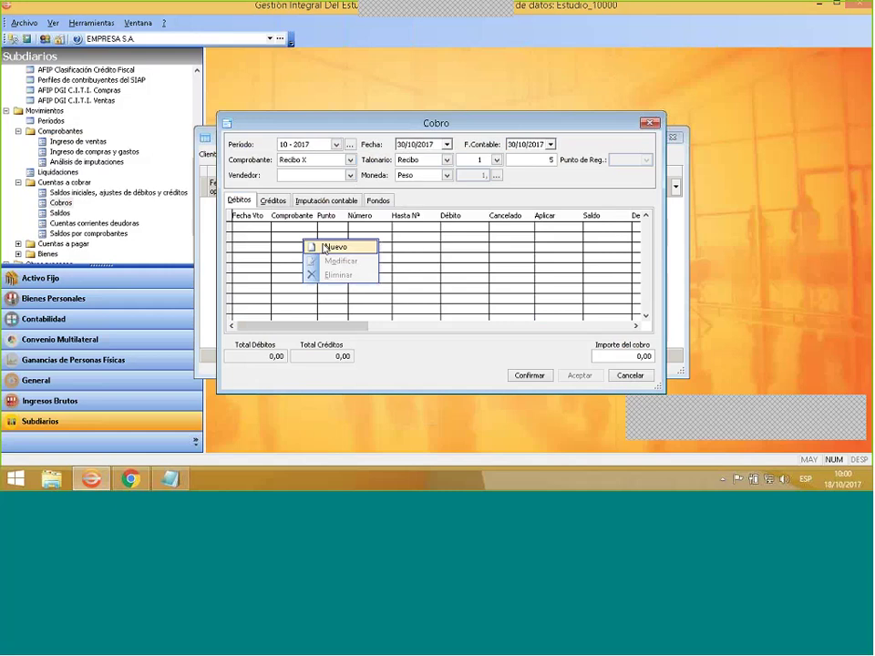
left_click(323, 246)
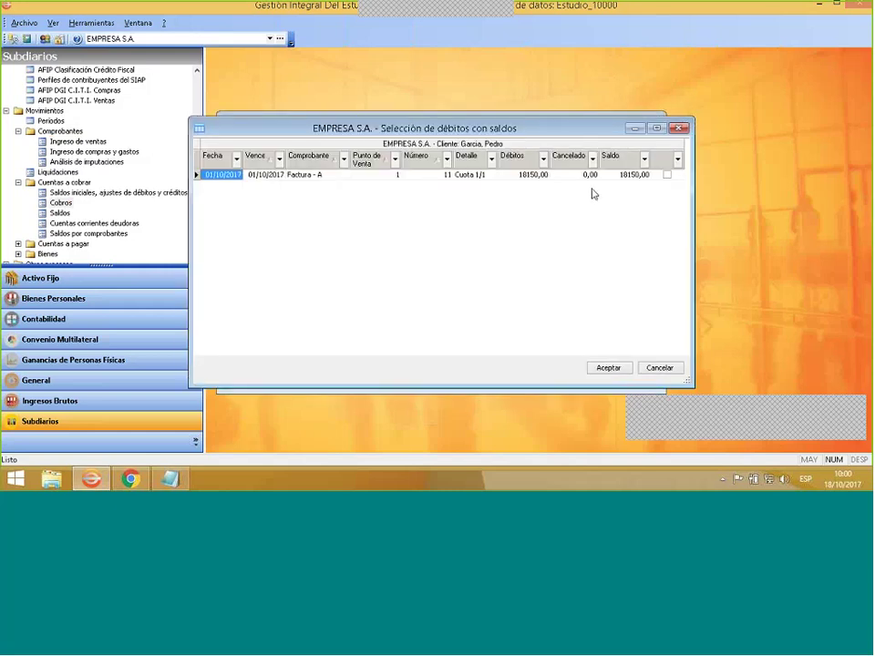
left_click(666, 174)
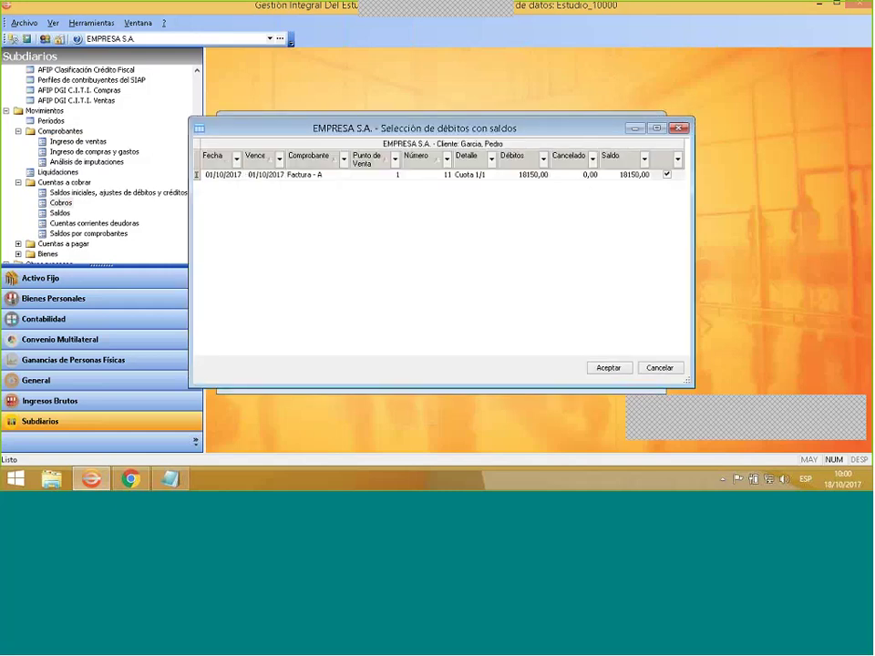
left_click(616, 369)
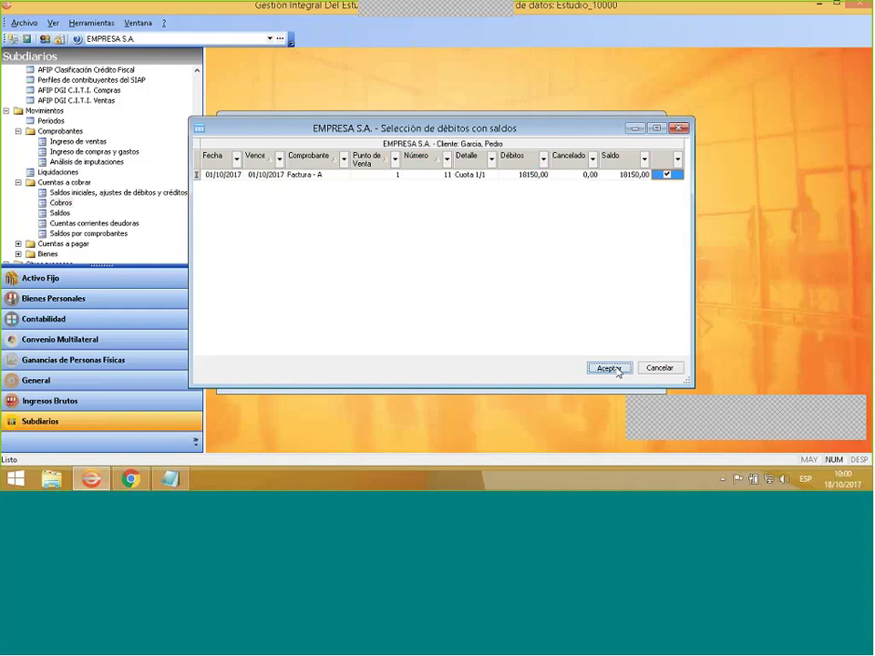
left_click(611, 368)
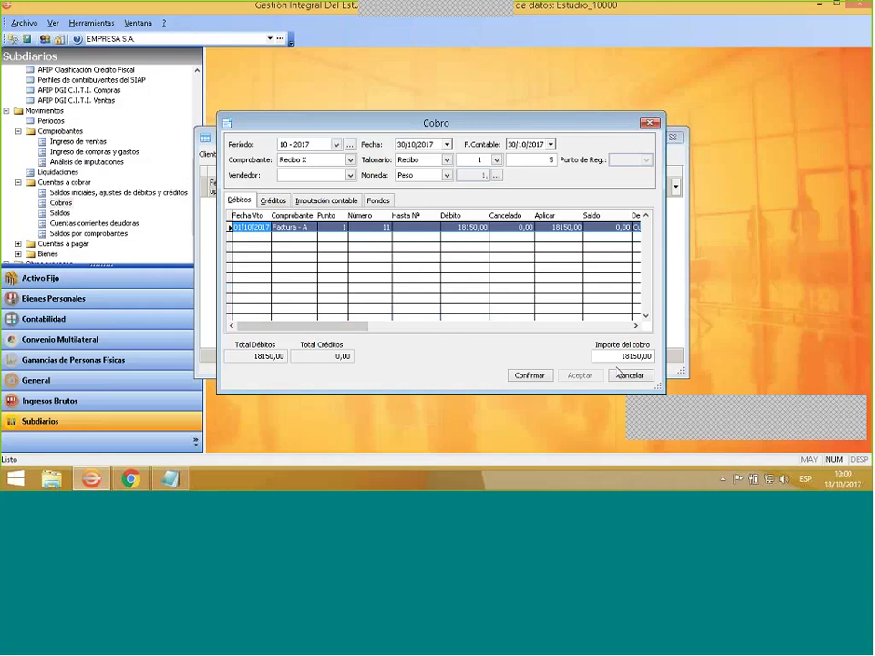
Start a non-cheque funds line on the receipt using the Caja account.
left_click(379, 202)
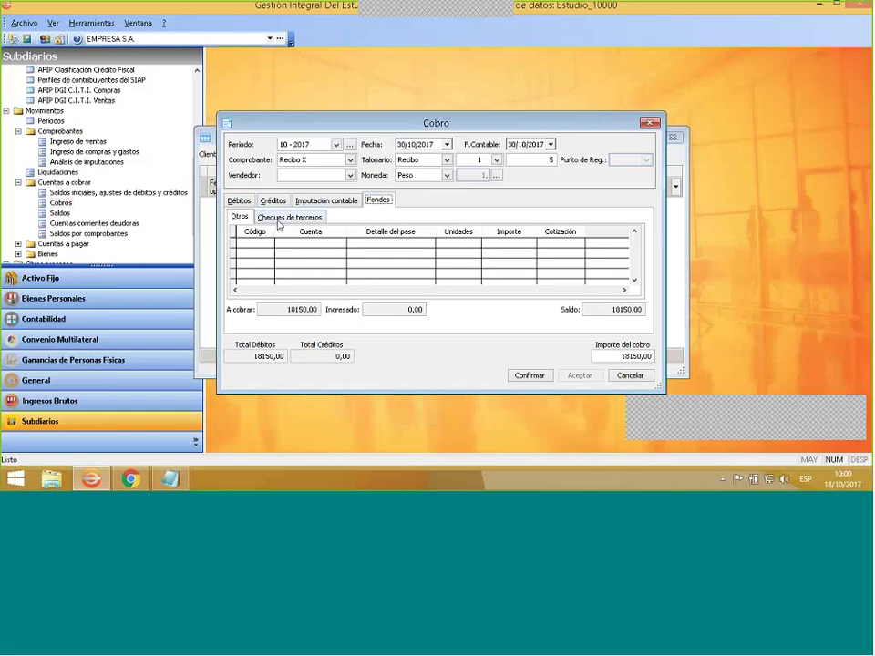
right_click(301, 260)
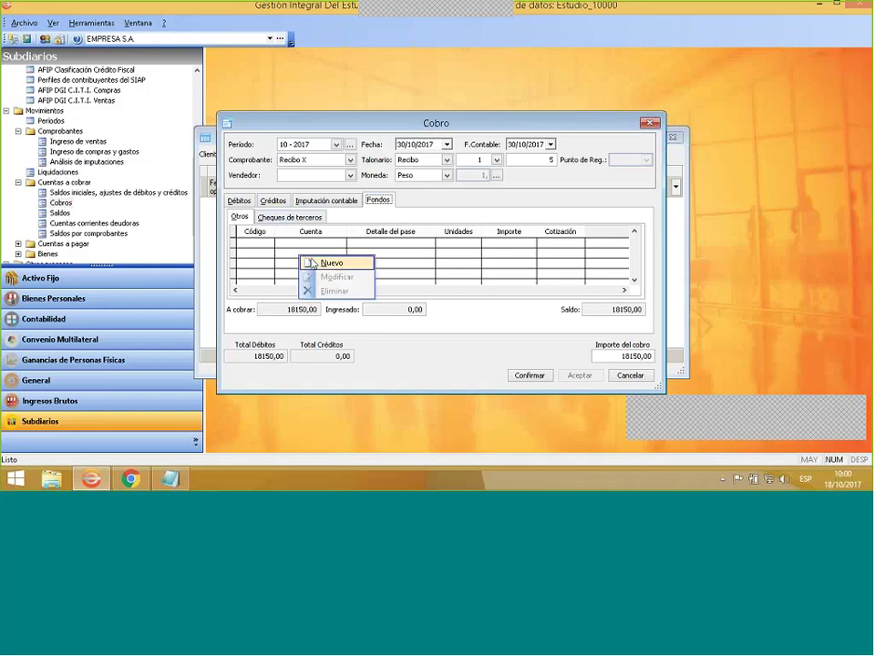
left_click(321, 316)
left_click(422, 213)
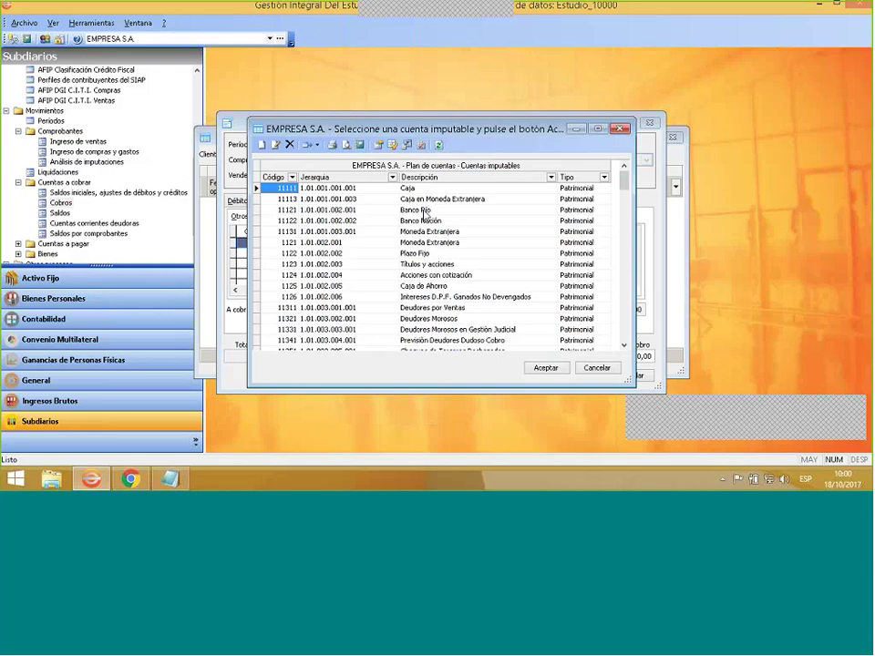
double_click(408, 188)
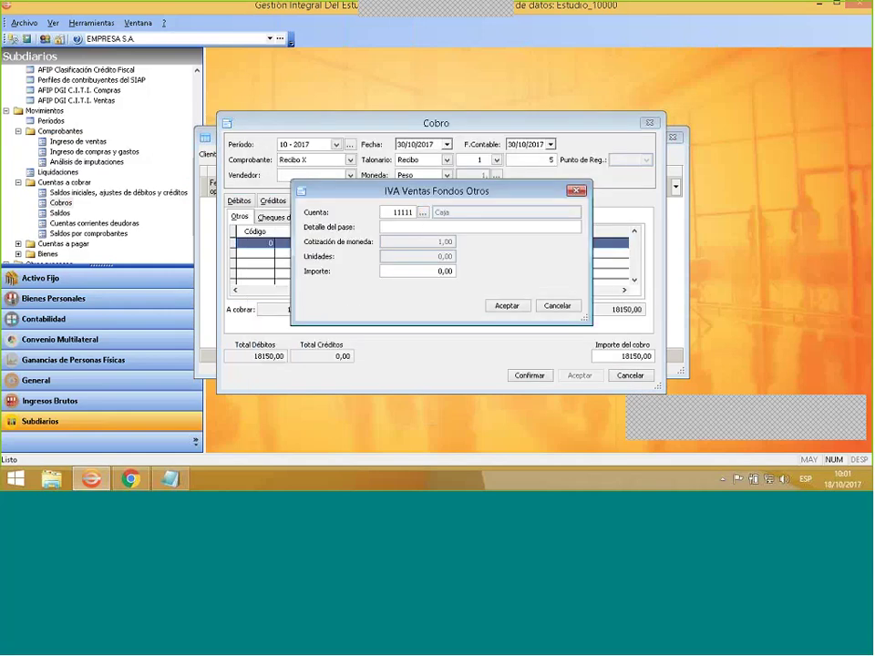
Describe the Caja funds line as Efectivo, set its amount to 10000 and accept it.
type("efe")
key("BackSpace")
key("BackSpace")
key("BackSpace")
type("Efectivo")
left_click(416, 275)
type("10000")
key("Tab")
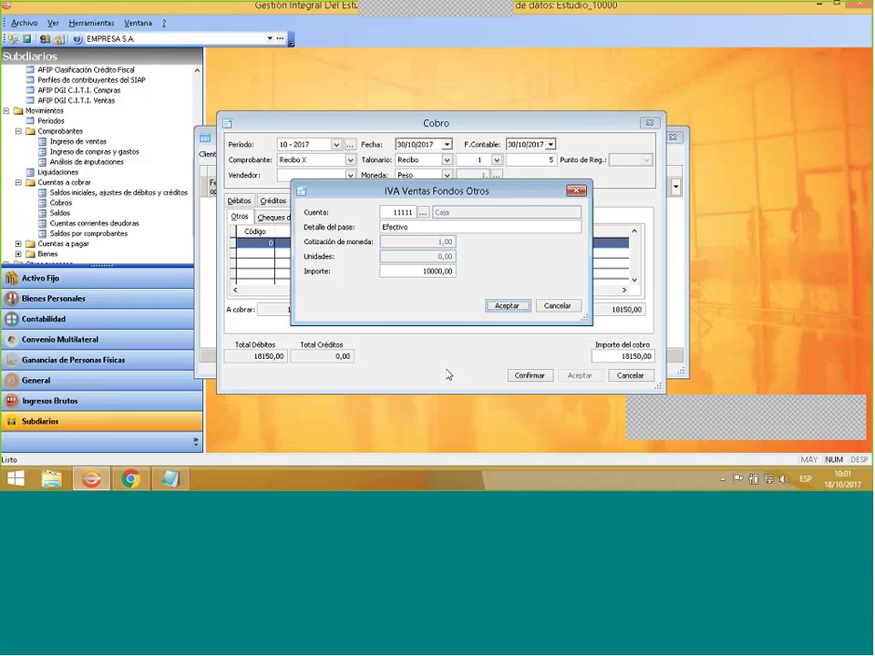
left_click(507, 307)
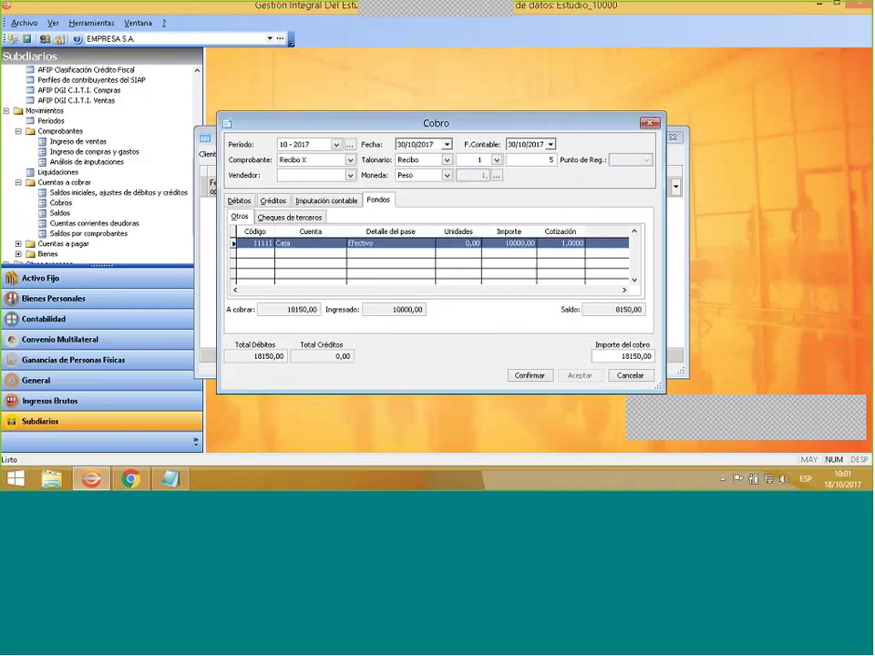
Start a third-party cheque on the receipt with number 2 and type Común.
left_click(300, 218)
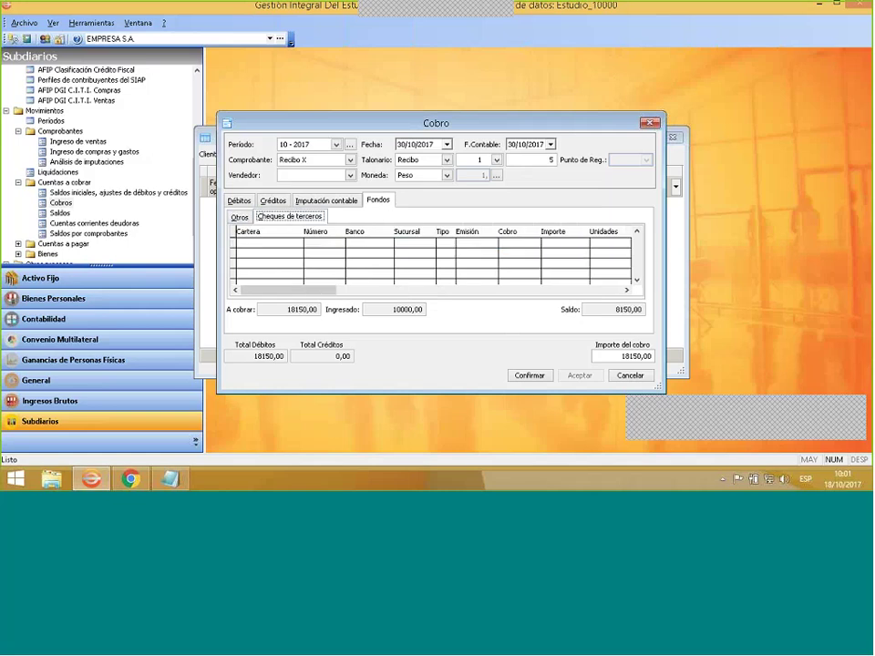
right_click(323, 252)
left_click(330, 257)
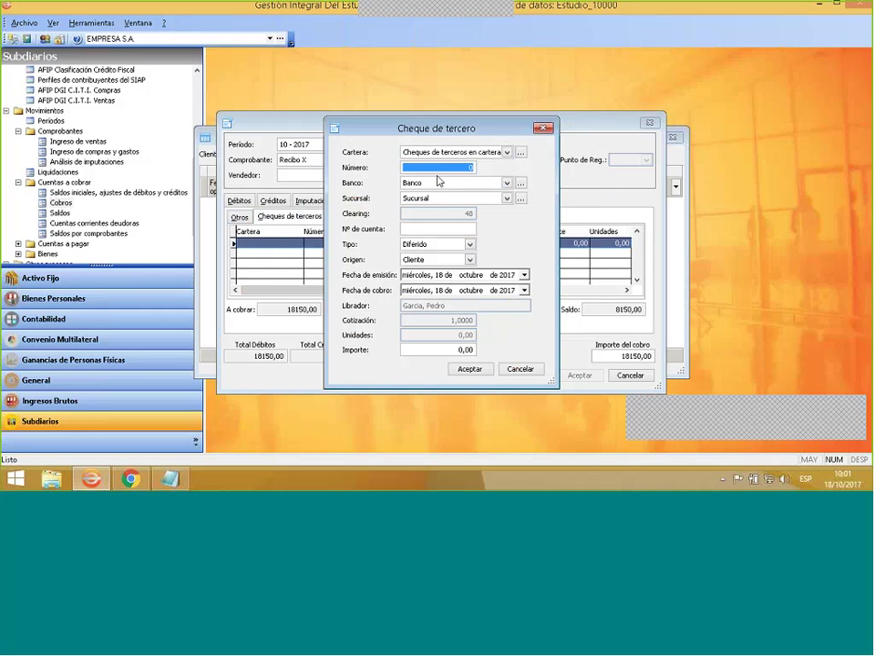
type("2")
key("Tab")
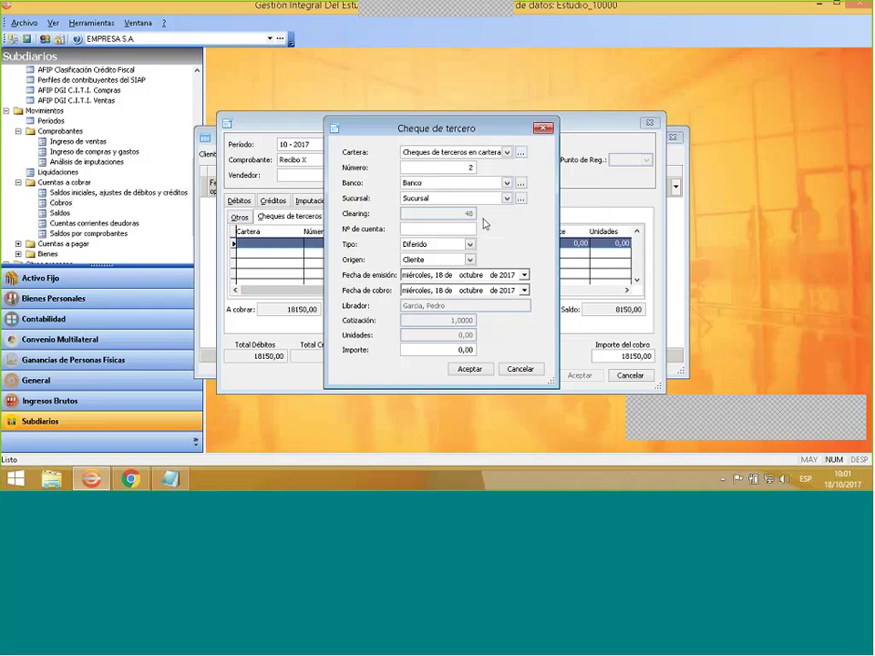
left_click(471, 246)
left_click(471, 245)
left_click(444, 266)
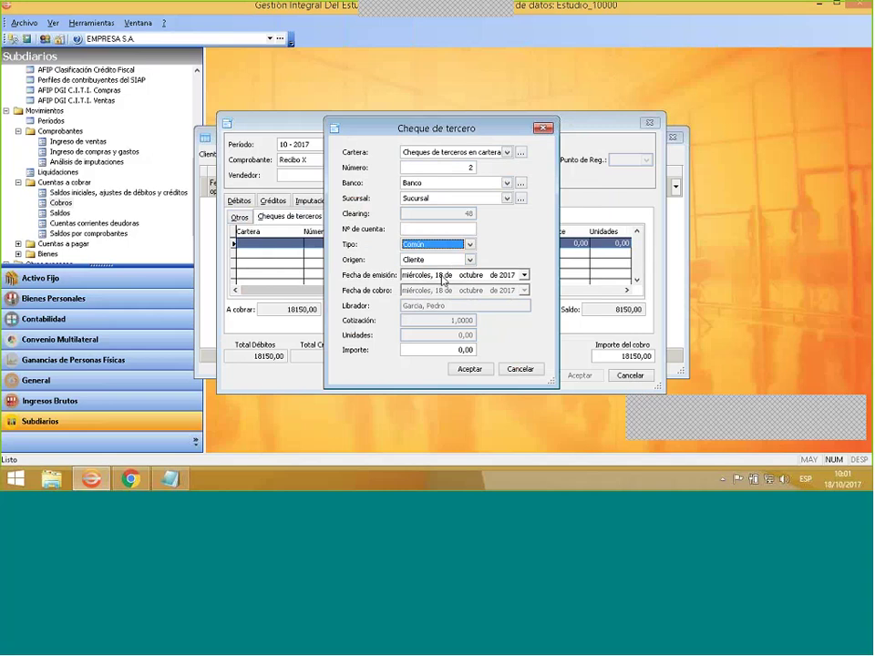
Set the cheque's issue date to 30 October 2017 and its amount to 8150, and accept it.
left_click(441, 278)
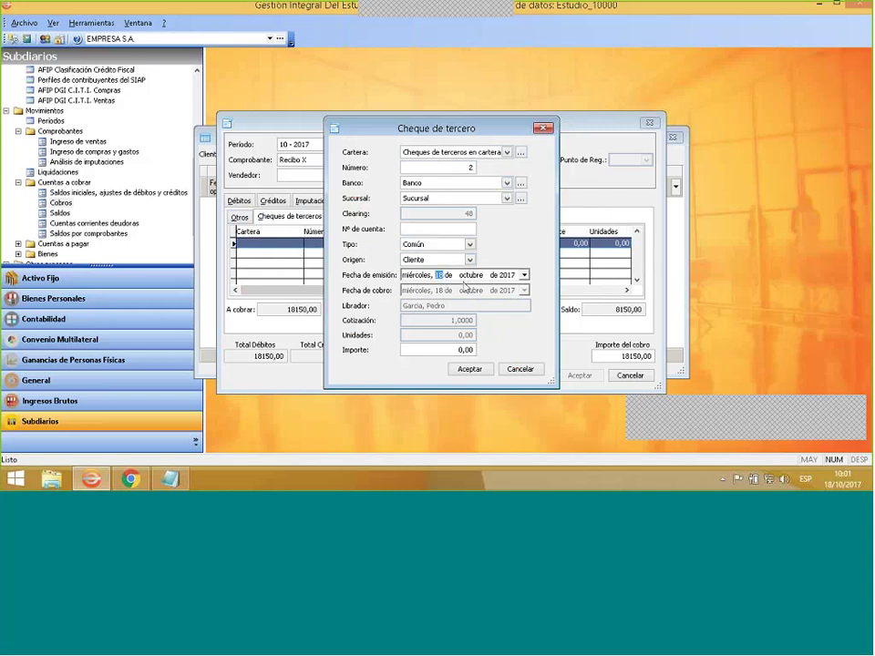
type("30")
key("Tab")
type("8150")
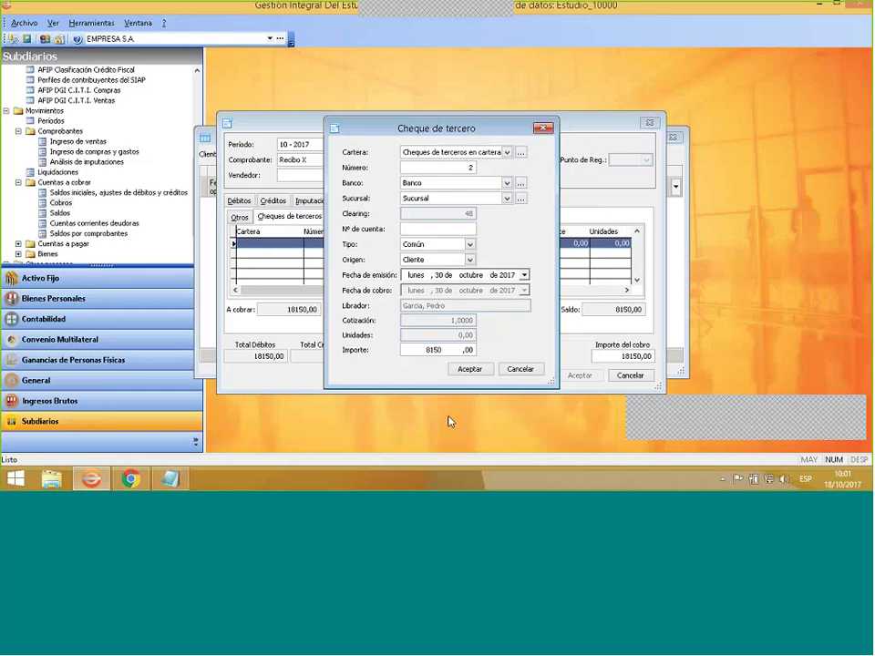
left_click(467, 369)
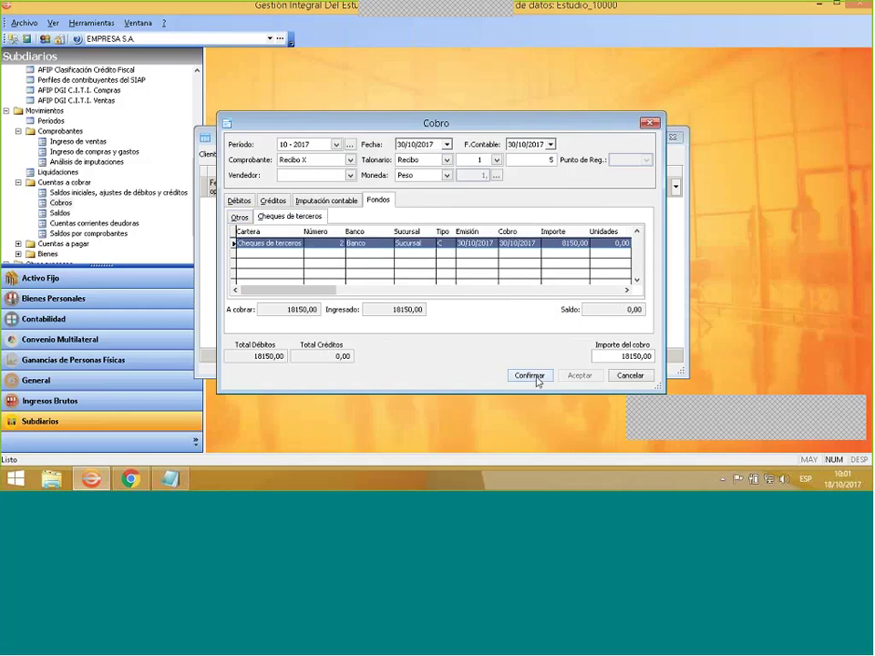
Confirm and save the receipt, and close the client's collections list.
left_click(537, 376)
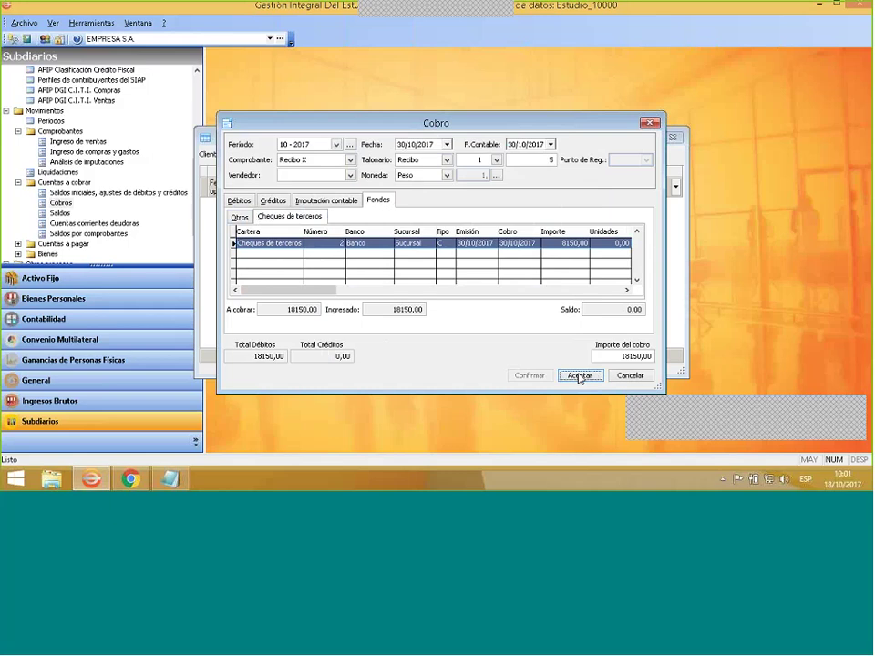
left_click(580, 376)
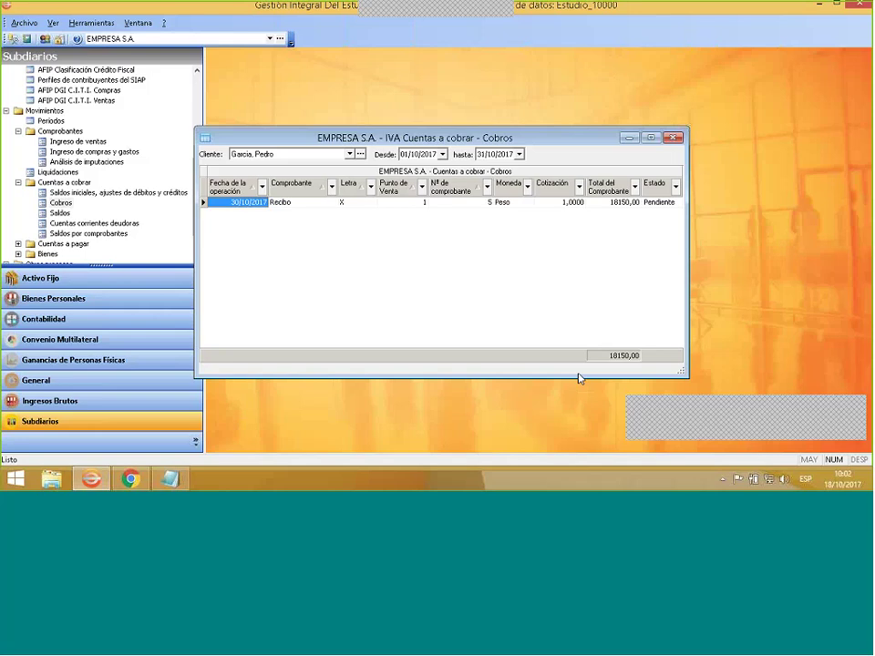
left_click(672, 138)
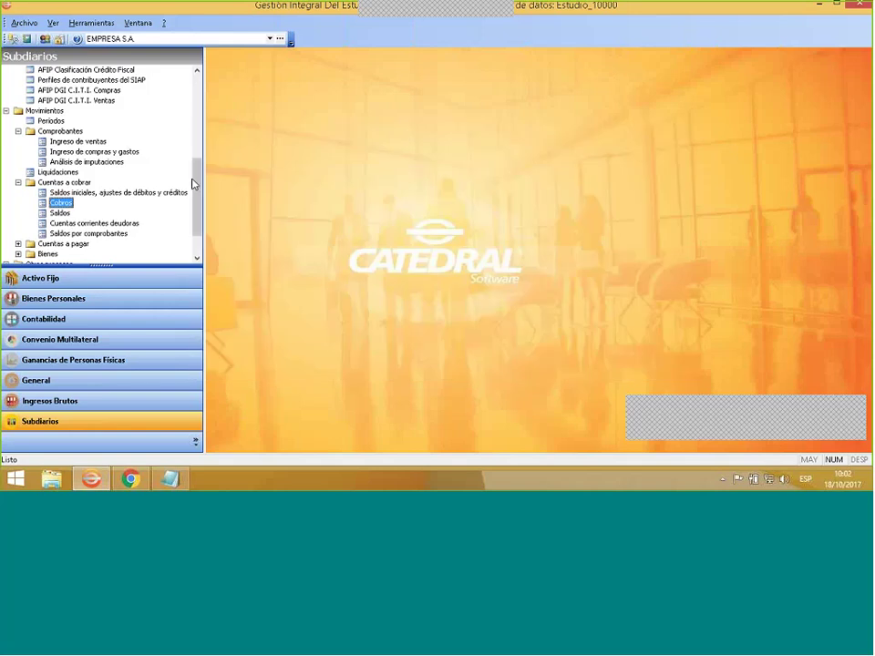
Open the Administrador de Conceptos for the company's sales concepts.
scroll(197, 151, "up", 3)
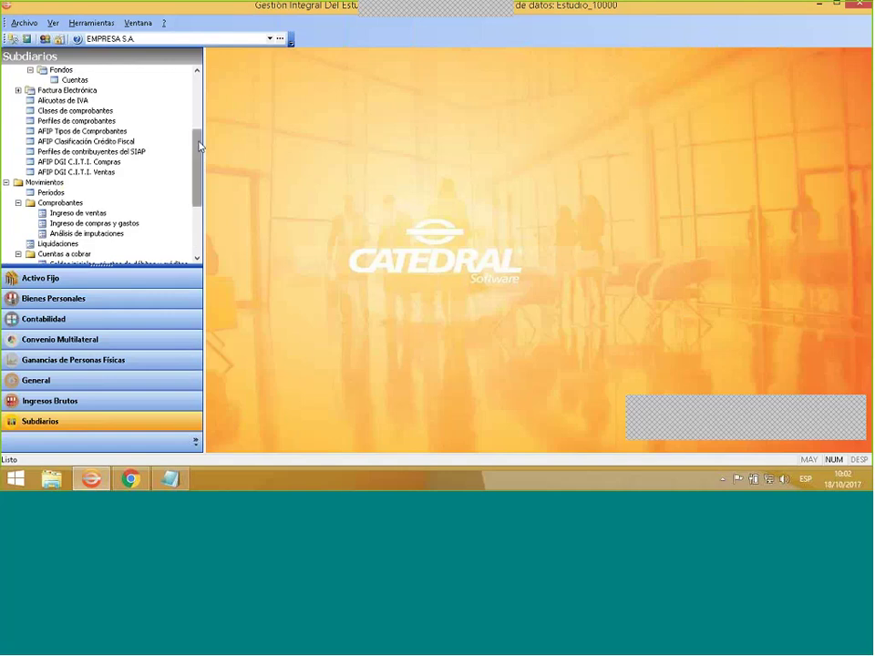
scroll(111, 85, "up", 5)
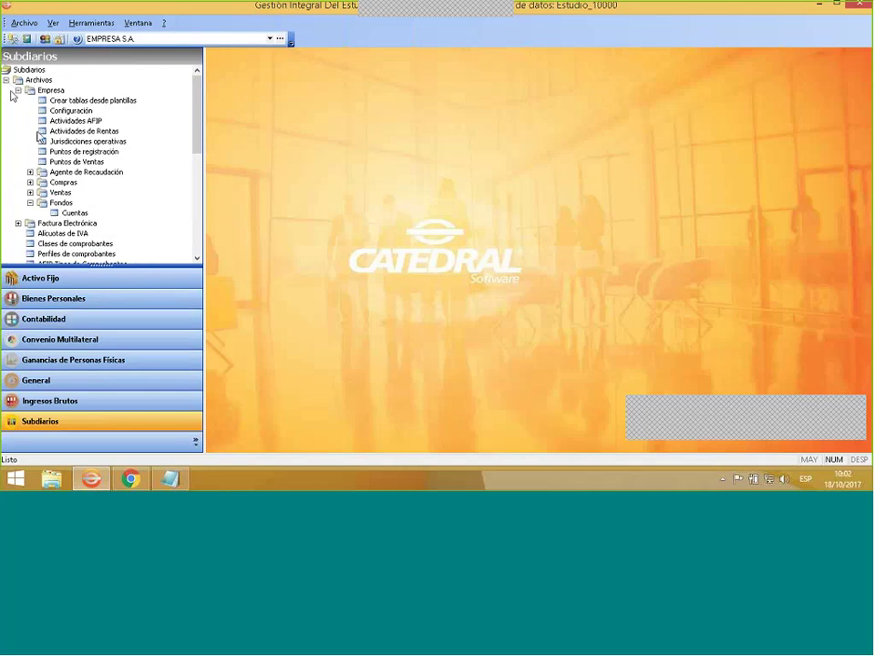
left_click(30, 192)
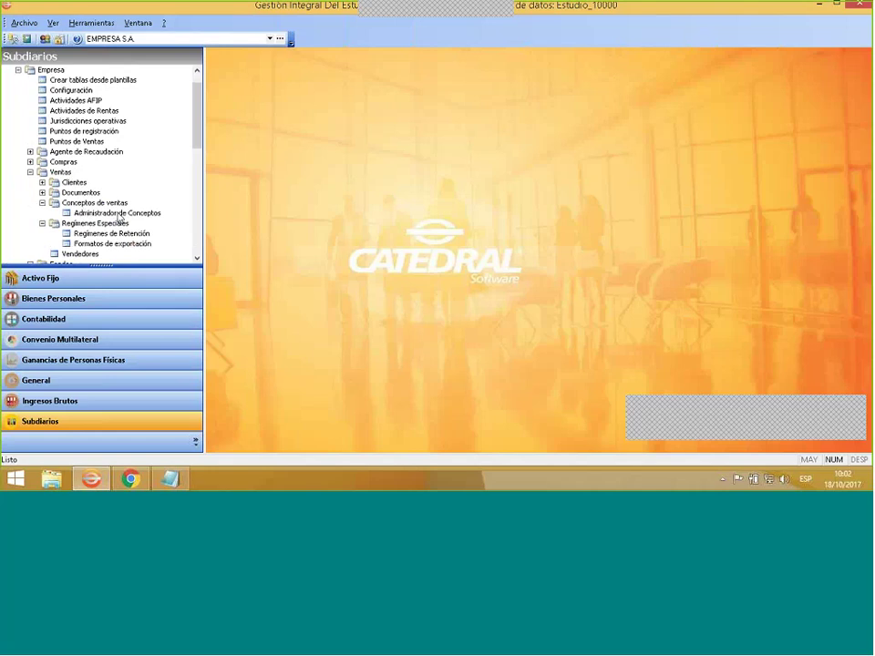
left_click(145, 213)
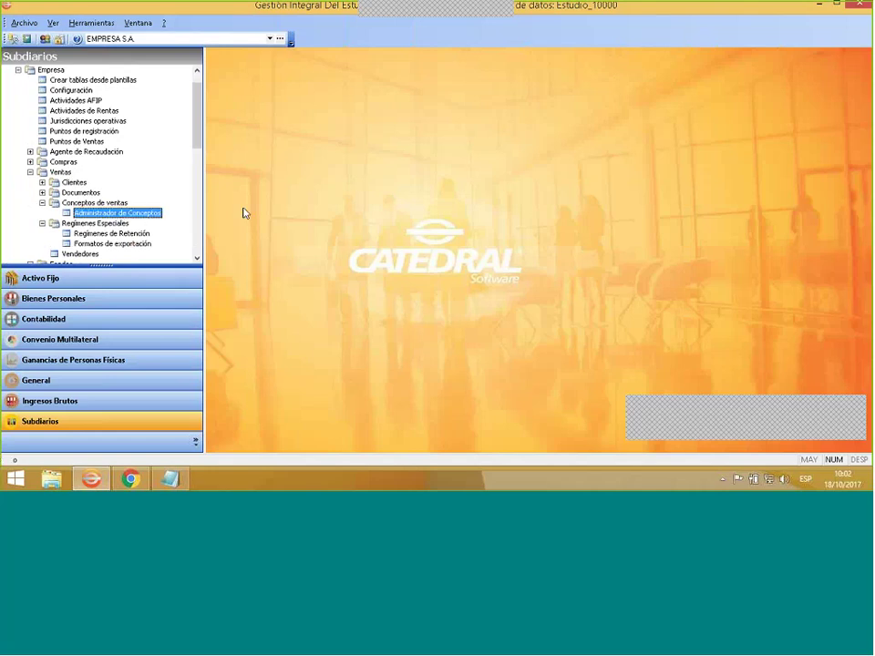
Start a new sales concept with code and description Rodados, and mark it as Bien de uso.
right_click(324, 267)
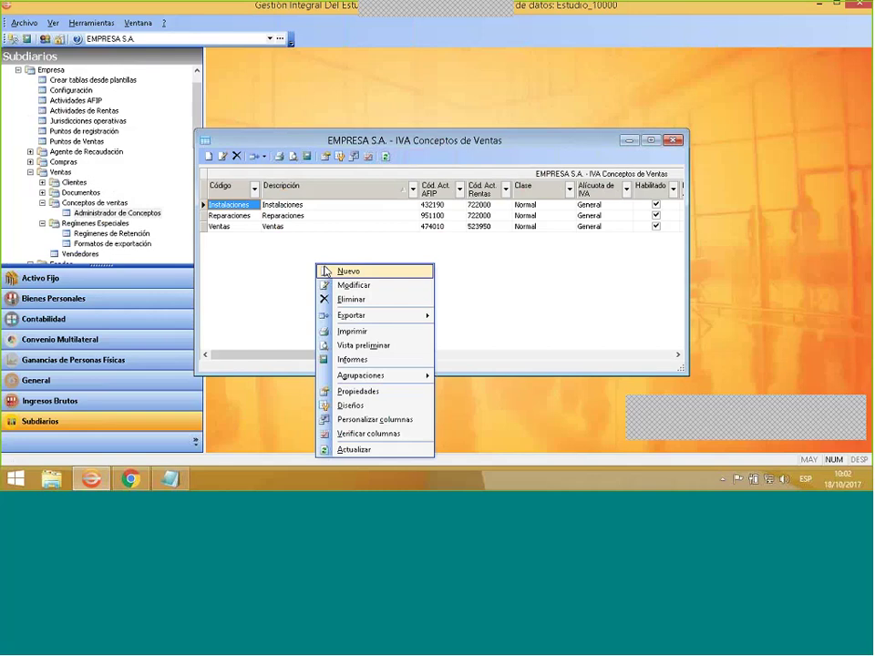
left_click(326, 271)
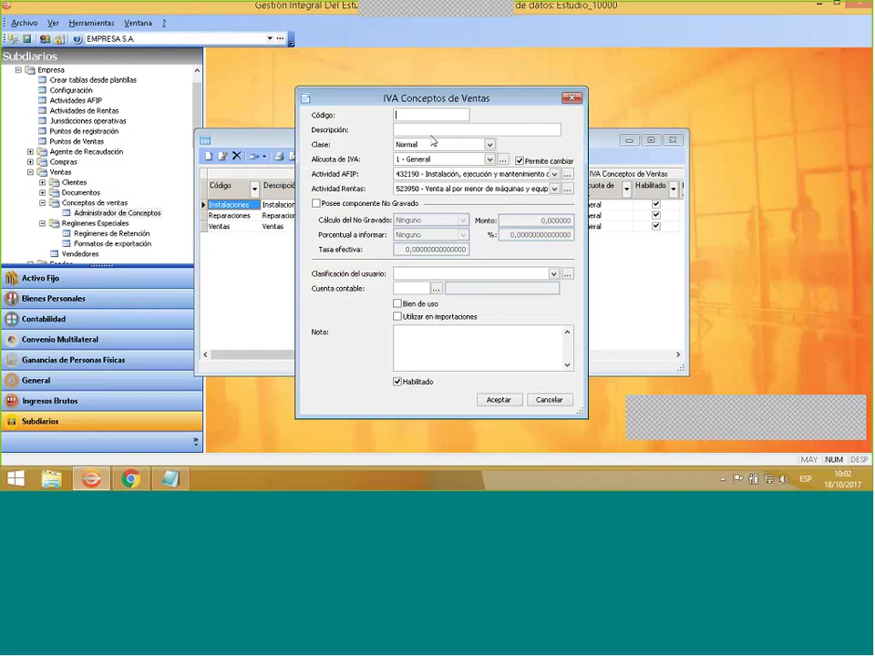
type("R")
type("odo")
type("d")
type("os")
key("Tab")
type("Rodados")
left_click(399, 303)
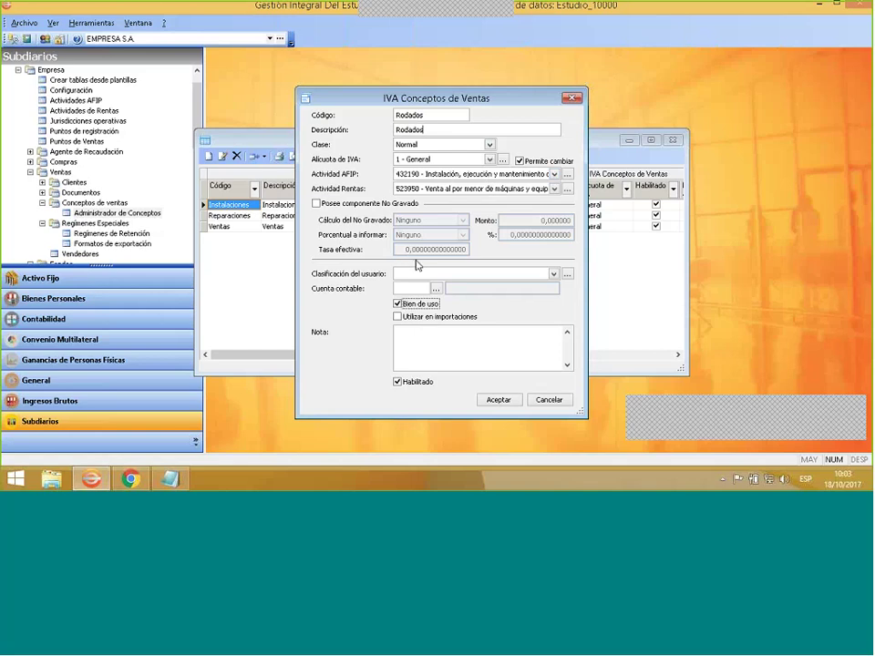
Assign the accounting account Rodados Valor Origen to the Rodados concept and accept the concept.
left_click(435, 288)
left_click(452, 254)
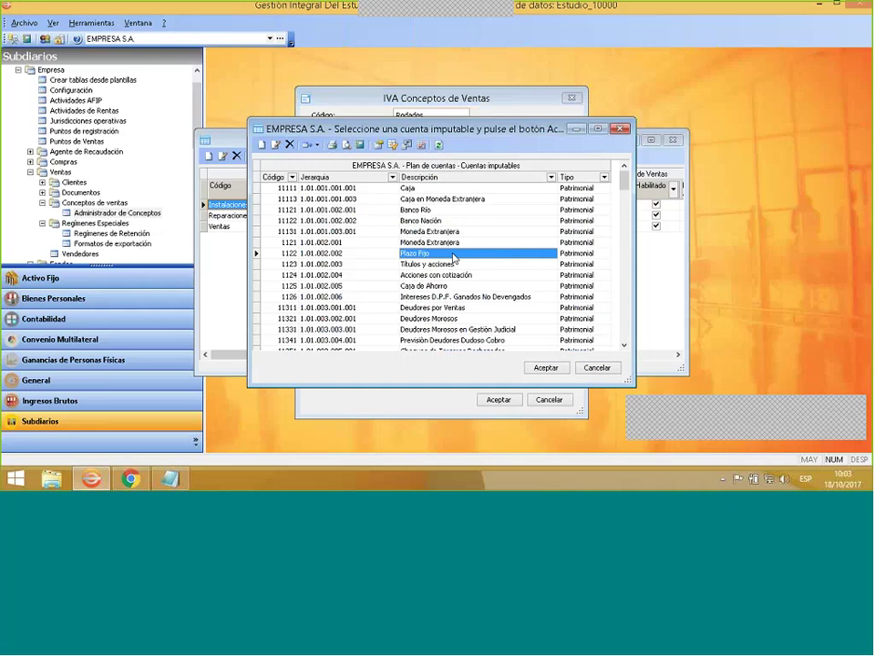
type("rodados")
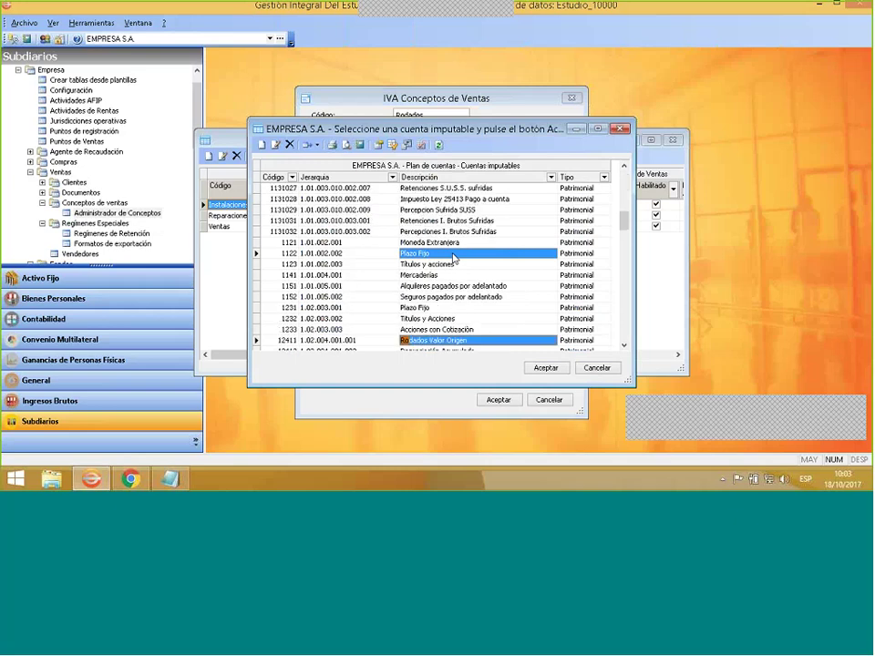
left_click(537, 370)
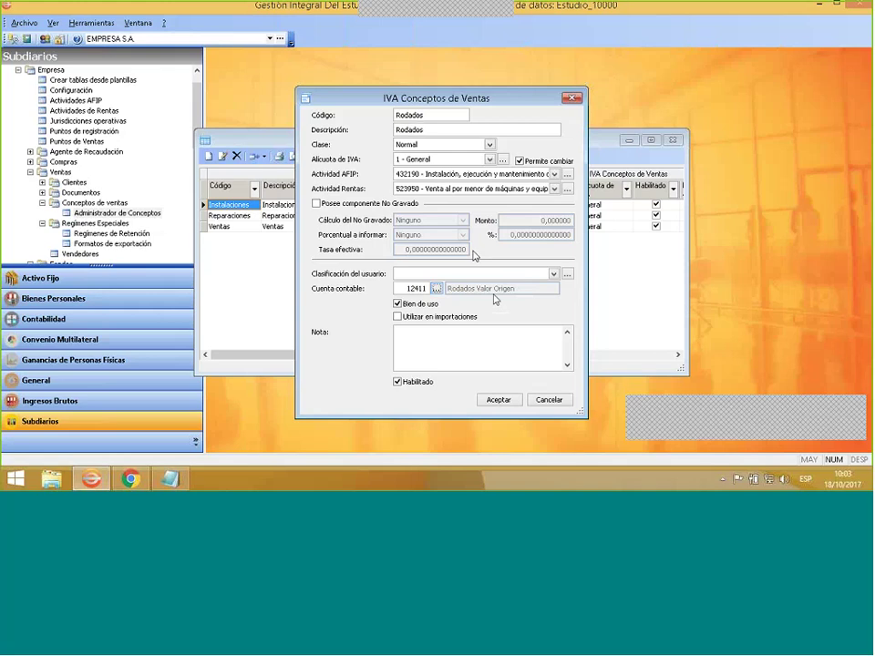
left_click(504, 401)
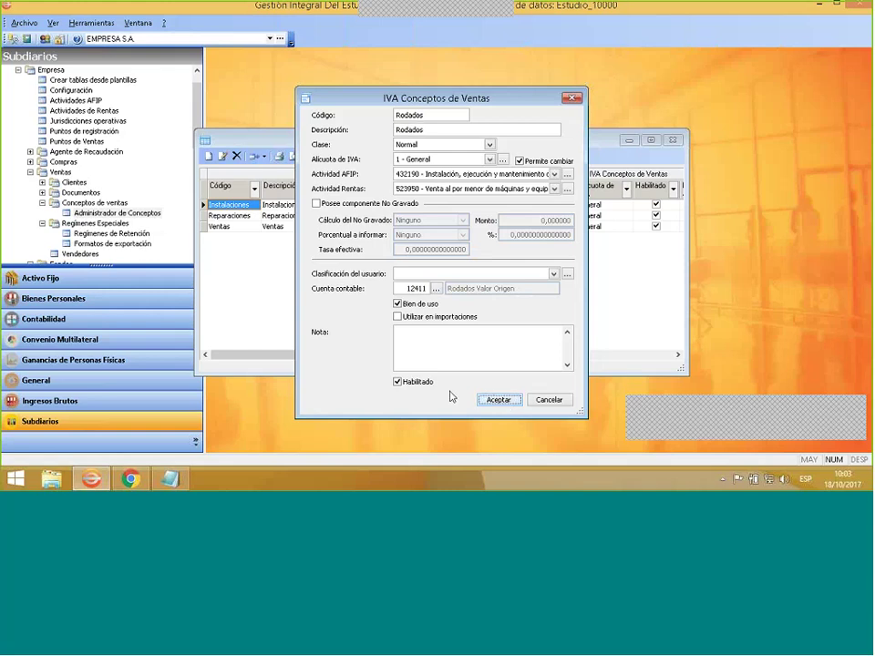
left_click(496, 399)
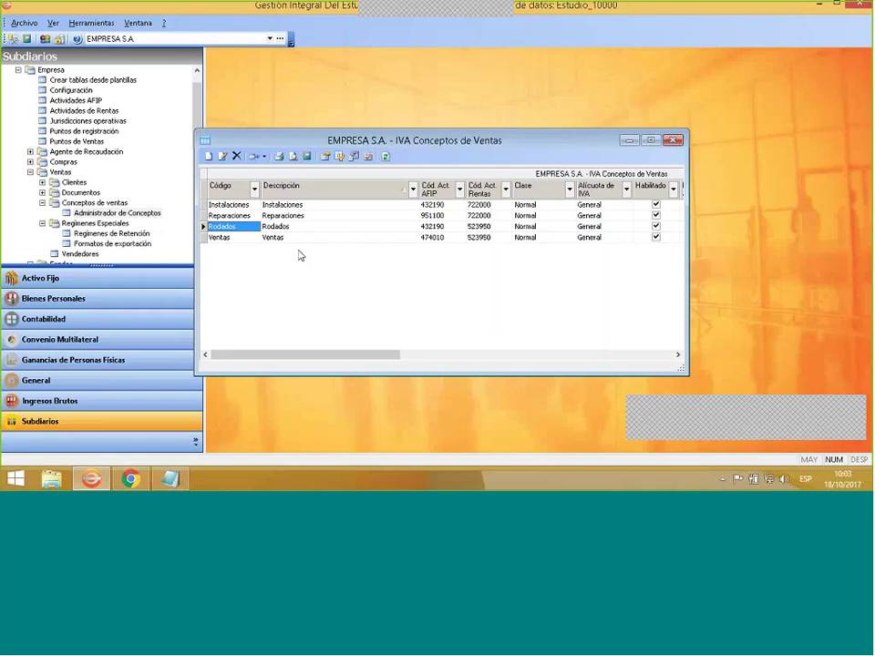
right_click(305, 282)
key("Down")
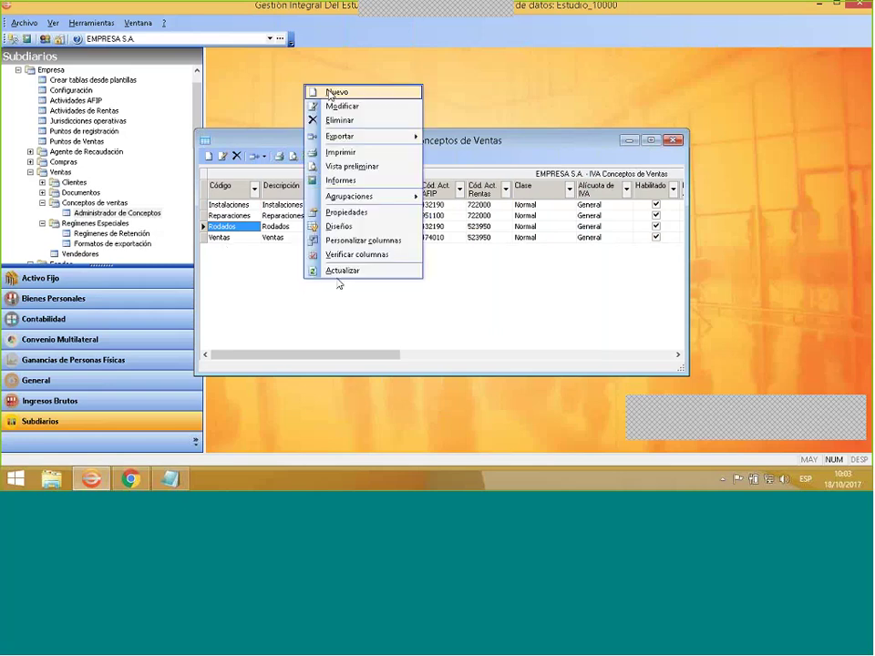
key("Return")
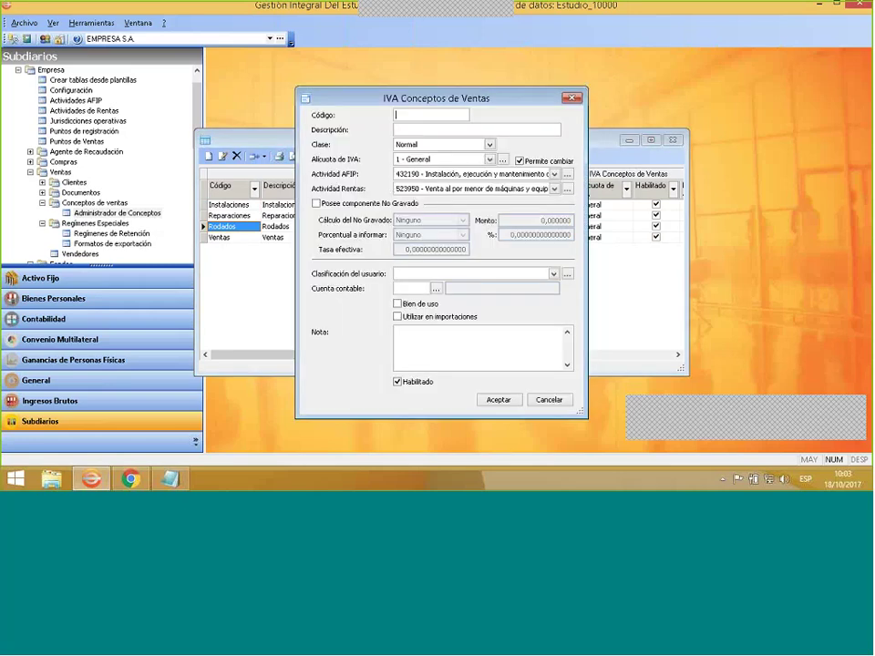
type("xo")
left_click(439, 146)
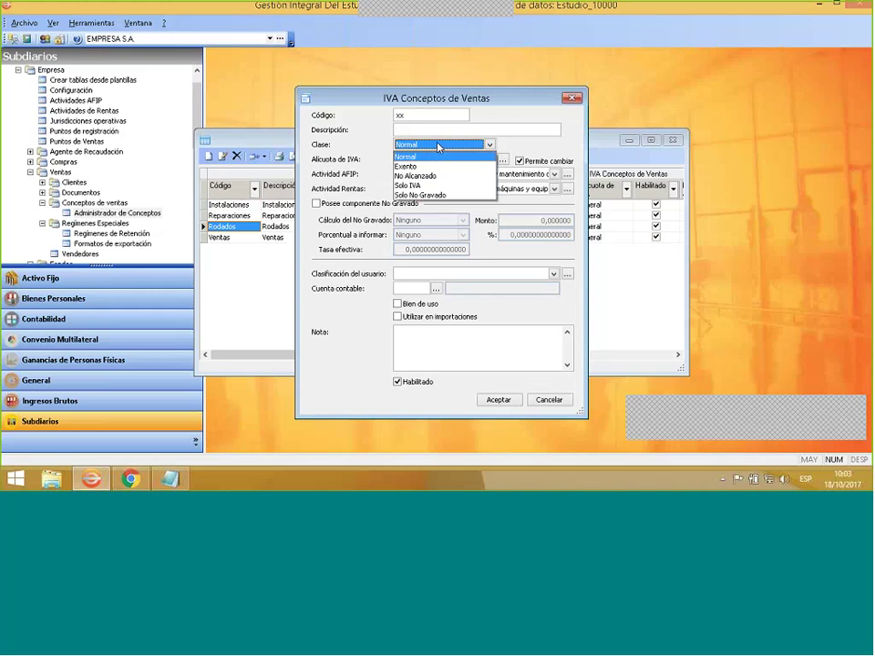
left_click(426, 195)
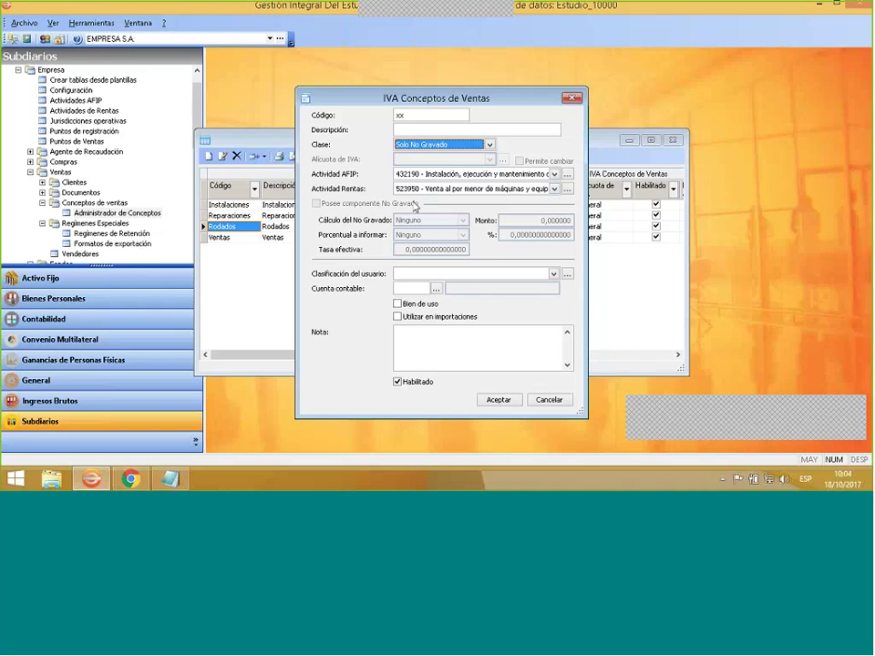
left_click(470, 146)
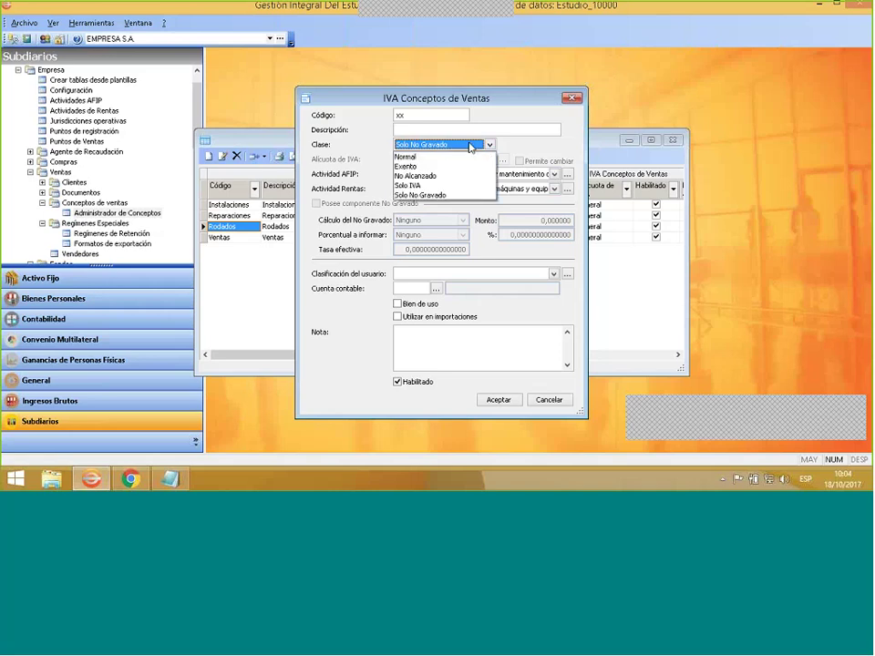
left_click(508, 144)
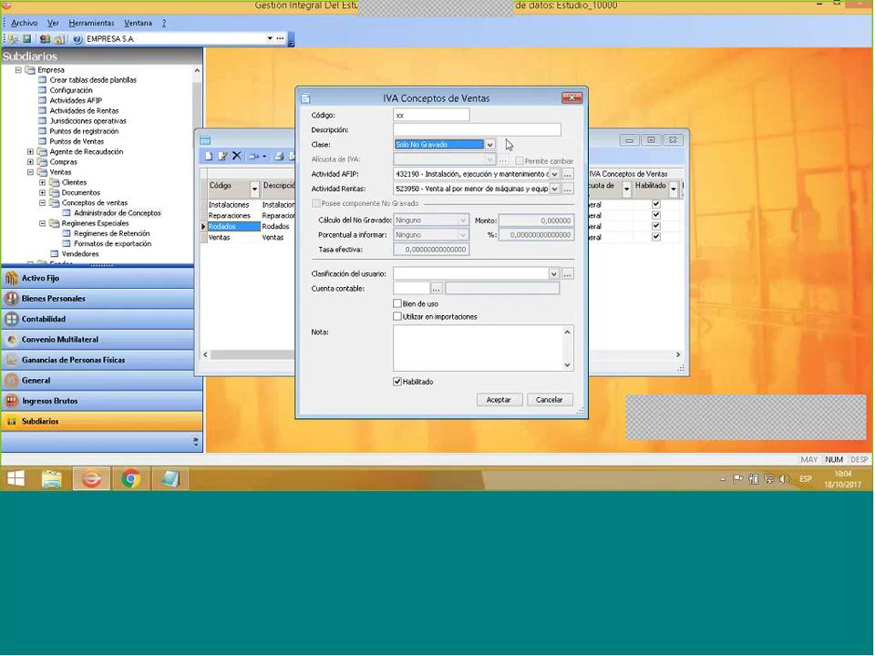
left_click(573, 98)
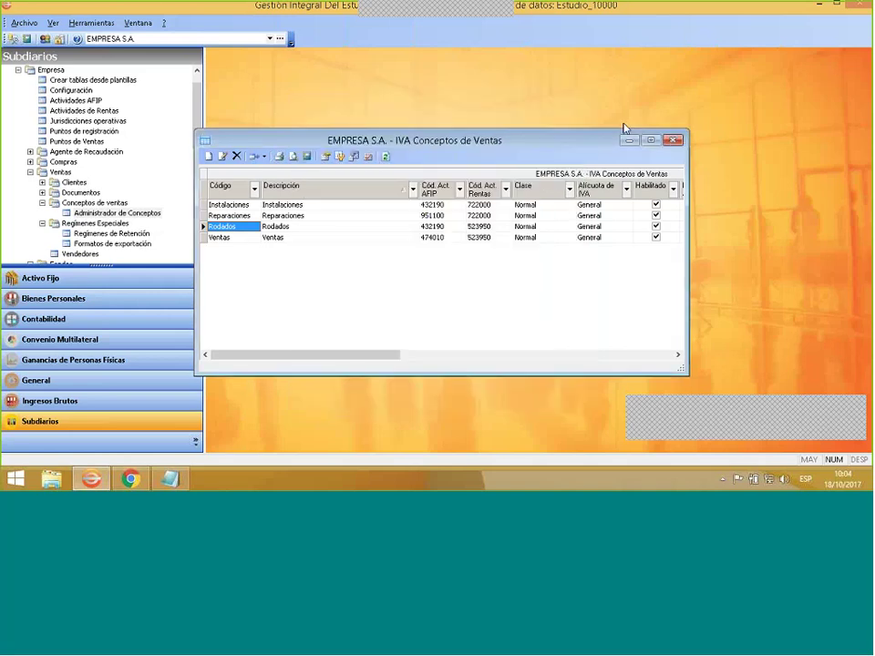
Close the sales concepts list, open Ingreso de ventas and start a new sales voucher for October 2017.
left_click(674, 140)
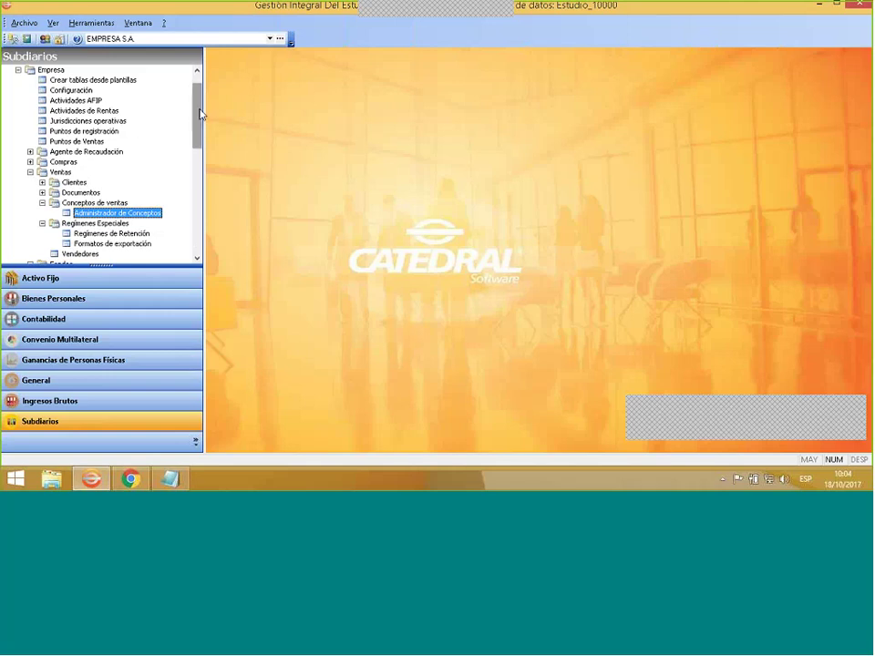
left_click_drag(197, 111, 209, 181)
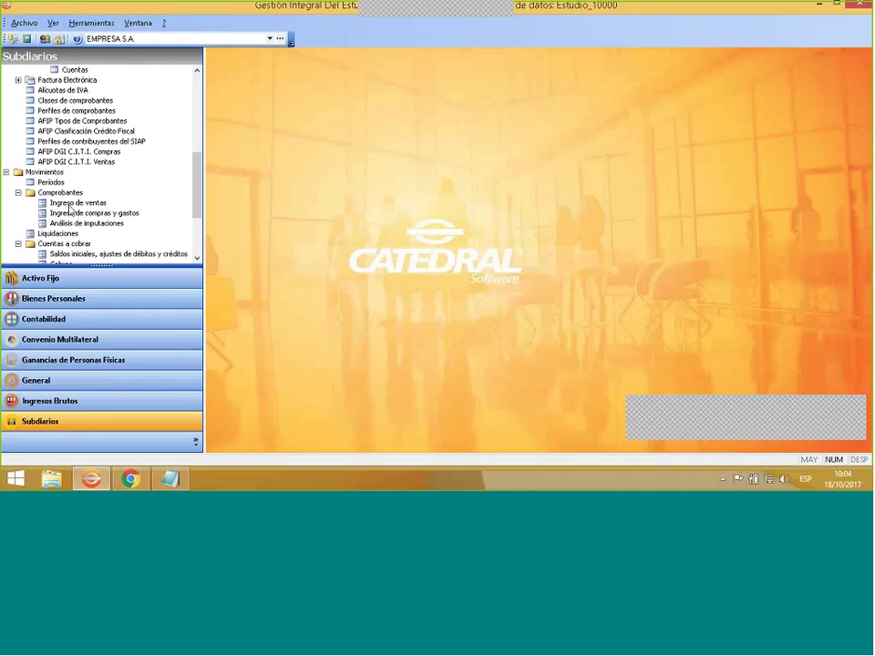
left_click(78, 202)
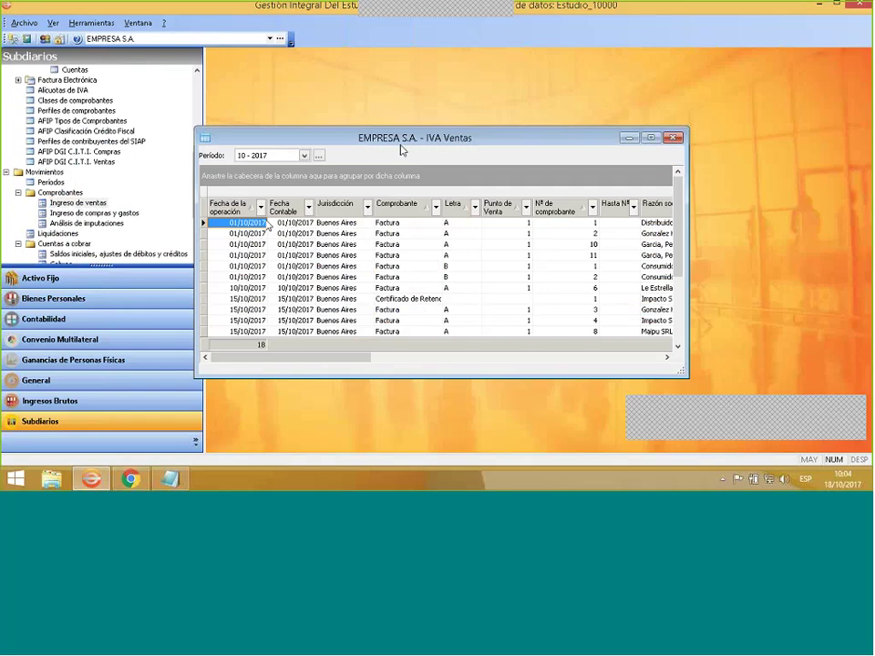
right_click(504, 266)
left_click(445, 239)
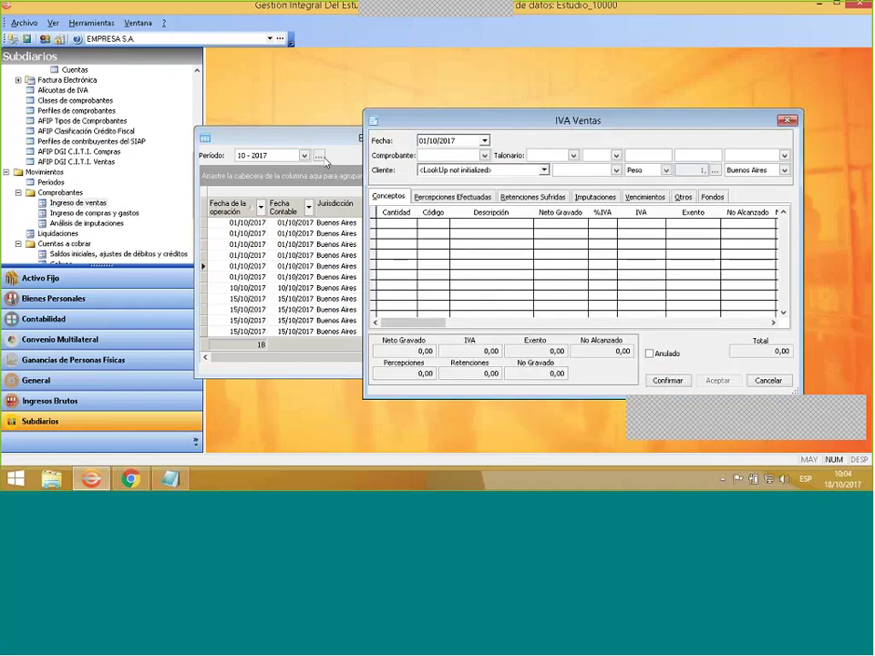
Set the voucher type to Factura A and choose the third client in the client list.
left_click(450, 155)
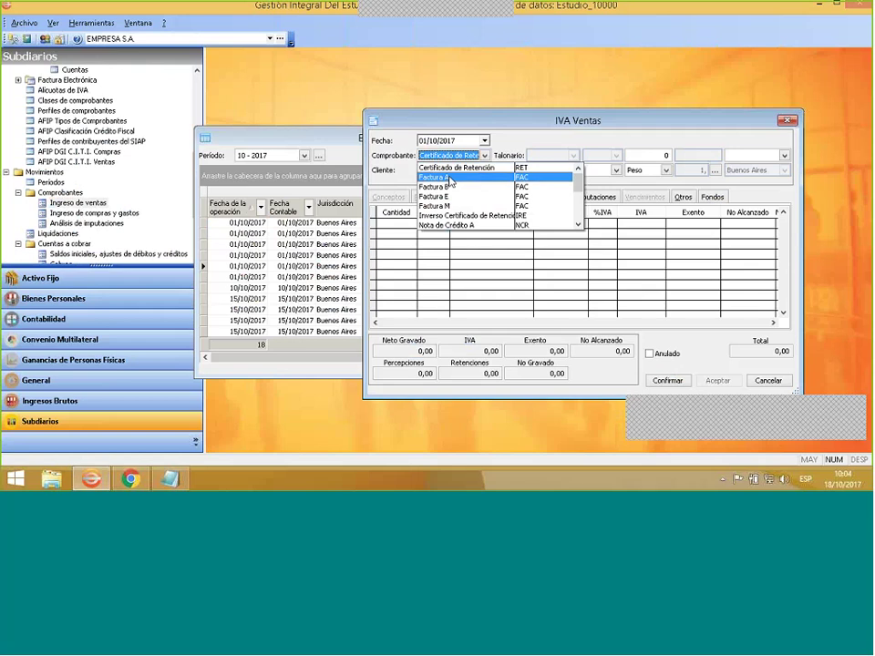
left_click(449, 179)
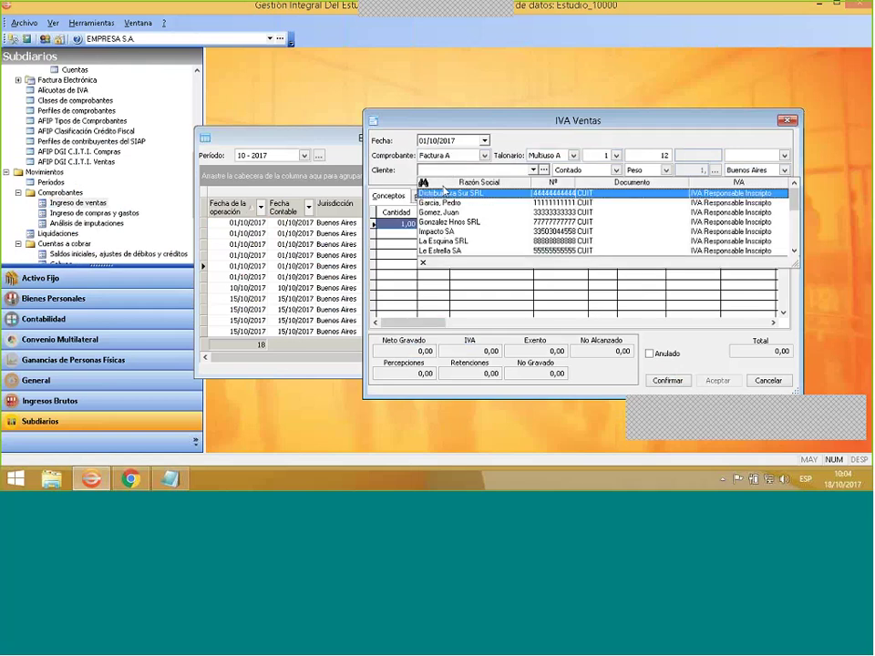
left_click(450, 213)
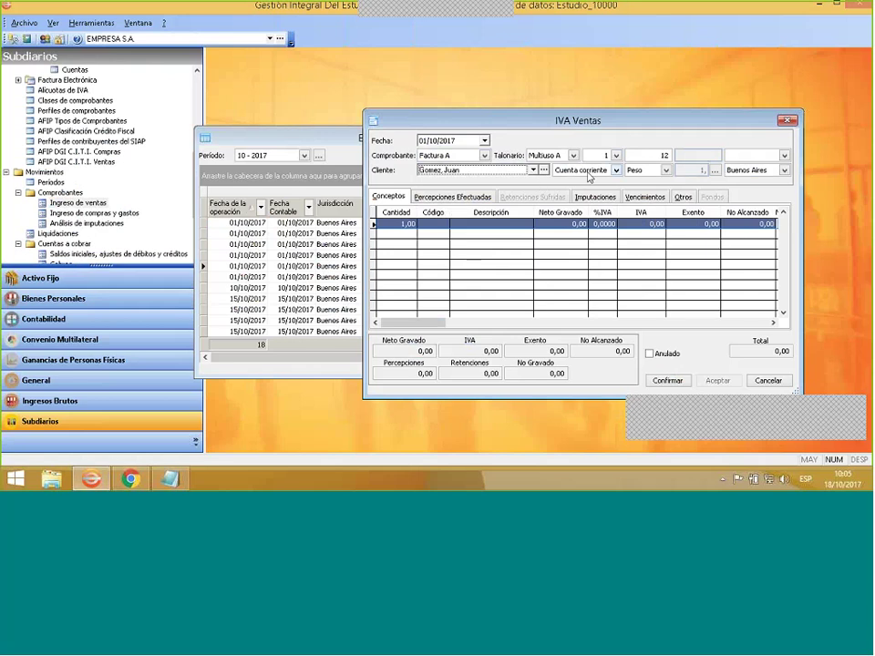
Add a Rodados concept line to the invoice with a net taxable amount of 48000 and accept it.
double_click(450, 246)
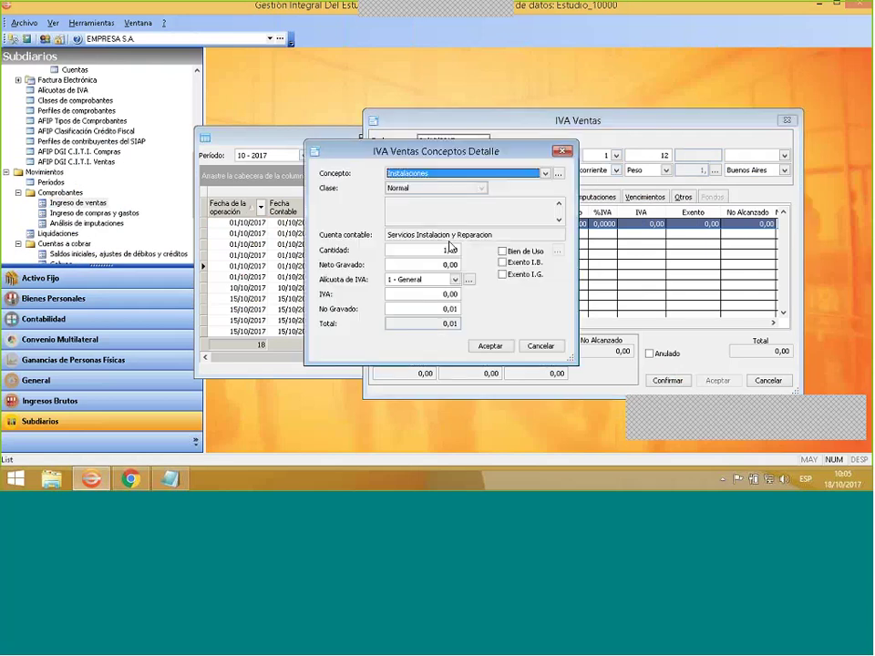
left_click(459, 173)
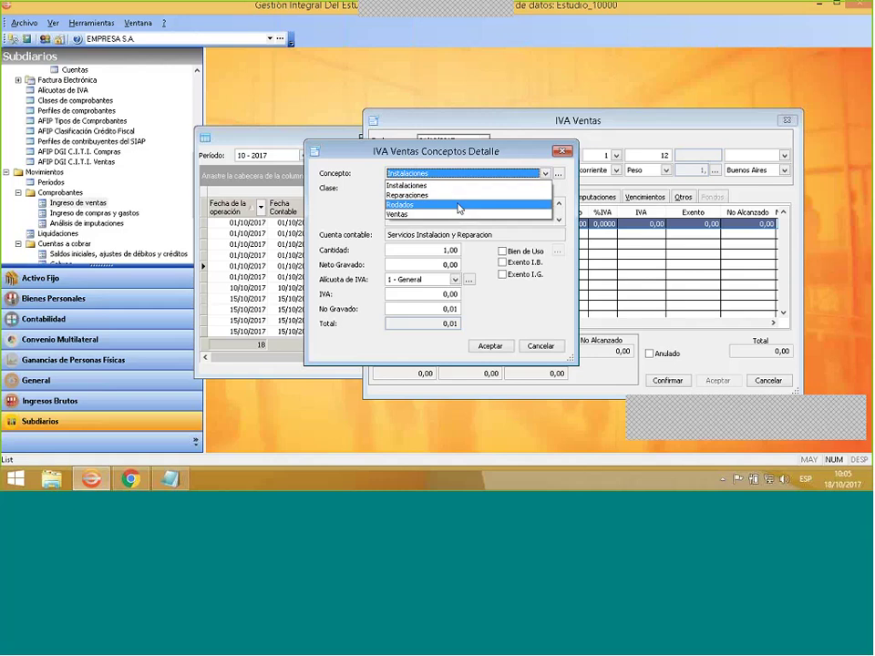
left_click(459, 209)
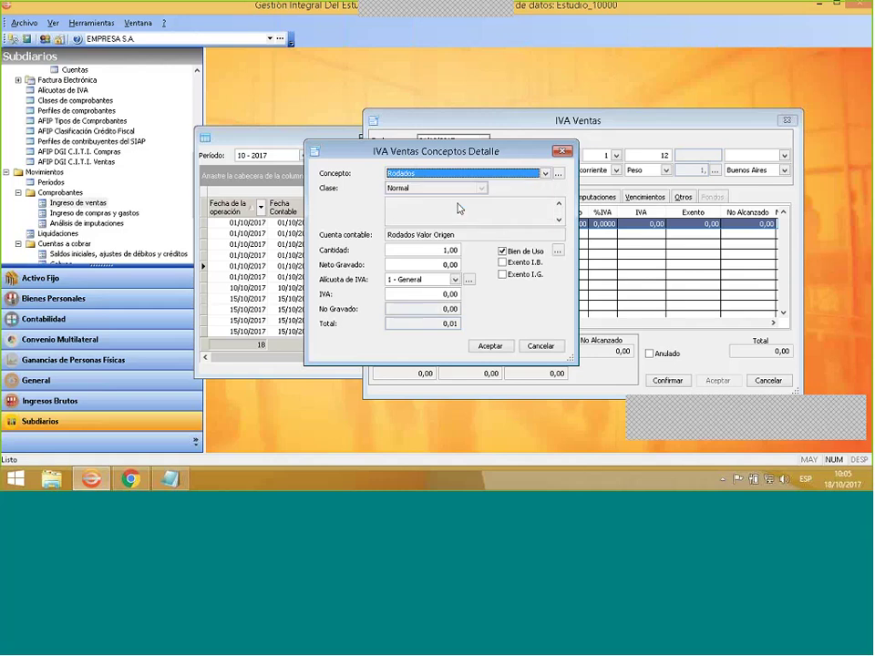
left_click(420, 265)
type("480000")
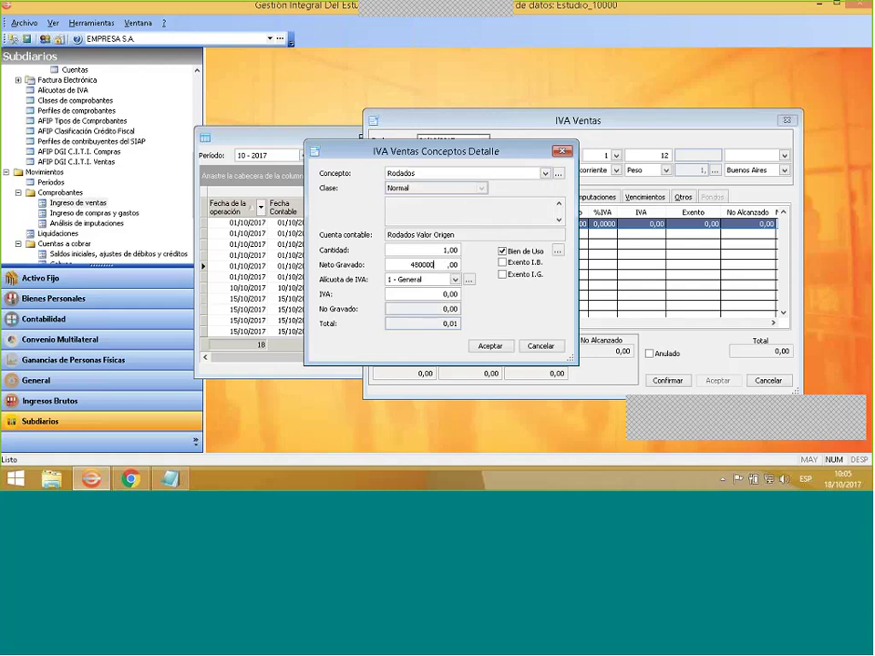
key("Tab")
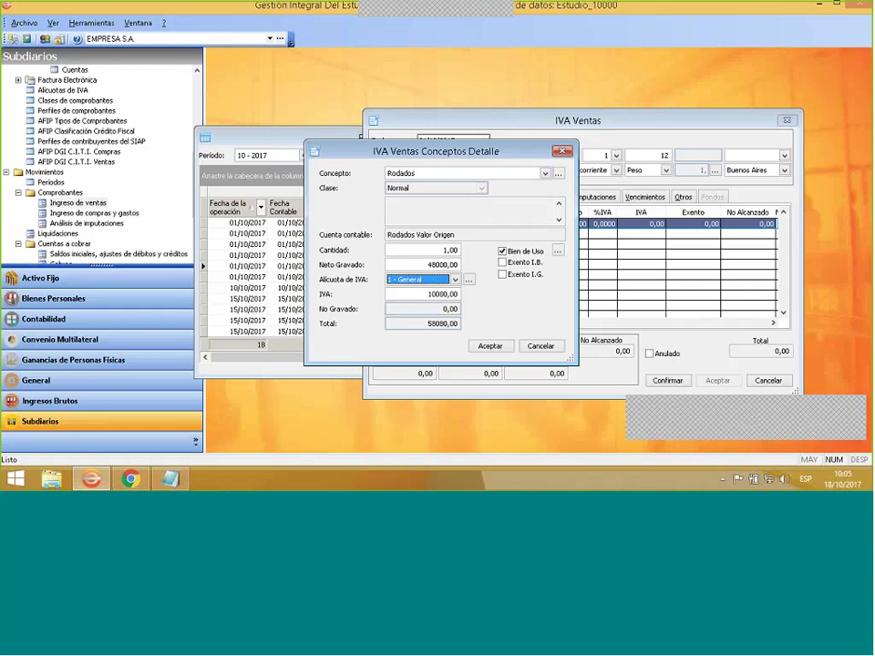
left_click(492, 346)
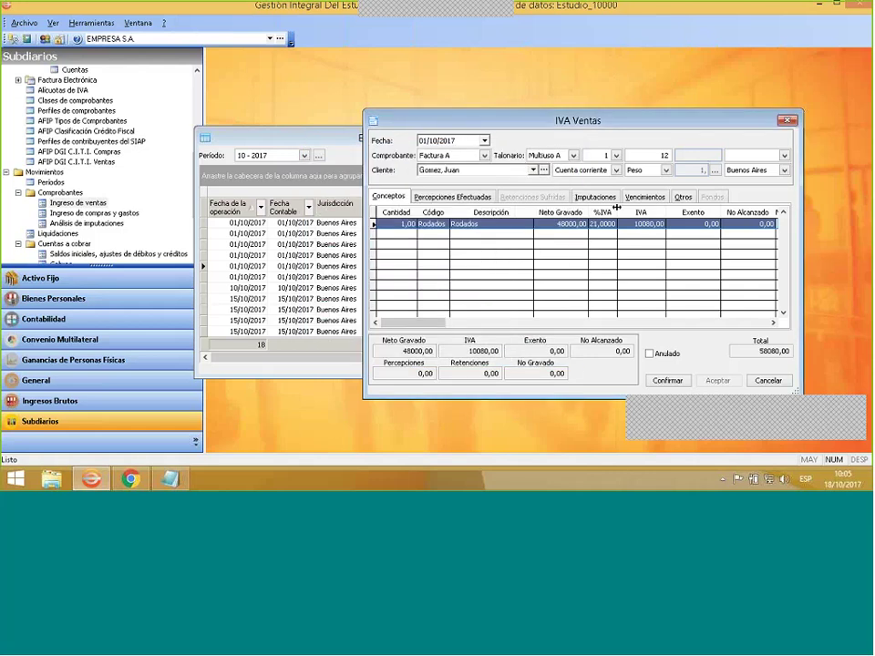
Confirm and save the Factura A, and close the blank voucher form.
left_click(668, 381)
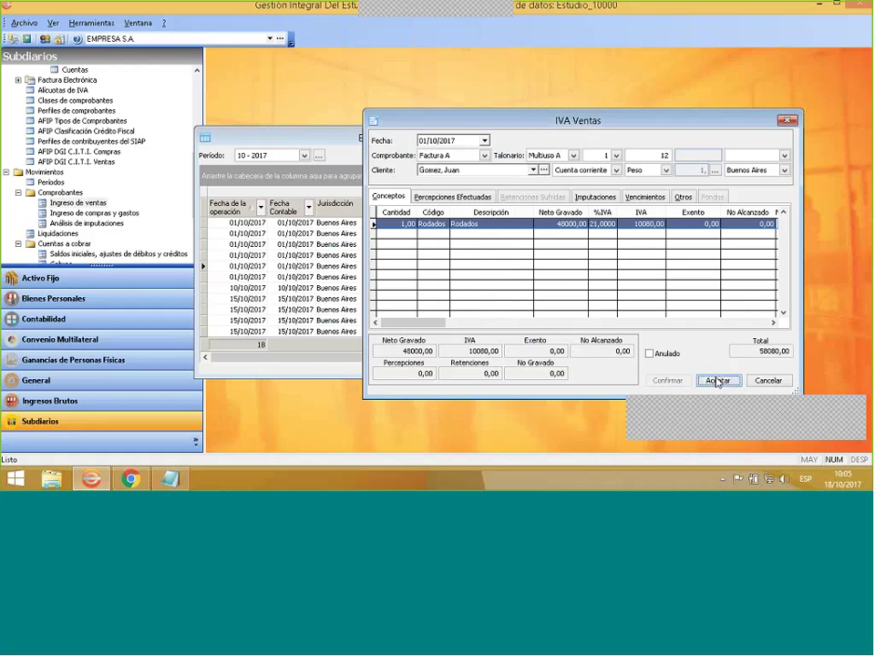
left_click(717, 381)
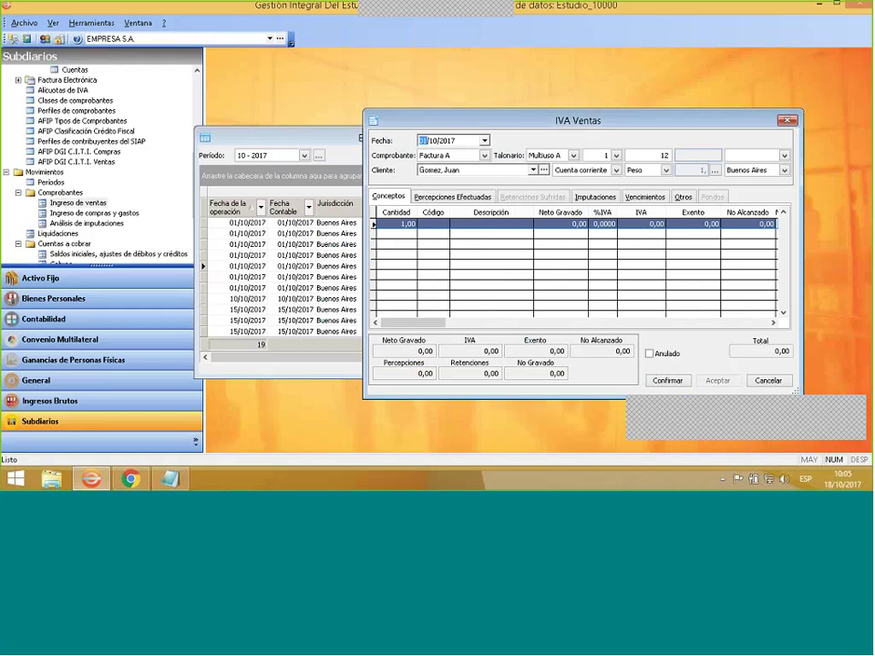
left_click(786, 122)
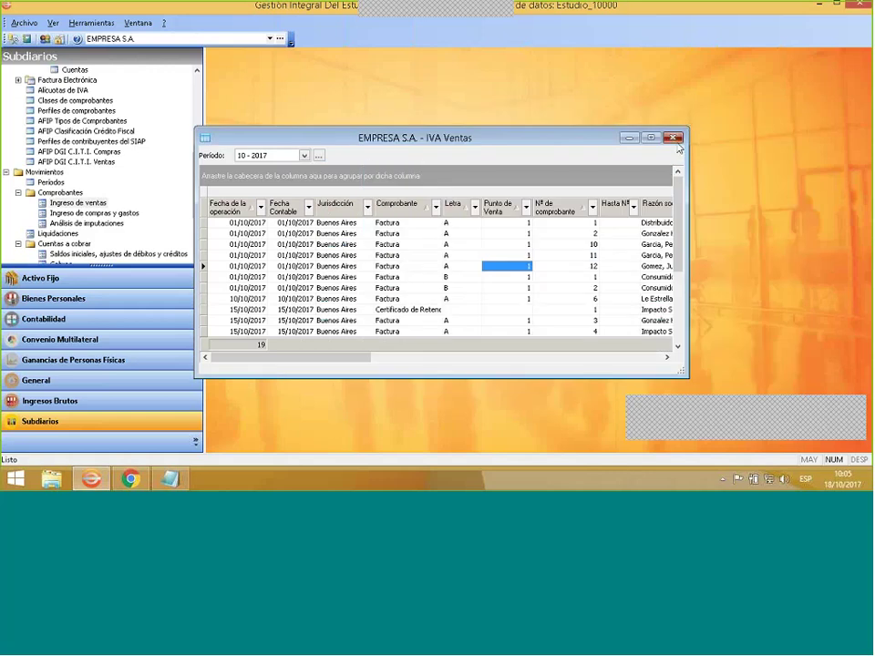
Close the sales voucher list, open the Cobros list, choose the vehicle buyer as client and start a new collection.
left_click(681, 132)
left_click(77, 203)
scroll(100, 196, "down", 3)
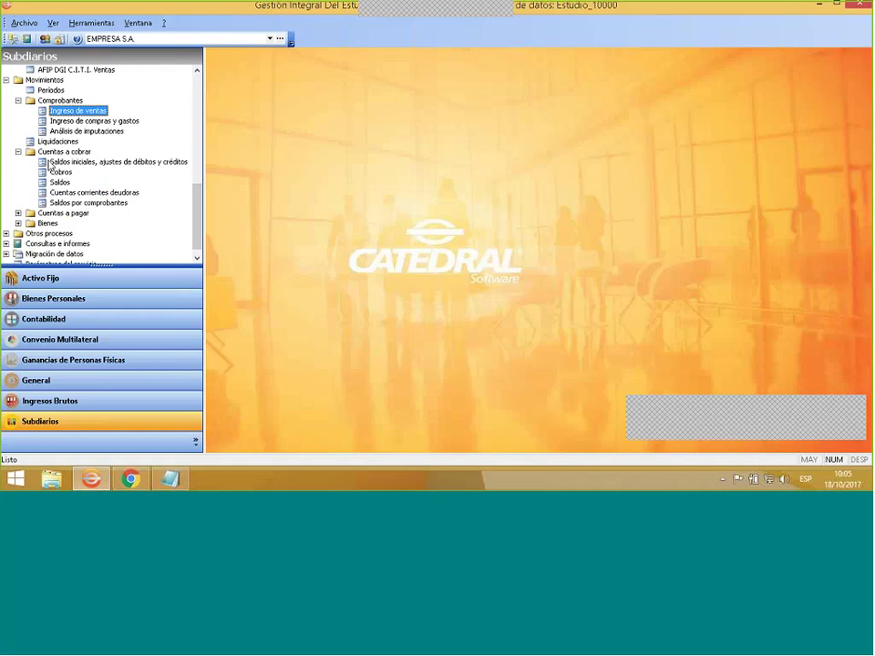
left_click(60, 172)
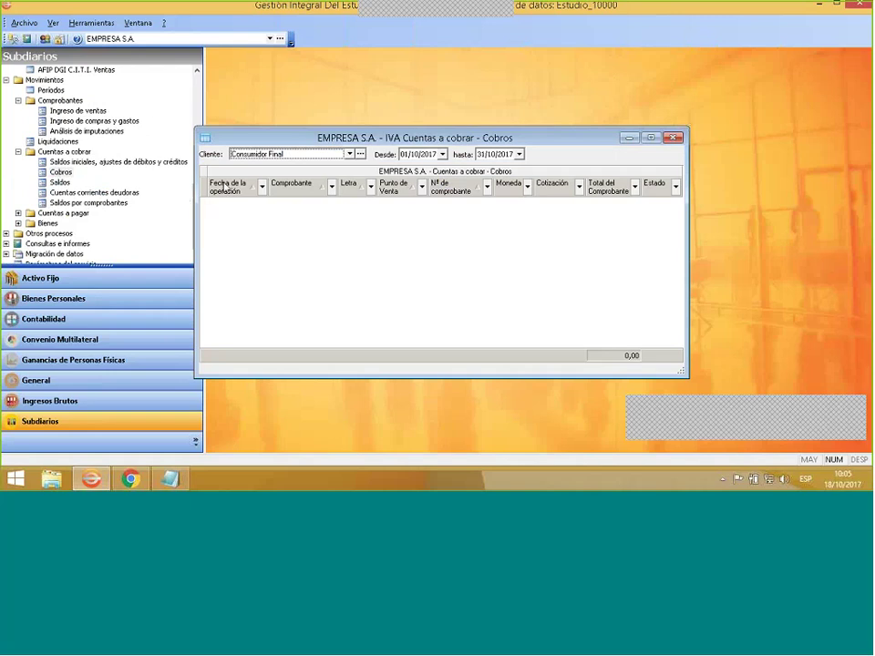
left_click(349, 154)
left_click(269, 213)
right_click(286, 226)
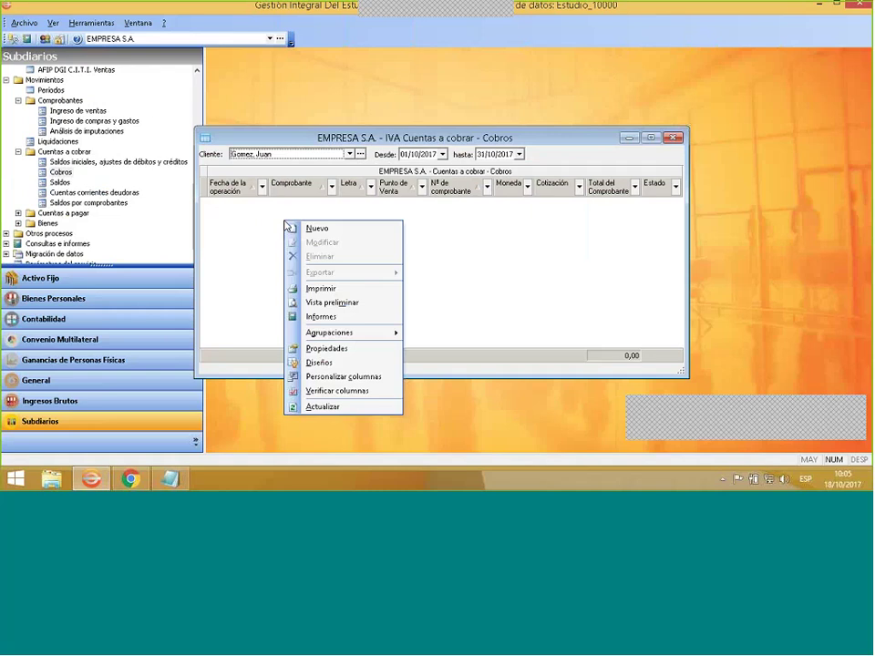
left_click(317, 228)
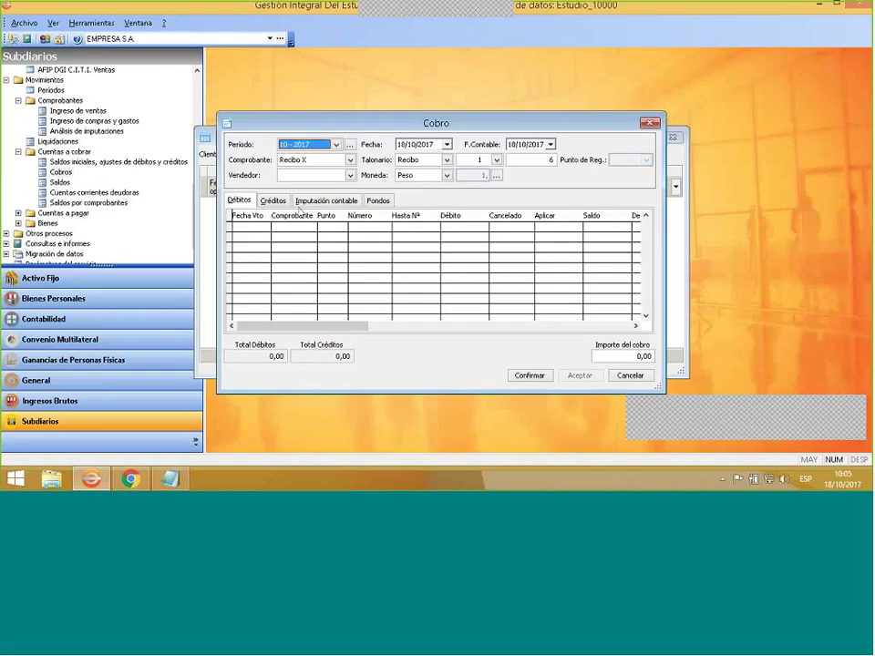
Apply the client's outstanding Factura A to the collection and set the collection date to 30/10/2017.
right_click(303, 254)
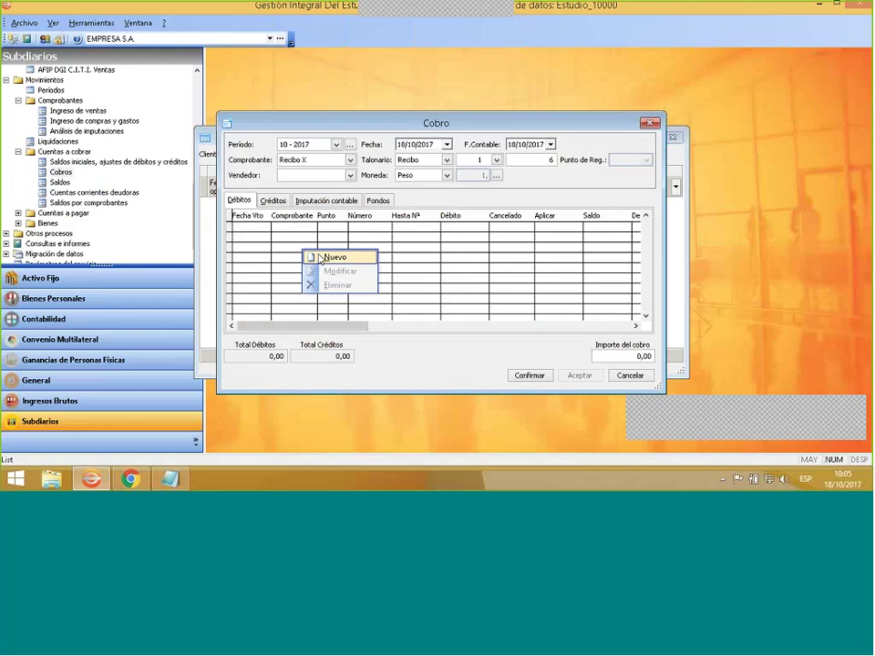
left_click(321, 258)
left_click(671, 175)
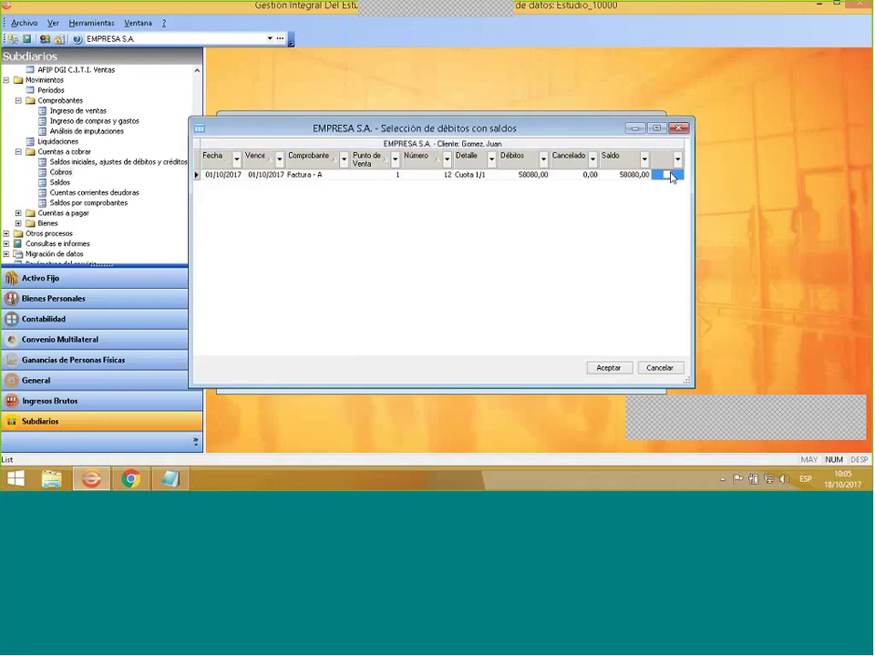
left_click(670, 176)
left_click(609, 368)
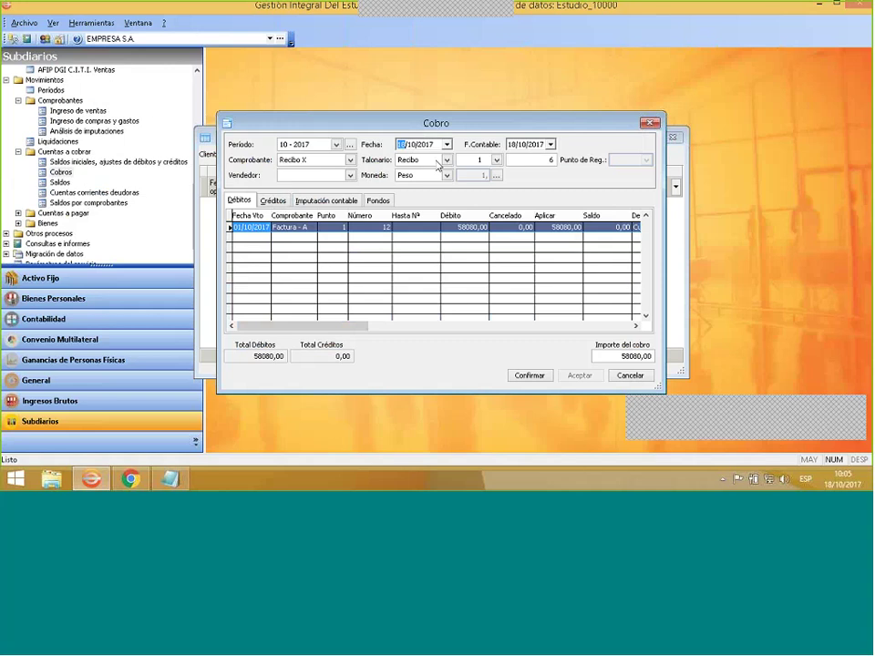
type("30")
key("Tab")
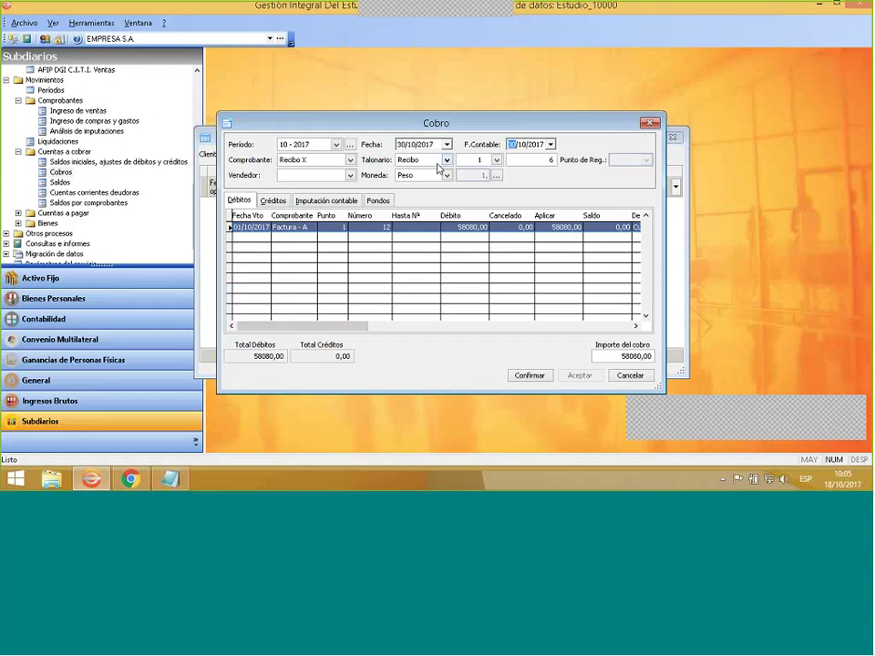
Start a third-party cheque in the collection's funds with number 3 and enter its account number.
left_click(377, 203)
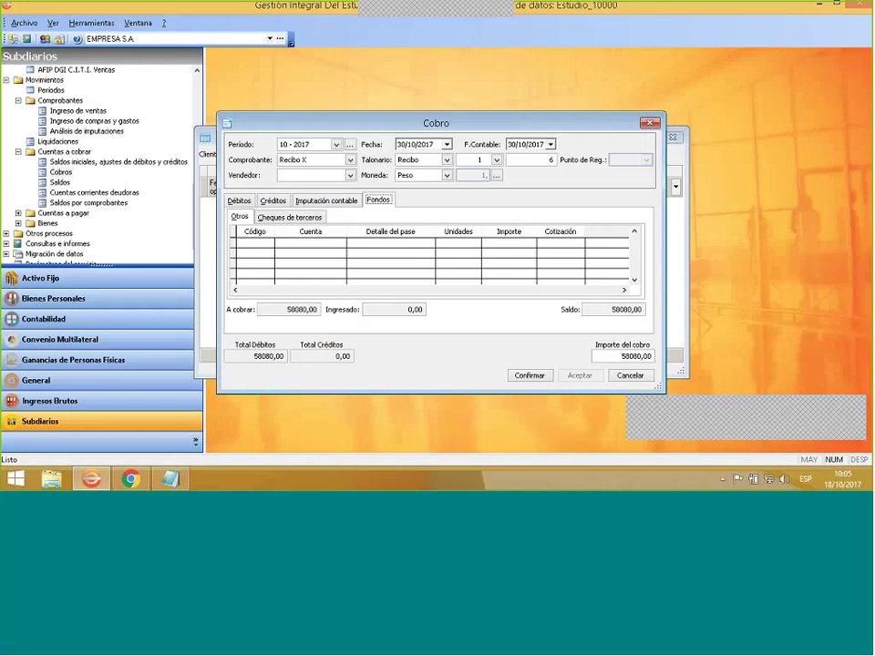
left_click(296, 219)
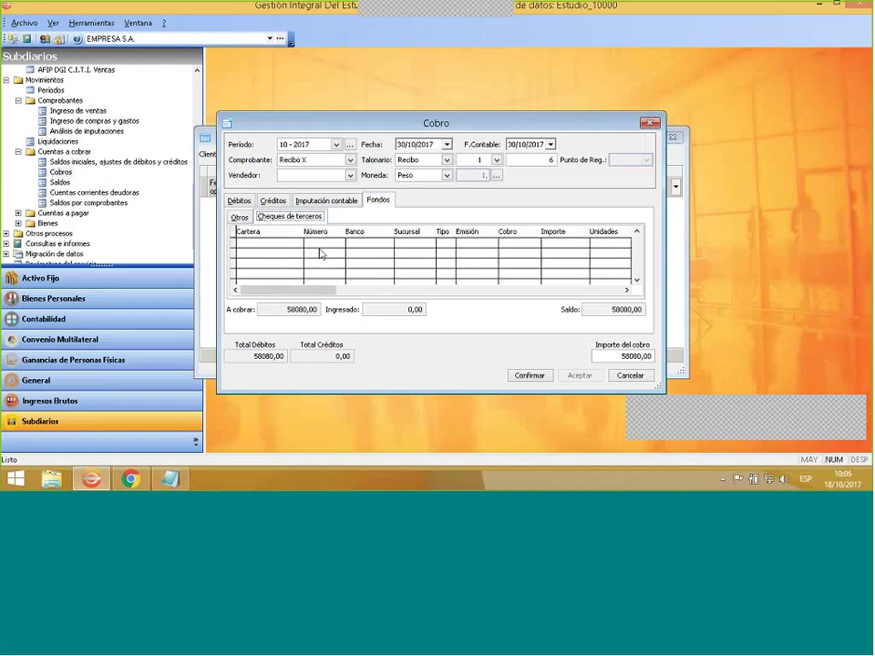
right_click(321, 254)
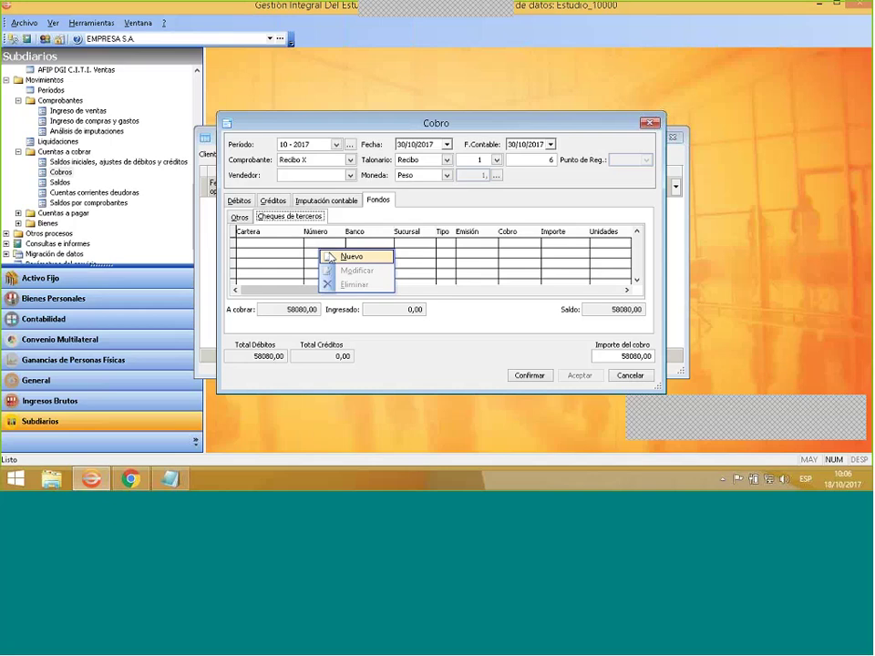
left_click(345, 256)
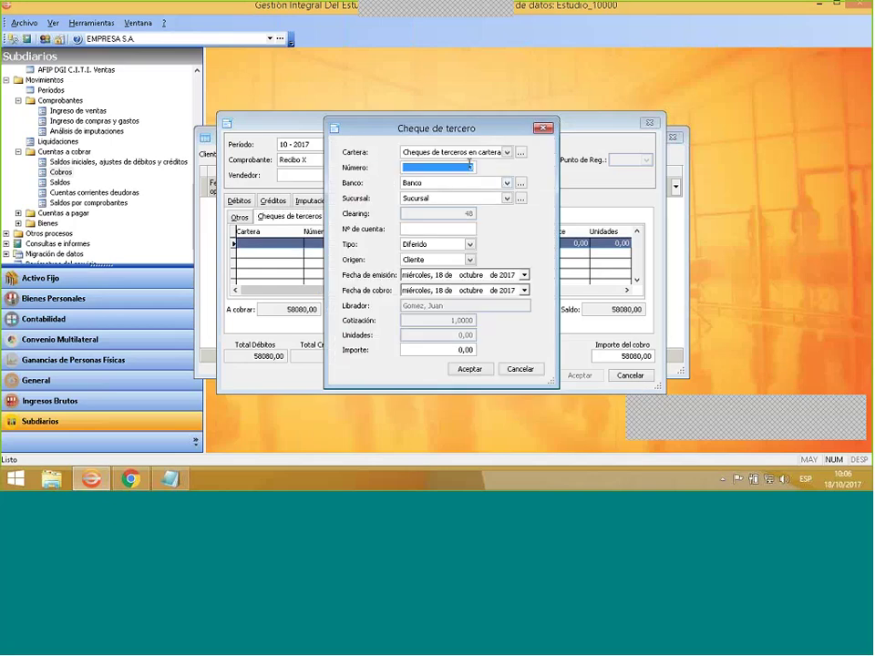
type("3")
left_click(468, 229)
type("3")
key("Tab")
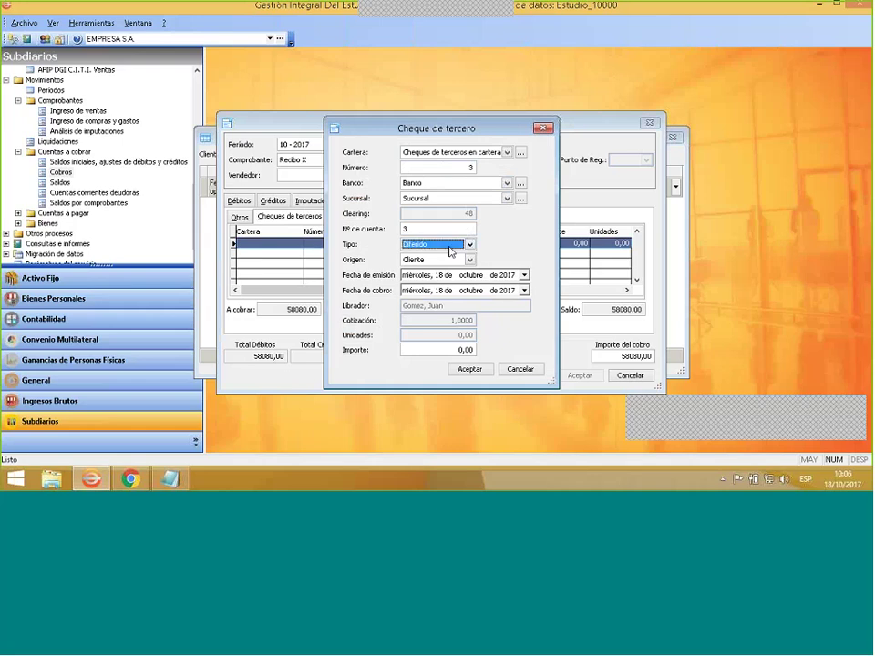
Set the cheque type to Común, the issue date to 30 October 2017 and the amount to 29040, and accept it.
left_click(450, 252)
left_click(448, 259)
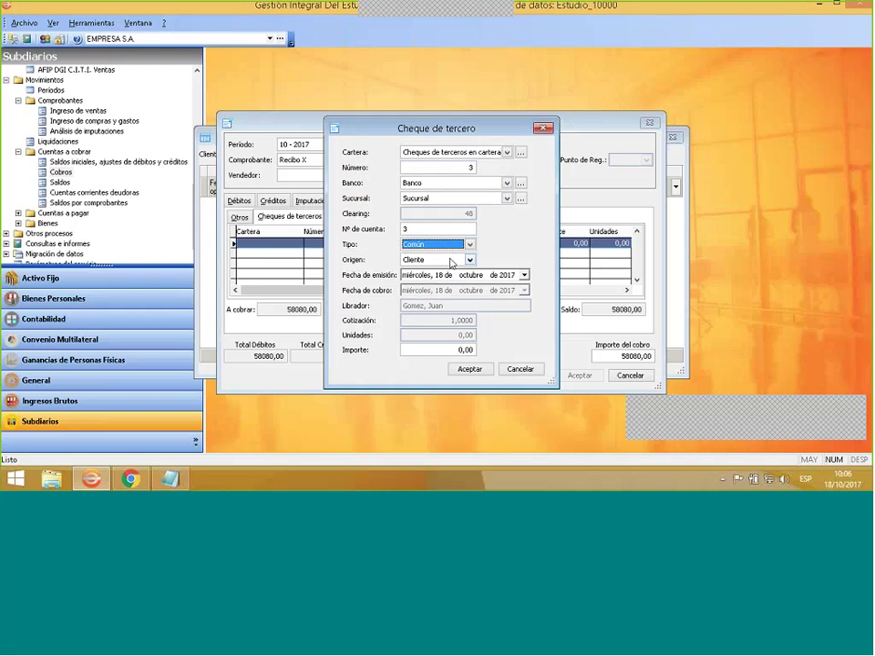
key("Tab")
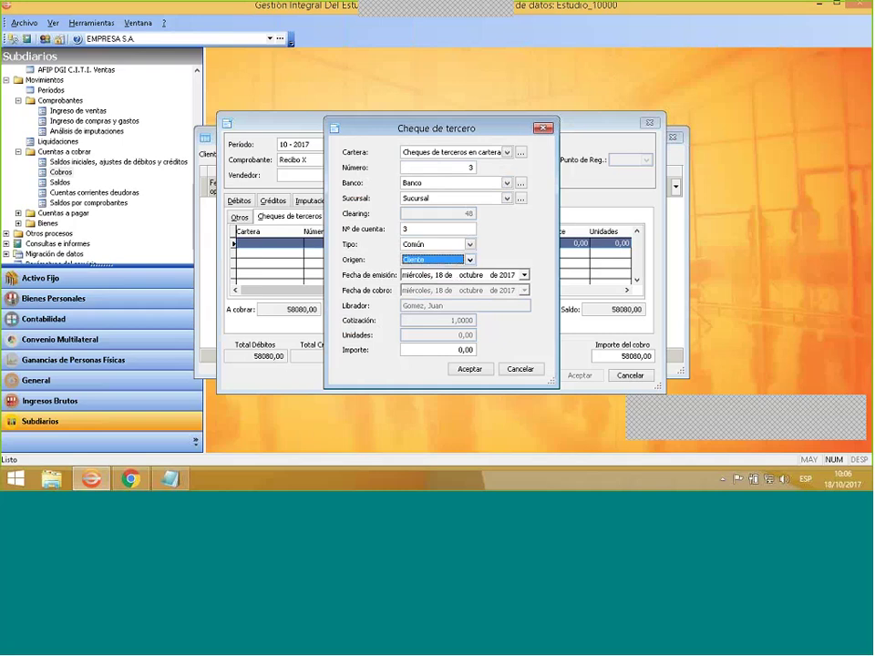
left_click(441, 276)
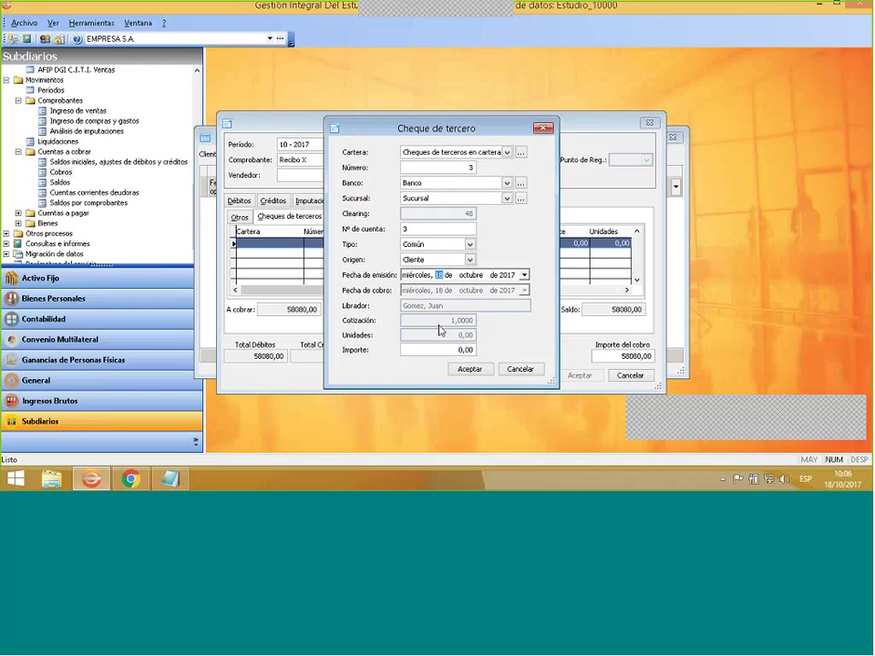
type("30")
left_click(438, 350)
type("29040")
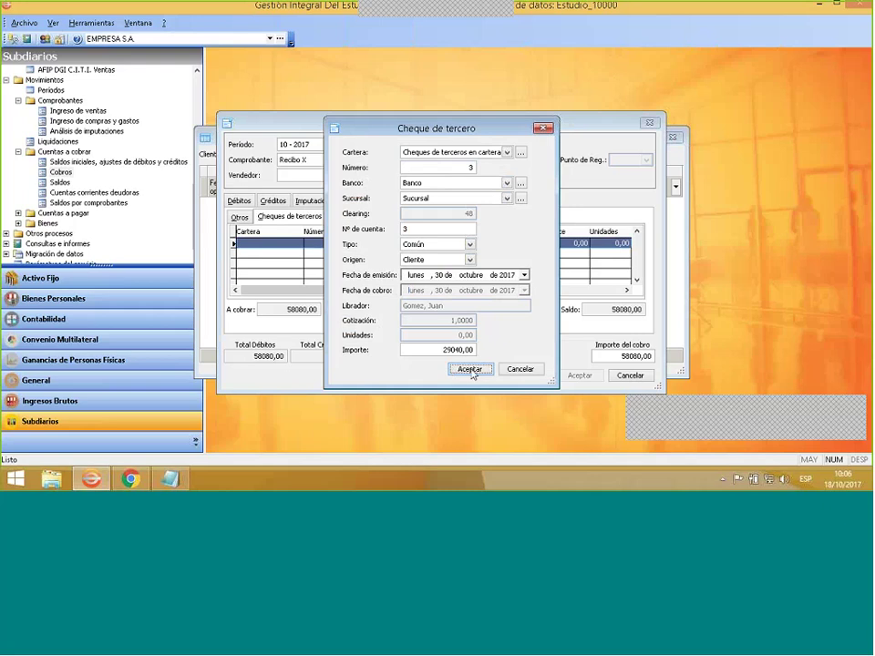
left_click(468, 369)
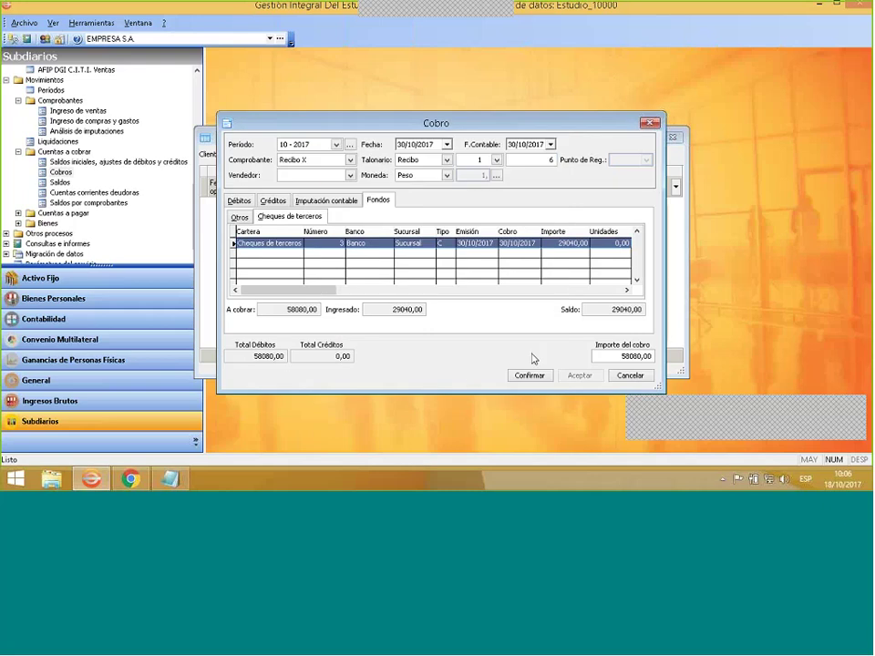
Start a second third-party cheque with number 4.
right_click(344, 262)
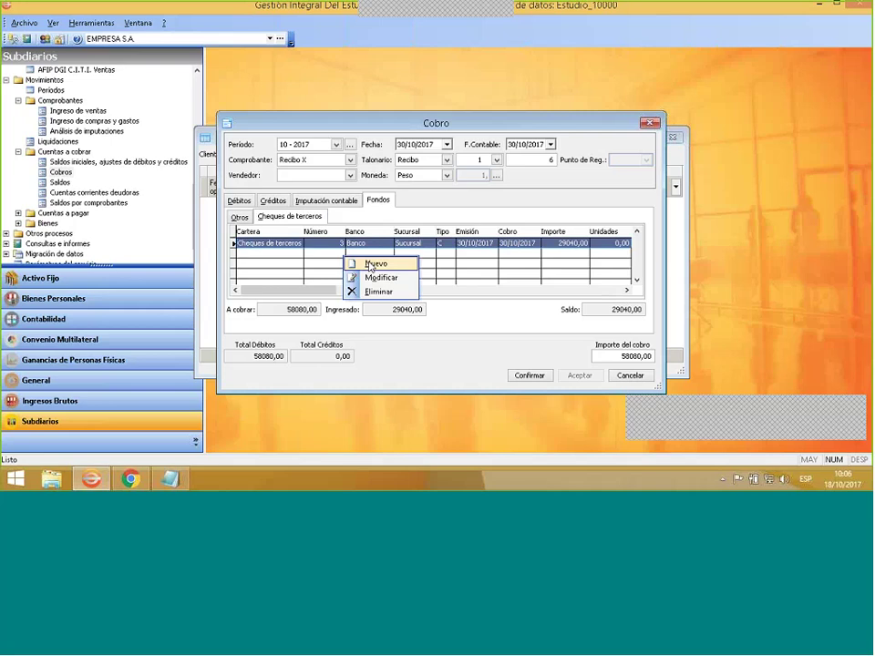
left_click(371, 266)
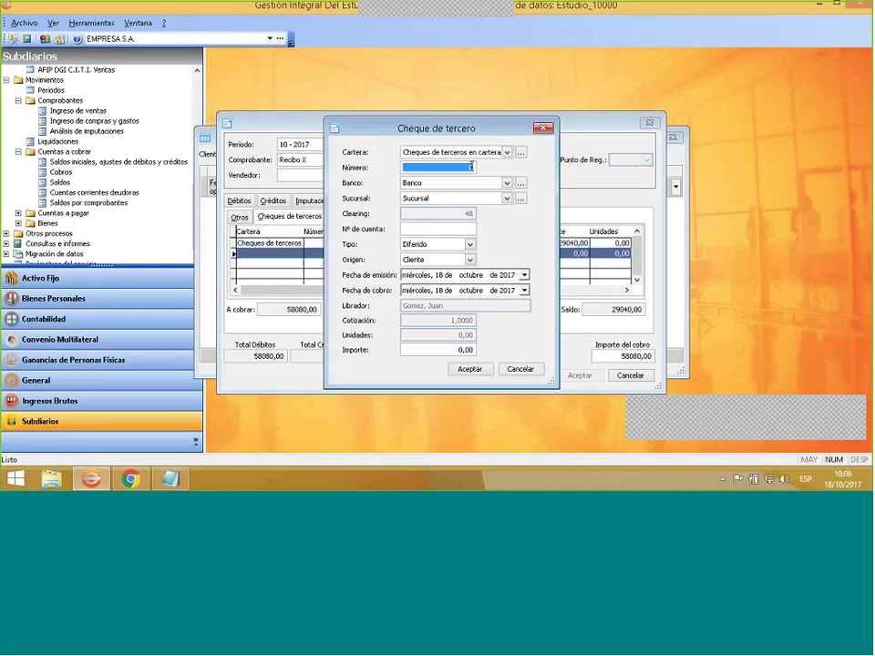
left_click(466, 168)
double_click(466, 167)
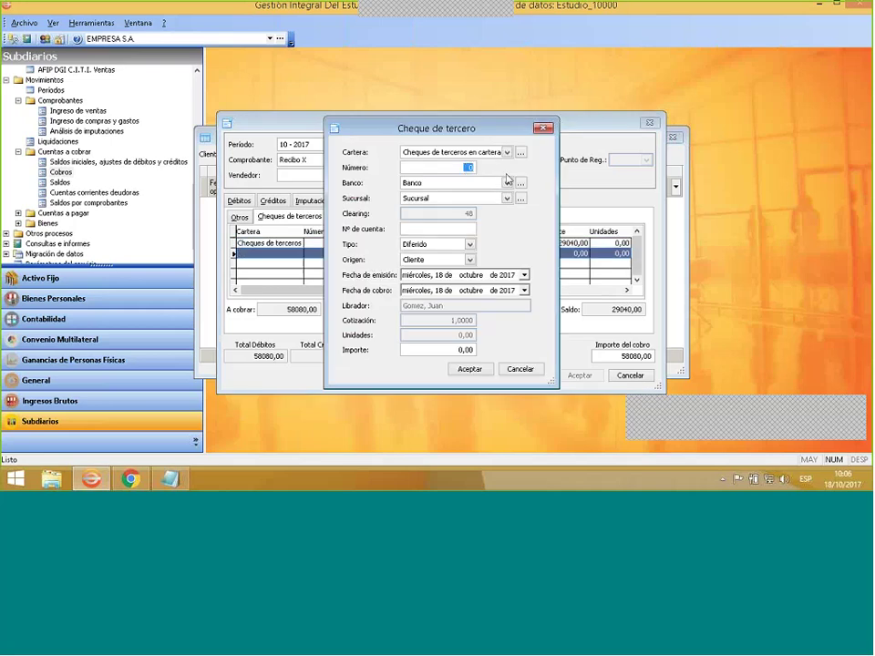
type("4")
key("Tab")
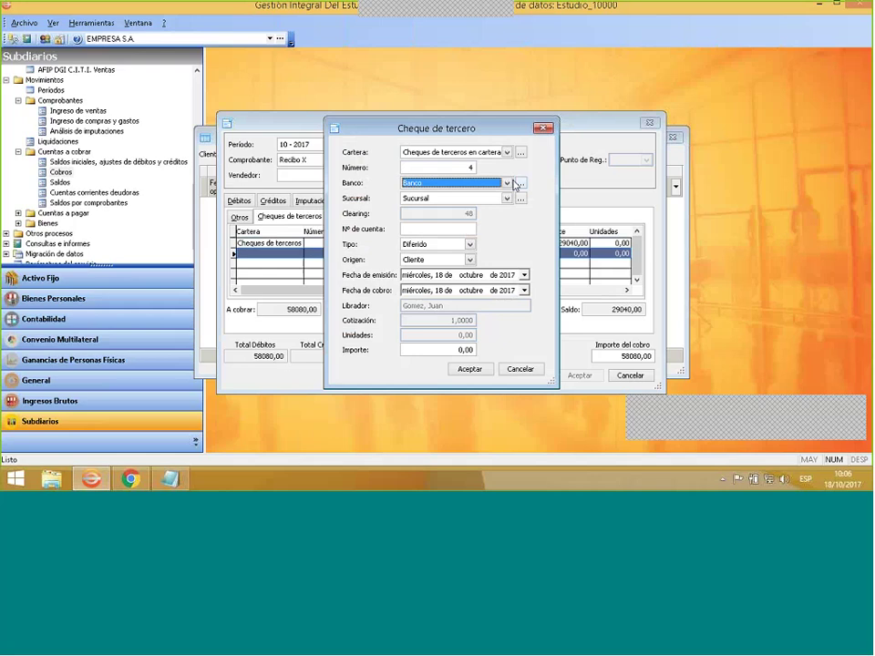
Check the available banks and the options for managing the IVA Bancos list, and close the list without changes.
left_click(506, 183)
left_click(506, 196)
left_click(520, 183)
right_click(391, 225)
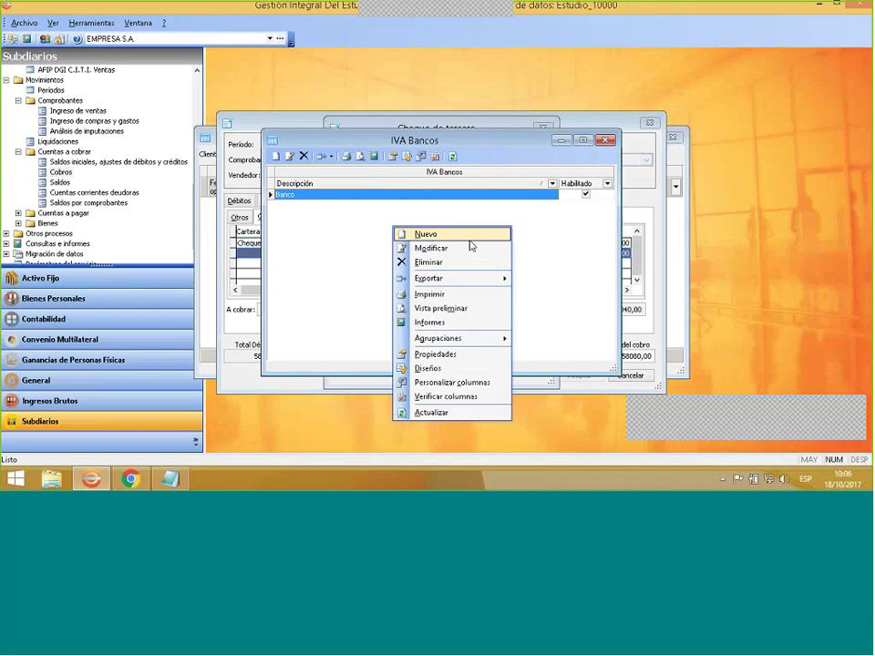
key("Escape")
left_click(604, 142)
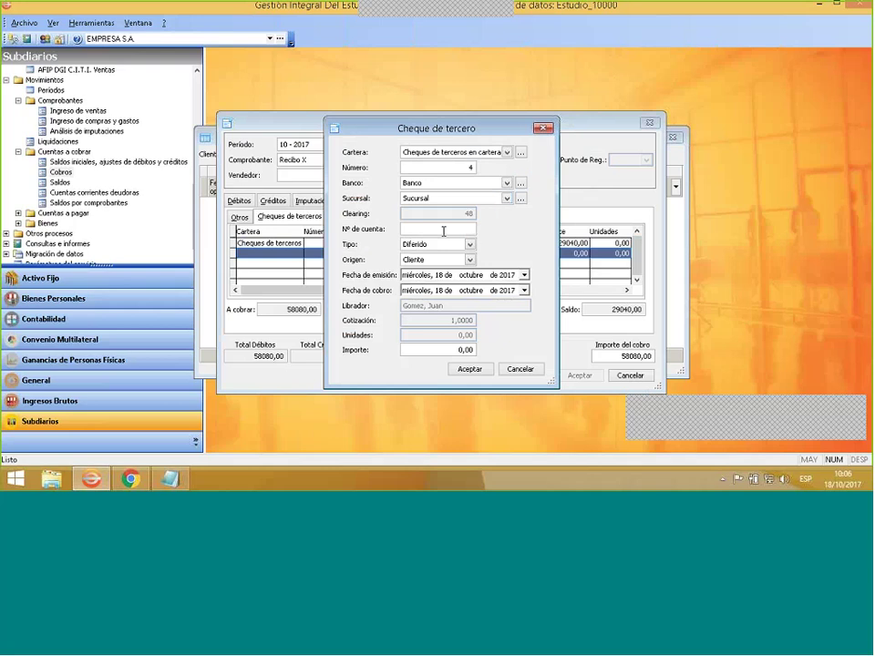
Complete the second cheque with its account number, type Común, issue date 30 October 2017 and amount 29040, and accept it.
type("4")
key("Tab")
left_click(470, 245)
left_click(453, 265)
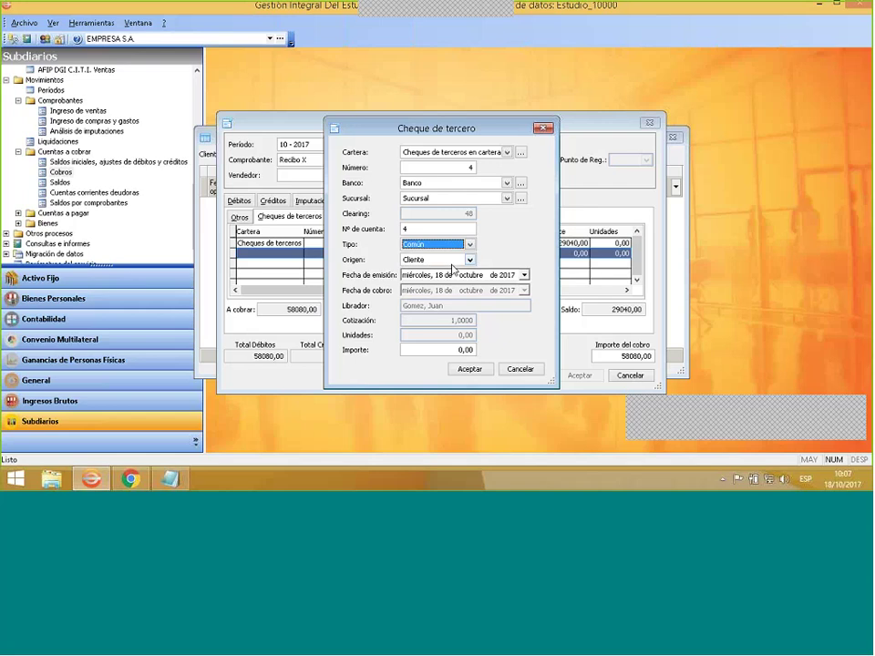
left_click(439, 275)
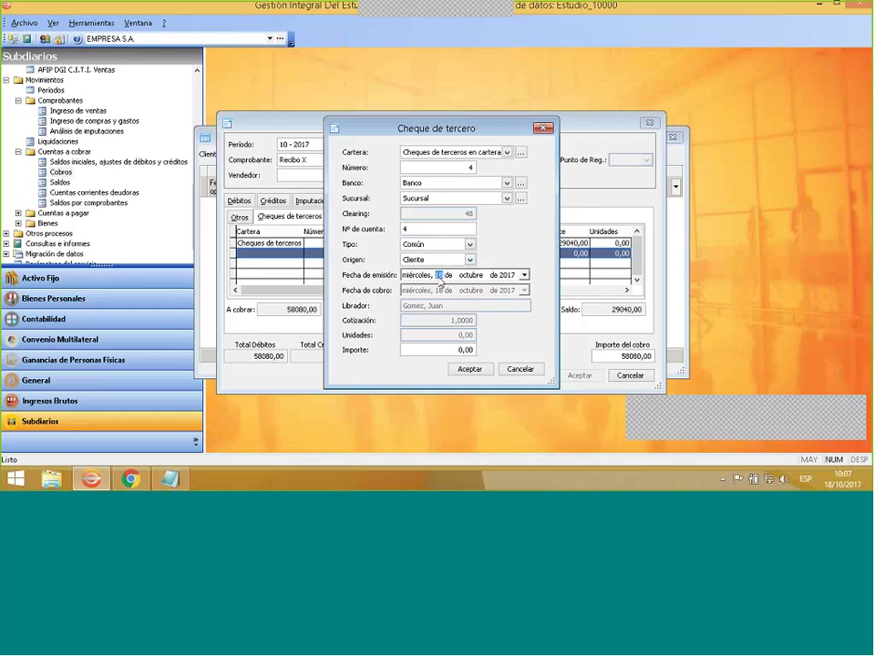
type("30")
left_click(435, 349)
type("290")
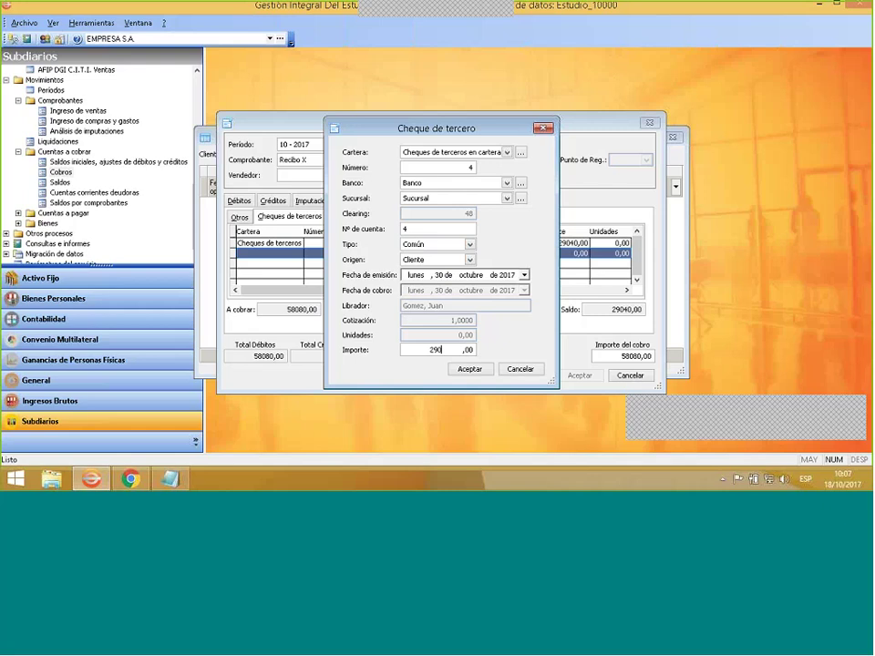
type("40")
left_click(470, 371)
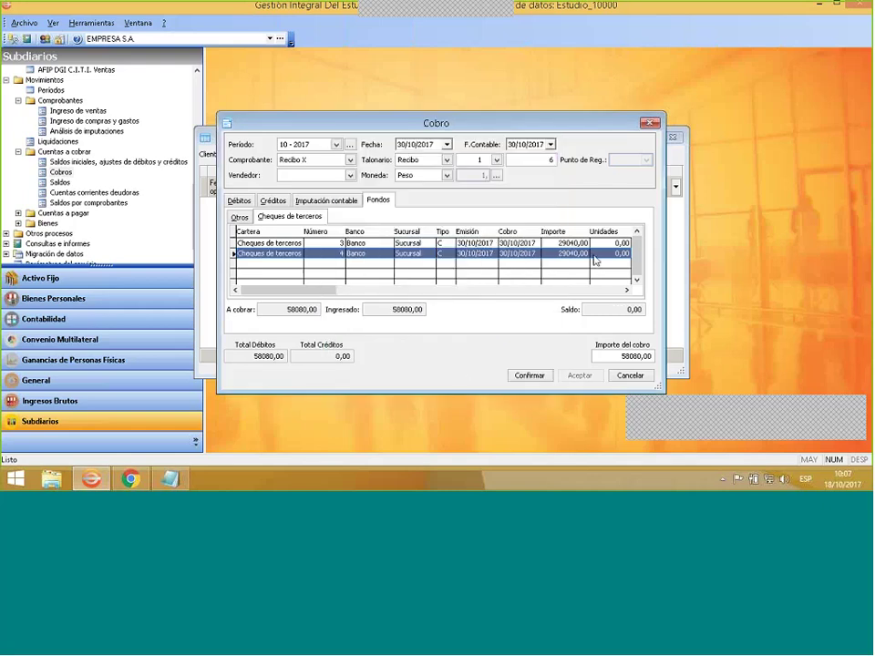
Confirm and save the collection receipt, and close the Cobros list.
left_click(538, 375)
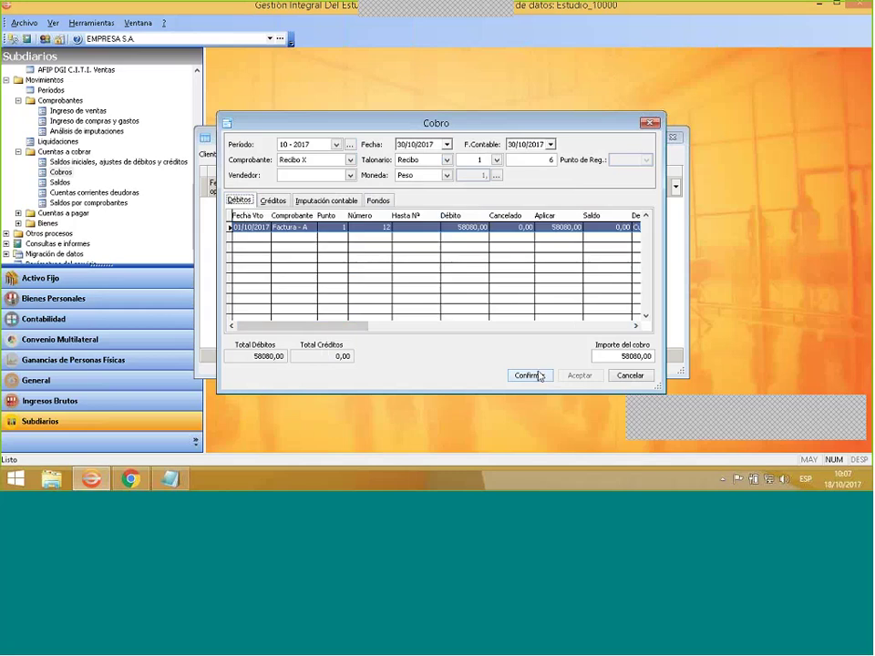
left_click(539, 377)
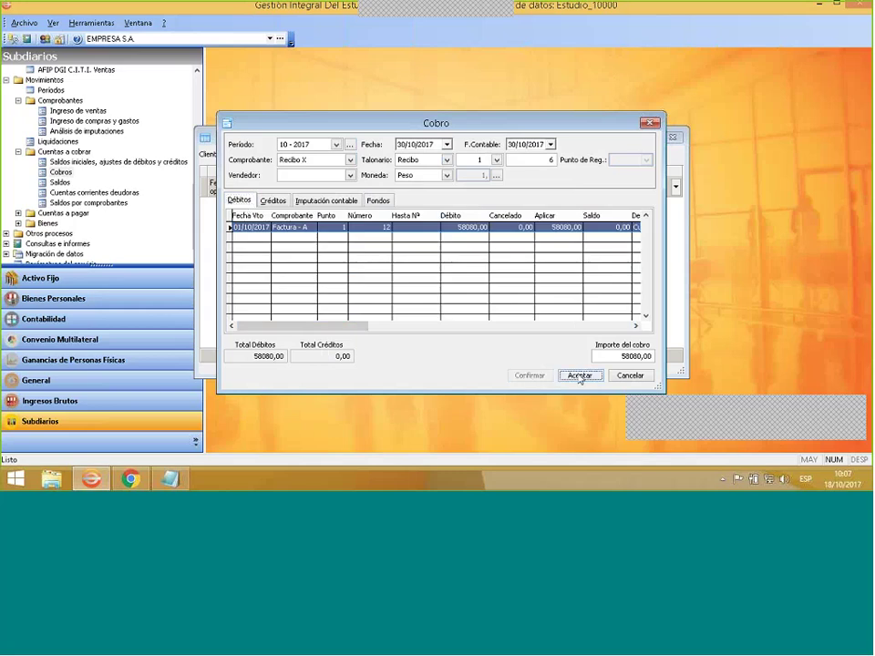
left_click(579, 377)
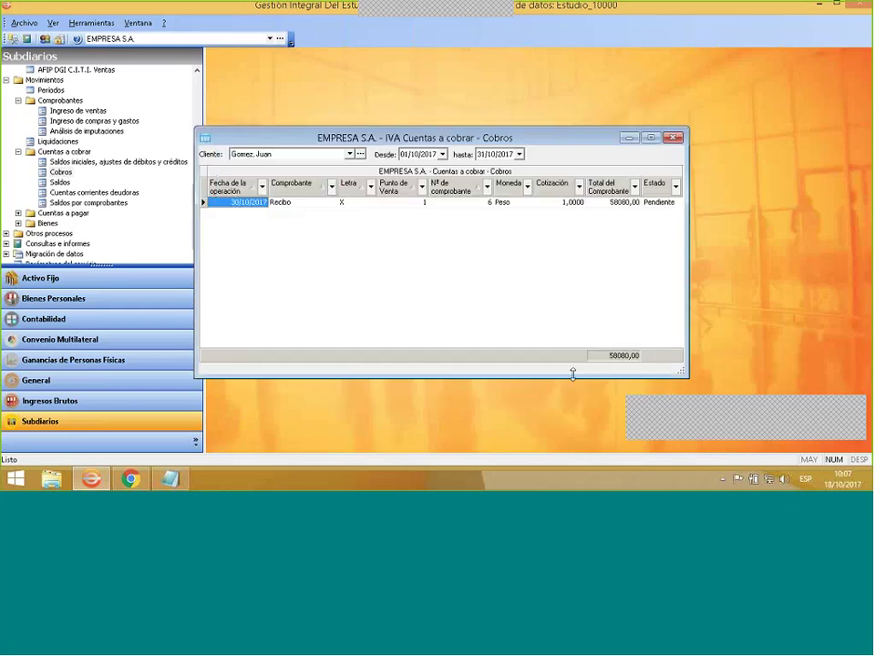
left_click(672, 137)
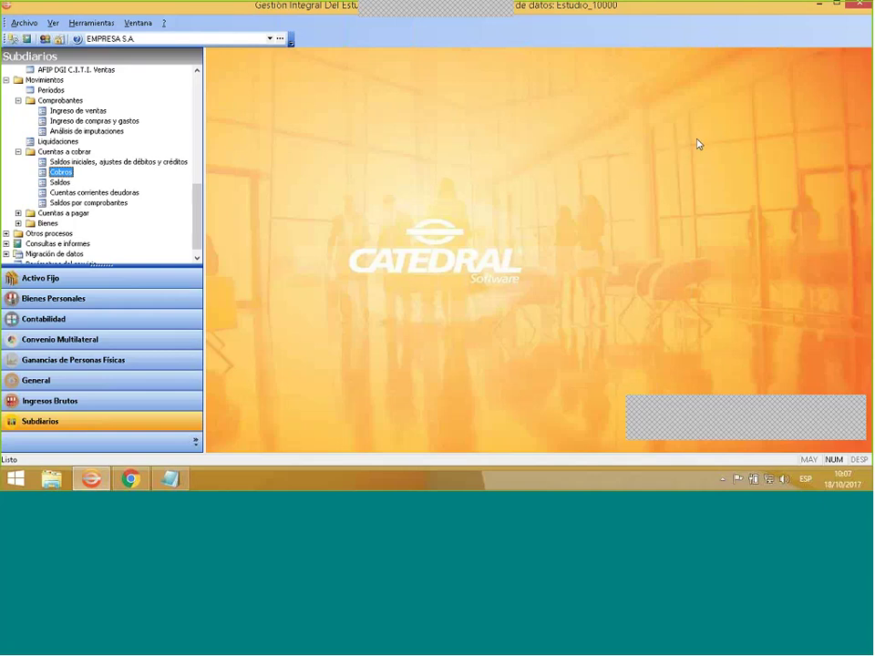
Switch to the desktop and open the duplicados folder in File Explorer.
key("super+d")
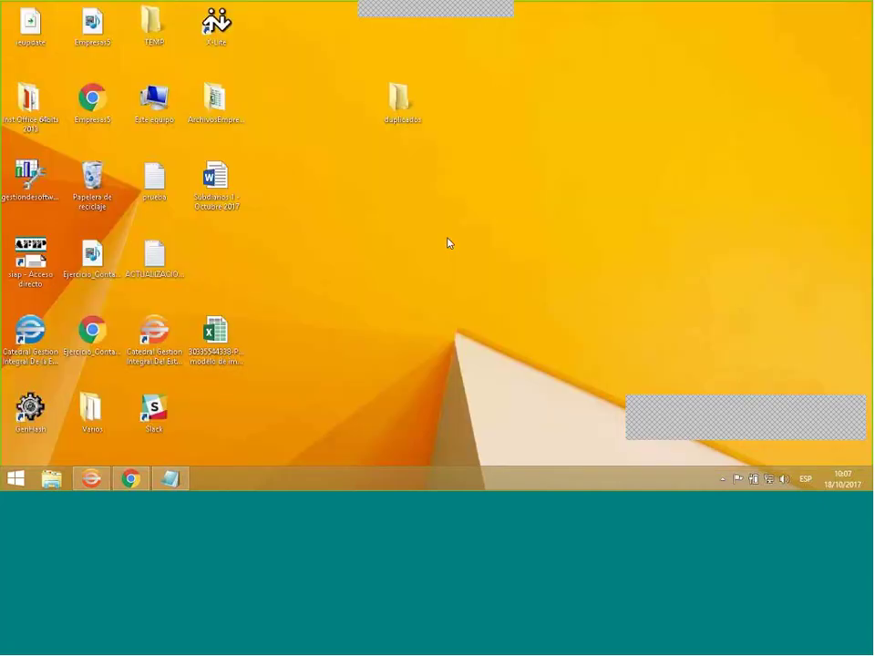
left_click(412, 109)
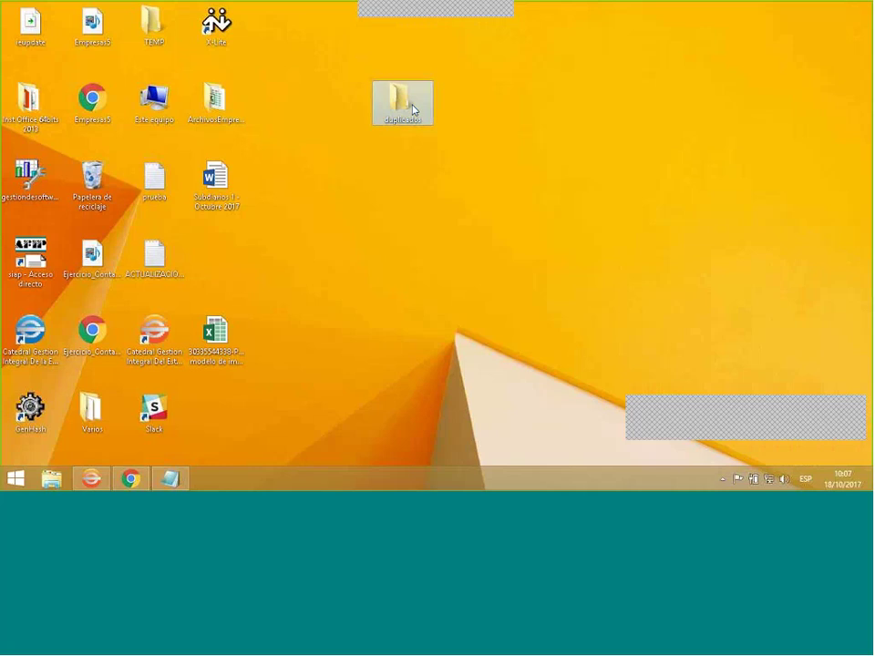
double_click(413, 110)
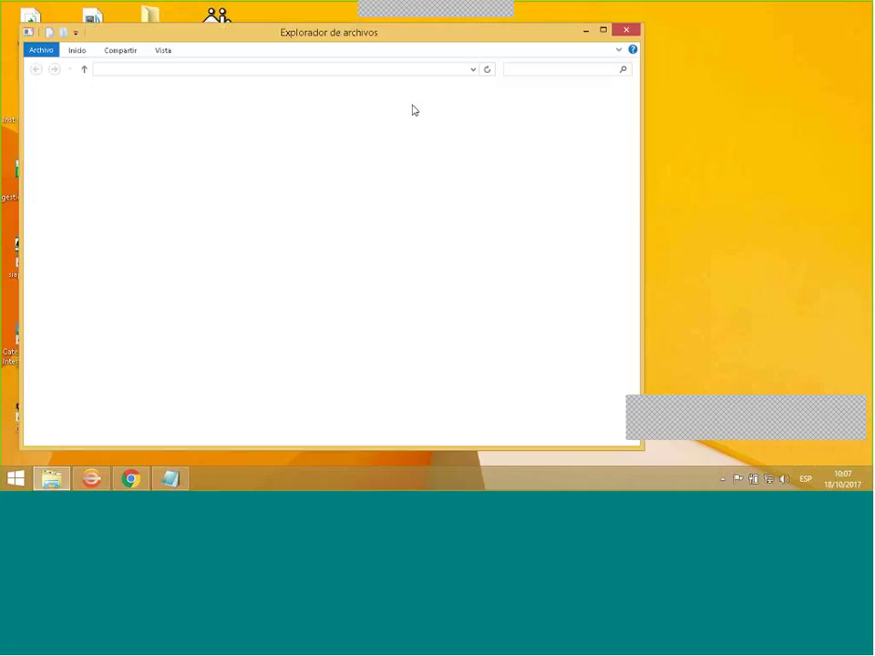
Open the CABECERA text file in the duplicados folder, check the CUIT in its last record, and close it.
left_click(228, 107)
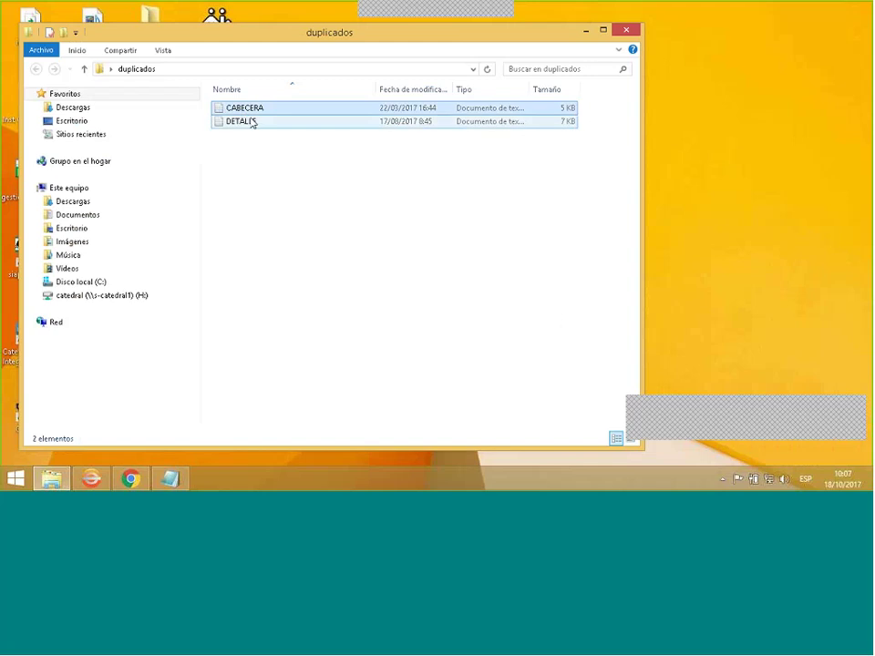
left_click(252, 122)
left_click(259, 109)
left_click(253, 121)
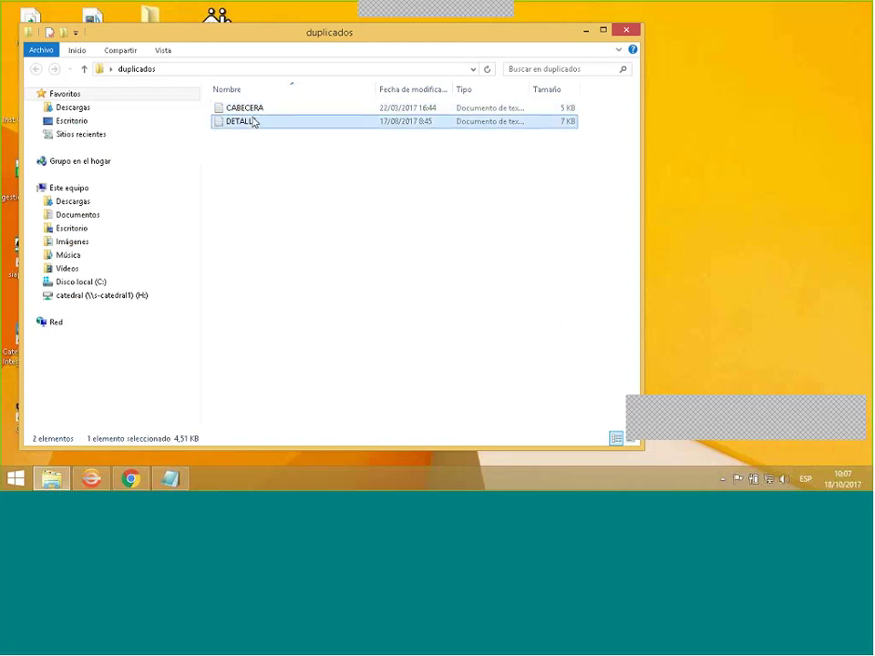
key("Up")
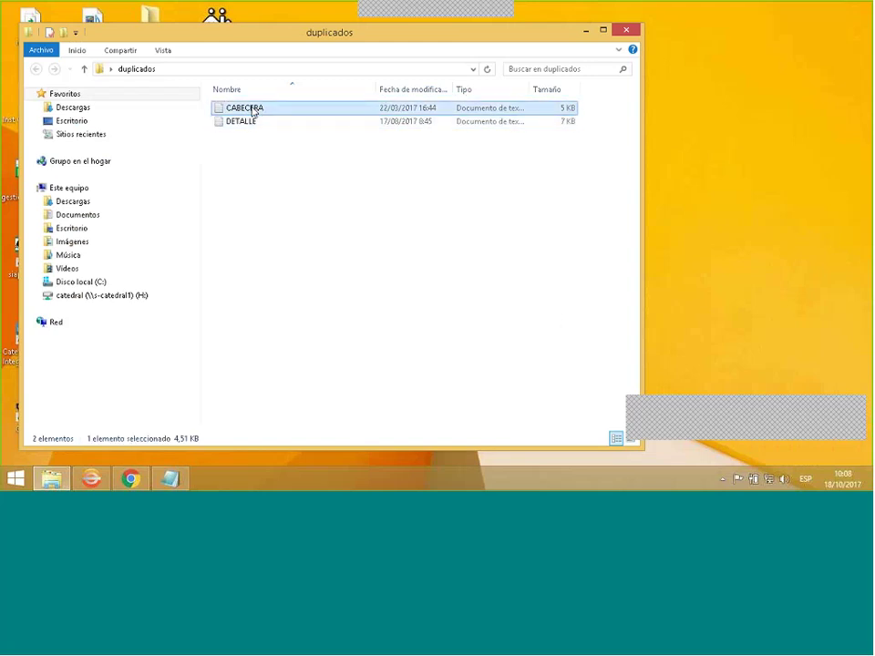
key("Return")
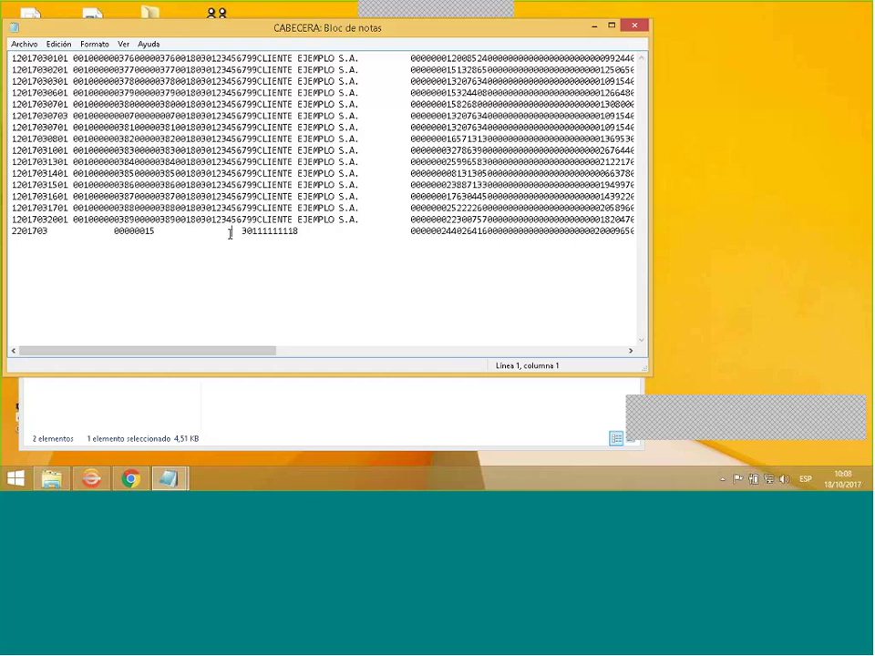
left_click_drag(230, 232, 303, 233)
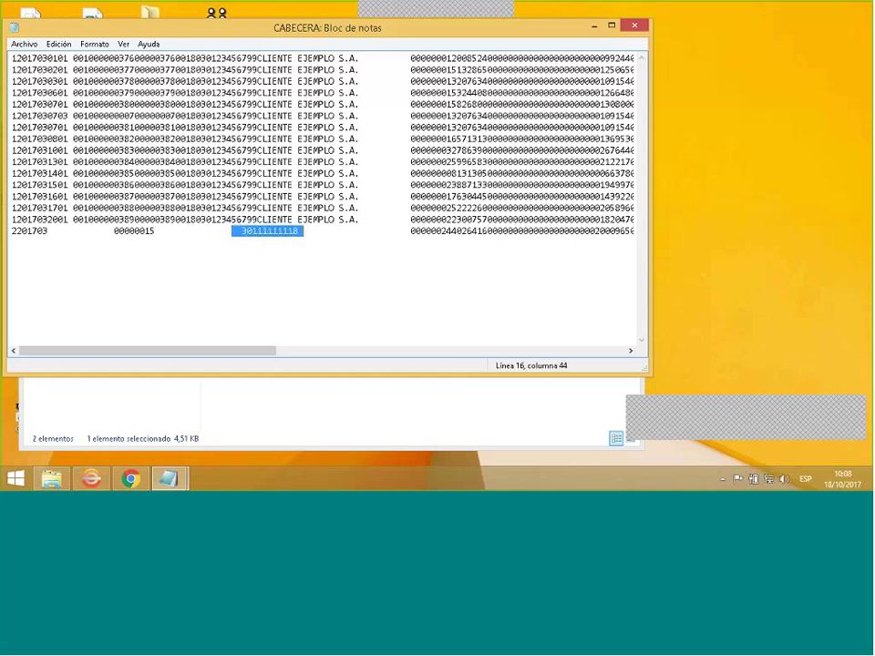
left_click(634, 25)
Reopen CABECERA to recheck the company's CUIT, and close both the file and the duplicados folder.
double_click(325, 109)
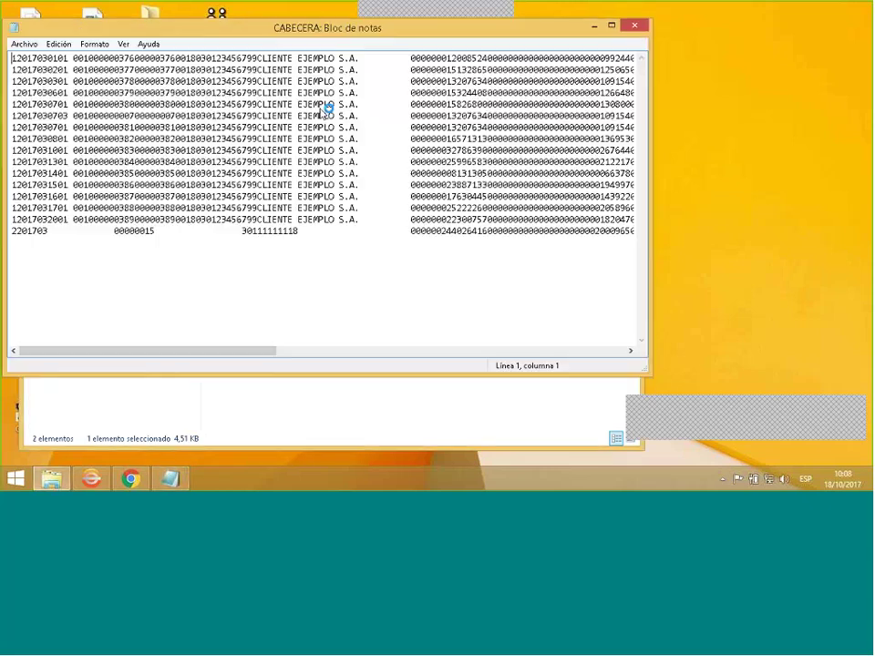
double_click(269, 231)
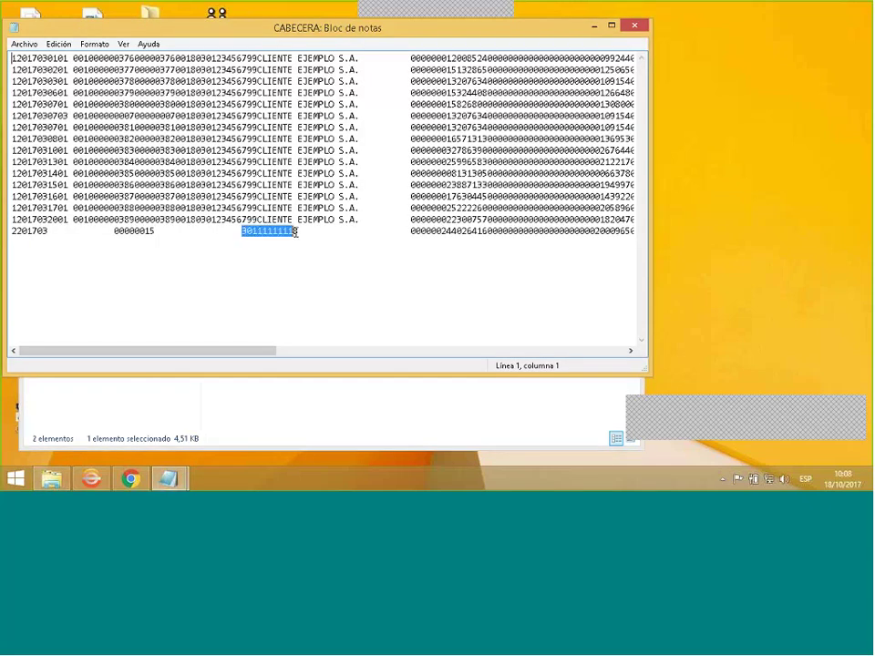
left_click(634, 27)
left_click(634, 30)
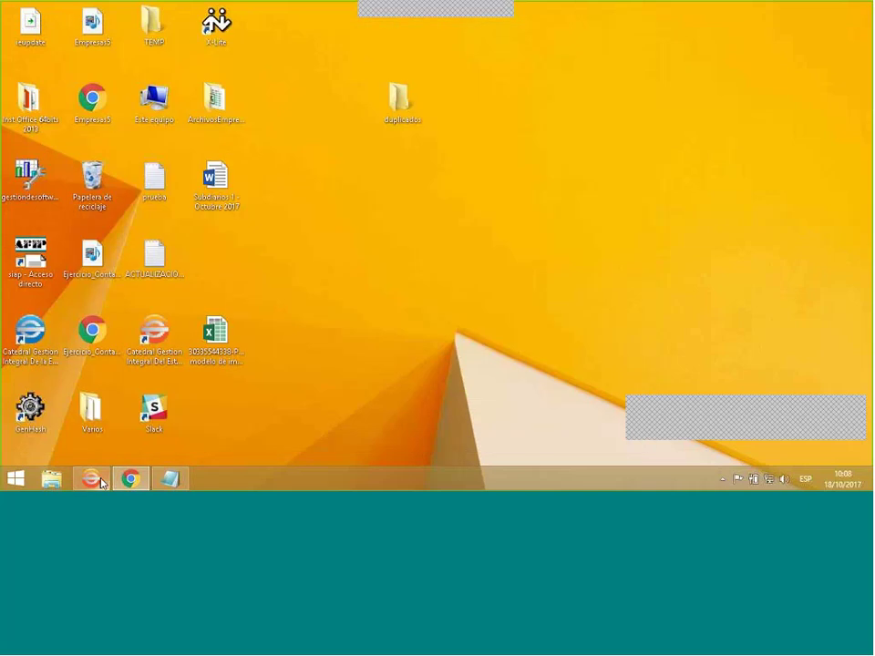
Switch to Catedral Gestión Integral Del Estudio and select EMPRESA S.A. as the active company.
key("alt+Tab")
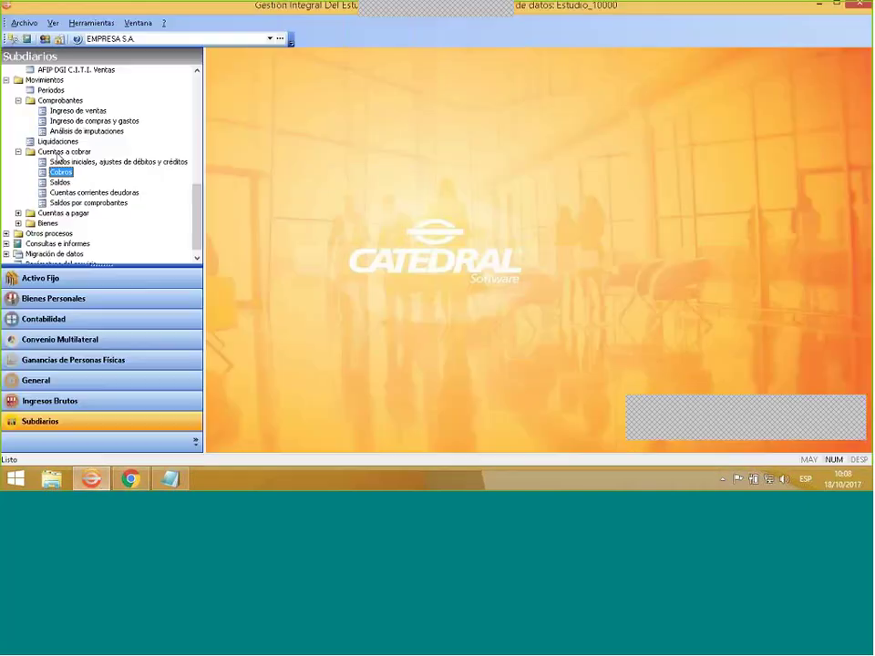
left_click(280, 41)
double_click(328, 247)
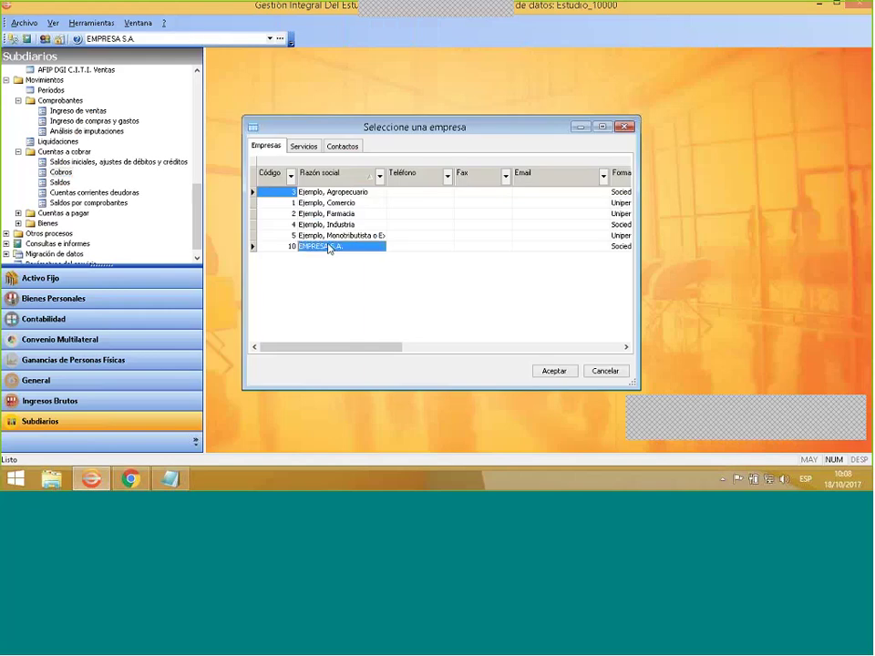
left_click(515, 288)
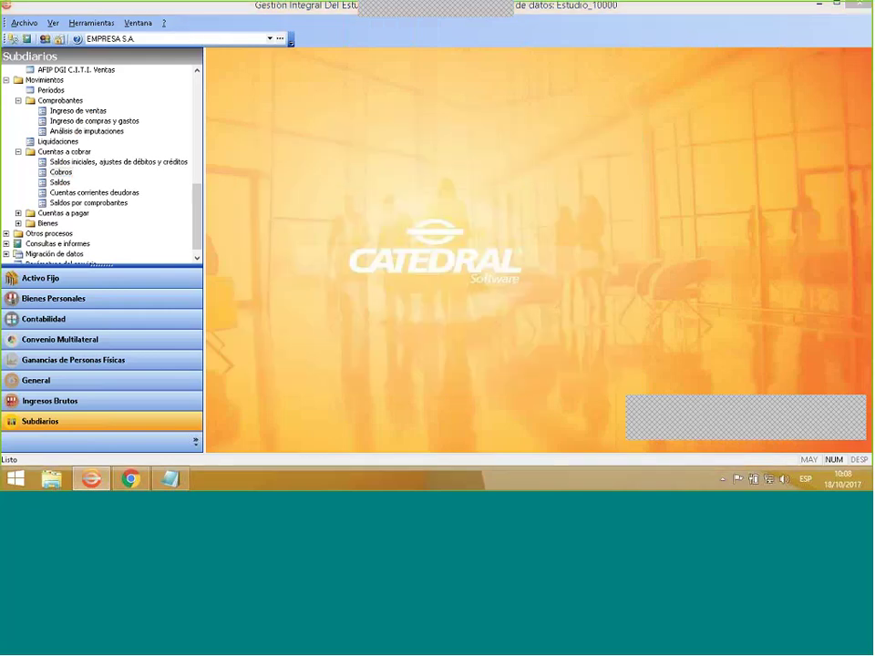
Check the CUIT in EMPRESA S.A.'s Impositivo data, accept the company record and selection, and dismiss the message.
left_click(278, 40)
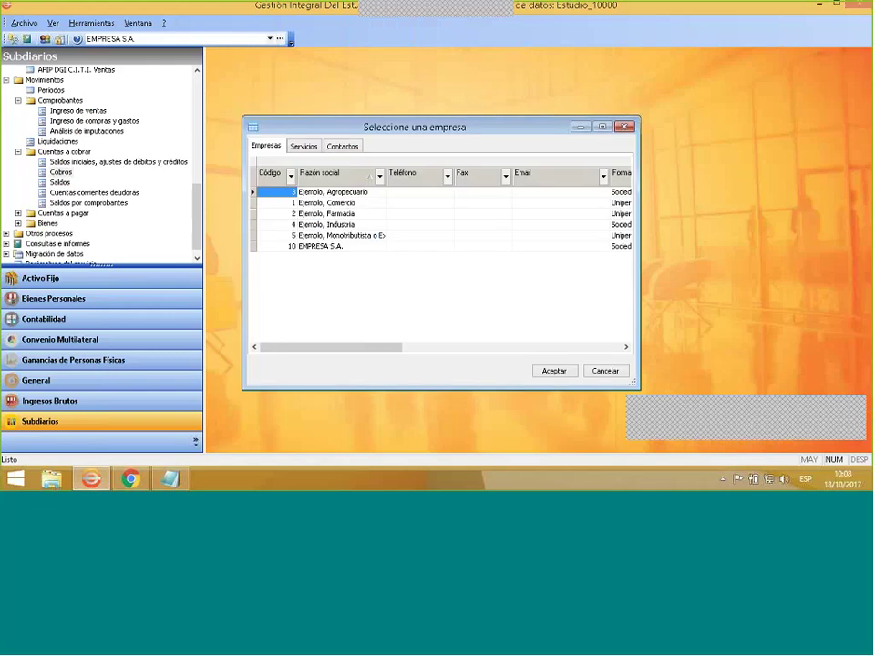
right_click(327, 246)
left_click(364, 268)
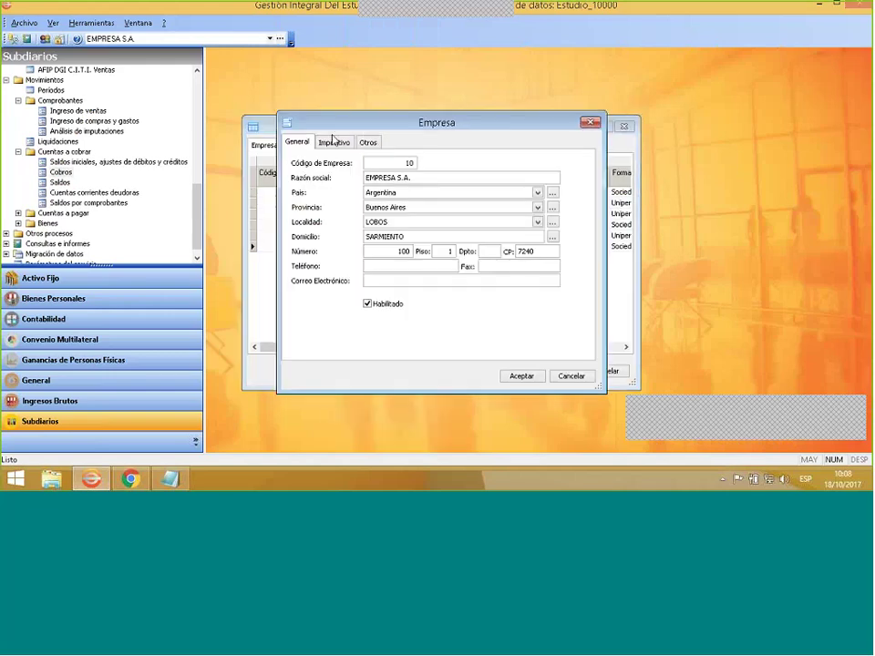
left_click(337, 142)
left_click(550, 209)
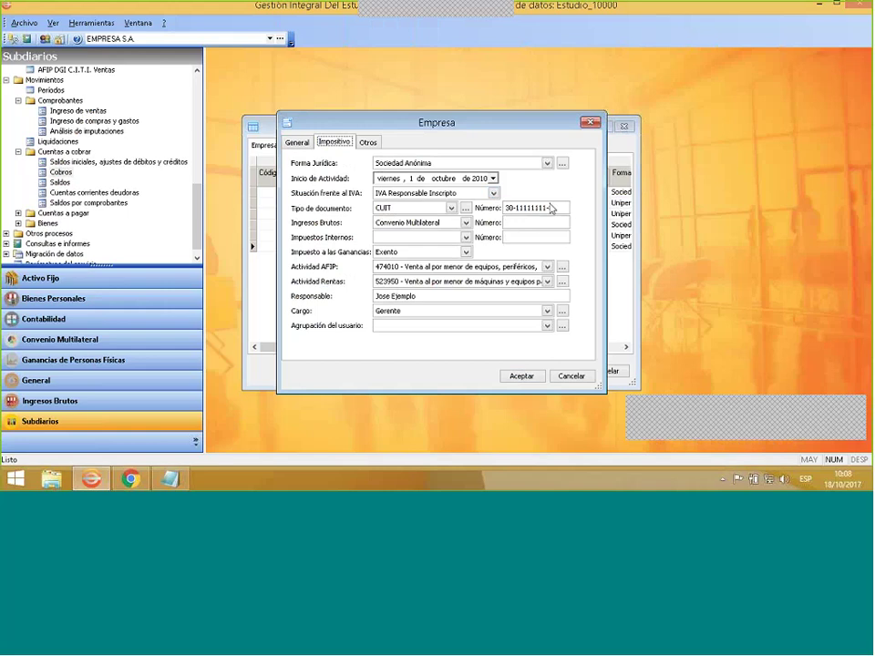
left_click_drag(551, 208, 509, 205)
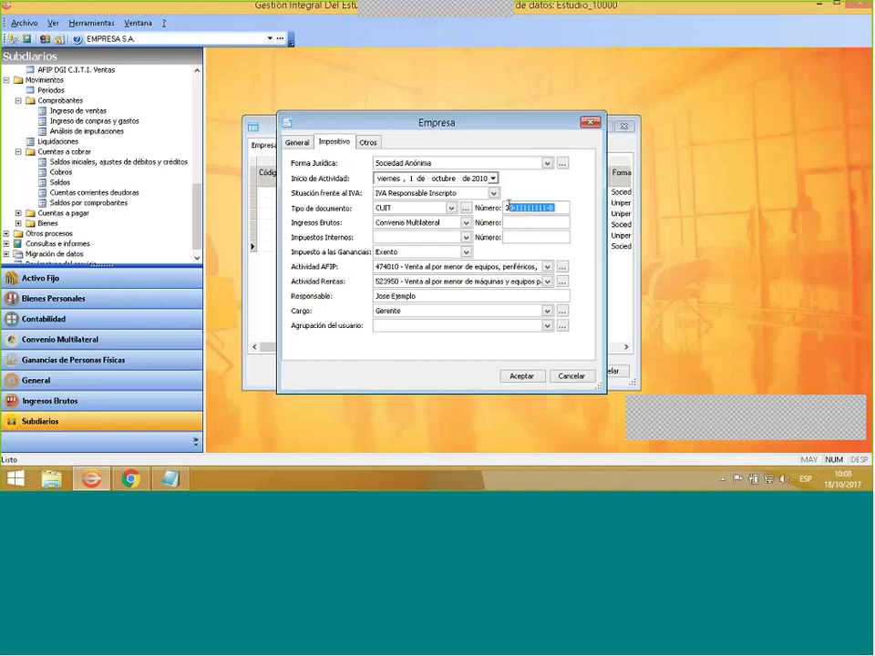
left_click(524, 377)
left_click(554, 370)
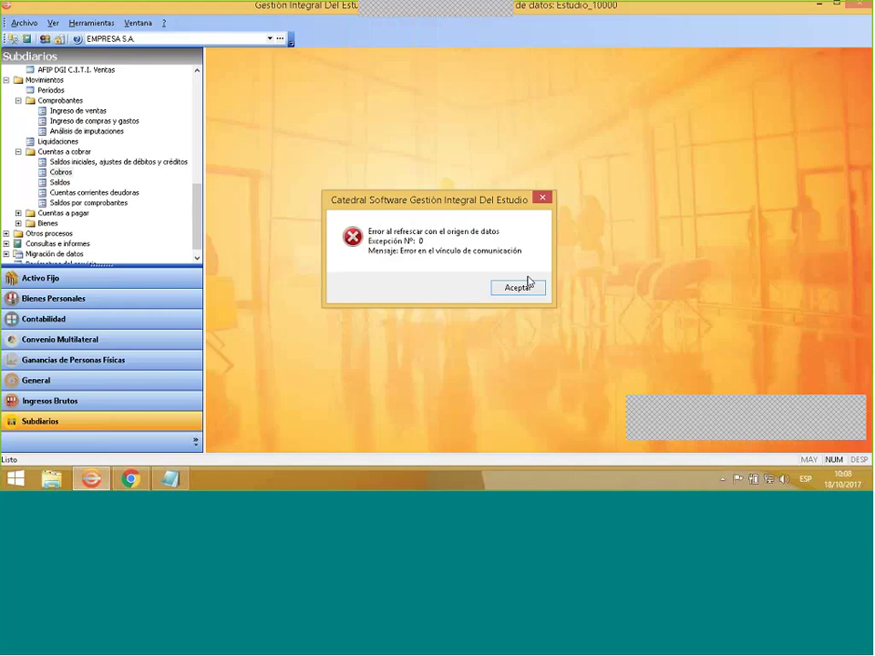
left_click(528, 285)
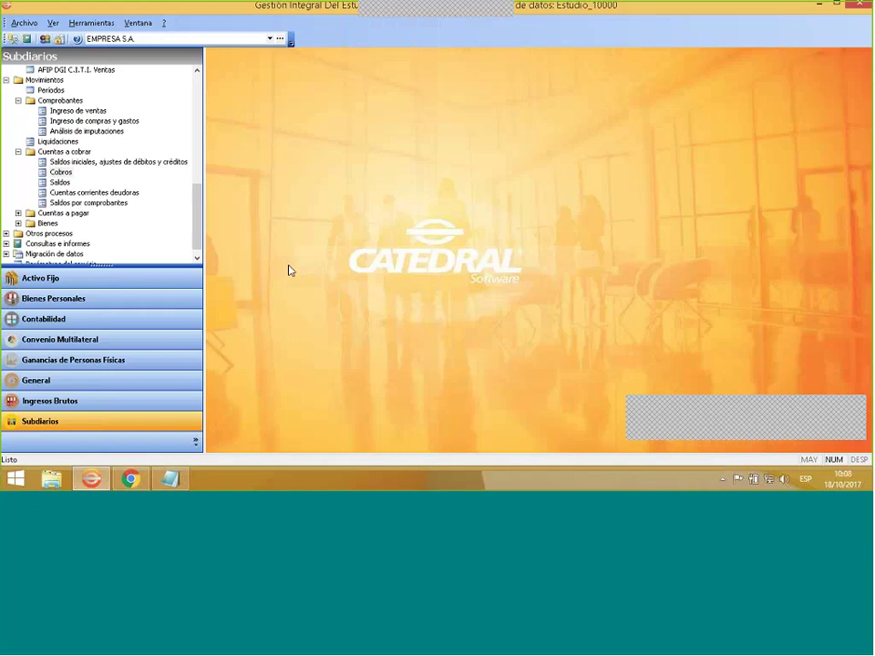
Open the Importación de Duplicados Electrónicos process that imports from a text file (txt).
scroll(157, 248, "down", 1)
left_click(61, 161)
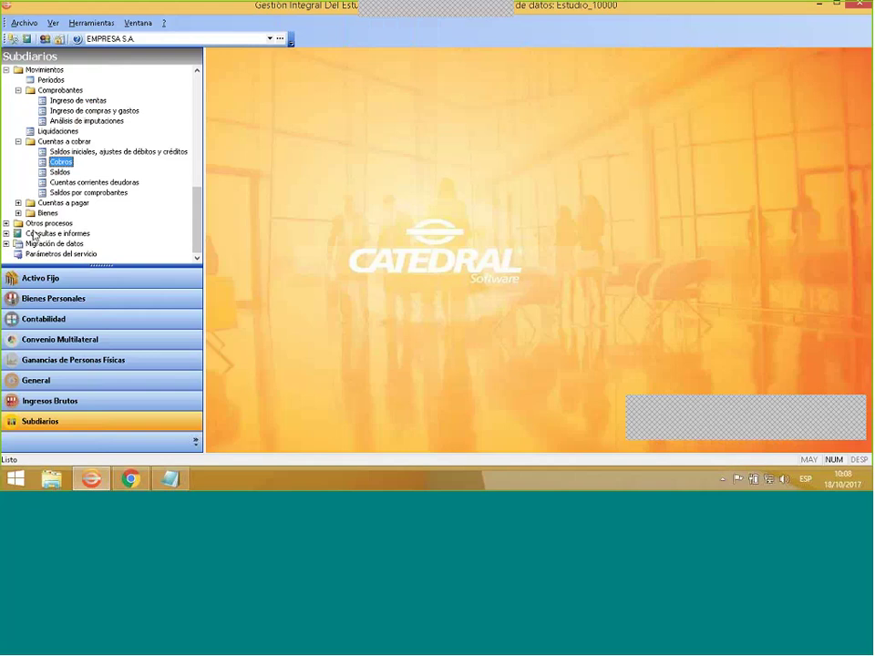
key("Left")
key("Left")
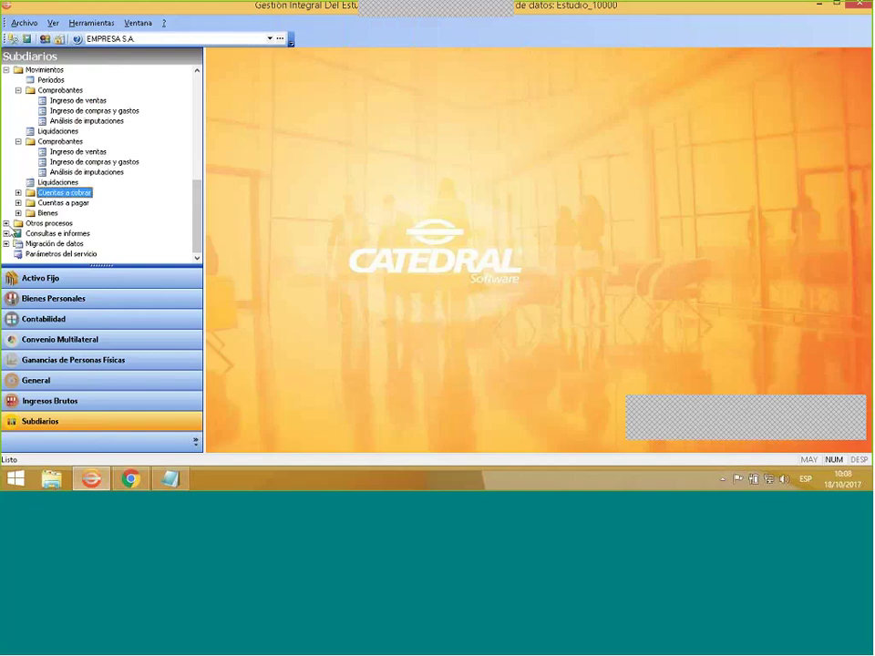
left_click(7, 224)
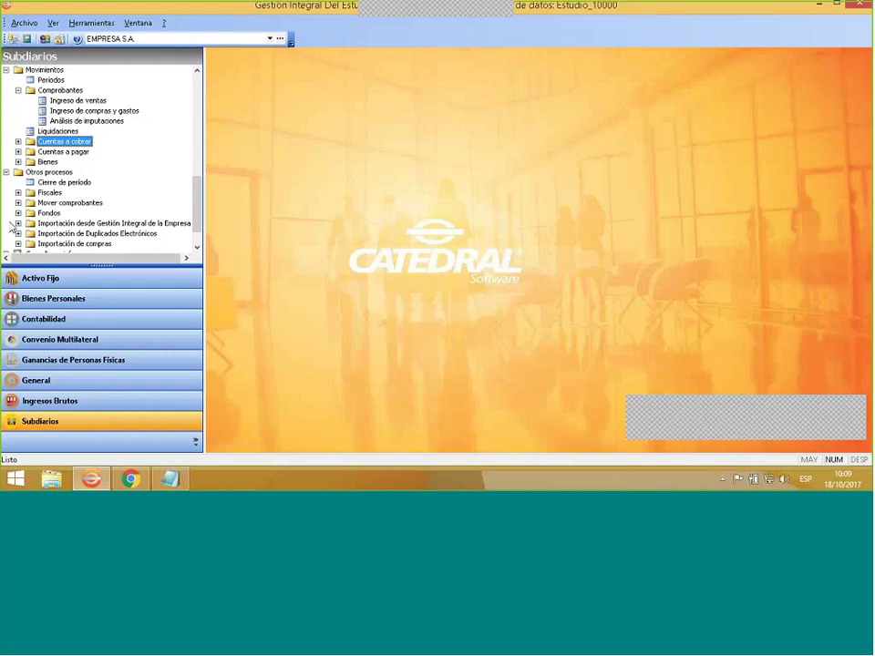
left_click(18, 233)
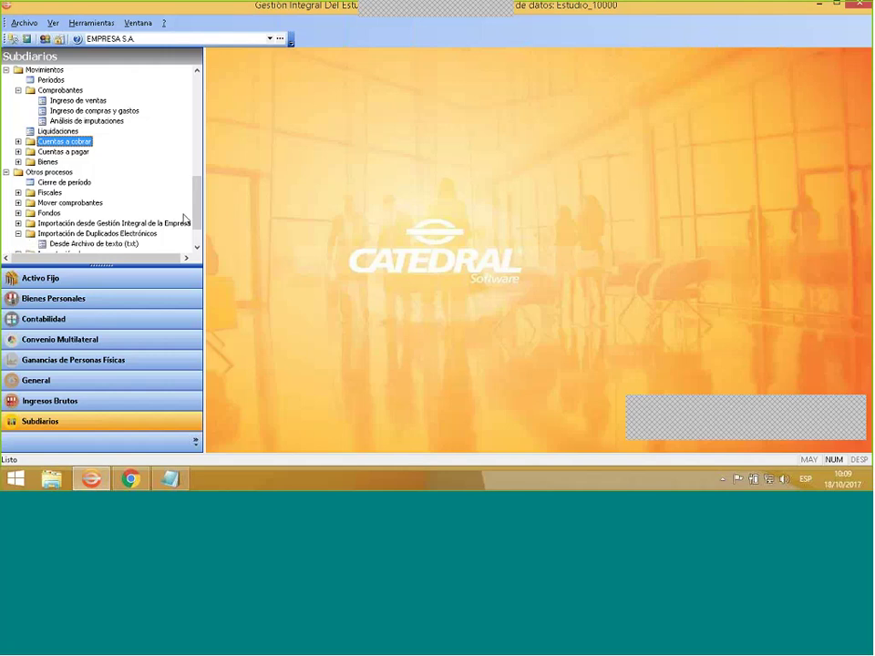
scroll(103, 215, "down", 1)
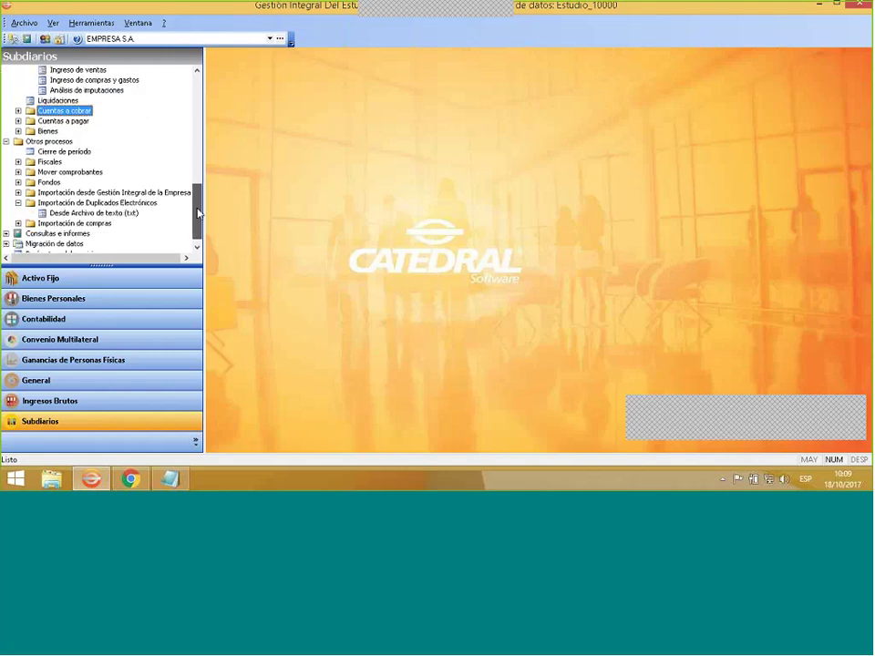
left_click(112, 215)
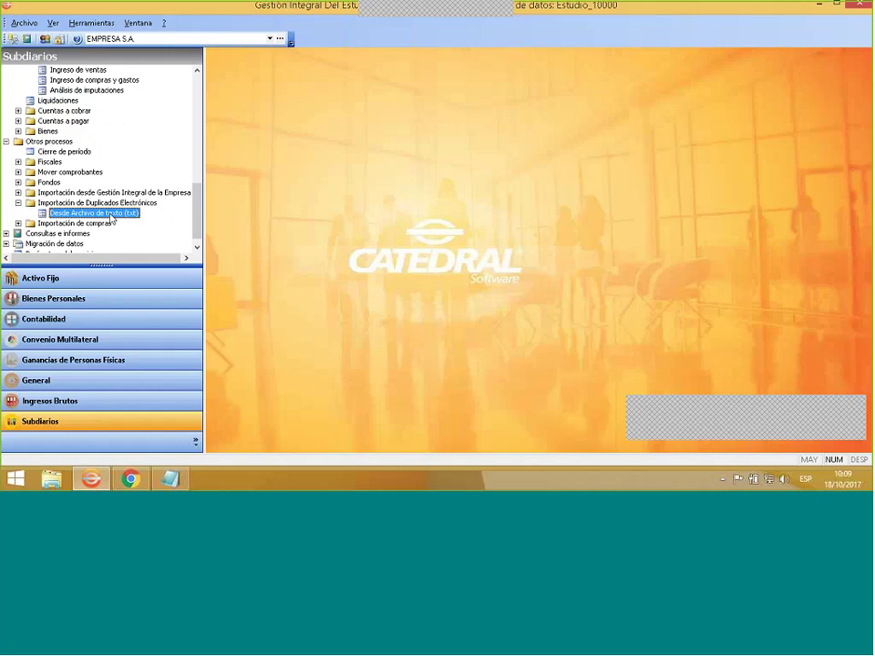
double_click(112, 215)
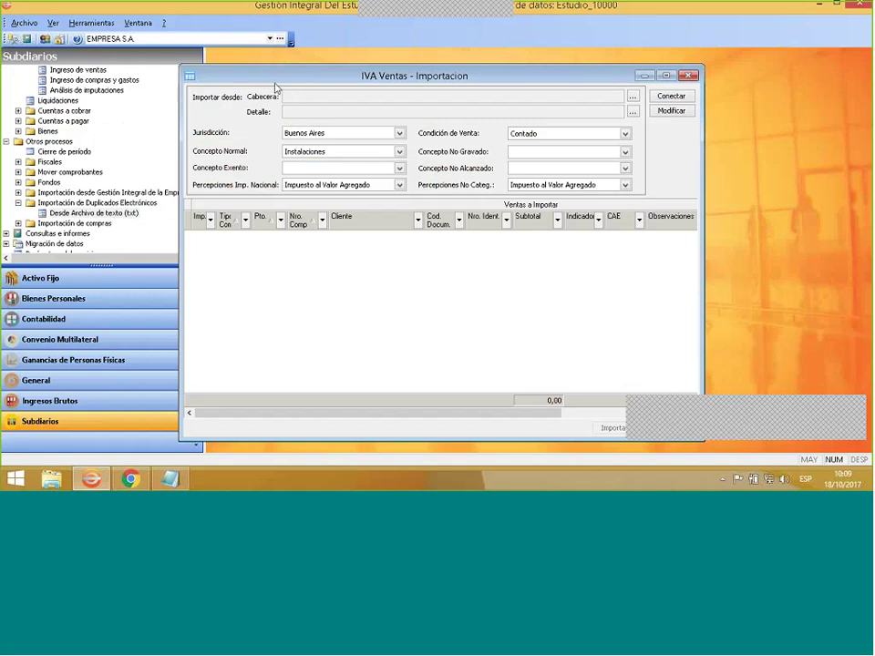
Set CABECERA and DETALLE from the duplicados folder as the header and detail import files, and try to connect to them.
left_click(632, 96)
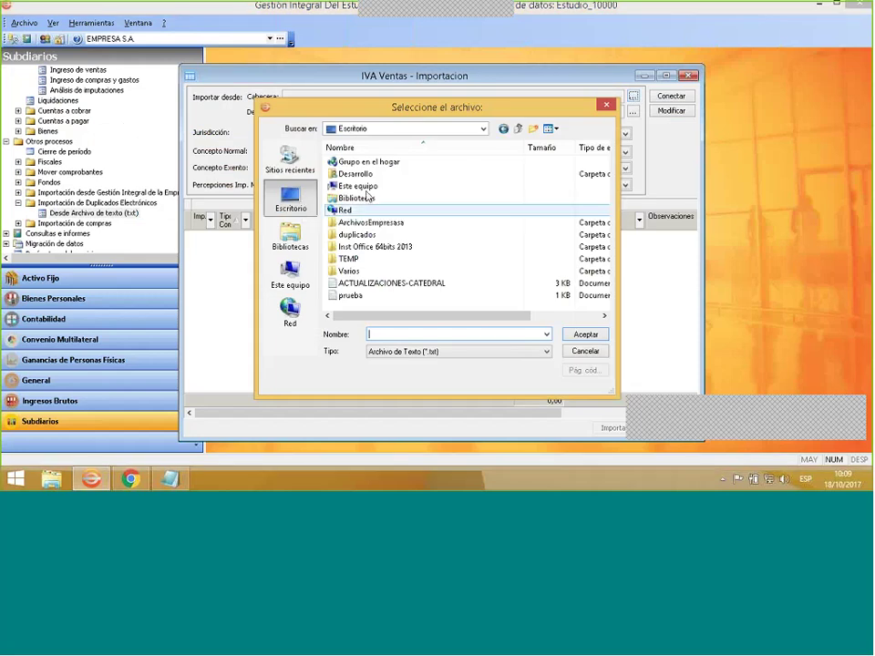
double_click(357, 234)
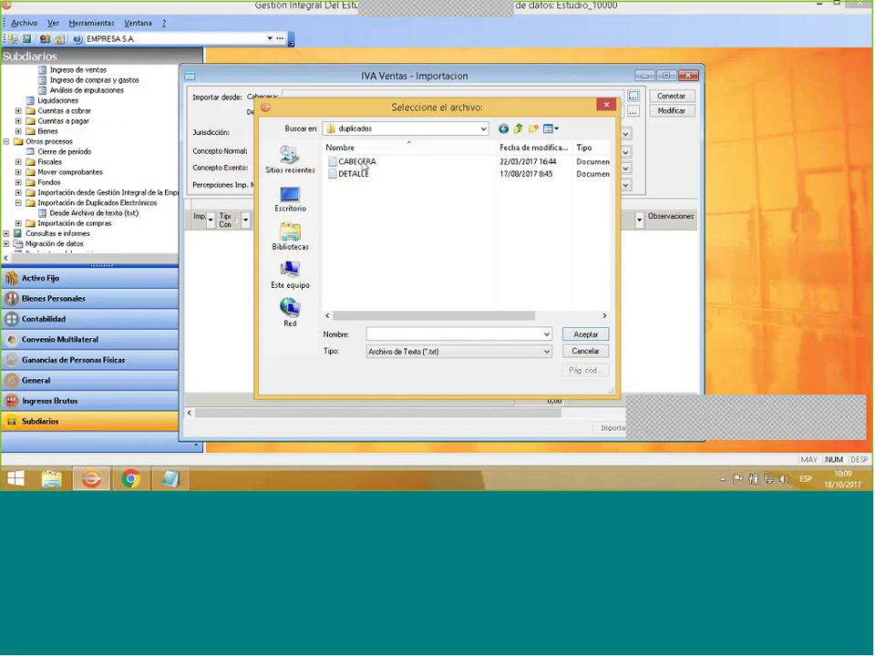
left_click(363, 165)
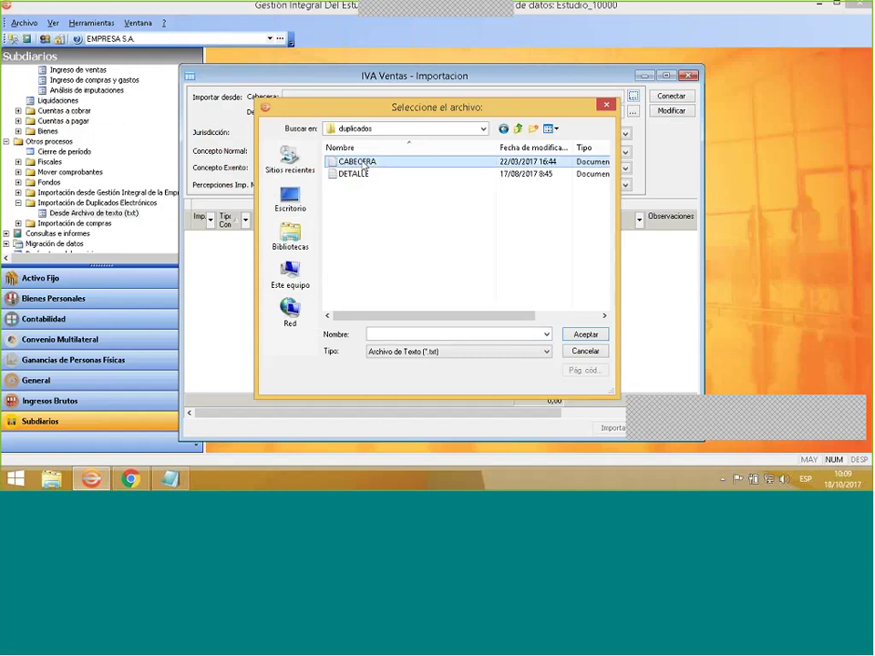
left_click(585, 334)
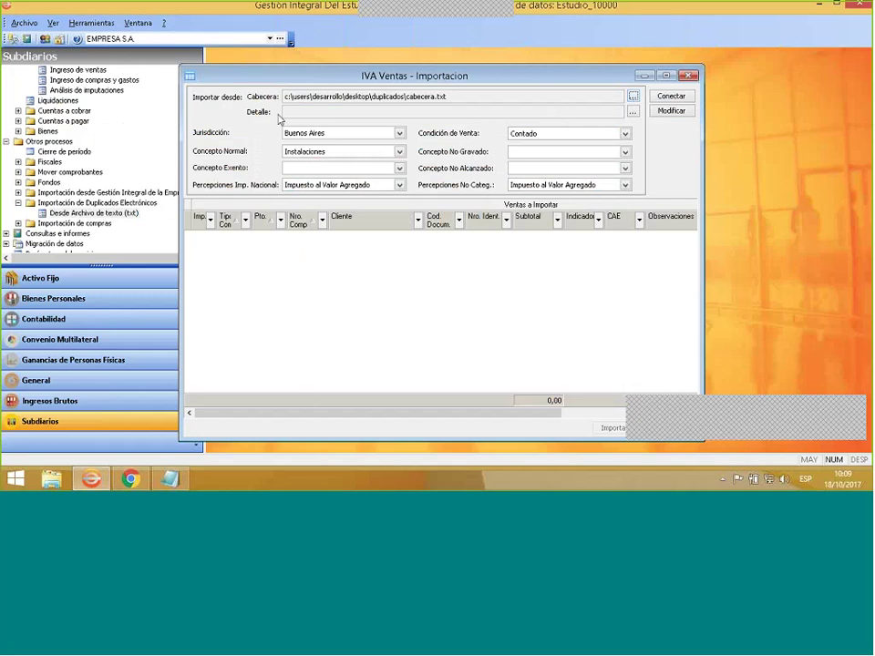
left_click(633, 111)
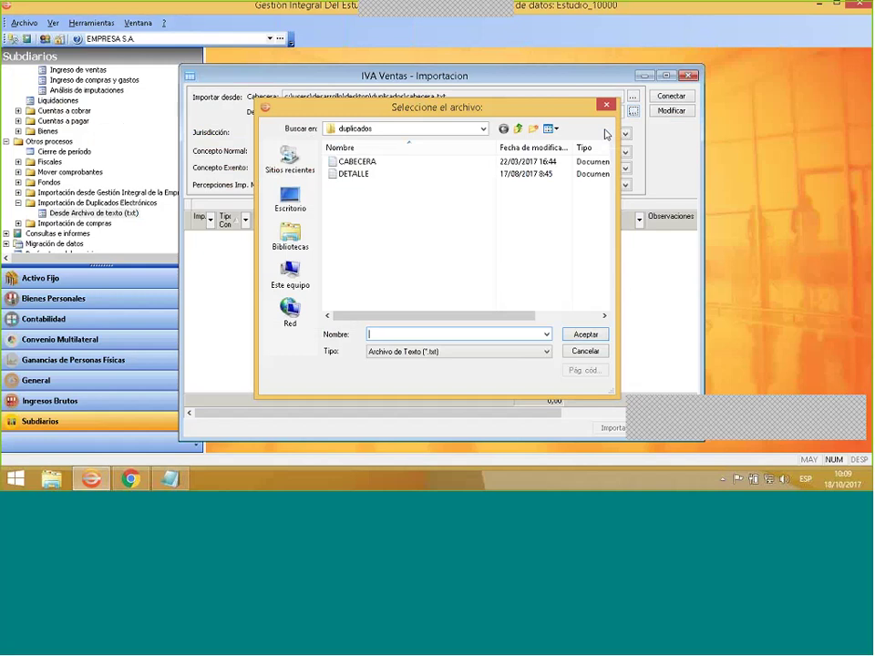
left_click(382, 176)
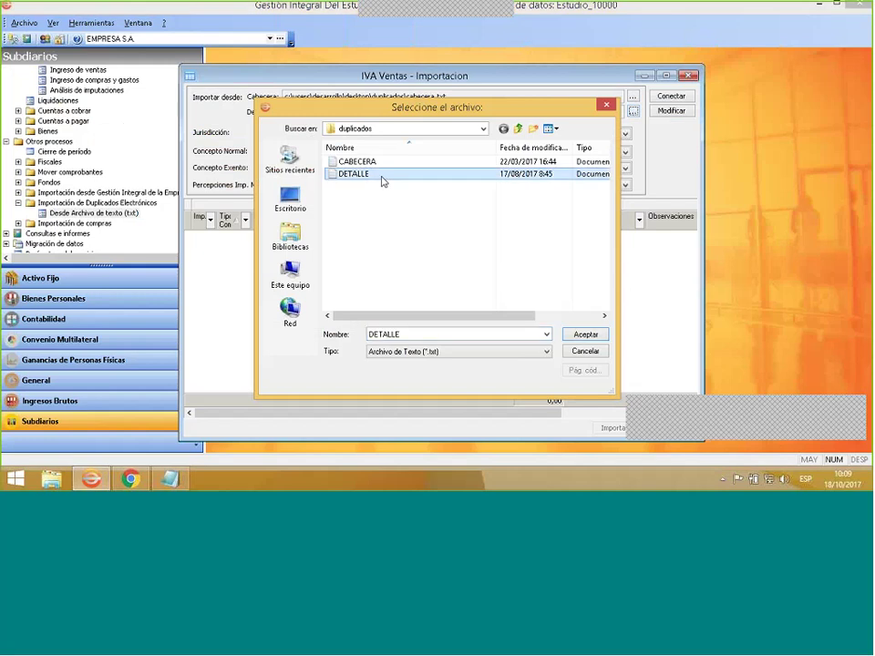
left_click(577, 335)
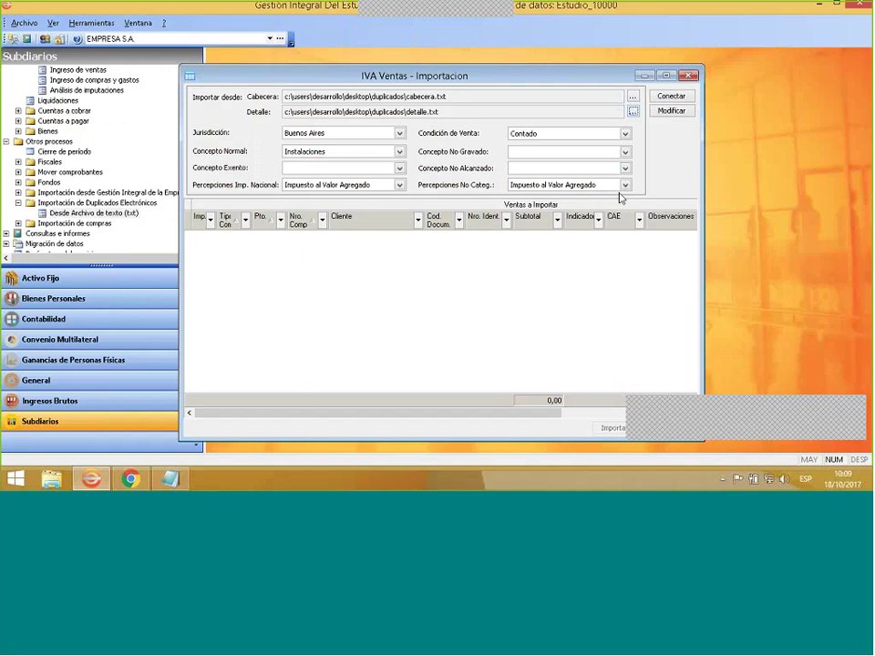
left_click(681, 98)
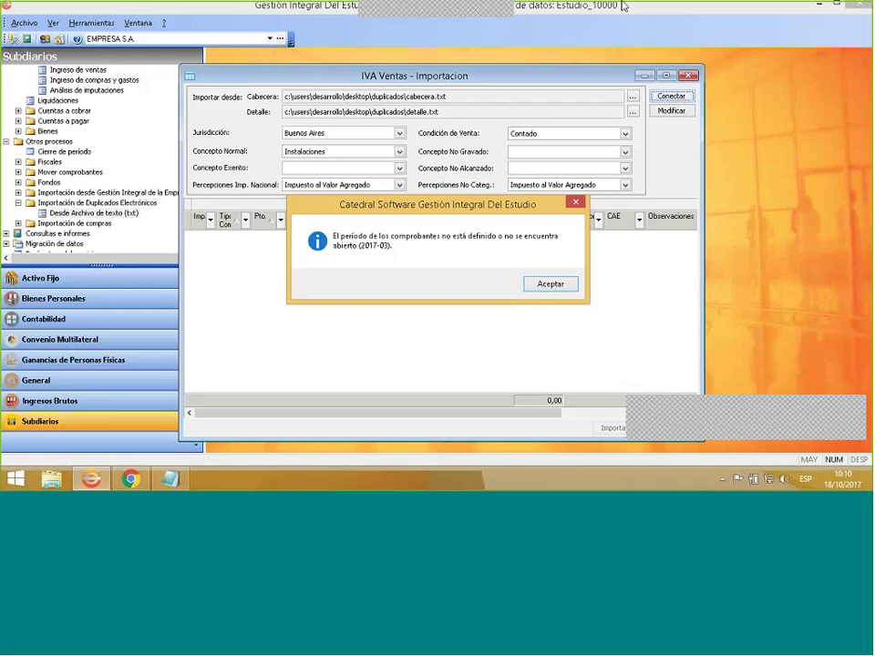
left_click(538, 284)
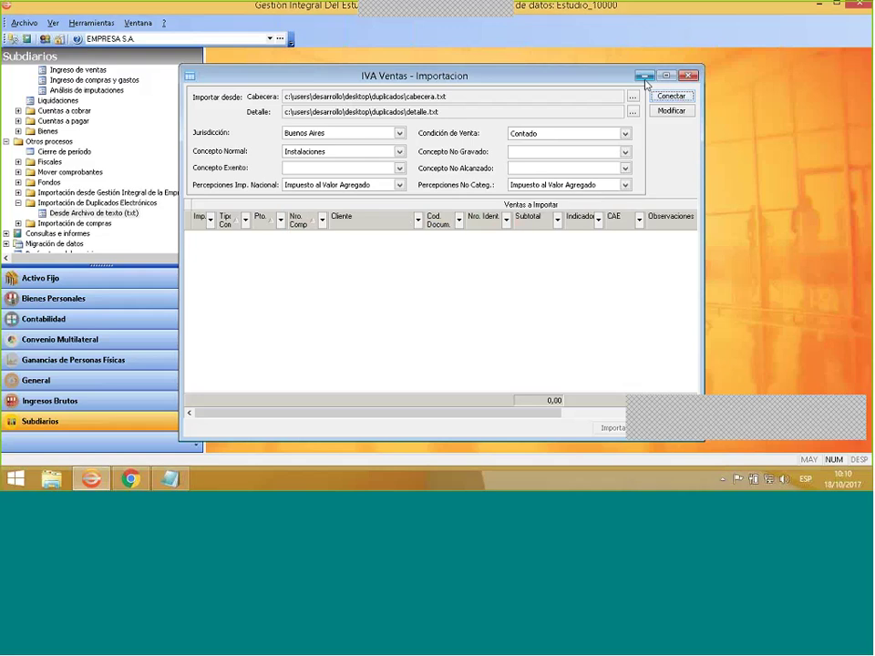
Set the import window aside, add Marzo 2017 as a new IVA period for EMPRESA S.A., and close the period list.
left_click(645, 75)
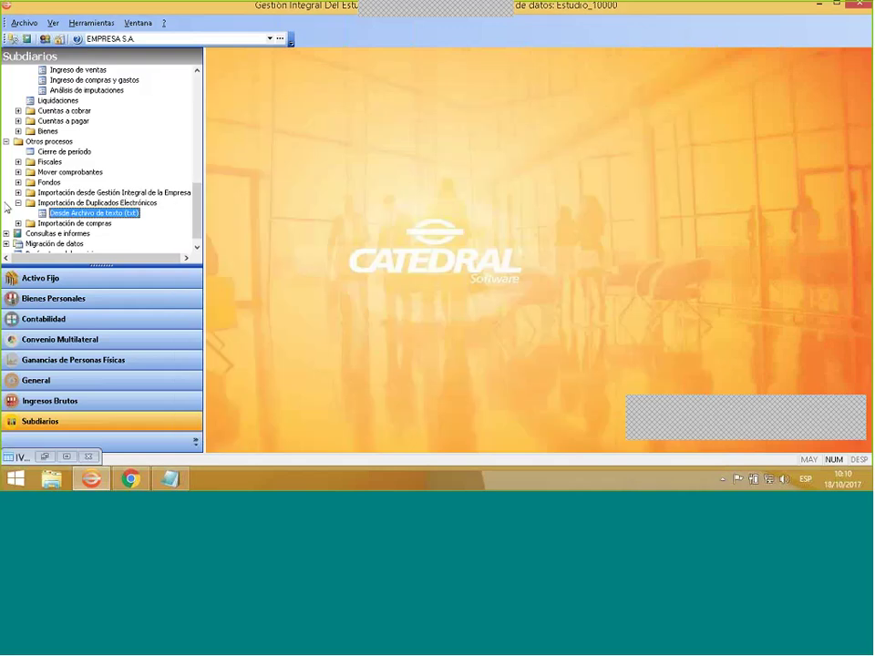
left_click_drag(195, 194, 191, 151)
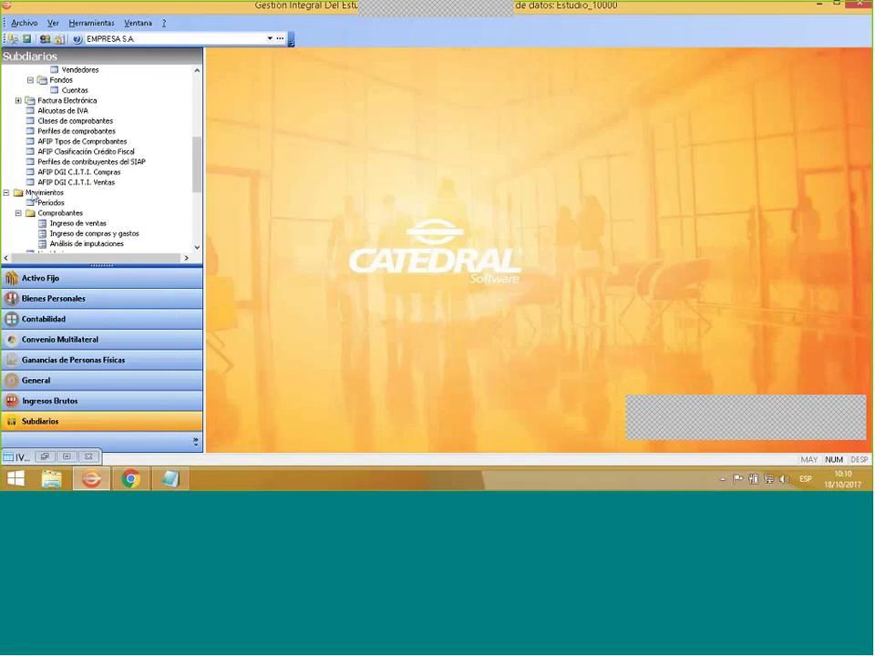
left_click(40, 204)
double_click(40, 203)
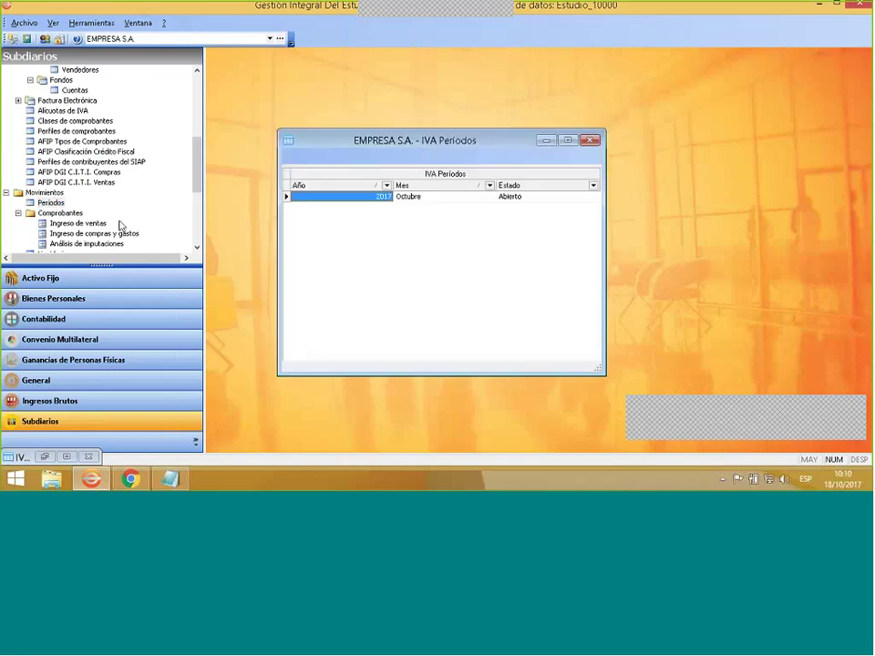
right_click(354, 235)
left_click(376, 241)
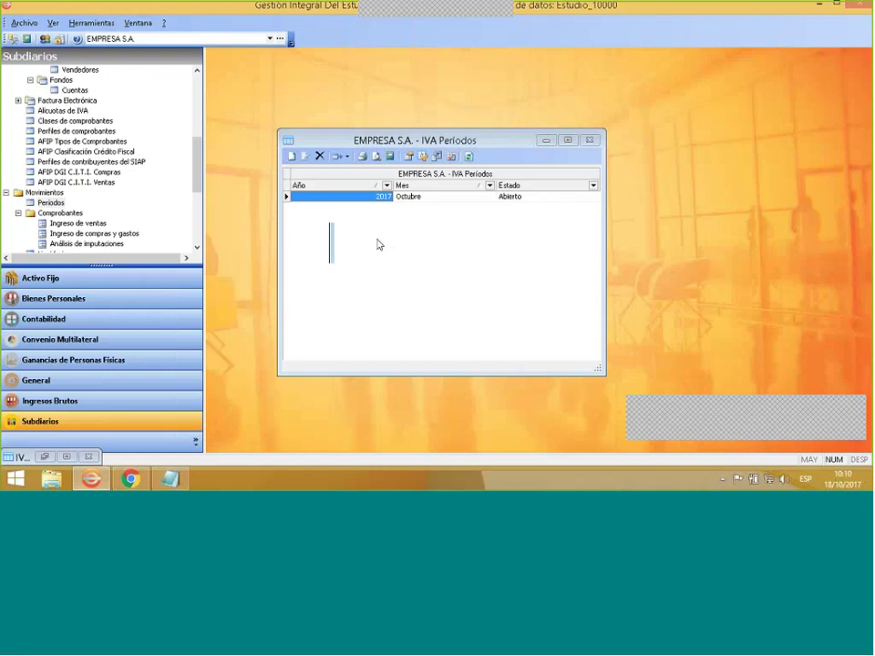
left_click(474, 239)
scroll(476, 261, "up", 1)
scroll(445, 258, "up", 1)
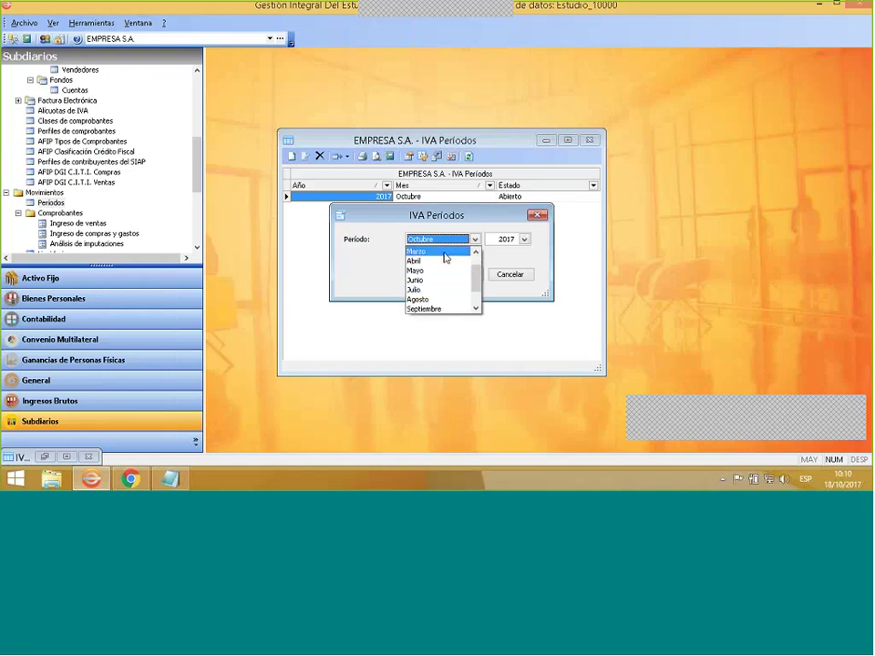
left_click(444, 255)
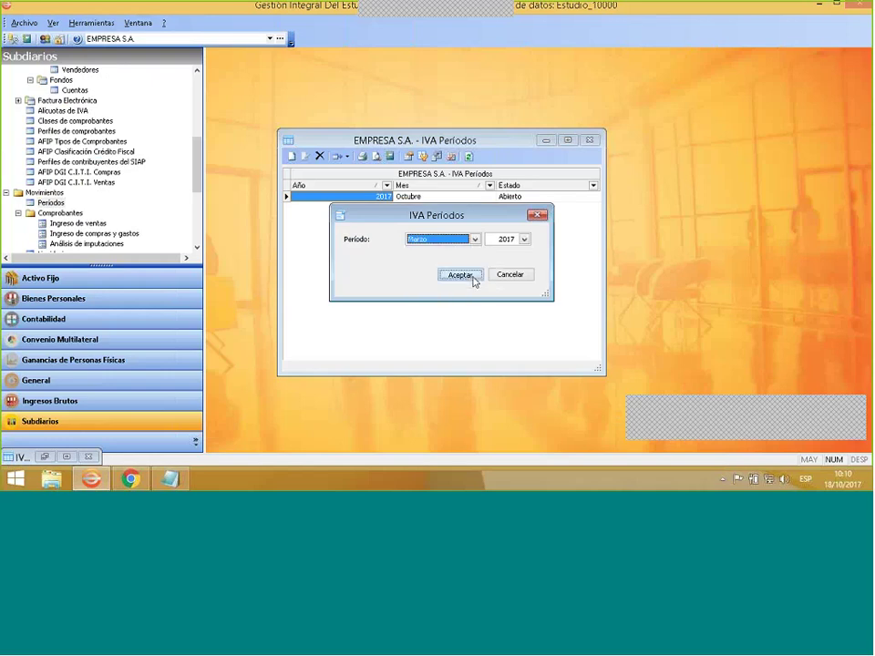
left_click(473, 277)
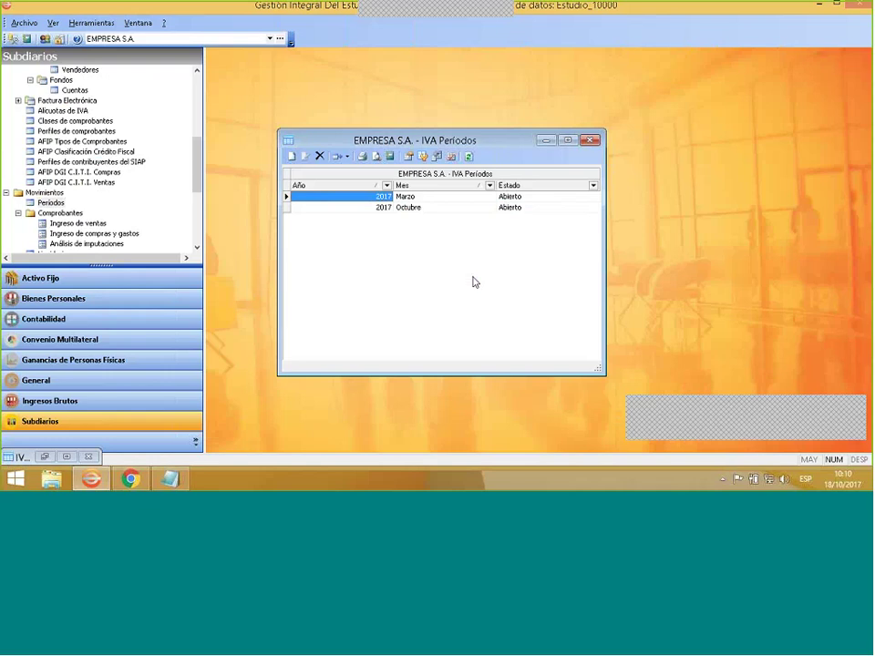
left_click(589, 142)
Maximize the import window, reconnect to the header and detail files, and try to mark invoice 376 for import, dismissing the message.
left_click(65, 457)
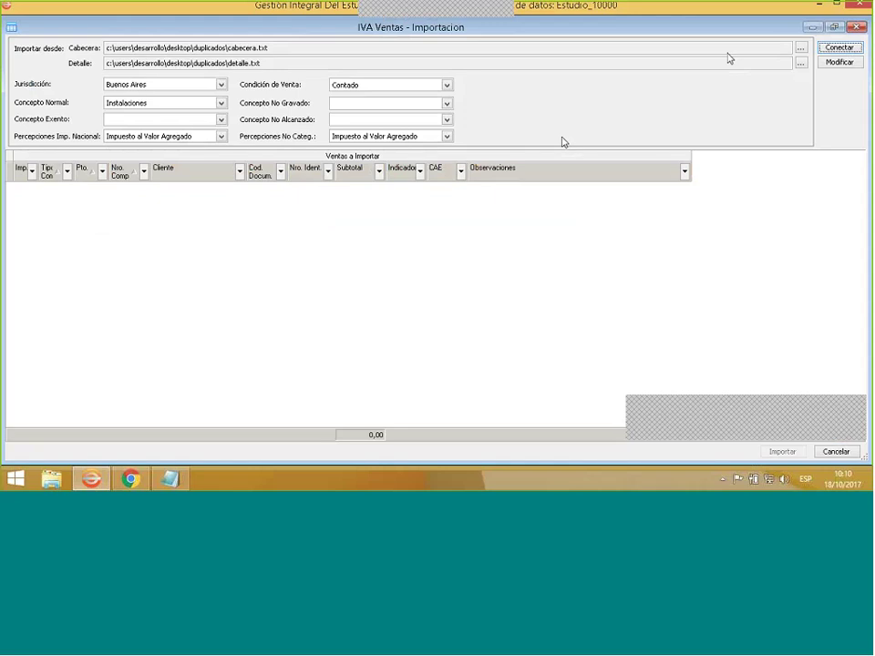
left_click(840, 48)
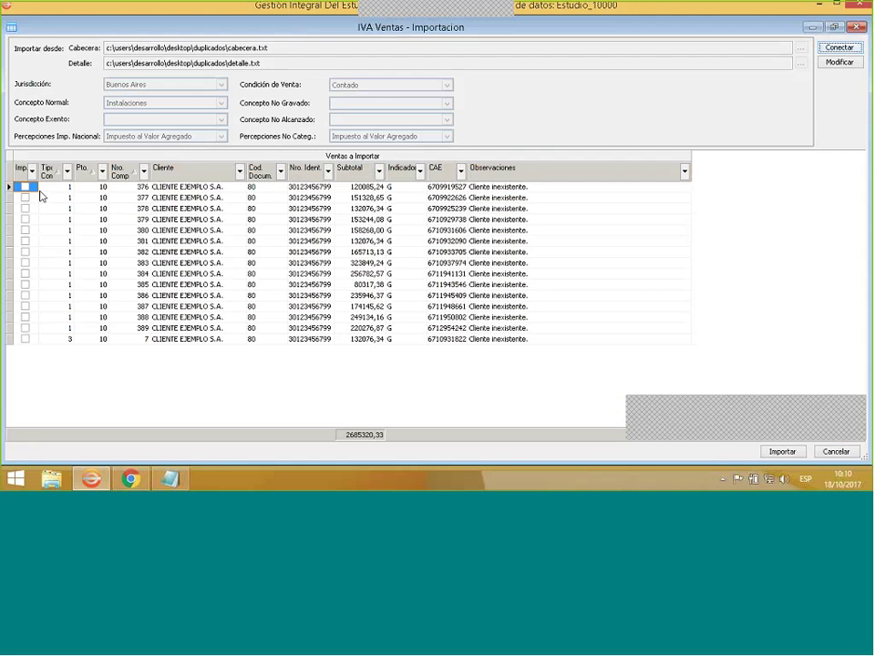
left_click(35, 189)
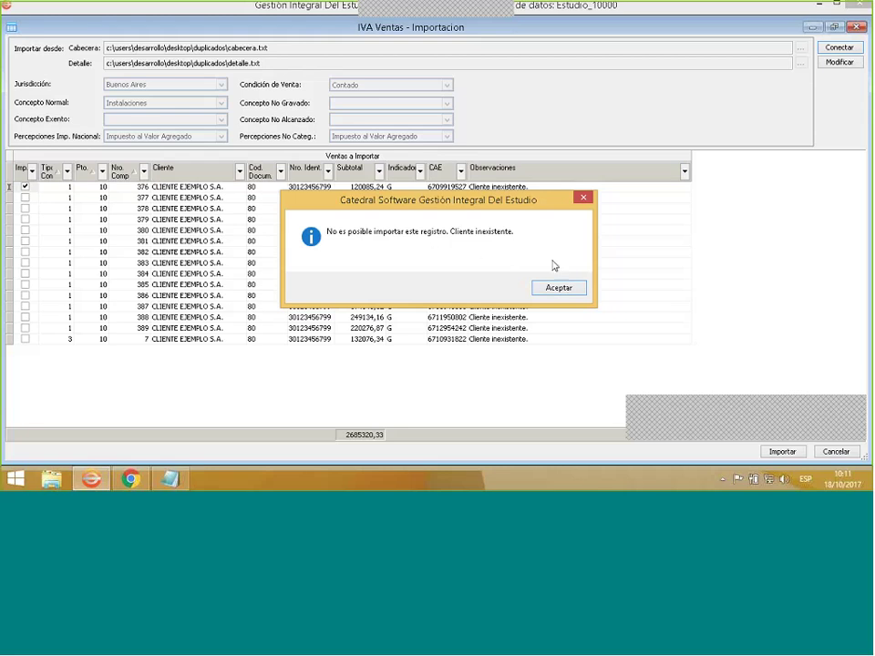
left_click(571, 288)
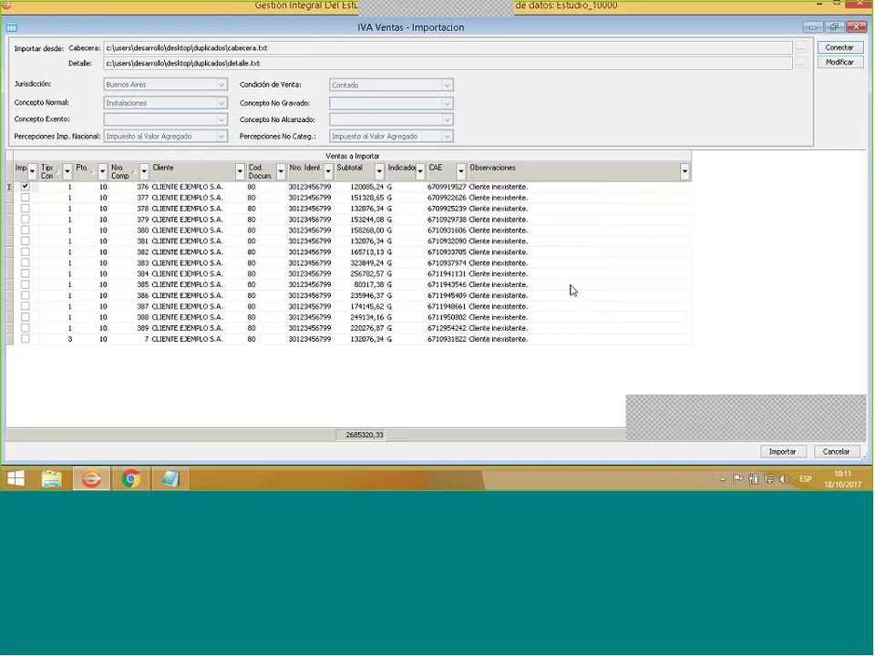
key("Escape")
Set the import window aside and open EMPRESA S.A.'s customer list in the Ventas archives.
left_click(810, 28)
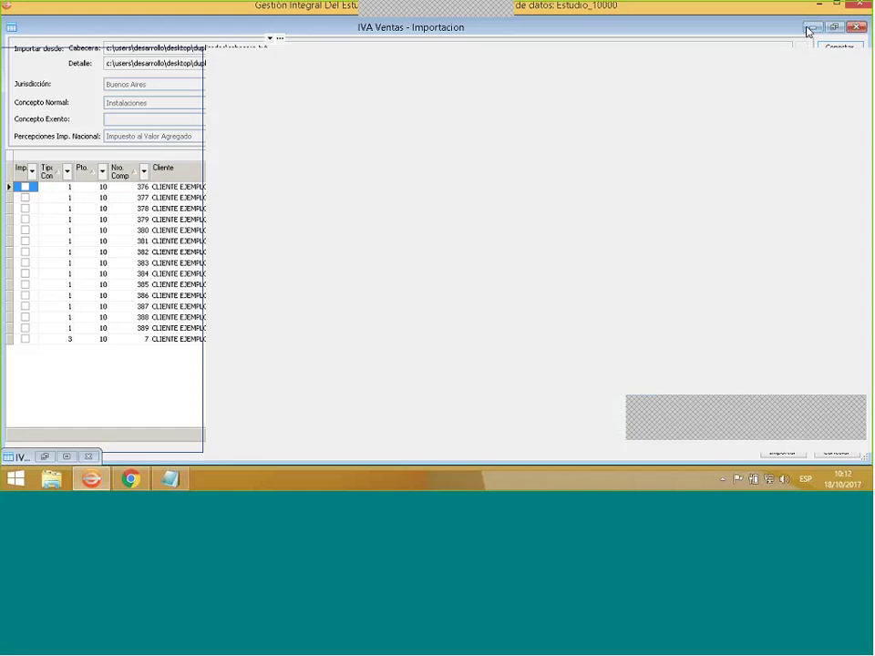
scroll(82, 118, "up", 10)
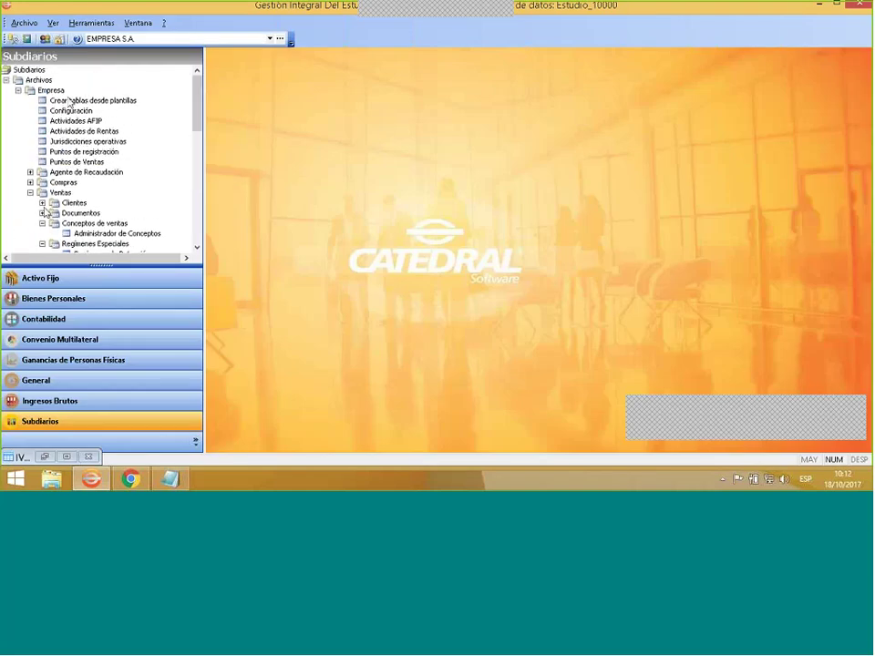
left_click(42, 202)
double_click(86, 212)
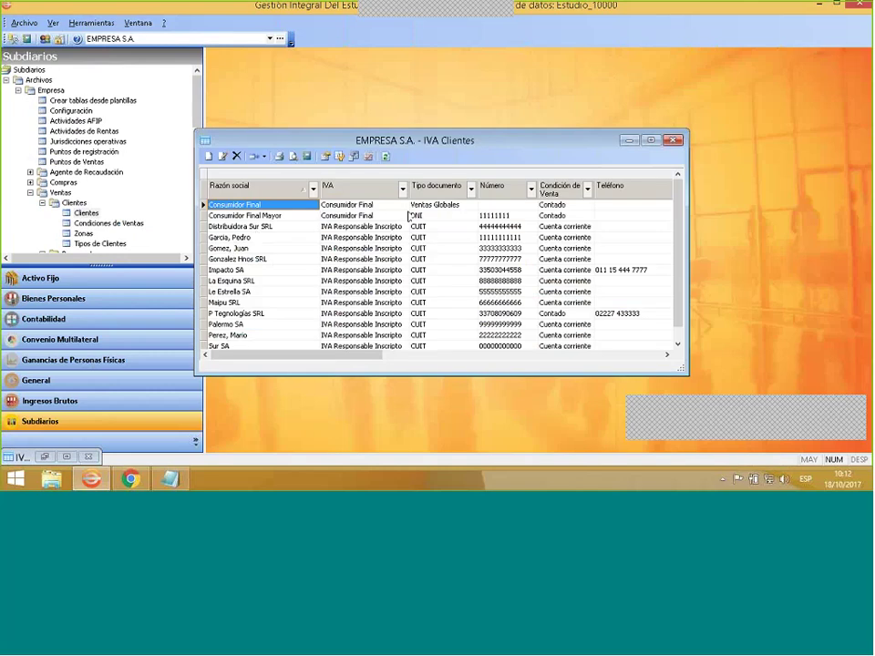
right_click(453, 249)
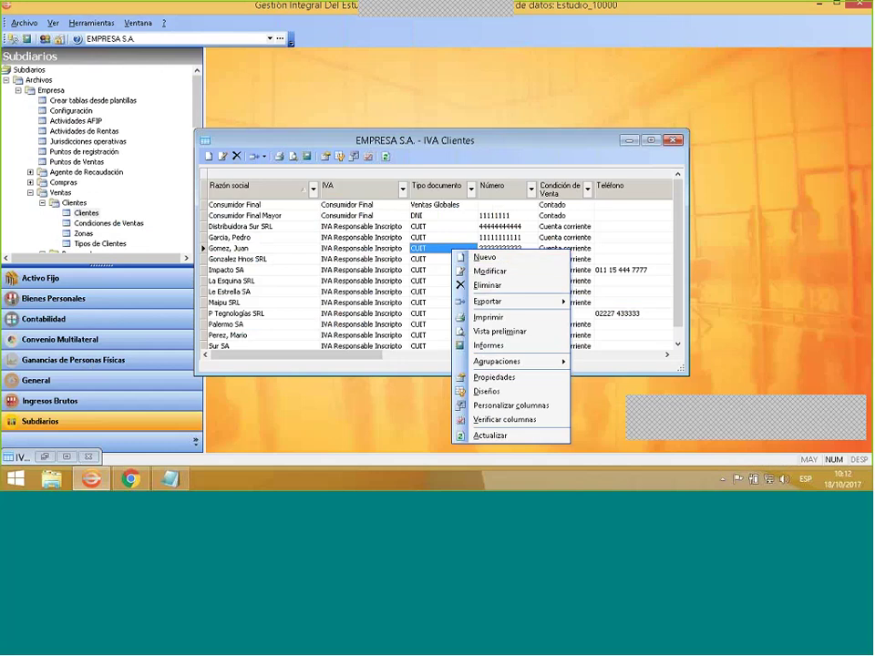
left_click(484, 257)
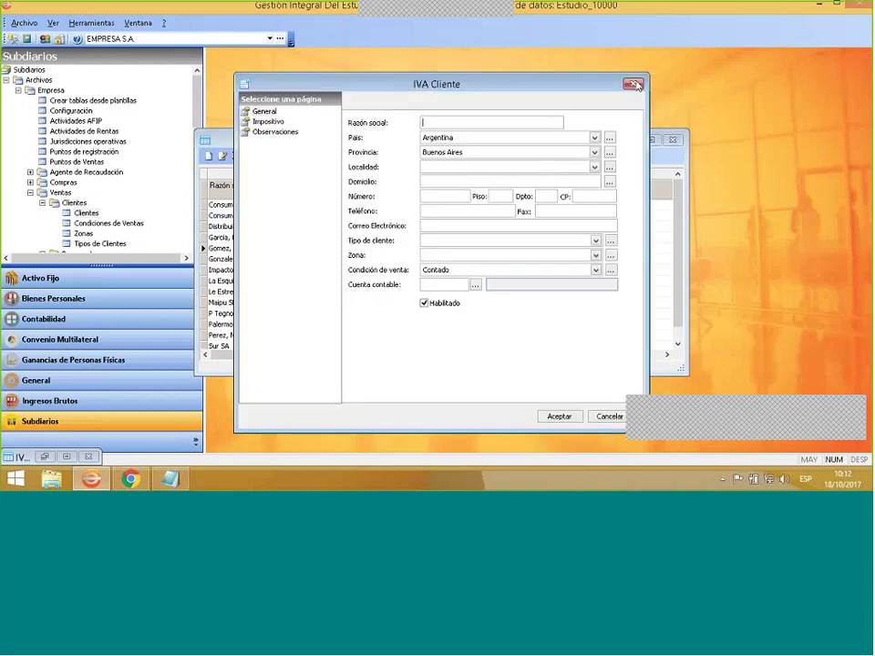
left_click(633, 85)
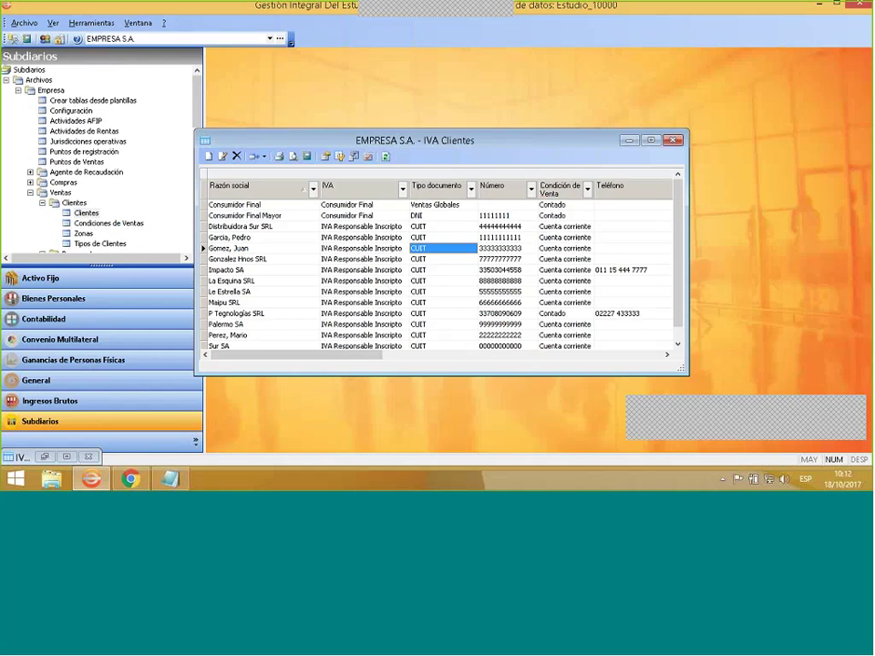
Replace the CUIT of the customer listed just above Sur SA with CLIENTE EJEMPLO S.A.'s identification number, accept, and close the customer list.
left_click(364, 335)
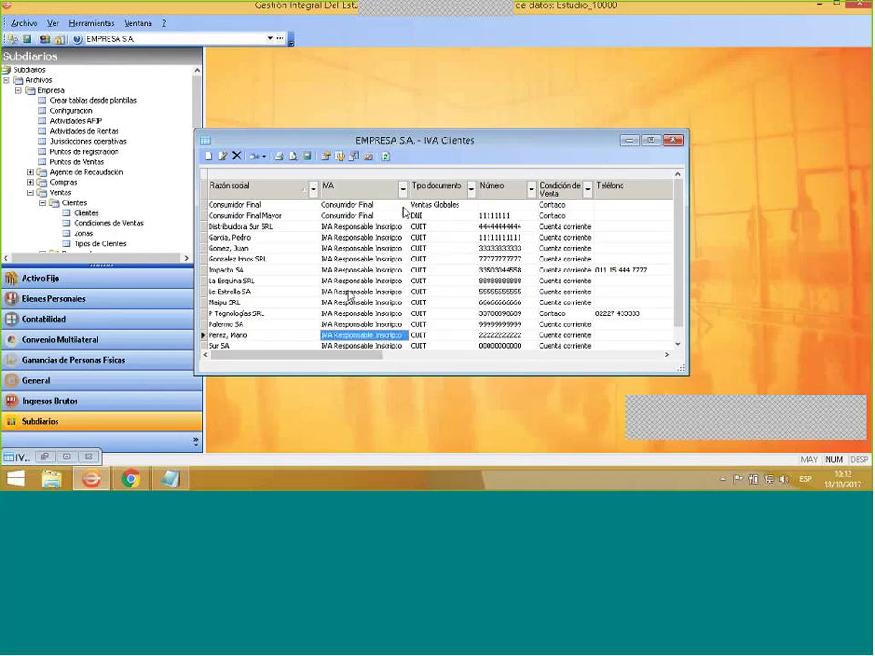
right_click(358, 334)
left_click(390, 163)
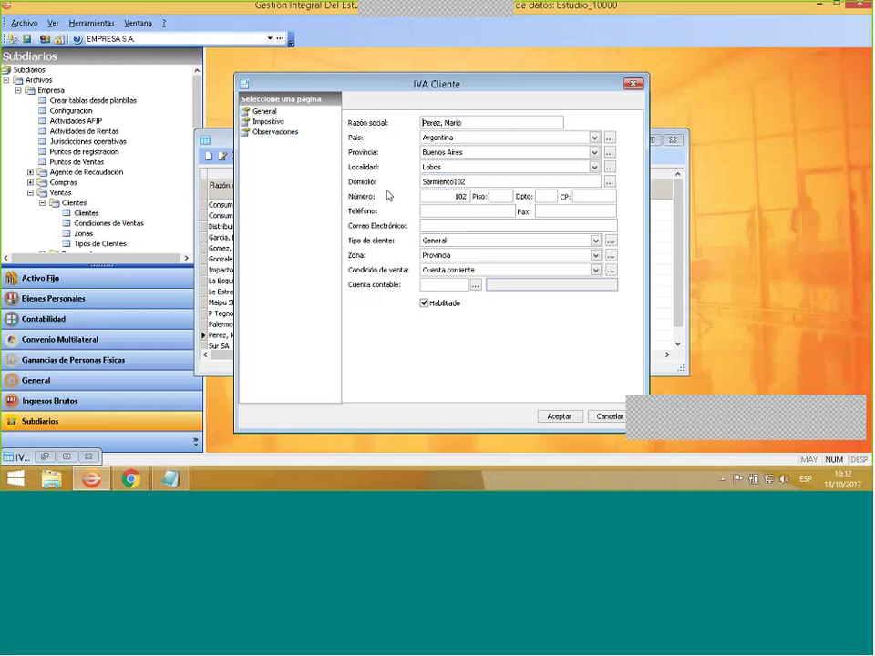
left_click(268, 122)
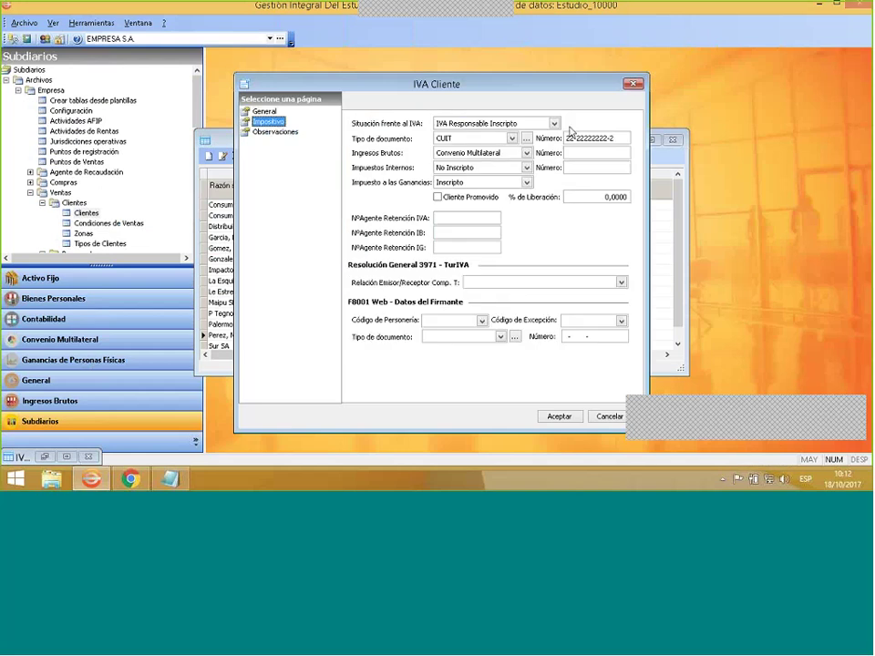
left_click_drag(566, 137, 618, 138)
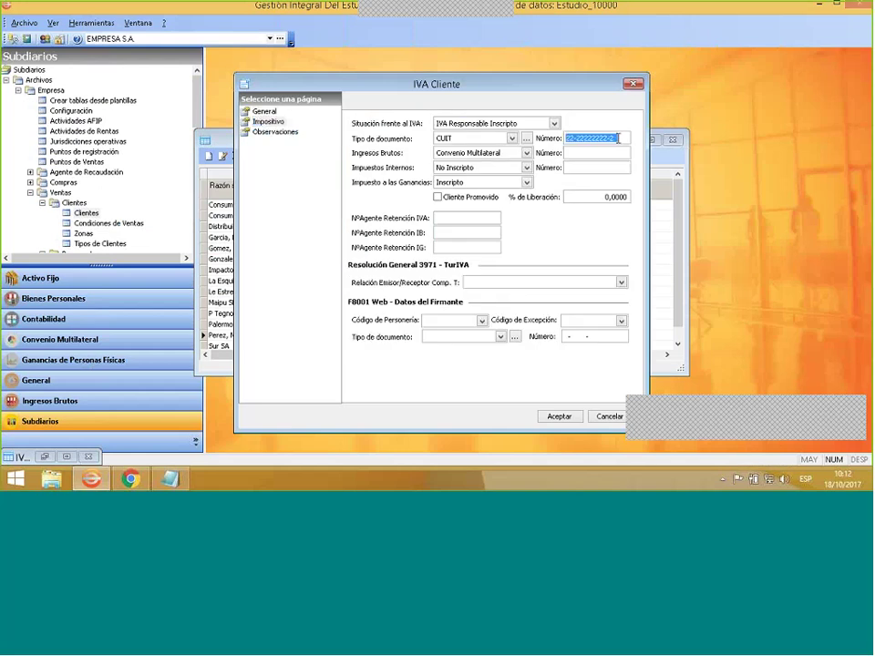
key("Delete")
type("30-12345679-9")
left_click(571, 411)
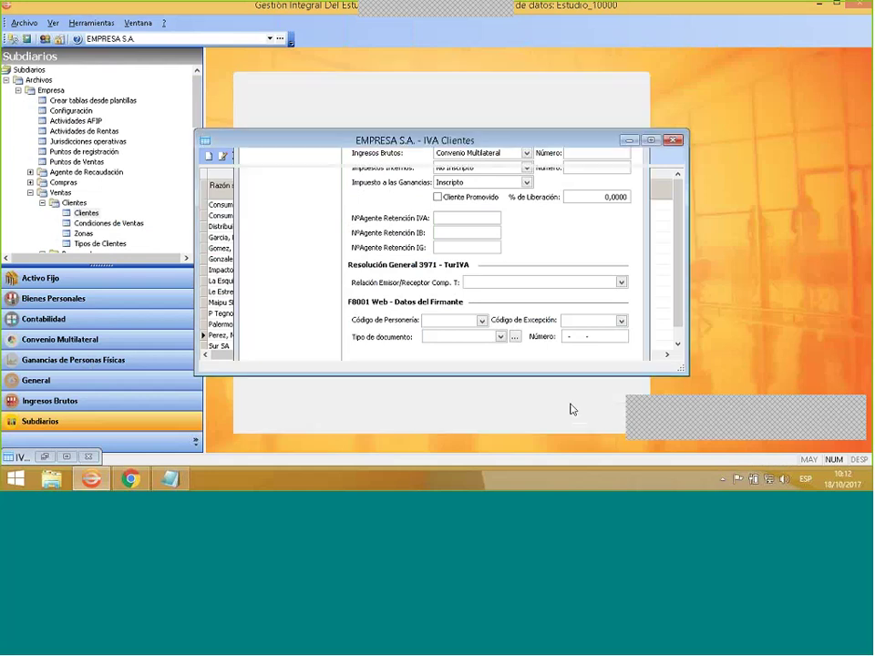
left_click(672, 146)
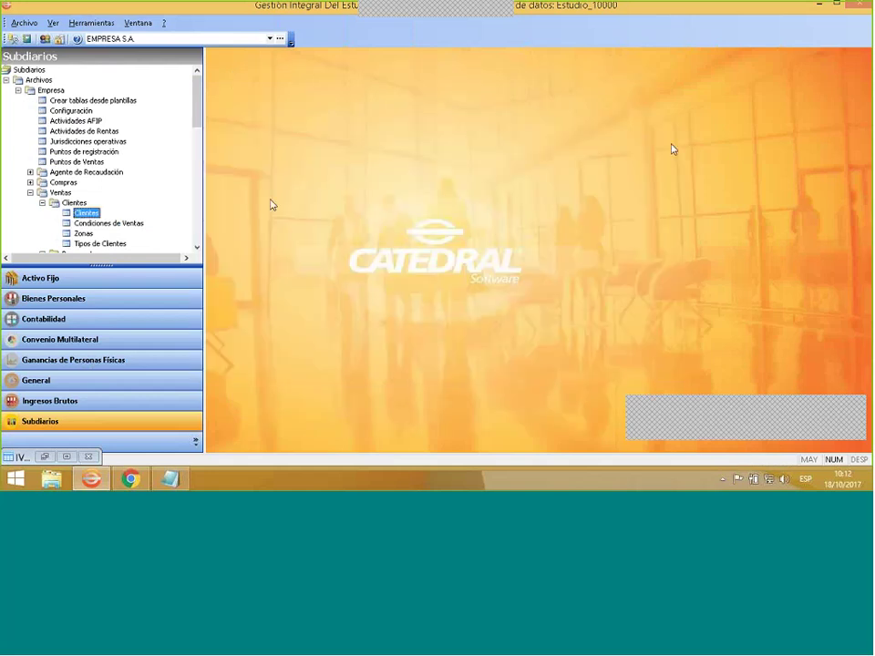
Return to the import window, reconnect to the files with the customer's new CUIT, and check the invoices' Pto. values and Observaciones.
left_click(75, 457)
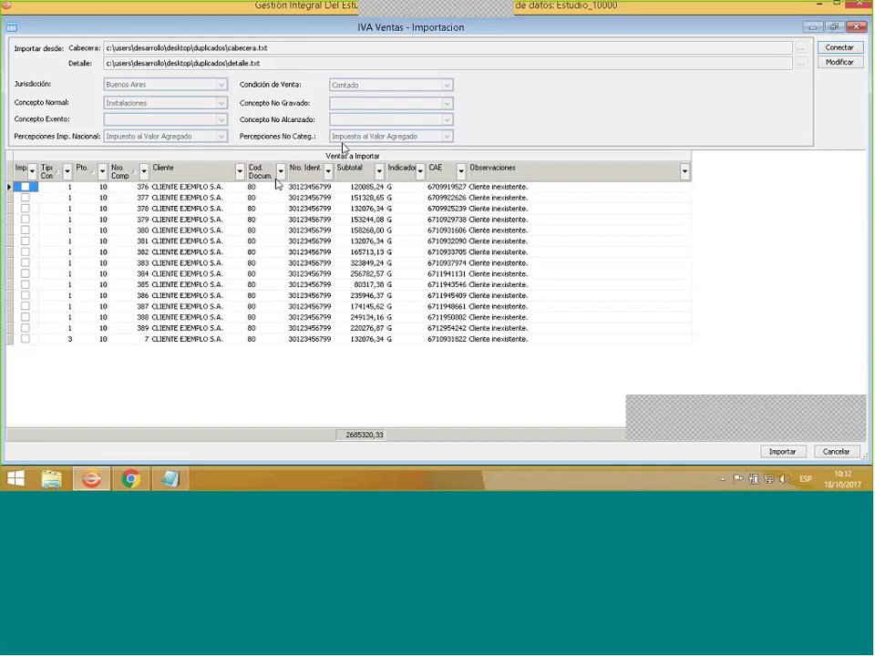
left_click(852, 52)
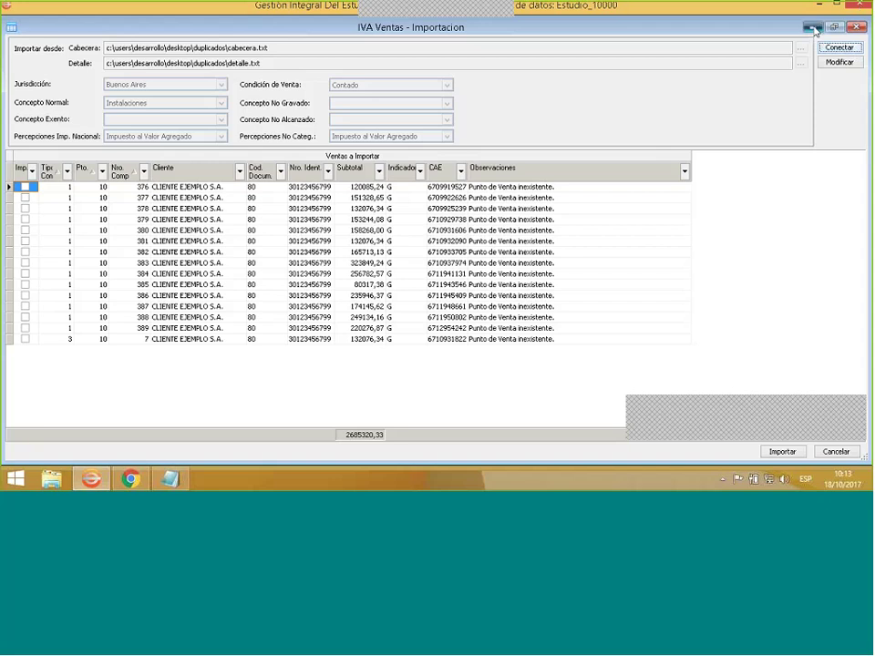
left_click(102, 171)
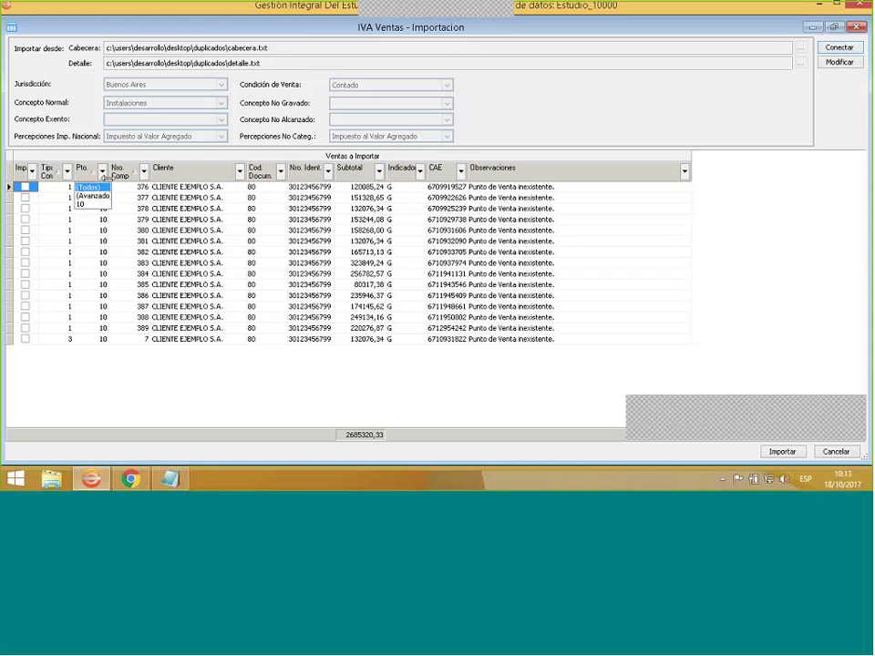
left_click(510, 251)
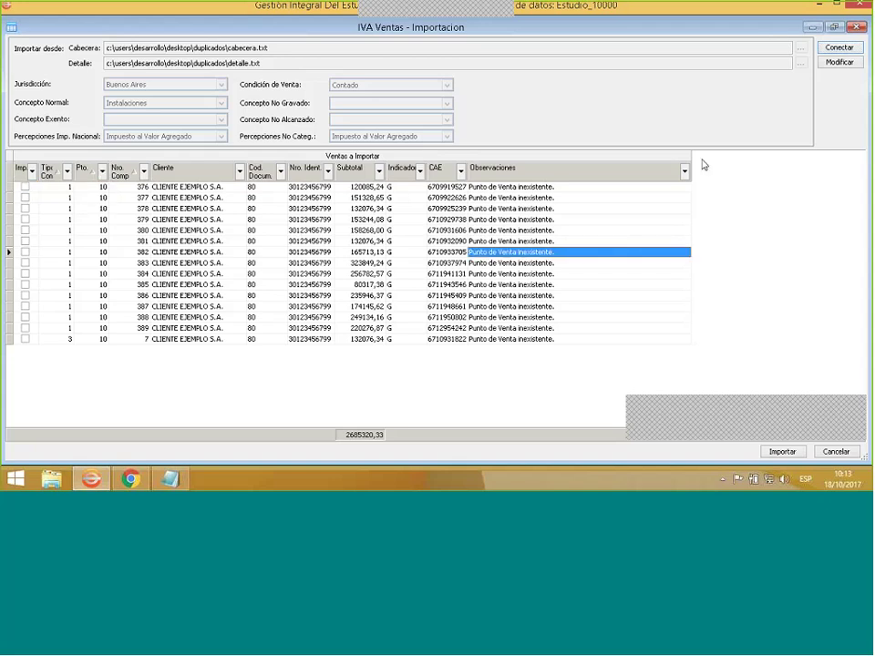
Start a new record in Puntos de Ventas with point-of-sale number 10 and description "Pto 10".
left_click(850, 28)
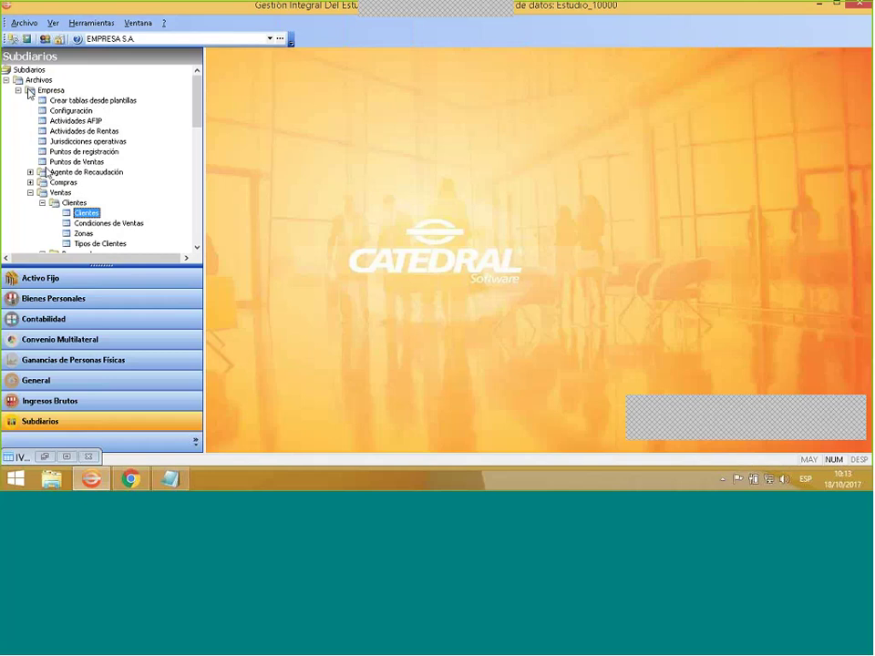
double_click(77, 161)
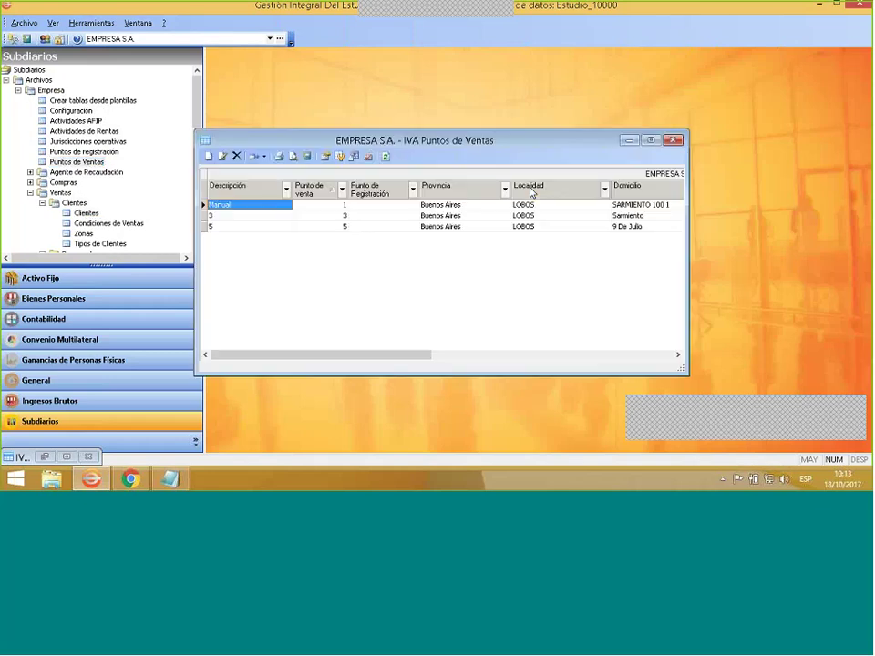
double_click(330, 256)
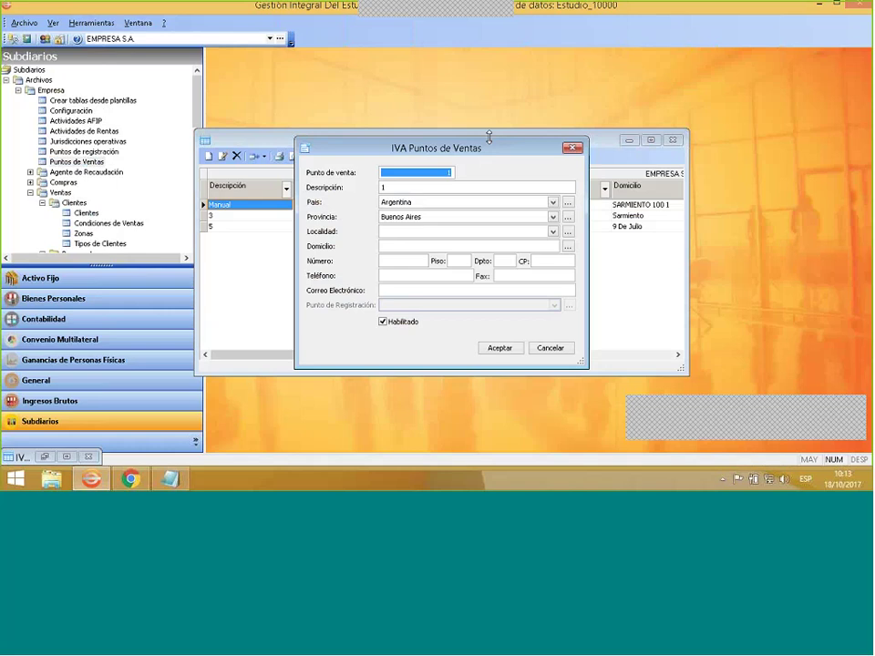
type("10")
key("Tab")
type("P")
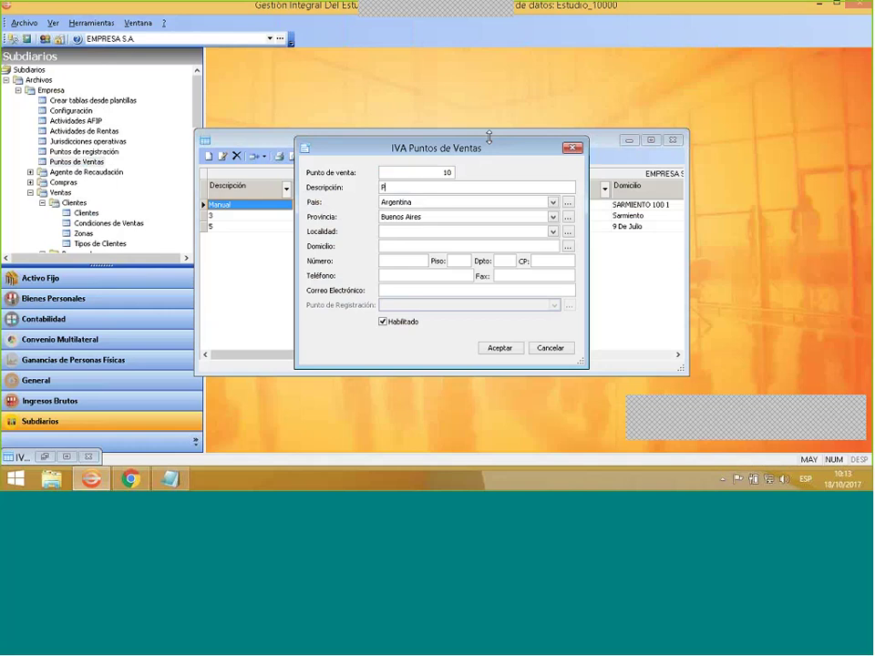
type("T")
key("Caps_Lock")
key("BackSpace")
type("to 10")
Set the new point of sale's locality to LOBOS, fill in its postal code and street address, and accept the record.
left_click(469, 232)
left_click(475, 245)
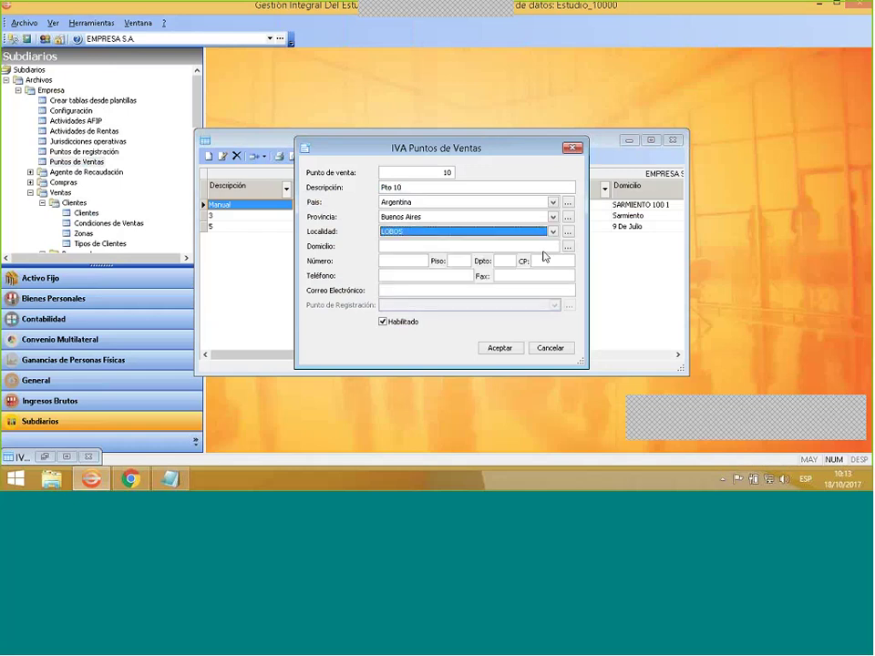
left_click(544, 260)
type("7240")
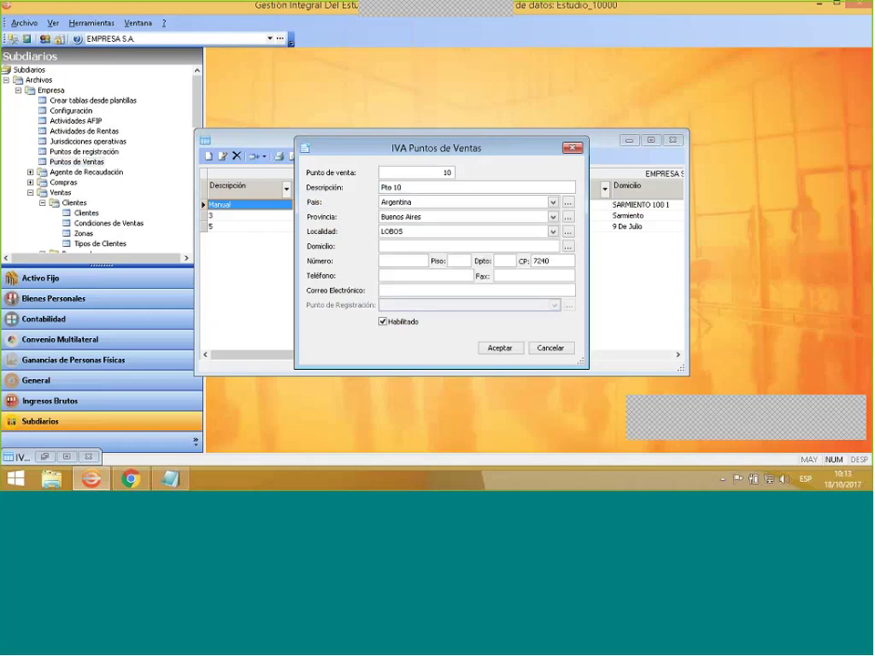
left_click(496, 244)
type("Lobos3")
left_click(499, 349)
Close the point-of-sale list, return to the import window, and reconnect to the header and detail files.
left_click(673, 140)
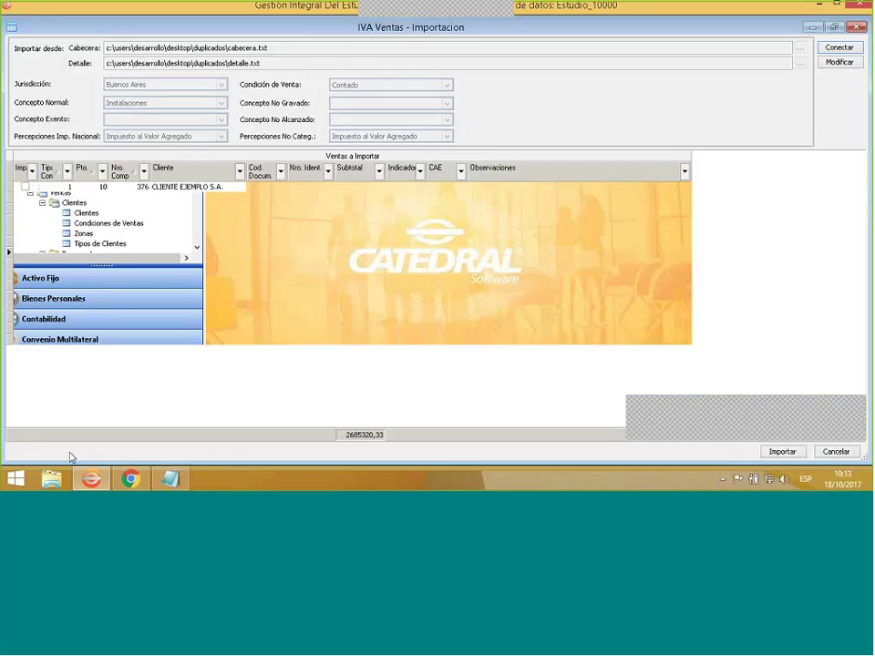
left_click(847, 48)
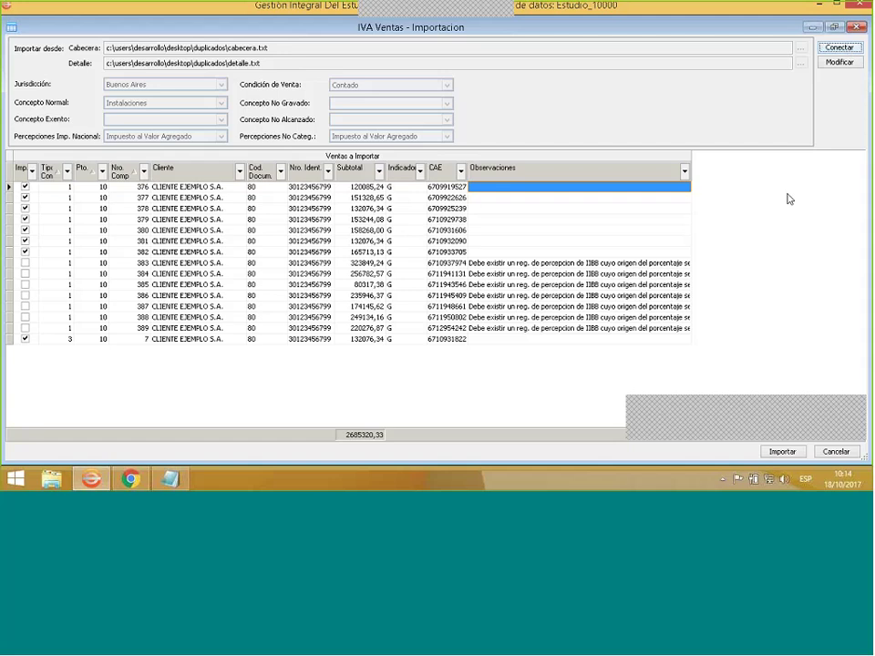
Examine the Observaciones of invoice 383, minimize the import window, and open the Percepción regimes under Agente de Recaudación.
left_click(520, 265)
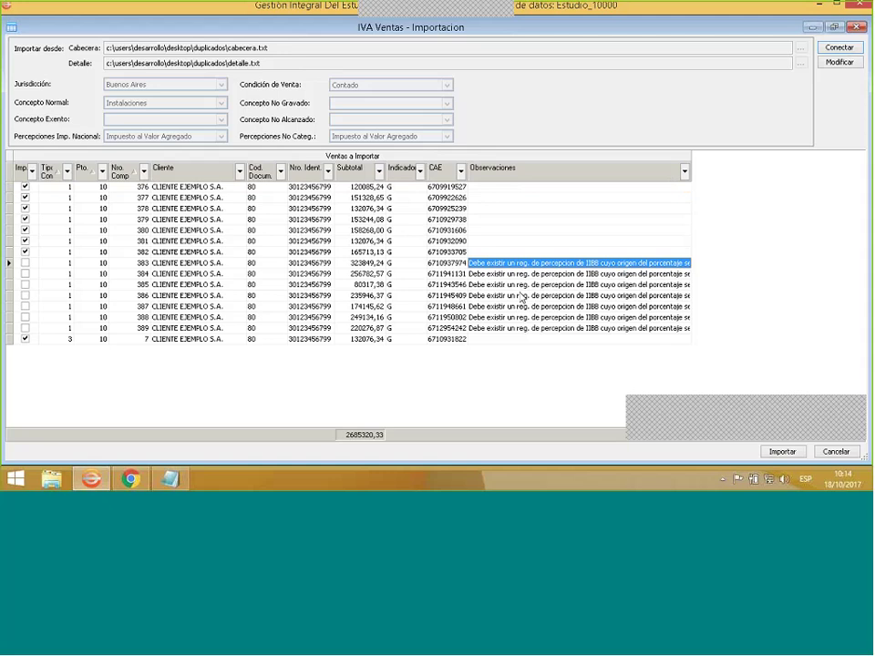
left_click(810, 29)
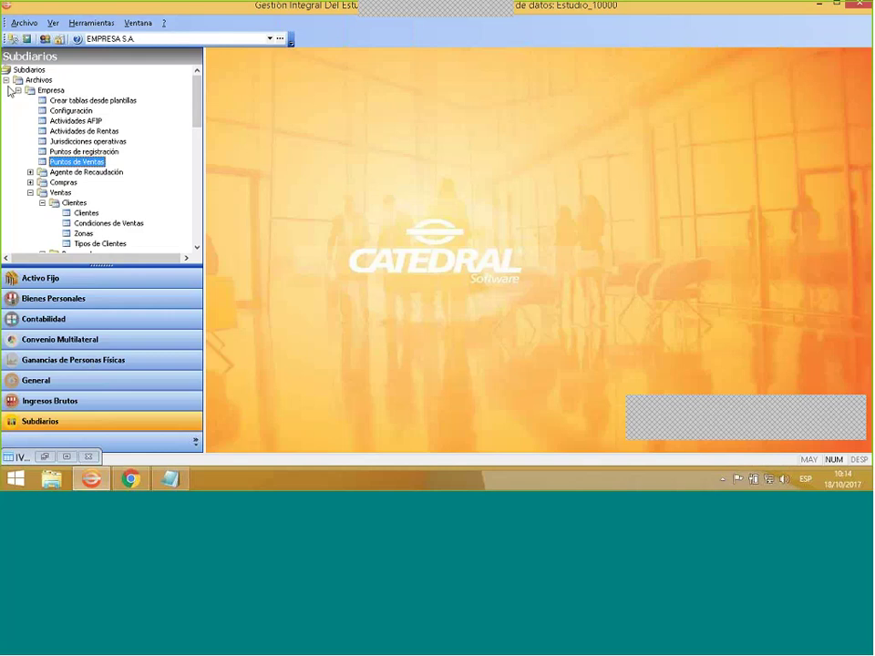
left_click(30, 173)
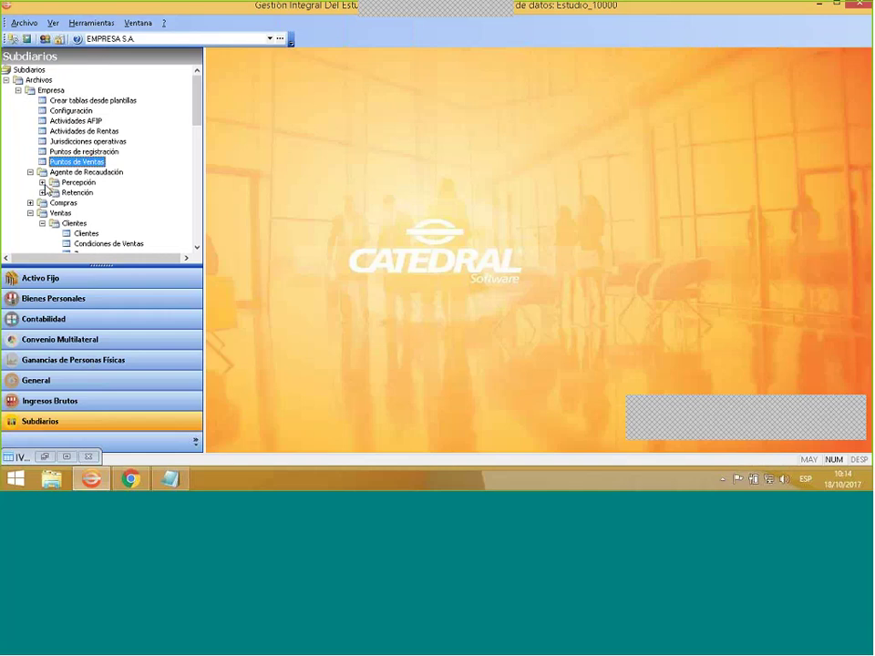
left_click(41, 182)
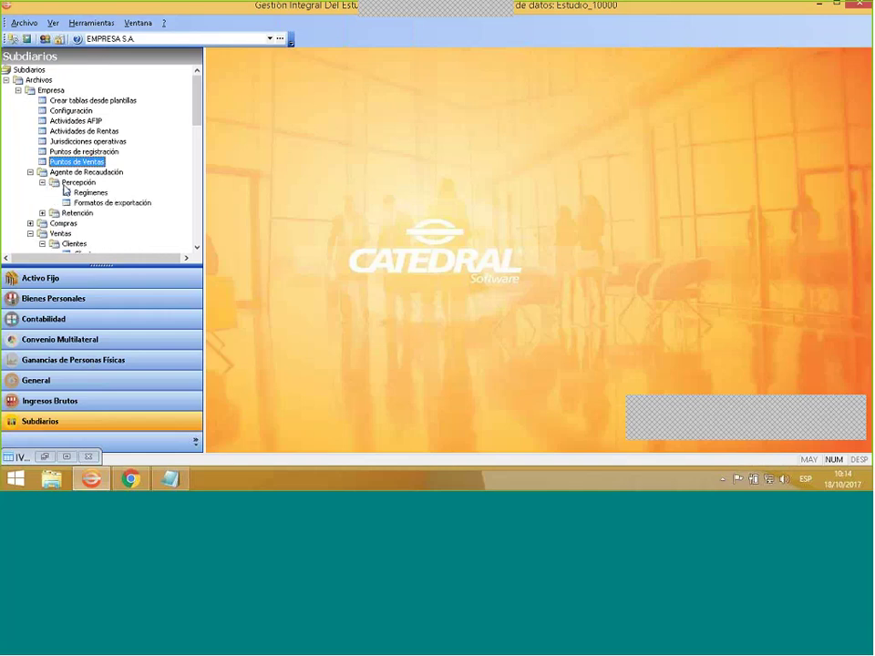
double_click(65, 190)
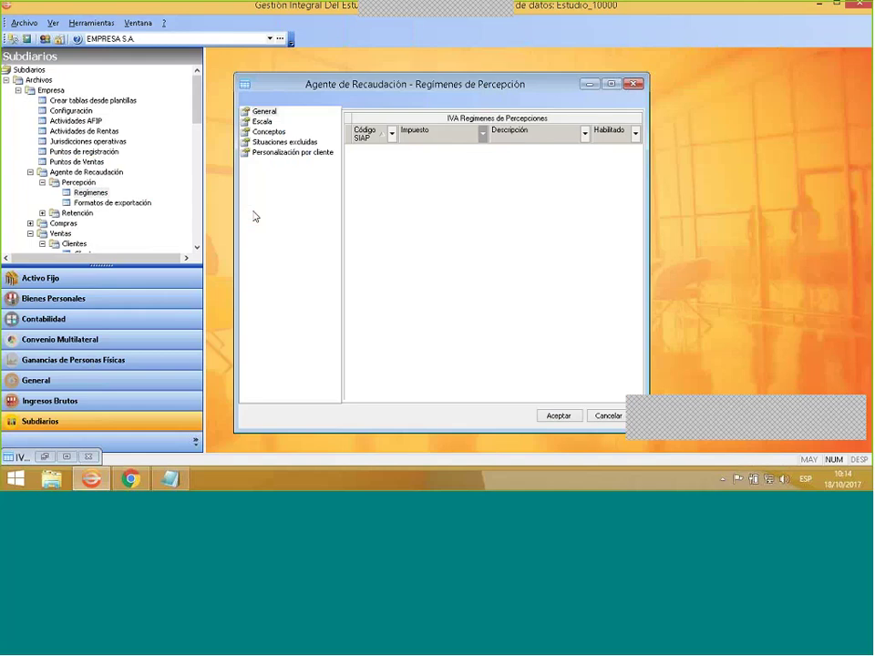
Start a new perception regime for Impuesto a los Ingresos Brutos with SIAP code 1 and description "Percepcion IIBB".
right_click(450, 183)
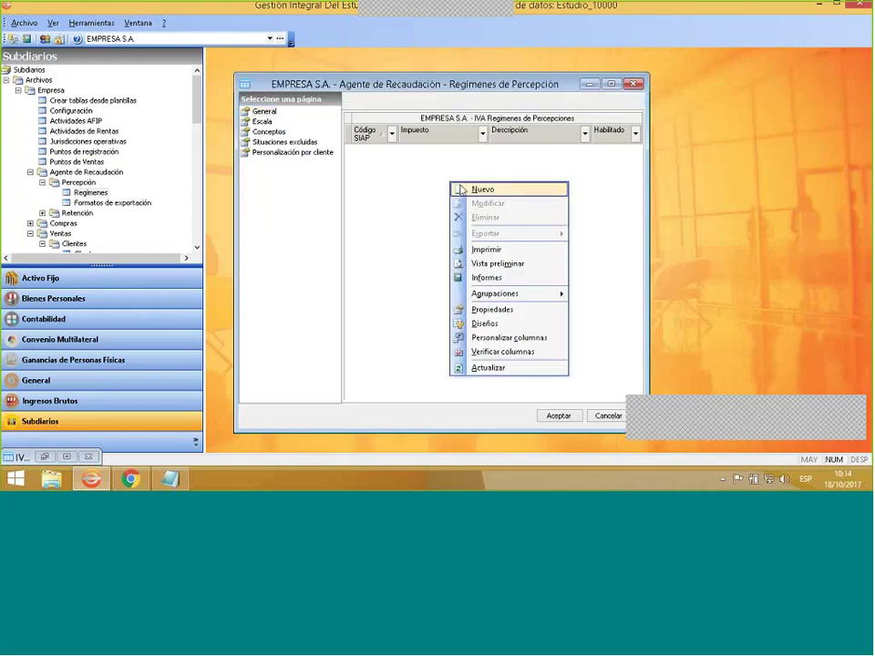
left_click(472, 189)
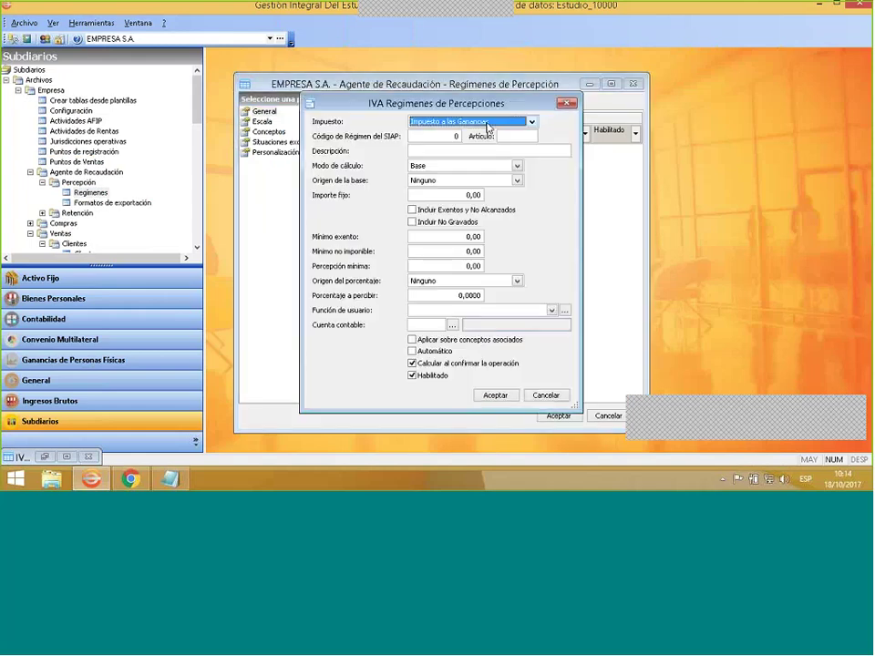
left_click(488, 124)
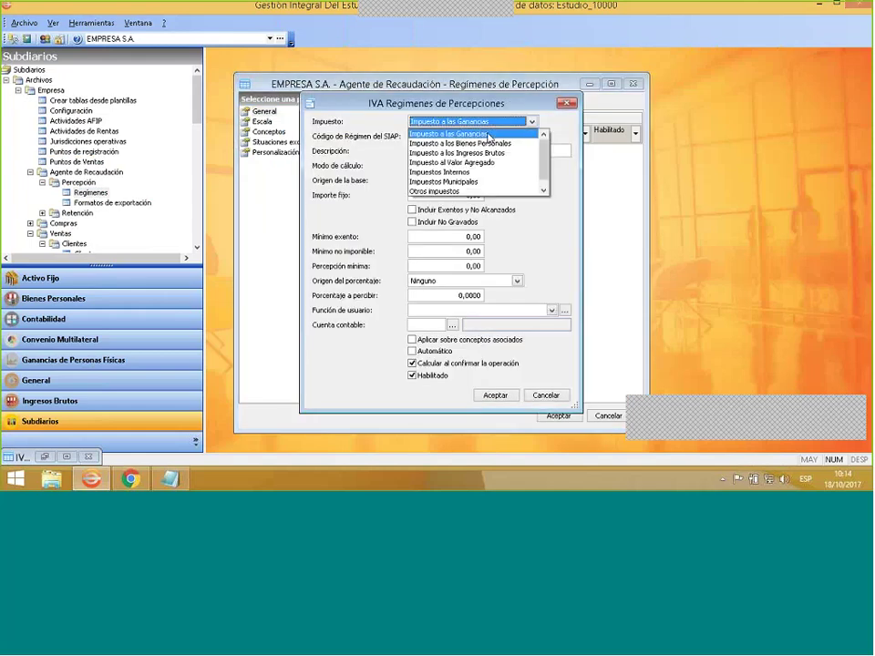
left_click(487, 154)
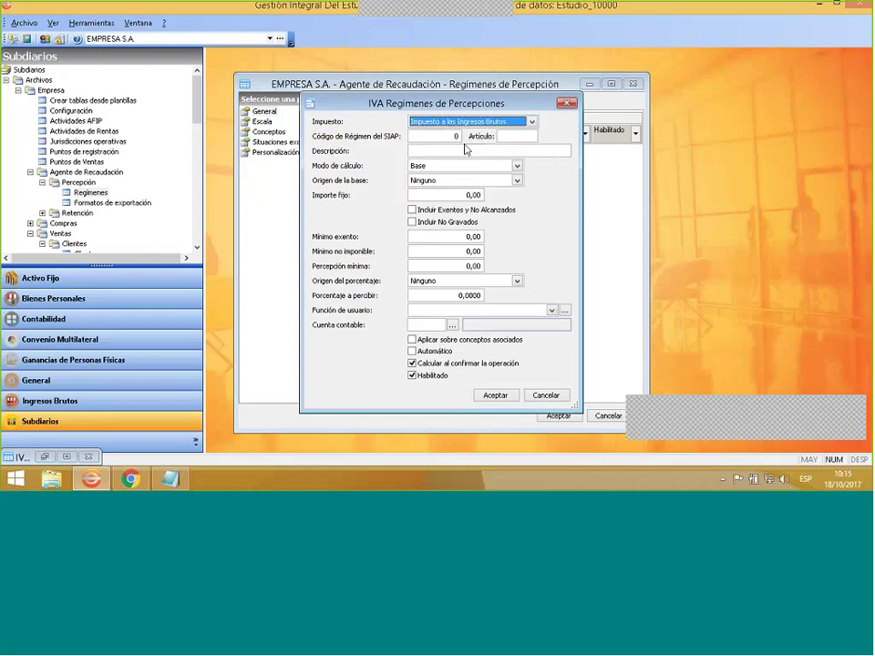
left_click(432, 135)
type("1")
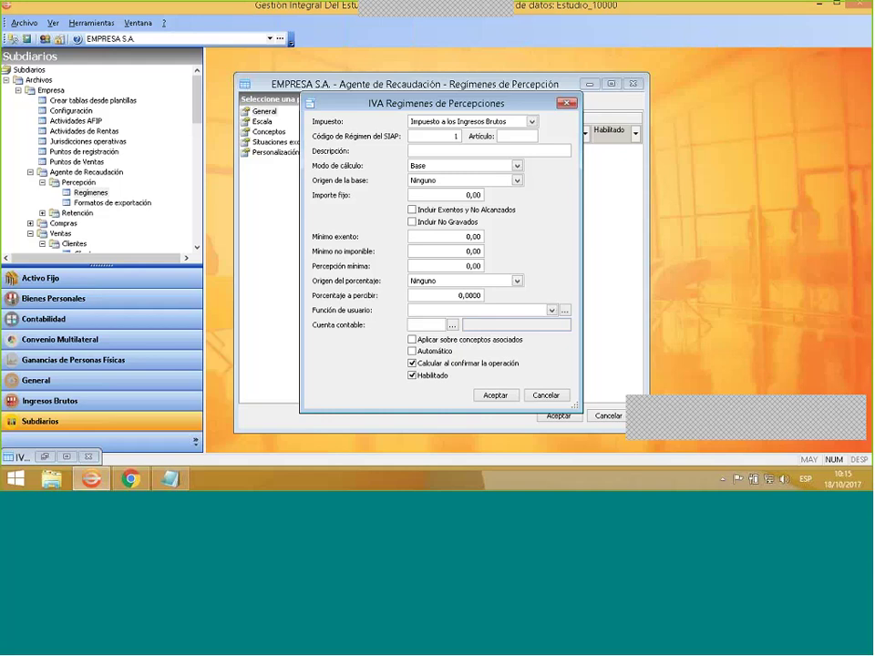
key("Tab")
left_click(462, 151)
type("Percepcion IIBB")
Set the regime's calculation mode to Porcentaje por Base and percentage origin to Porcentaje asociado at 2, and try to accept it.
left_click(517, 166)
left_click(464, 188)
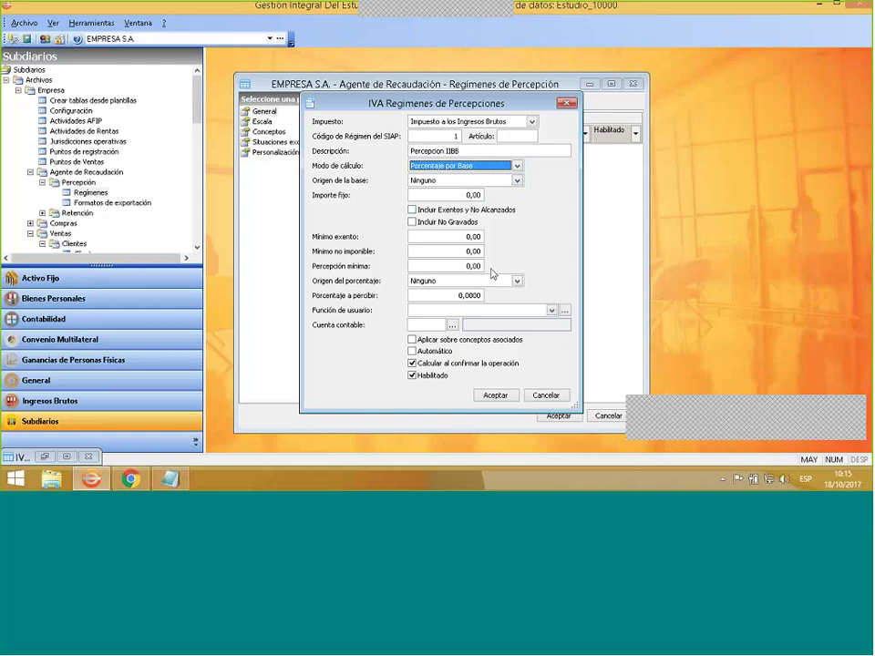
left_click(440, 281)
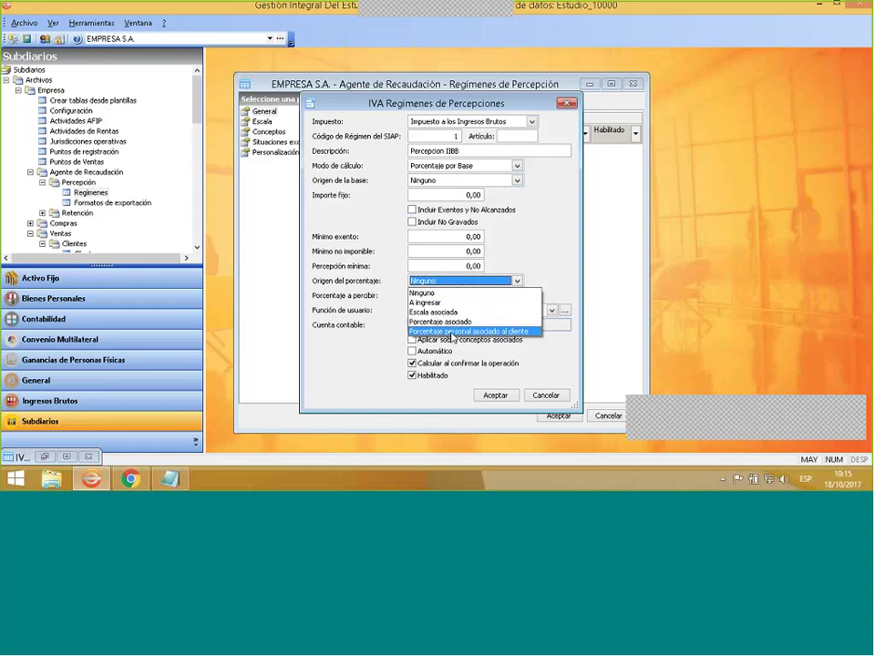
left_click(448, 323)
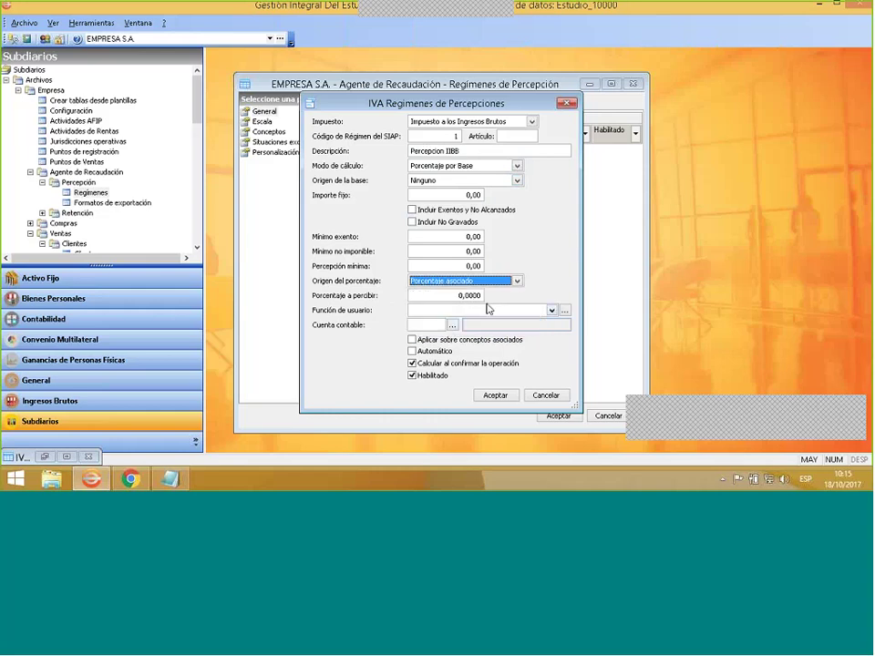
key("Tab")
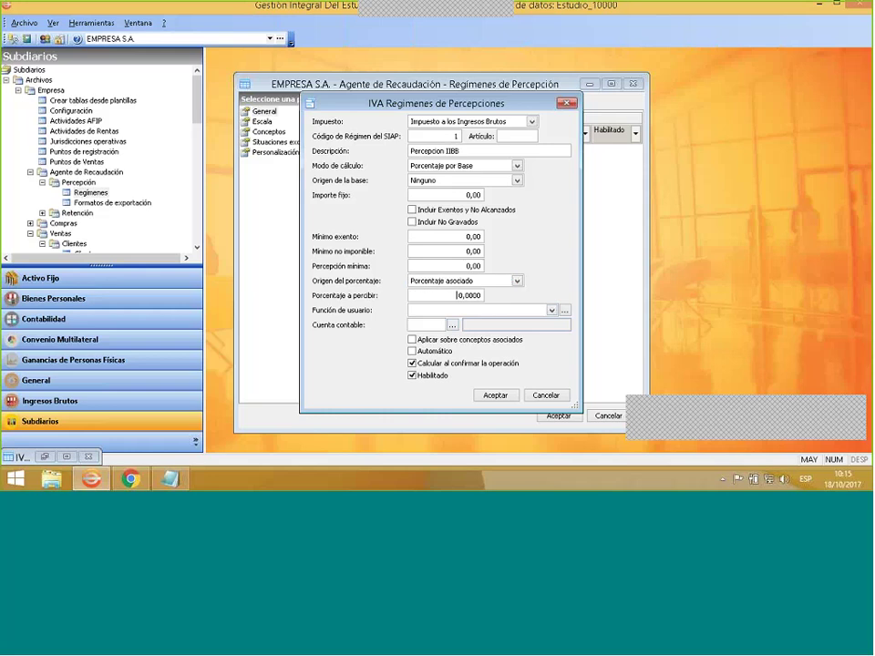
type("2")
key("Tab")
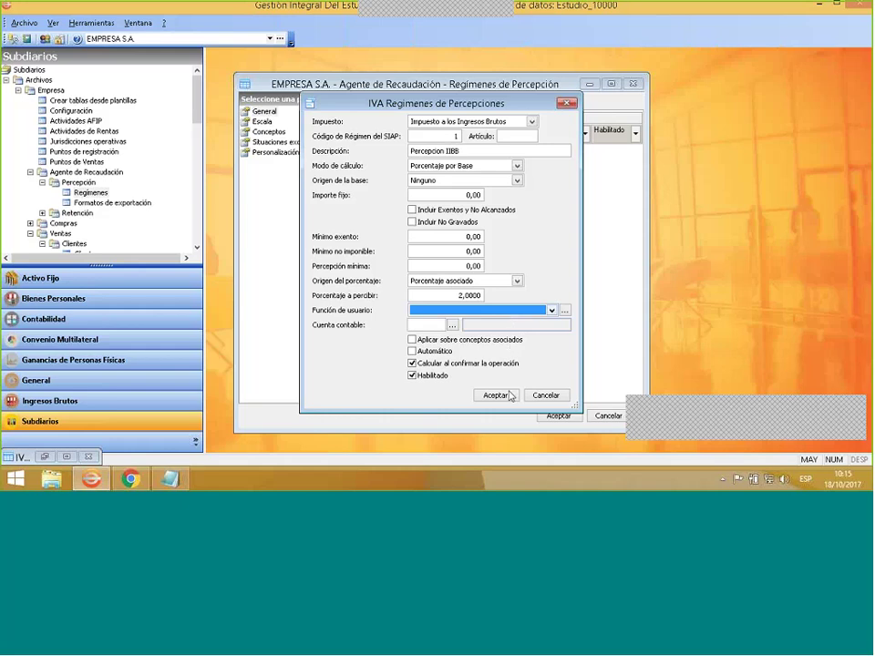
left_click(499, 400)
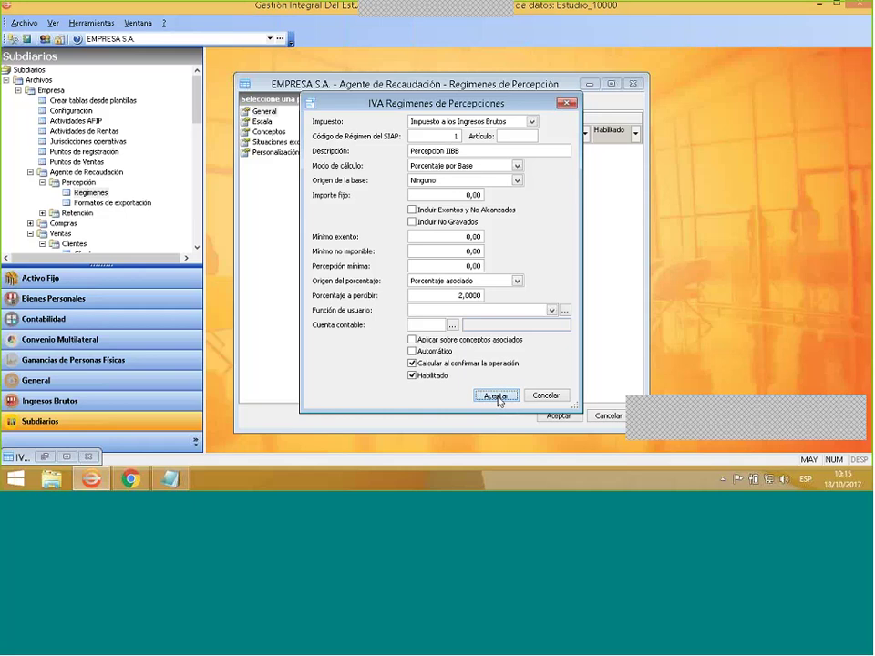
left_click(497, 396)
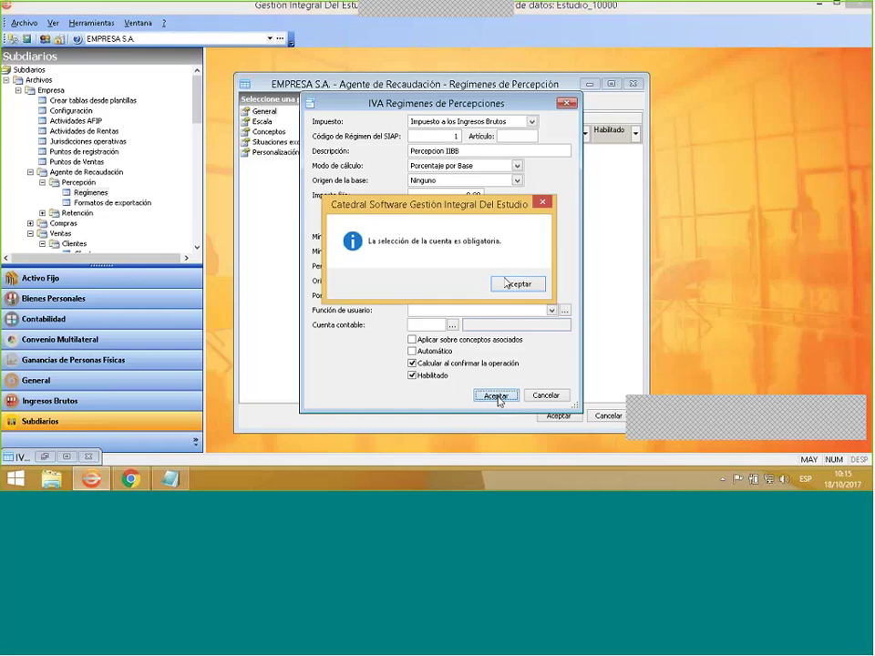
left_click(514, 283)
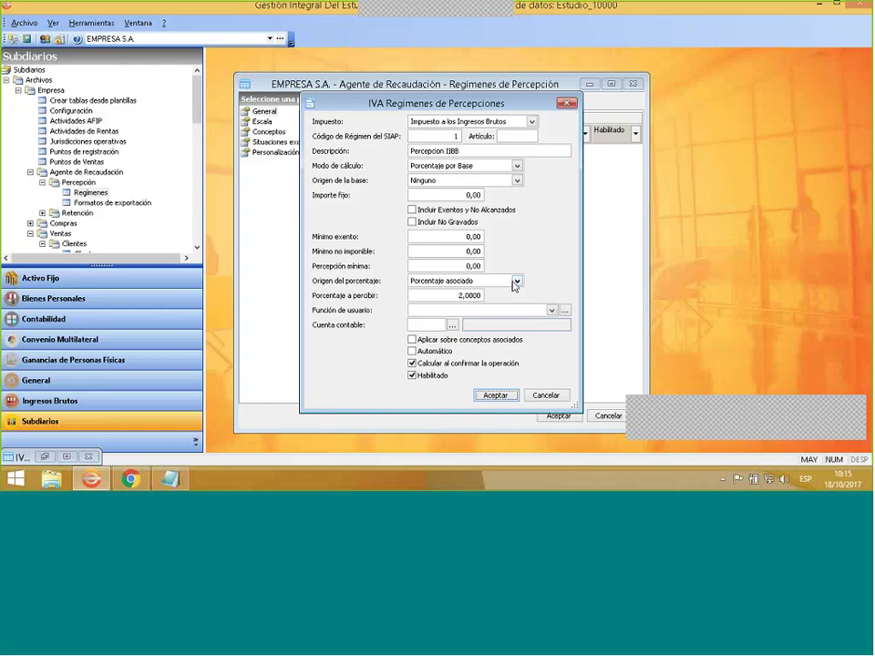
Assign the ledger account "Percepciones I. Brutos Sufridas" to the regime and accept the record.
left_click(564, 310)
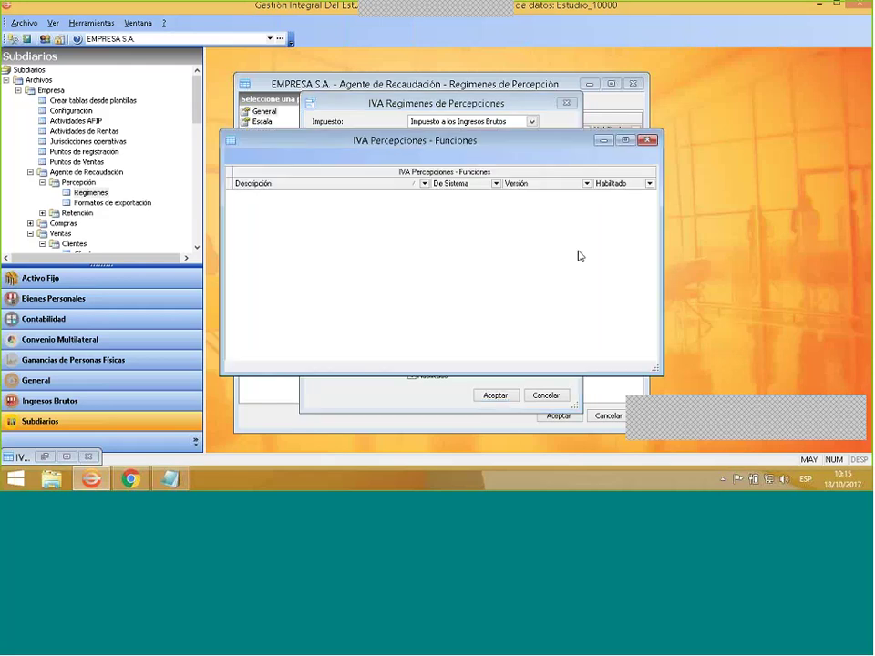
left_click(647, 140)
left_click(452, 325)
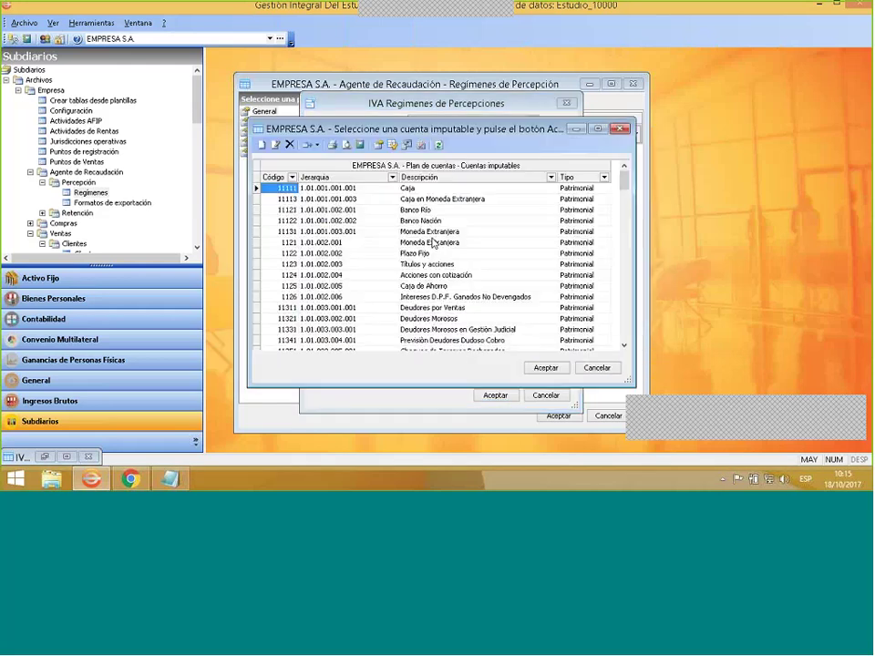
left_click(484, 298)
type("Per")
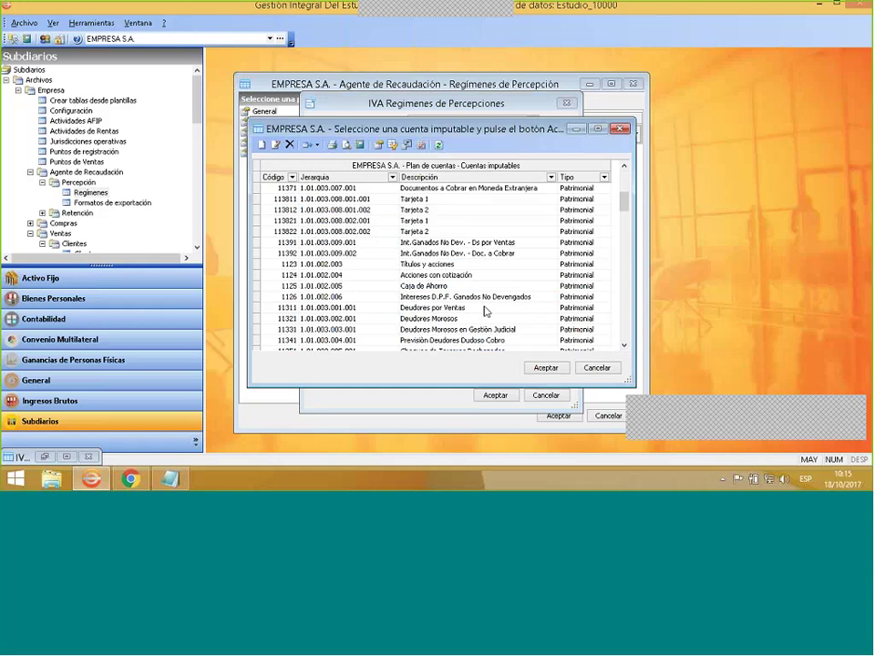
left_click(626, 346)
left_click(625, 346)
left_click(625, 346)
left_click(625, 347)
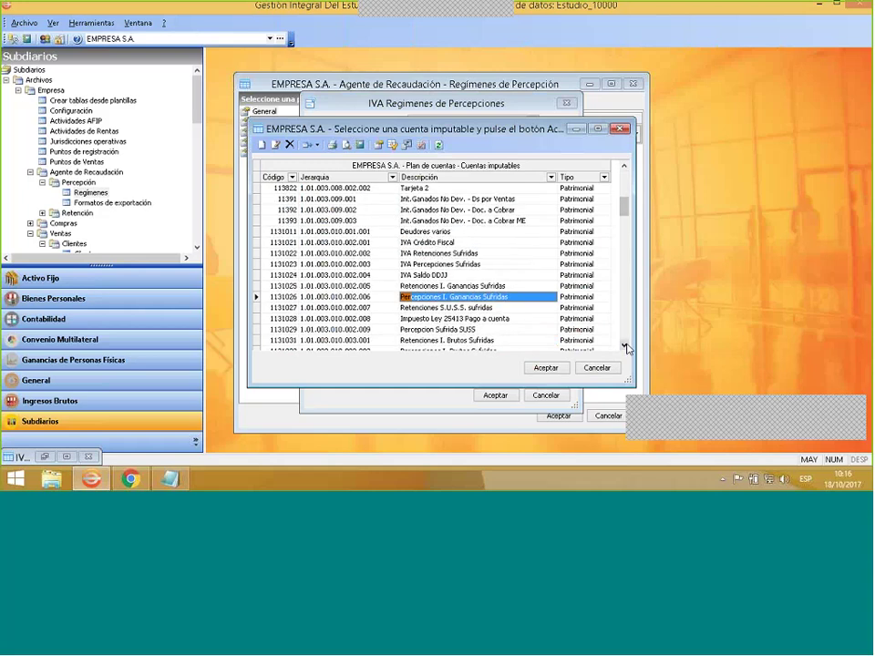
left_click(625, 347)
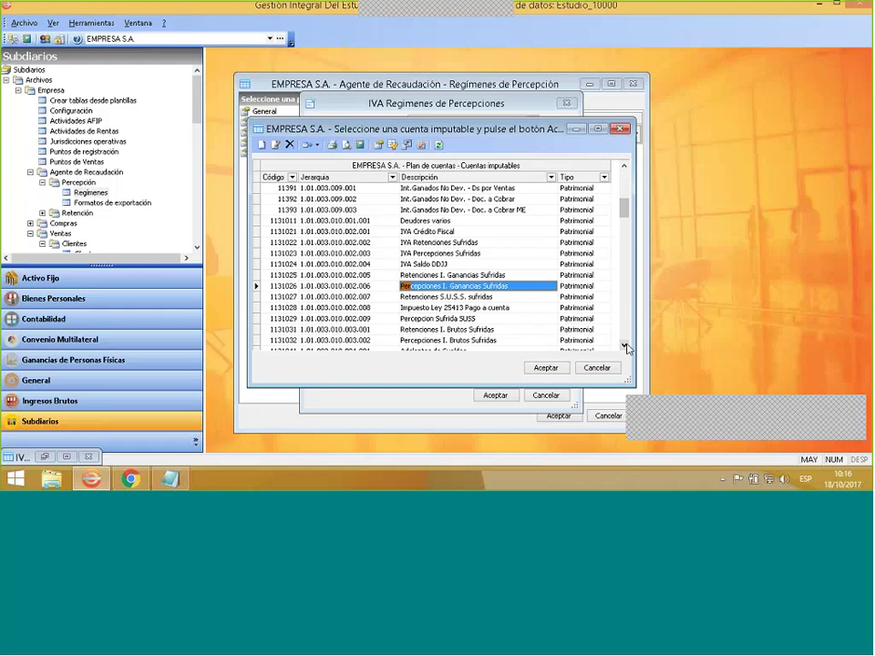
left_click(625, 346)
left_click(452, 329, "ctrl")
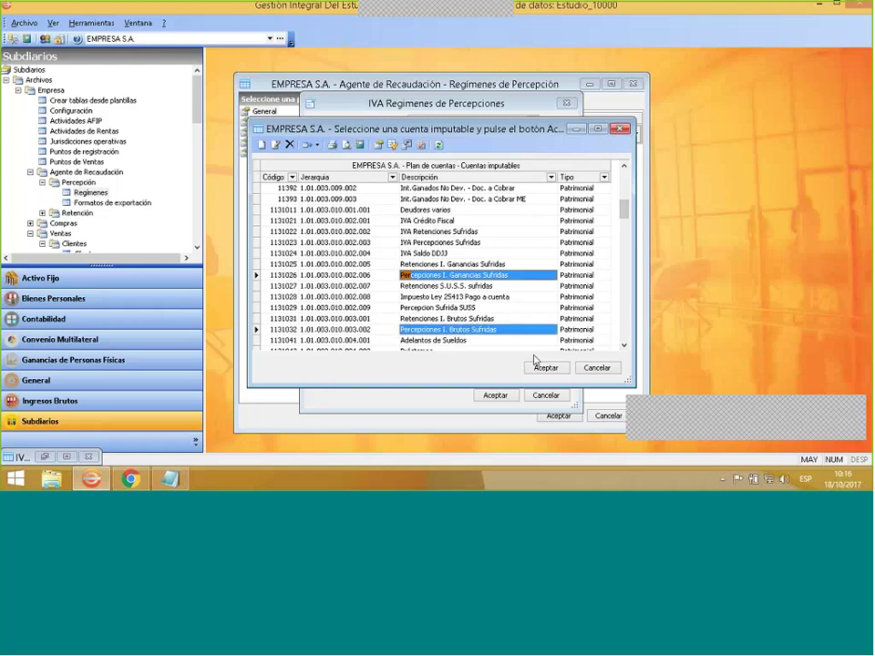
left_click(545, 367)
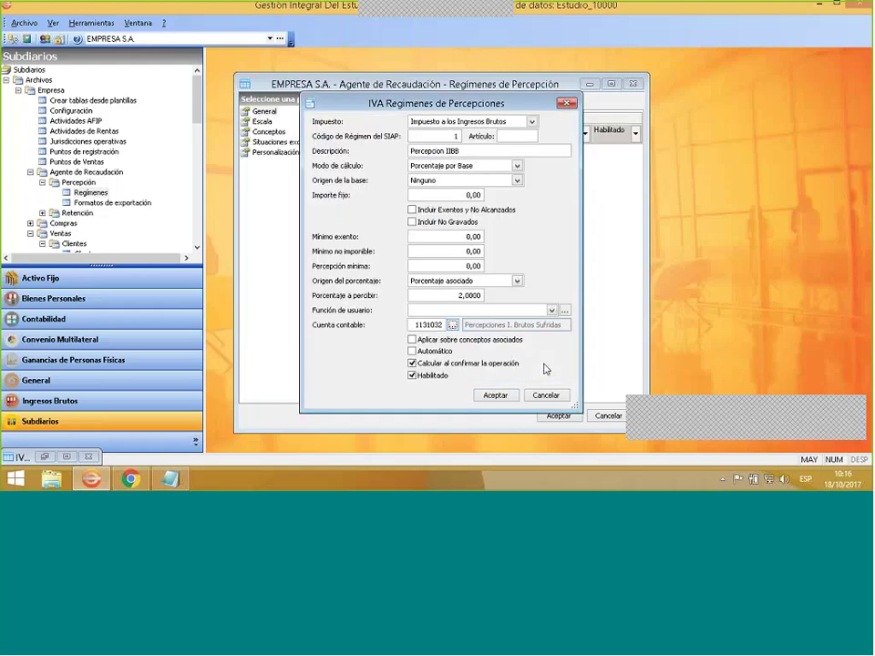
left_click(494, 396)
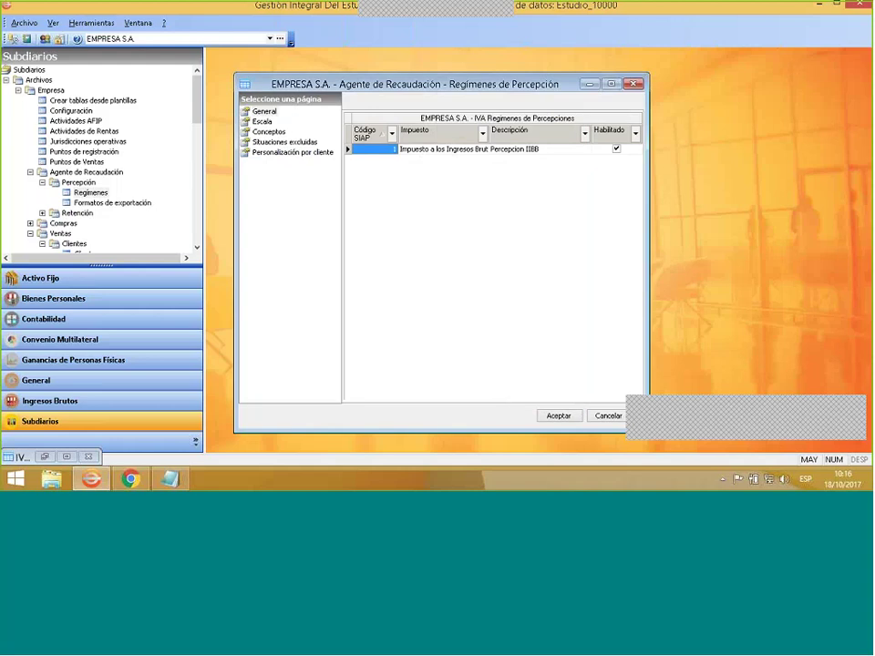
Accept and close the regime list, return to the import window, and reconnect to the header and detail files.
left_click(558, 415)
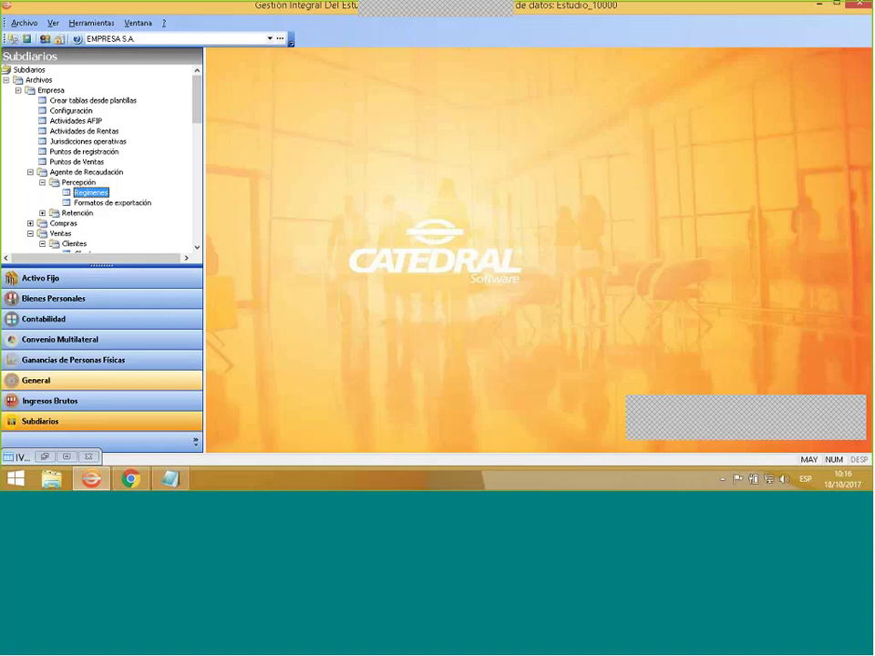
left_click(67, 457)
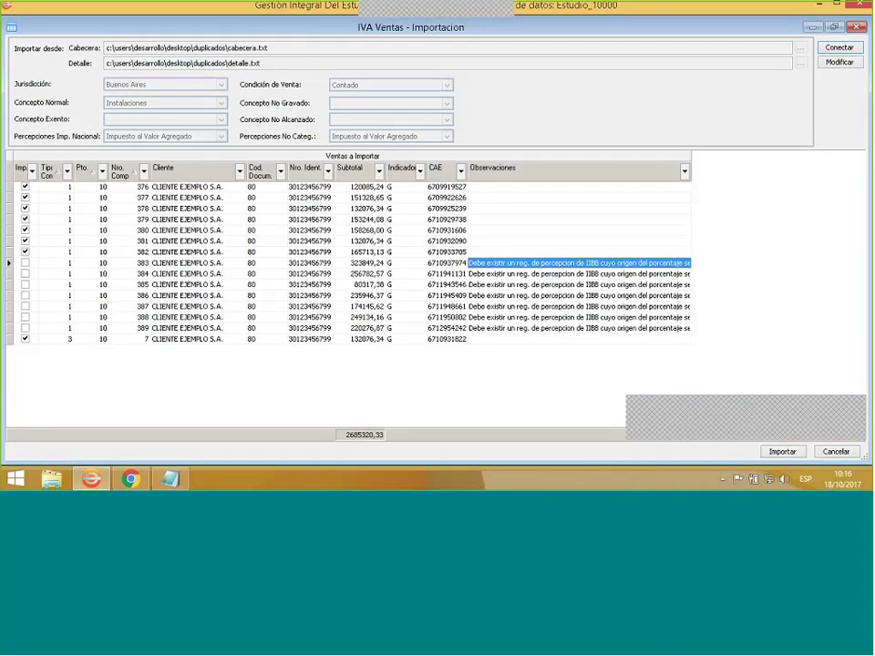
left_click(841, 50)
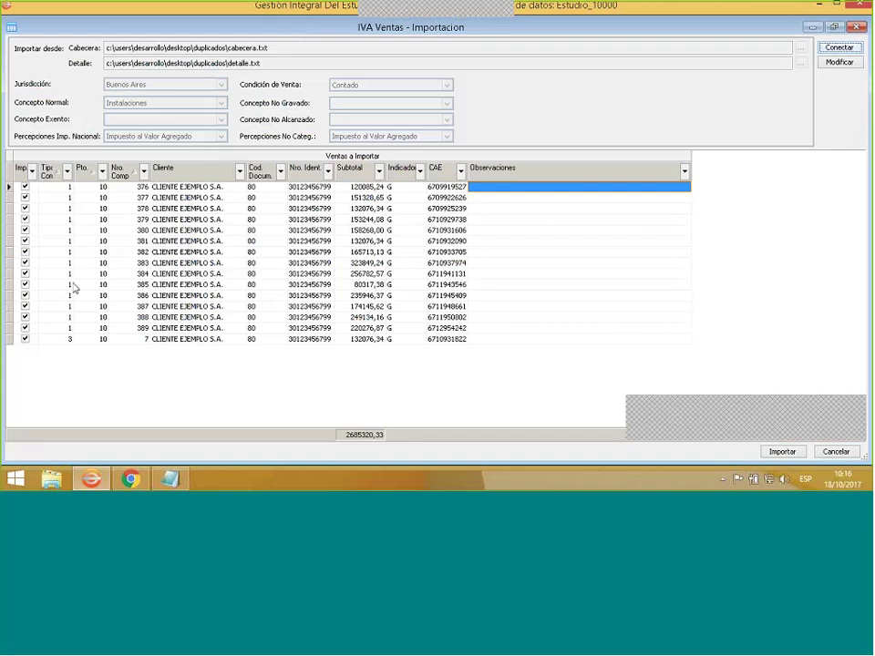
Deselect and reselect invoice 377, and import all the listed sales invoices.
left_click(26, 197)
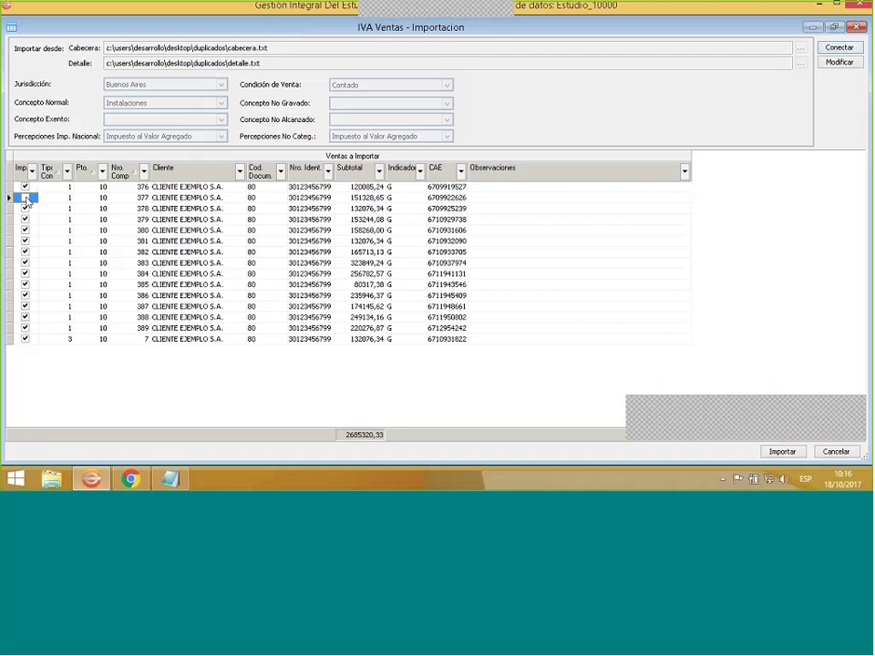
left_click(25, 198)
left_click(781, 452)
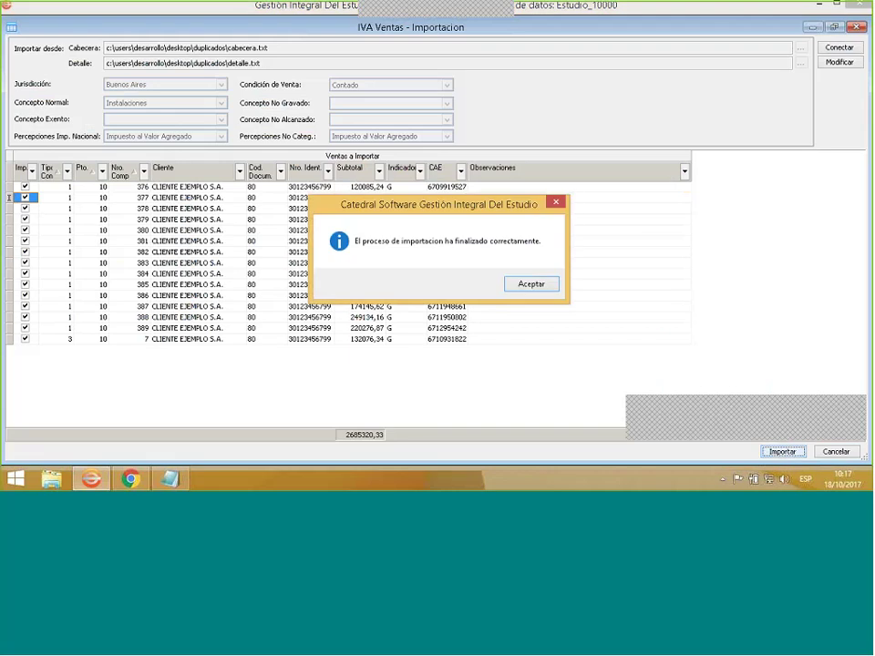
left_click(531, 286)
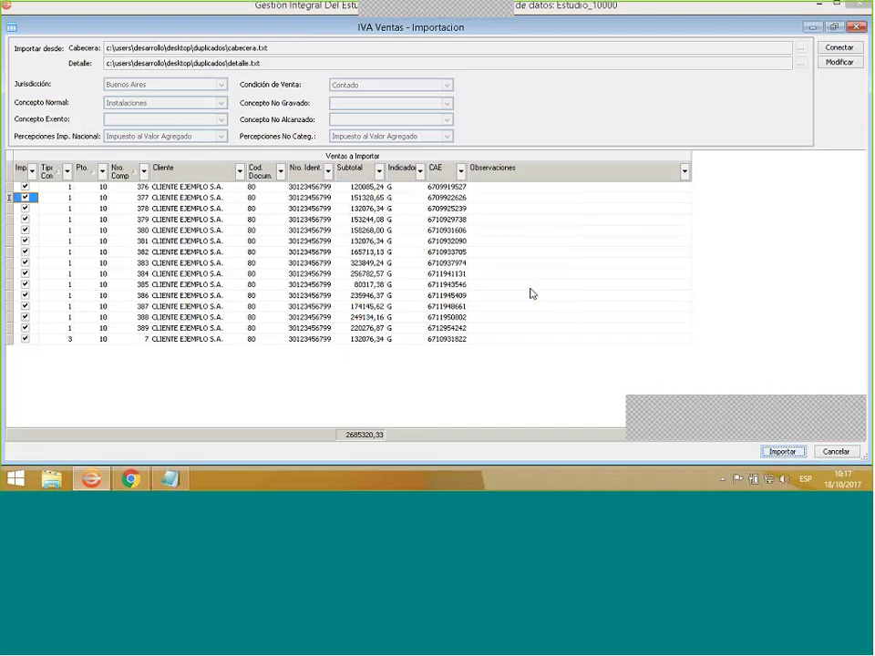
Close the import window and open the sales entry list (Ingreso de ventas) maximized for period 3 - 2017.
left_click(860, 28)
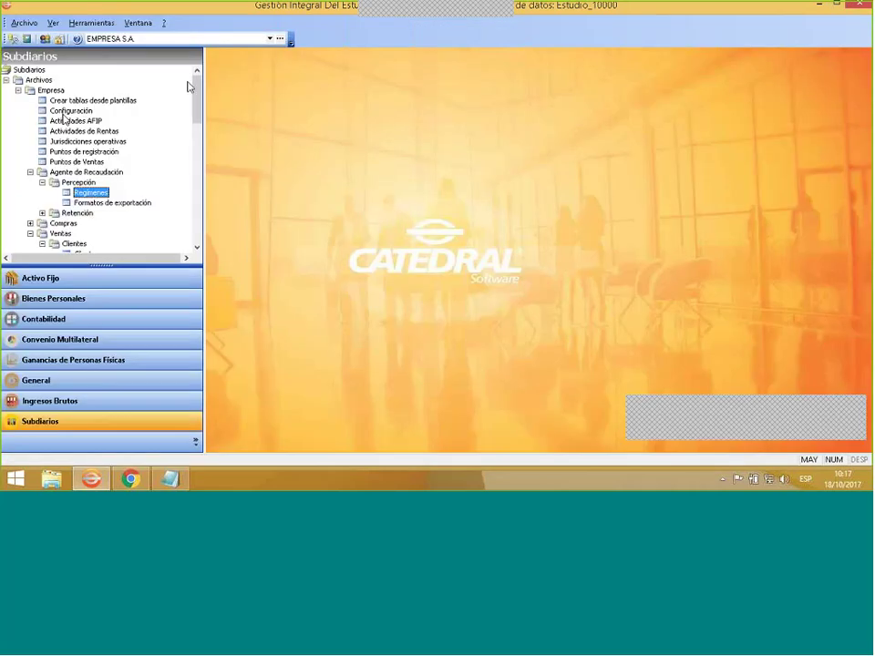
scroll(189, 87, "down", 3)
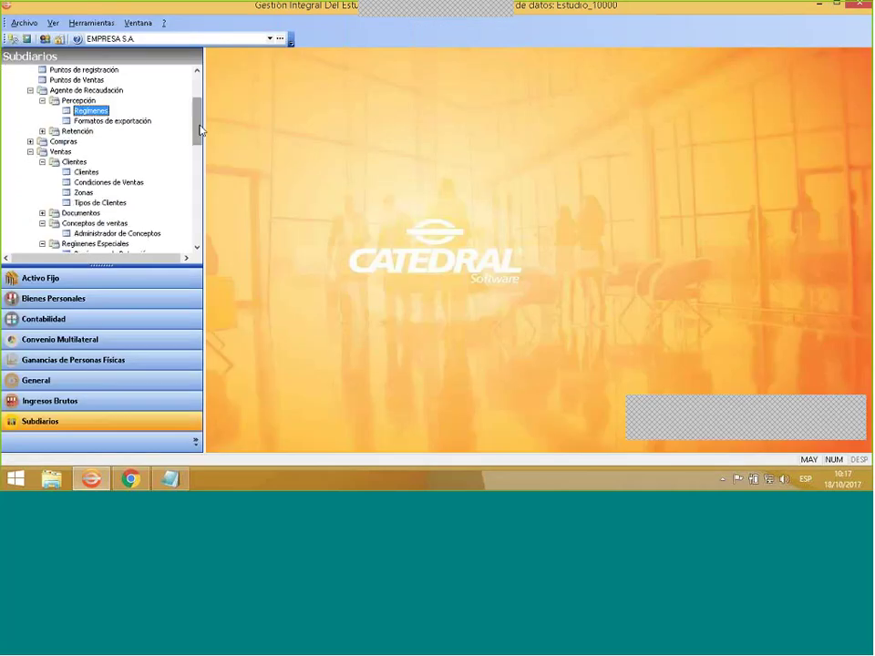
left_click_drag(201, 137, 197, 184)
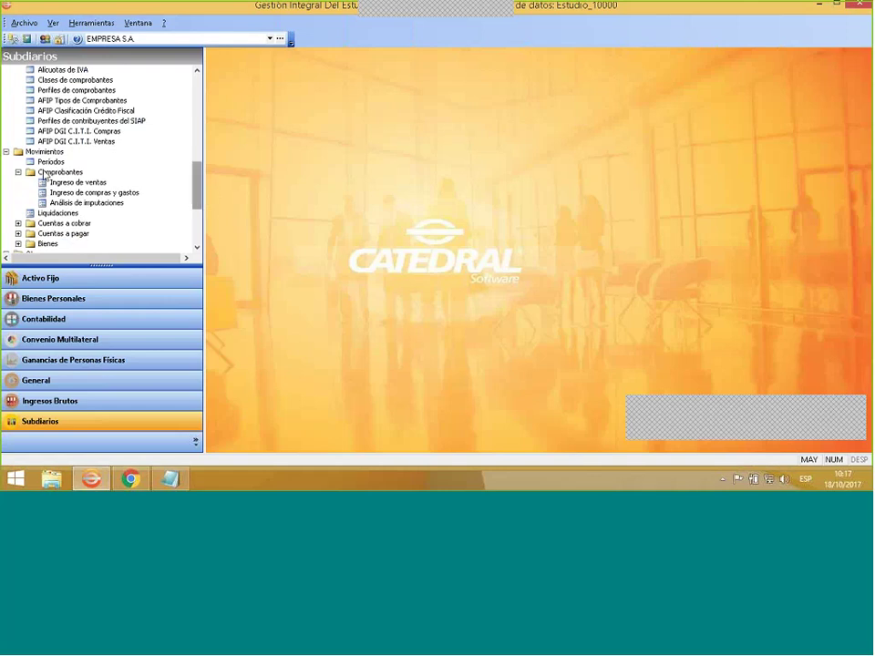
left_click(64, 185)
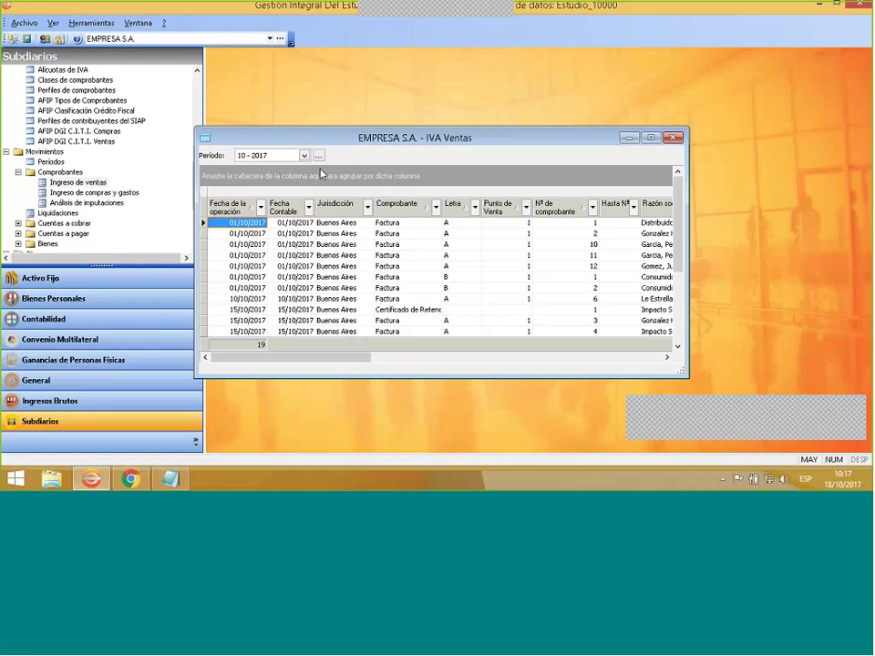
left_click(305, 156)
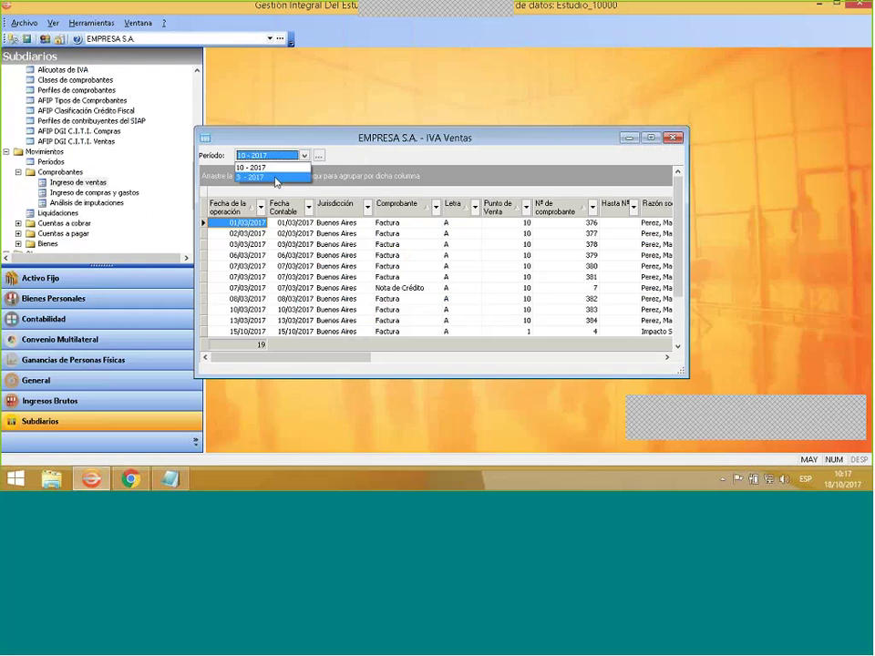
left_click(264, 178)
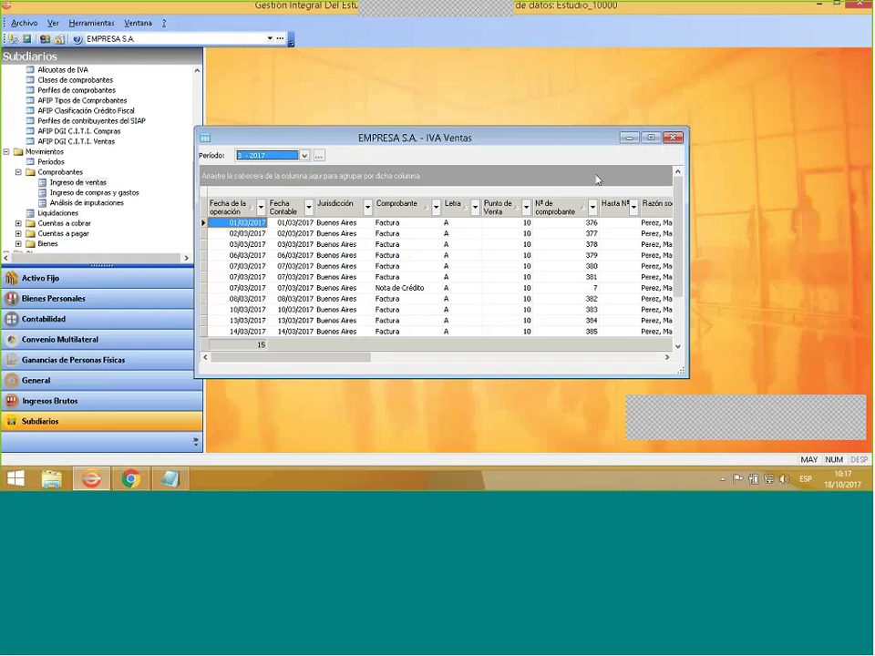
left_click(651, 138)
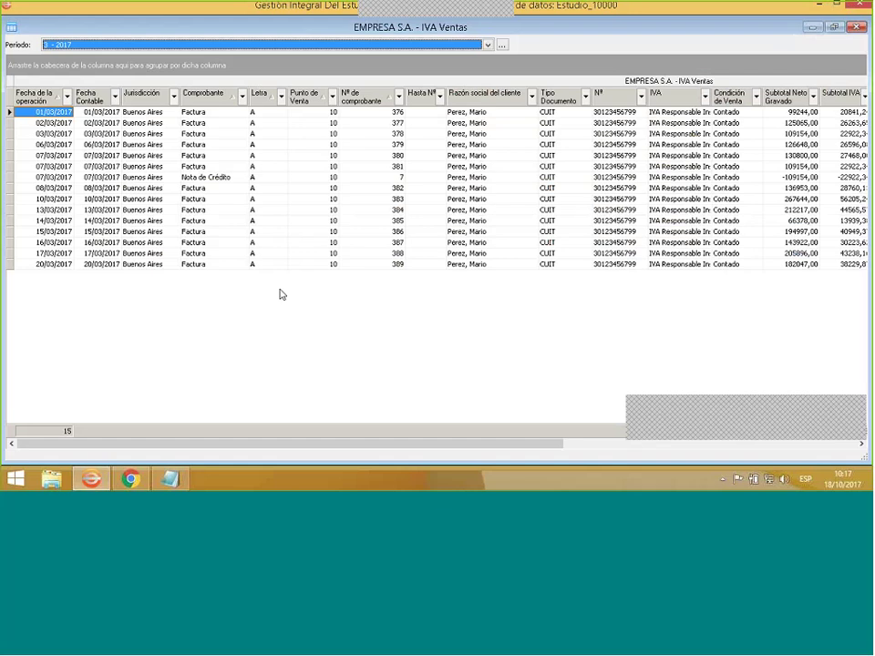
Examine the customer names and CUIT numbers on the imported sales invoices, and close the list.
left_click(475, 123)
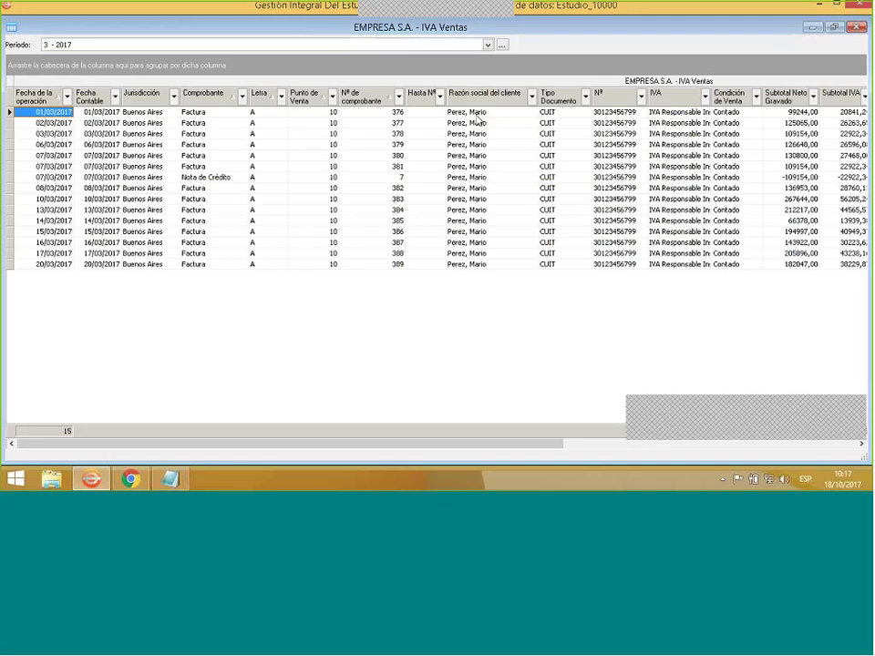
left_click(476, 133)
left_click(474, 155)
left_click(599, 112)
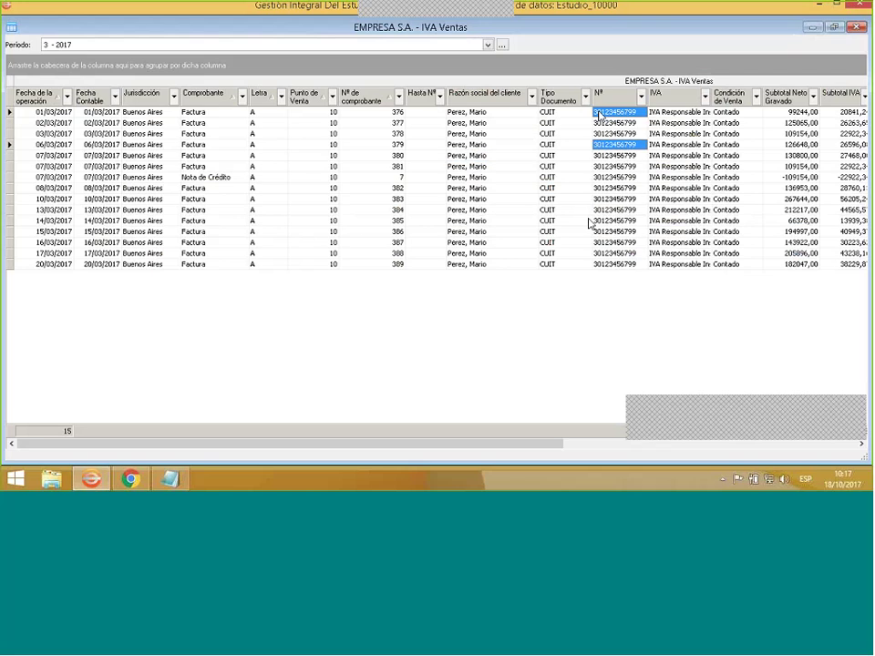
key("Down")
key("Down")
key("Down")
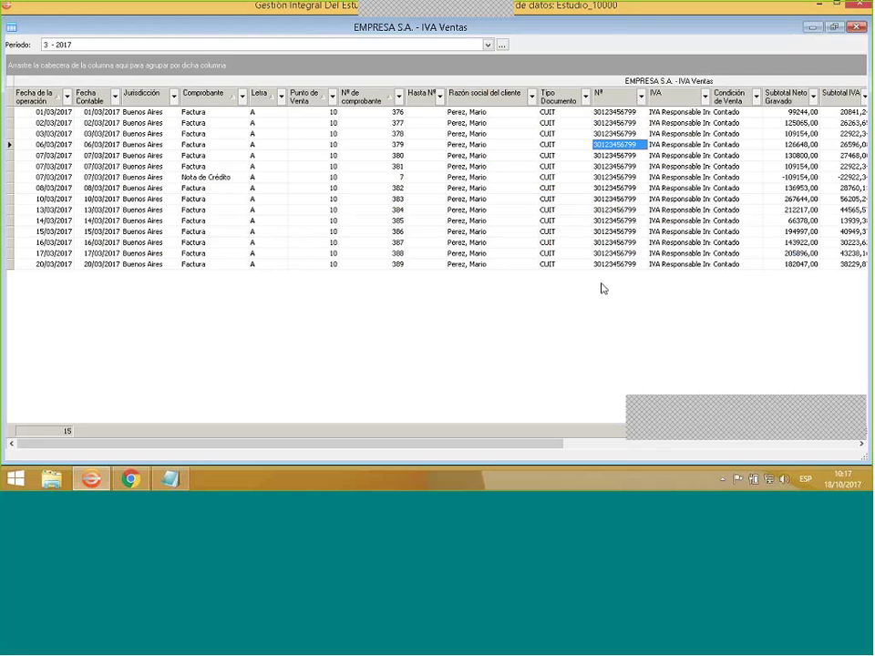
key("Escape")
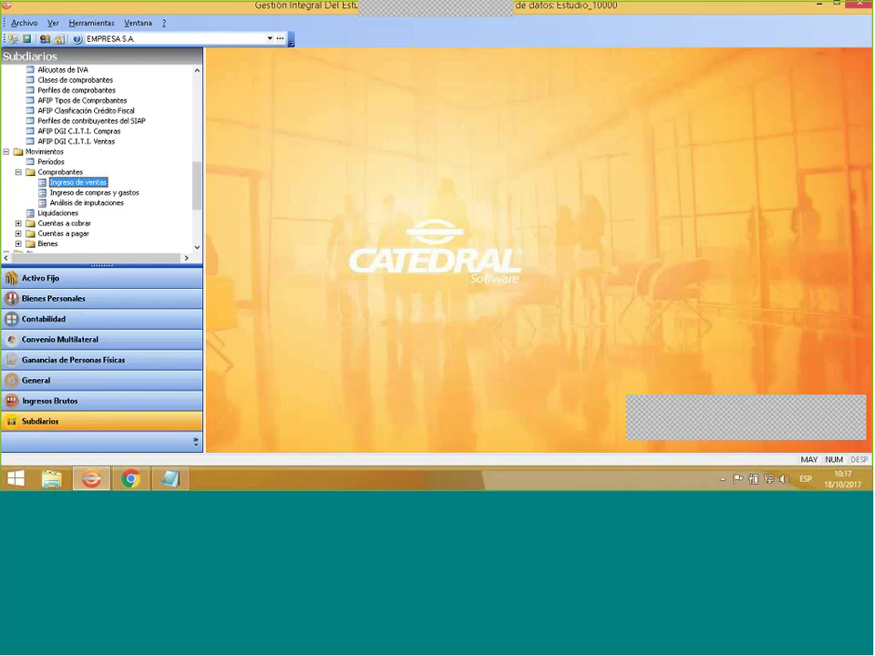
Go back to the Ventas files in the Subdiarios tree.
left_click_drag(197, 173, 197, 117)
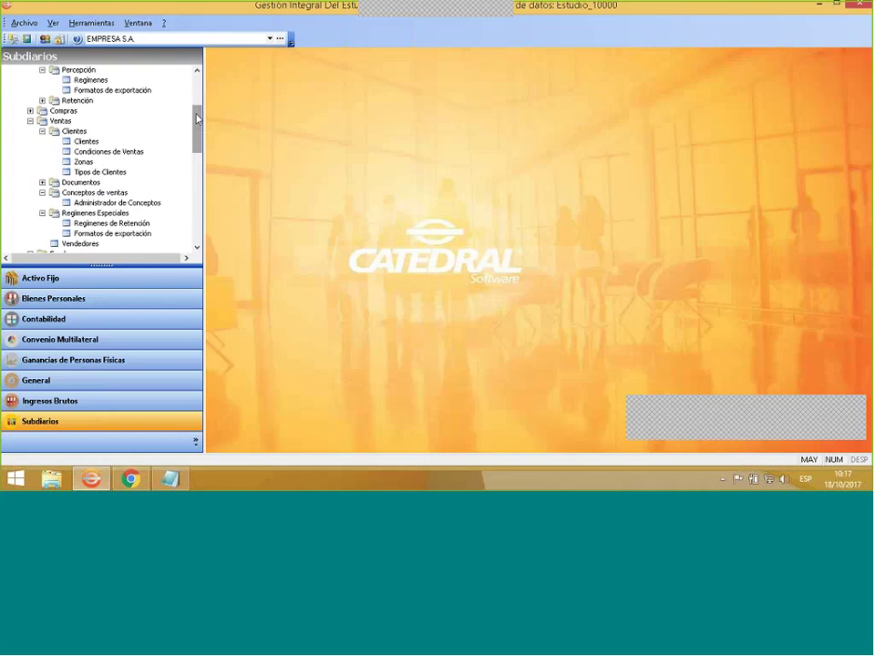